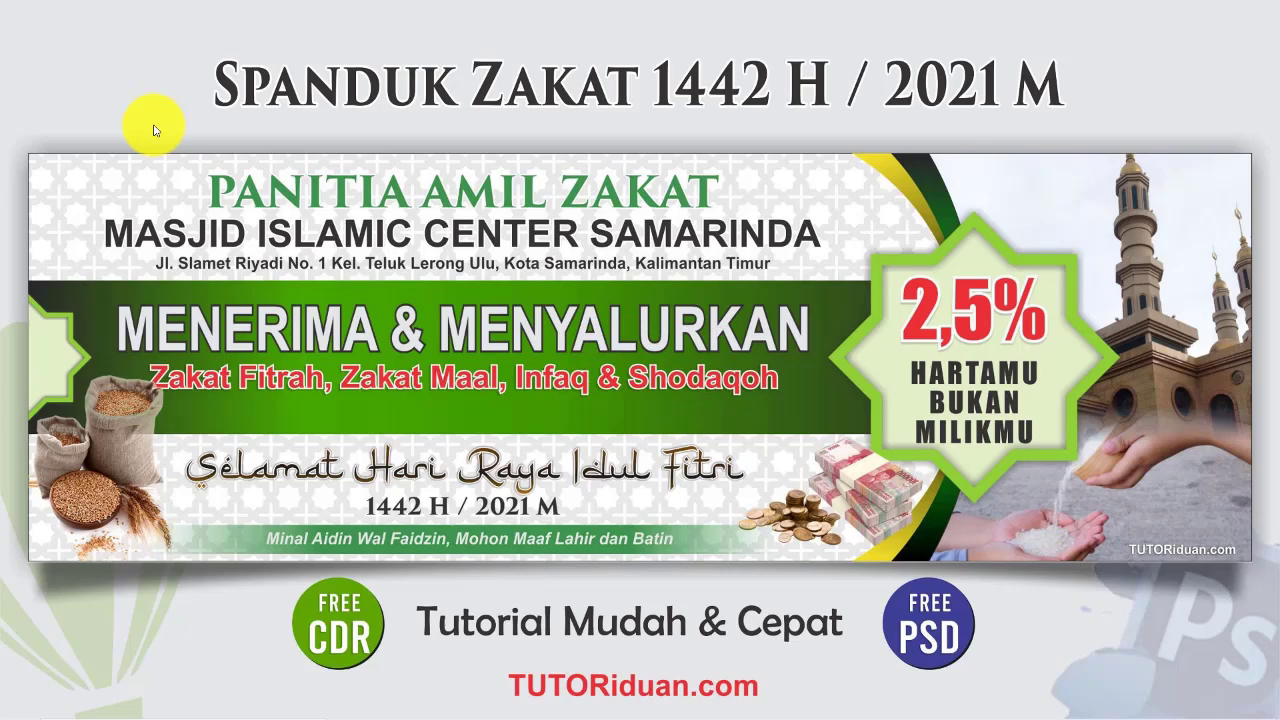
- Switch to CorelDRAW and create a new 30 × 10 cm document in CMYK at 300 dpi
mouse_move(636, 703)
click(677, 703)
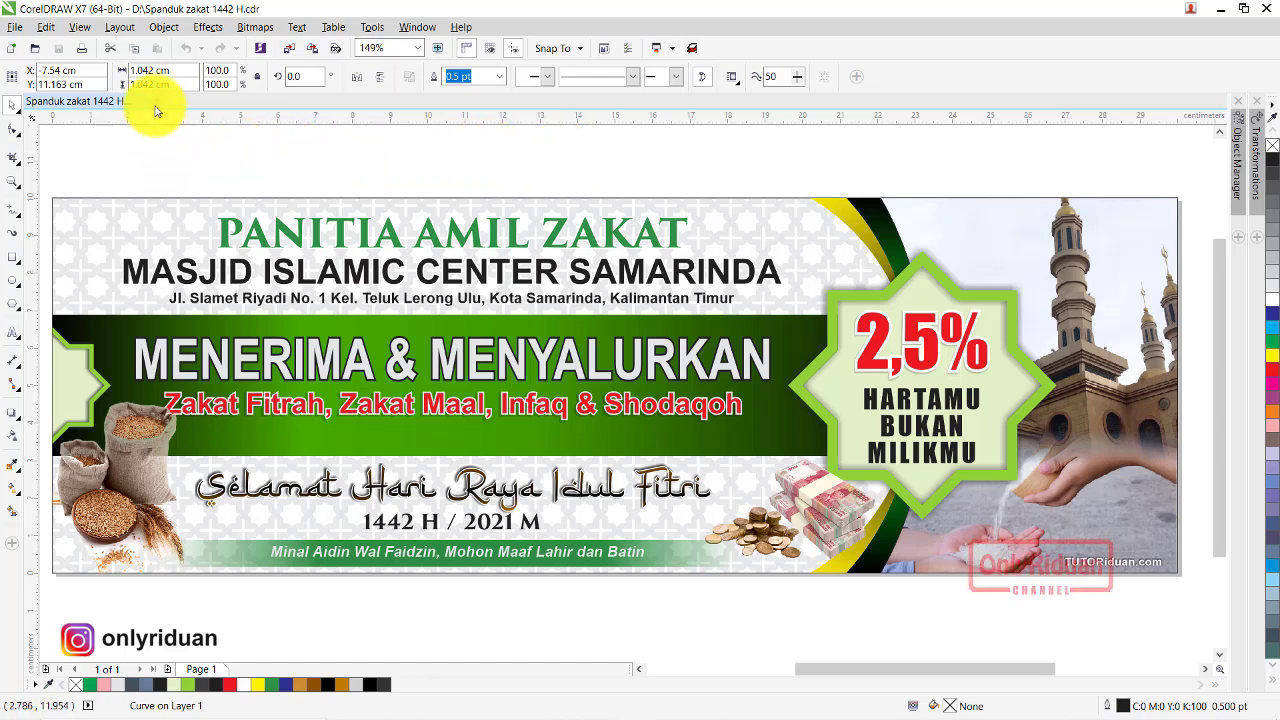
click(15, 27)
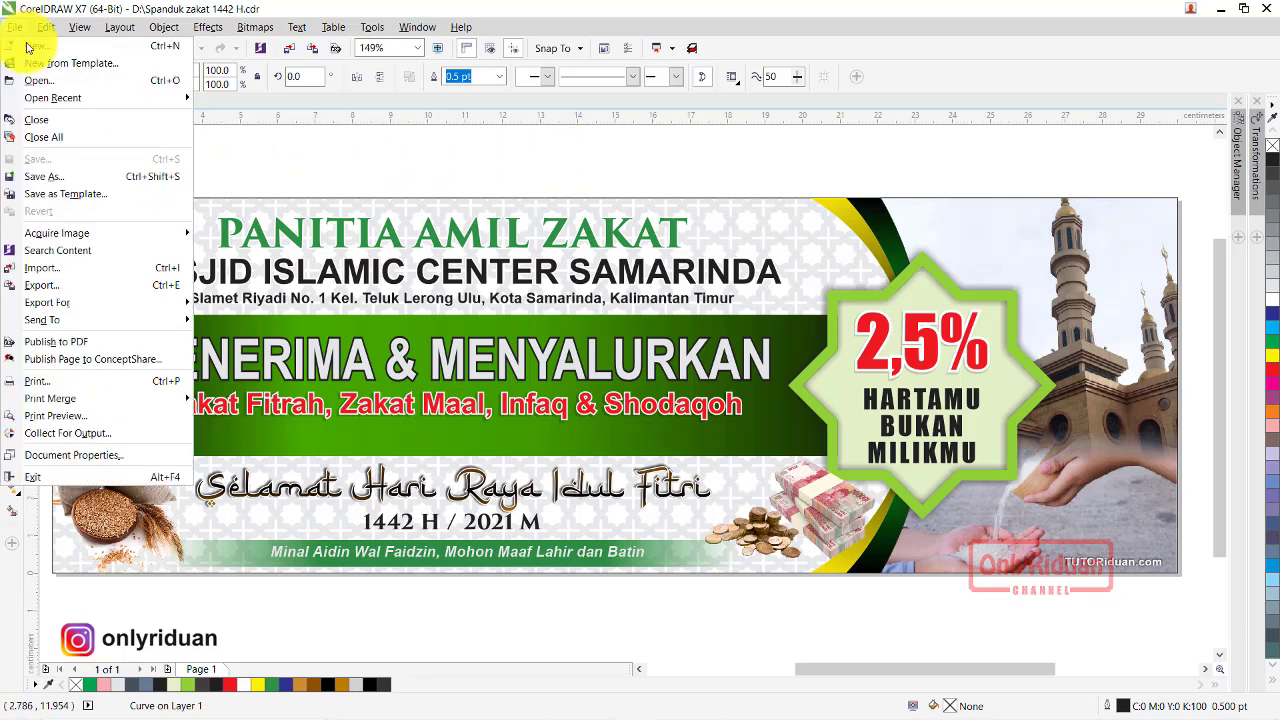
click(232, 140)
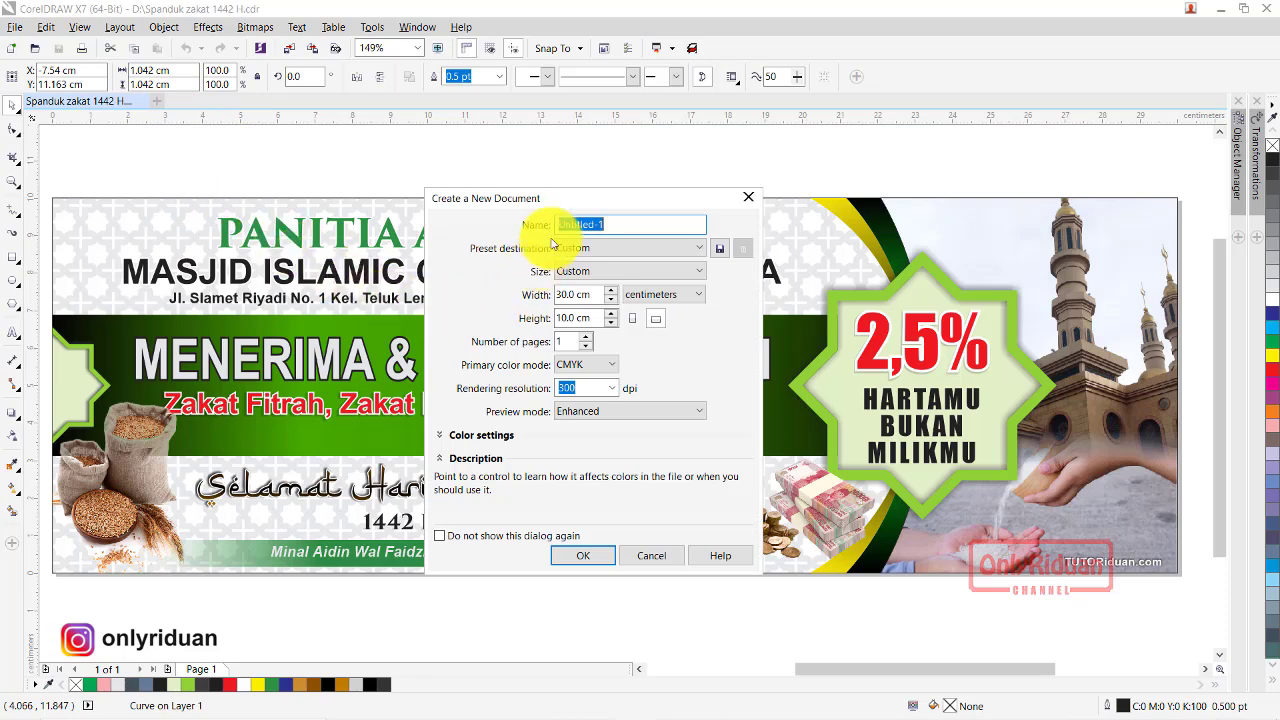
drag(595, 203, 570, 184)
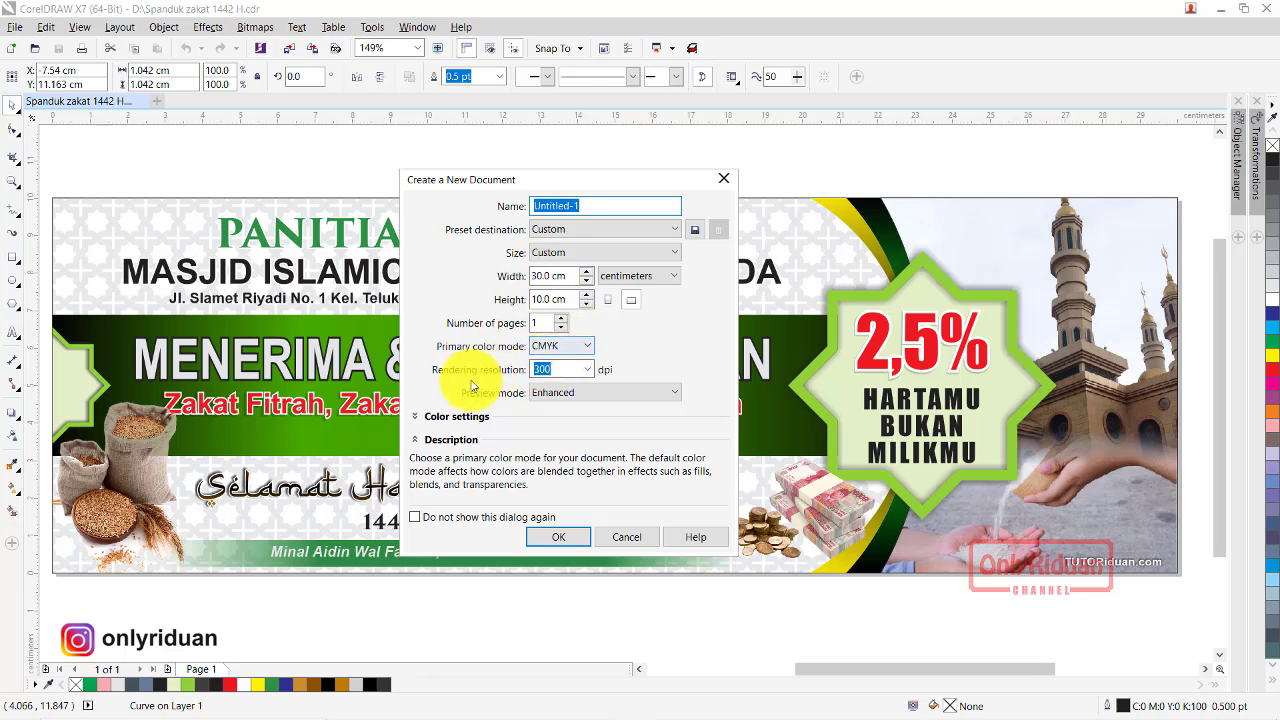
click(562, 368)
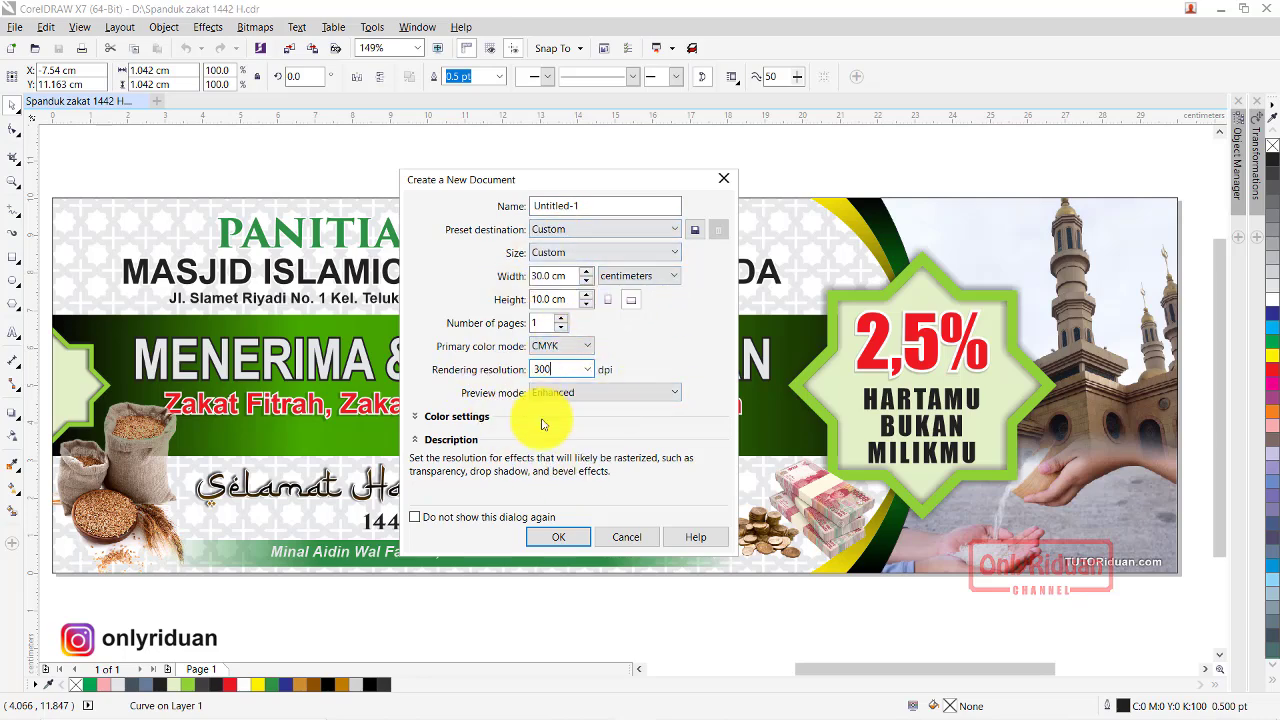
click(552, 536)
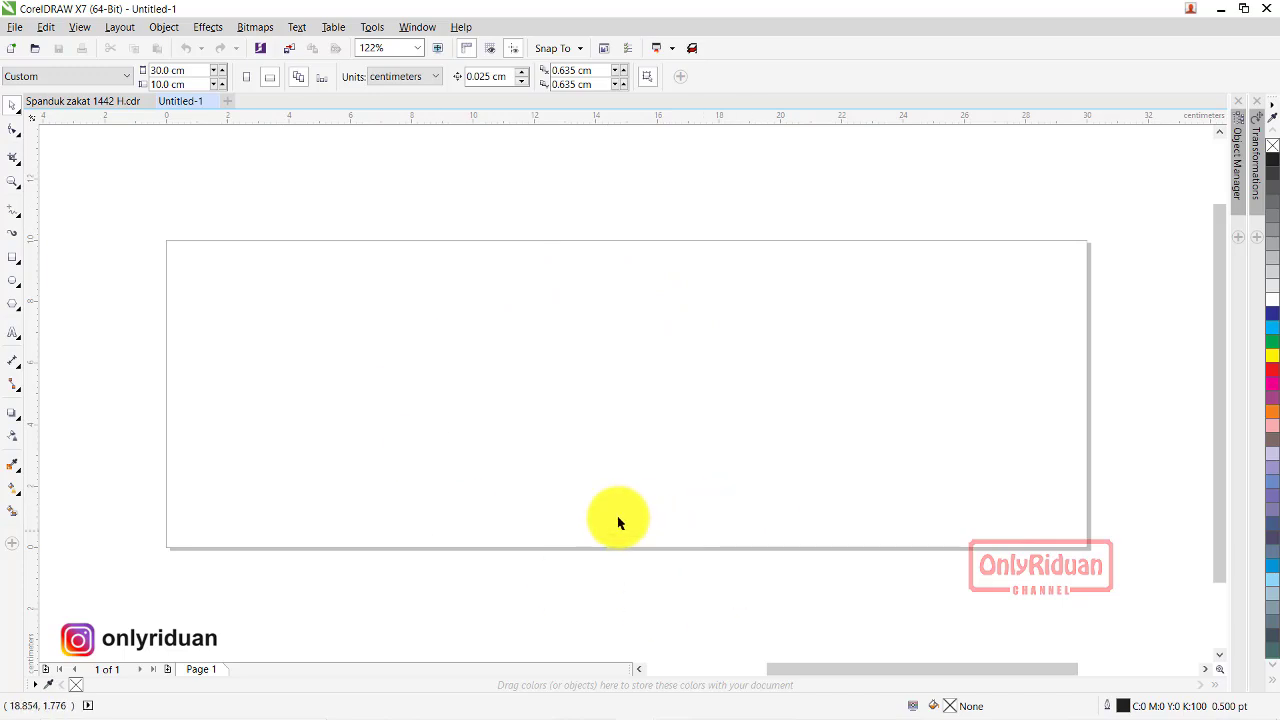
- Add a rectangle that matches the full 30 × 10 cm page and deselect it
double_click(15, 261)
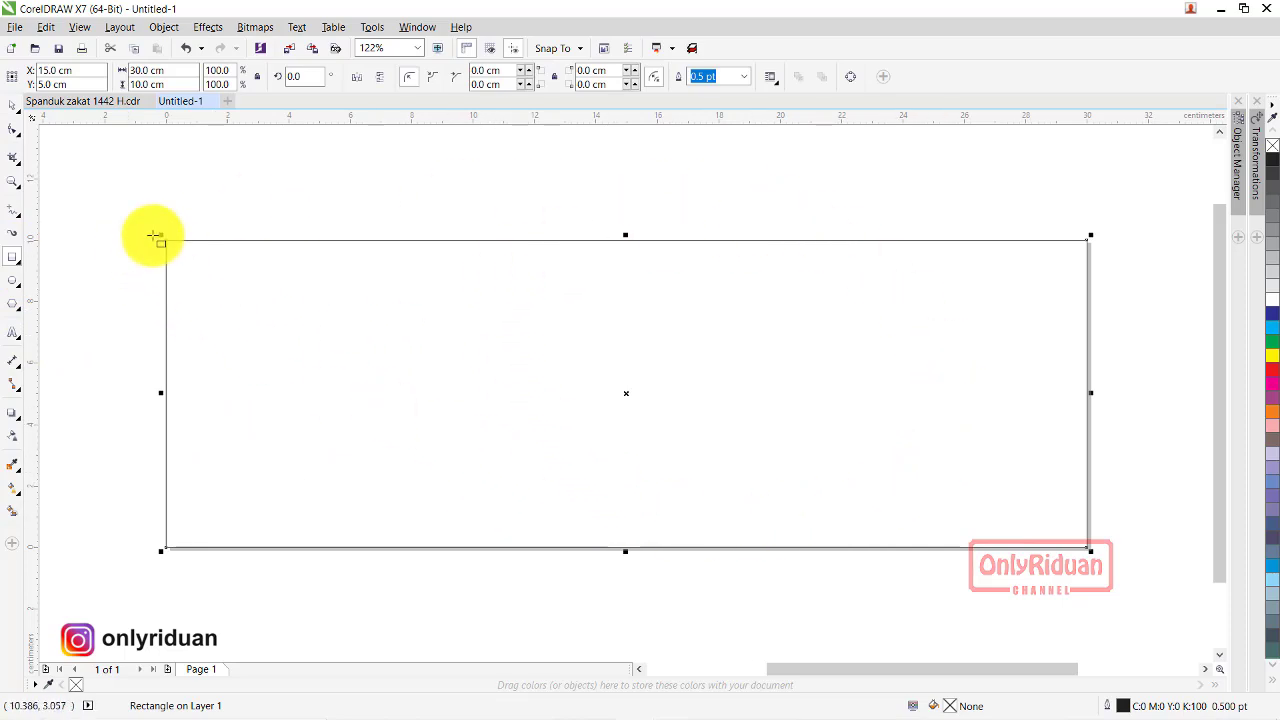
click(12, 104)
click(803, 183)
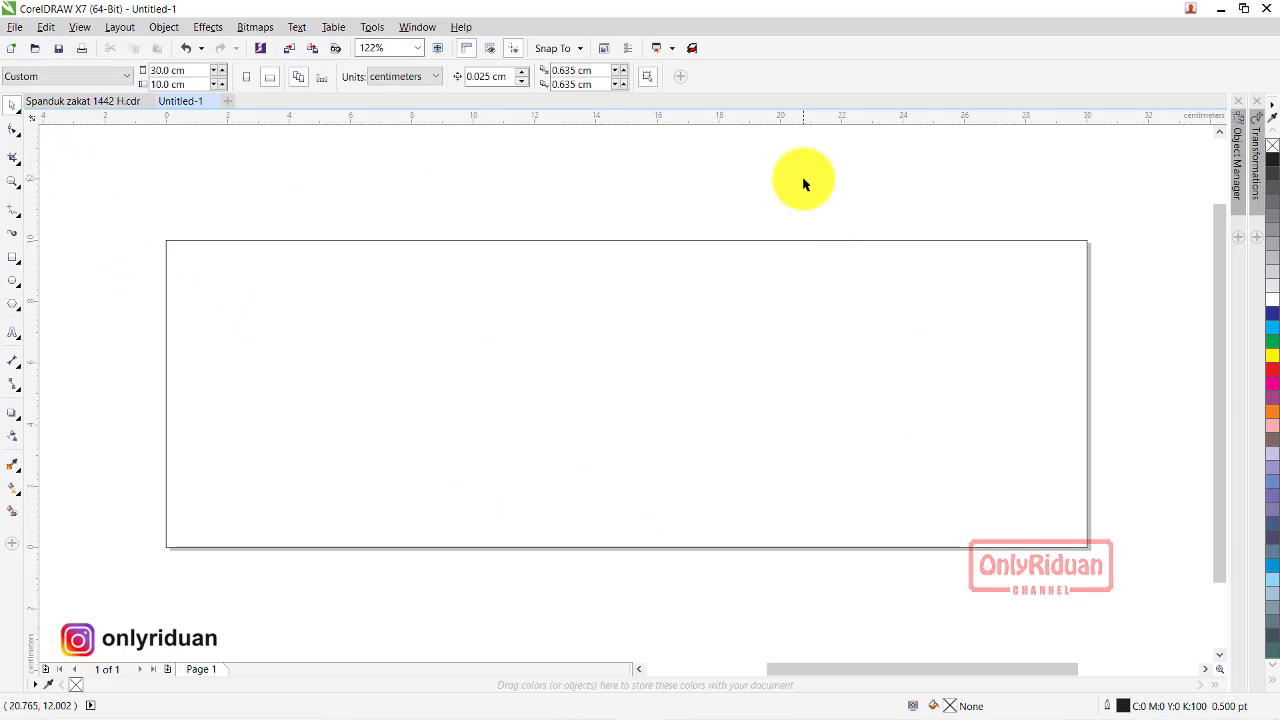
- Draw an ellipse about 11.5 cm wide and 15 cm high, and move it horizontally to about X 18.2 cm
click(14, 283)
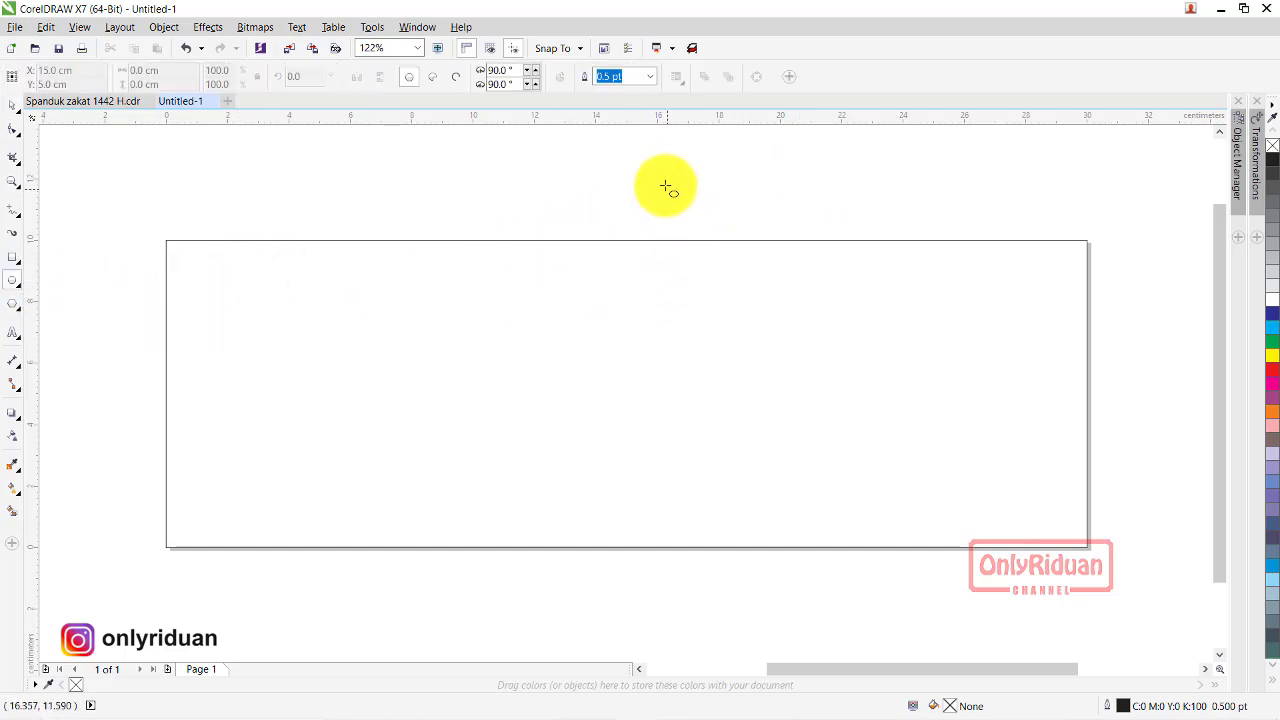
mouse_move(694, 171)
mouse_down()
mouse_move(878, 597)
mouse_move(1003, 609)
mouse_move(1044, 632)
mouse_up()
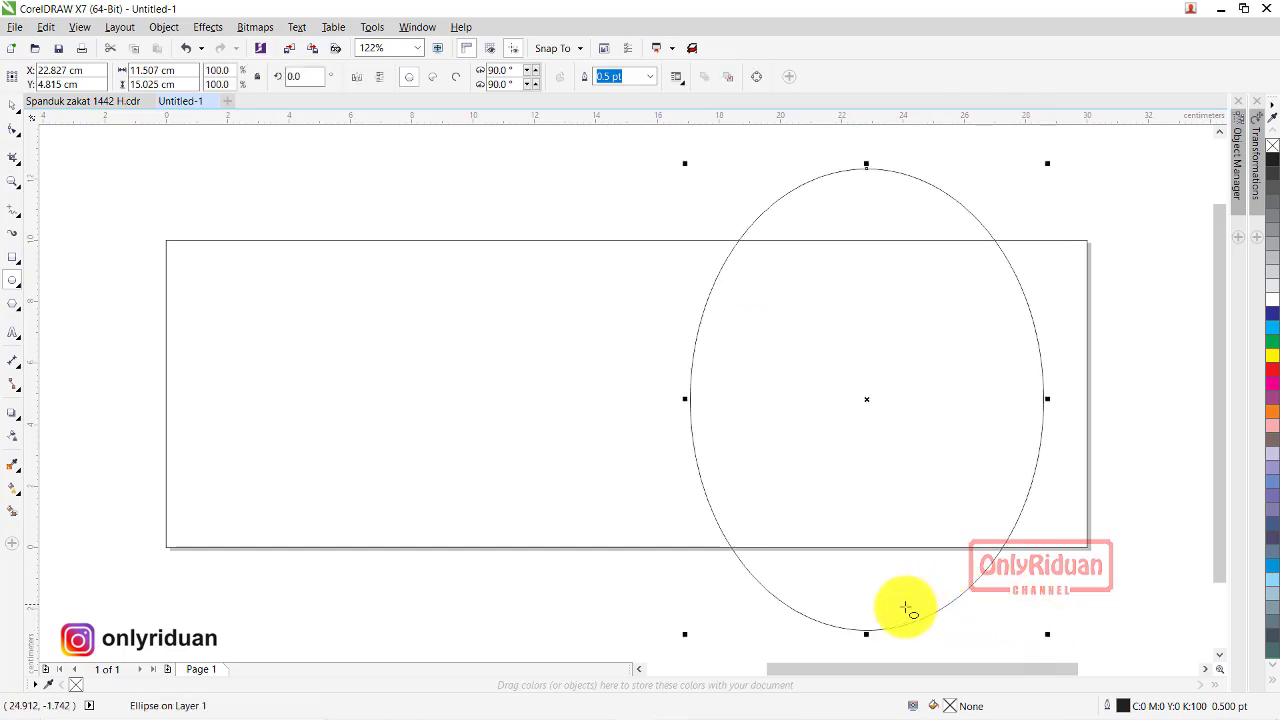
drag(866, 404, 725, 398)
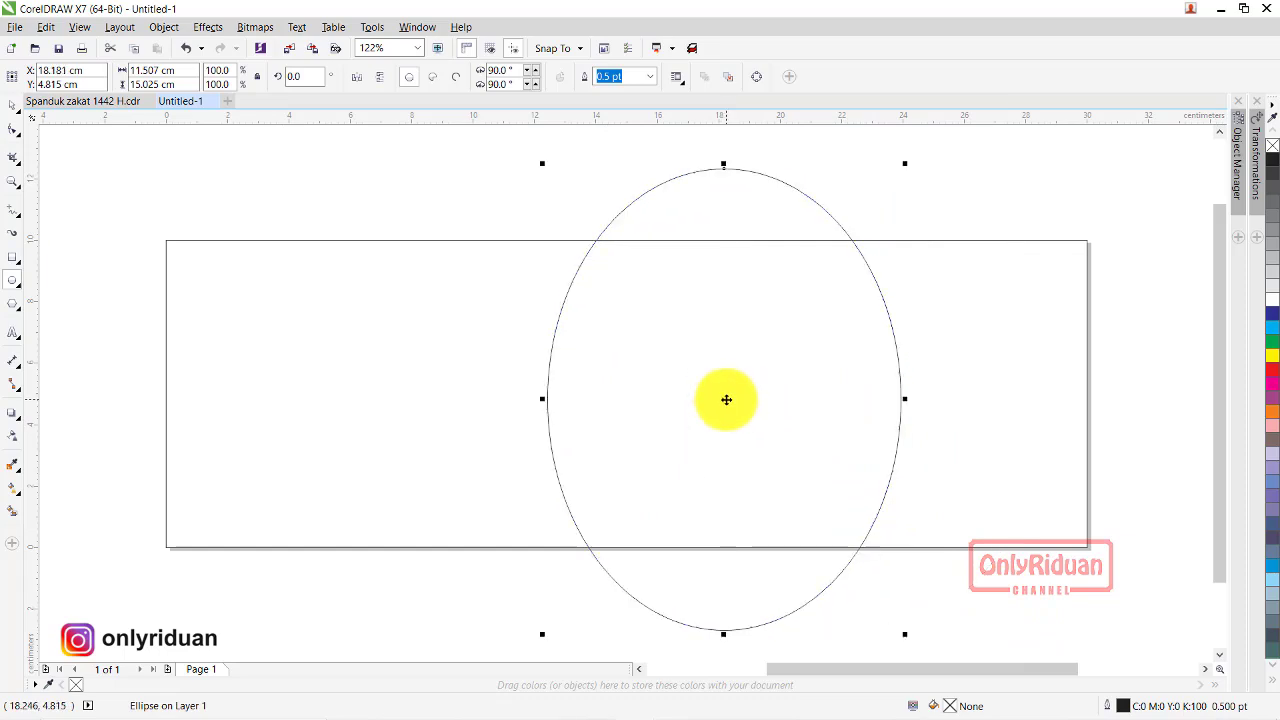
click(1148, 280)
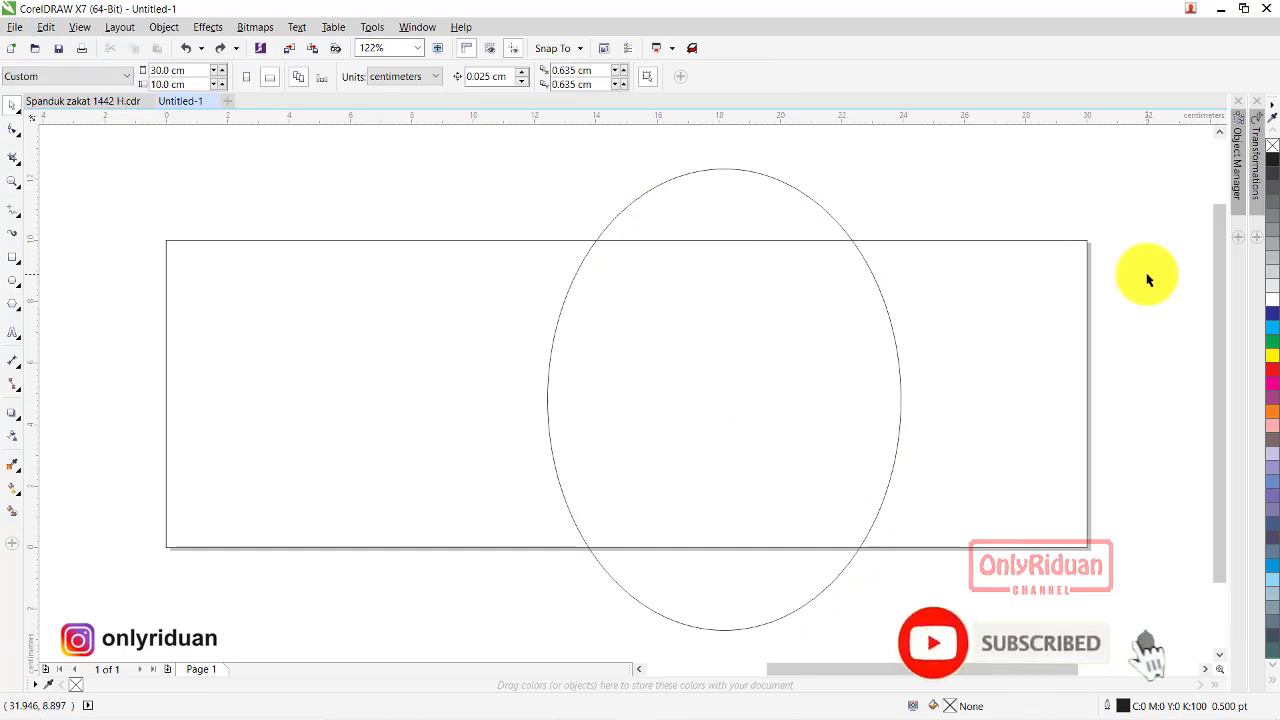
- Select the ellipse and the rectangle together and align their centers vertically
click(750, 353)
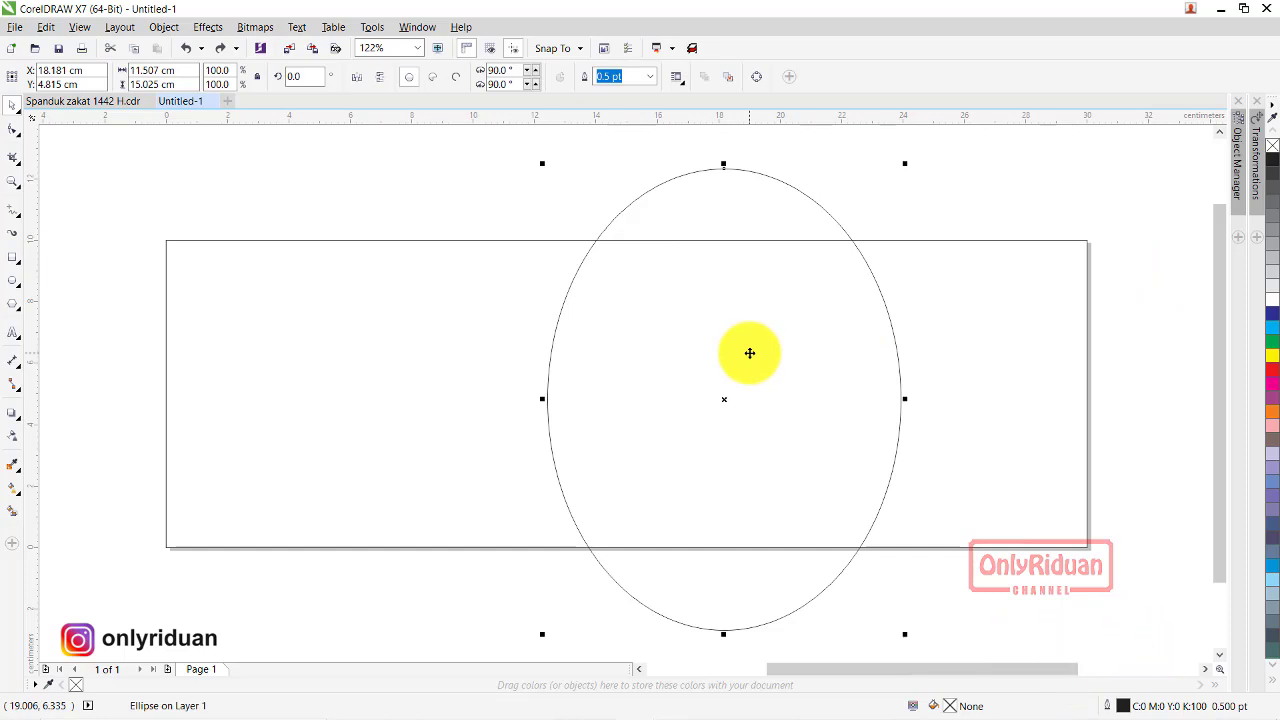
click(994, 343)
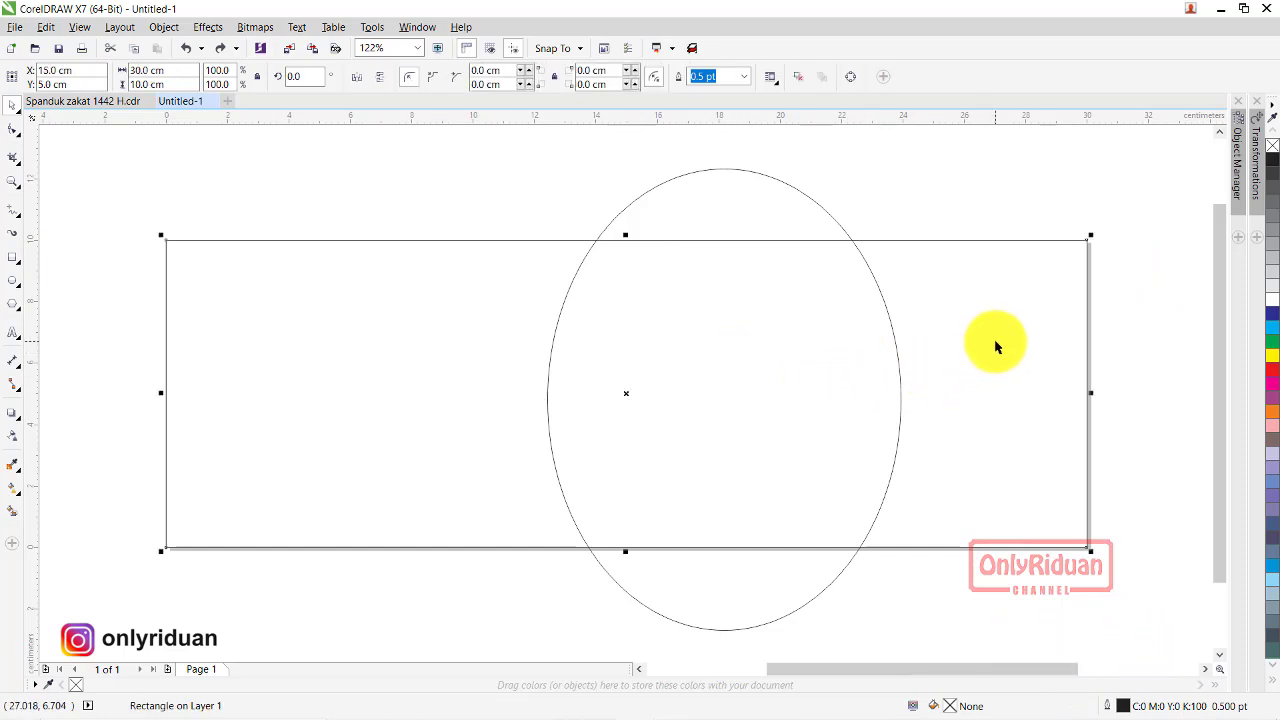
click(1138, 314)
key(ctrl+a)
click(1153, 408)
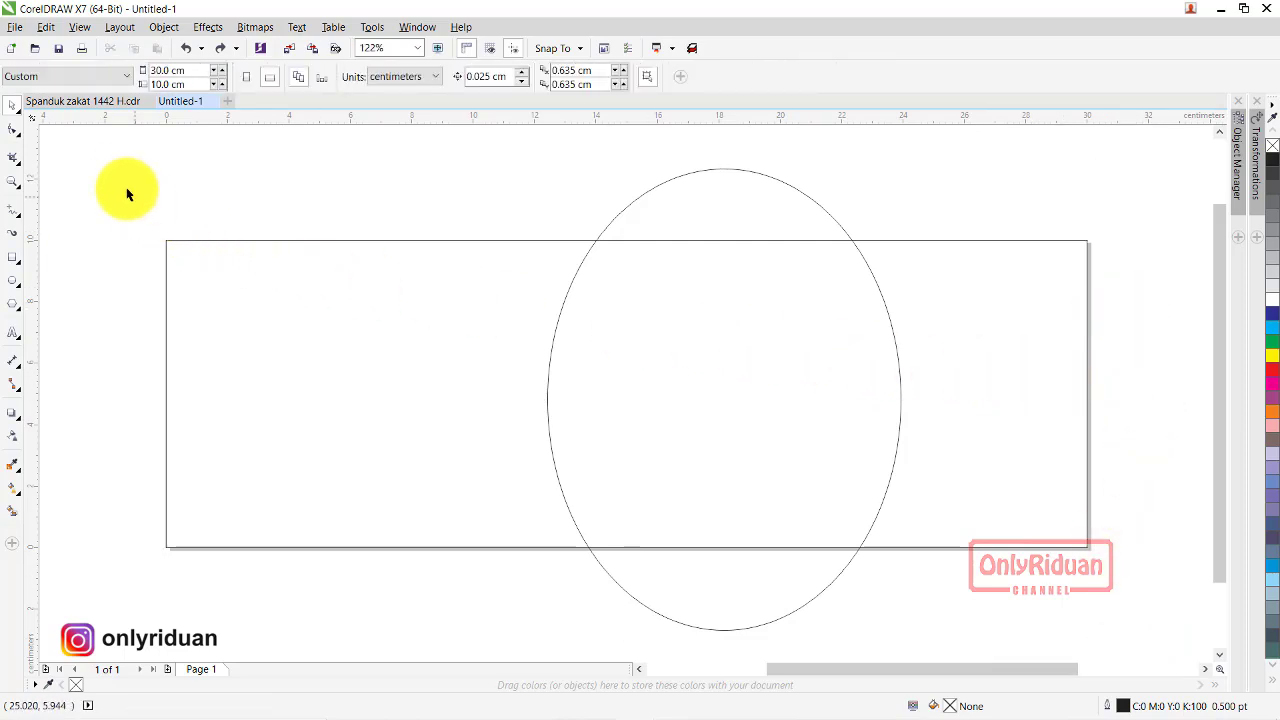
drag(113, 140, 1130, 641)
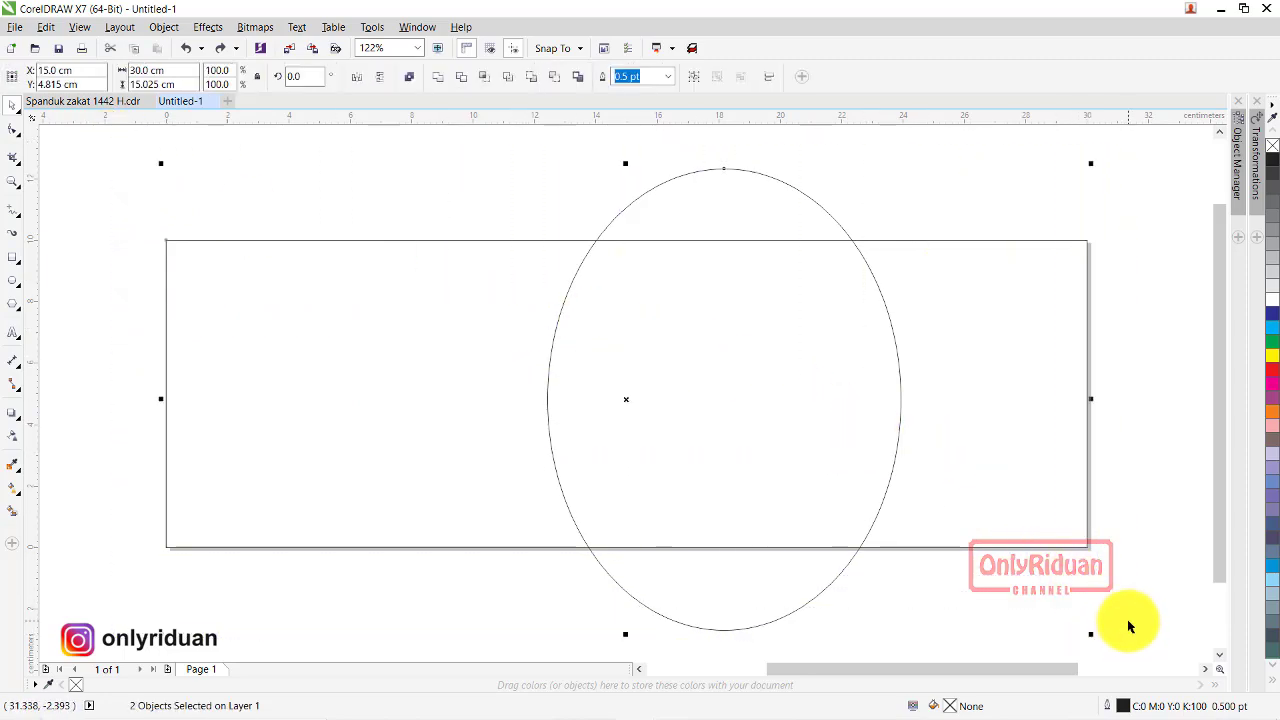
key(e)
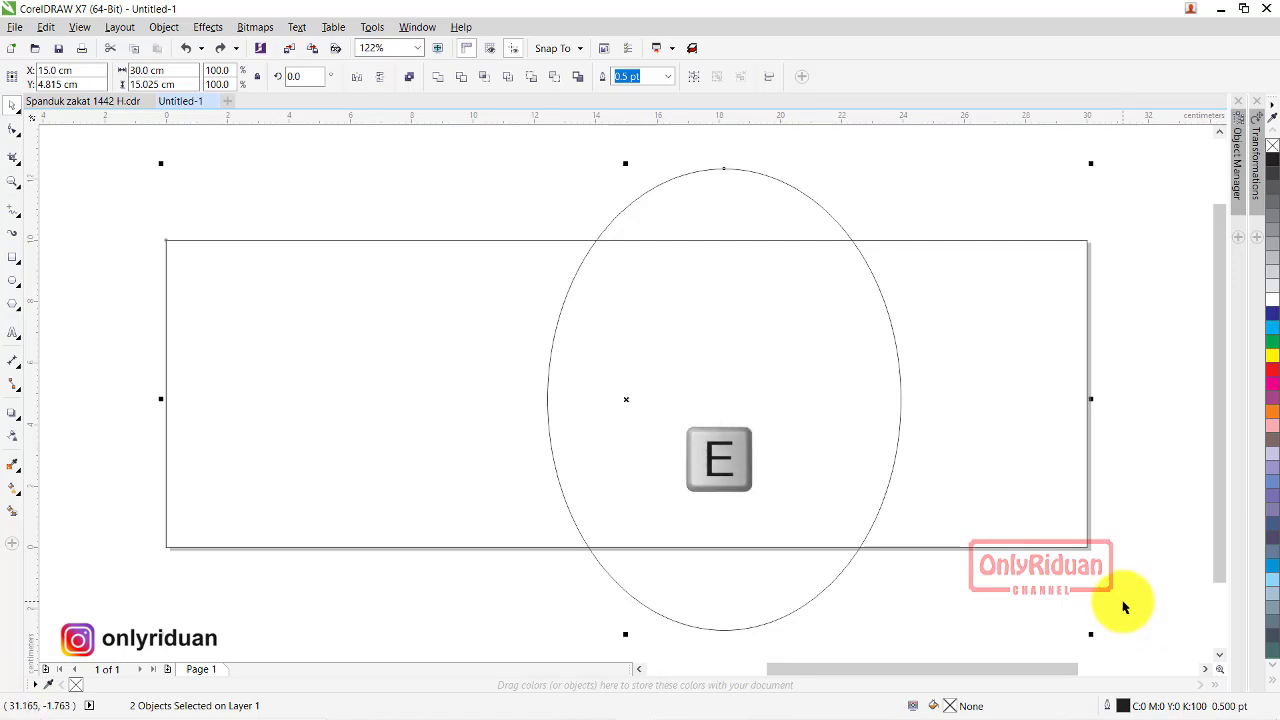
key(e)
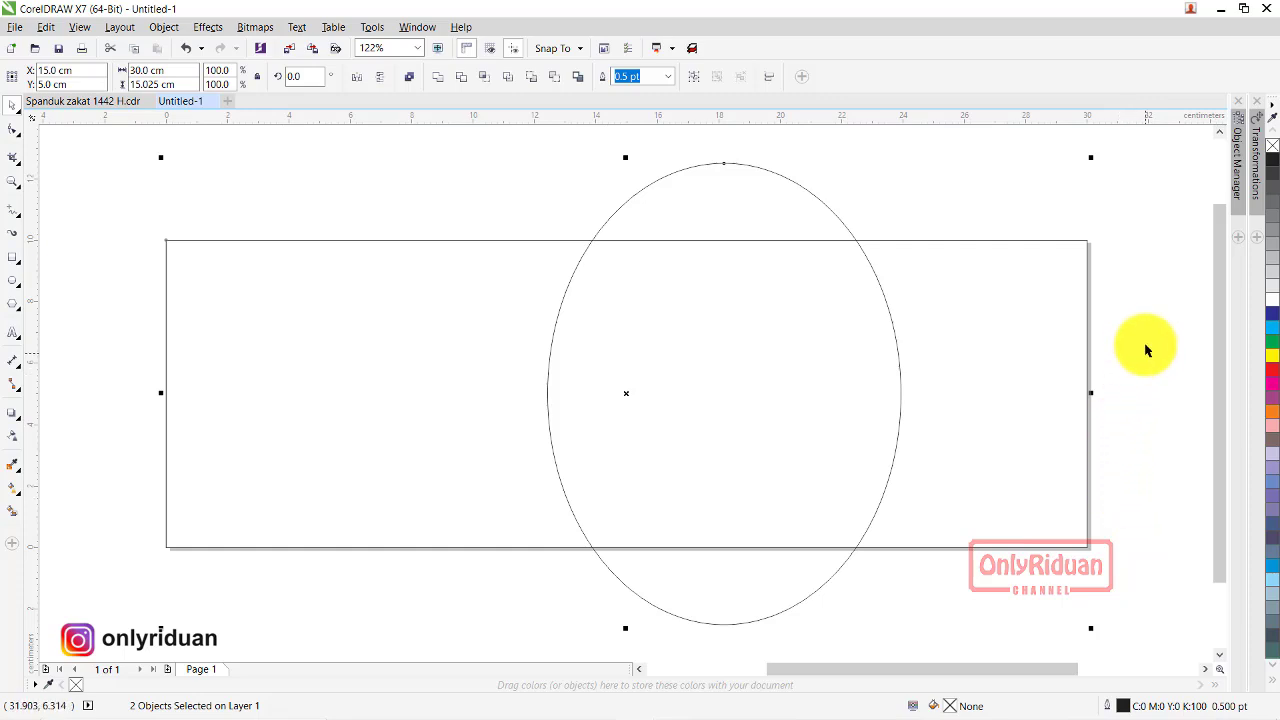
click(1146, 314)
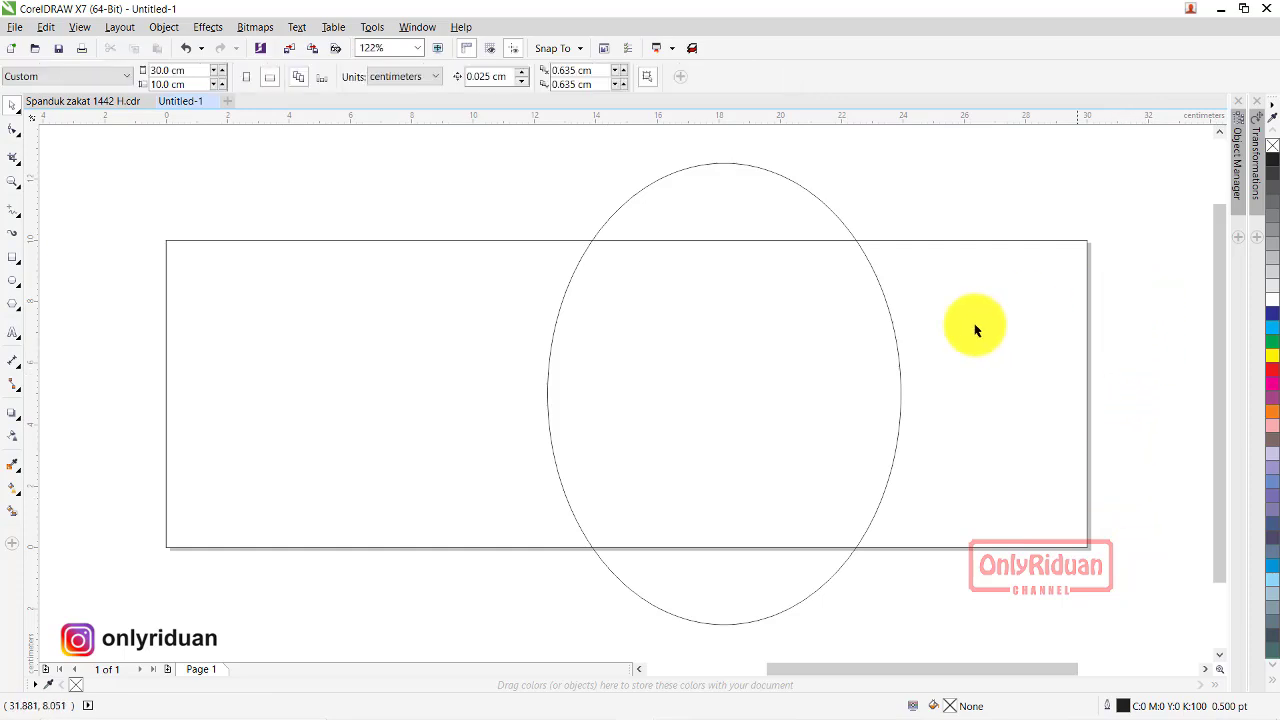
- Add two smaller copies of the ellipse on the same horizontal axis, about 11.2 × 12.7 cm and 11.2 × 11.2 cm
click(742, 365)
key(shift)
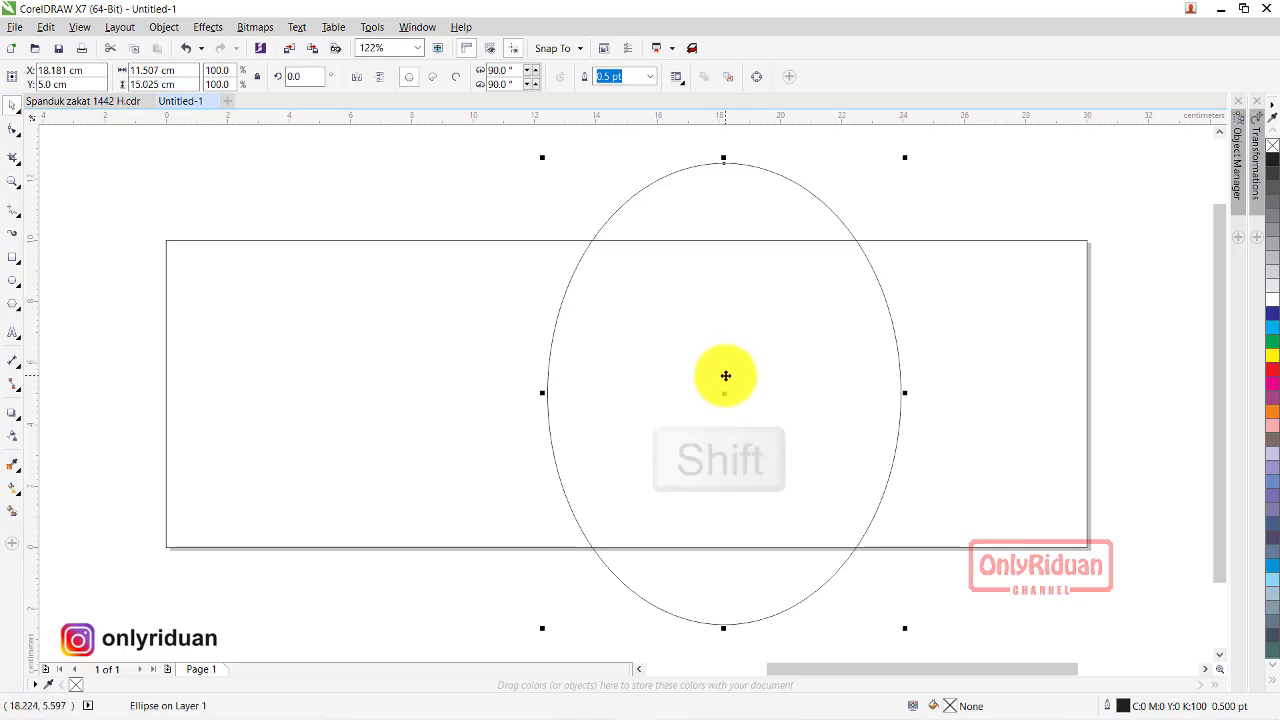
key(shift)
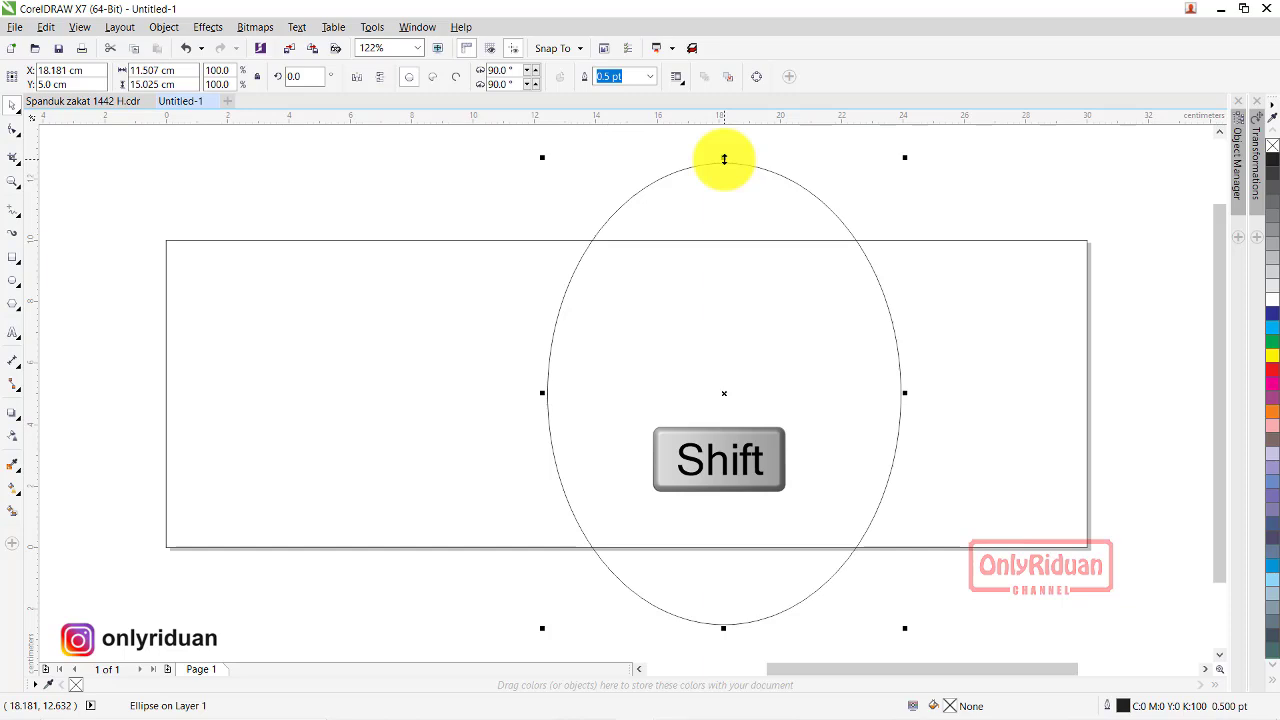
drag(726, 156, 725, 183)
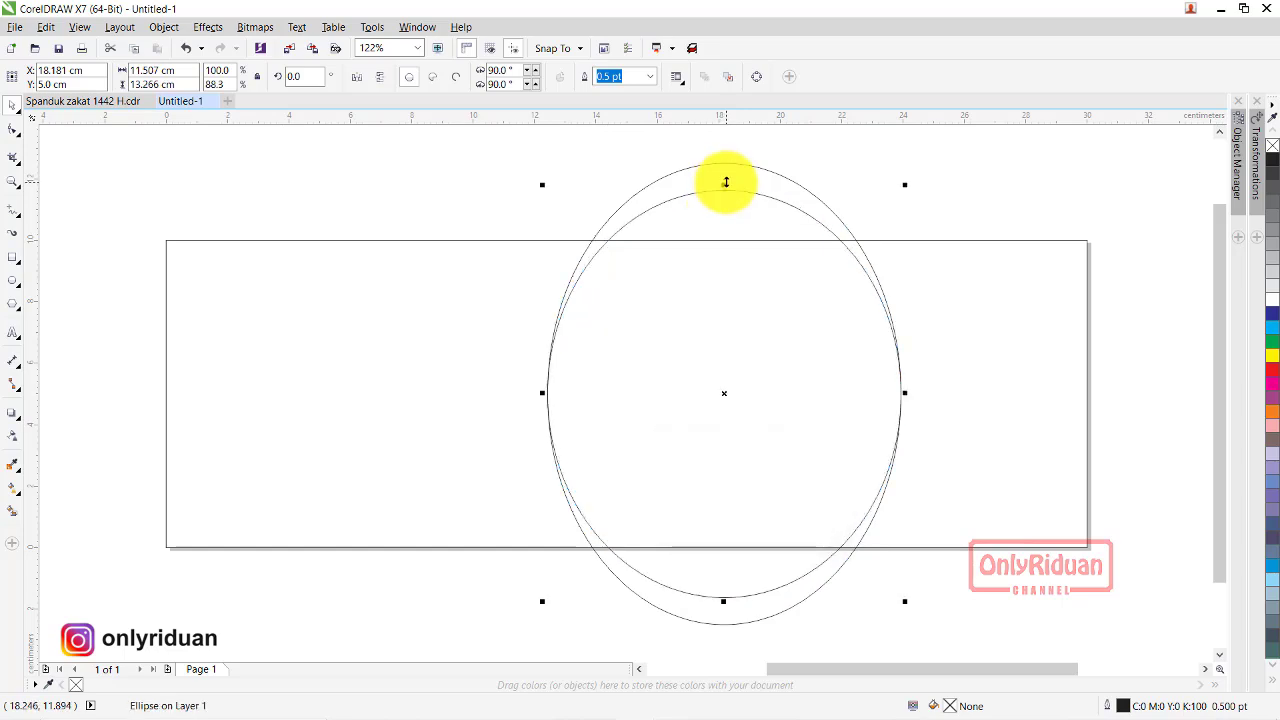
drag(906, 395, 897, 403)
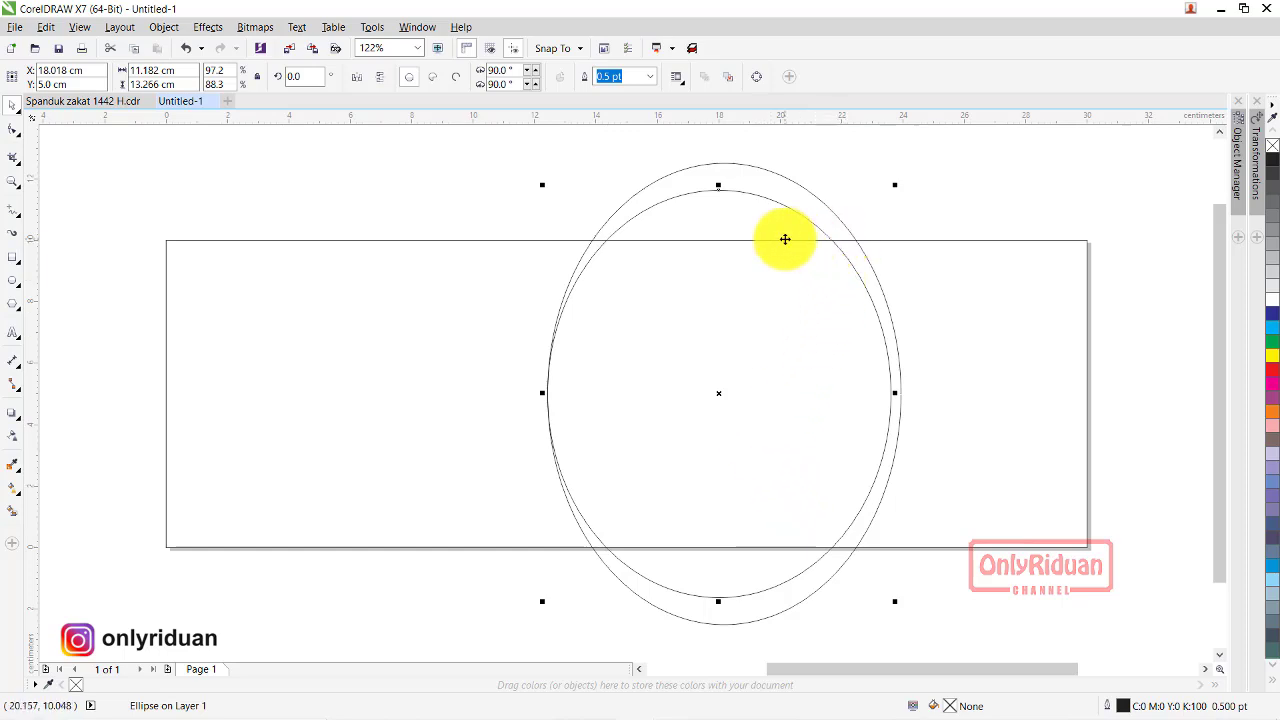
drag(718, 183, 719, 192)
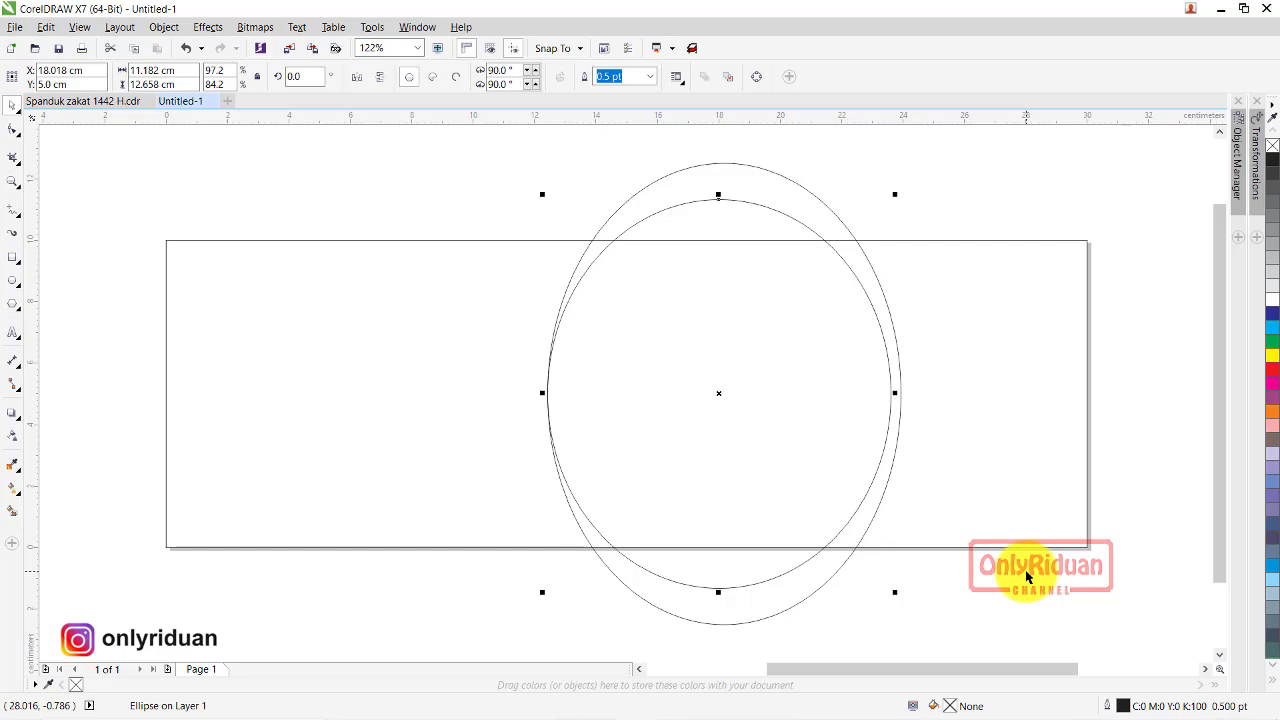
key(shift)
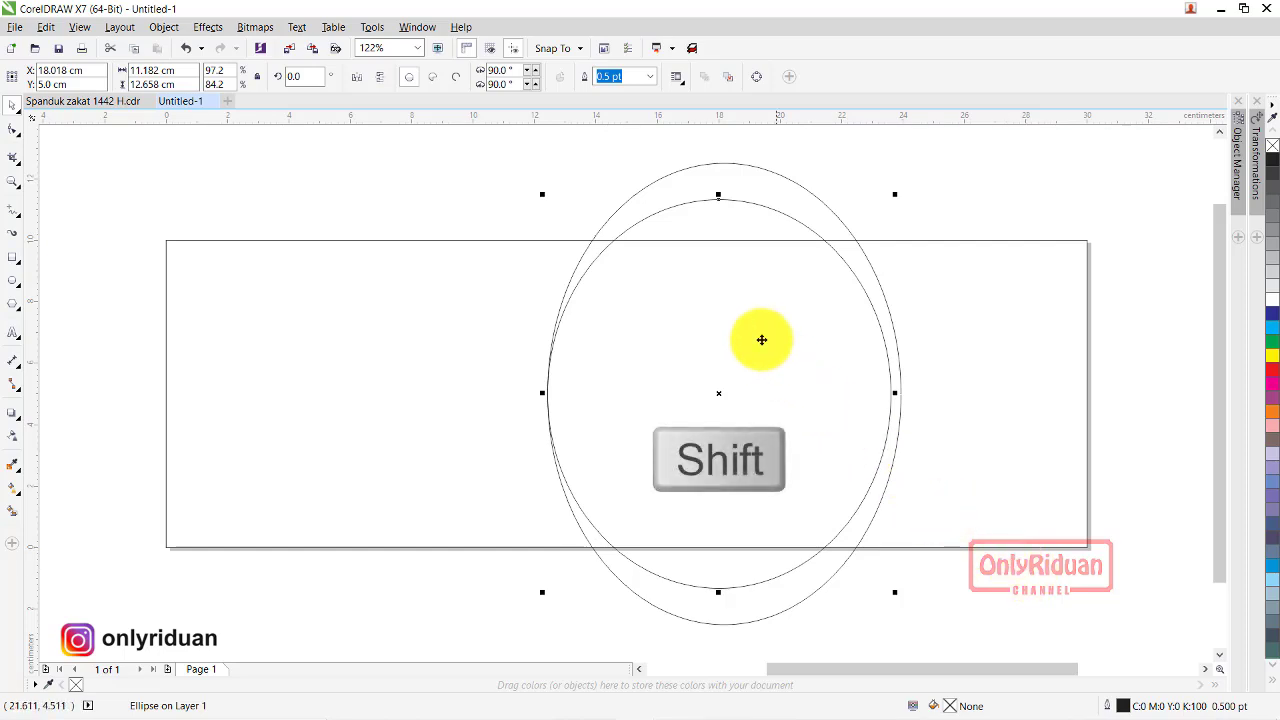
drag(717, 192, 717, 216)
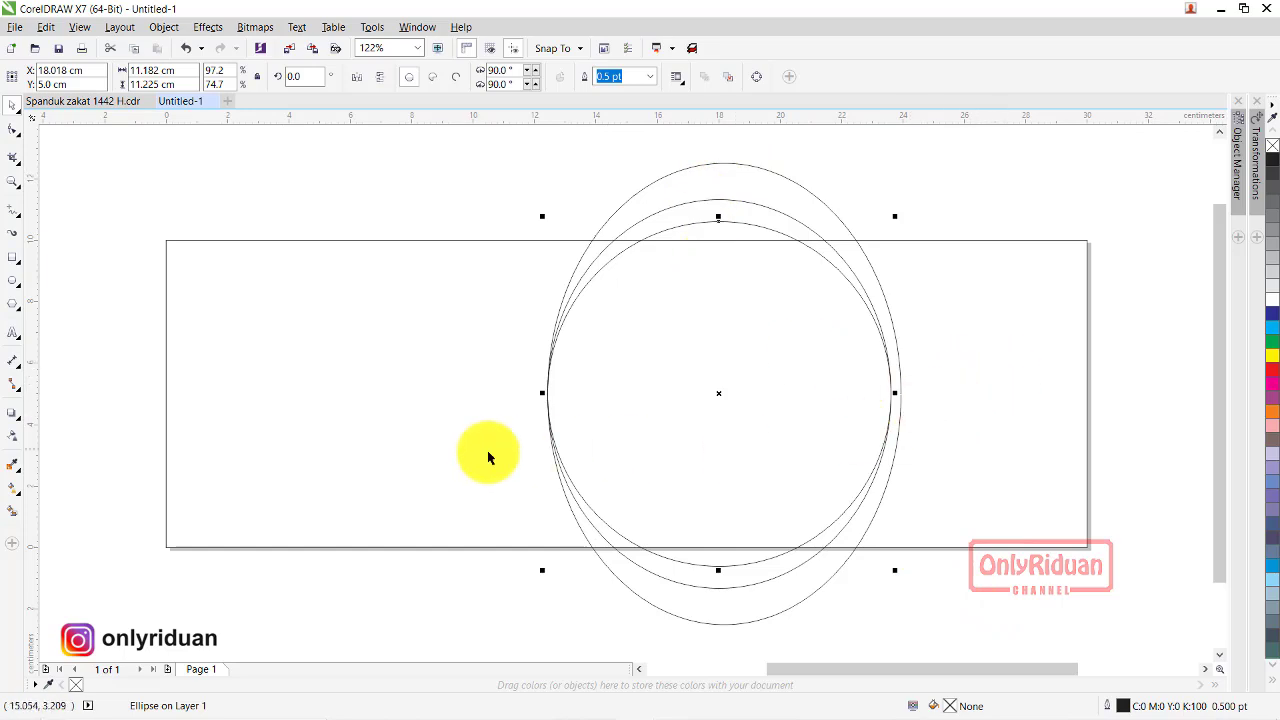
- Smart-fill the crescent regions between the ellipses' right-hand arcs inside the rectangle: the wide band and the narrow upper and lower slivers
click(12, 515)
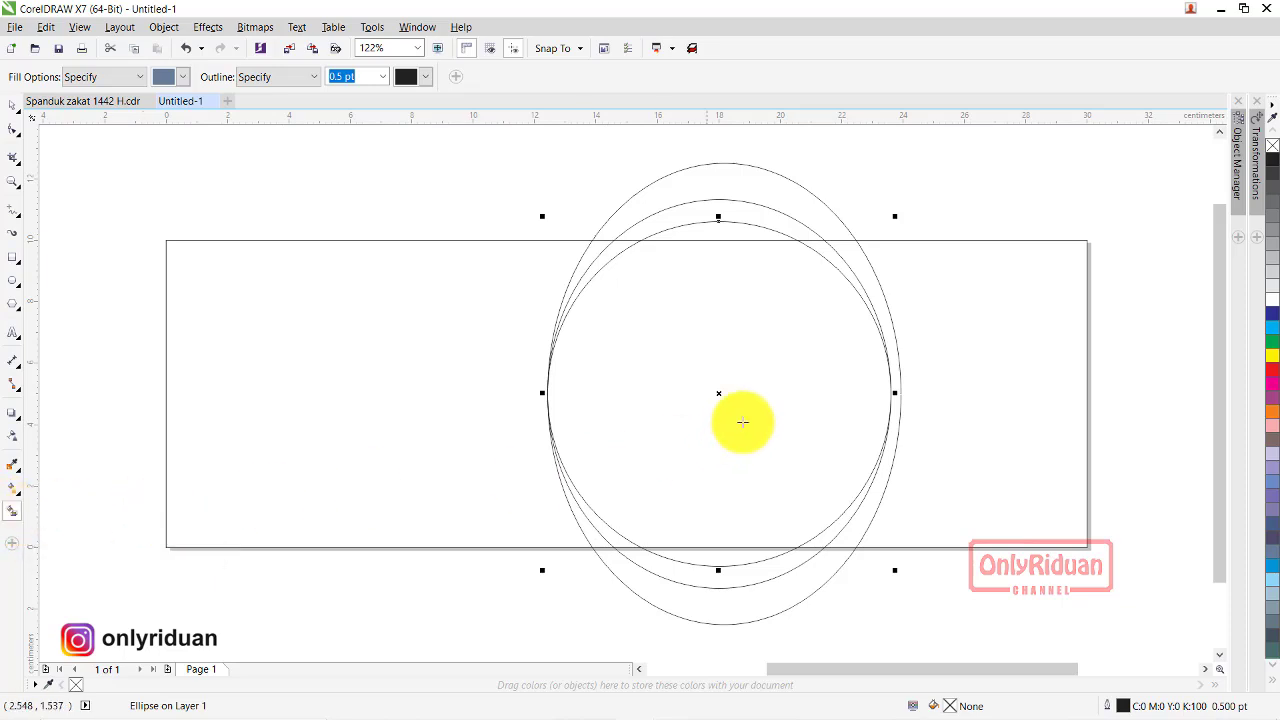
click(865, 274)
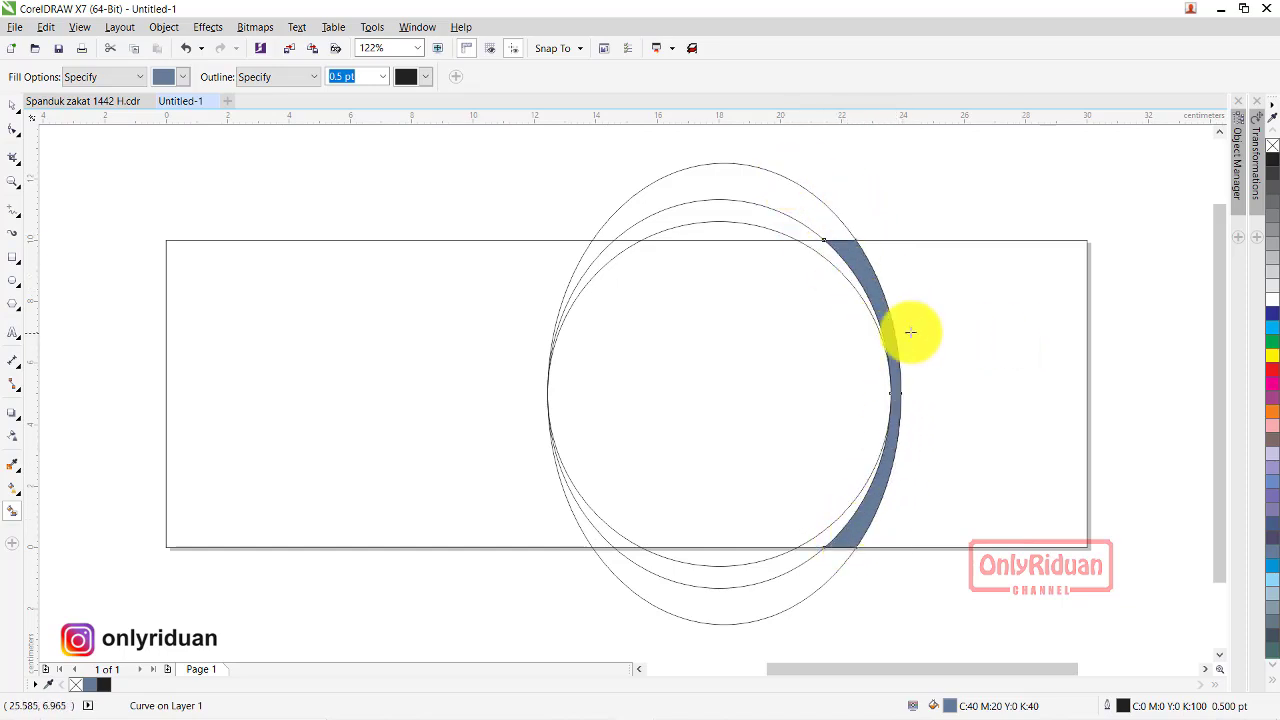
click(831, 257)
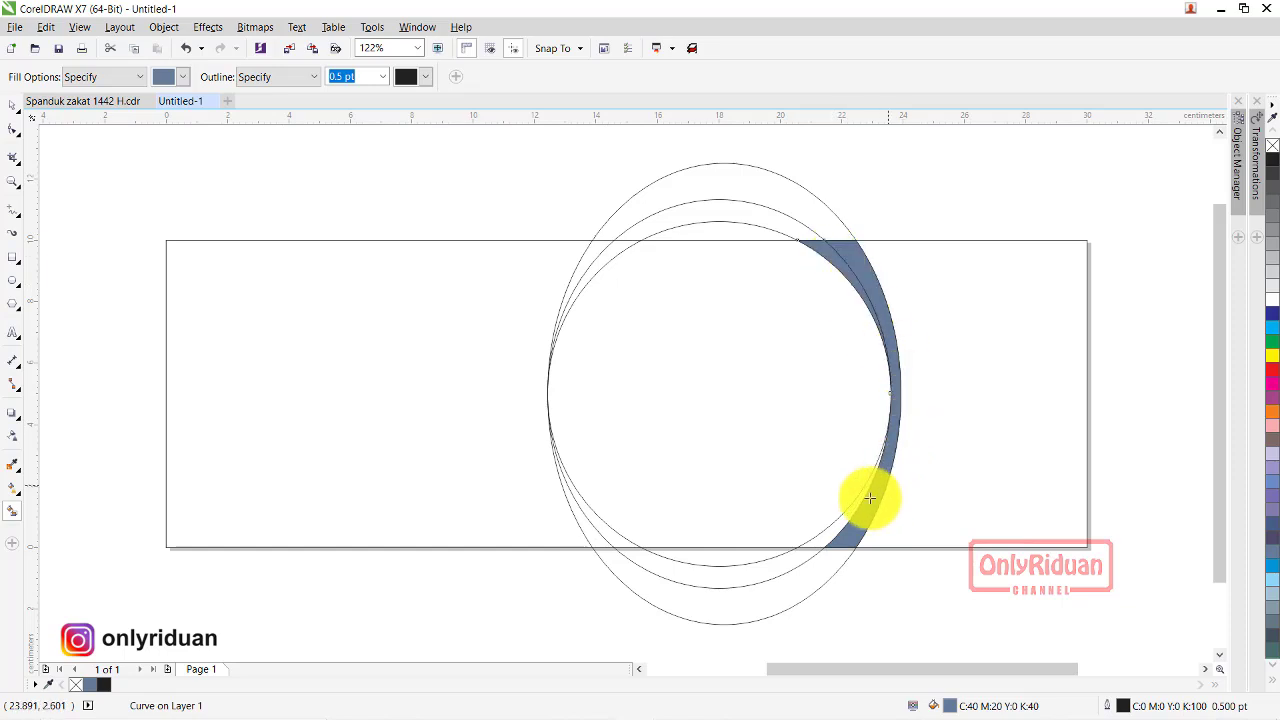
click(818, 542)
click(12, 104)
click(334, 177)
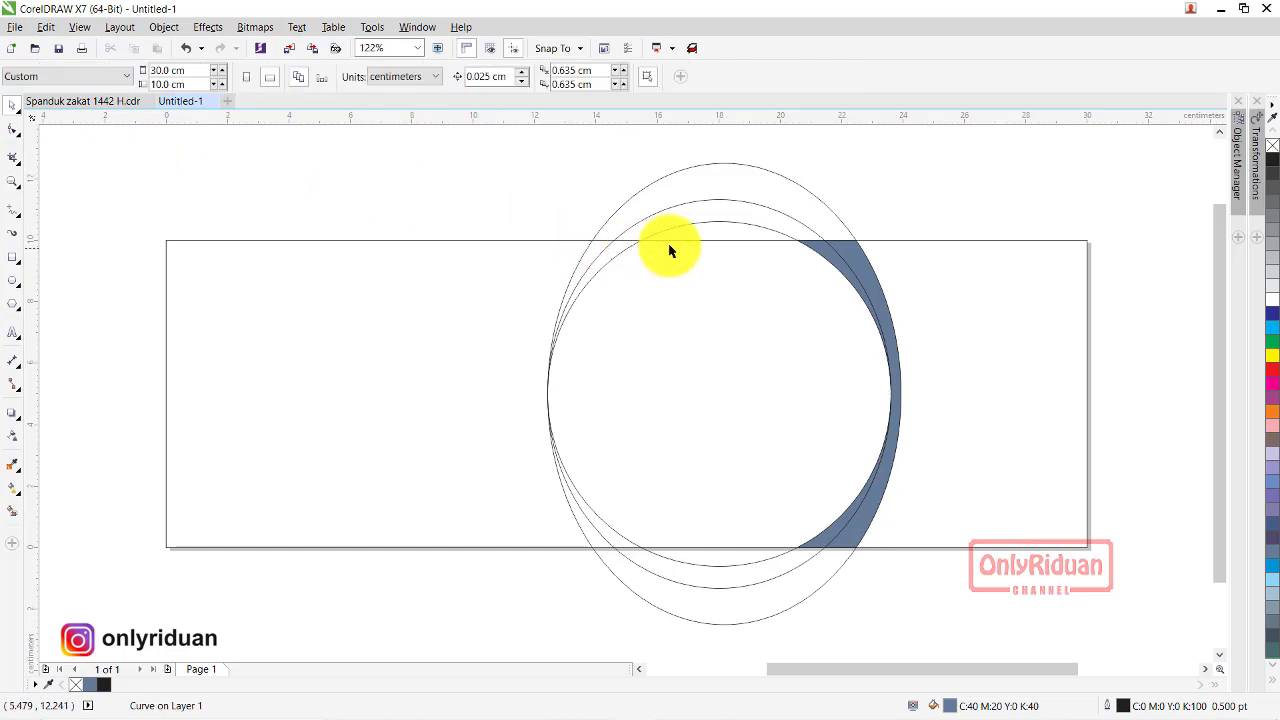
- Delete the three construction ellipses, keeping only the filled crescent shapes and the rectangle
click(706, 164)
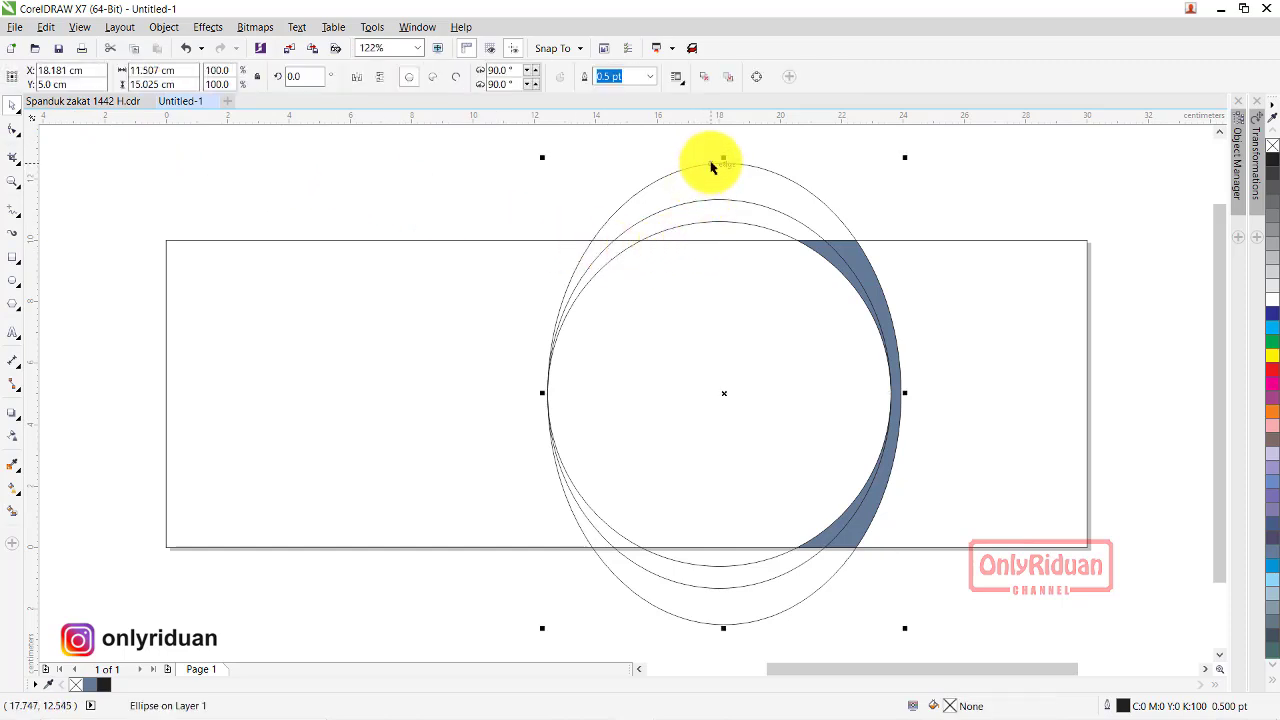
key(Delete)
click(717, 200)
key(Delete)
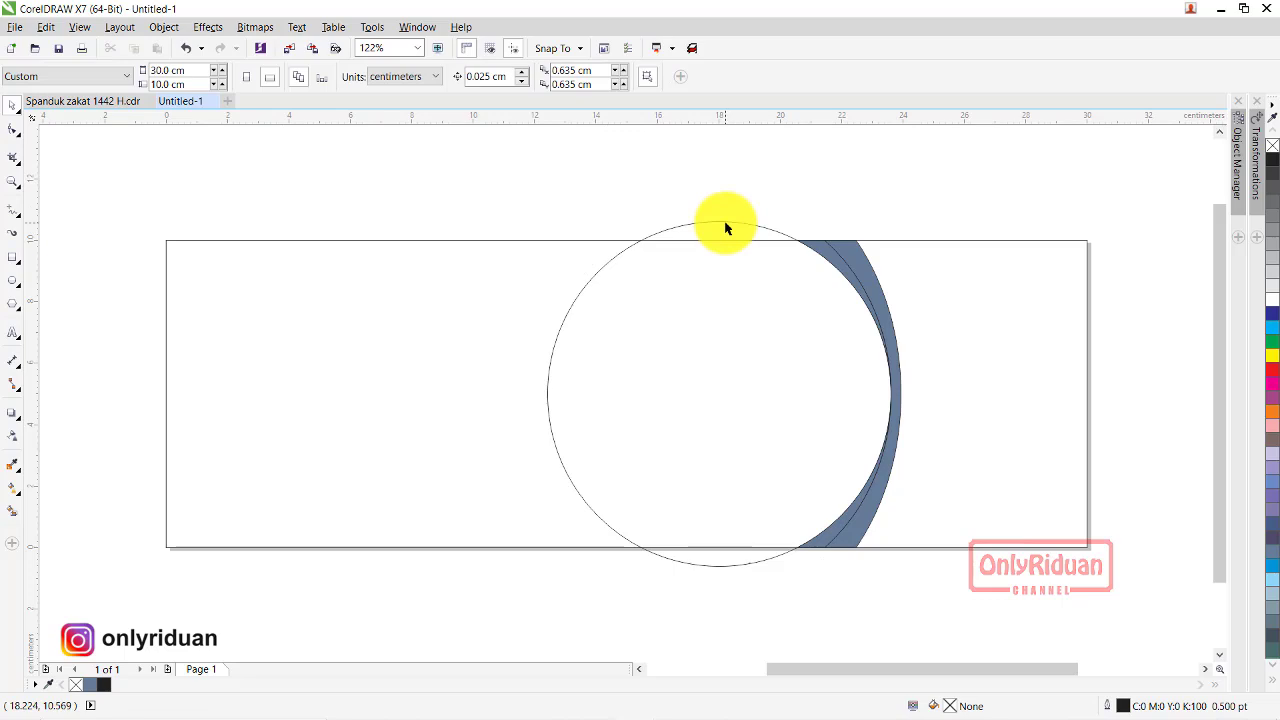
click(726, 229)
key(Delete)
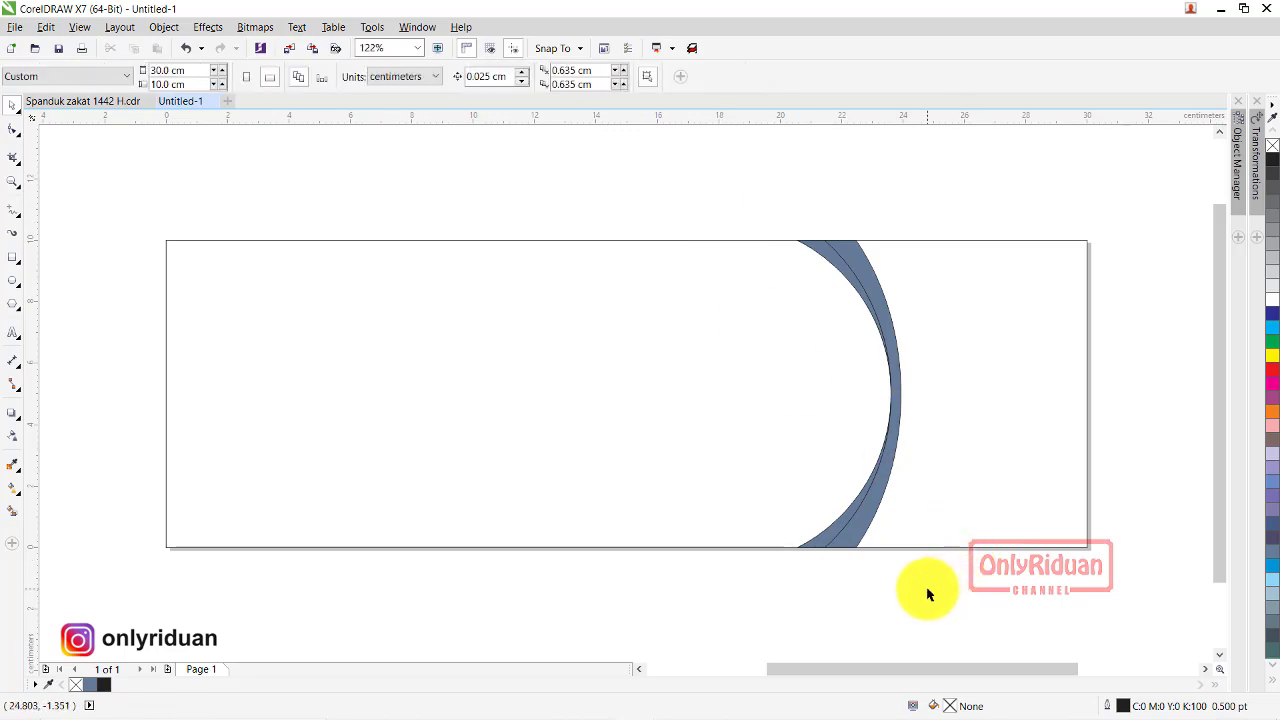
- Separate the filled shapes by moving the narrow slivers left to about X 18.9 cm and the wide crescent right to about X 24.4 cm
drag(821, 258, 737, 277)
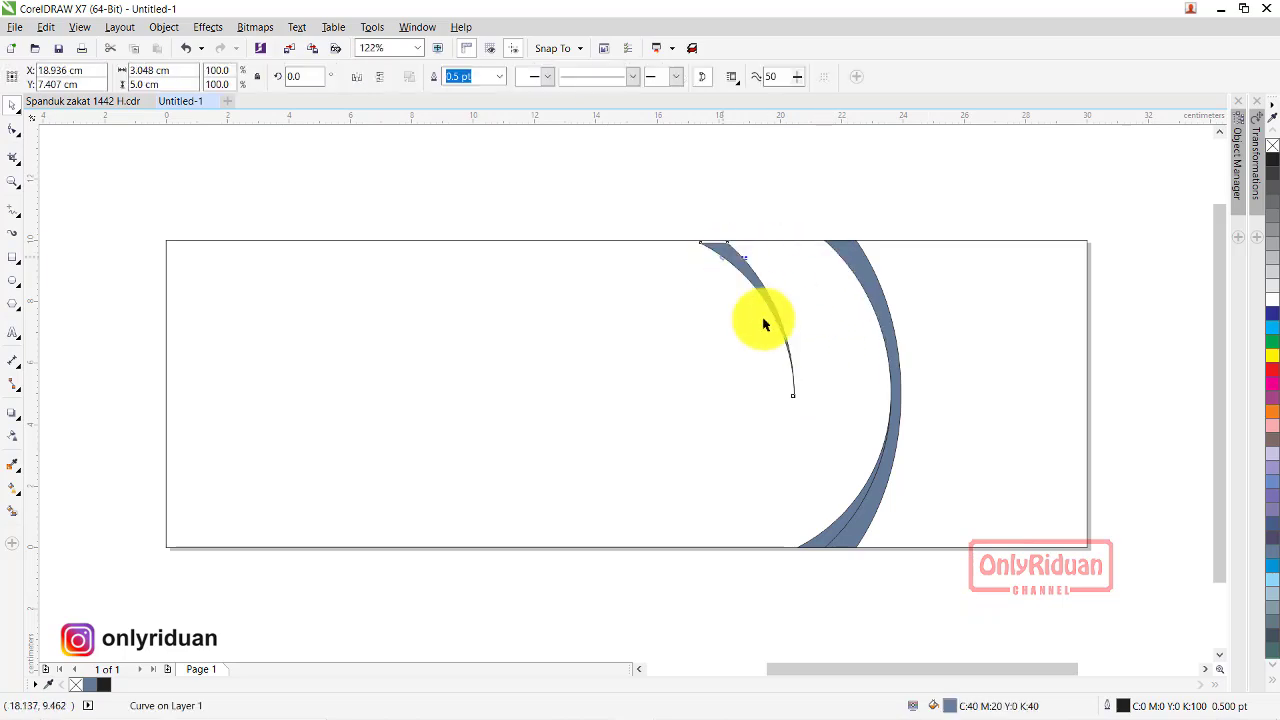
drag(900, 375, 955, 398)
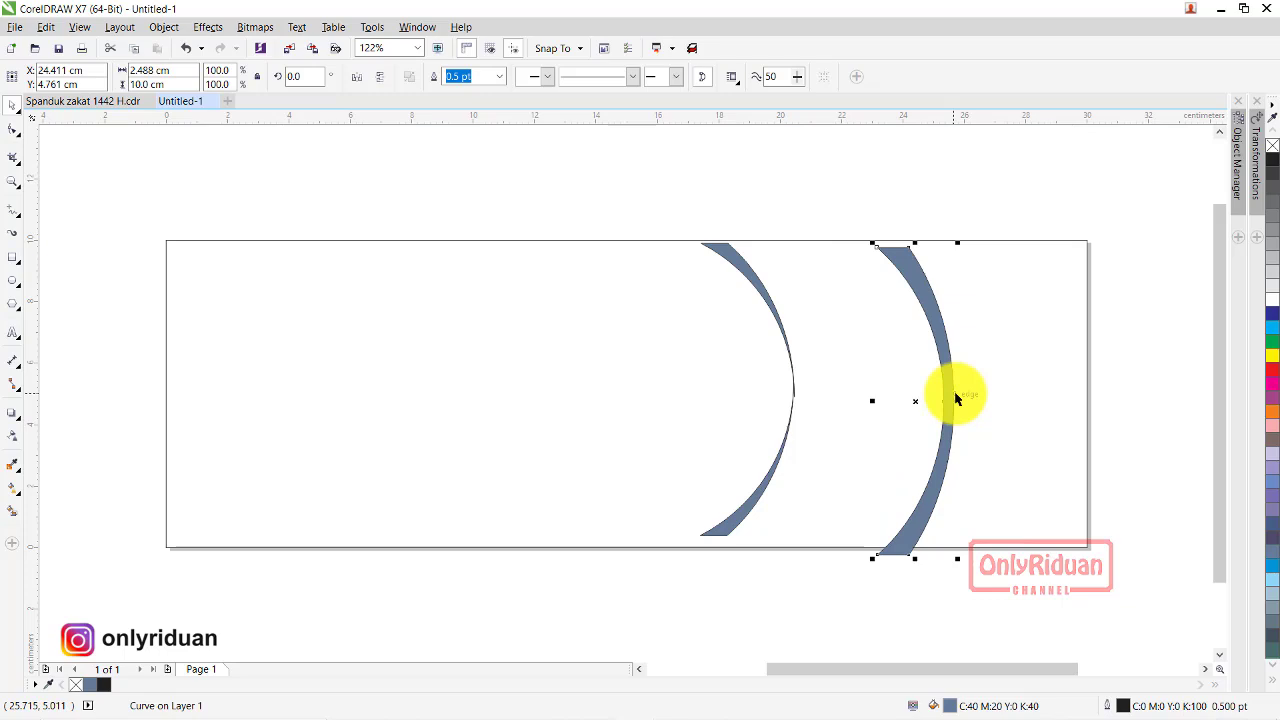
- Undo the moves of the narrow slivers and the wide crescent, restoring them to their places inside the rectangle
key(ctrl+z)
key(ctrl+z)
key(ctrl+z)
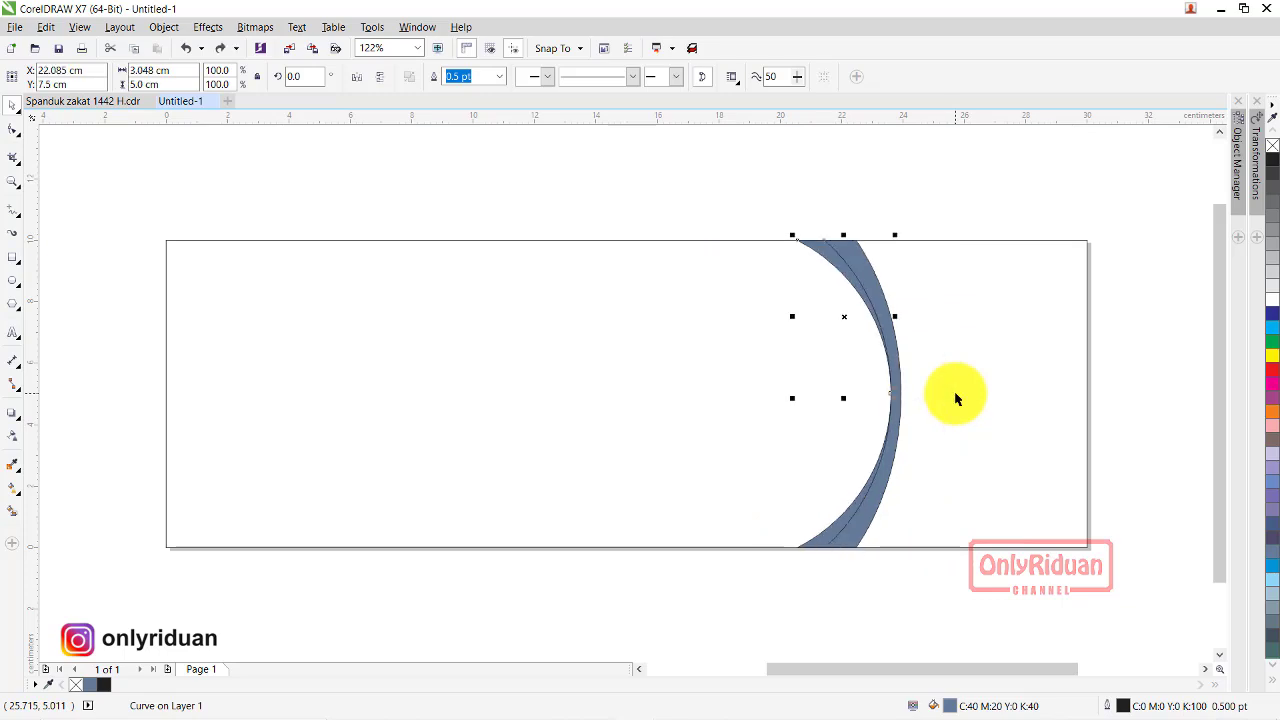
click(945, 576)
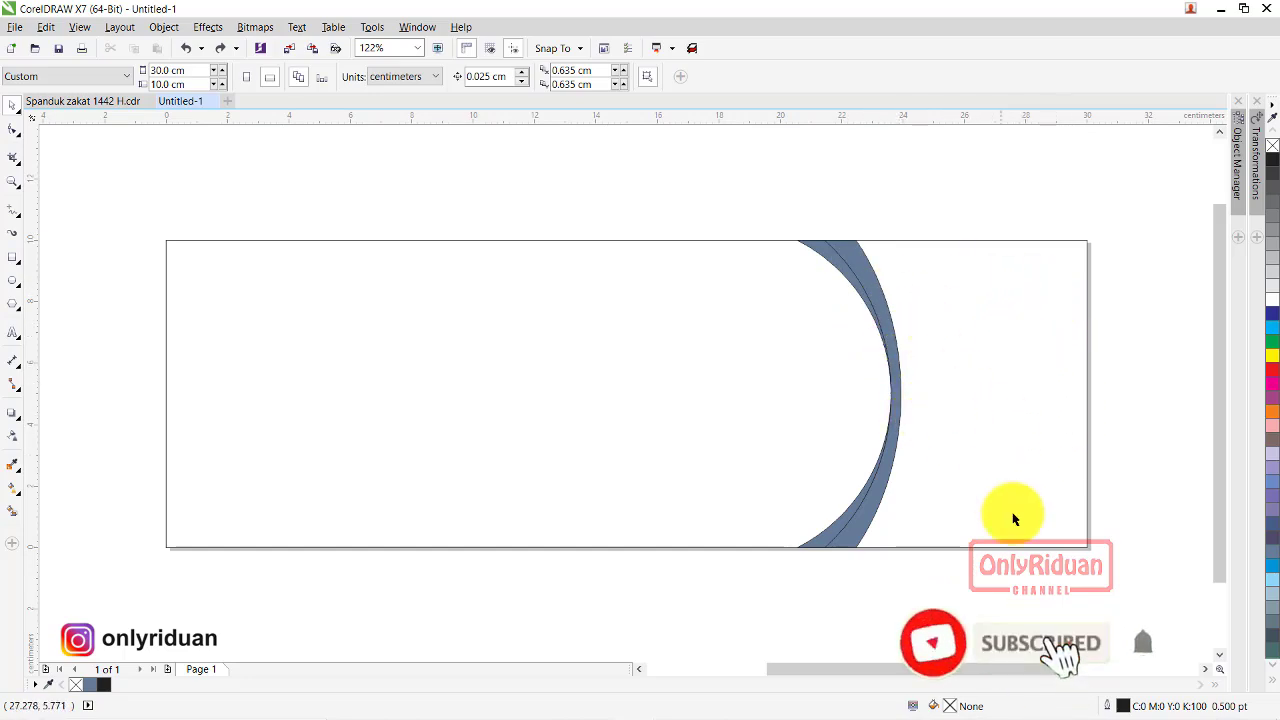
- Smart-fill the remaining area between the wide crescent and the rectangle's right edge
click(11, 512)
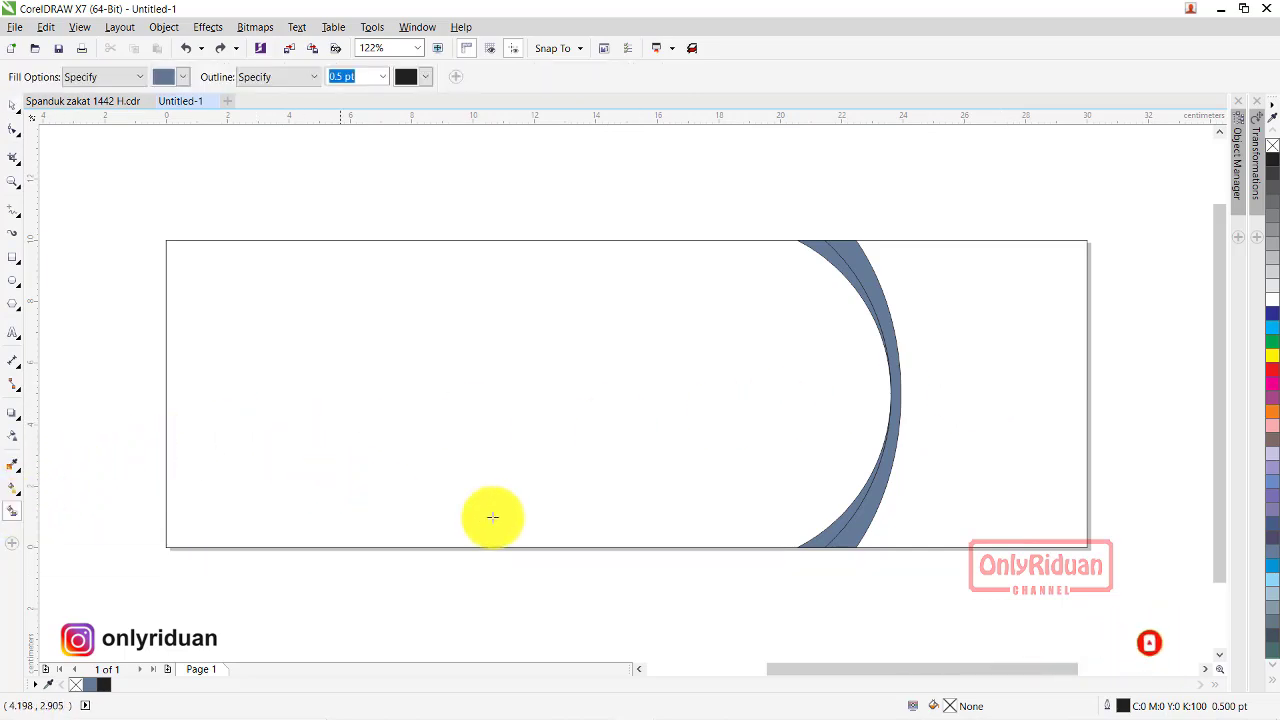
click(987, 378)
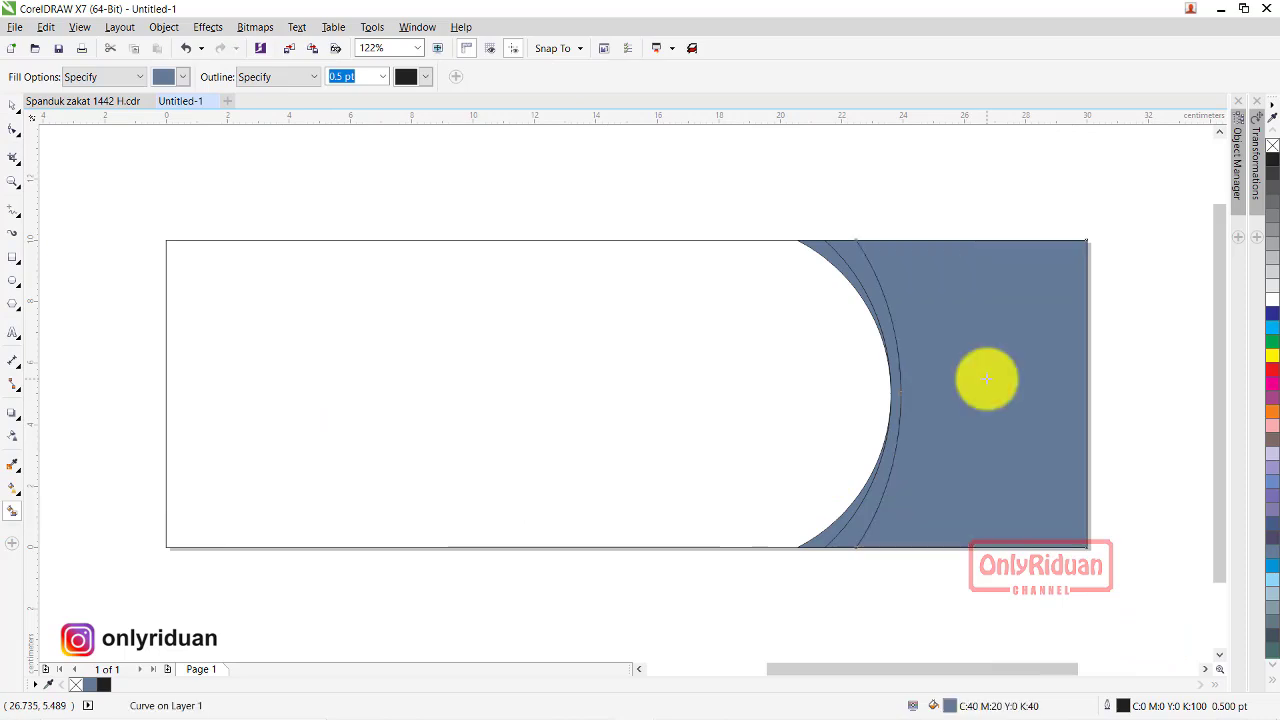
click(14, 105)
drag(951, 295, 1076, 384)
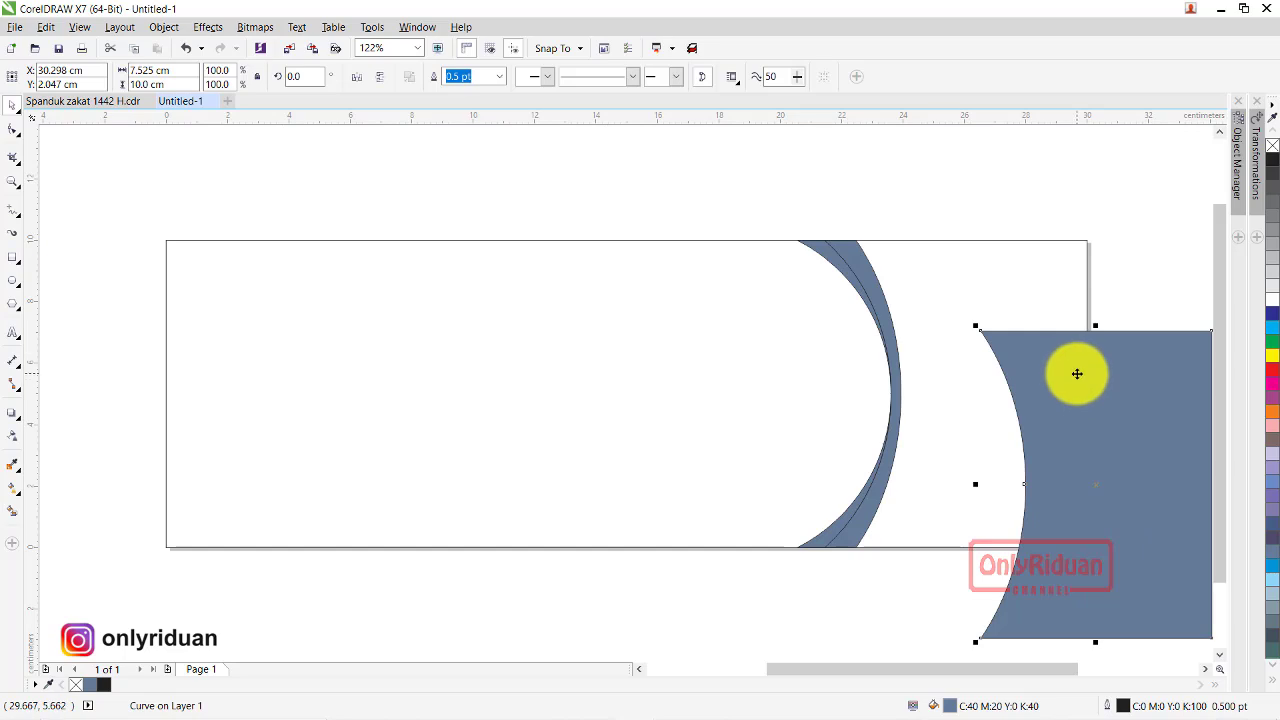
key(ctrl+z)
click(974, 191)
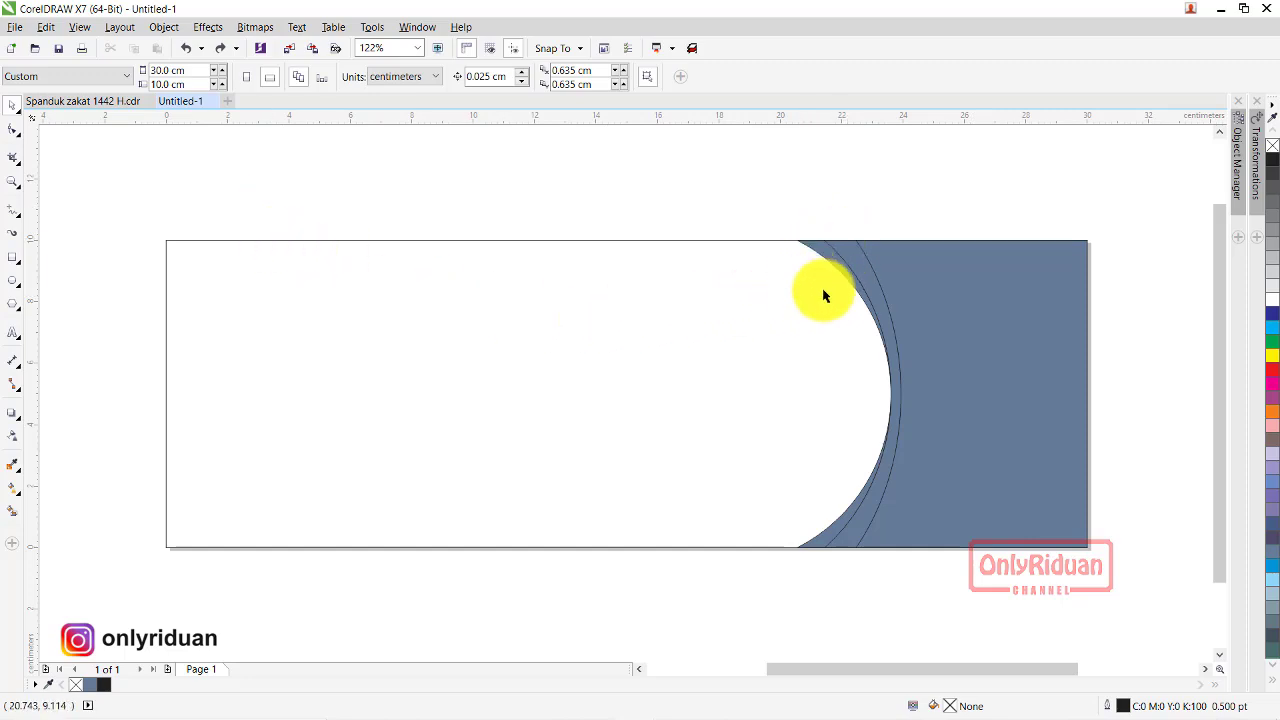
- Switch to the Spanduk zakat 1442 H.cdr document and examine the fill colours of the reference banner's crescent shapes
click(855, 265)
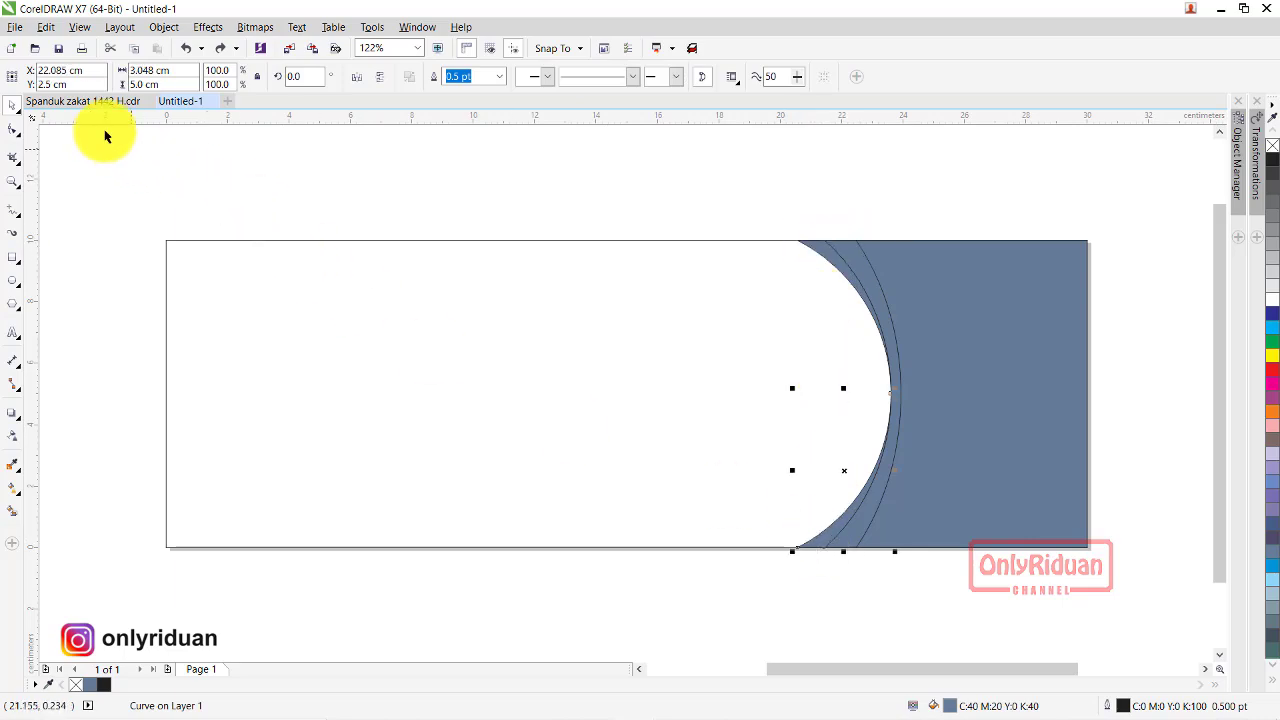
click(85, 102)
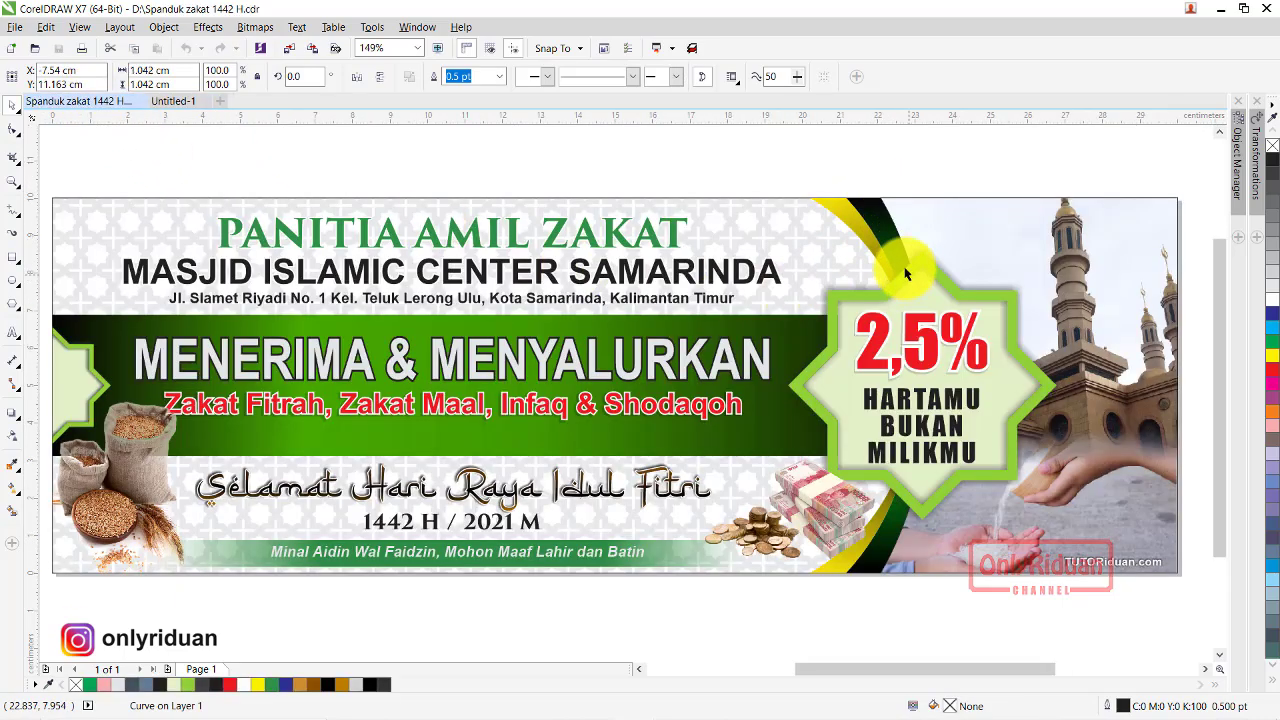
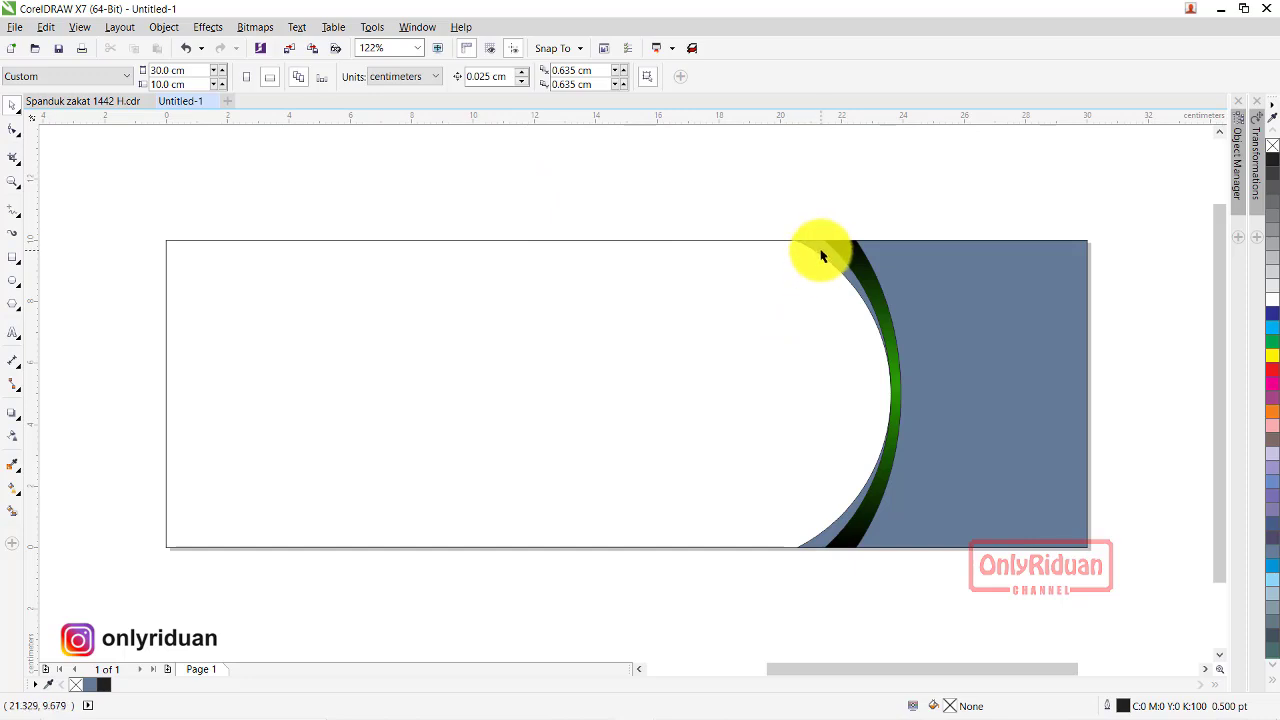
- Apply a linear fountain fill to the narrow upper sliver, running from its wide upper end to its lower tip
click(823, 251)
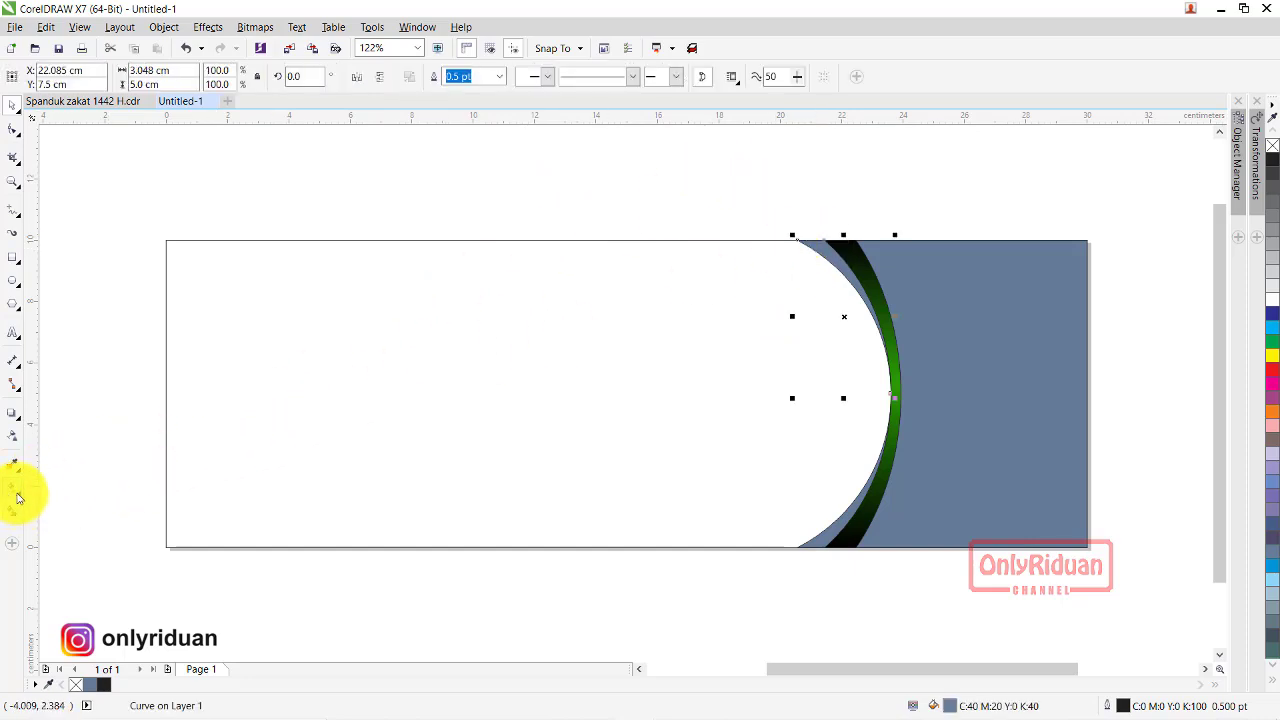
click(49, 488)
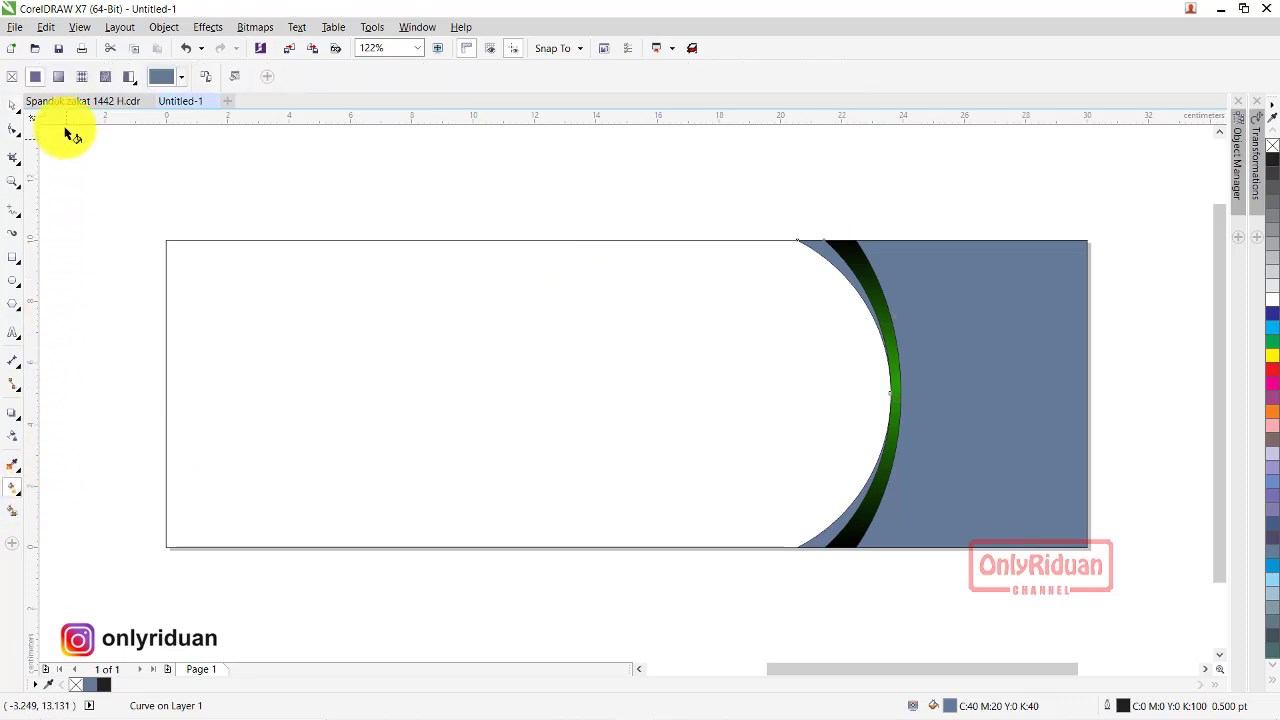
click(59, 84)
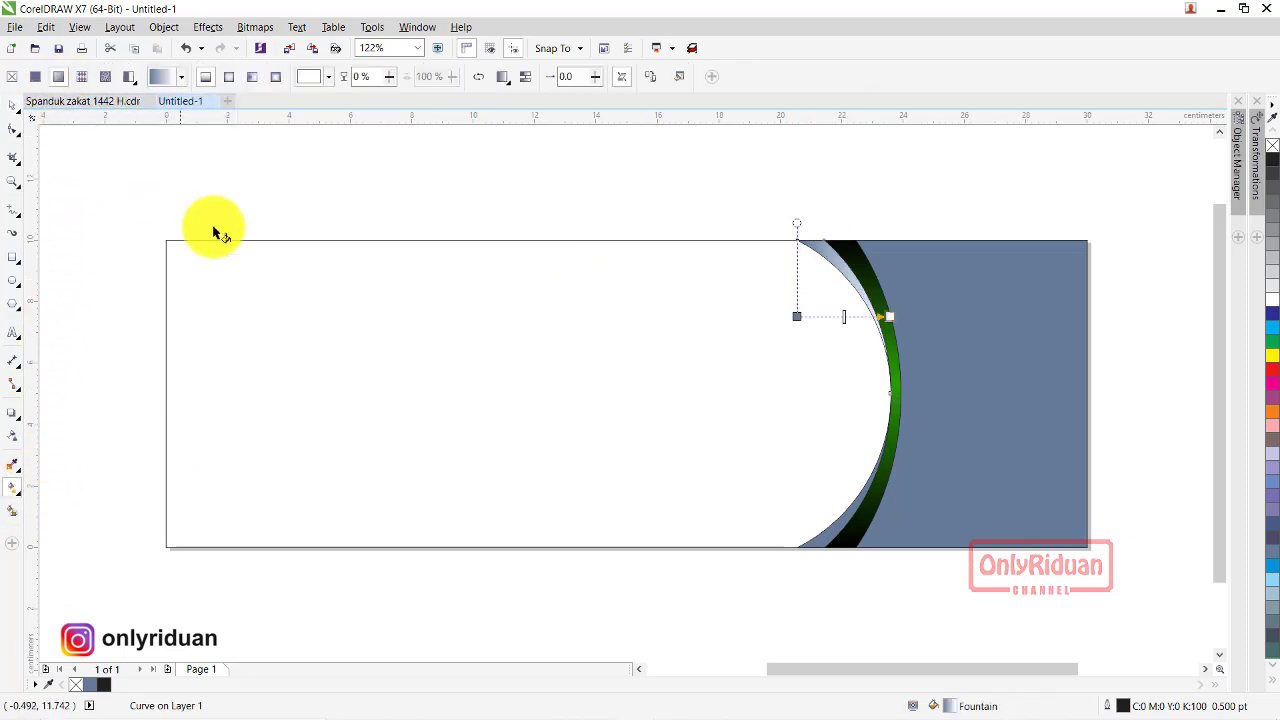
drag(804, 302, 818, 246)
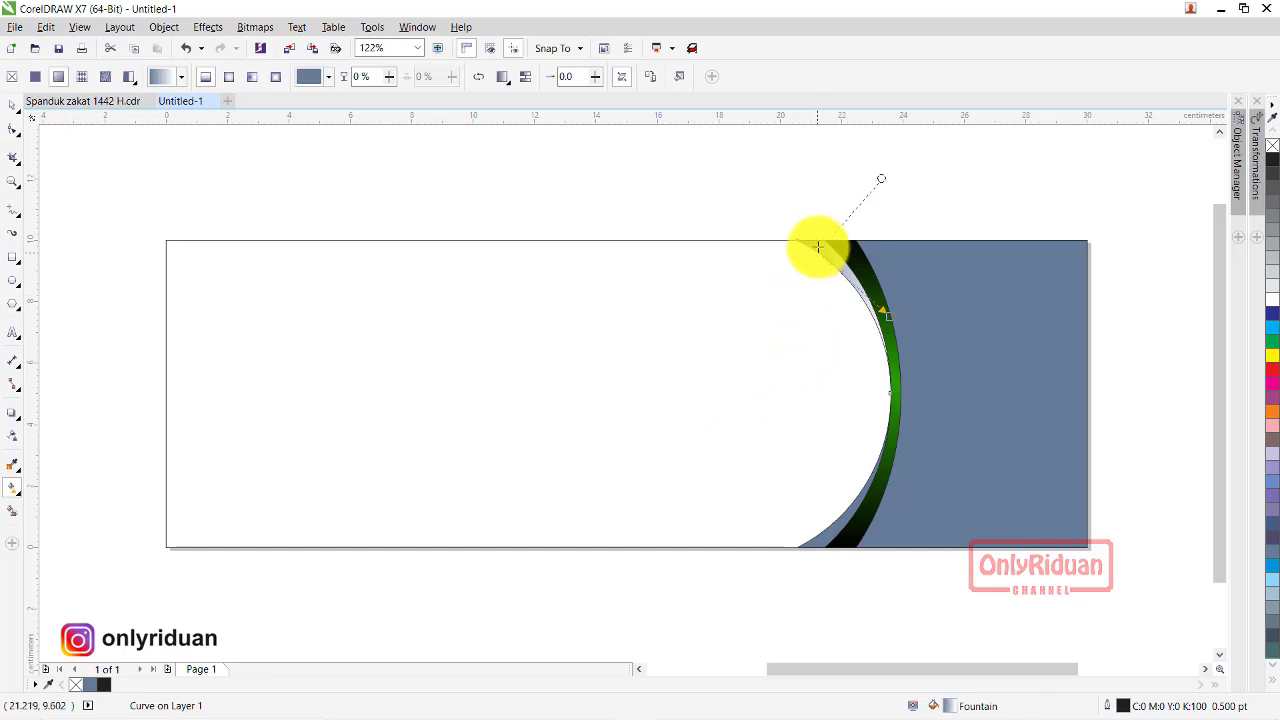
drag(889, 316, 887, 400)
click(890, 392)
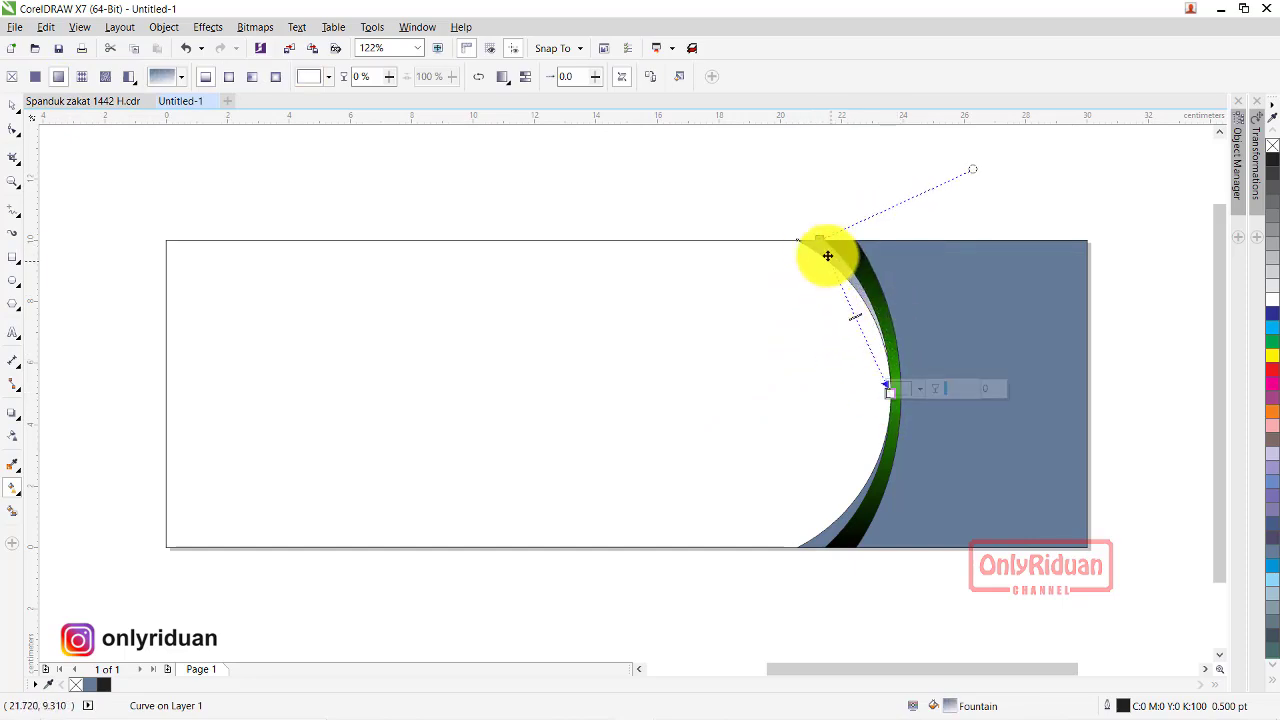
- Set the start colour of the upper sliver's gradient to yellow, C2 M7 Y100 K0
click(820, 240)
click(849, 234)
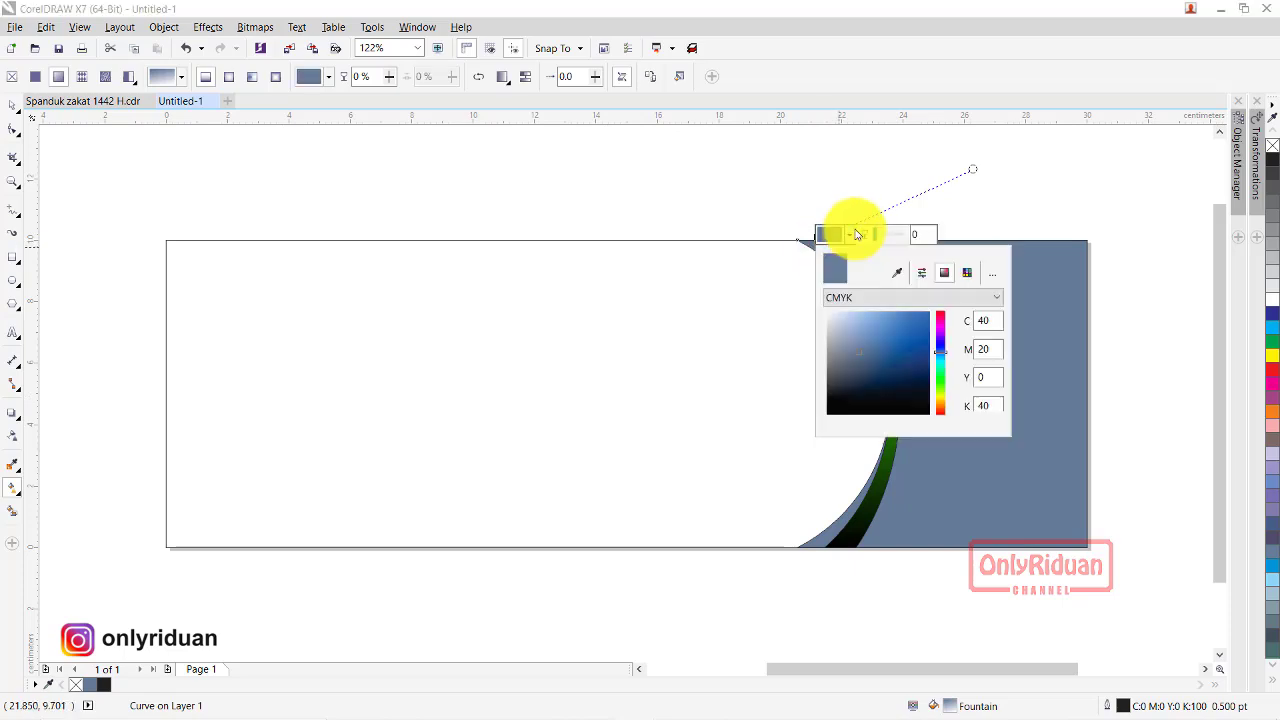
drag(943, 368, 950, 399)
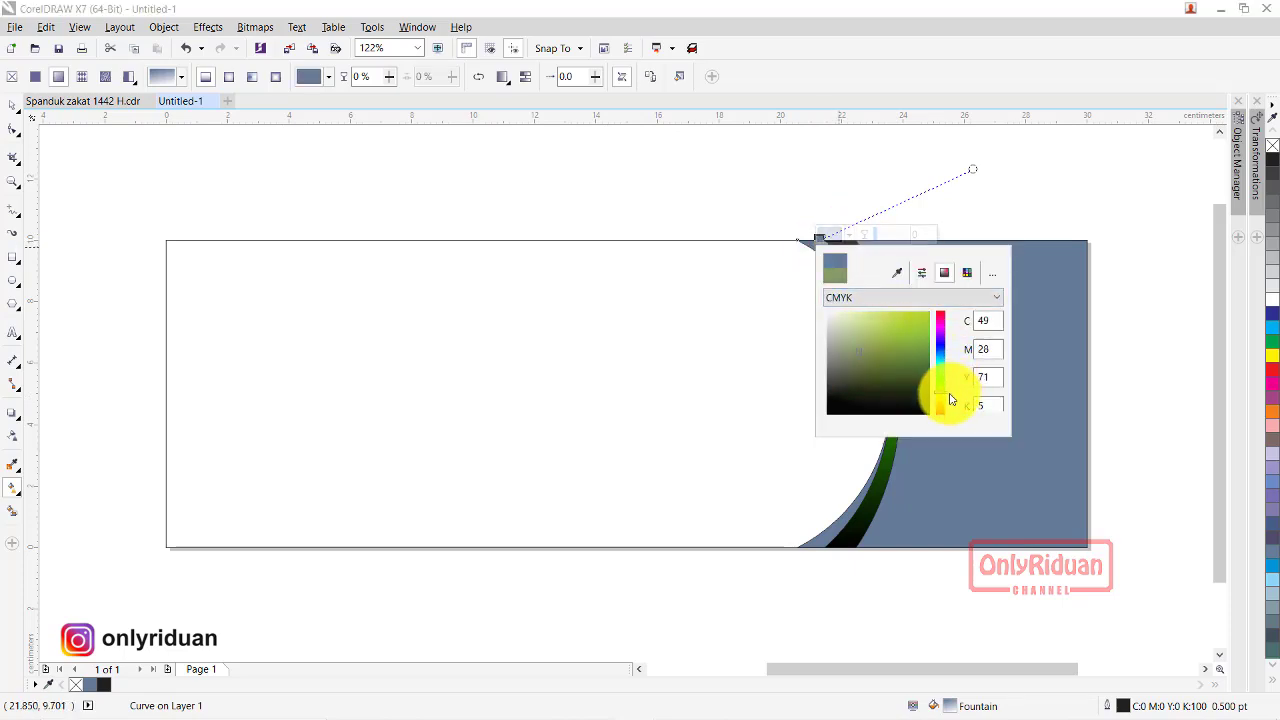
click(930, 312)
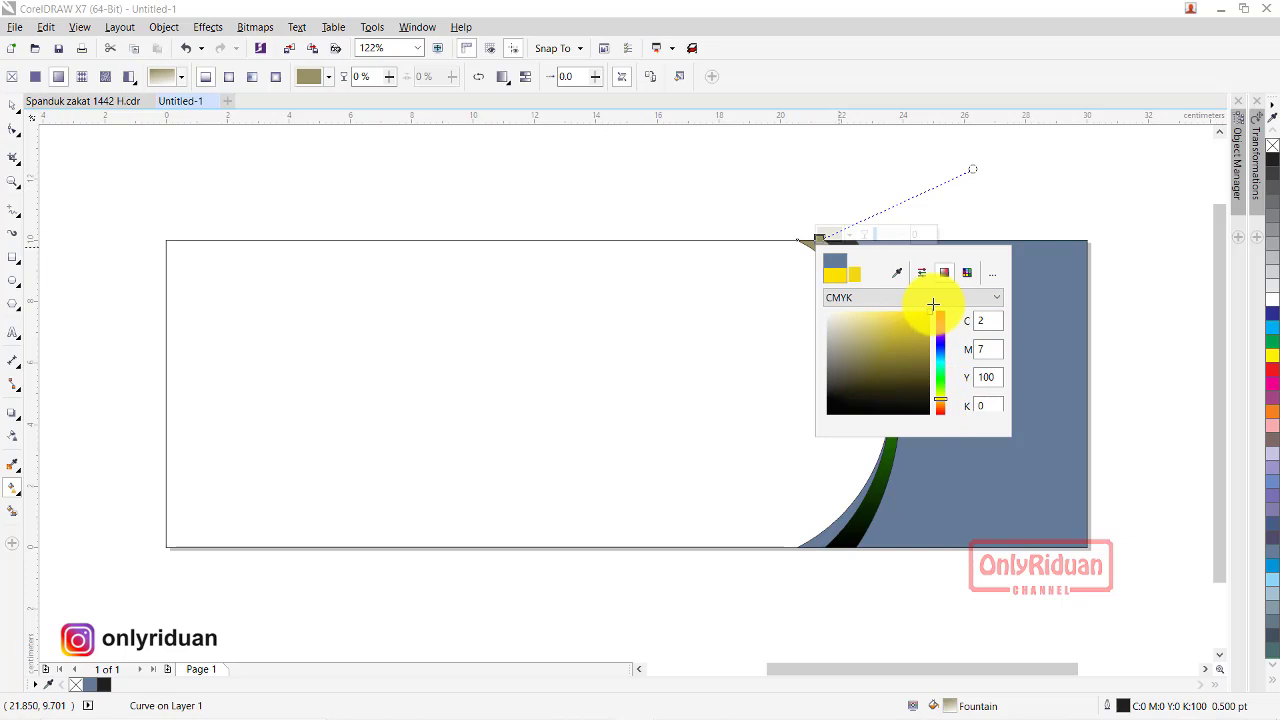
click(759, 339)
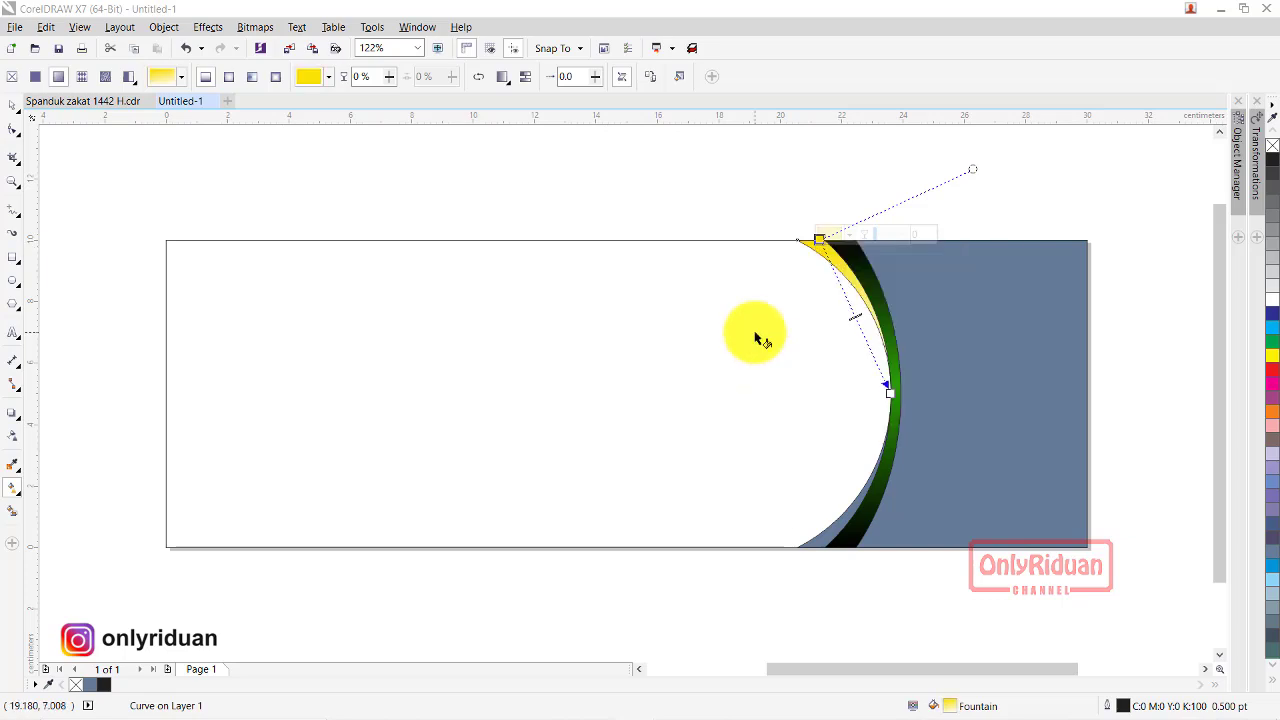
- Set the end colour of the upper sliver's gradient to black, RGB 0, 0, 0, and deselect the shape
click(889, 395)
click(925, 392)
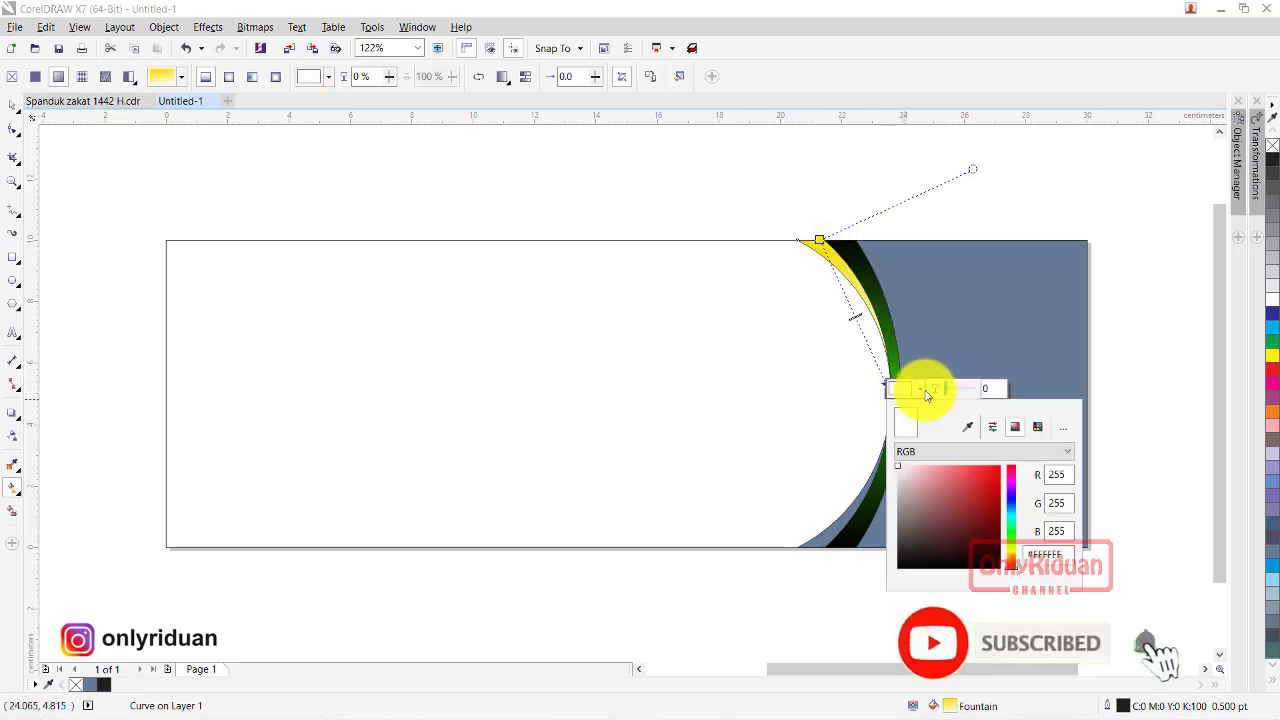
drag(903, 463, 1010, 575)
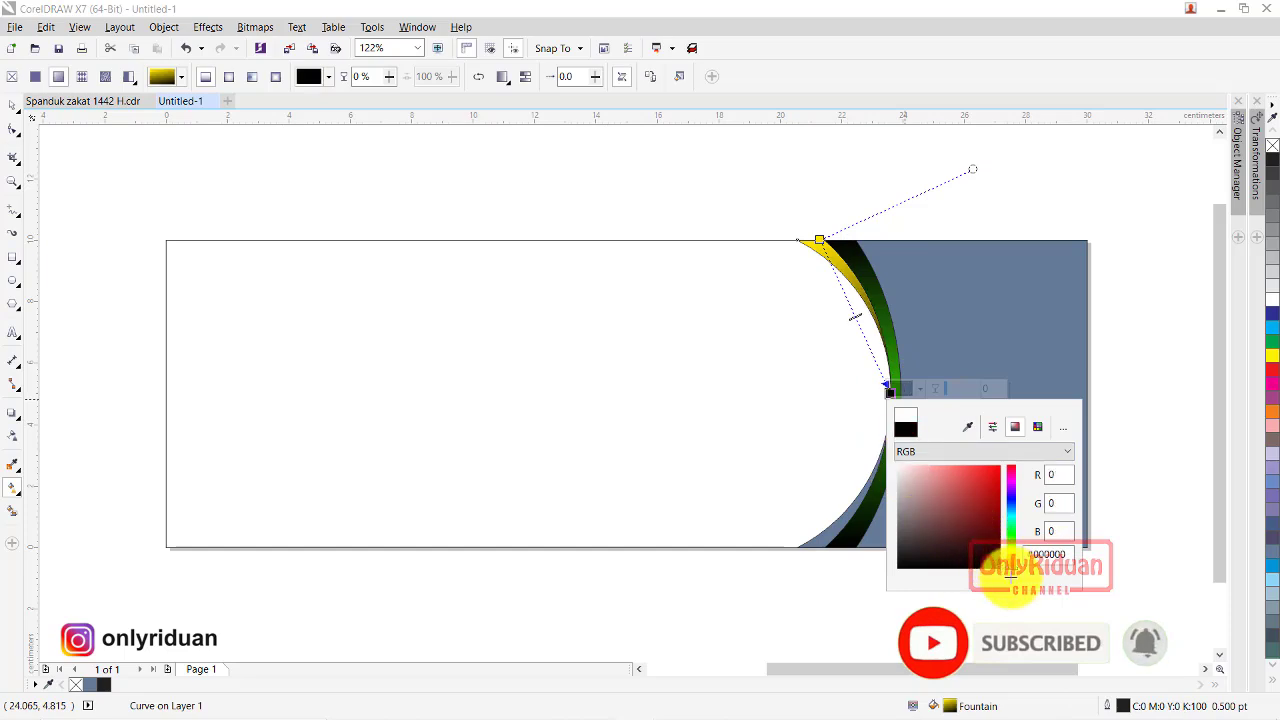
click(765, 334)
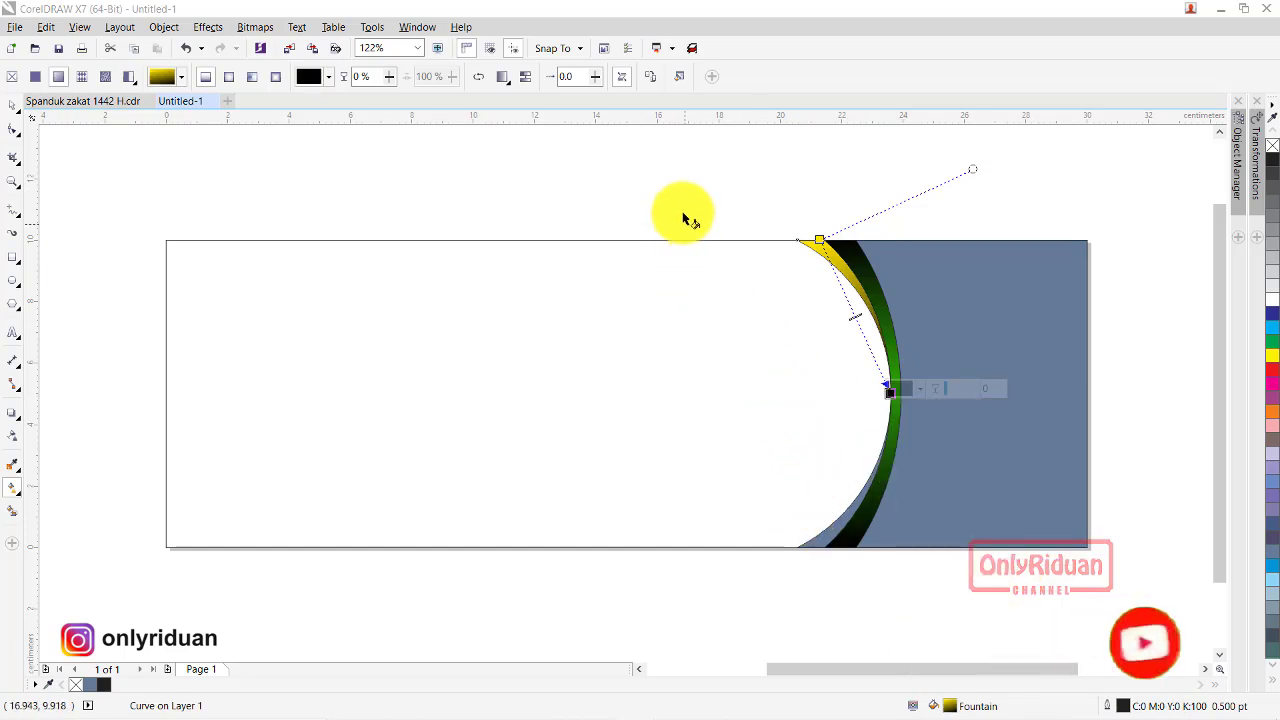
click(183, 157)
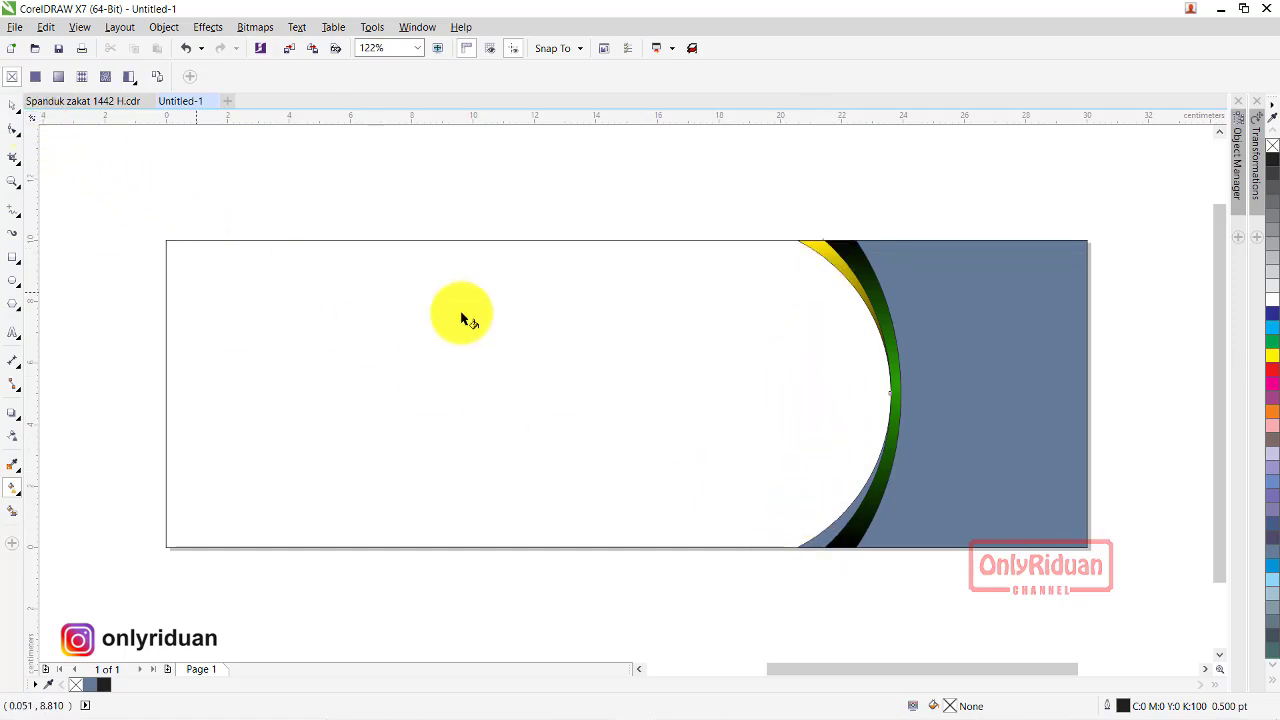
- Copy the fill and outline pen properties from the upper yellow sliver to the narrow lower sliver
click(13, 105)
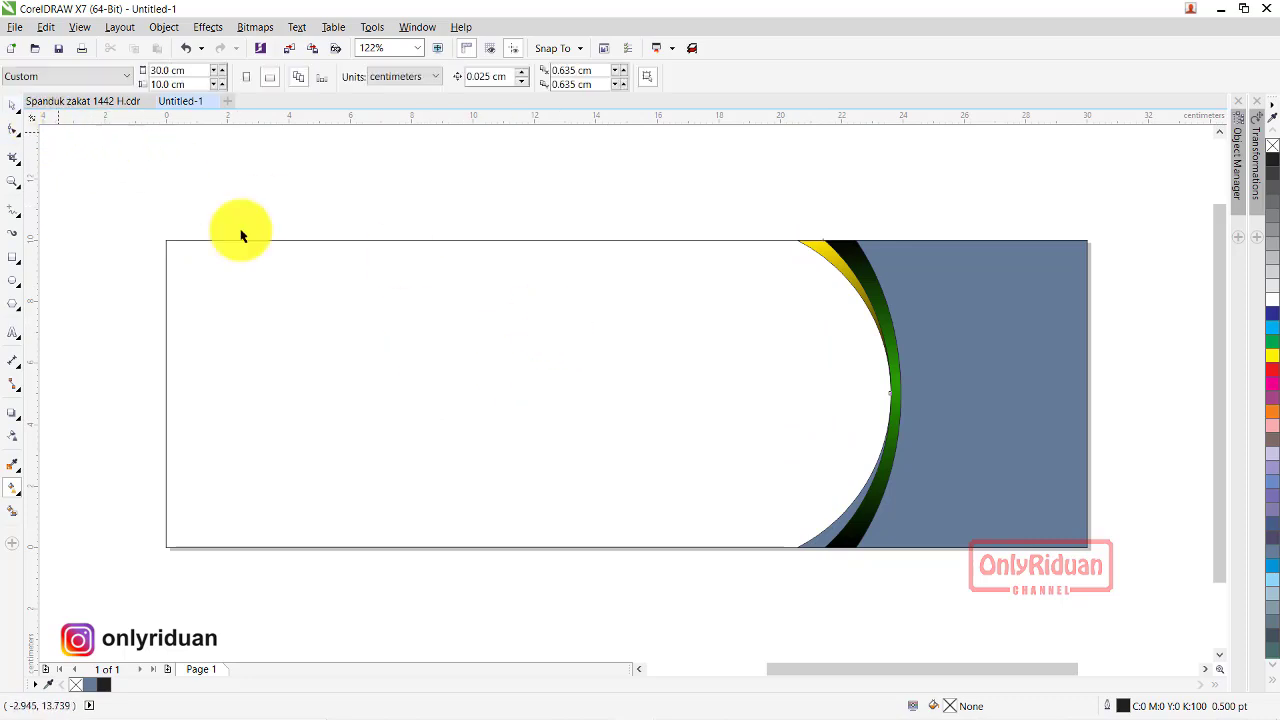
click(820, 544)
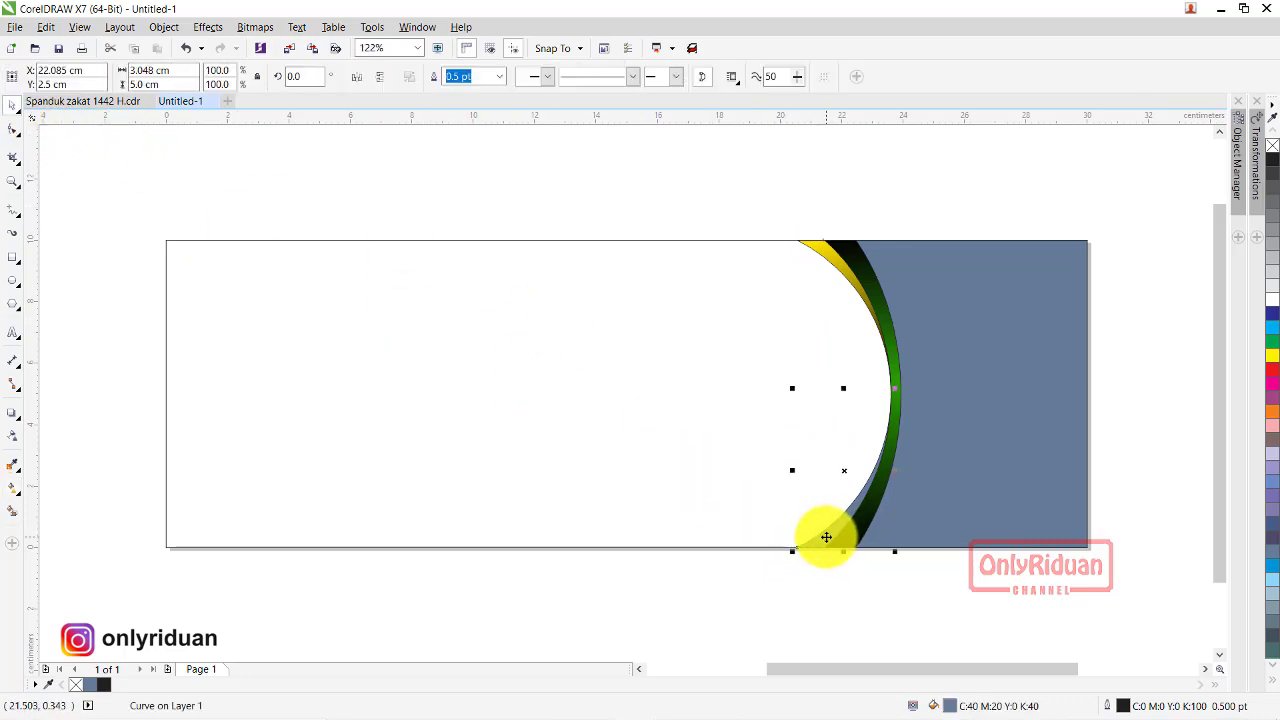
click(46, 27)
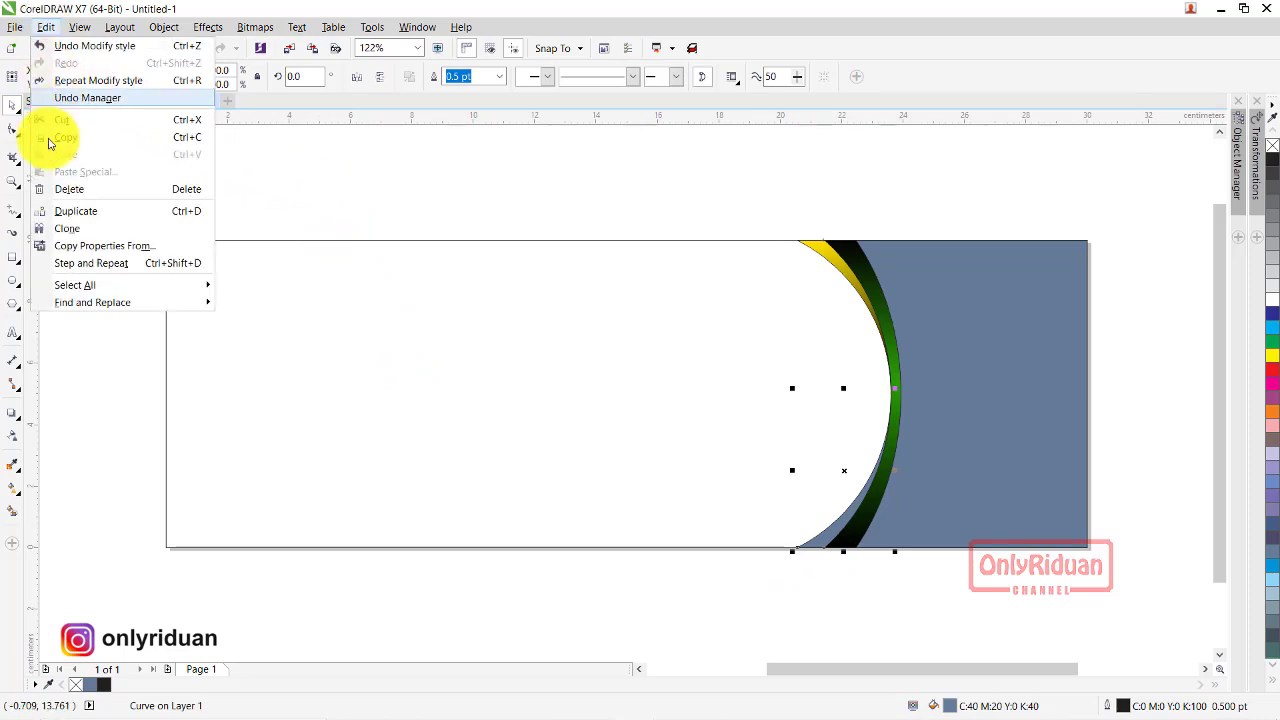
click(92, 248)
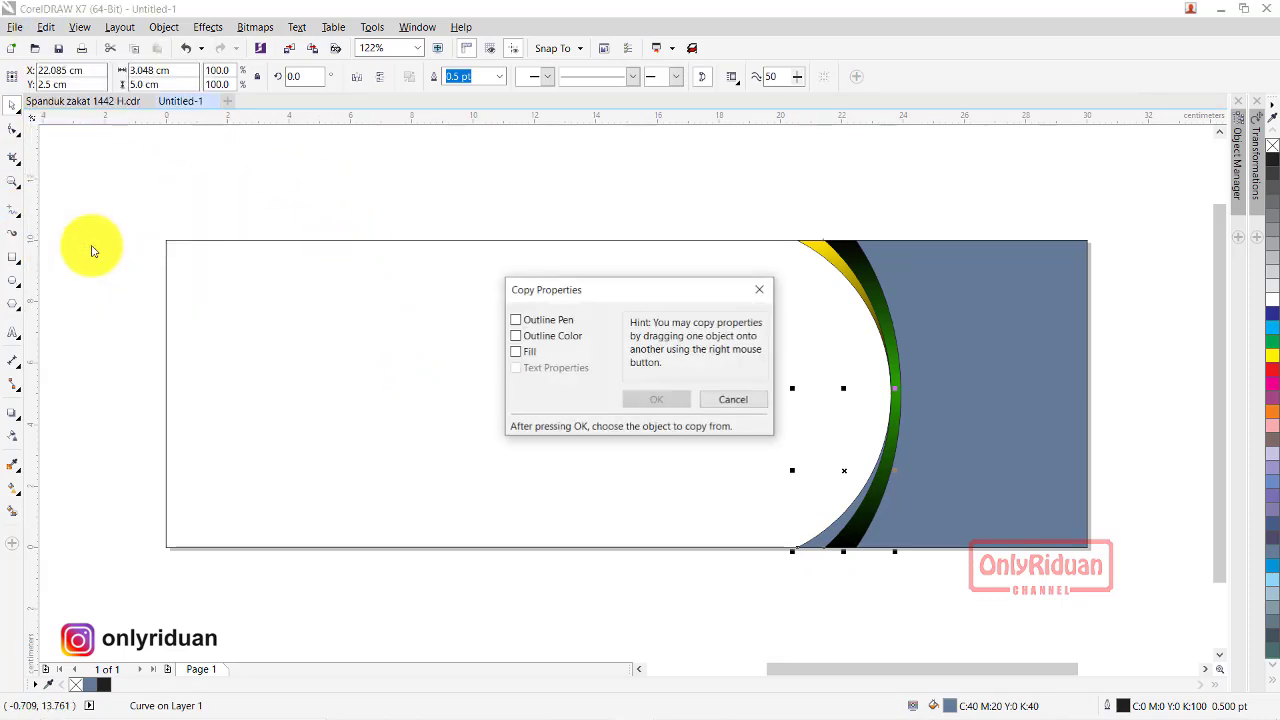
click(516, 352)
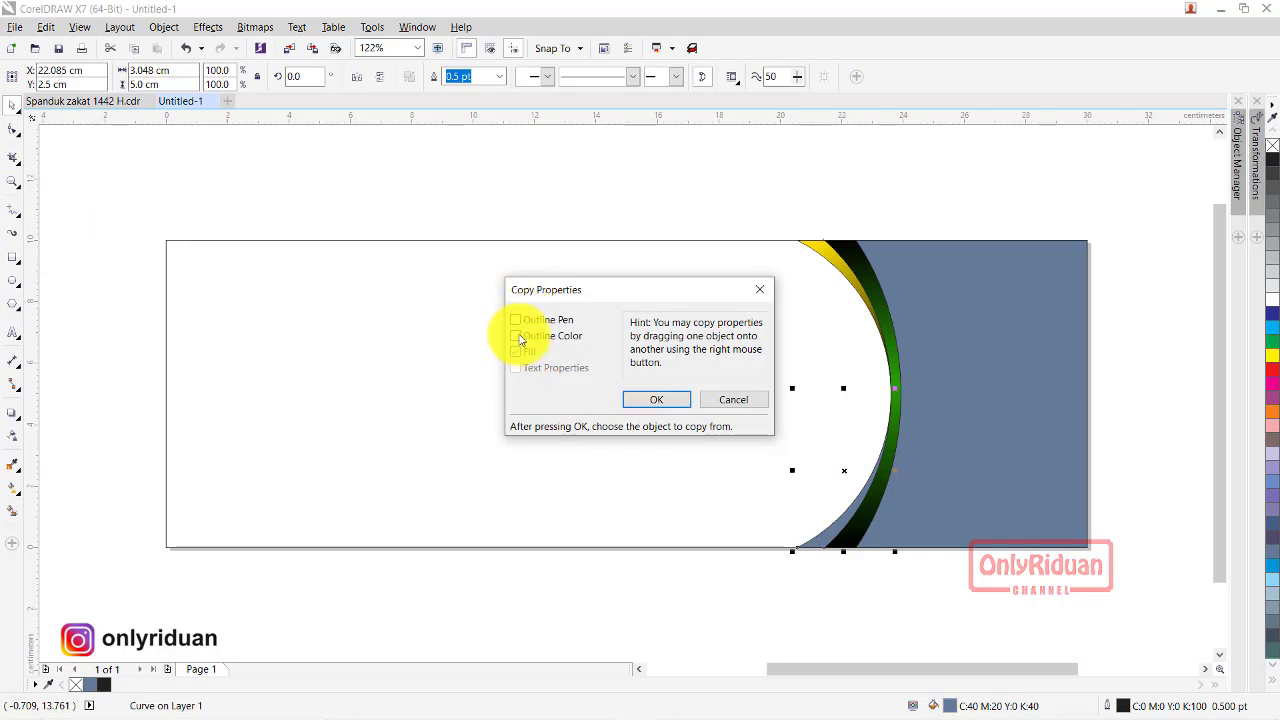
click(516, 320)
click(671, 401)
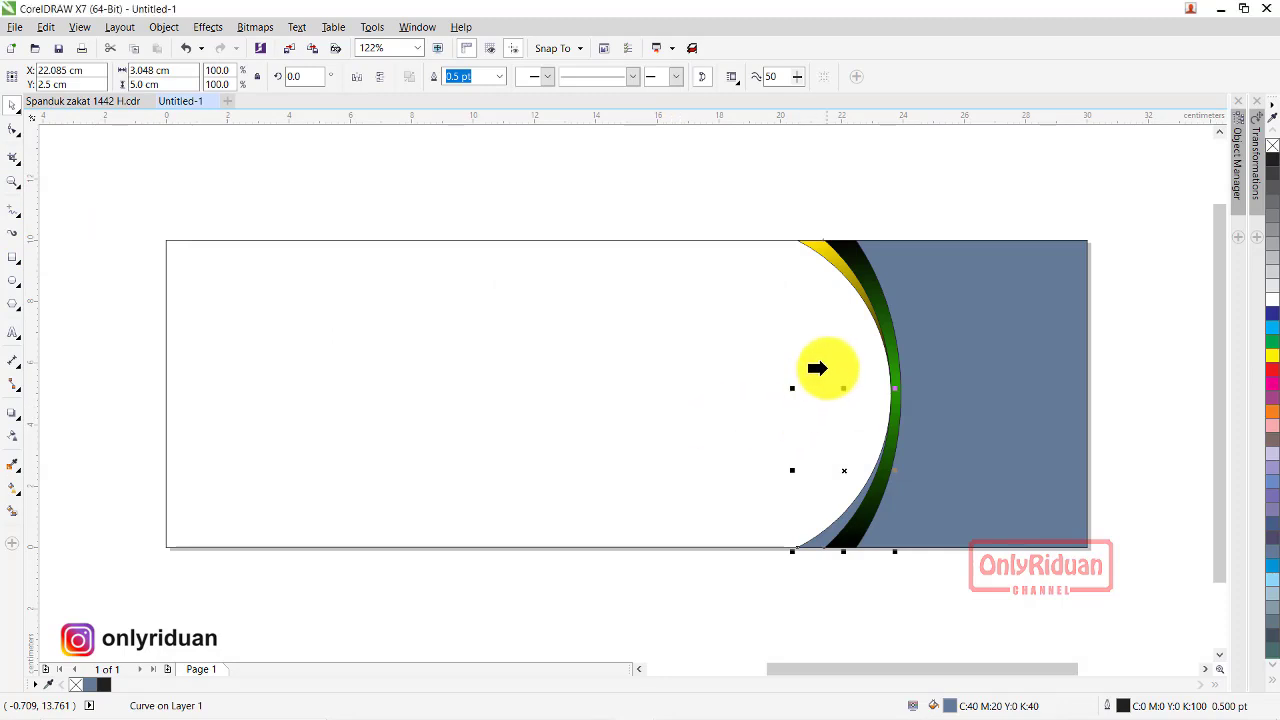
click(813, 249)
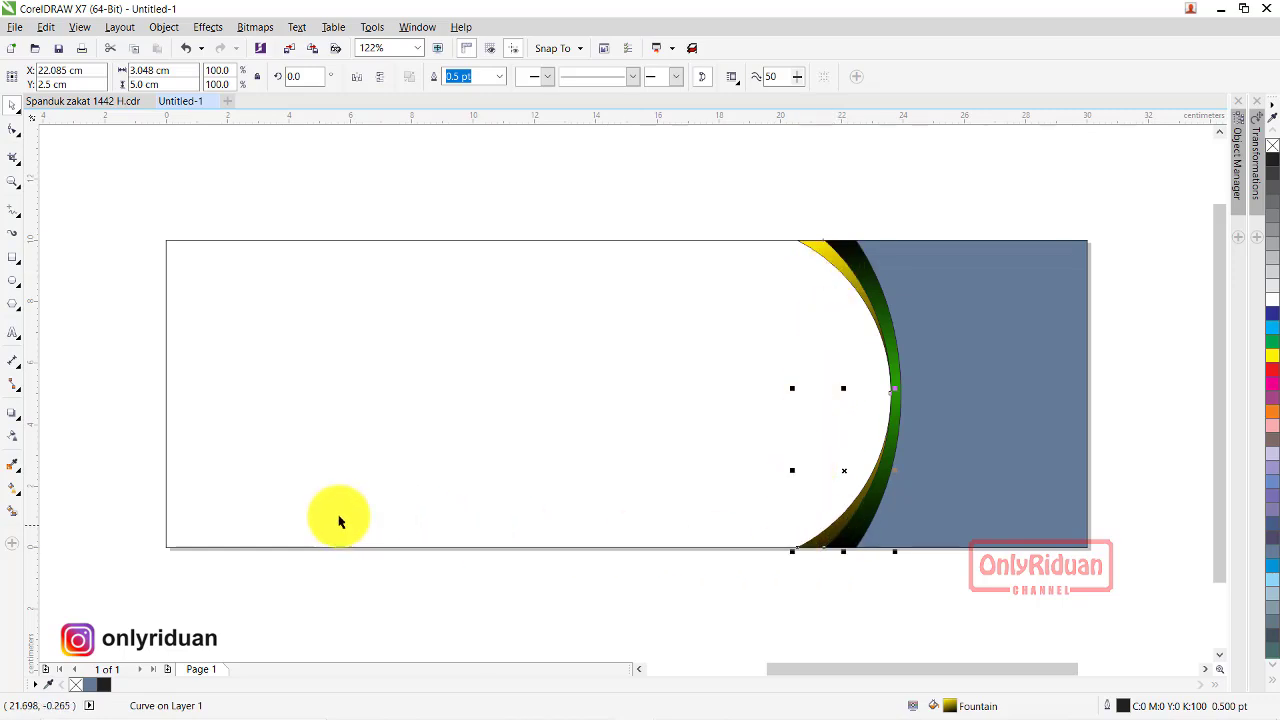
- Redirect the lower sliver's gradient so yellow starts at its wide bottom end and black ends at its upper tip
click(14, 491)
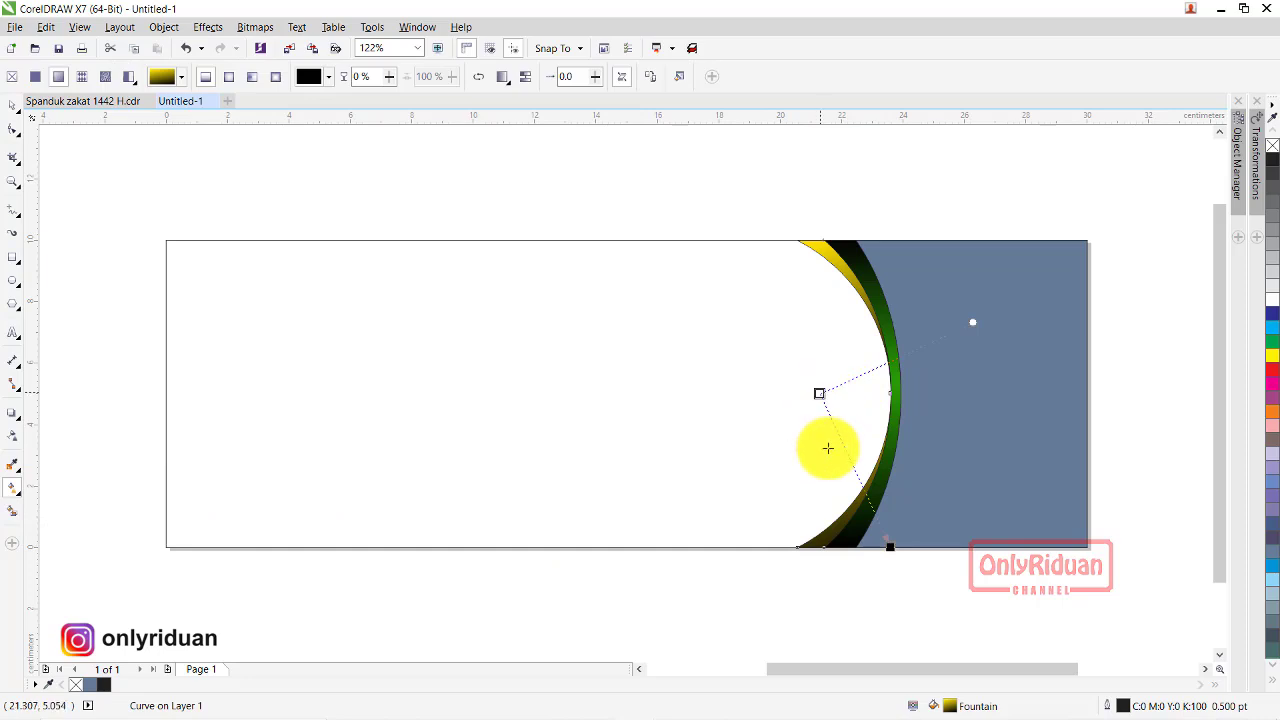
drag(823, 546, 891, 389)
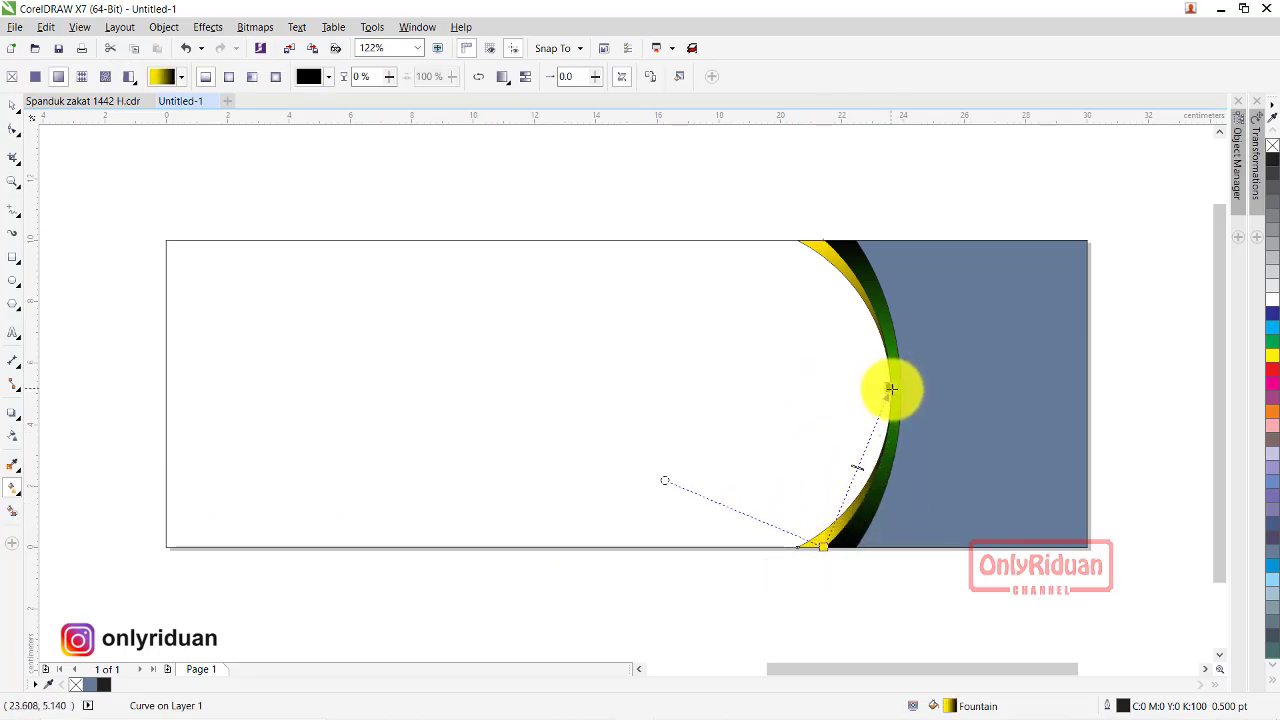
click(13, 105)
click(495, 178)
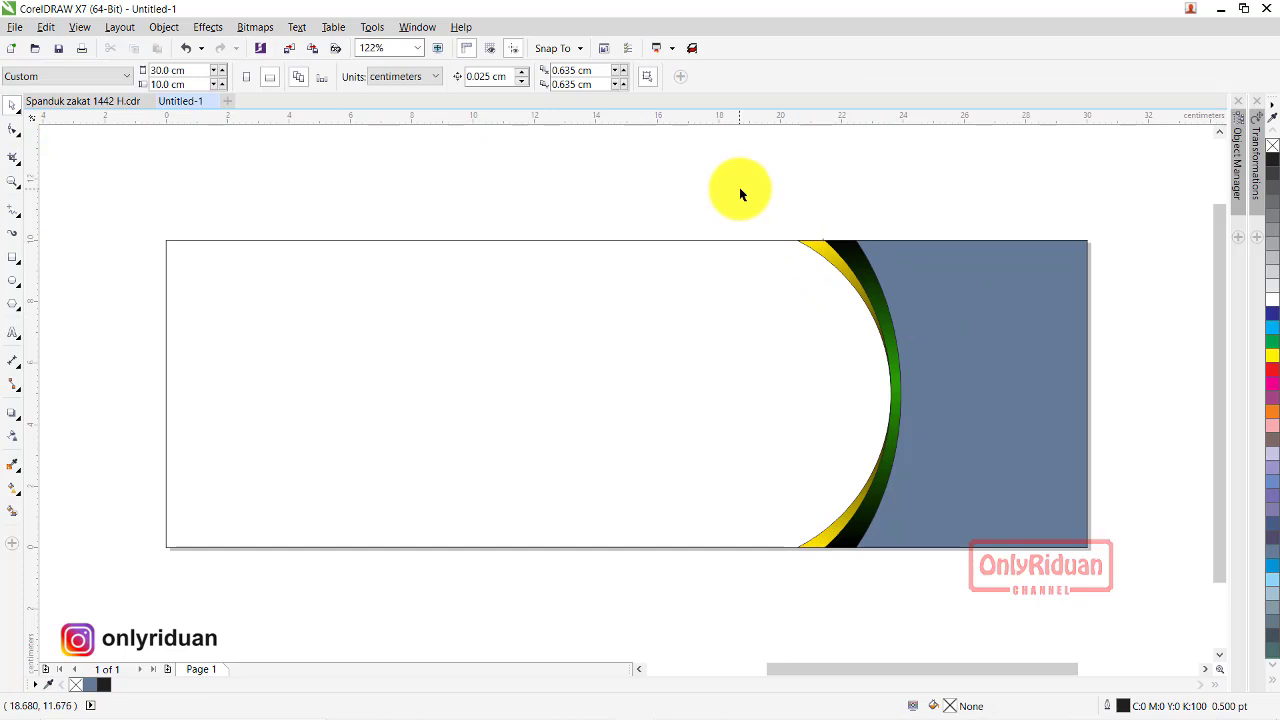
drag(748, 191, 952, 605)
click(668, 77)
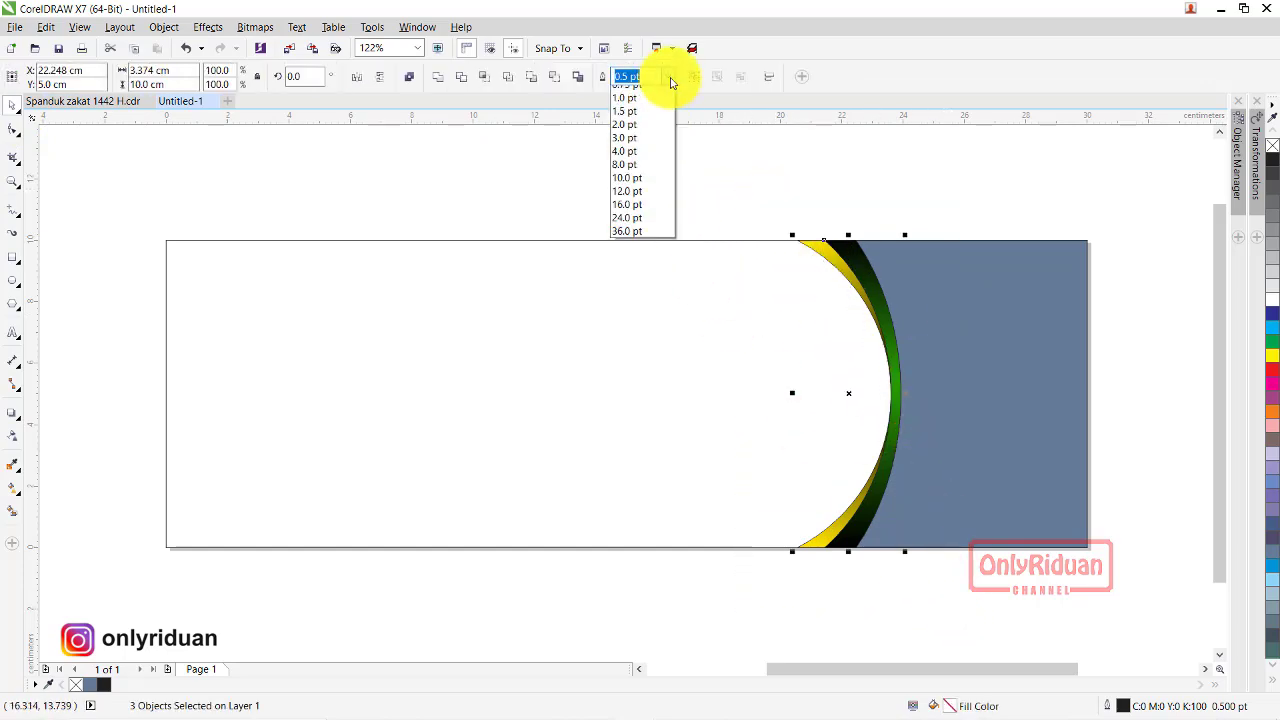
click(780, 180)
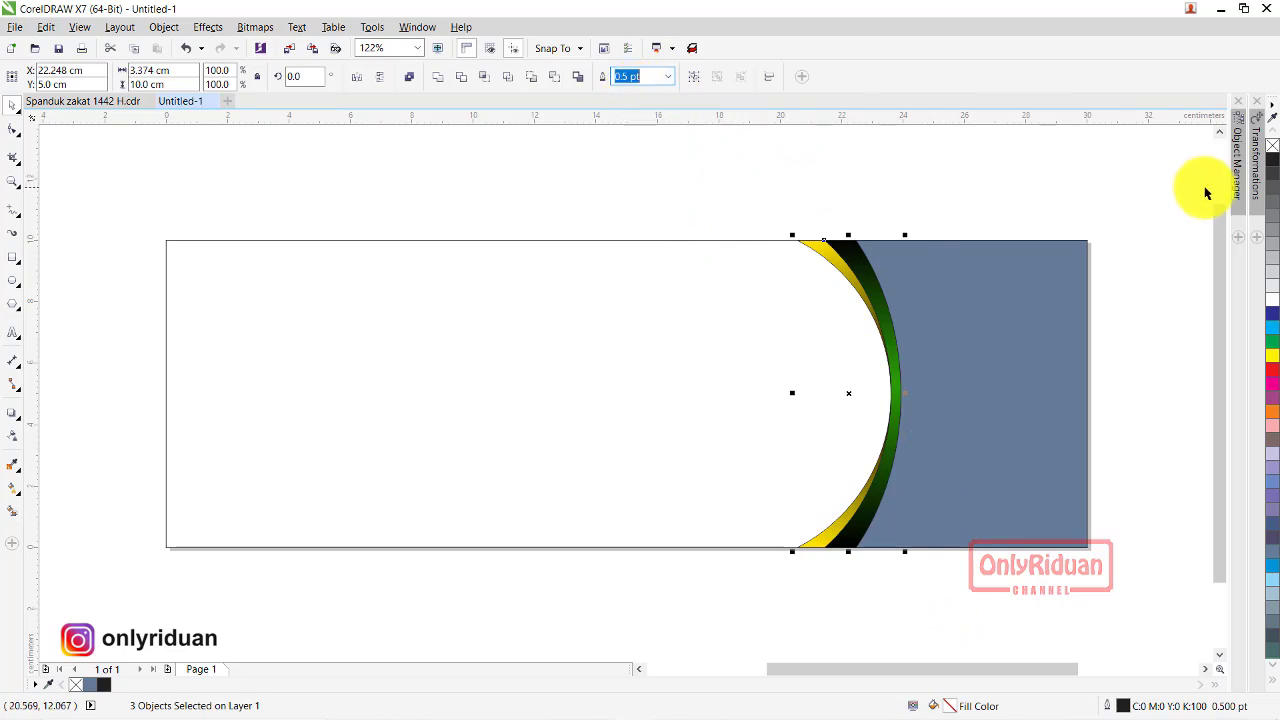
click(947, 188)
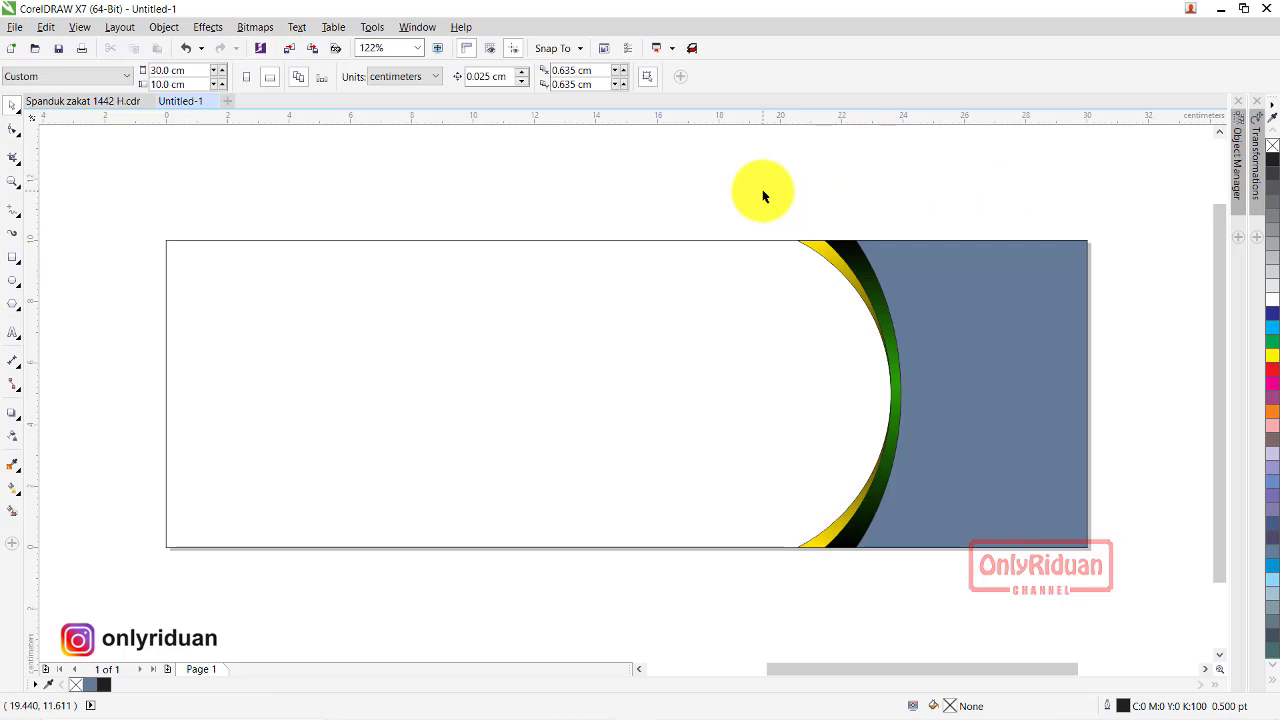
- Remove the outlines from the two yellow slivers, the green crescent and the blue-grey panel
drag(762, 195, 923, 574)
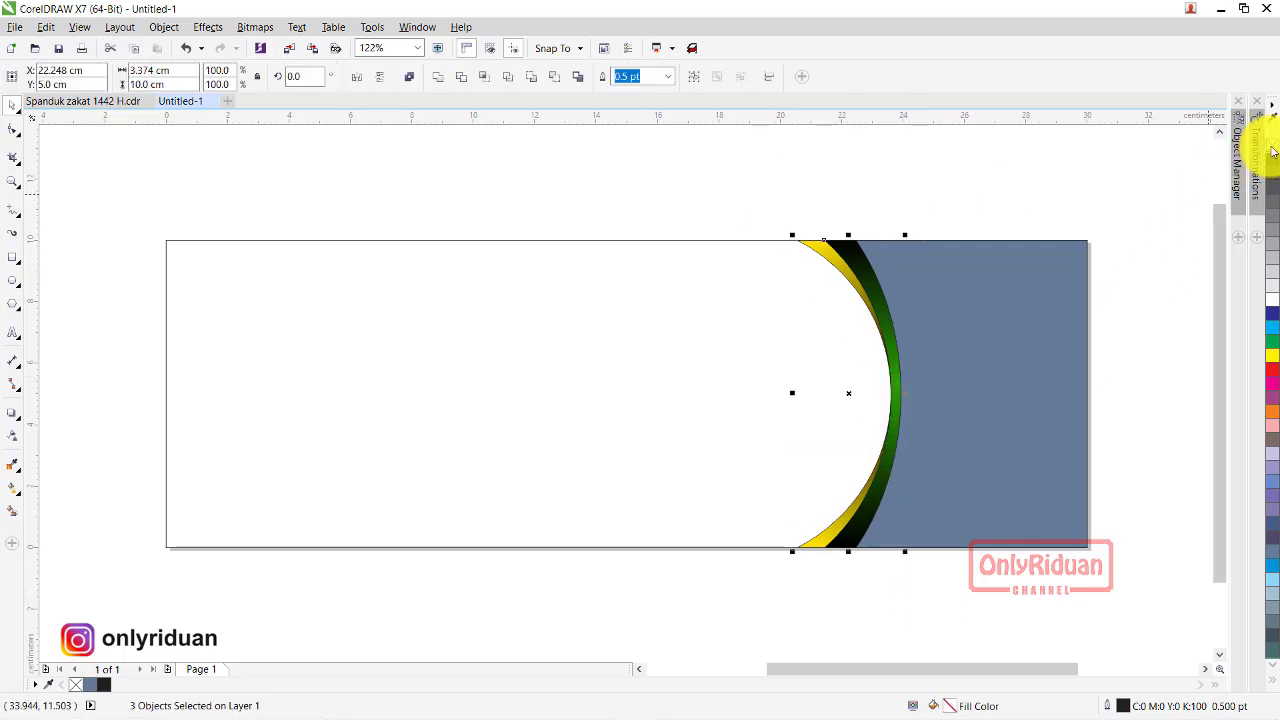
click(1004, 168)
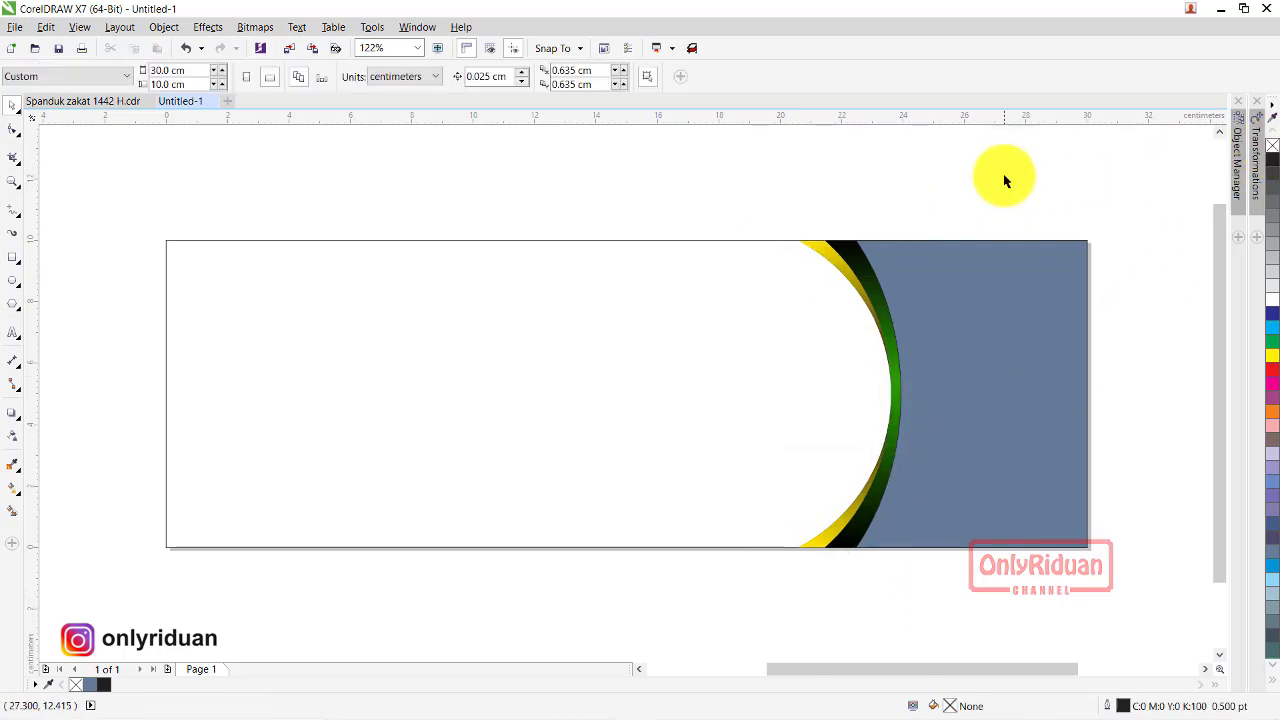
click(953, 362)
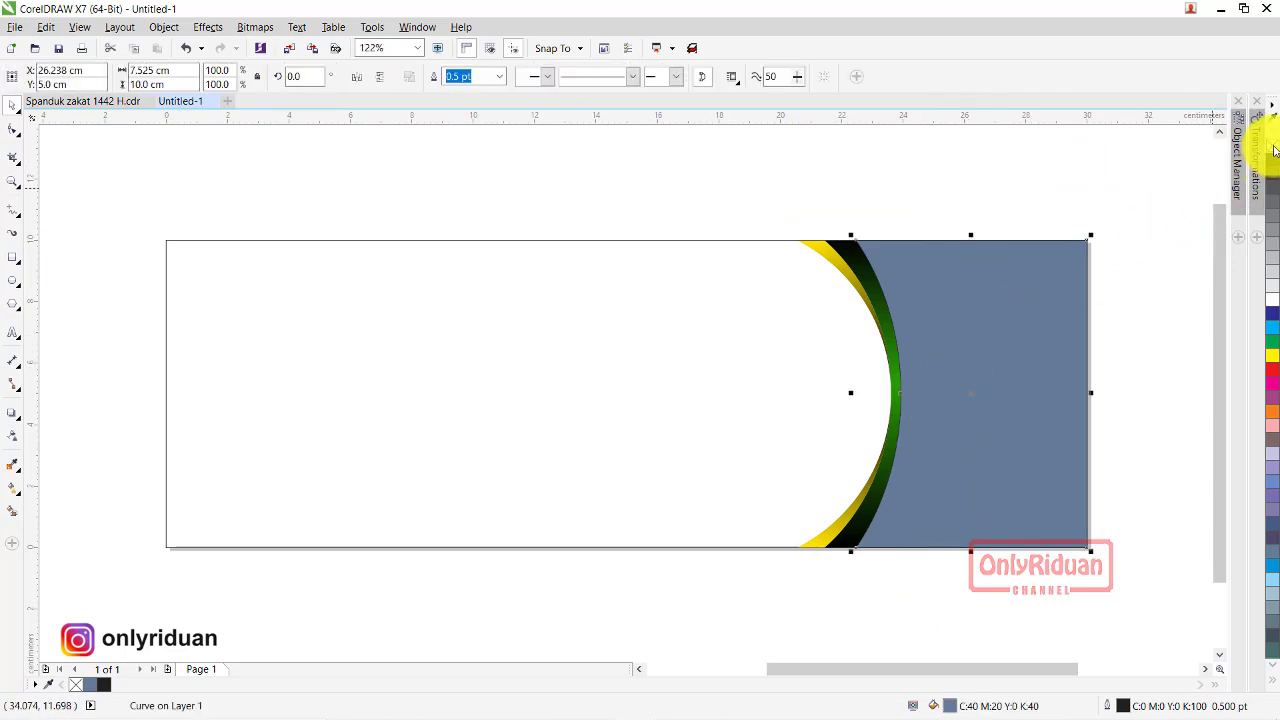
click(1037, 171)
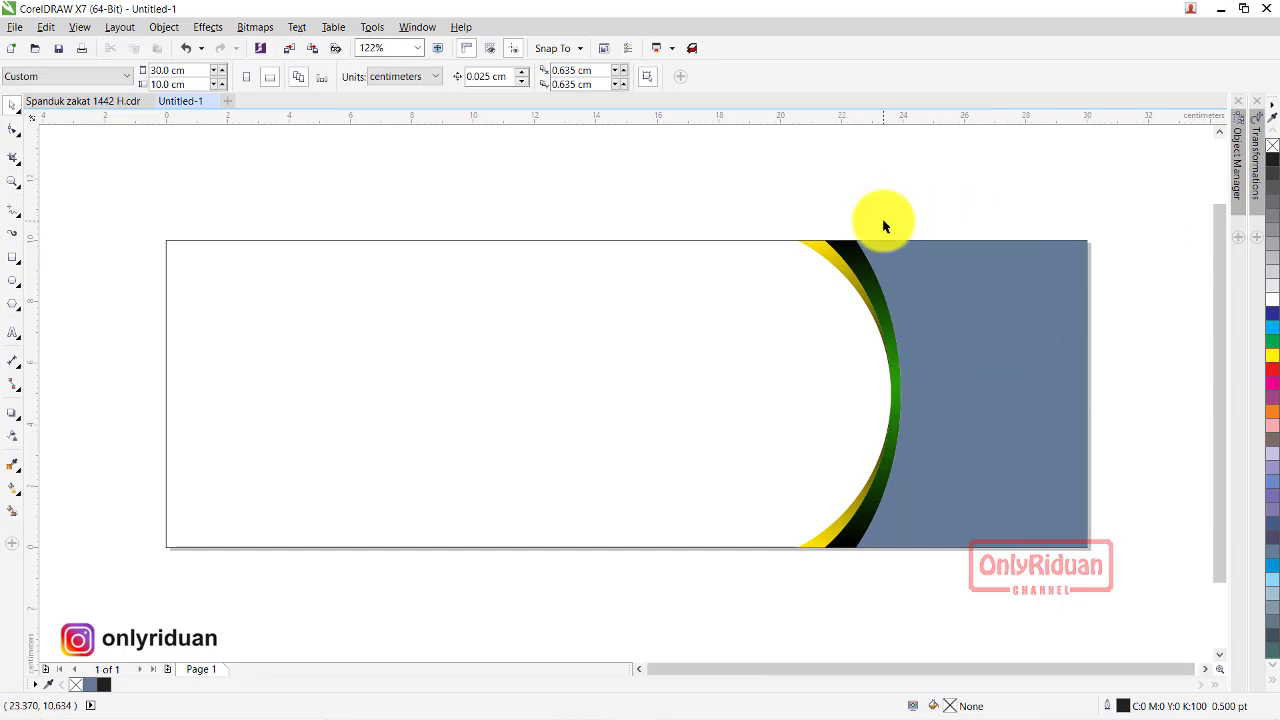
- Draw a square about 1.04 cm wide just above the page's upper-left corner and place a duplicate to its right
scroll(884, 226, down, 2)
scroll(884, 226, up, 2)
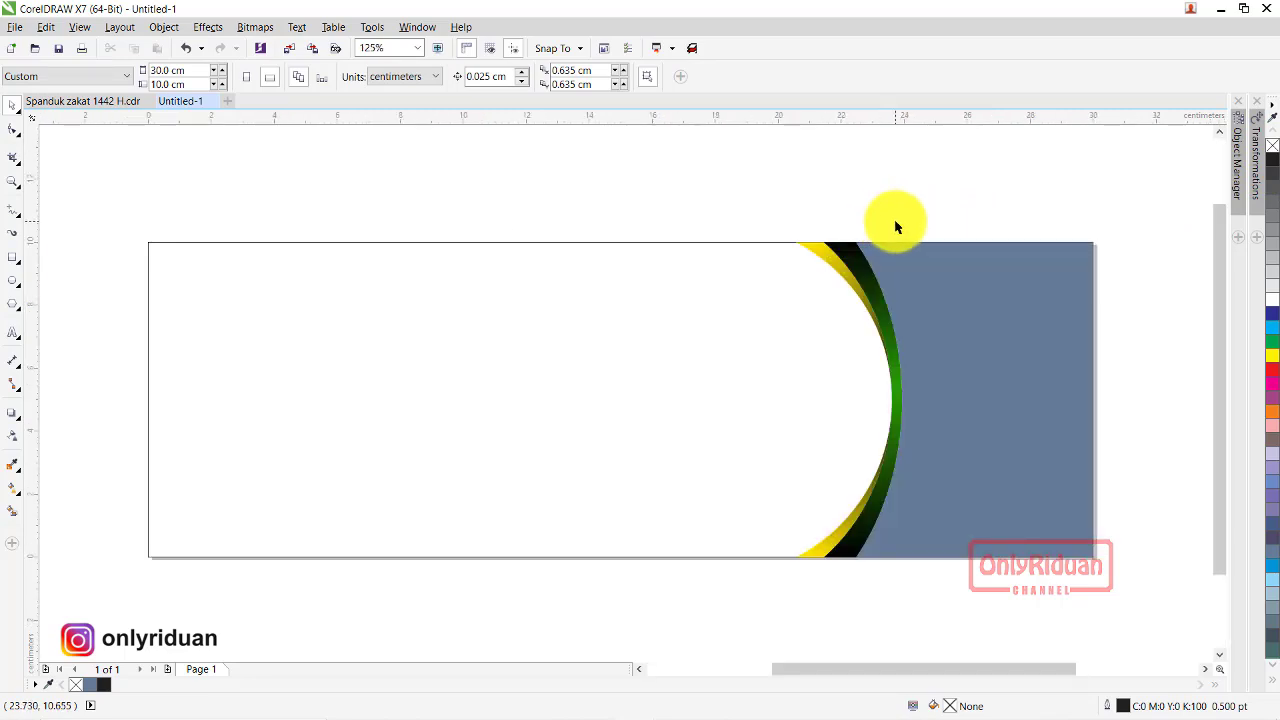
click(95, 102)
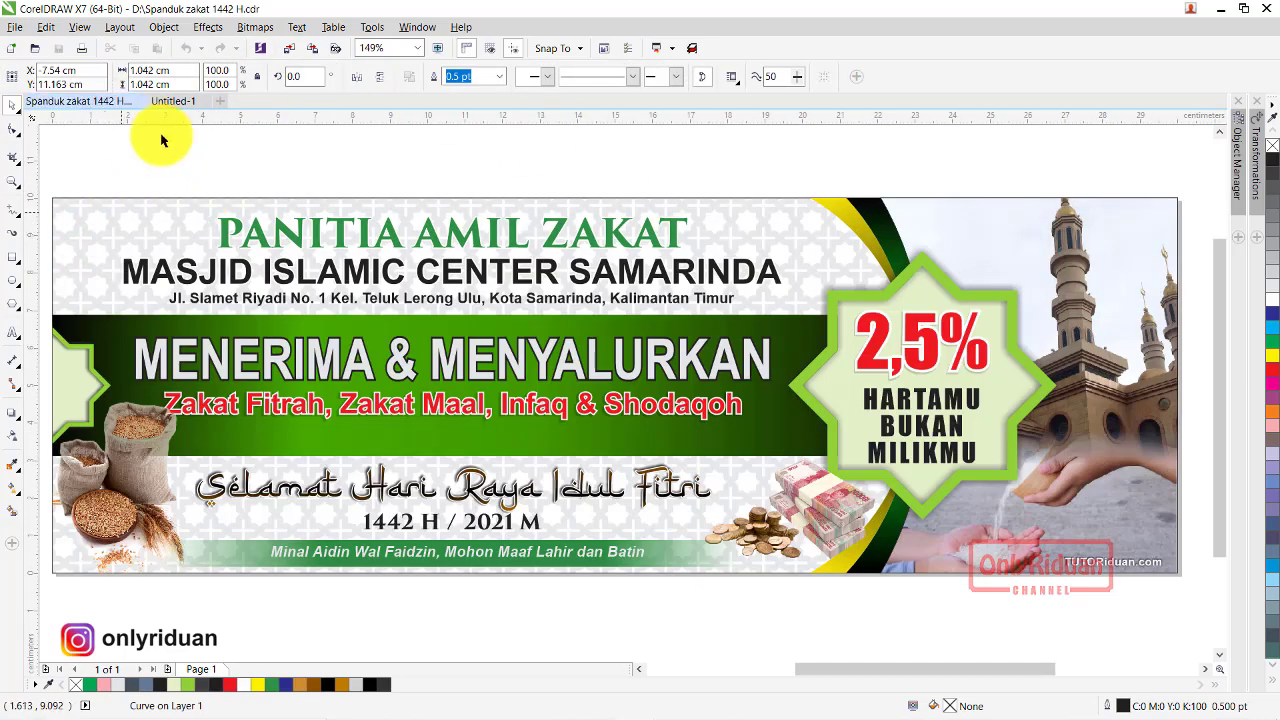
click(172, 102)
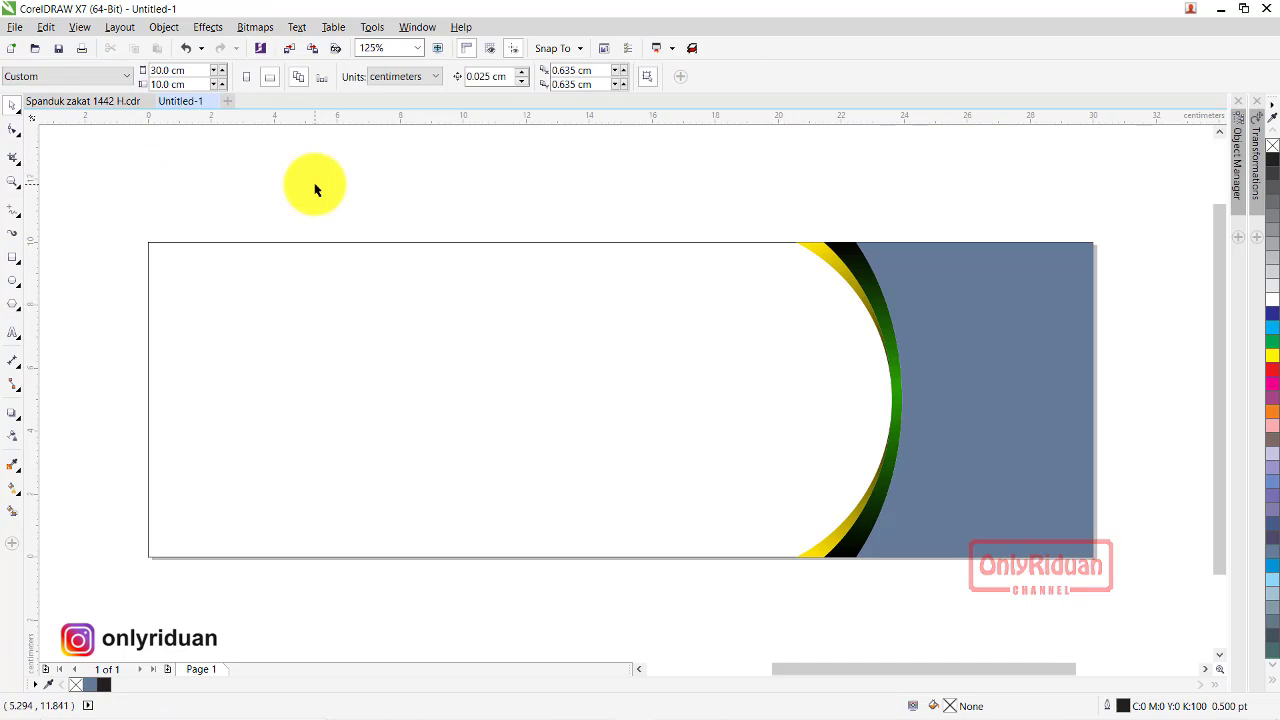
click(641, 670)
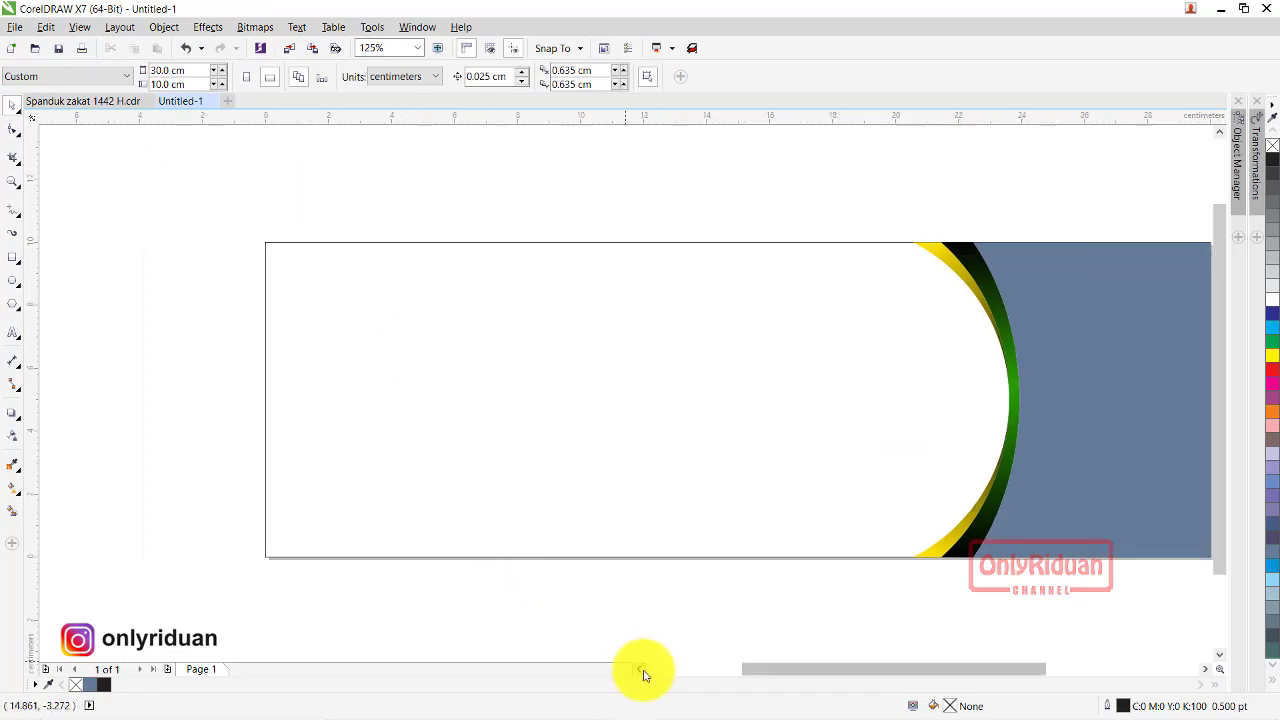
click(641, 670)
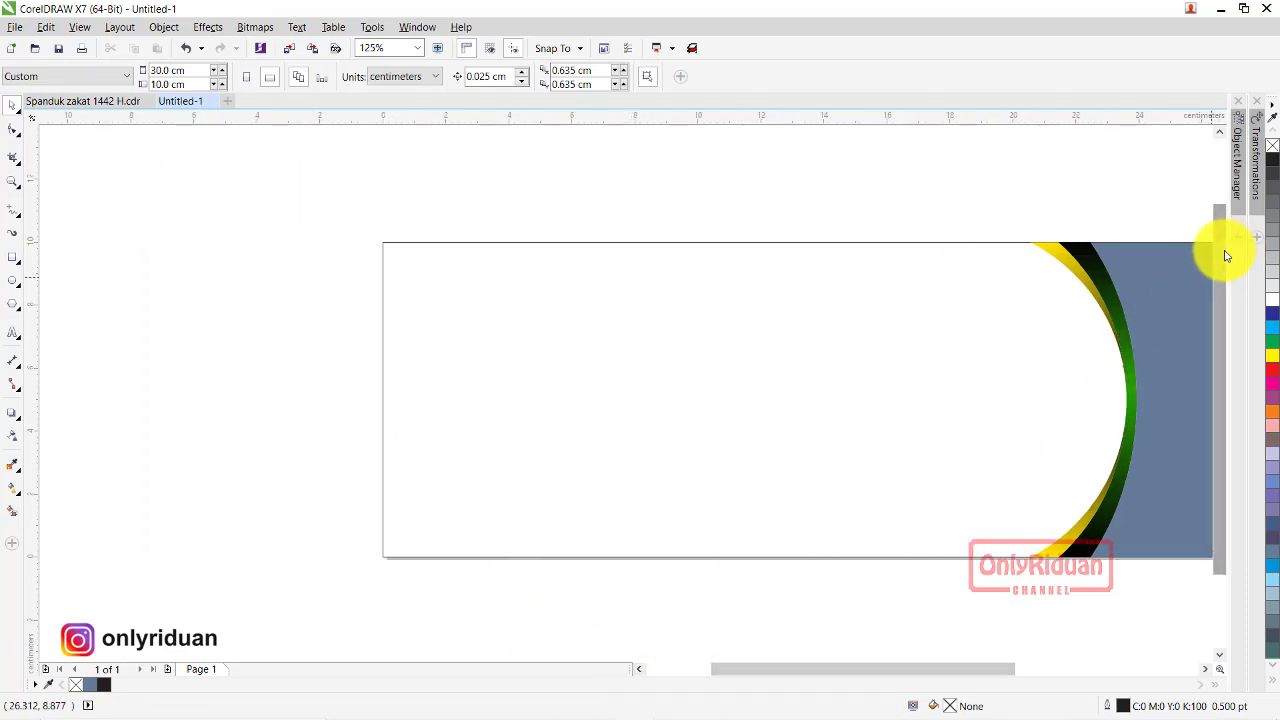
drag(1226, 256, 1222, 235)
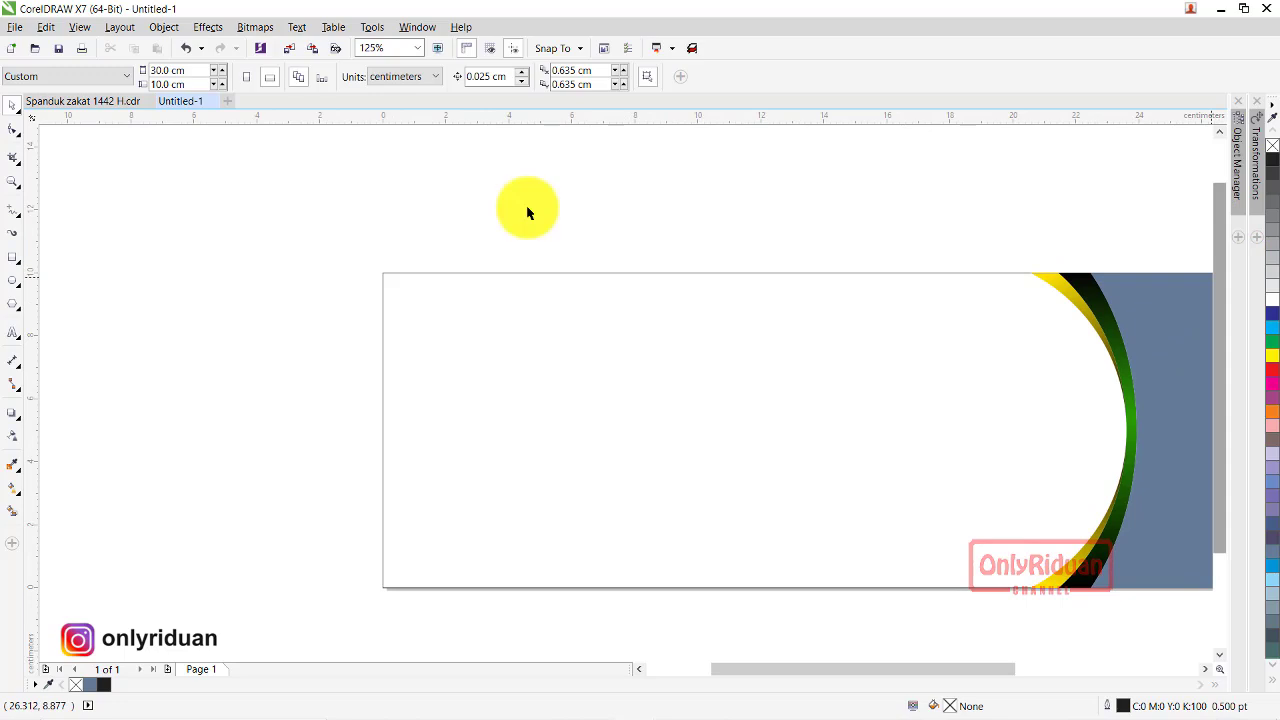
click(15, 261)
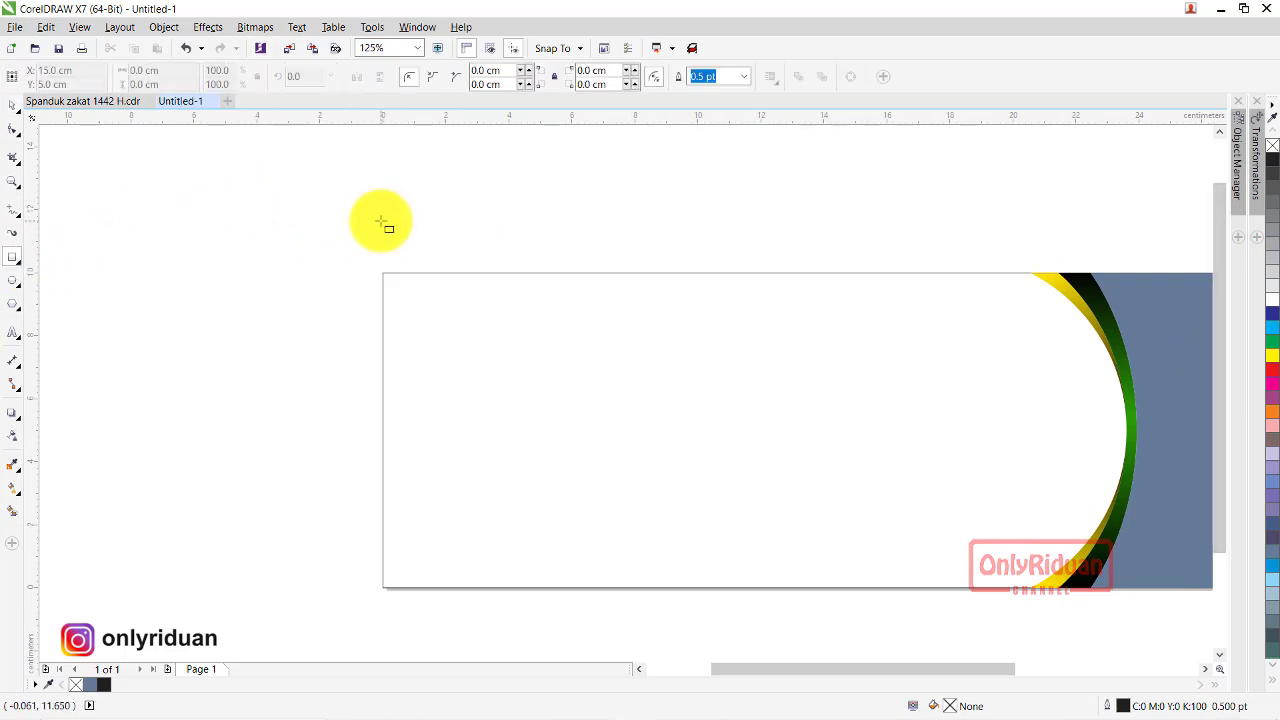
drag(378, 208, 406, 236)
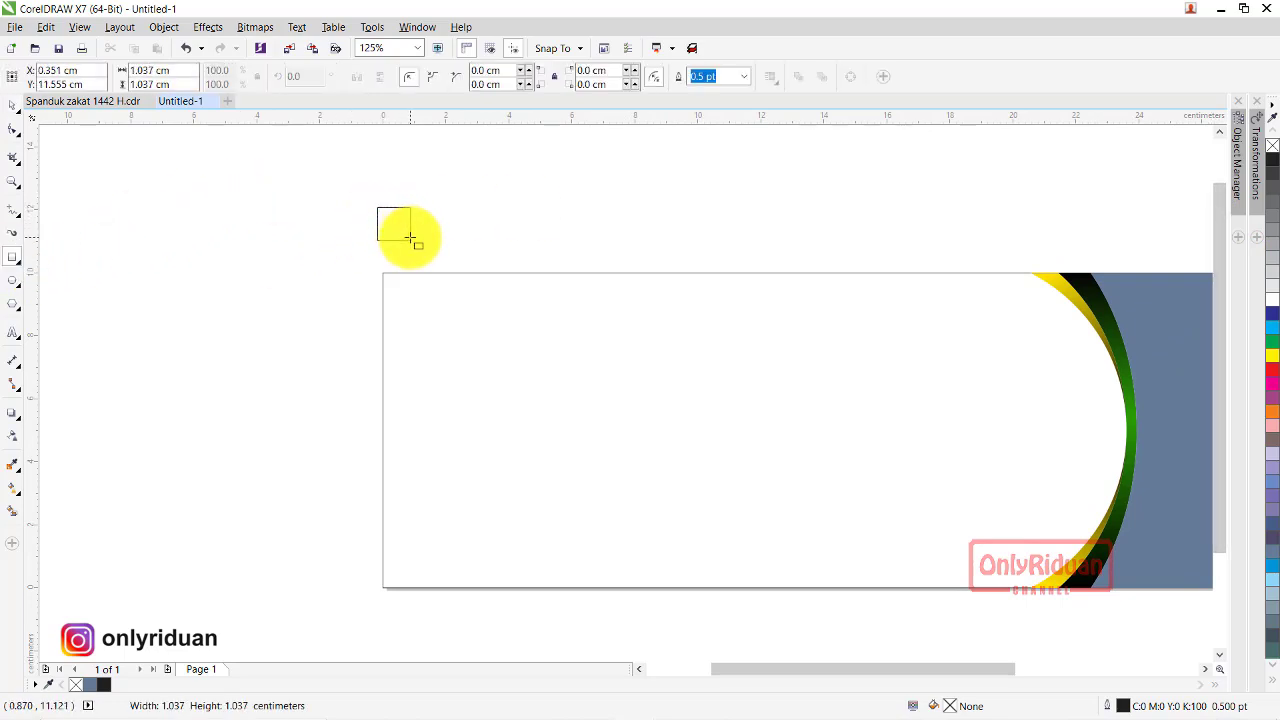
drag(410, 237, 450, 224)
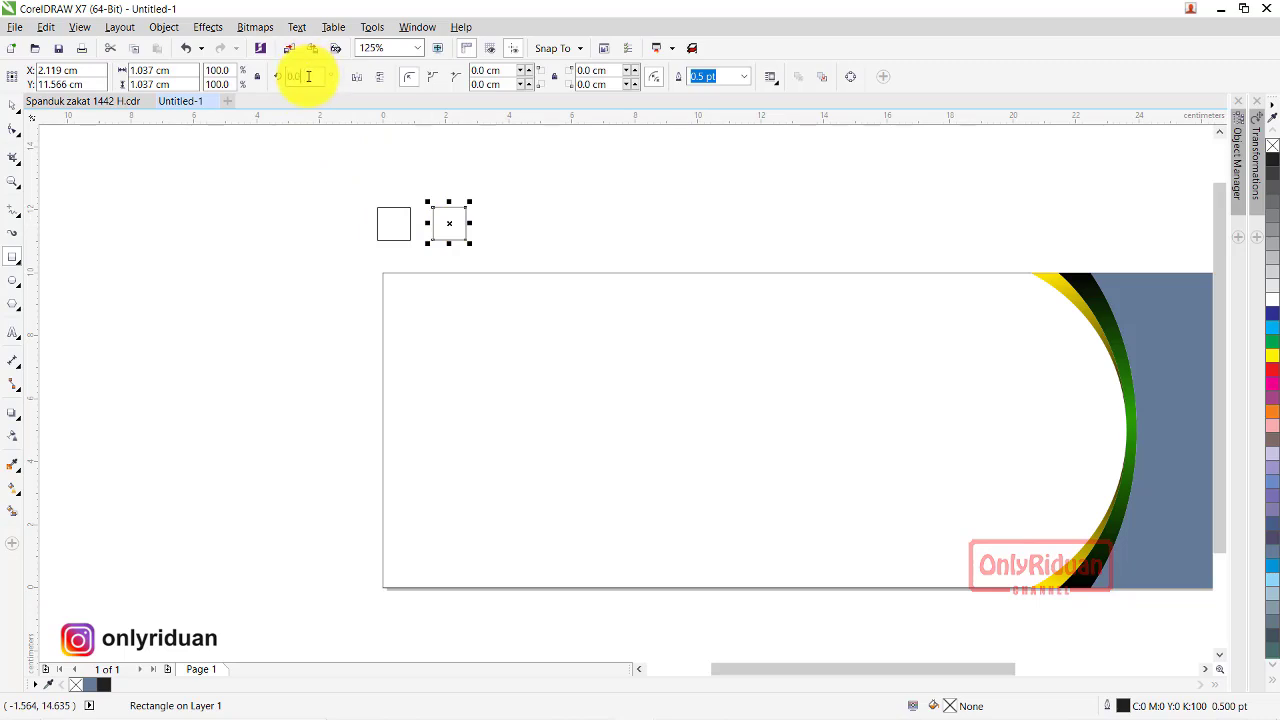
- Rotate the duplicated square by 45 degrees
drag(308, 76, 266, 78)
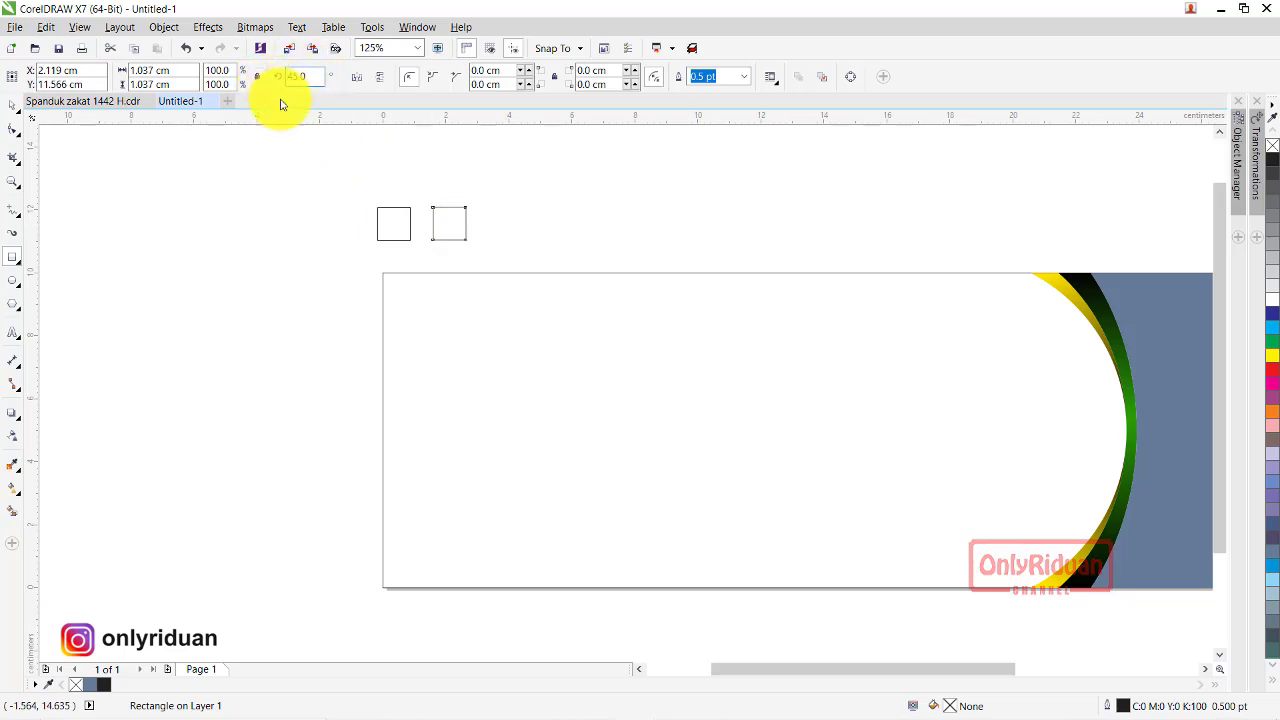
text(45.0)
key(Return)
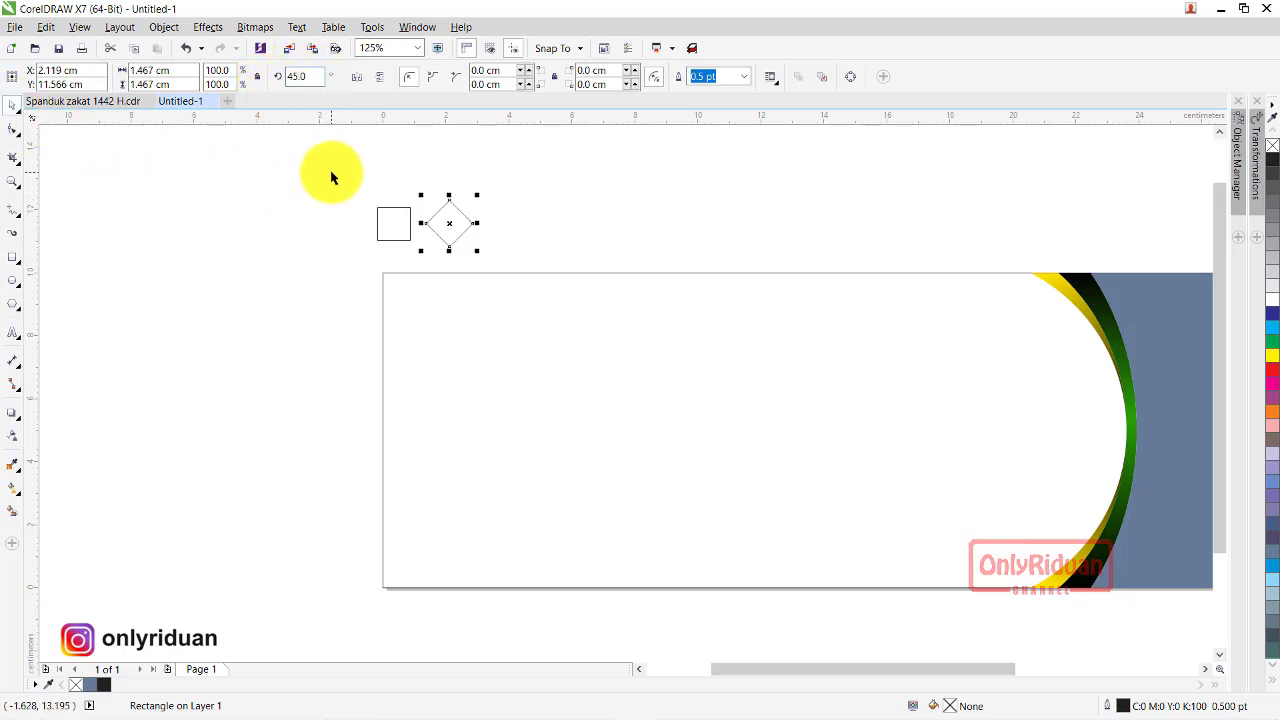
- Centre the rotated square on the upright one and weld both into a single eight-pointed star
drag(331, 172, 500, 266)
drag(292, 171, 492, 257)
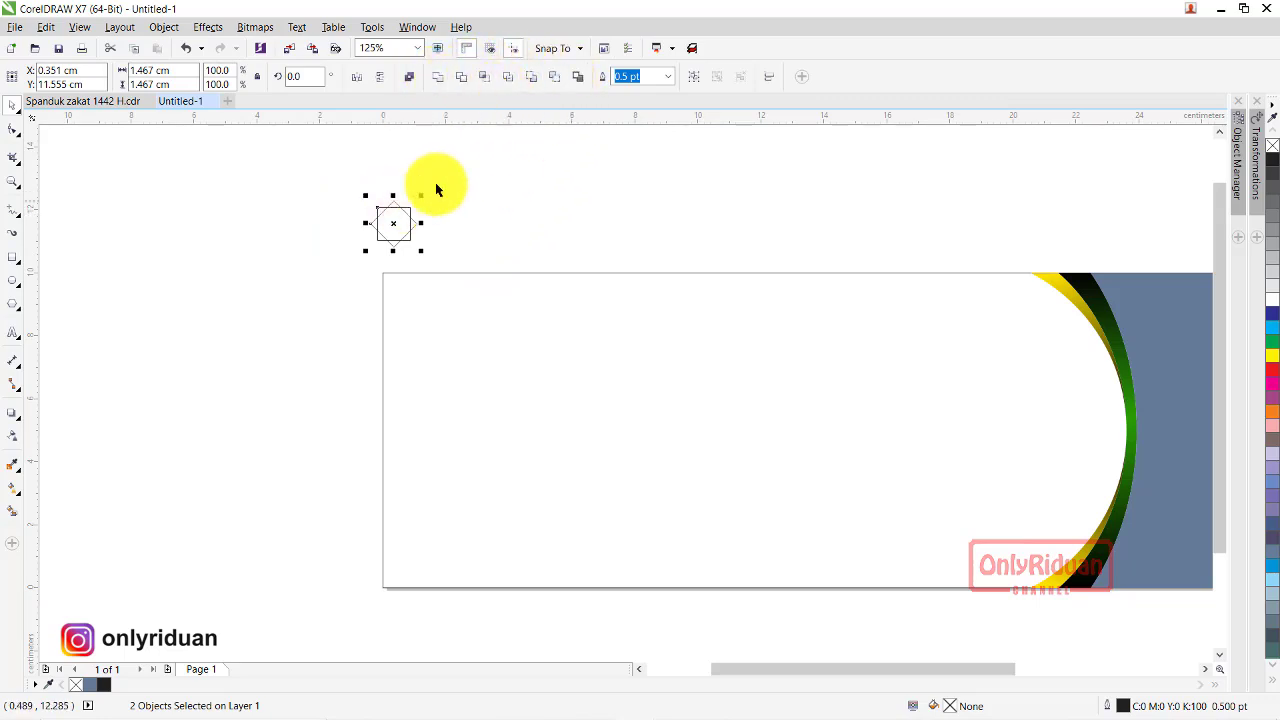
click(417, 209)
click(409, 219)
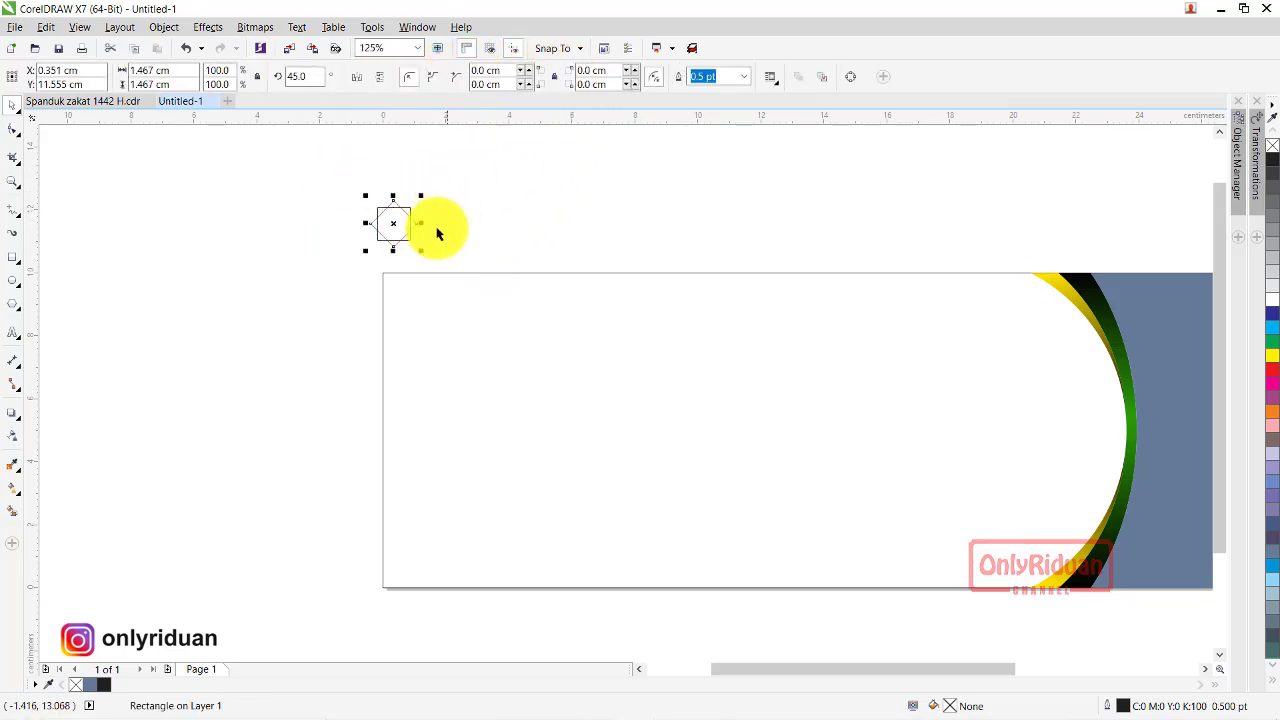
drag(309, 172, 449, 266)
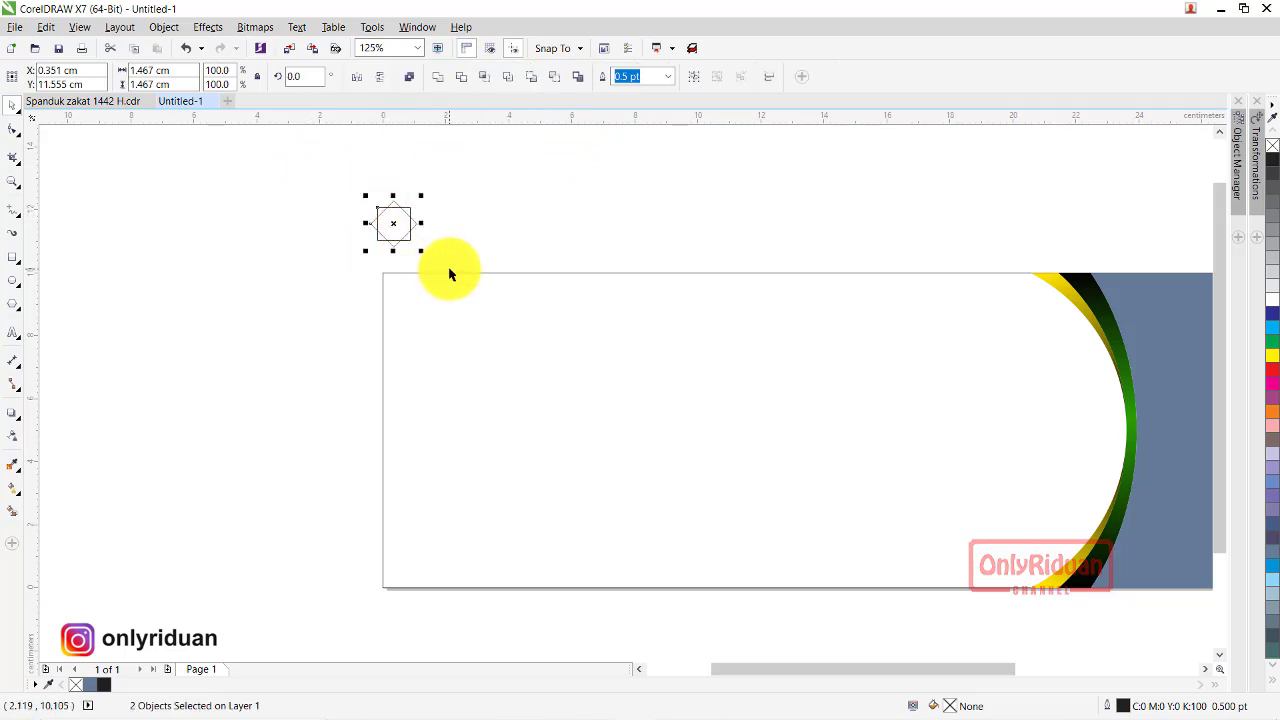
click(438, 79)
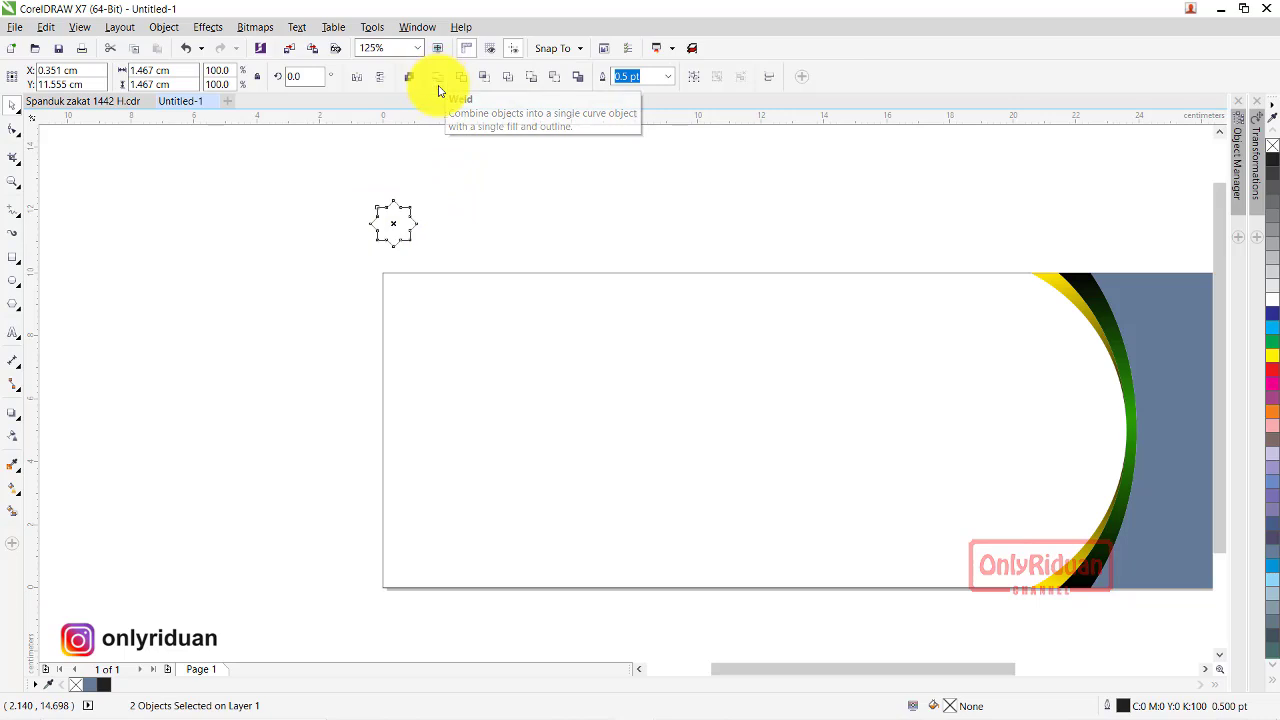
click(465, 171)
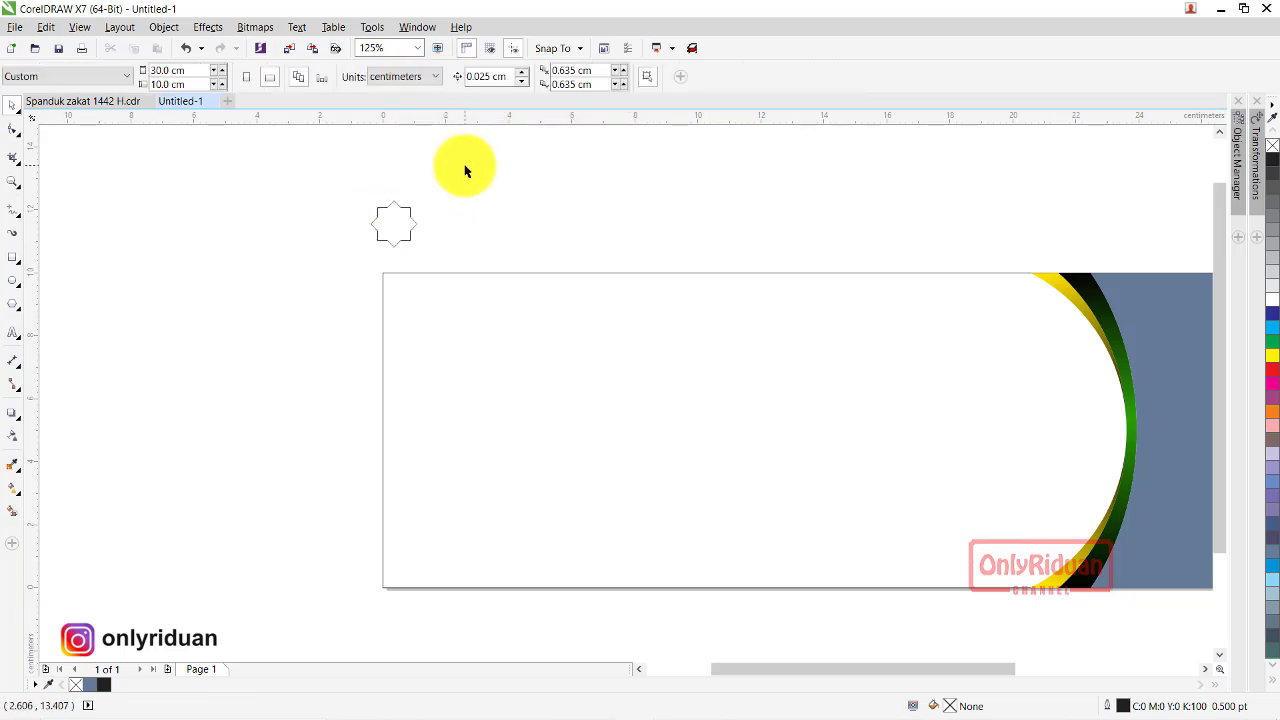
- Draw a square about 1.82 cm wide around the star and centre the two shapes on each other
click(13, 259)
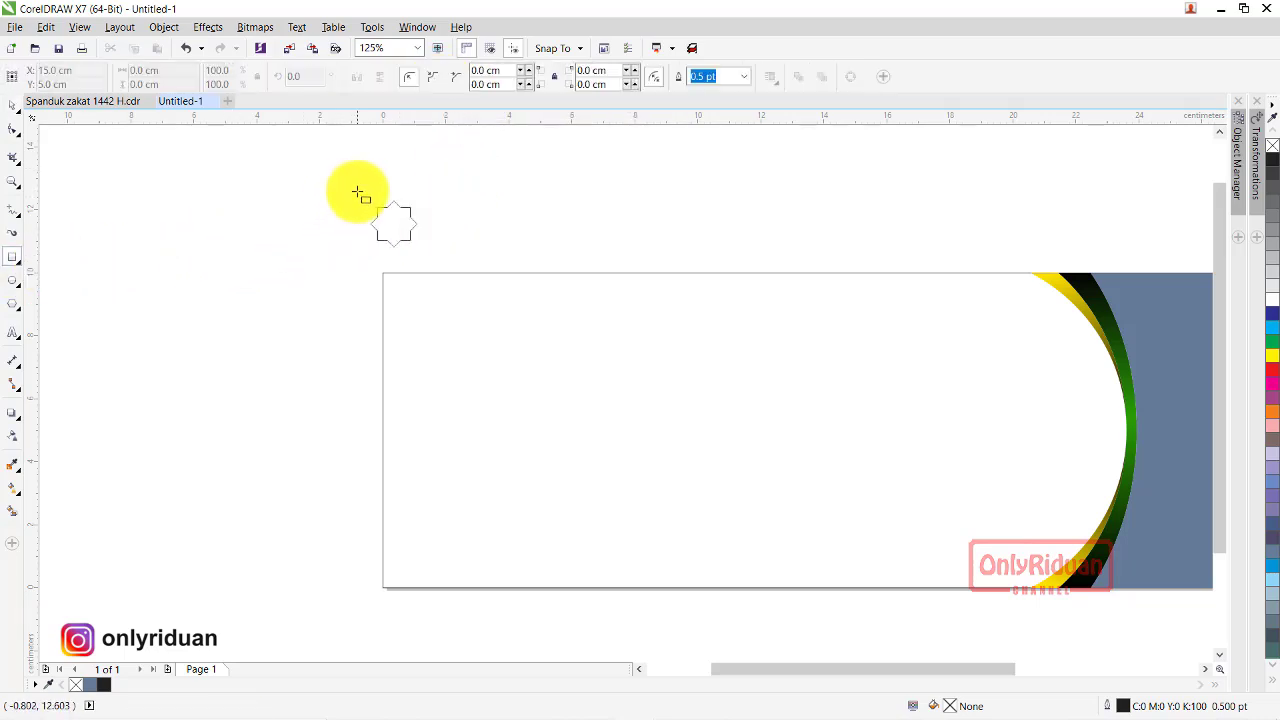
drag(367, 195, 414, 251)
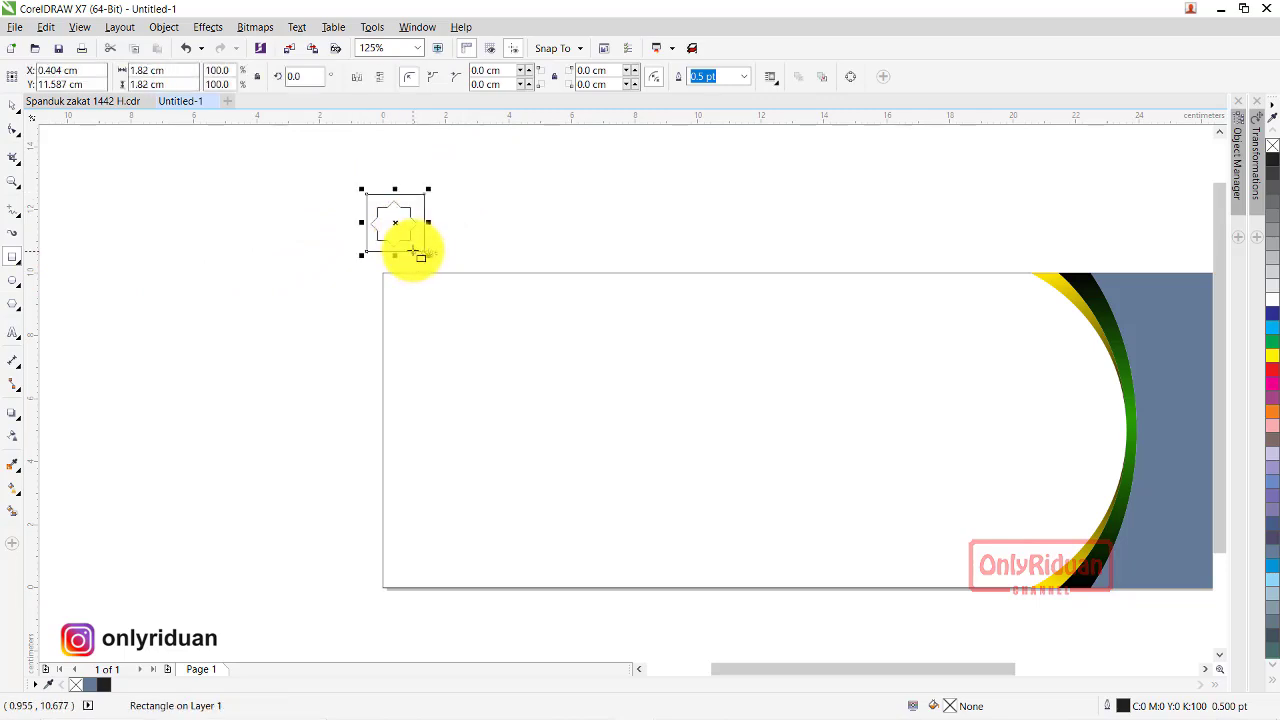
click(13, 104)
click(323, 183)
drag(315, 164, 463, 265)
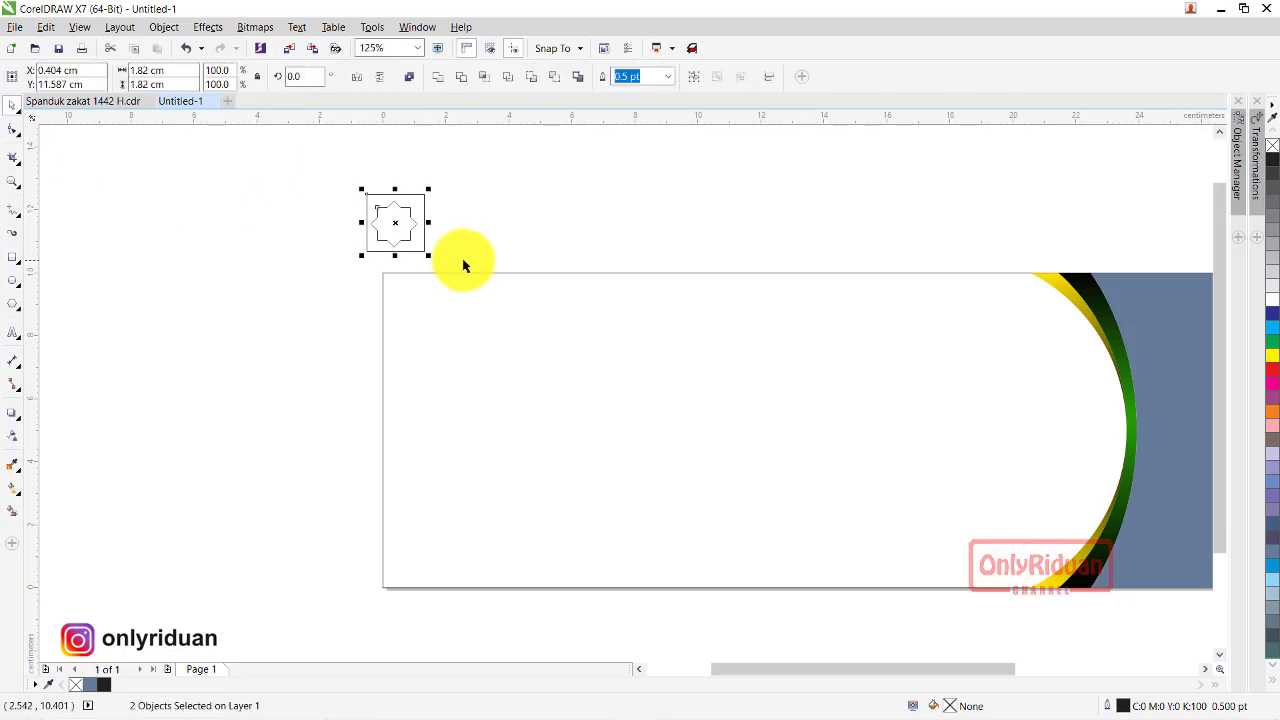
click(476, 216)
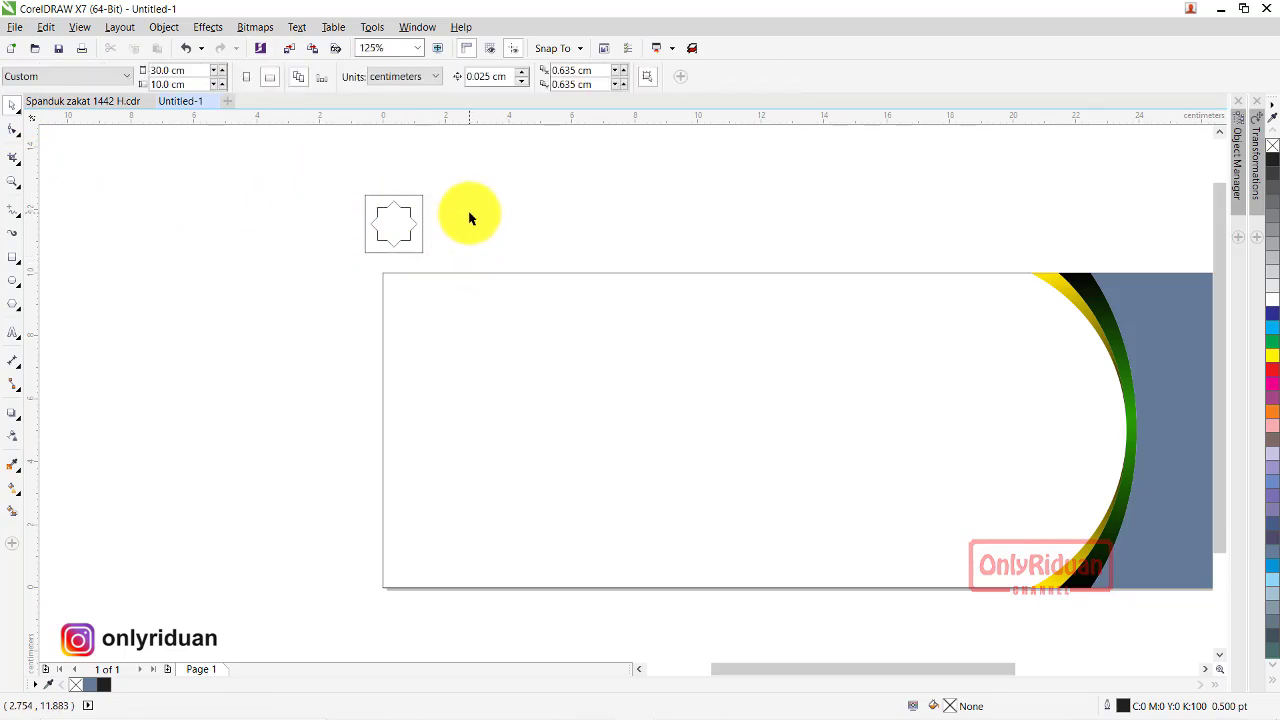
- Trim the star's shape out of the surrounding square and move the star outside, to the square's left
scroll(386, 180, up, 2)
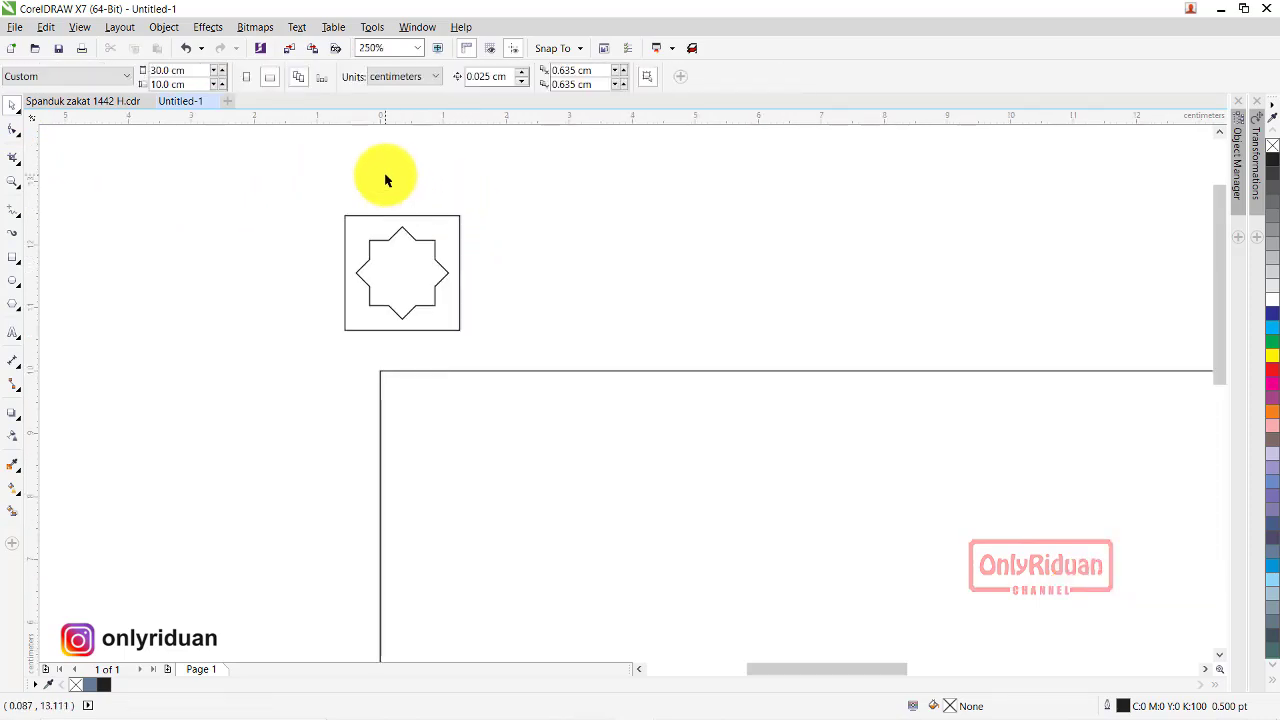
scroll(386, 180, up, 2)
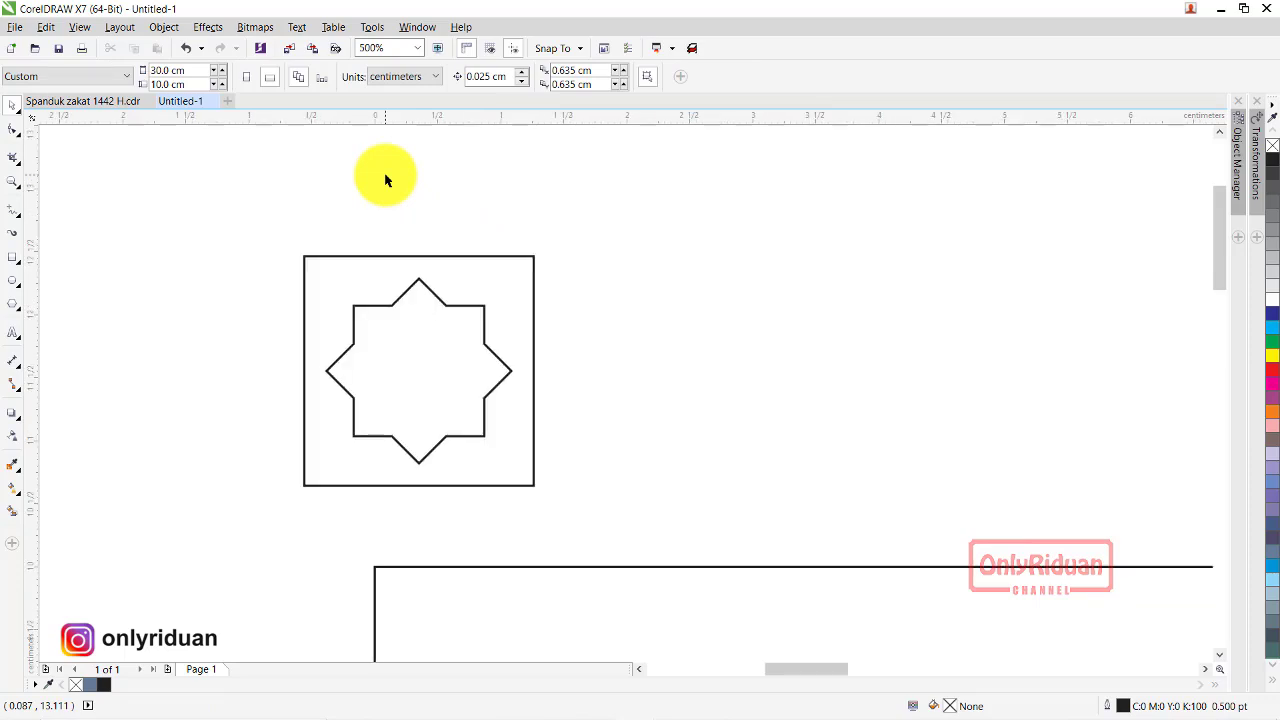
click(509, 297)
click(571, 269)
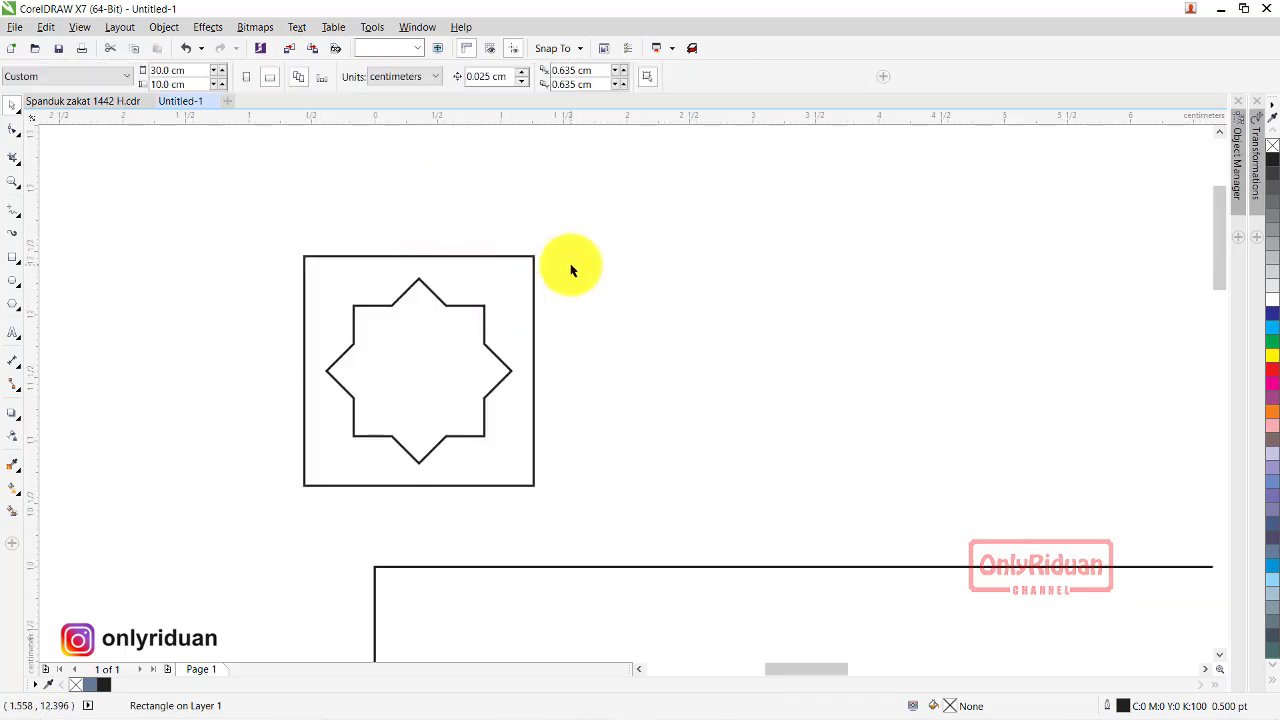
click(437, 303)
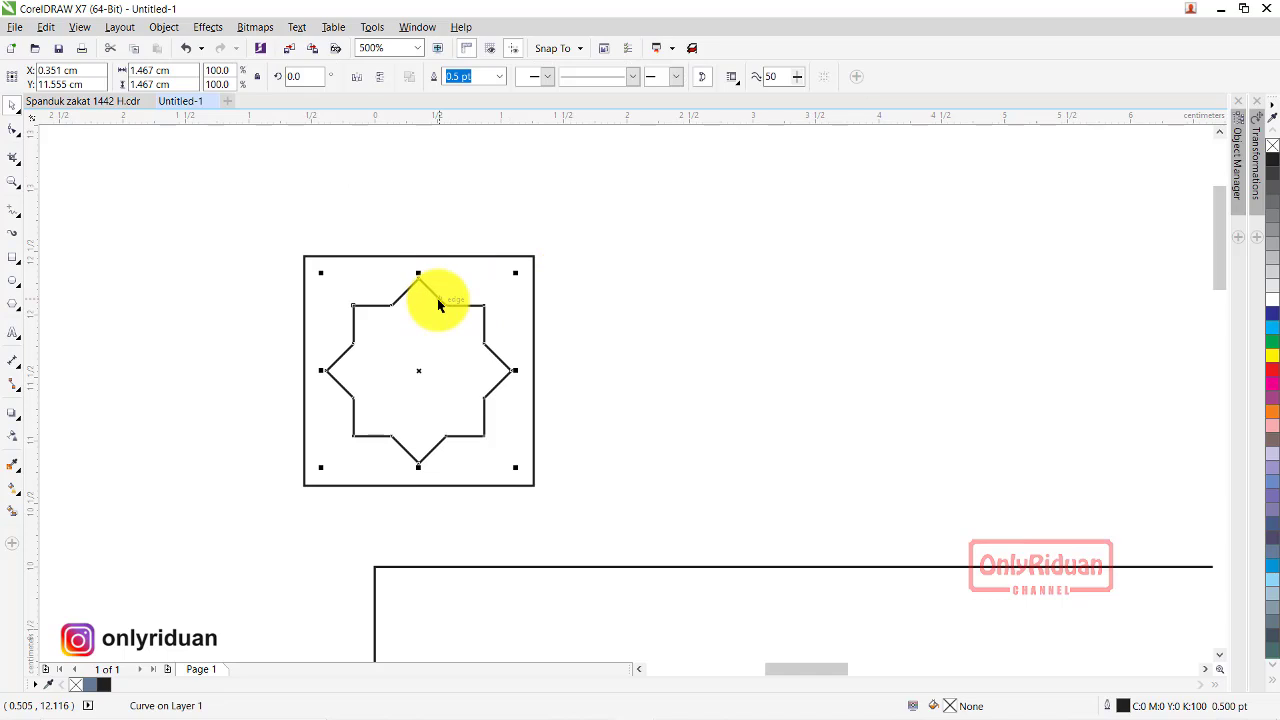
click(559, 330)
click(439, 305)
shift+click(530, 261)
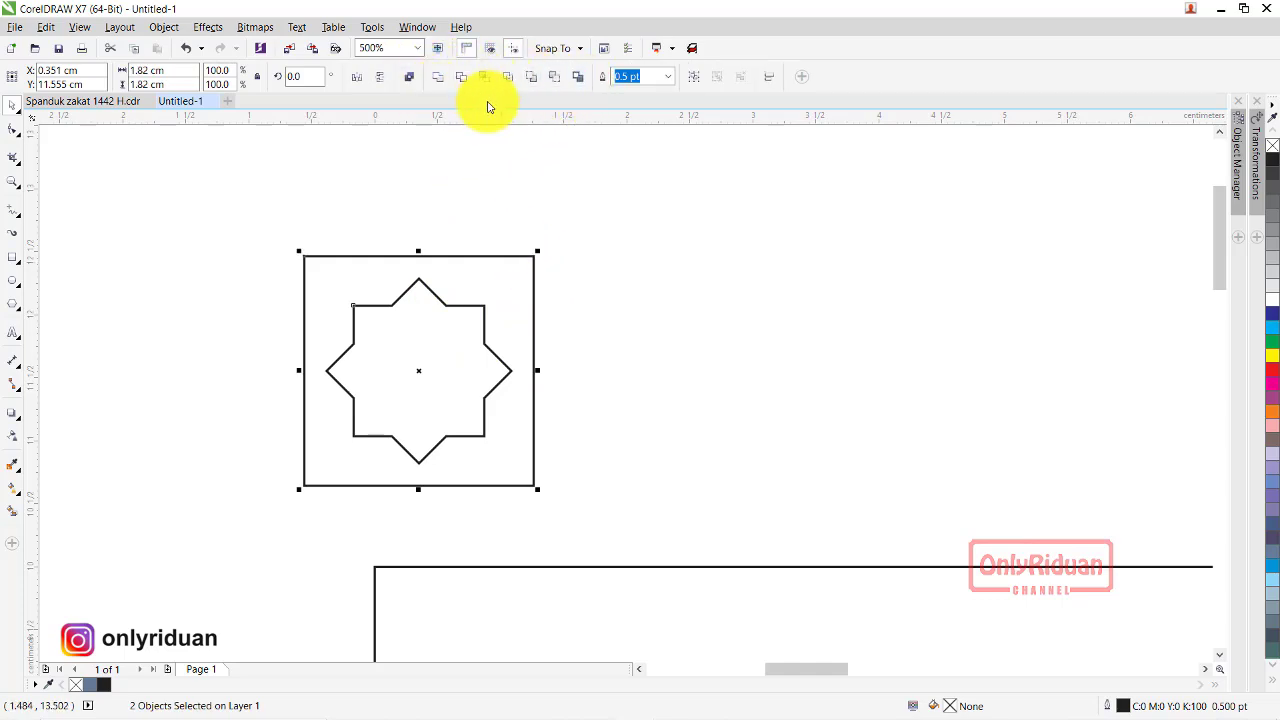
click(458, 84)
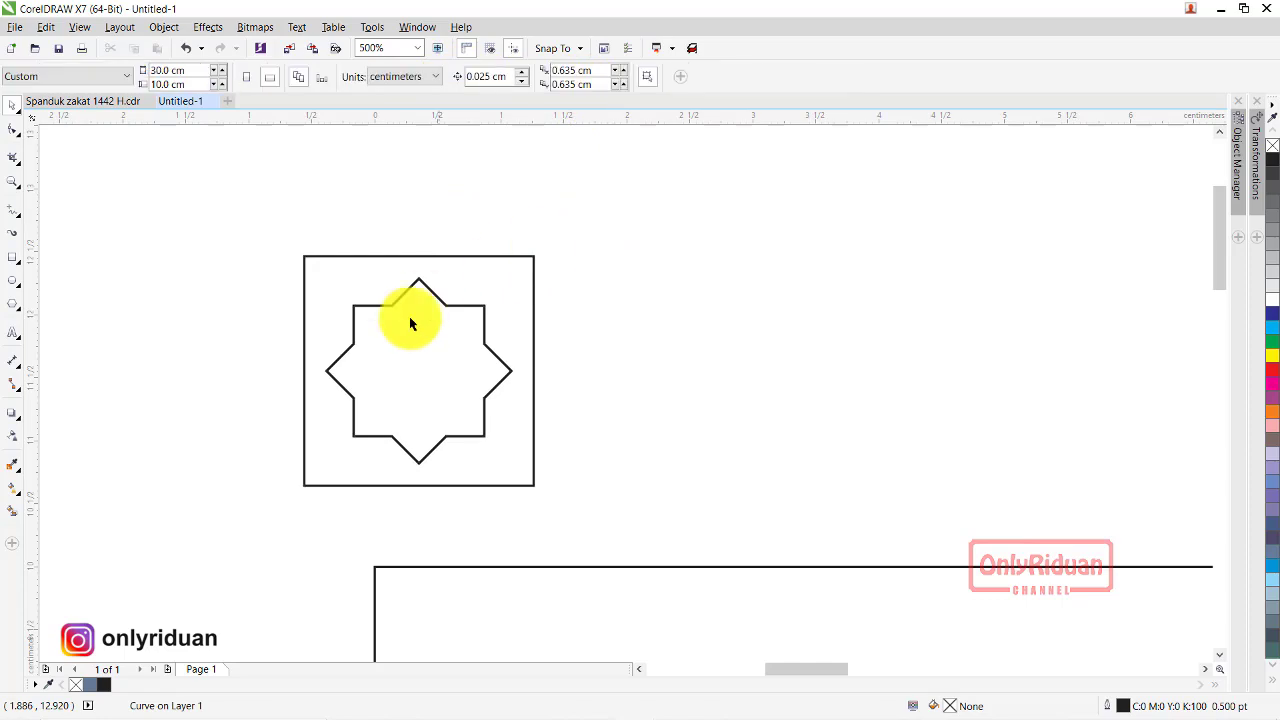
click(432, 346)
drag(432, 346, 127, 391)
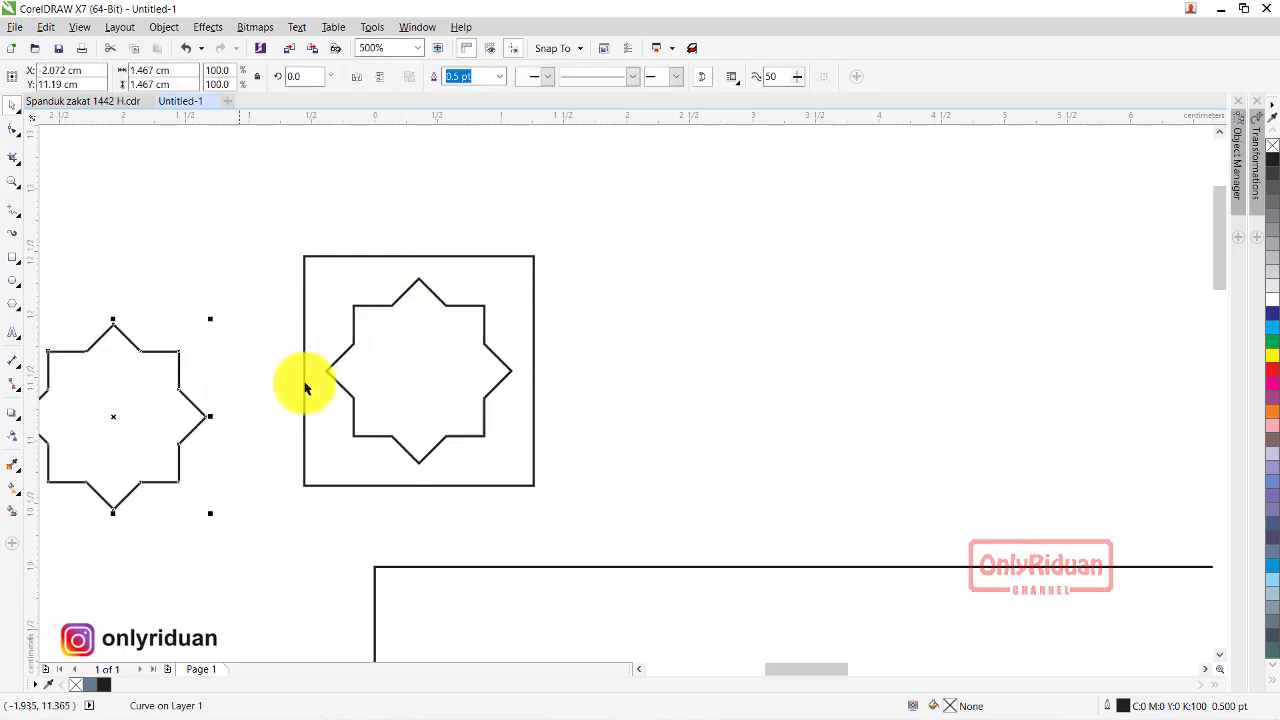
- Try a green fill on the star-cut square, undo it and deselect the shape
click(414, 286)
click(1271, 344)
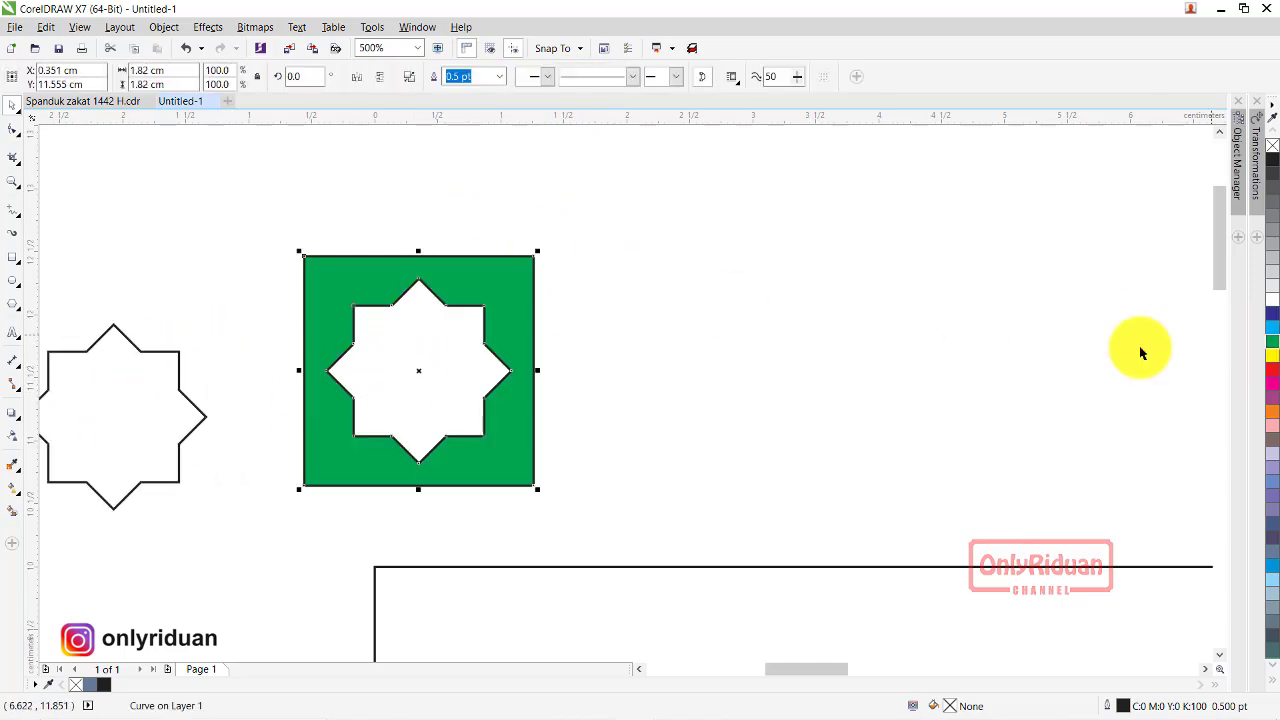
key(ctrl+z)
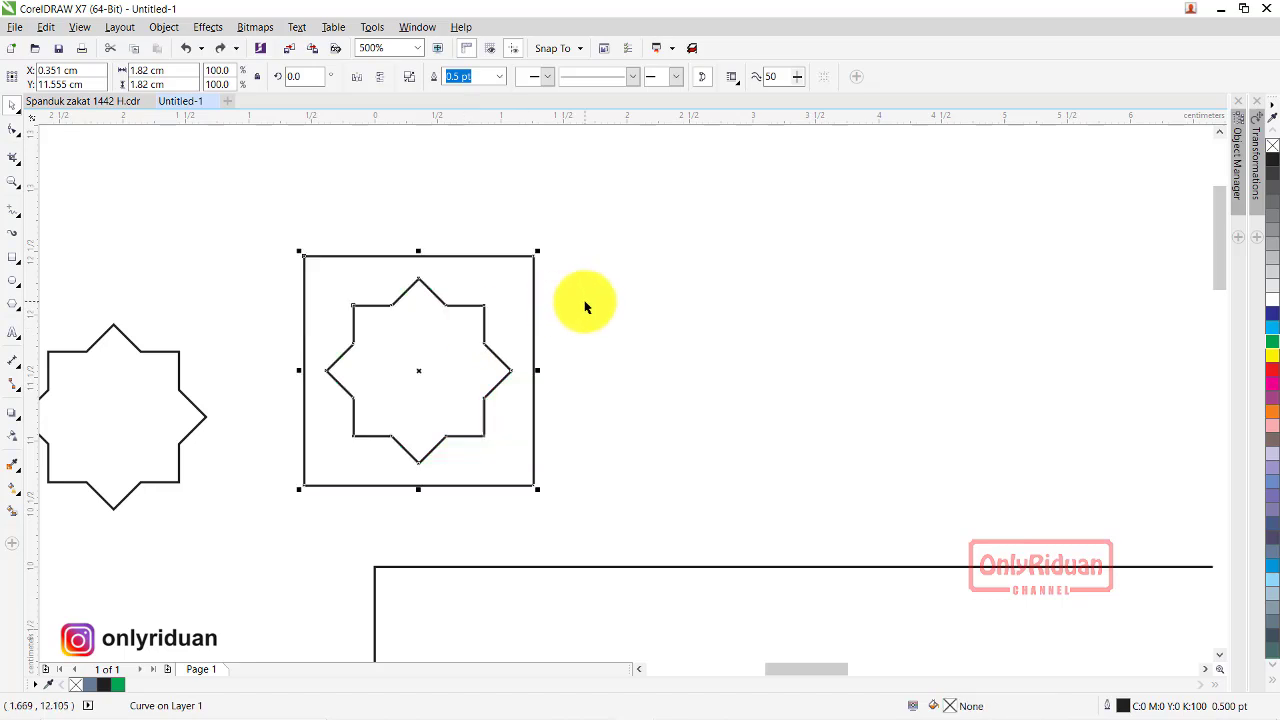
click(592, 300)
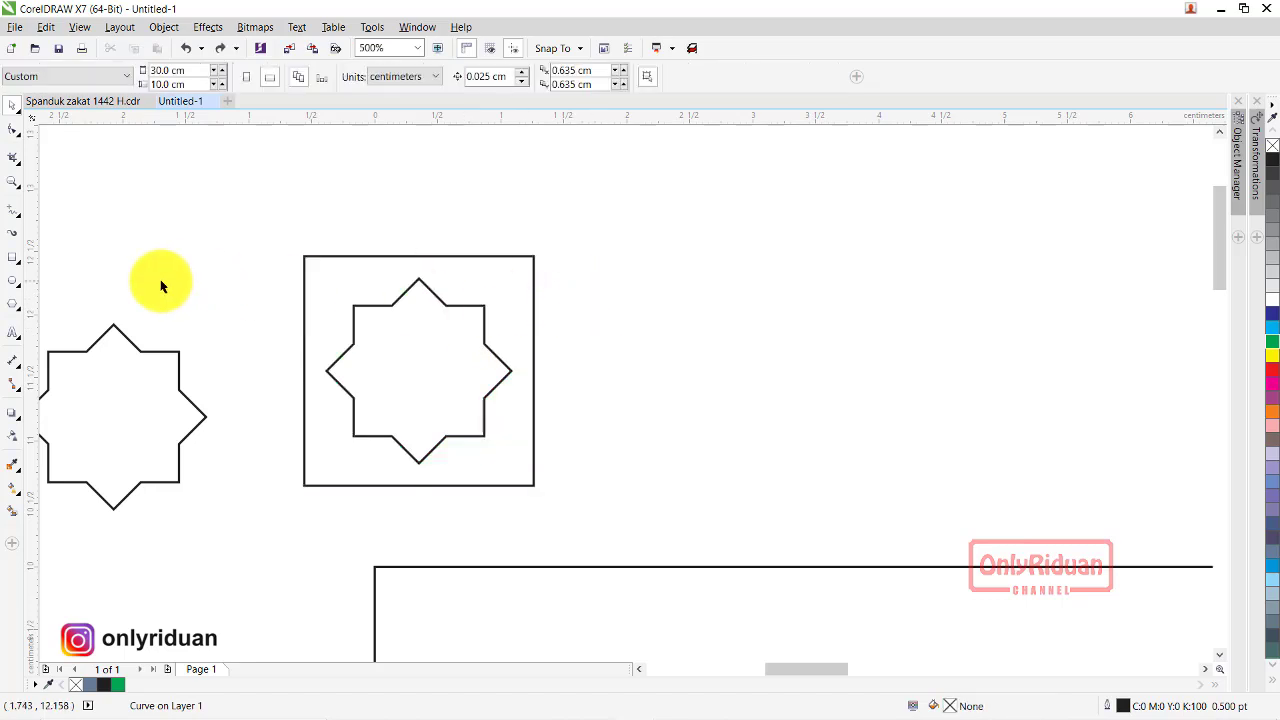
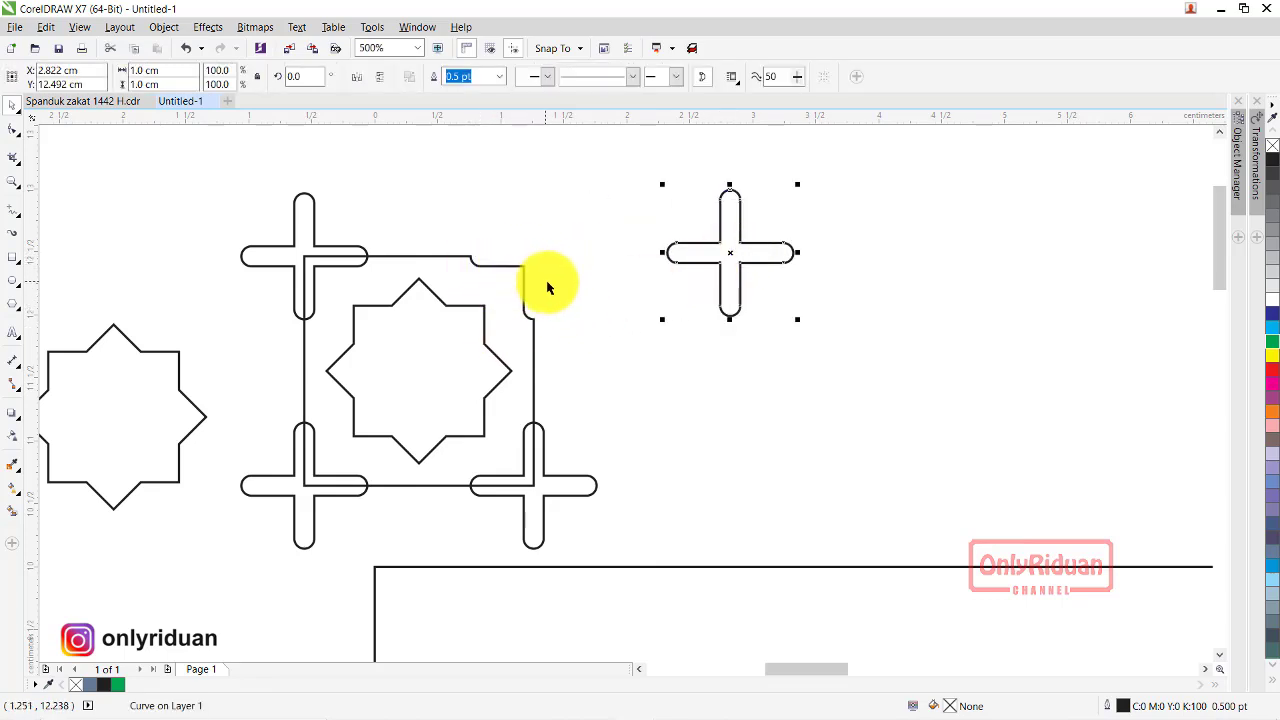
- Group the three corner crosses overlapping the square, then try moving the group aside and undo that move
click(213, 181)
drag(189, 163, 378, 585)
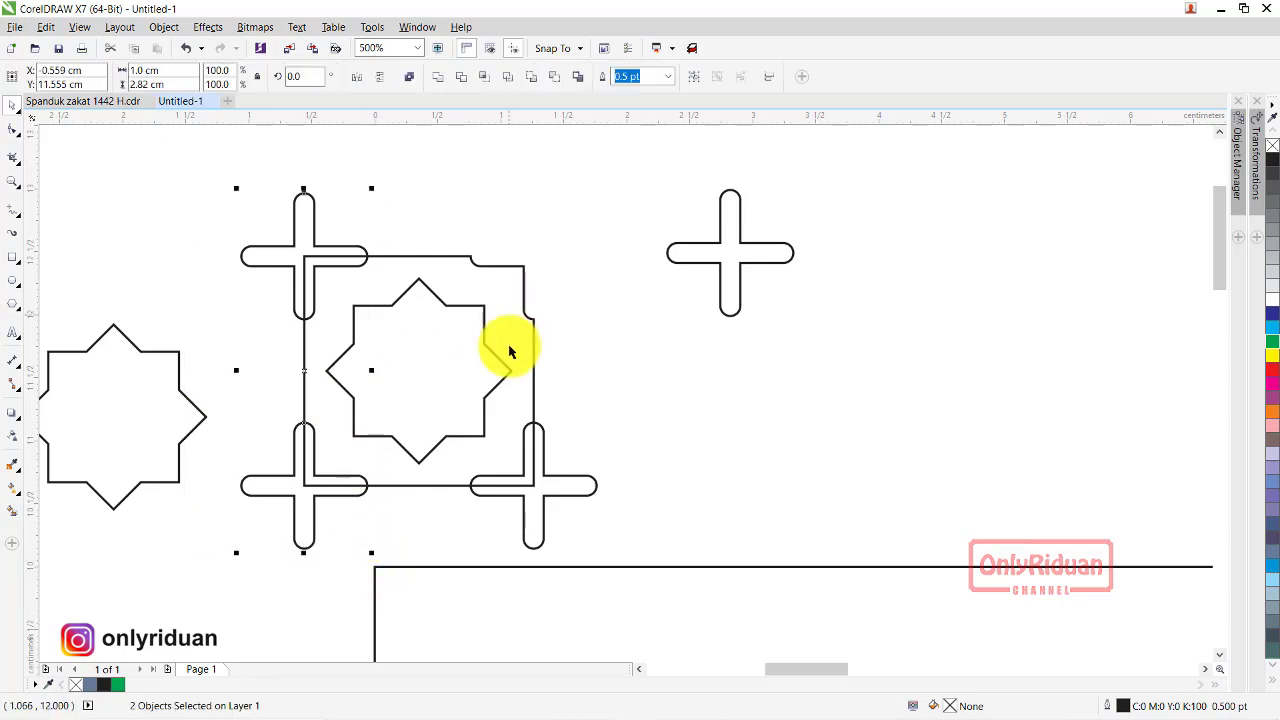
drag(672, 410, 460, 516)
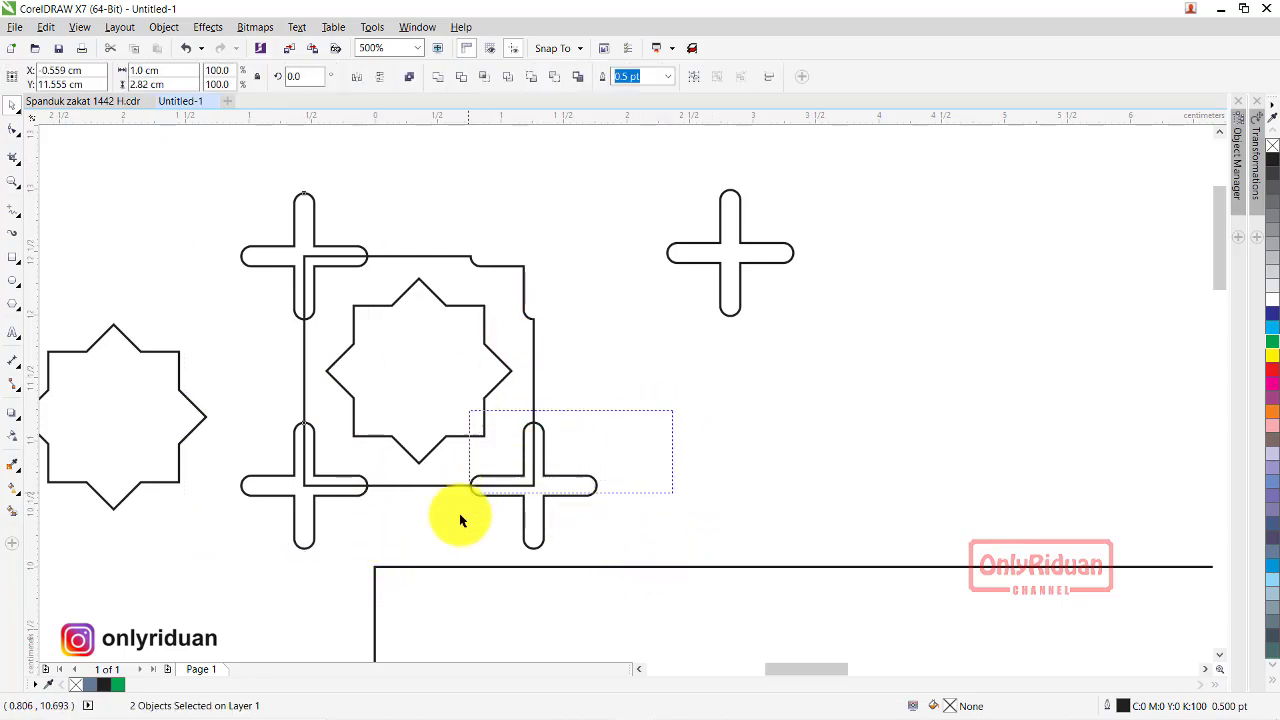
drag(449, 565, 449, 565)
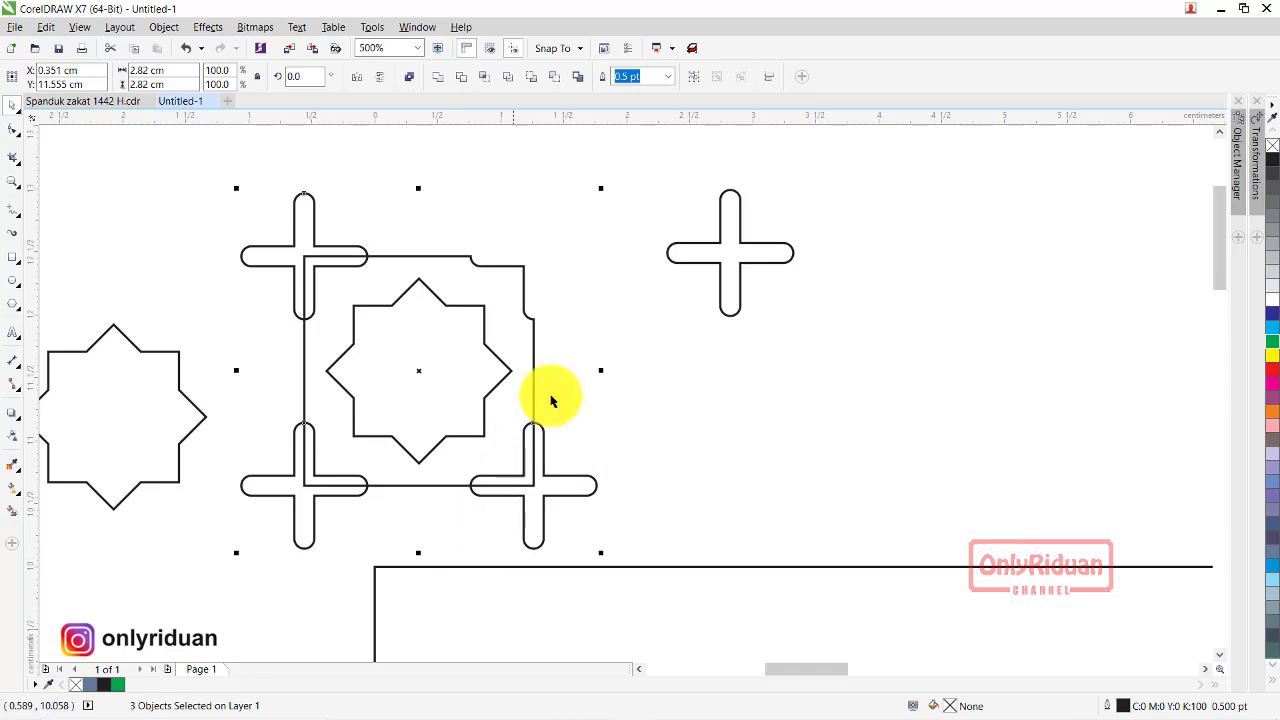
click(700, 76)
click(565, 497)
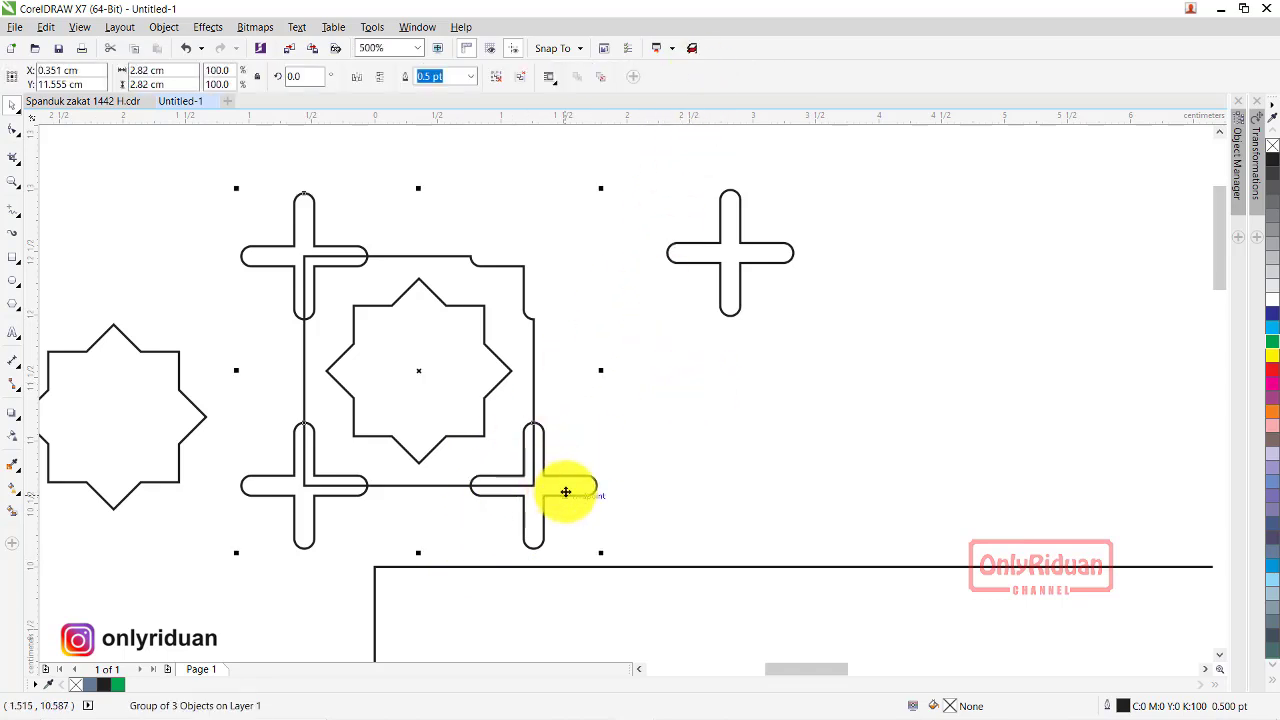
drag(555, 481, 691, 455)
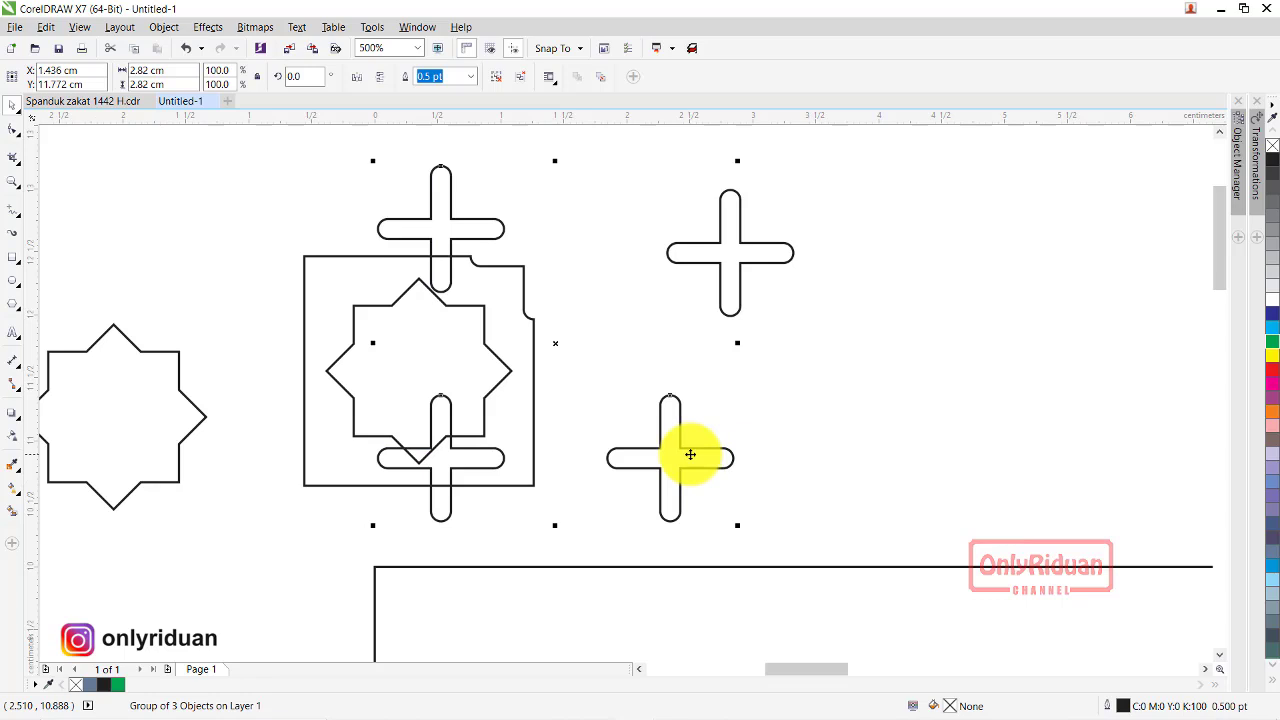
key(ctrl+z)
- Trim the grouped crosses out of the square's remaining corners and move the loose crosses away to the tile's left
key(shift)
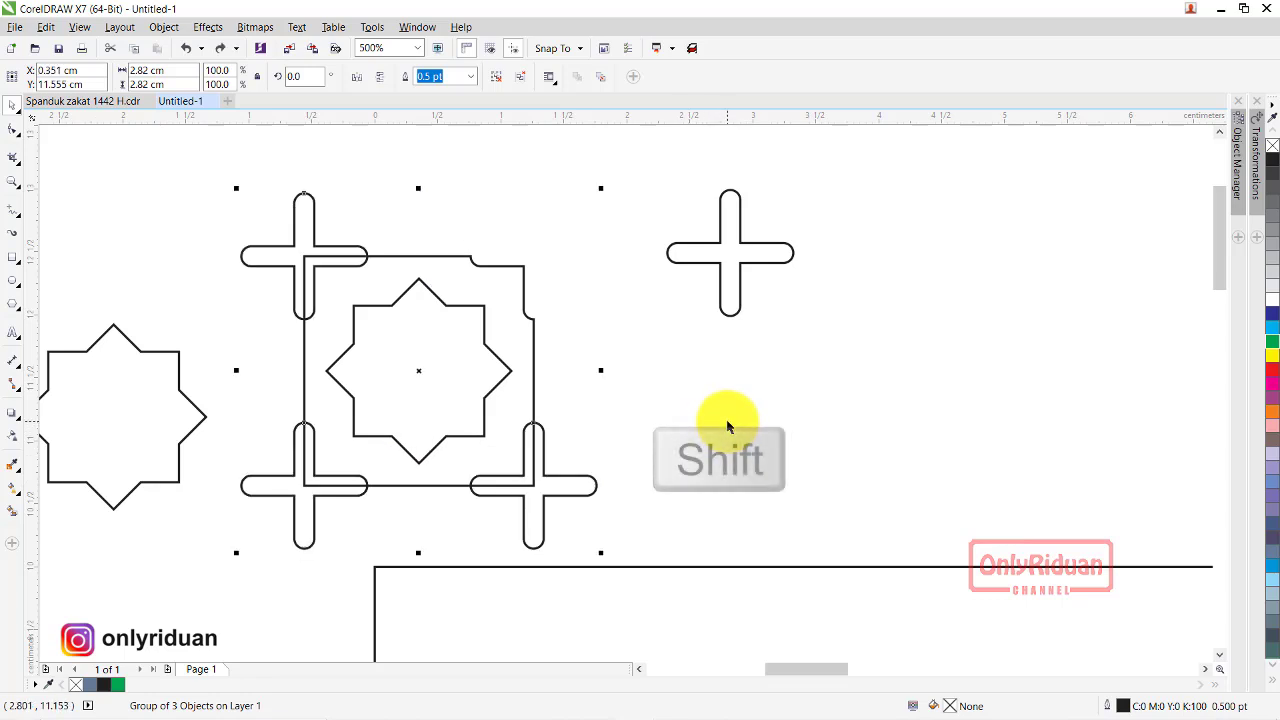
shift+click(522, 271)
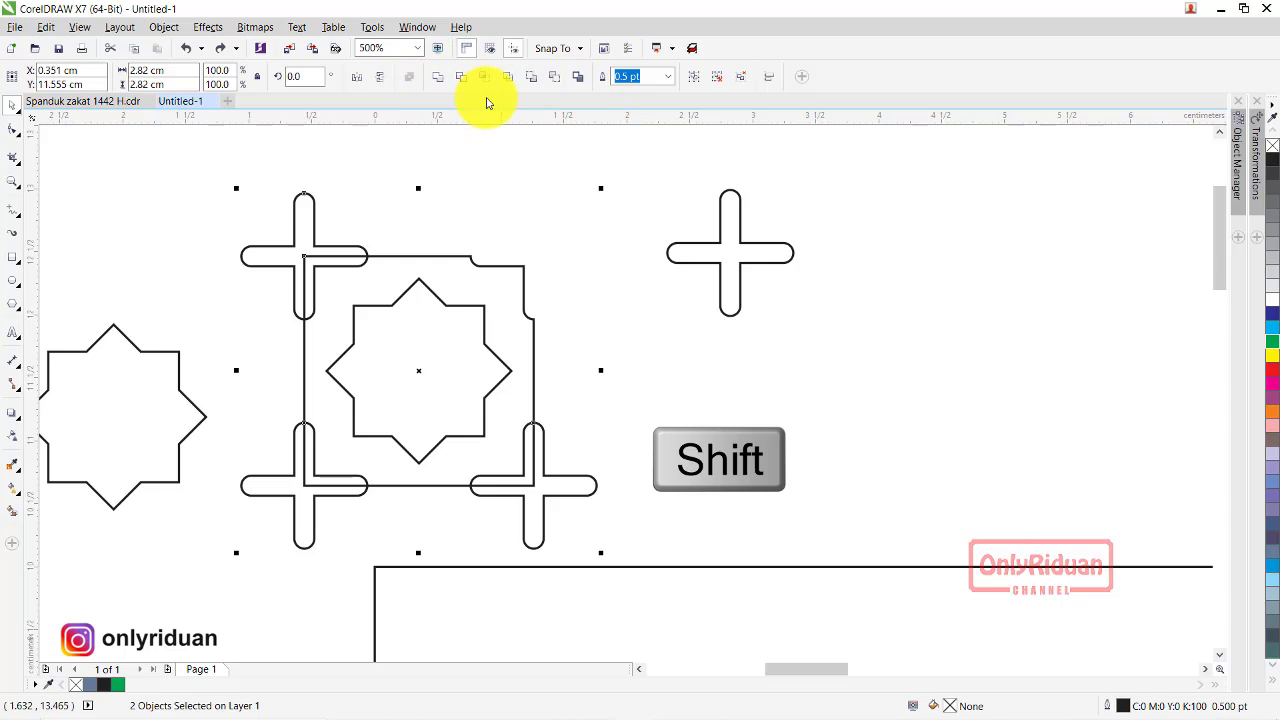
click(543, 220)
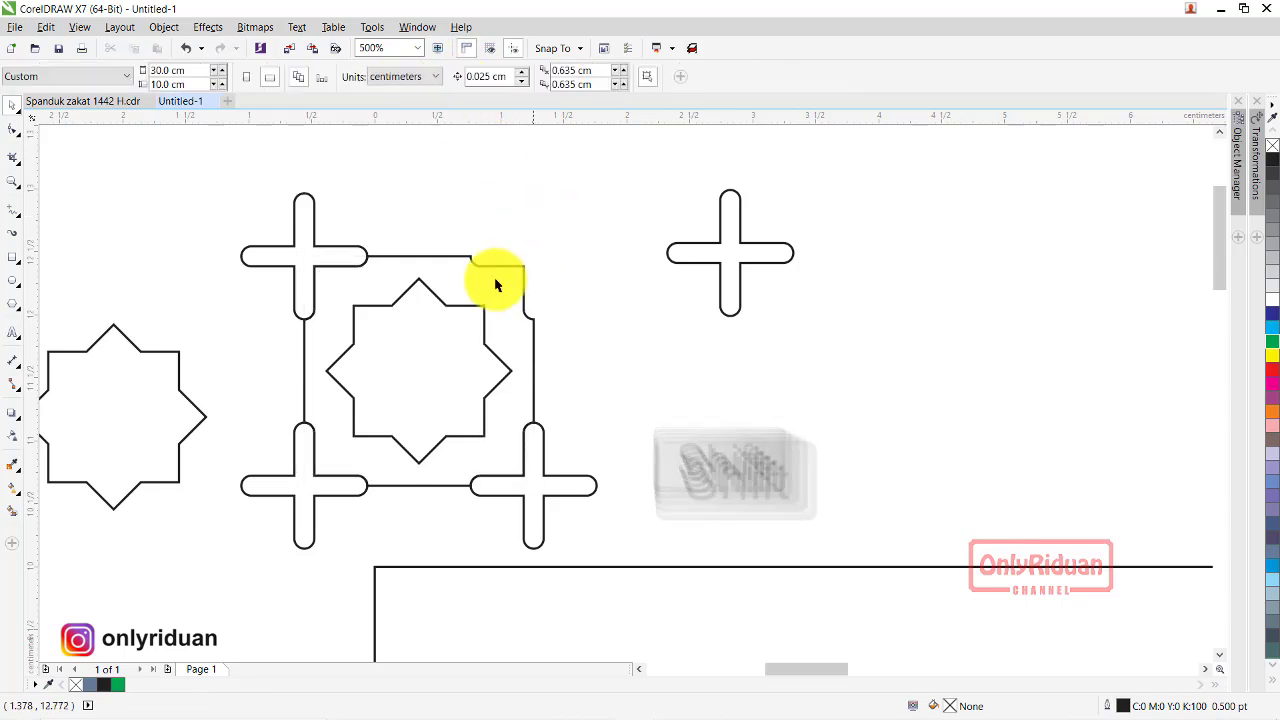
scroll(581, 383, down, 1)
drag(563, 435, 292, 365)
drag(645, 320, 323, 223)
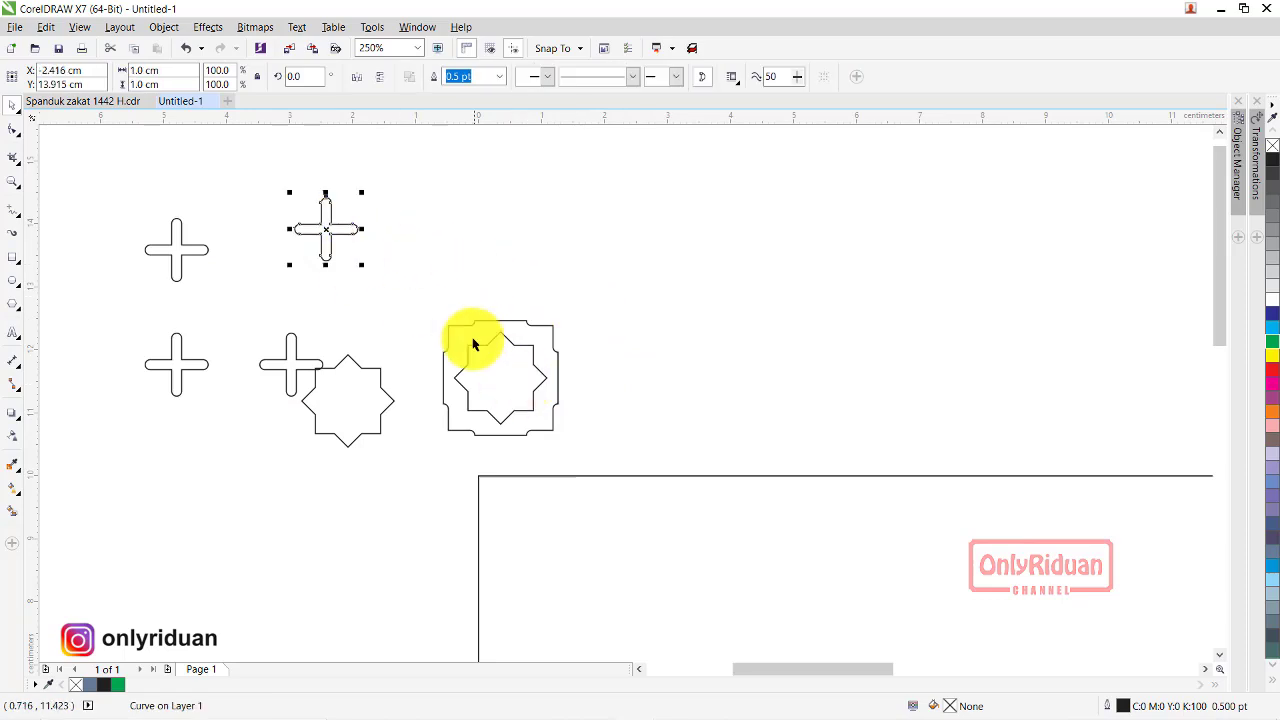
- Scale the finished tile down proportionally to about 1.4 cm wide
scroll(471, 343, down, 1)
scroll(500, 335, down, 1)
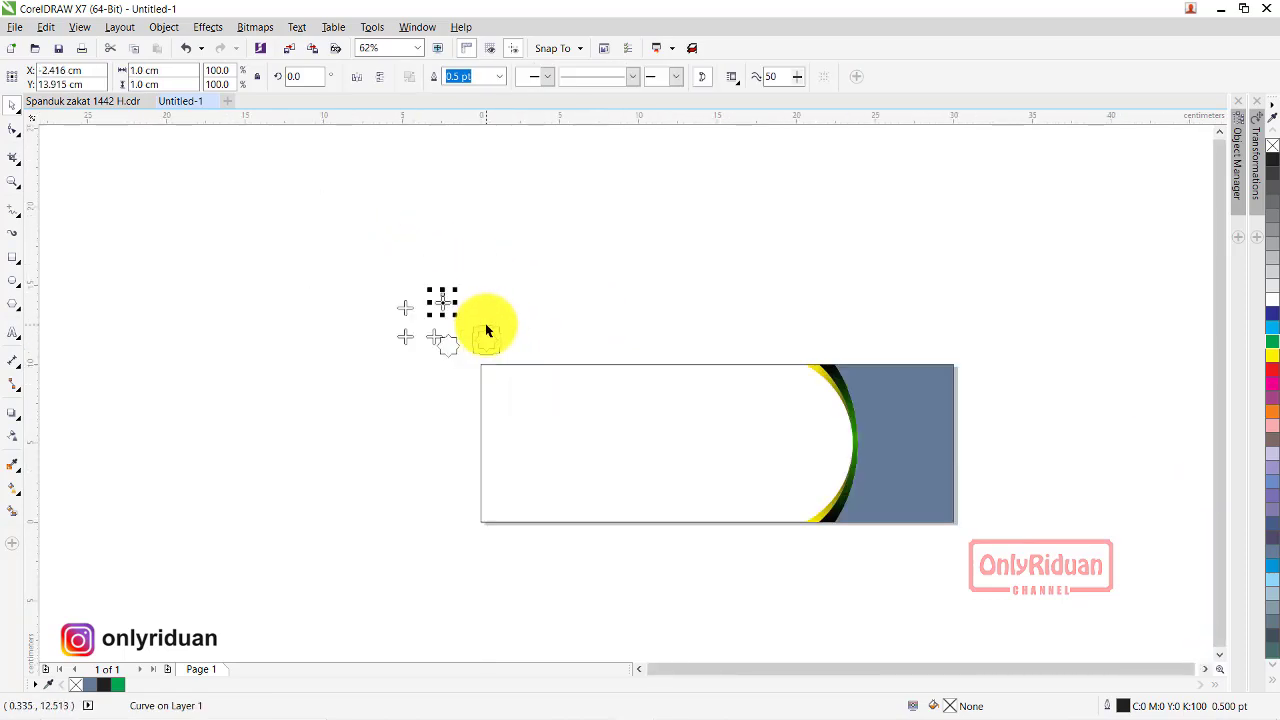
scroll(486, 329, up, 1)
click(503, 350)
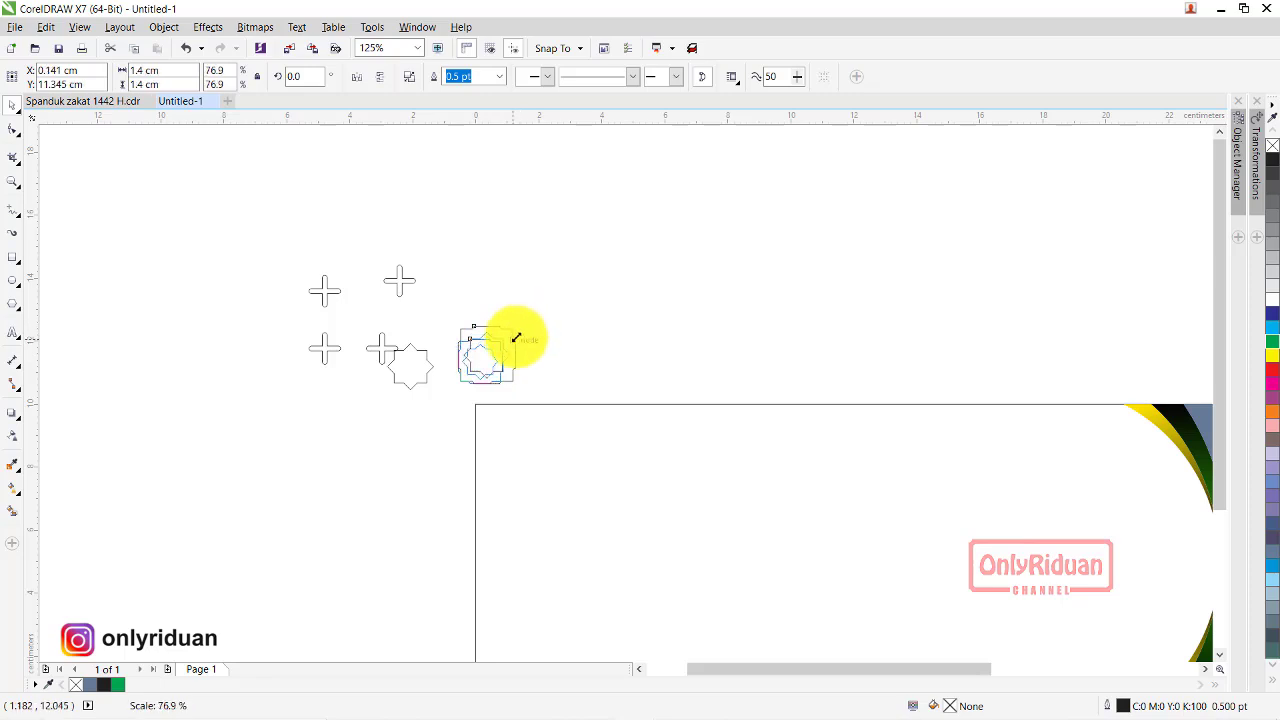
scroll(511, 365, up, 1)
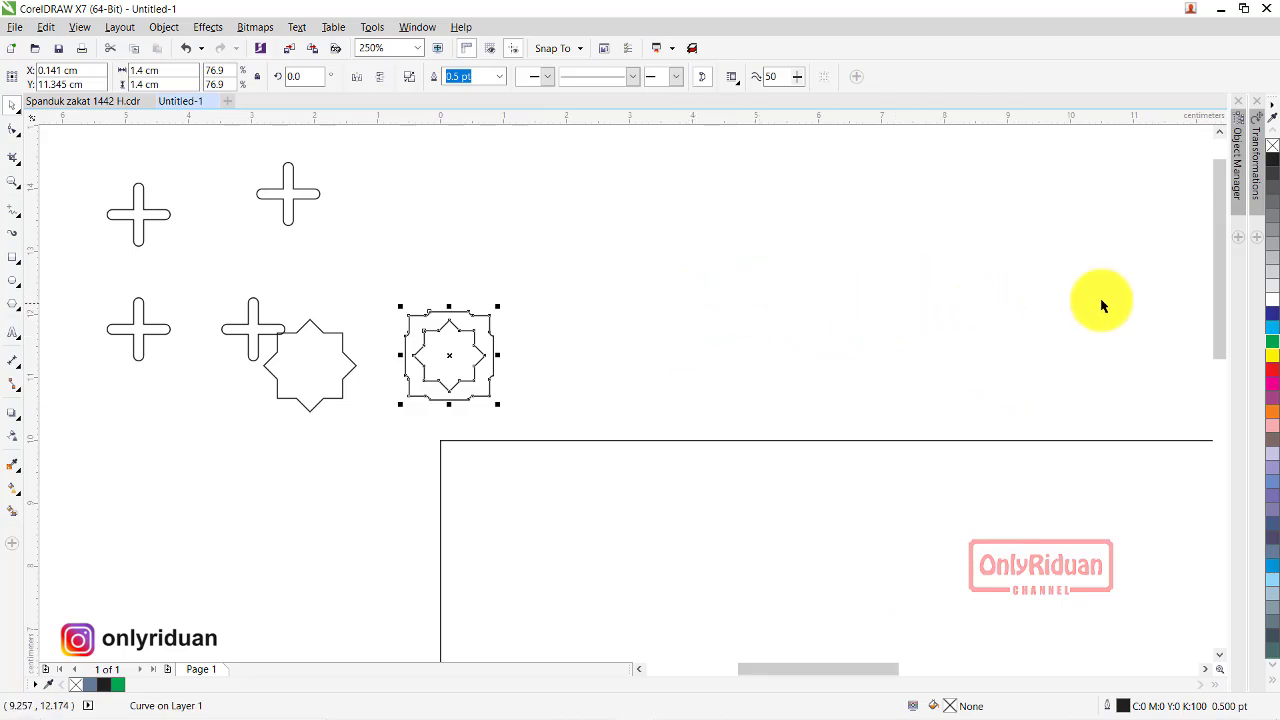
- Open the Position transformation settings and select the tile for duplication
click(1257, 165)
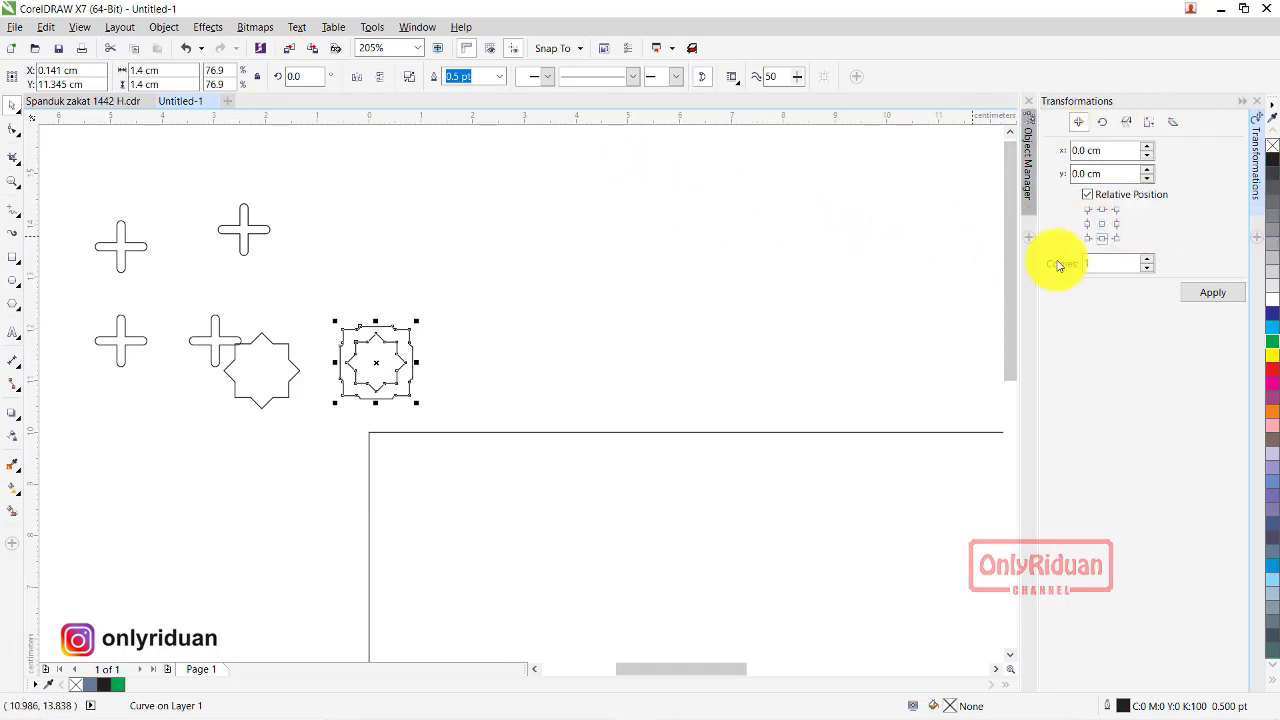
click(172, 29)
mouse_move(214, 186)
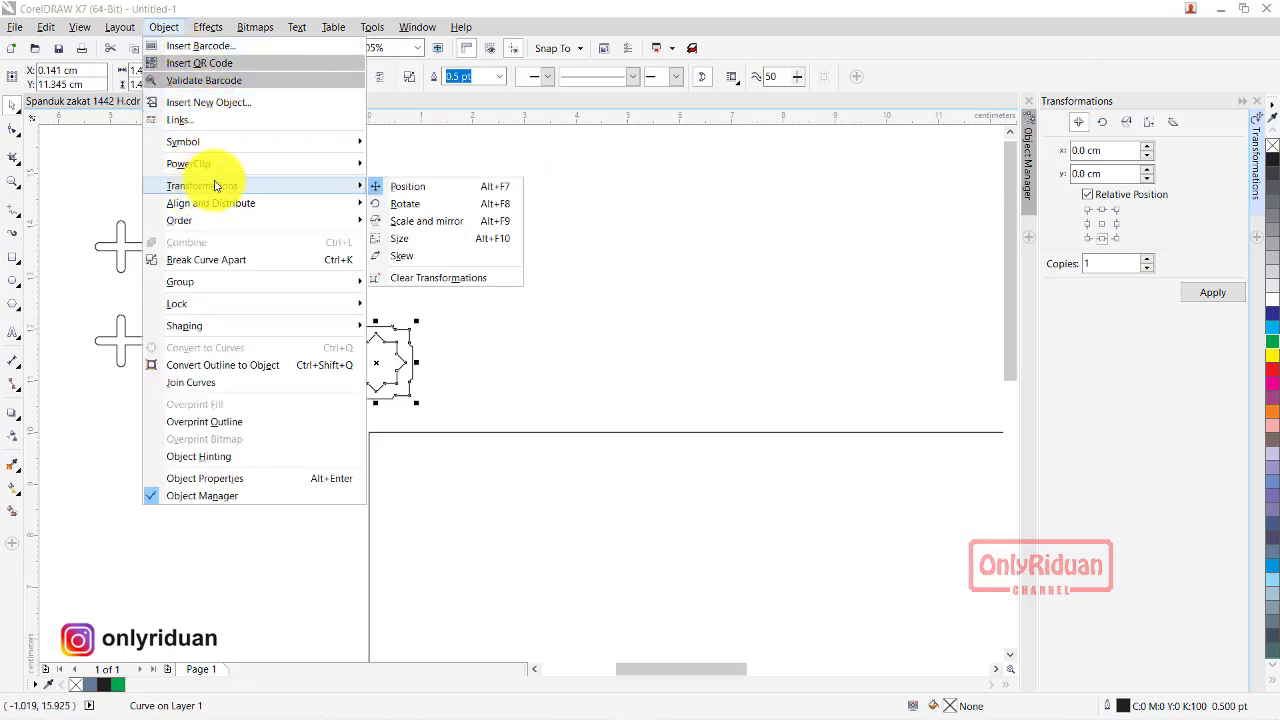
click(418, 190)
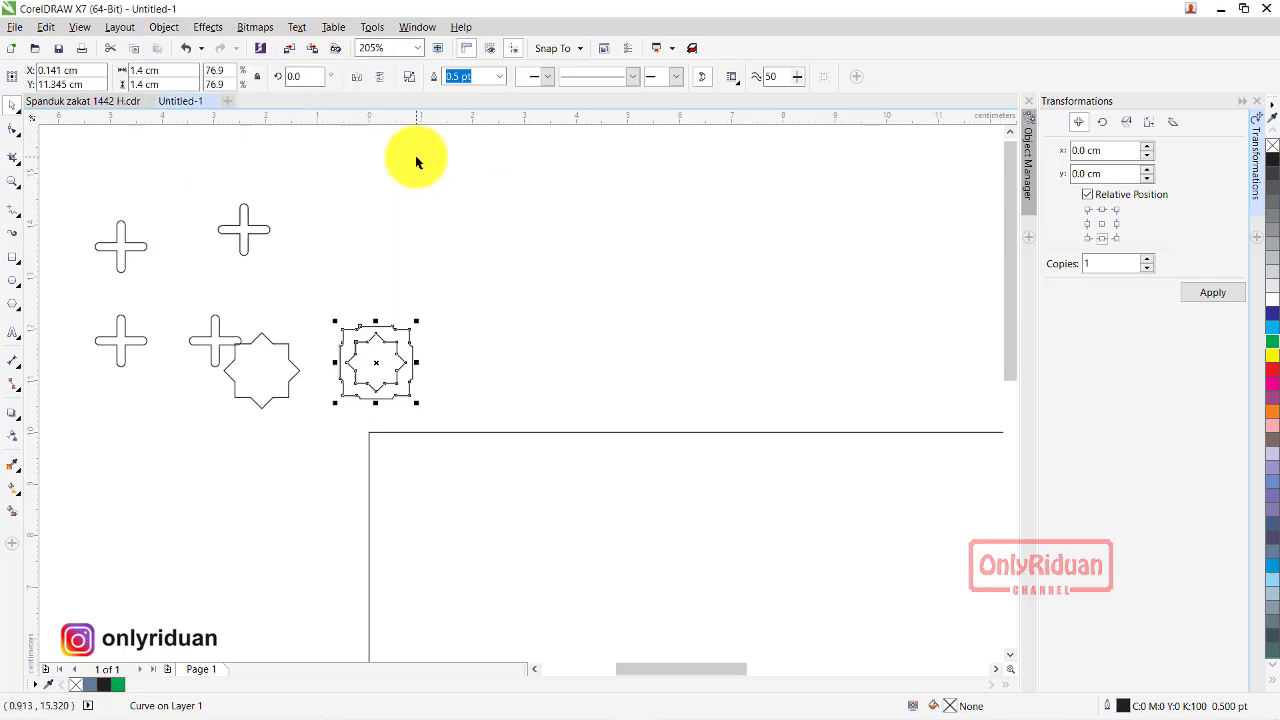
click(500, 322)
drag(326, 300, 465, 418)
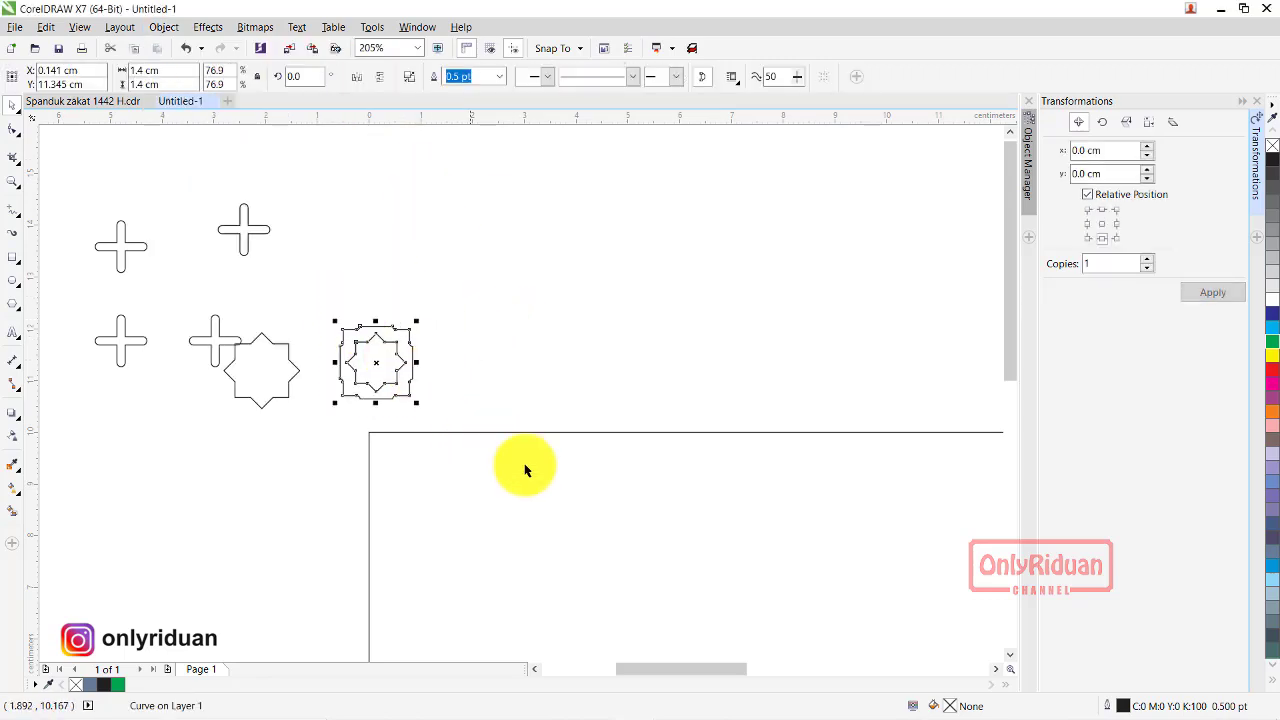
- Set the relative offset to the tile's right side and shrink the tile to about 1.12 cm wide
click(1118, 225)
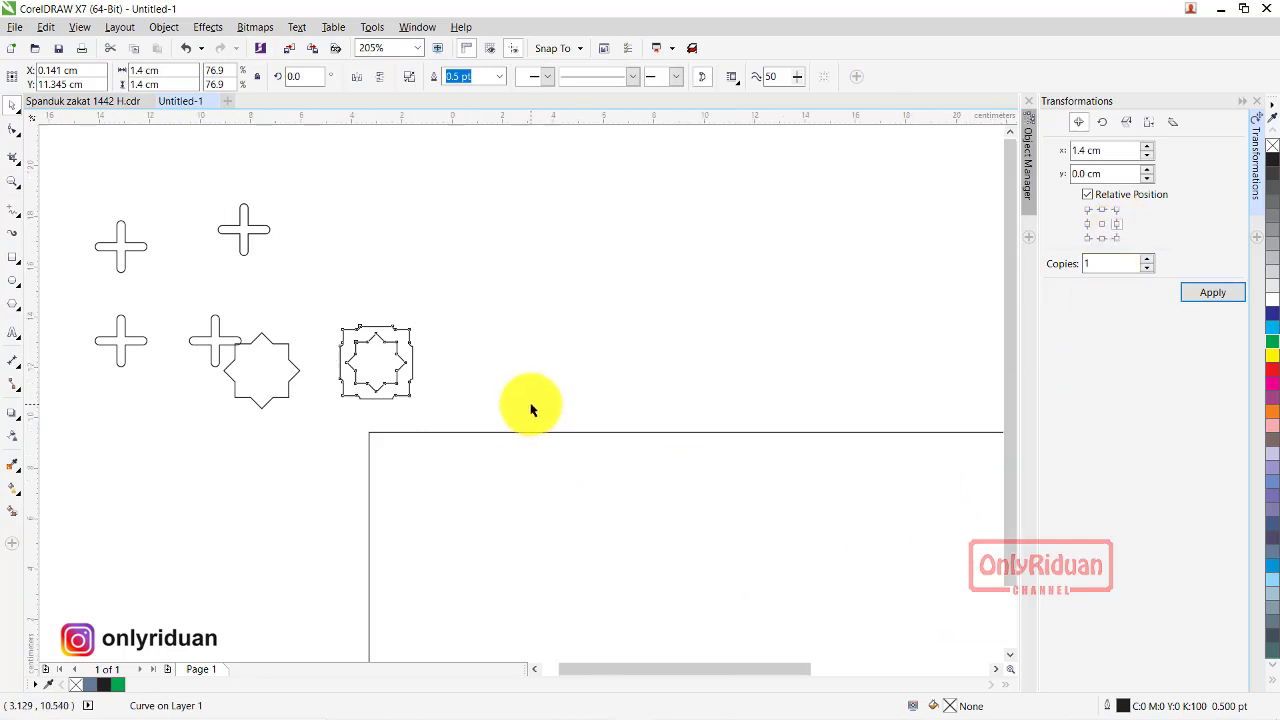
scroll(531, 405, down, 2)
drag(607, 669, 659, 653)
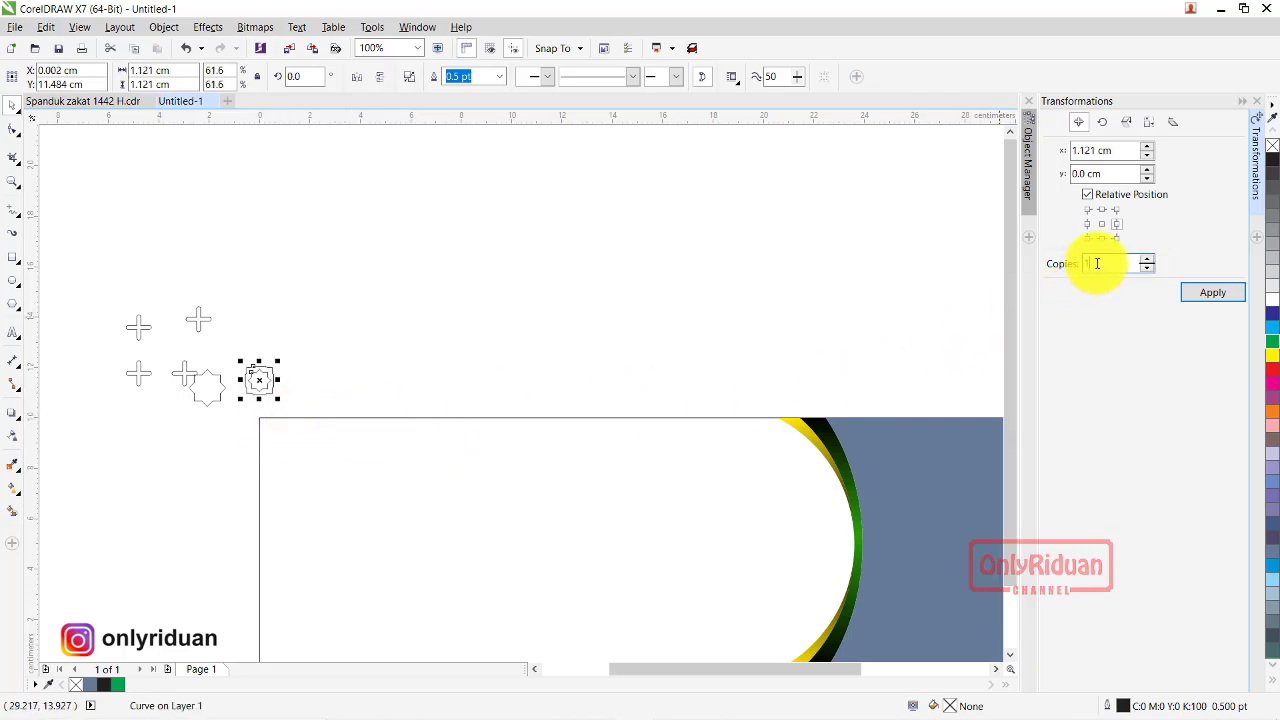
- Try a row of 10 tile copies spaced 1.121 cm horizontally and undo it
text(10)
click(1203, 293)
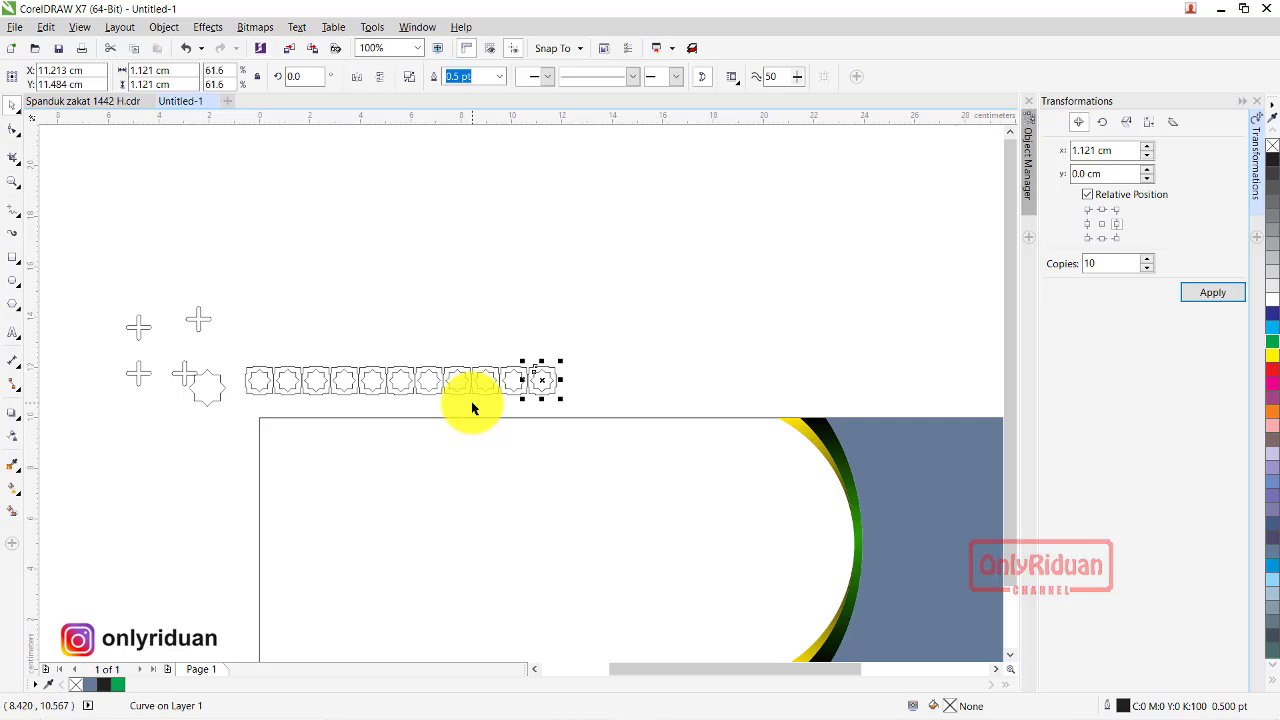
key(ctrl+z)
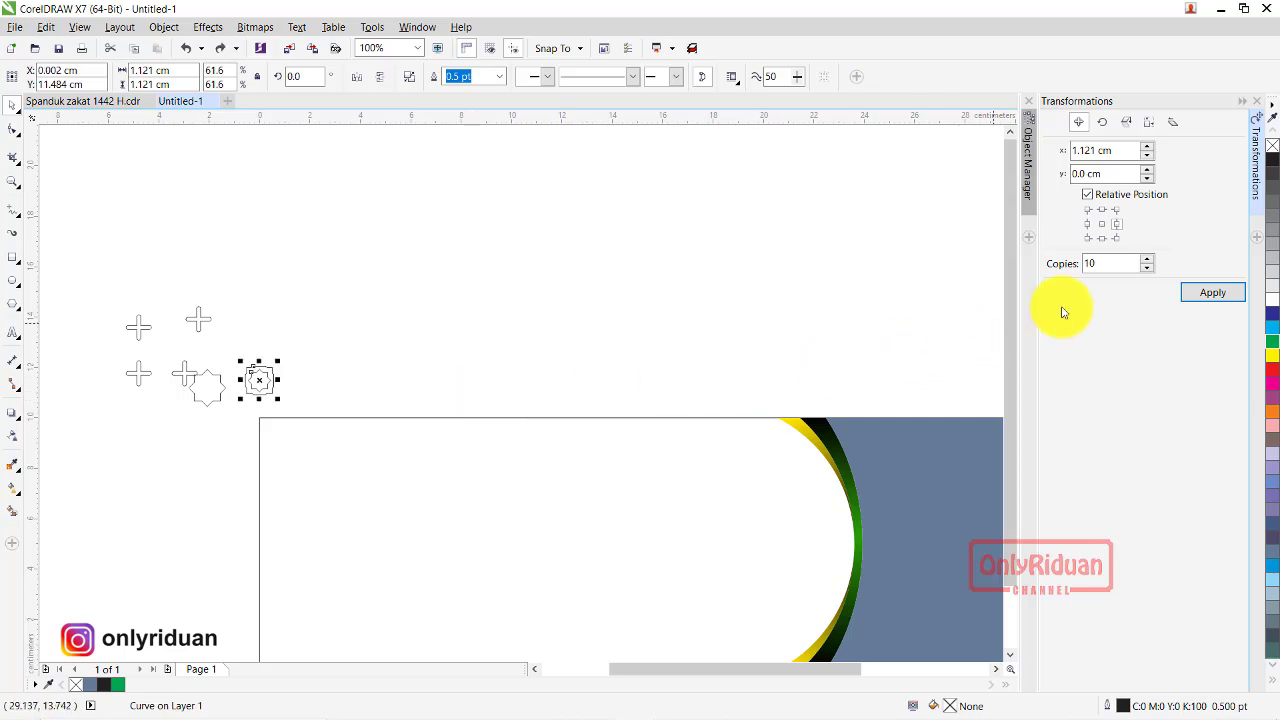
- Duplicate the tile into a horizontal row with 20 copies spaced 1.121 cm apart
drag(1138, 263, 1060, 264)
text(20)
click(1206, 296)
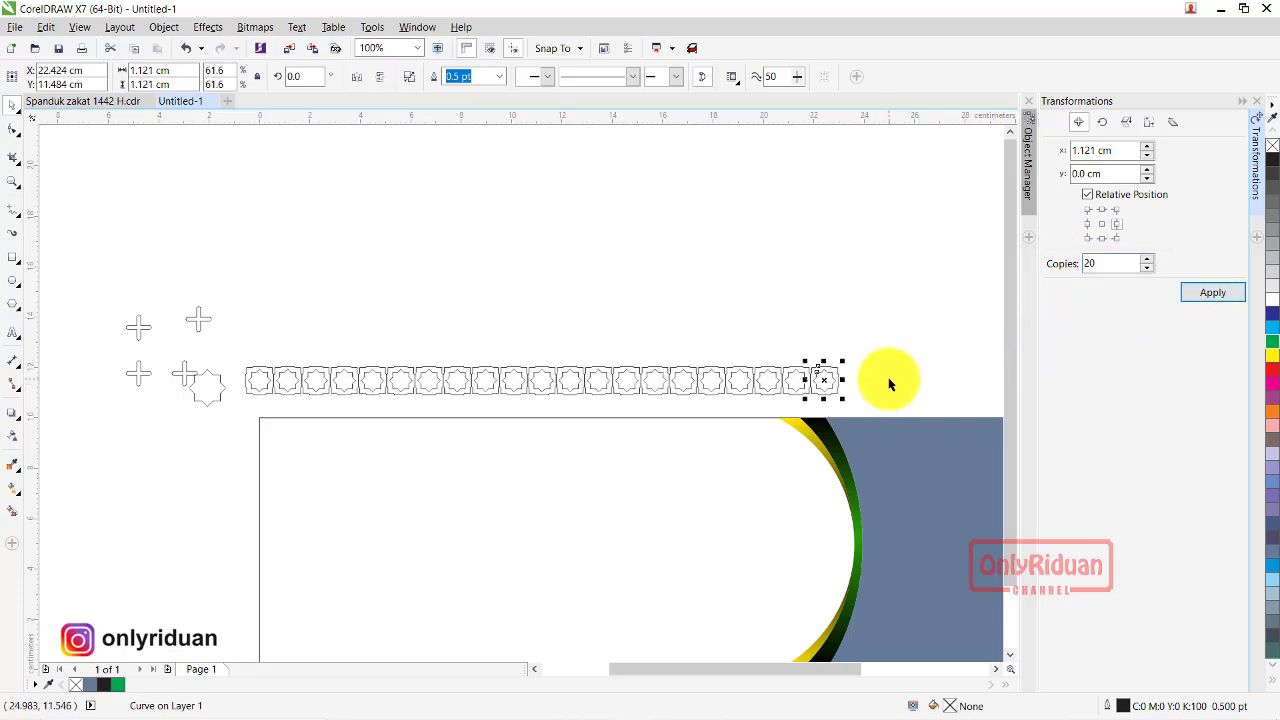
- Move the spare crosses and star above the page's right end, and place the whole tile row left of the page
scroll(879, 375, down, 2)
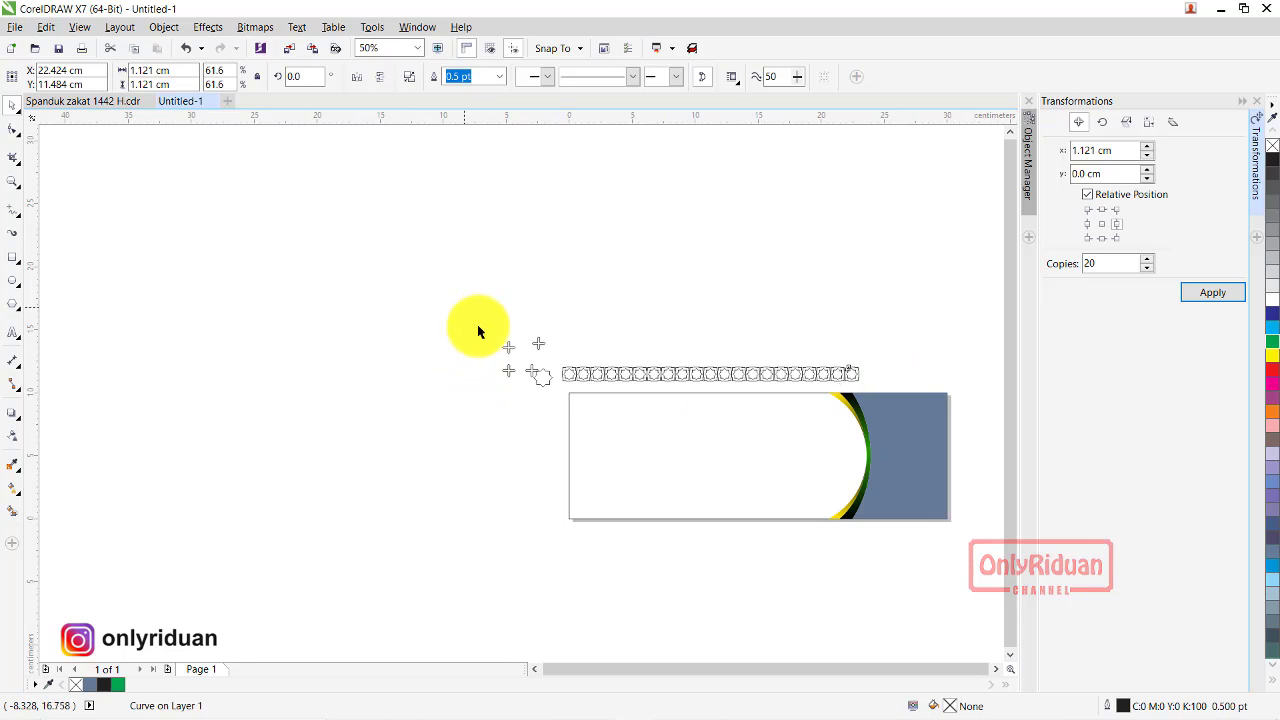
drag(464, 307, 564, 420)
drag(530, 362, 947, 241)
drag(540, 332, 863, 380)
drag(724, 368, 426, 386)
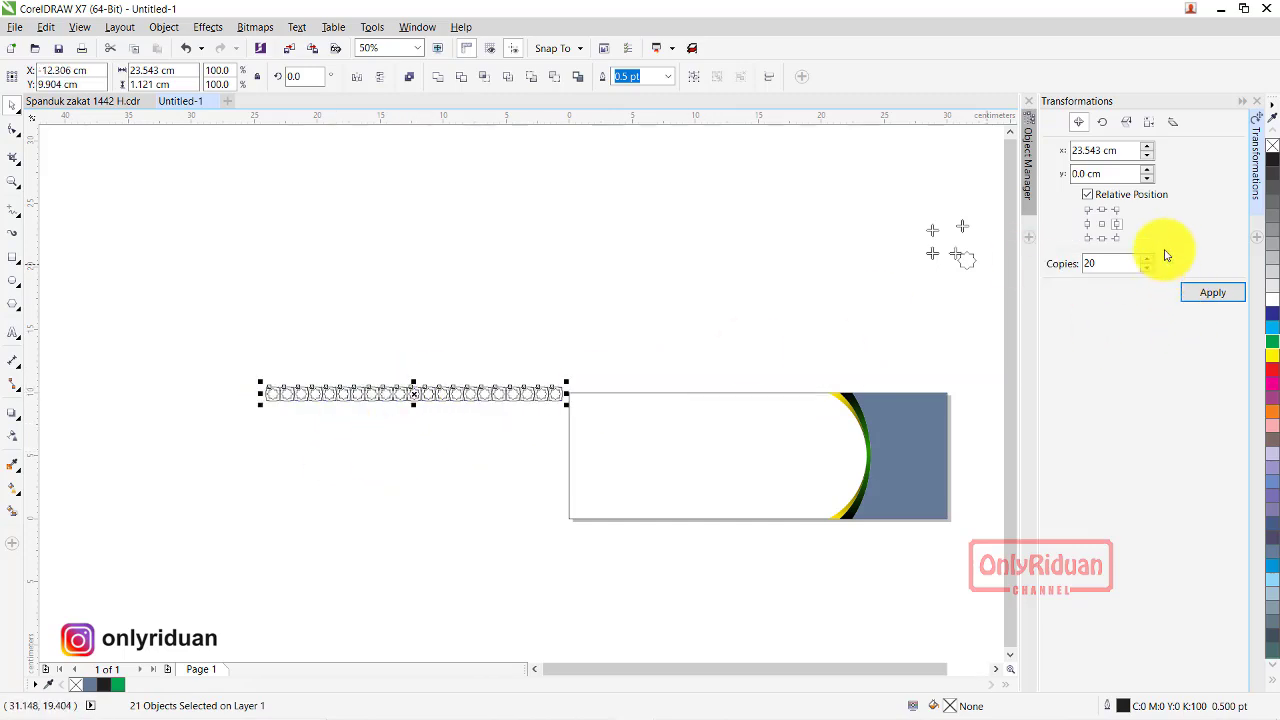
- Set the row's relative offset to -1.121 cm vertically, try 7 copies and undo them
double_click(1090, 260)
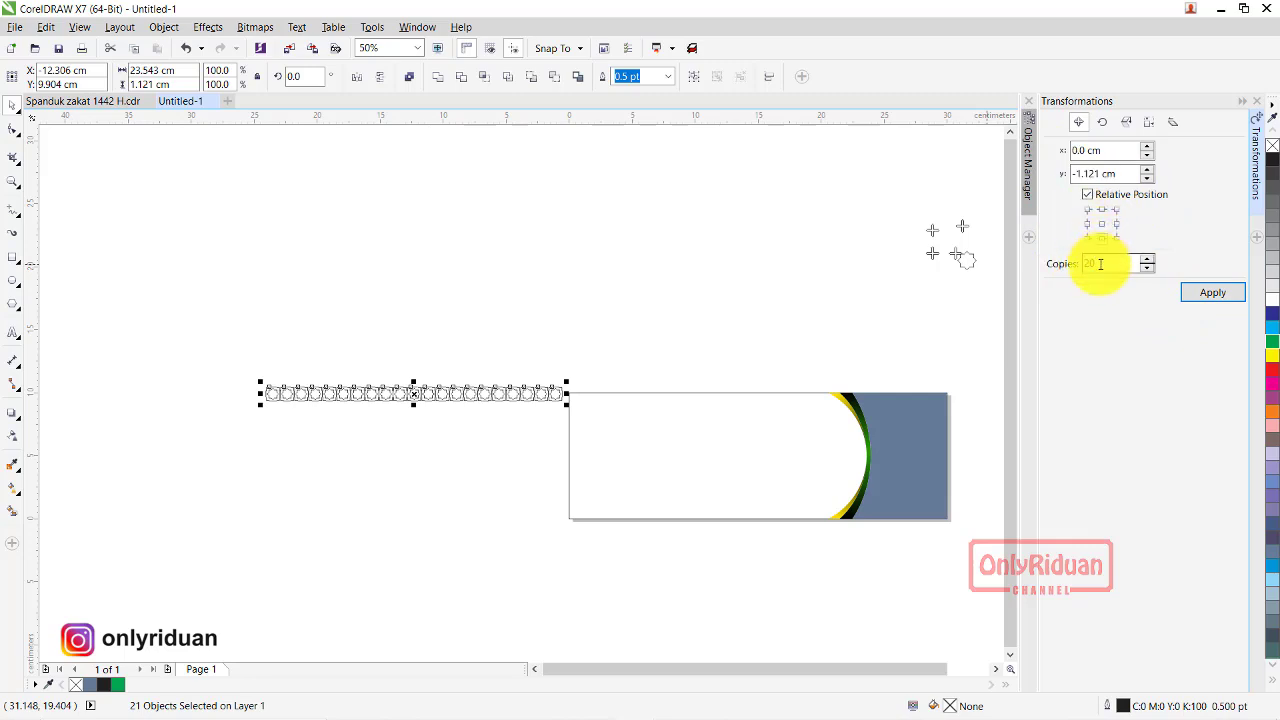
drag(1103, 262, 1069, 265)
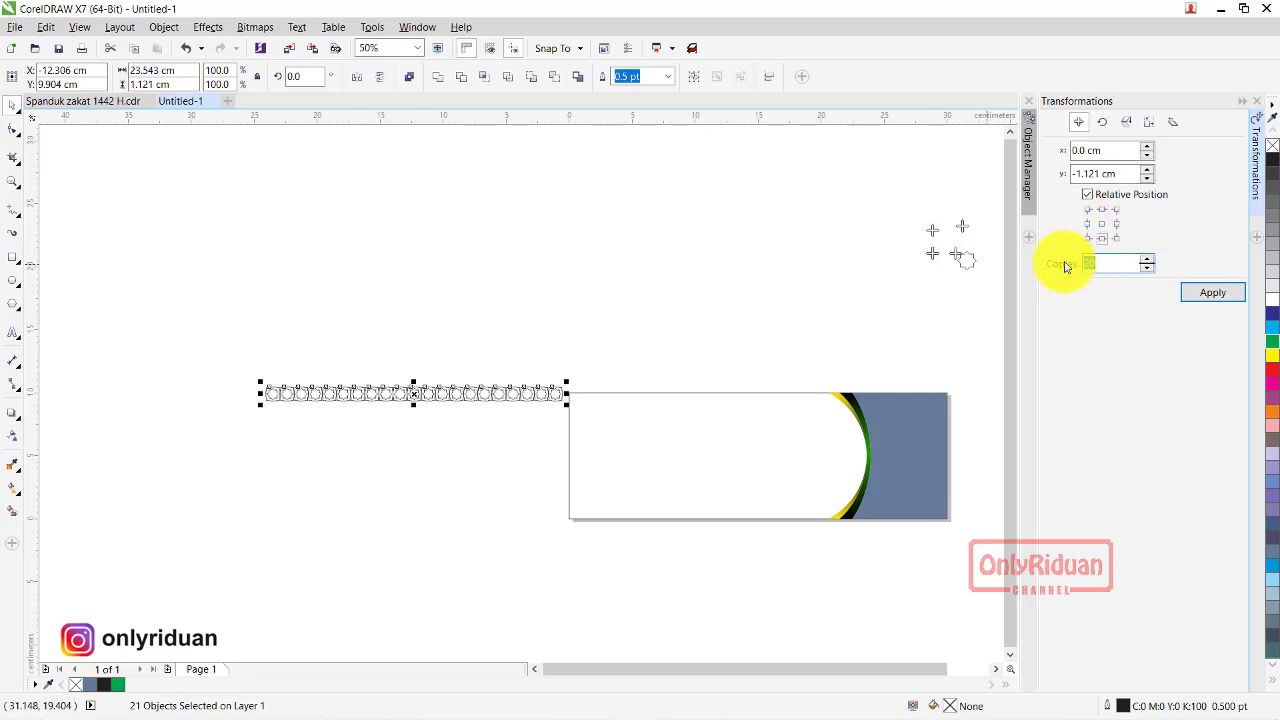
text(7)
click(1213, 293)
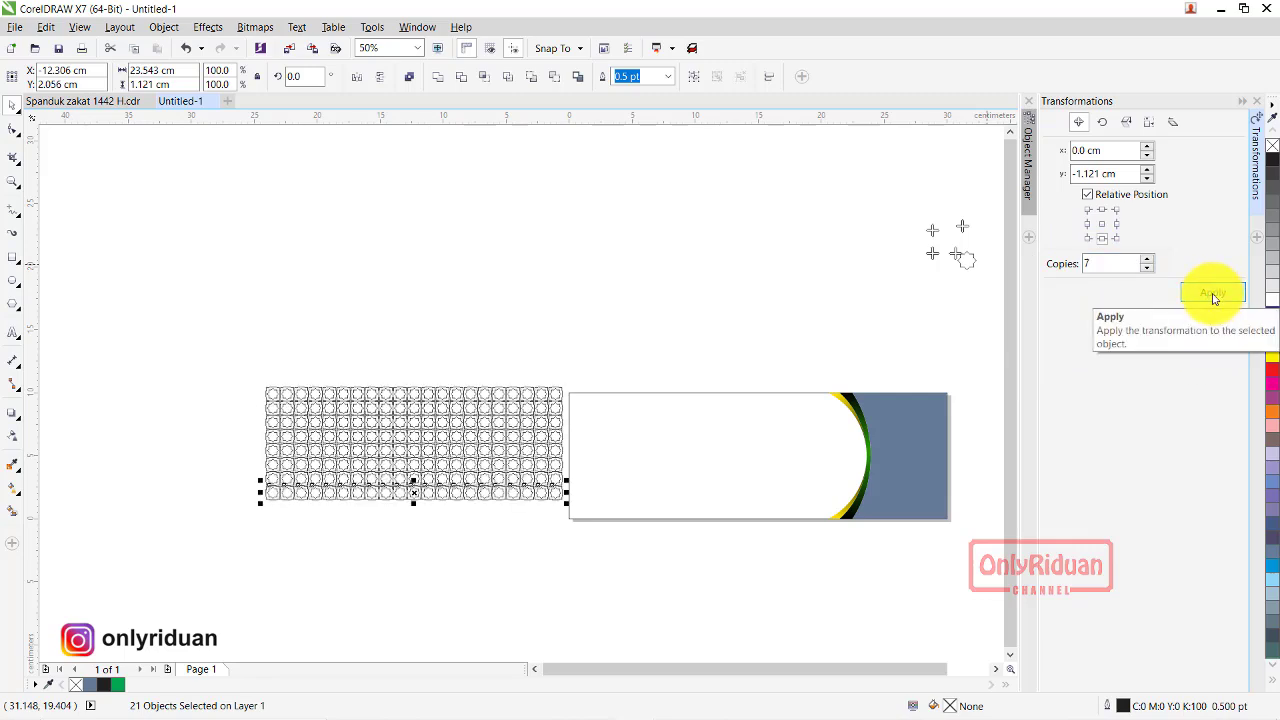
key(ctrl+z)
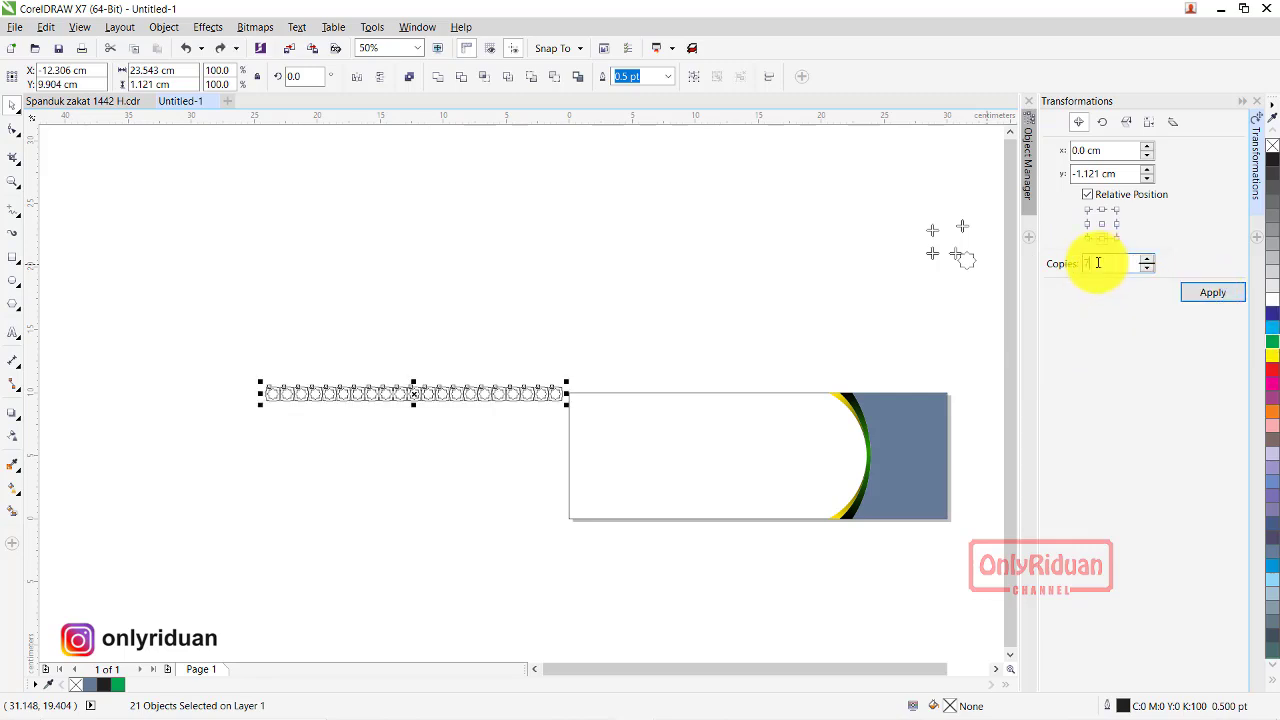
- Duplicate the tile row downward with 9 copies at the -1.121 cm vertical offset and deselect the result
drag(1097, 262, 1054, 263)
text(9)
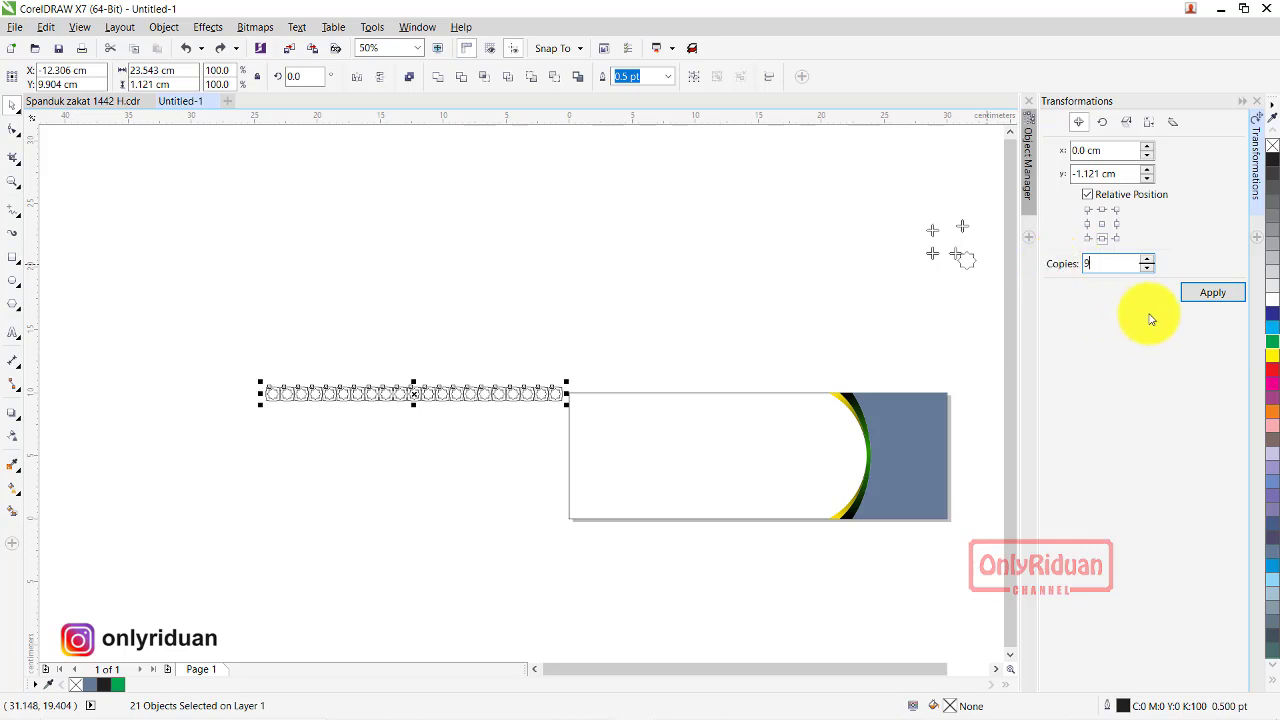
click(1226, 296)
click(670, 562)
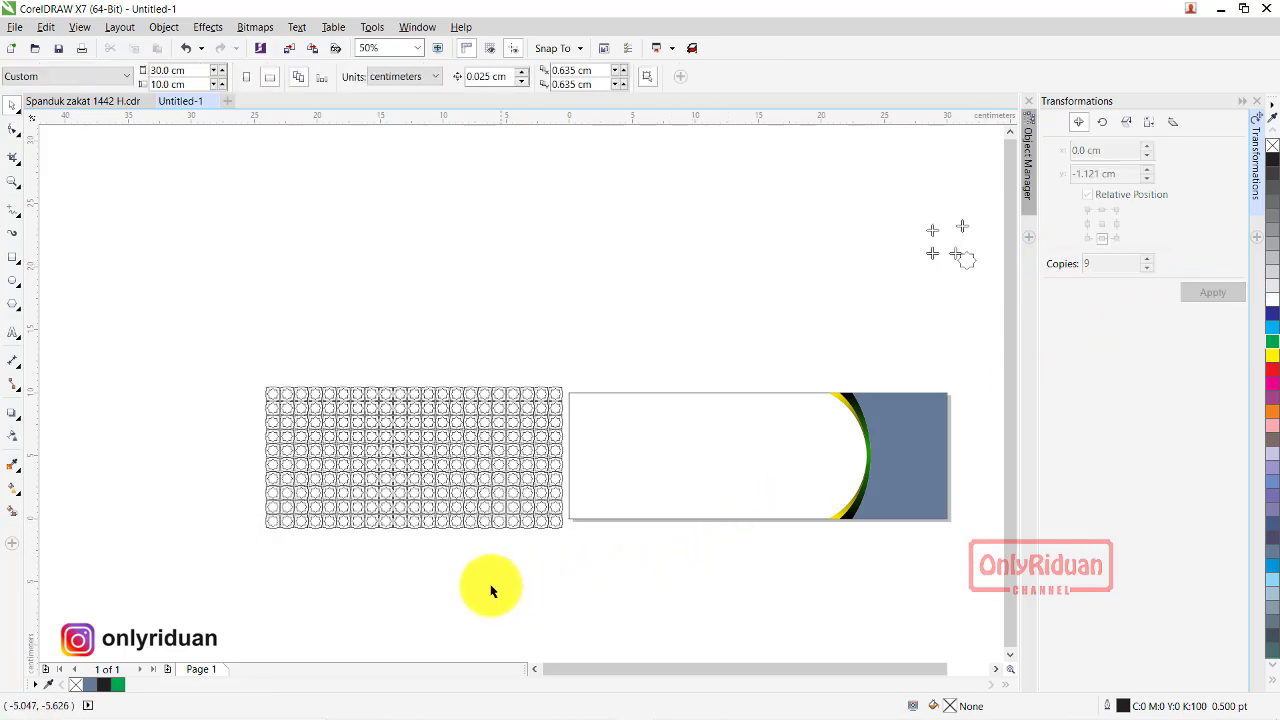
- Select all tiles of the grid and weld them into one continuous pattern curve
click(13, 181)
drag(244, 360, 643, 551)
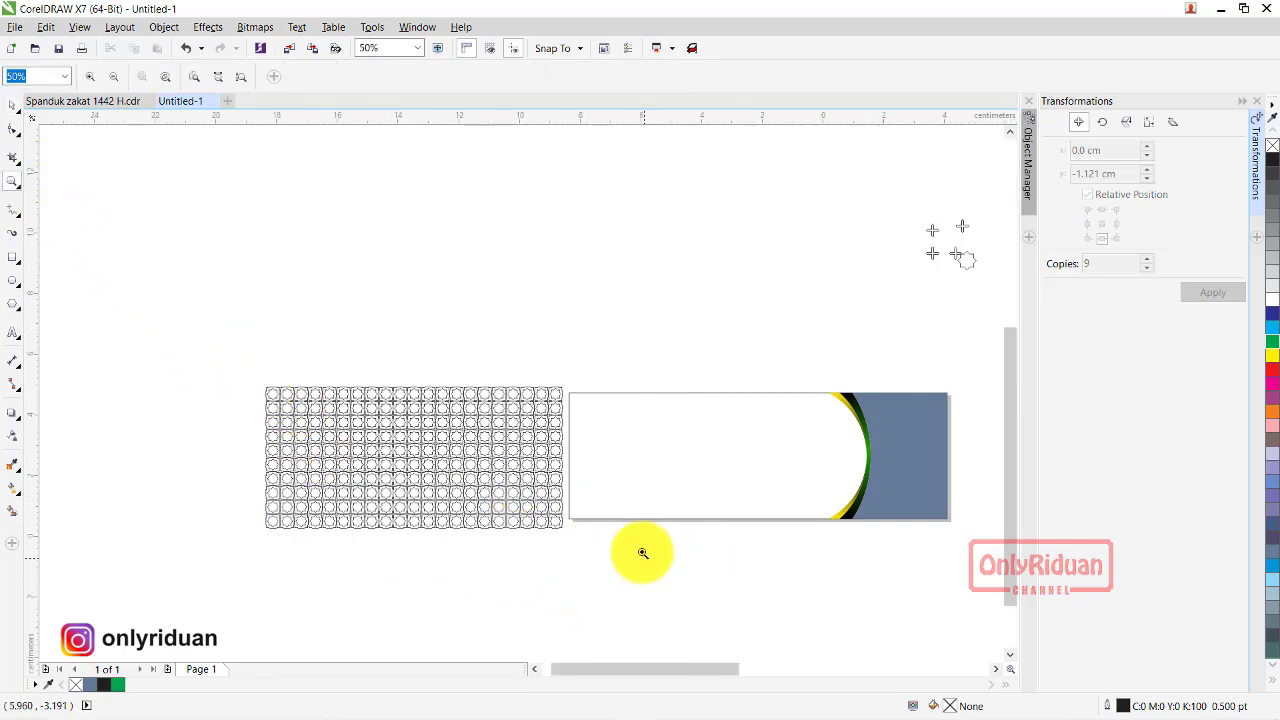
click(14, 106)
drag(75, 187, 817, 575)
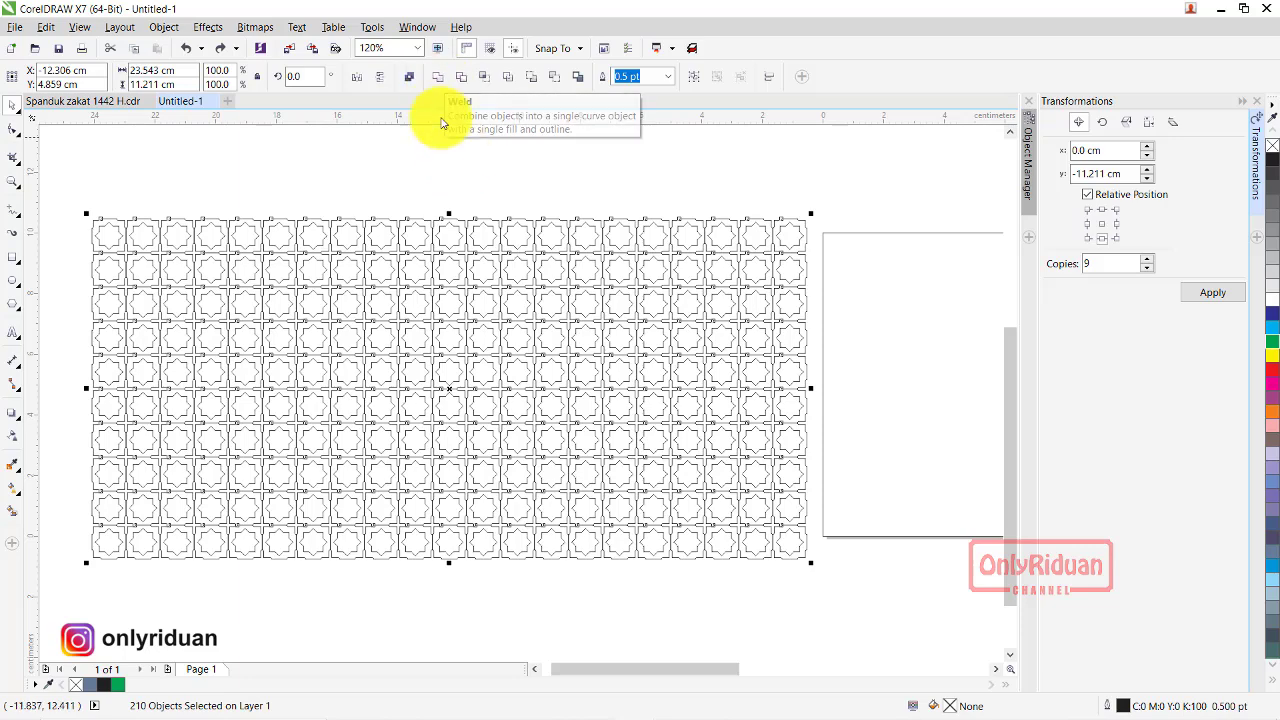
click(438, 82)
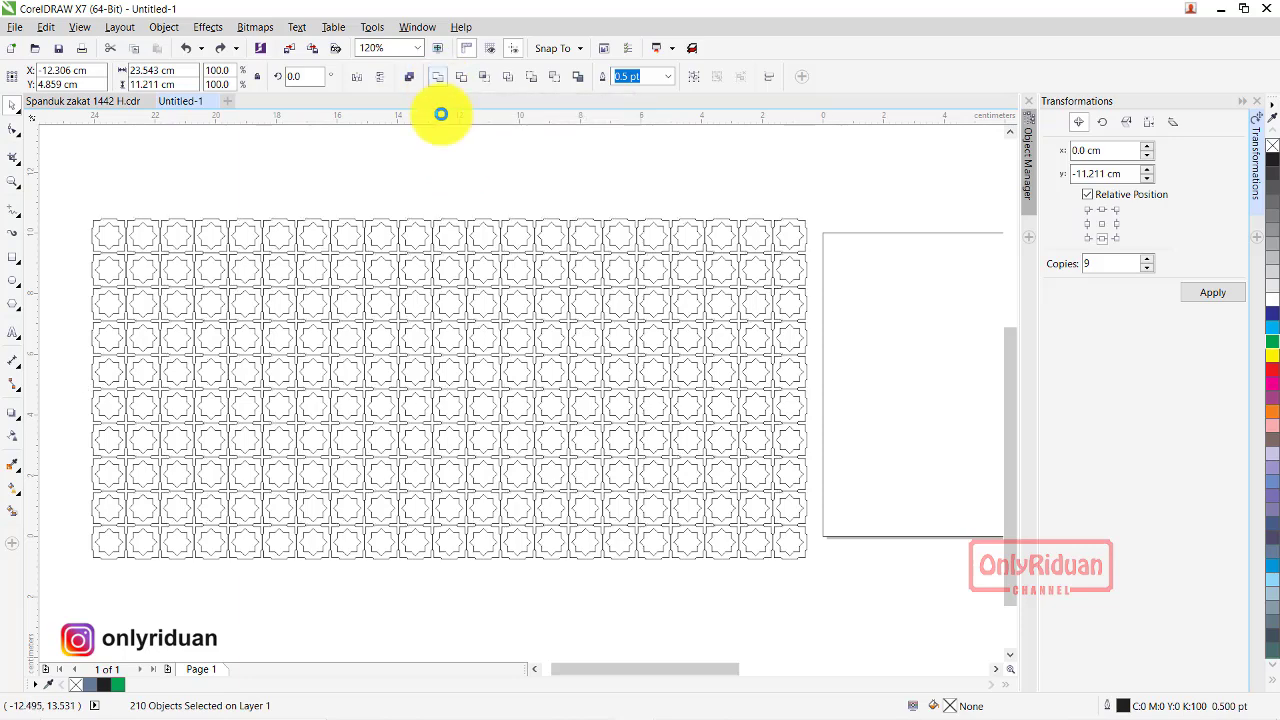
click(463, 183)
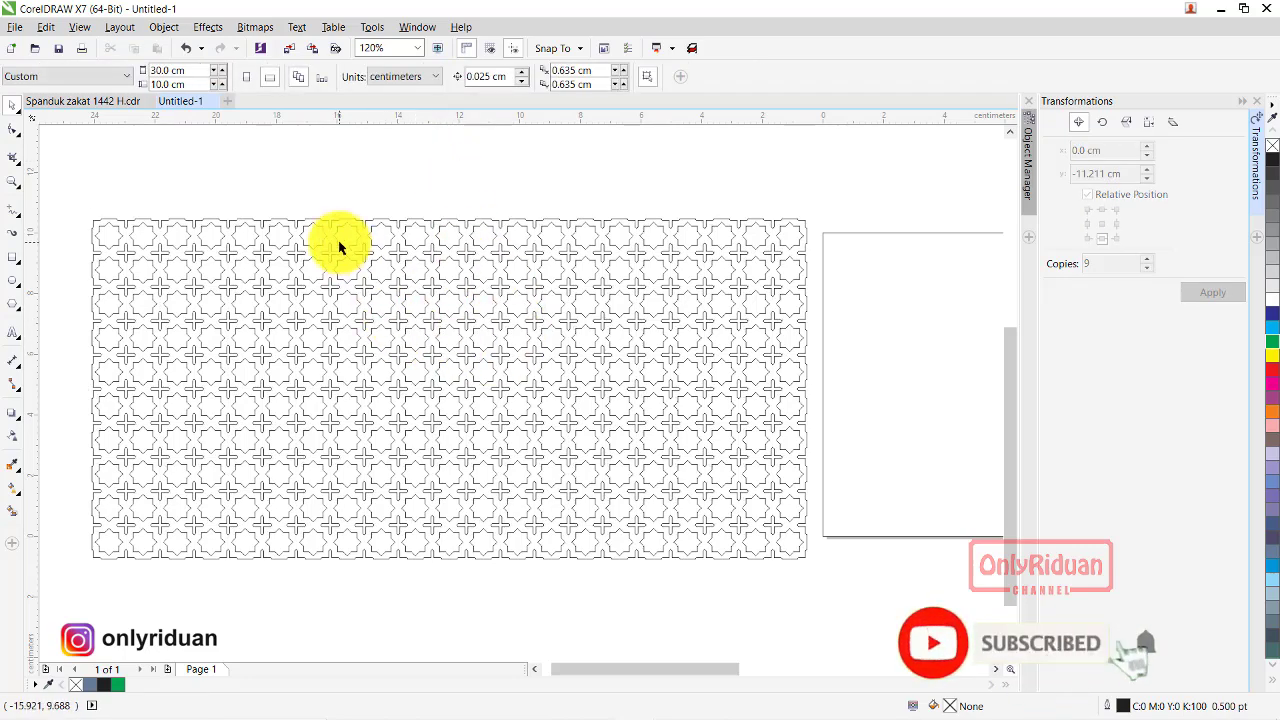
scroll(525, 254, up, 4)
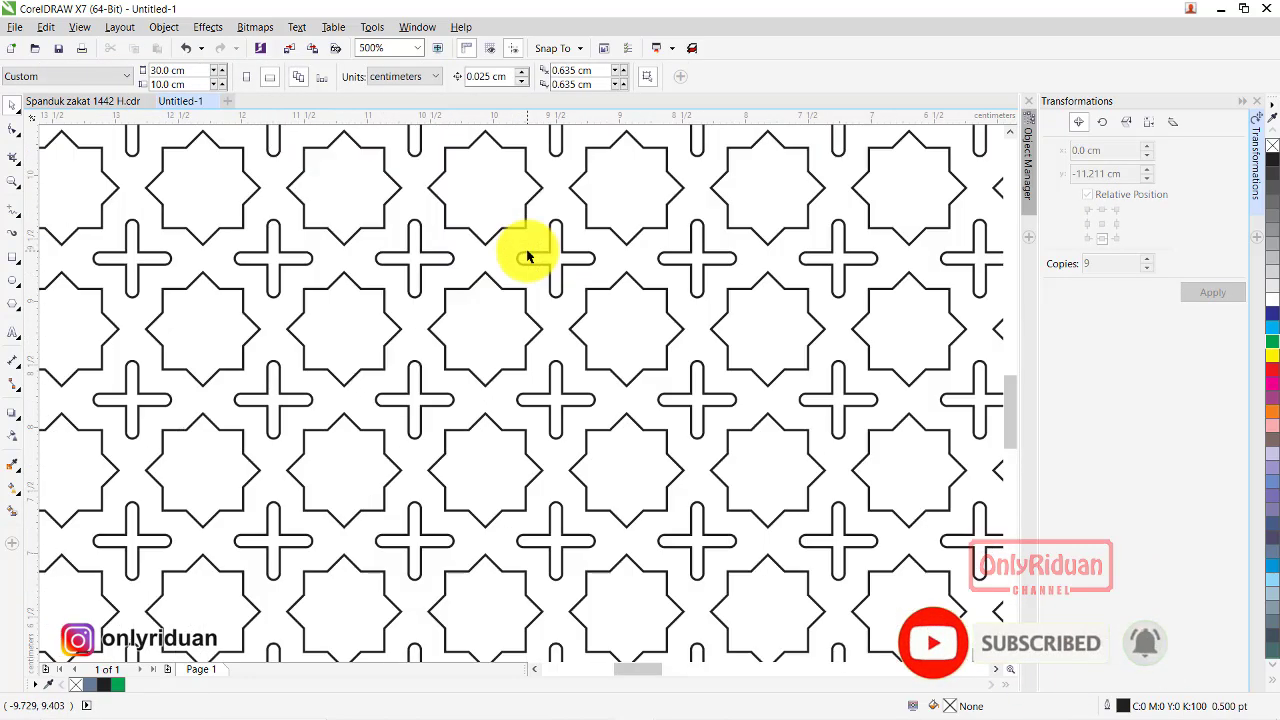
scroll(525, 270, down, 6)
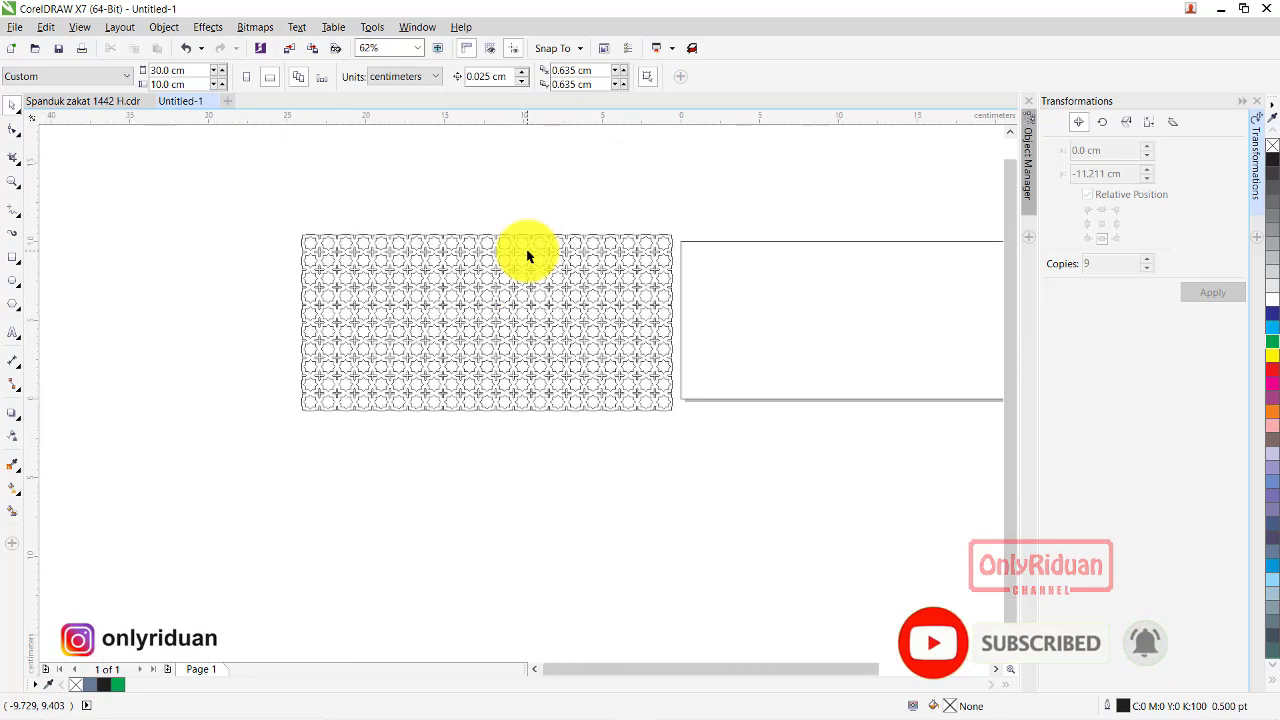
- Fill the welded star pattern with 10% black (K:10), remove its outline, and deselect it
scroll(767, 525, right, 3)
click(697, 534)
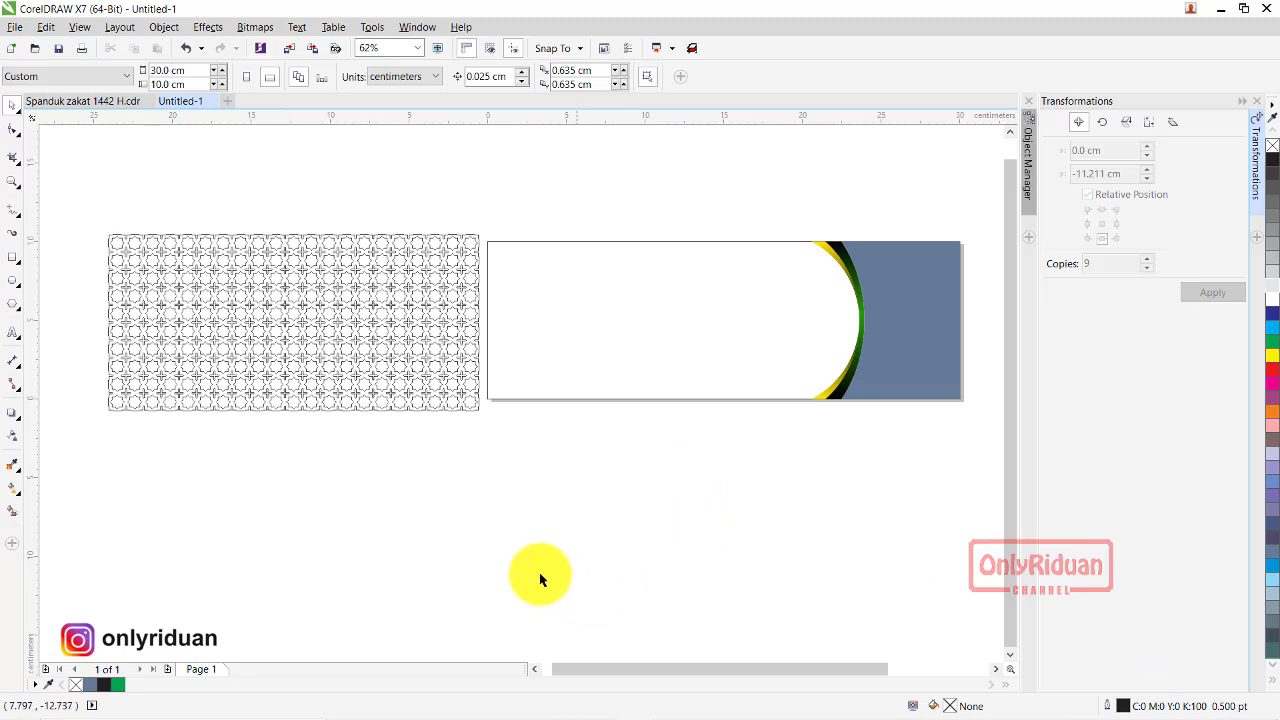
click(334, 338)
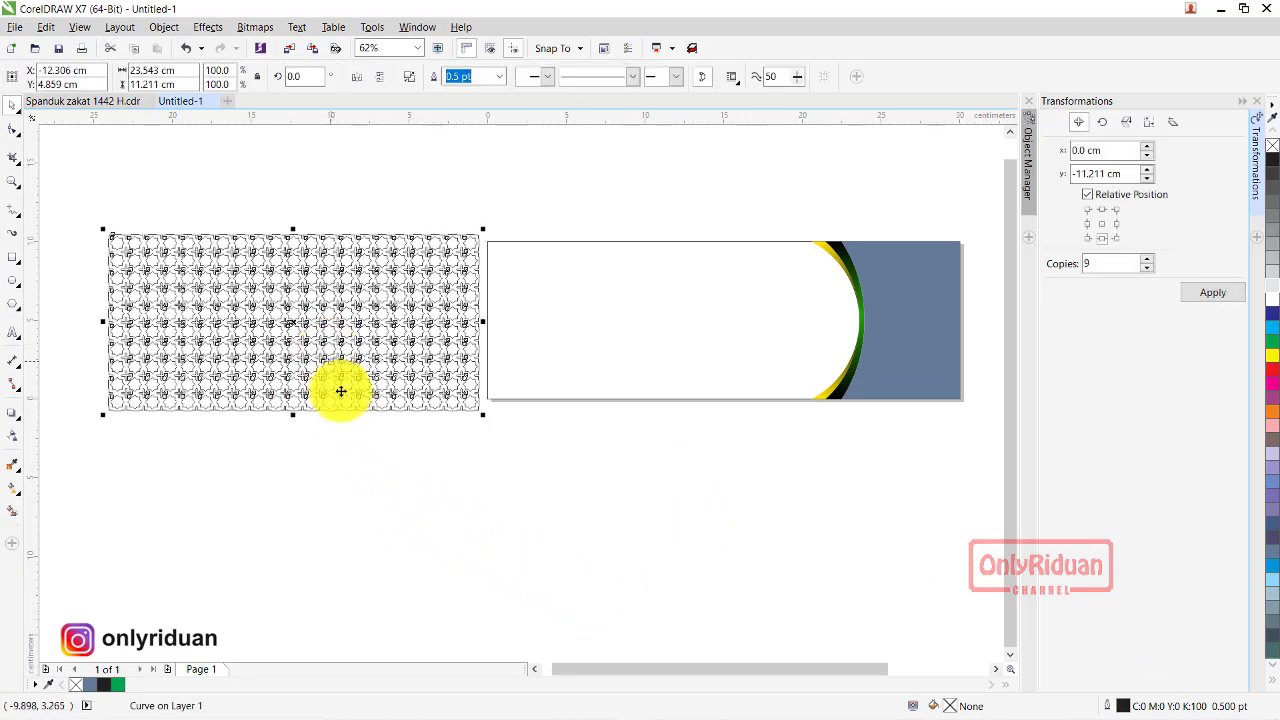
click(1272, 288)
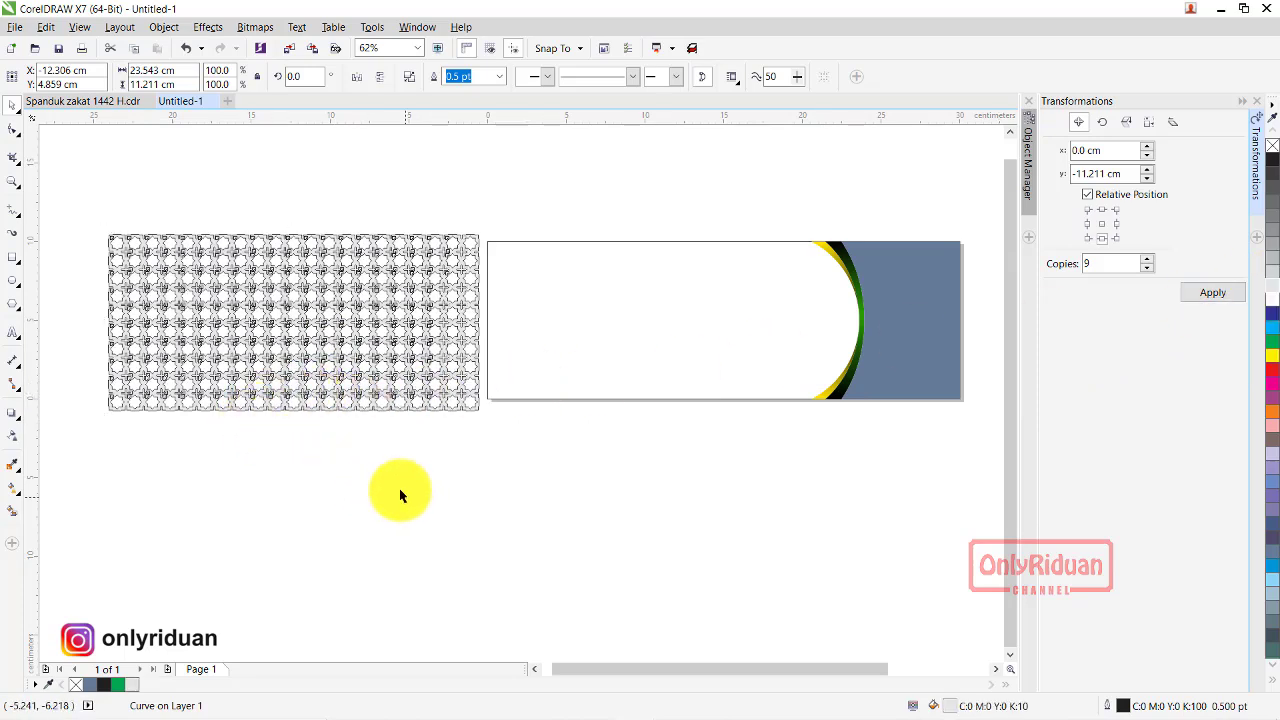
key(Escape)
click(429, 390)
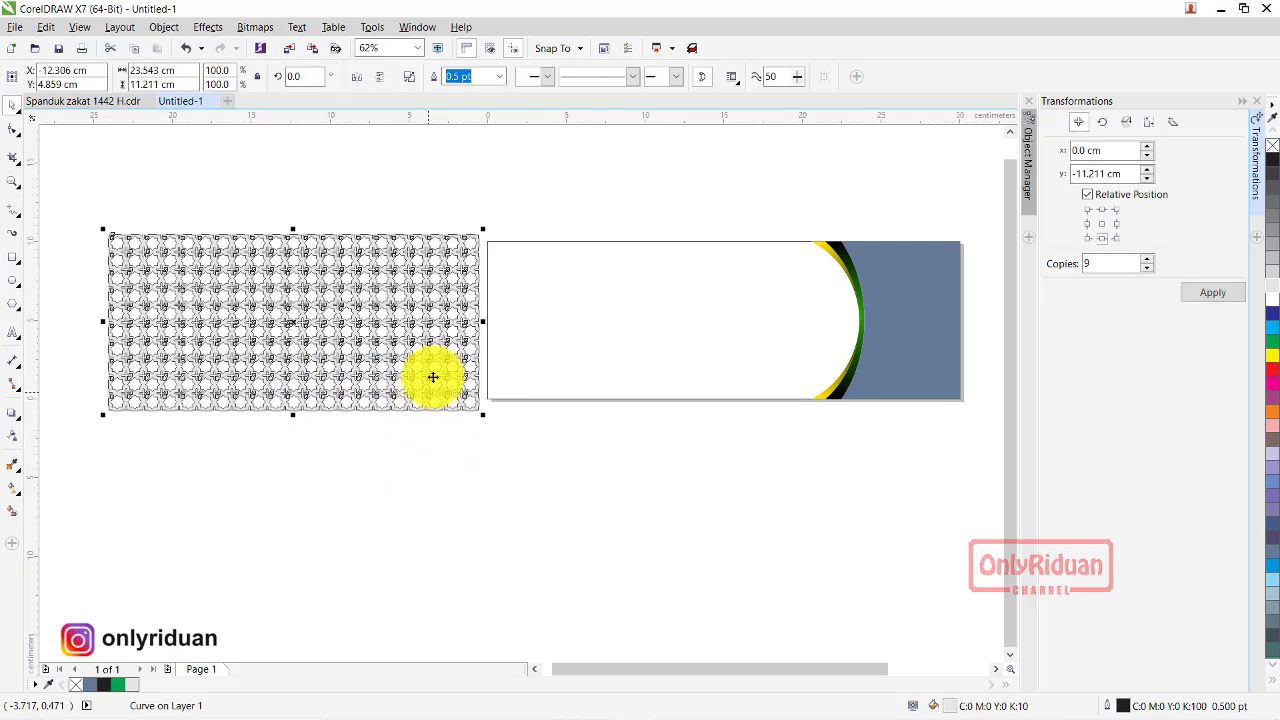
click(503, 78)
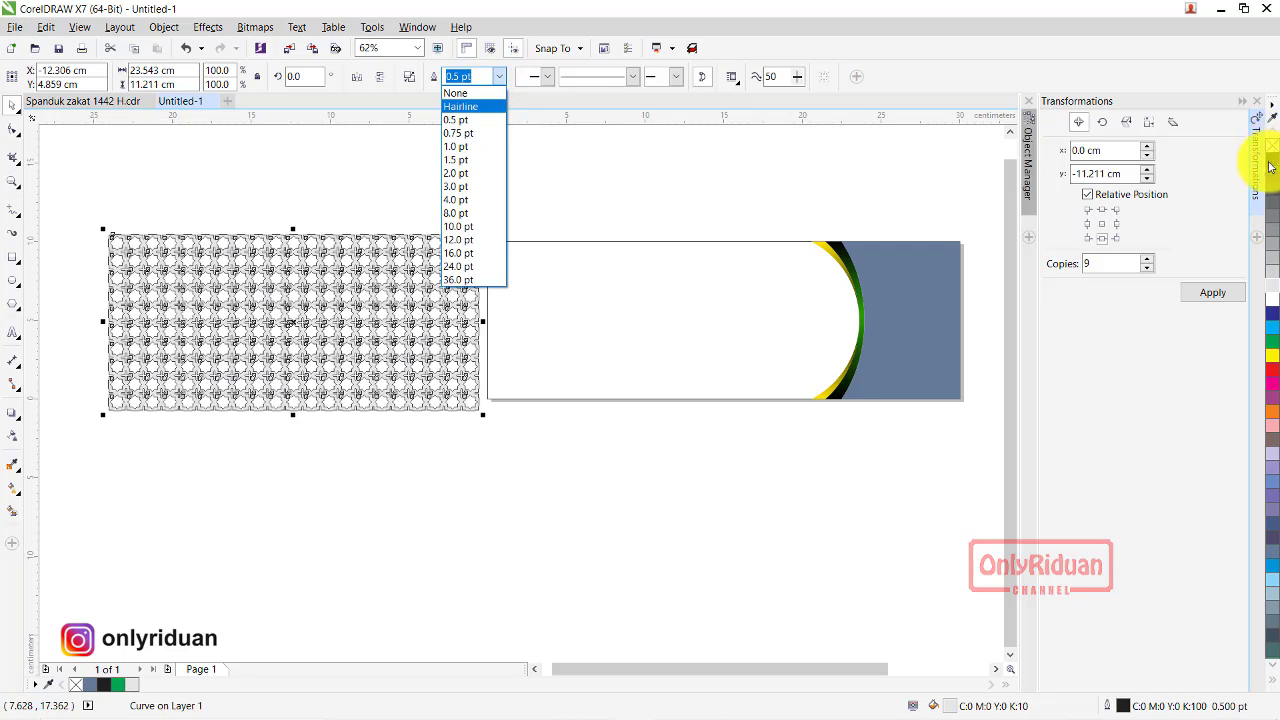
click(466, 94)
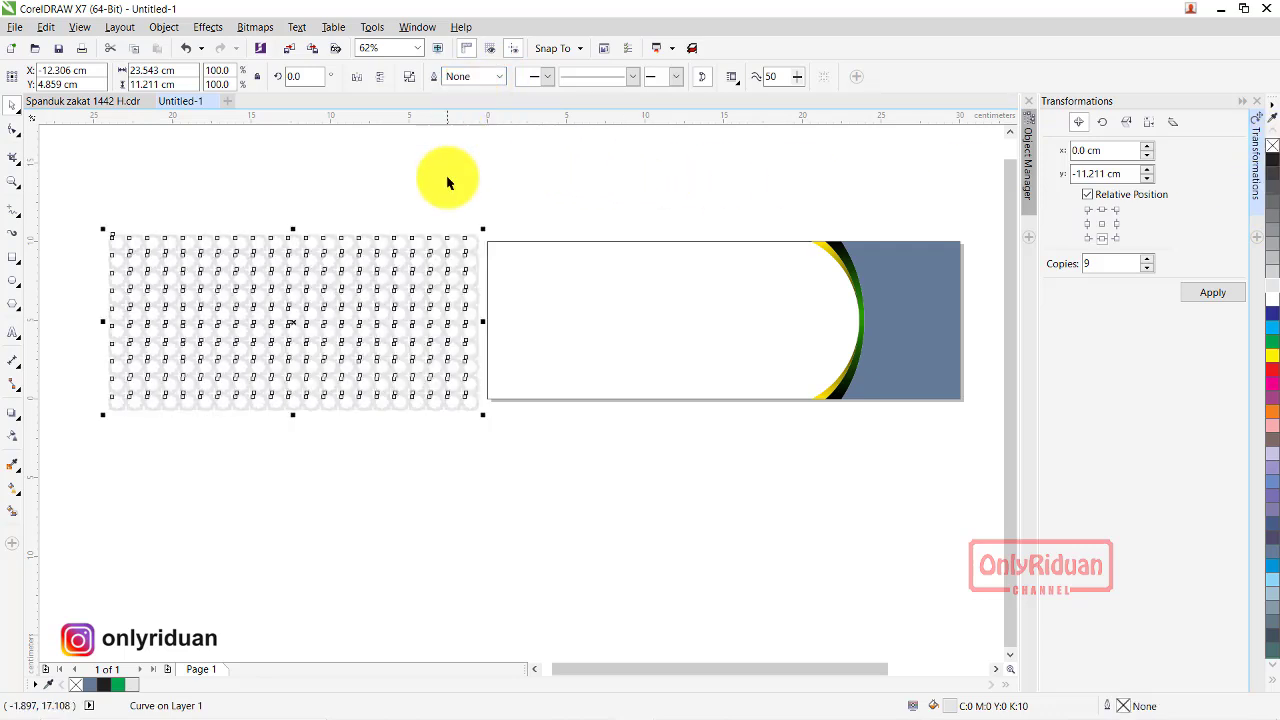
click(483, 362)
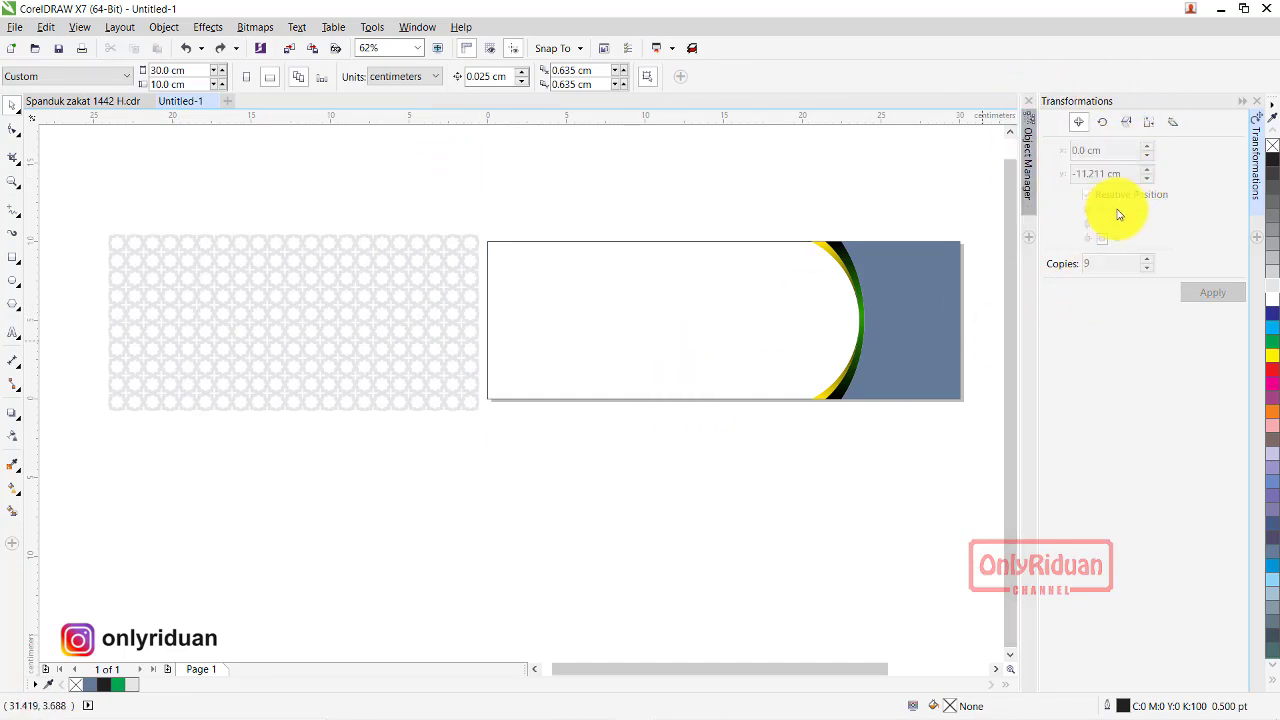
- Collapse the Transformations docker and PowerClip the grey pattern inside the 30 × 10 cm page rectangle
click(1239, 103)
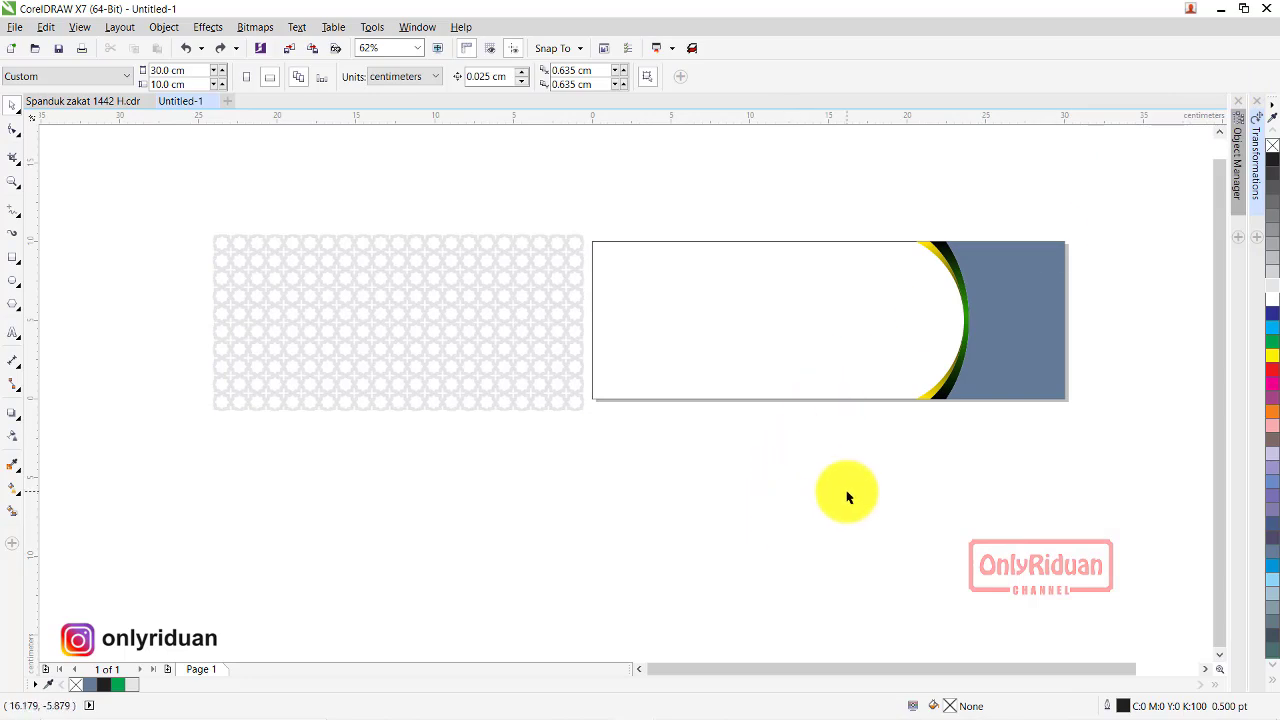
click(430, 338)
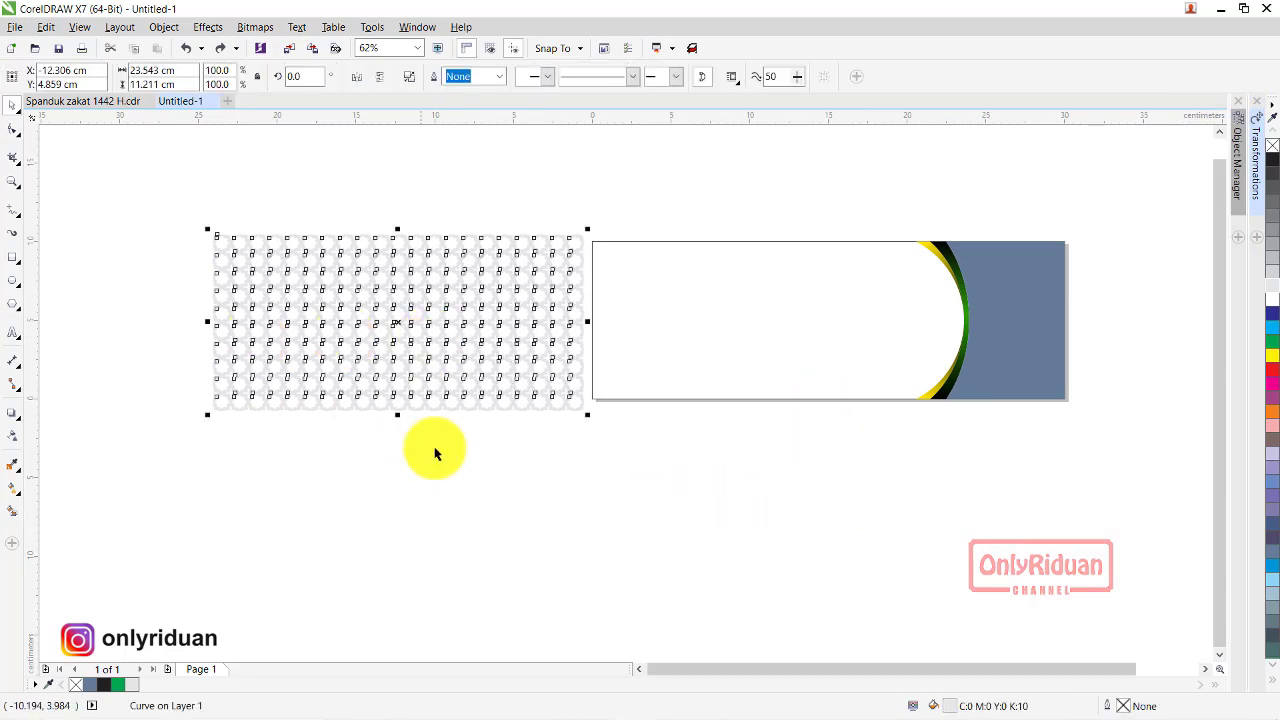
right_click(395, 321)
click(437, 331)
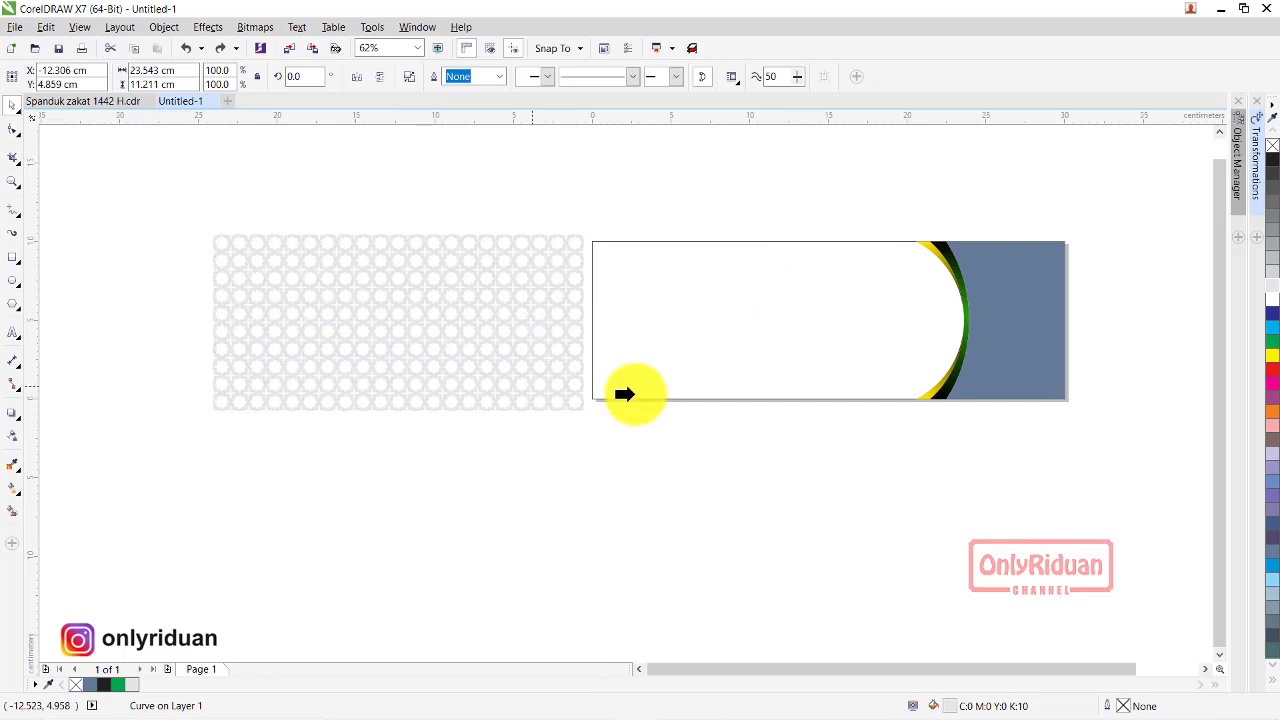
click(706, 317)
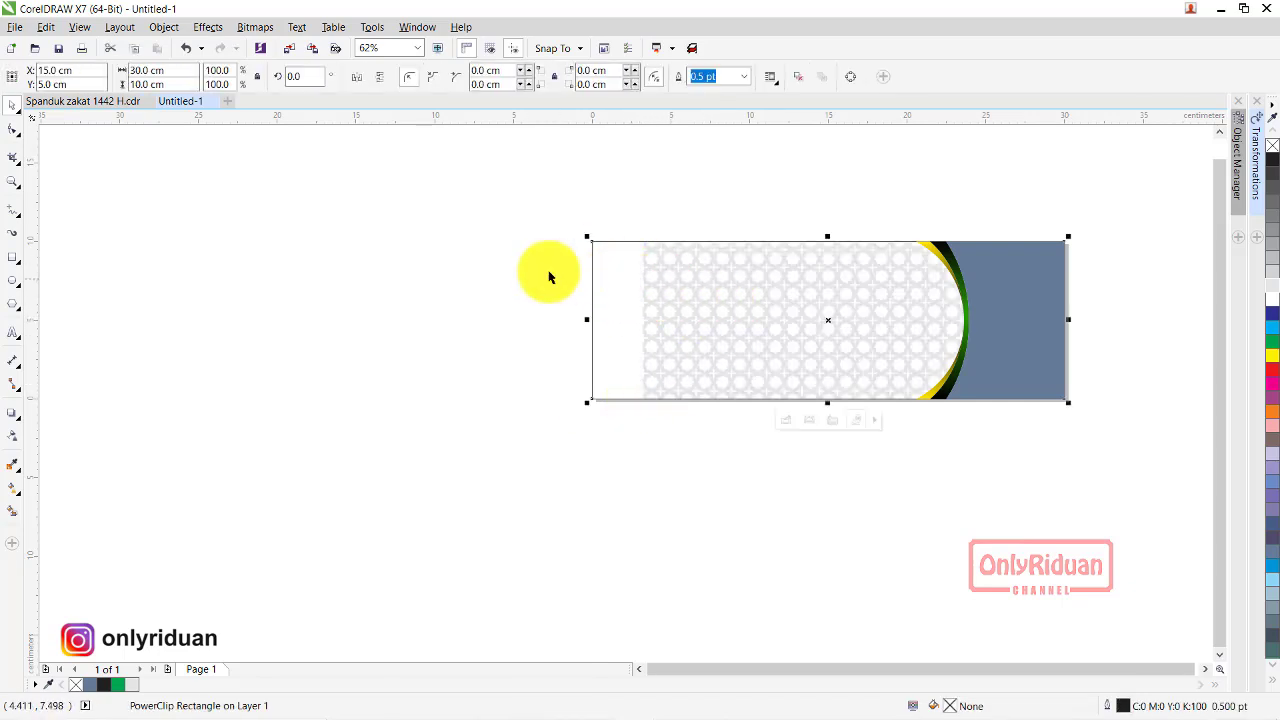
- Edit the PowerClip contents, shift the pattern to the page's left edge, and scale it to about 101.5%
right_click(725, 294)
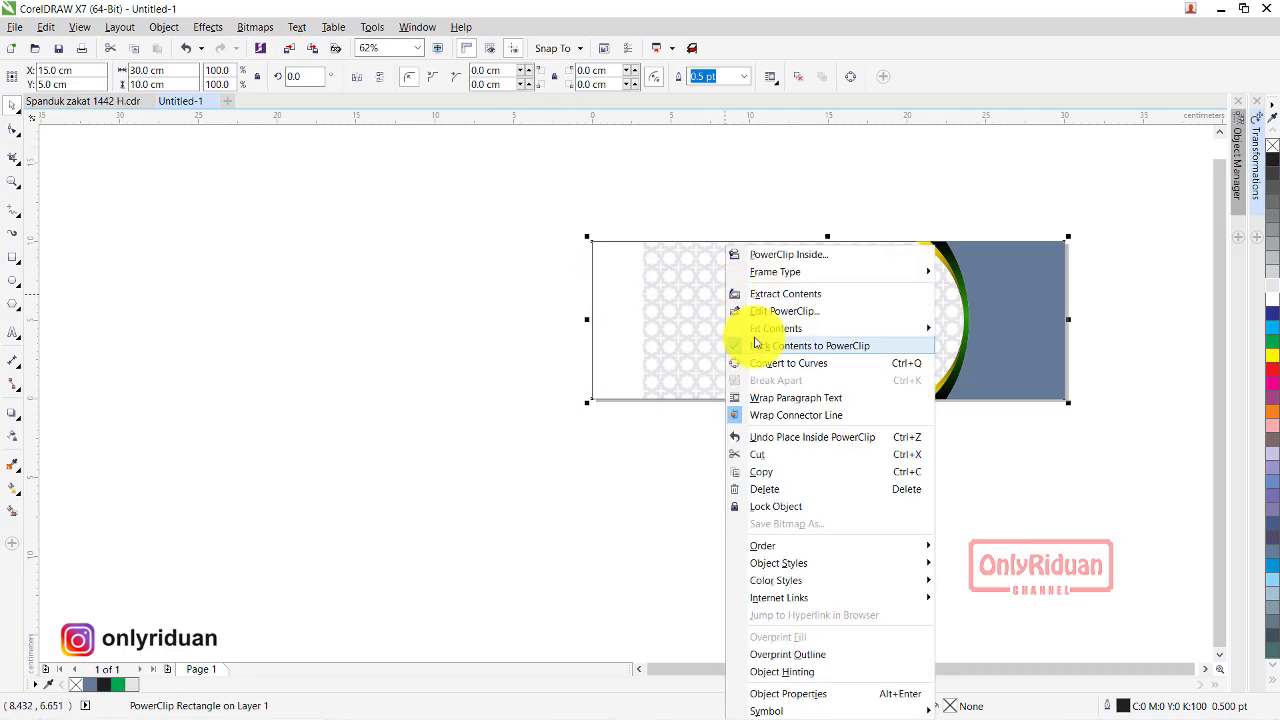
click(771, 311)
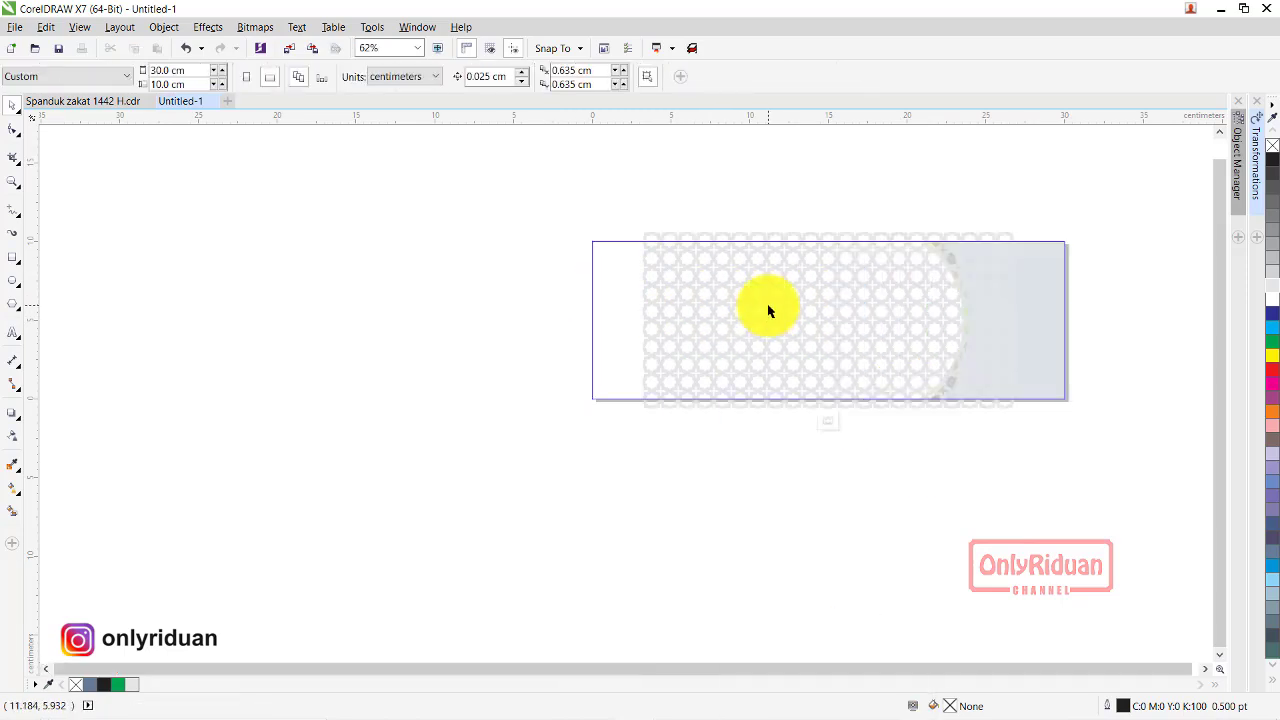
drag(768, 311, 714, 303)
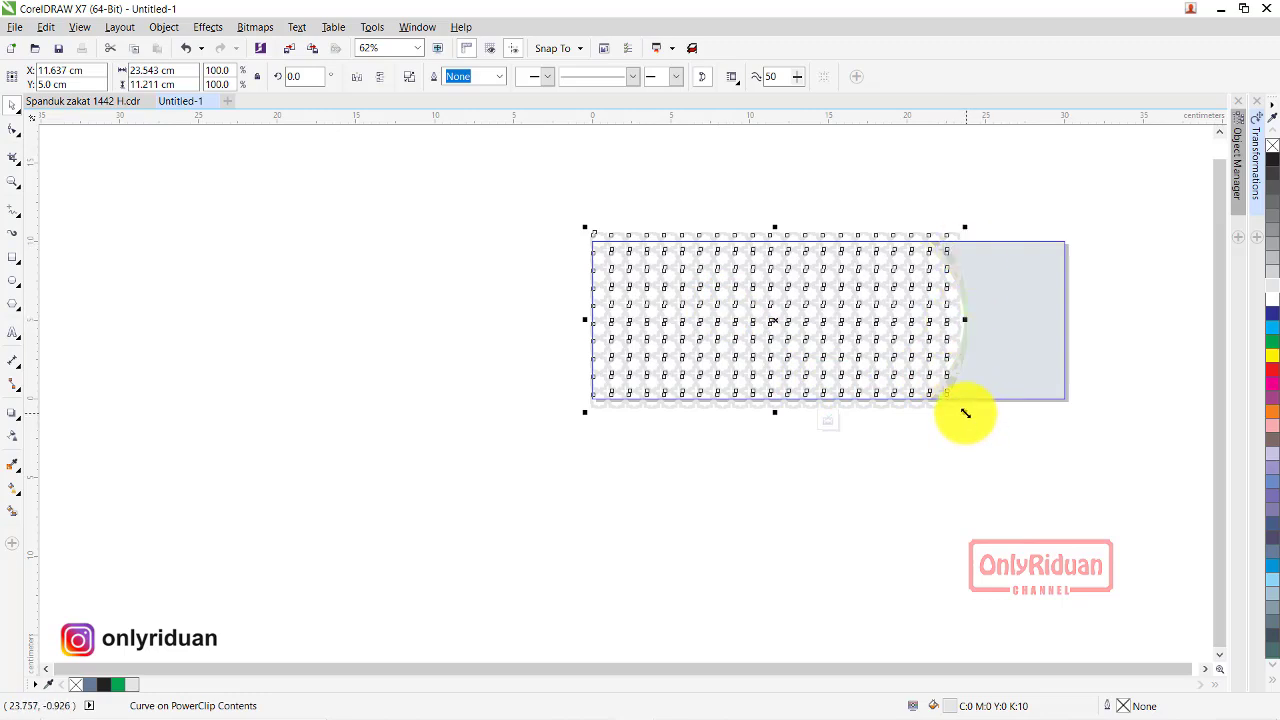
drag(967, 413, 971, 419)
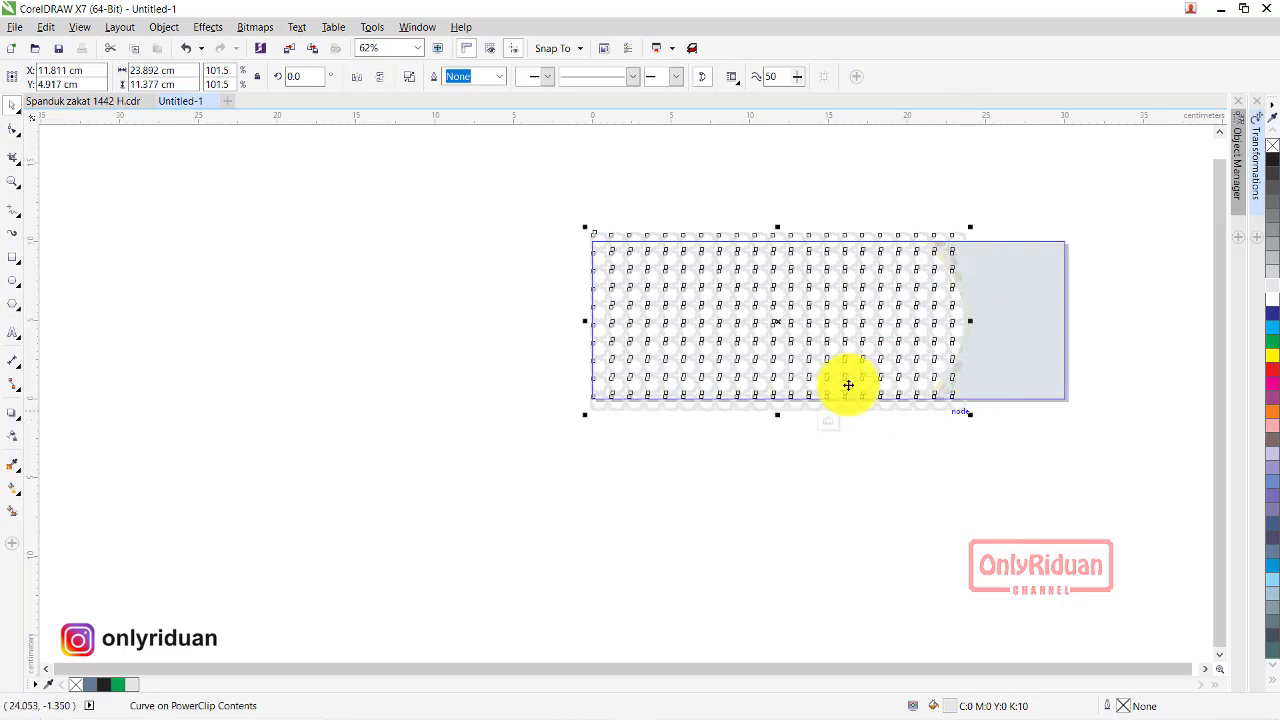
right_click(776, 321)
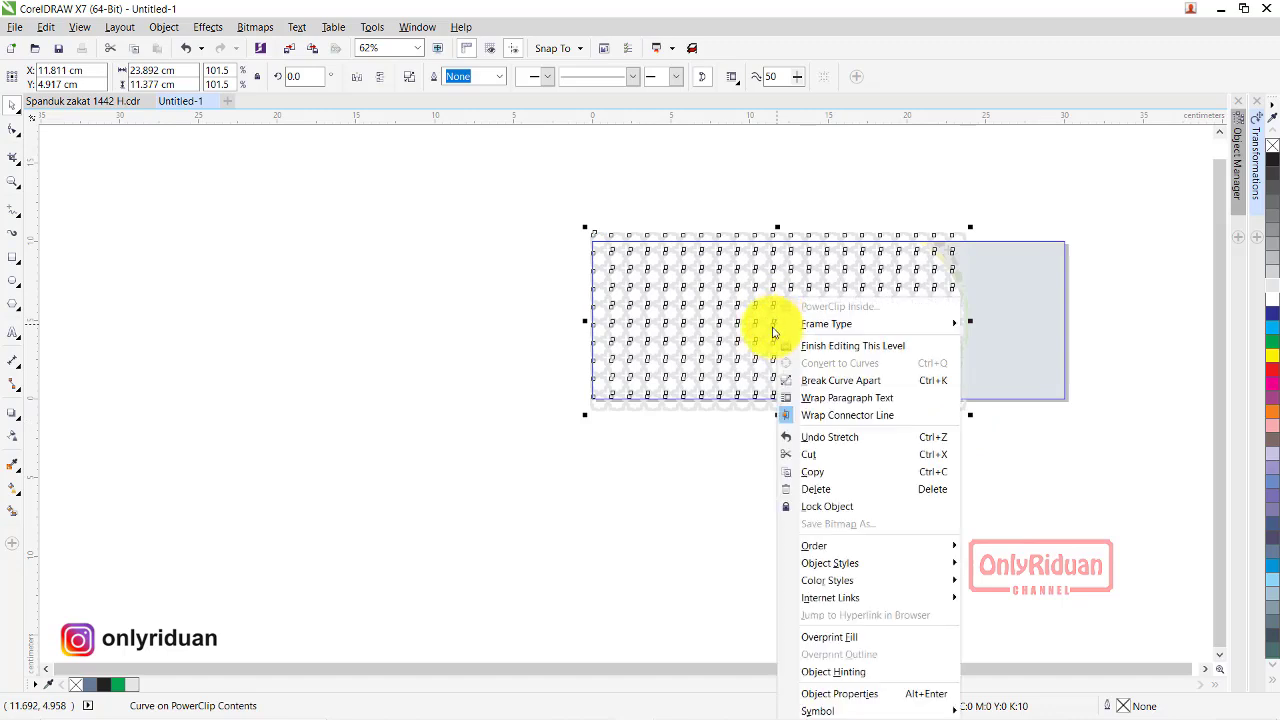
click(727, 527)
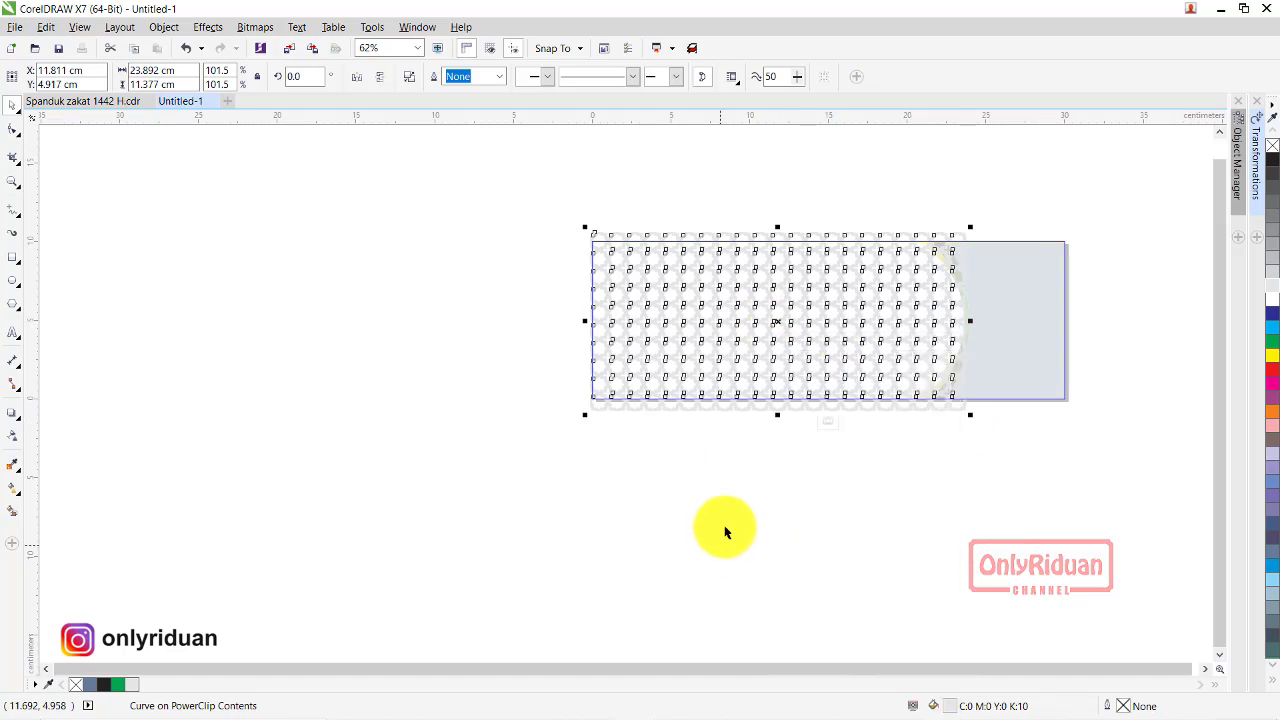
click(827, 427)
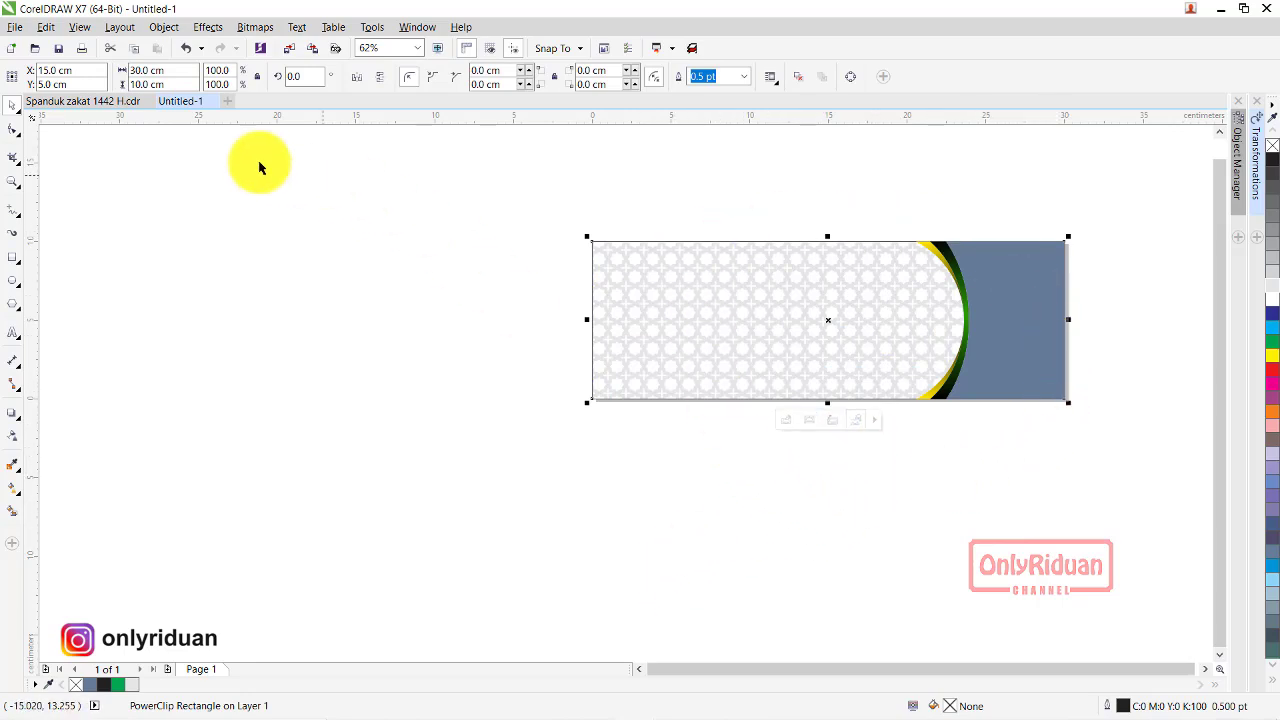
- Compare the patterned background with the finished banner in Spanduk zakat 1442 H.cdr
click(108, 103)
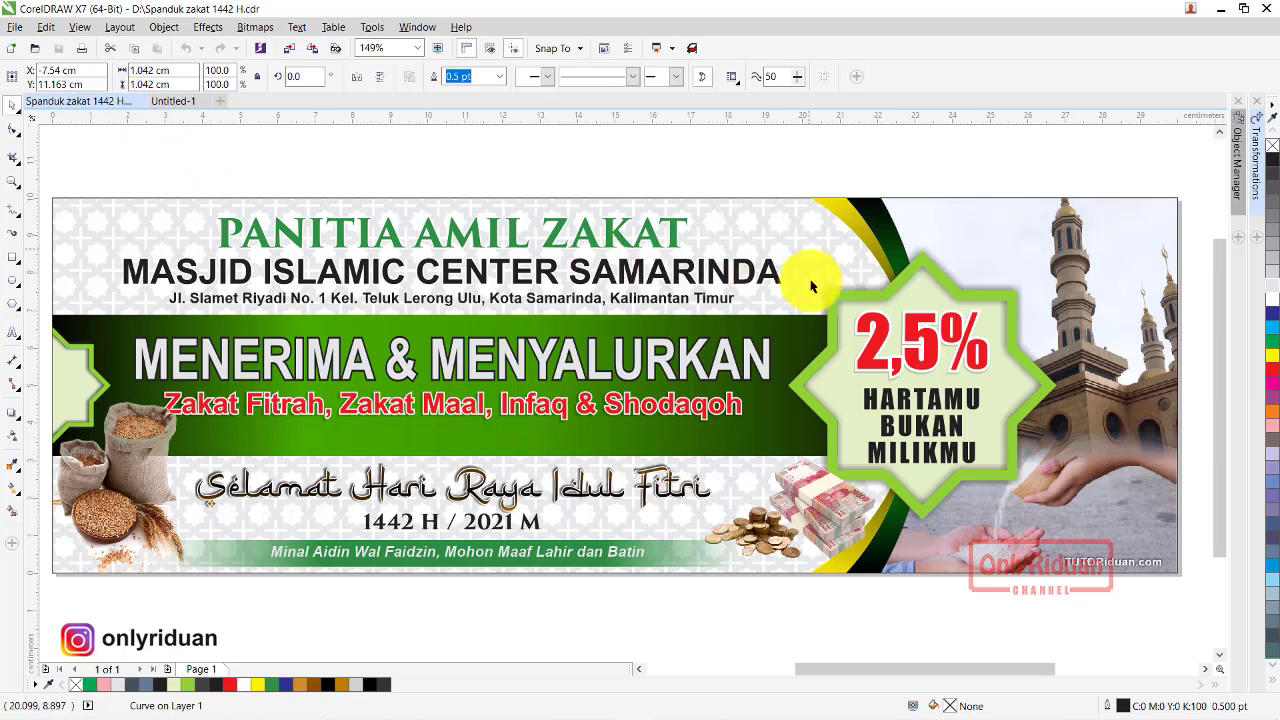
click(178, 101)
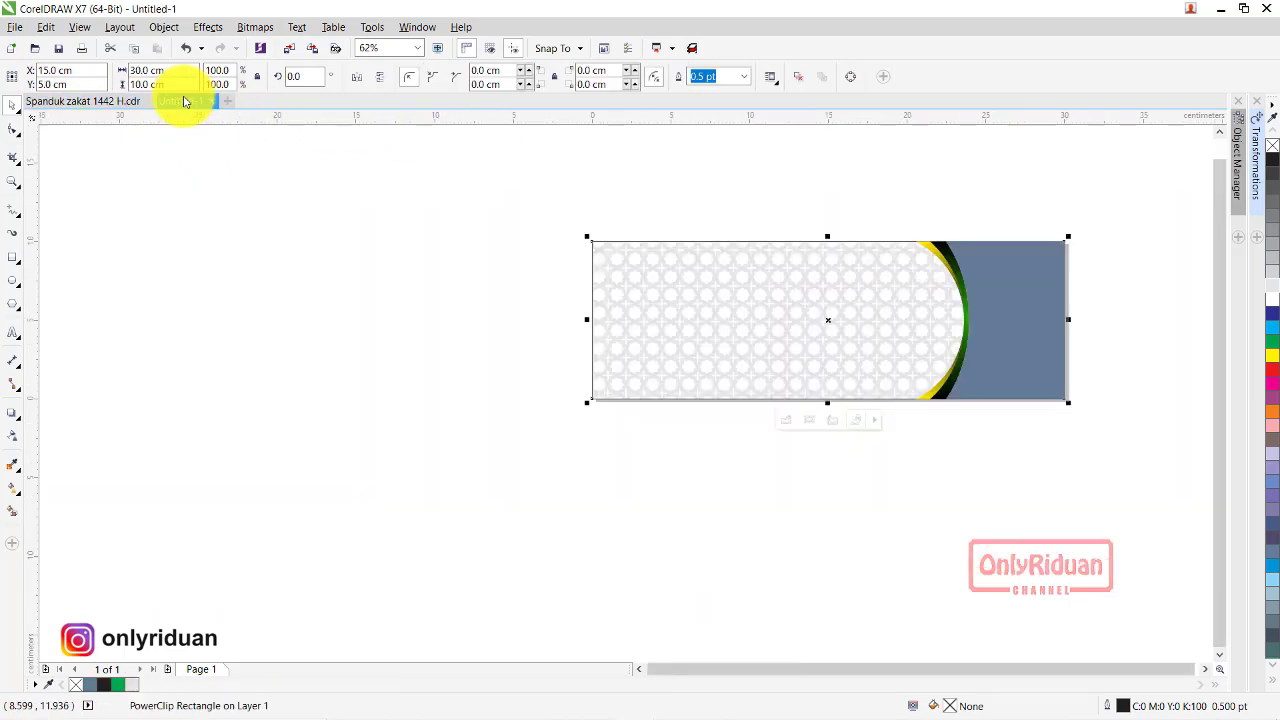
click(13, 184)
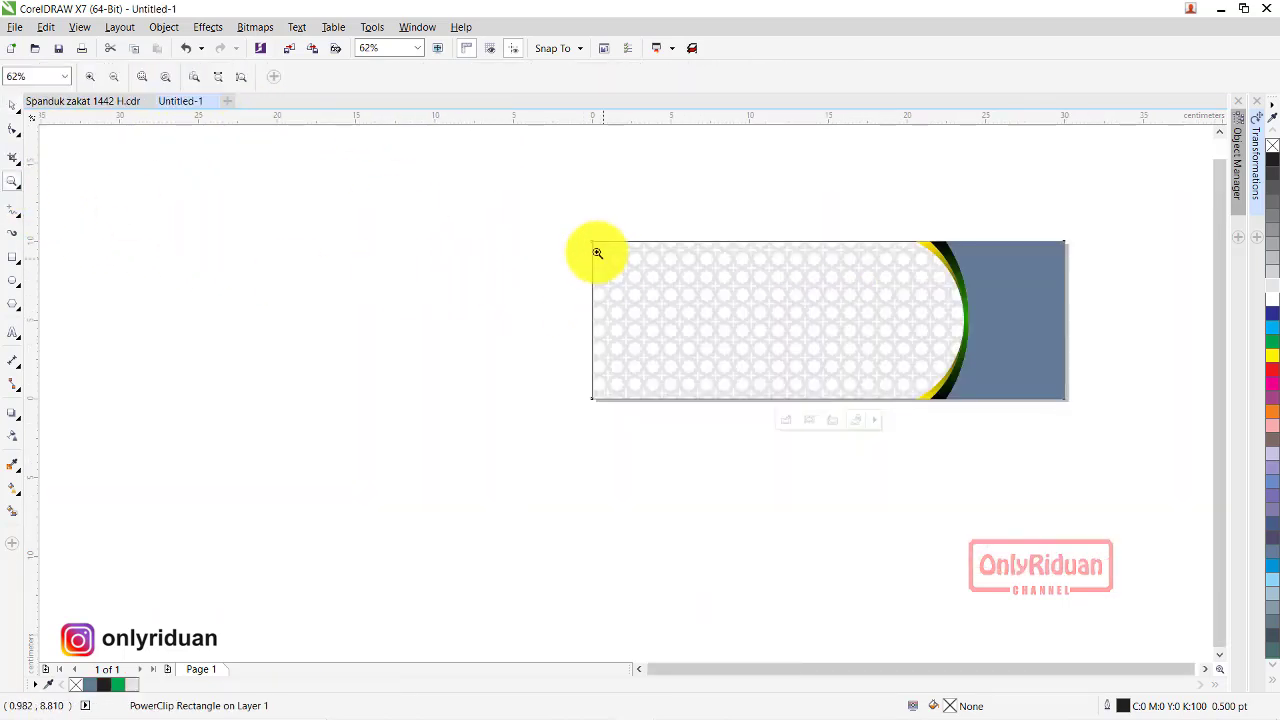
drag(577, 228, 1087, 411)
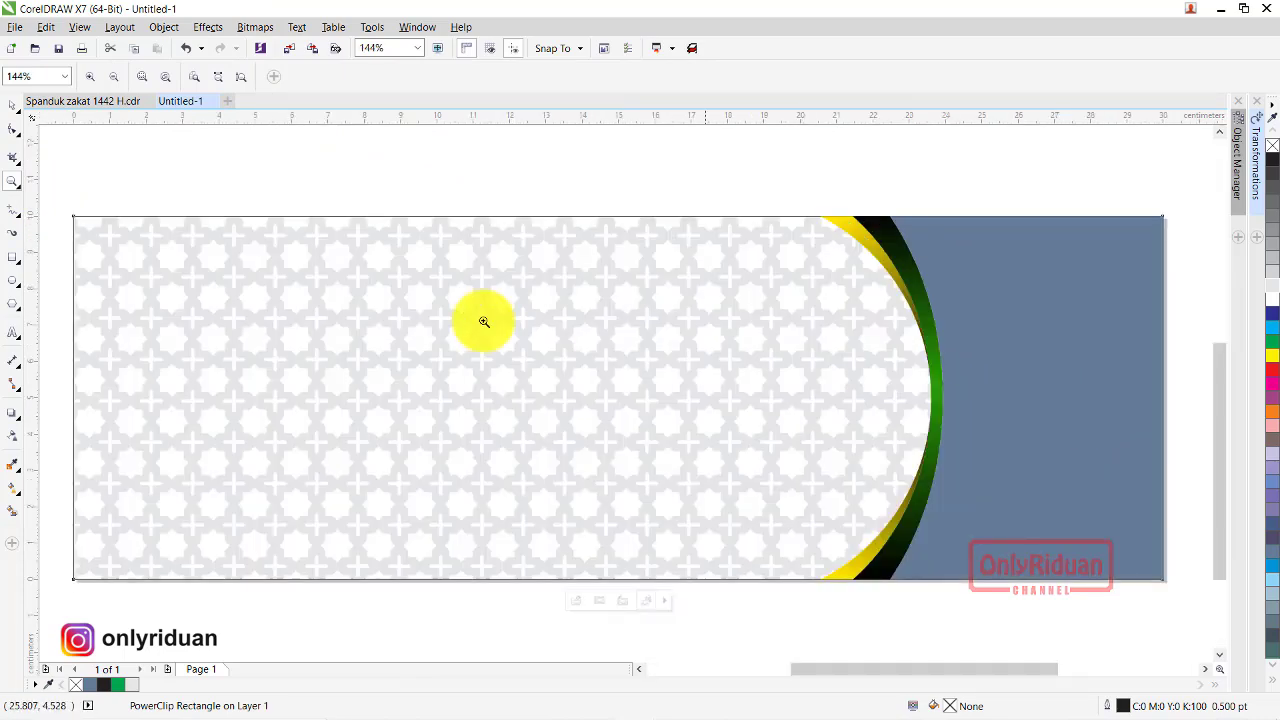
click(12, 104)
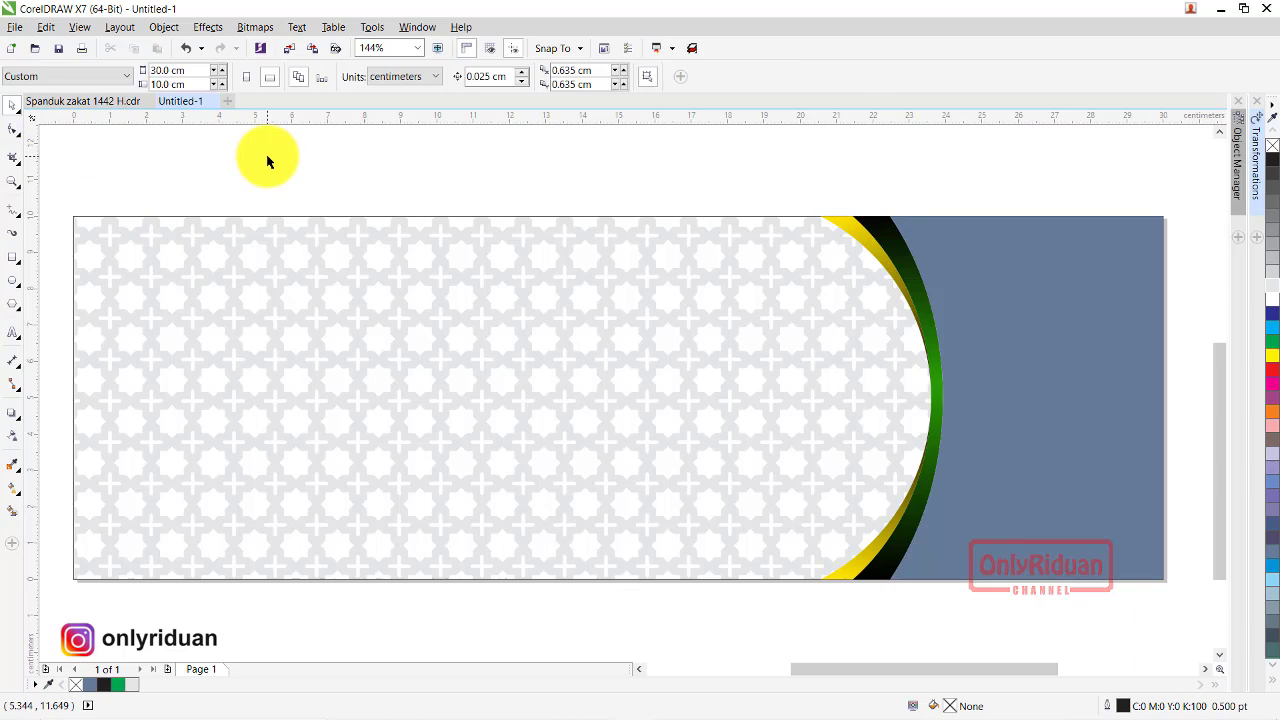
click(80, 104)
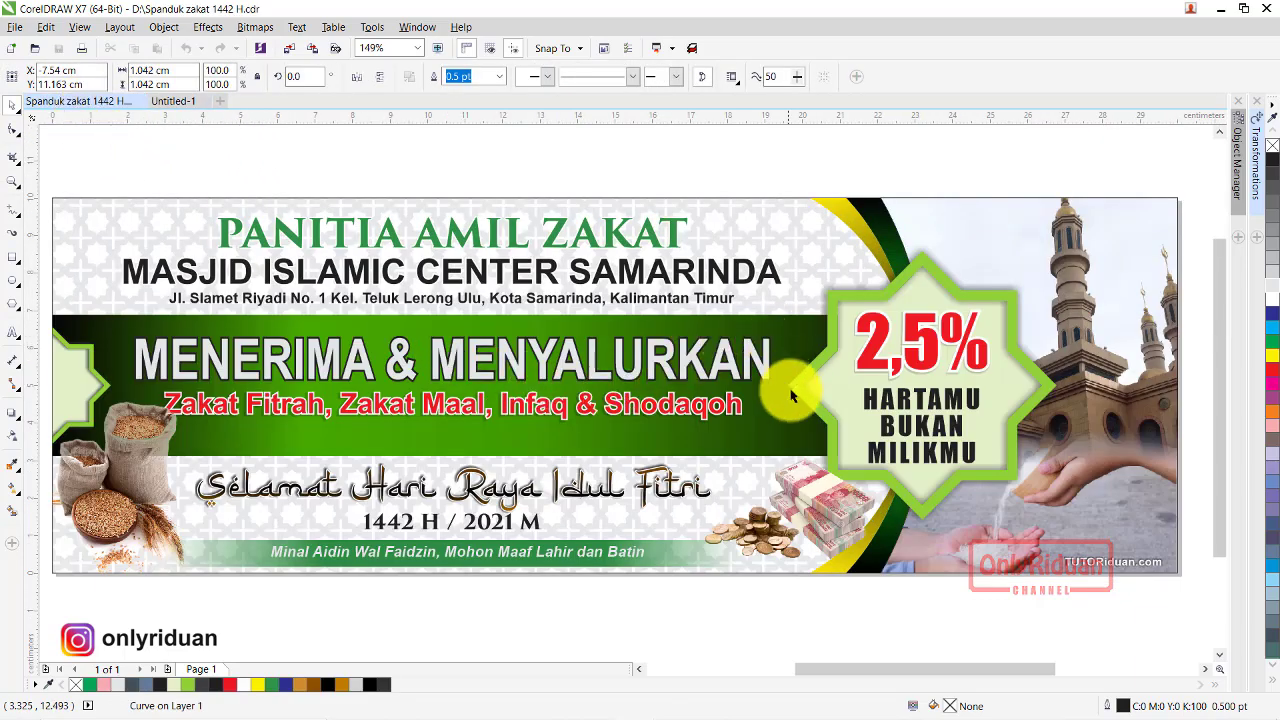
click(180, 102)
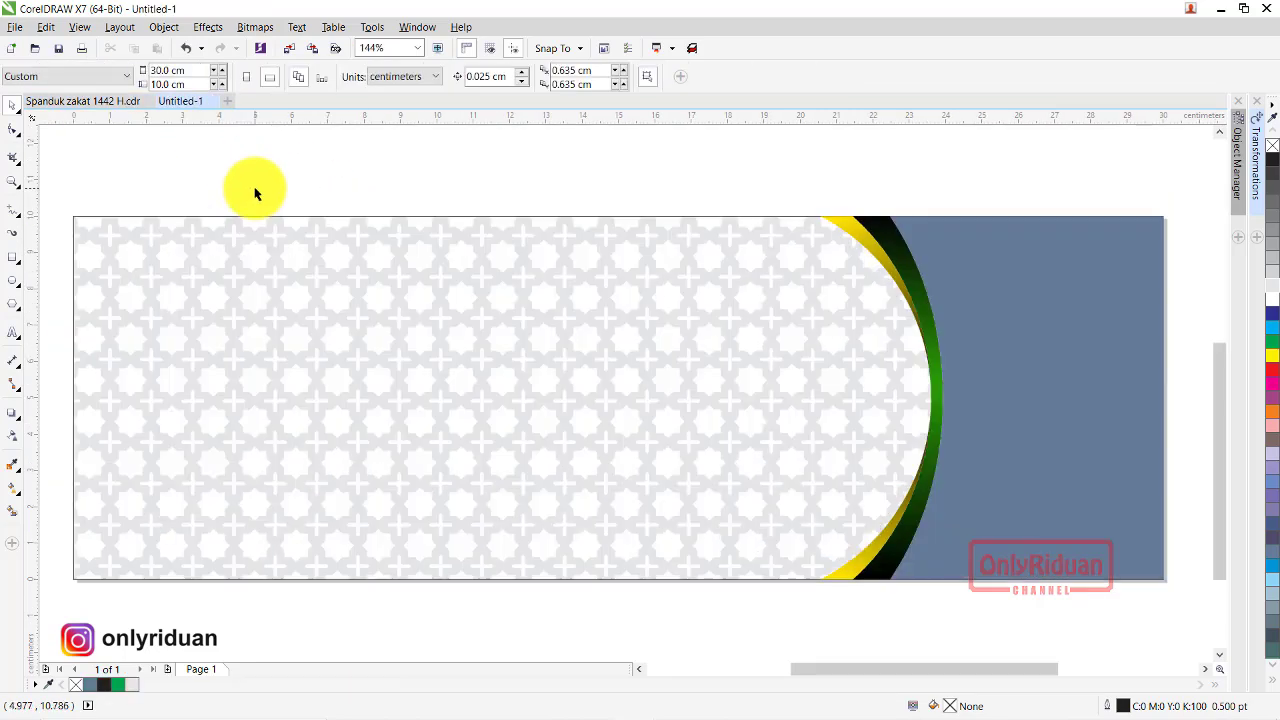
- Draw a band rectangle about 24.1 × 3.3 cm from the page's left edge across the pattern and apply a linear fountain fill
click(14, 259)
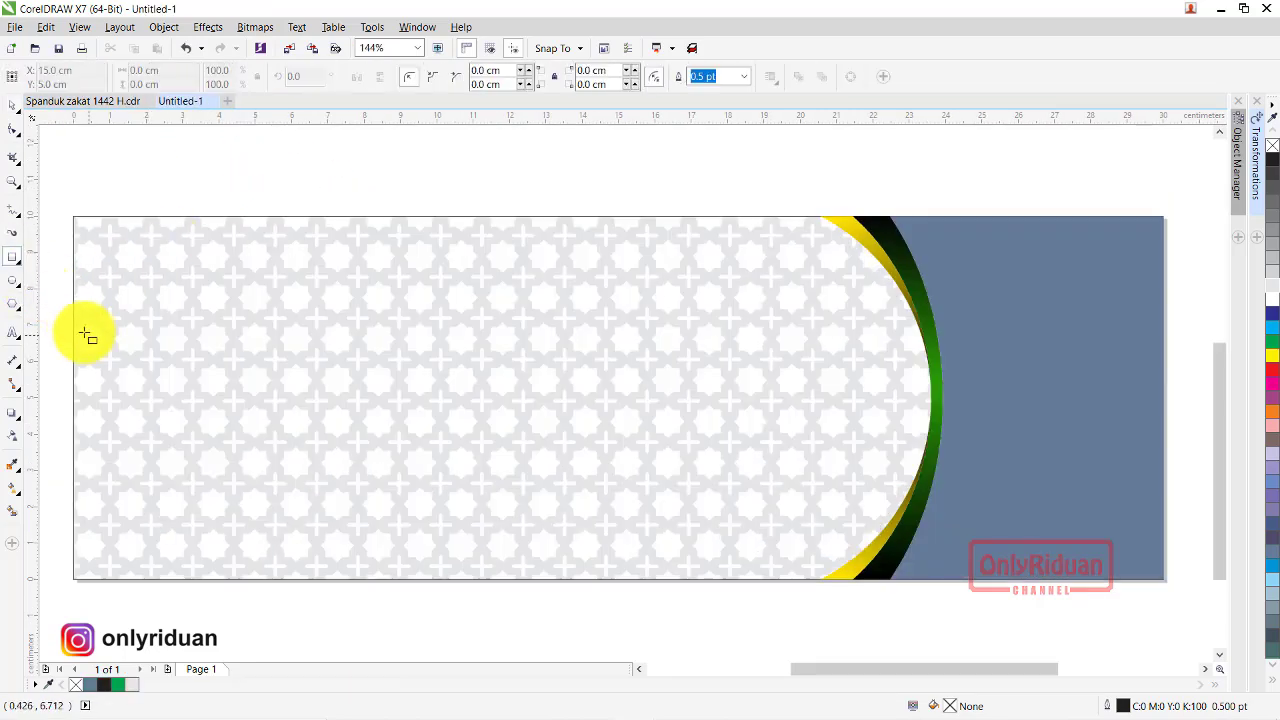
drag(74, 318, 945, 436)
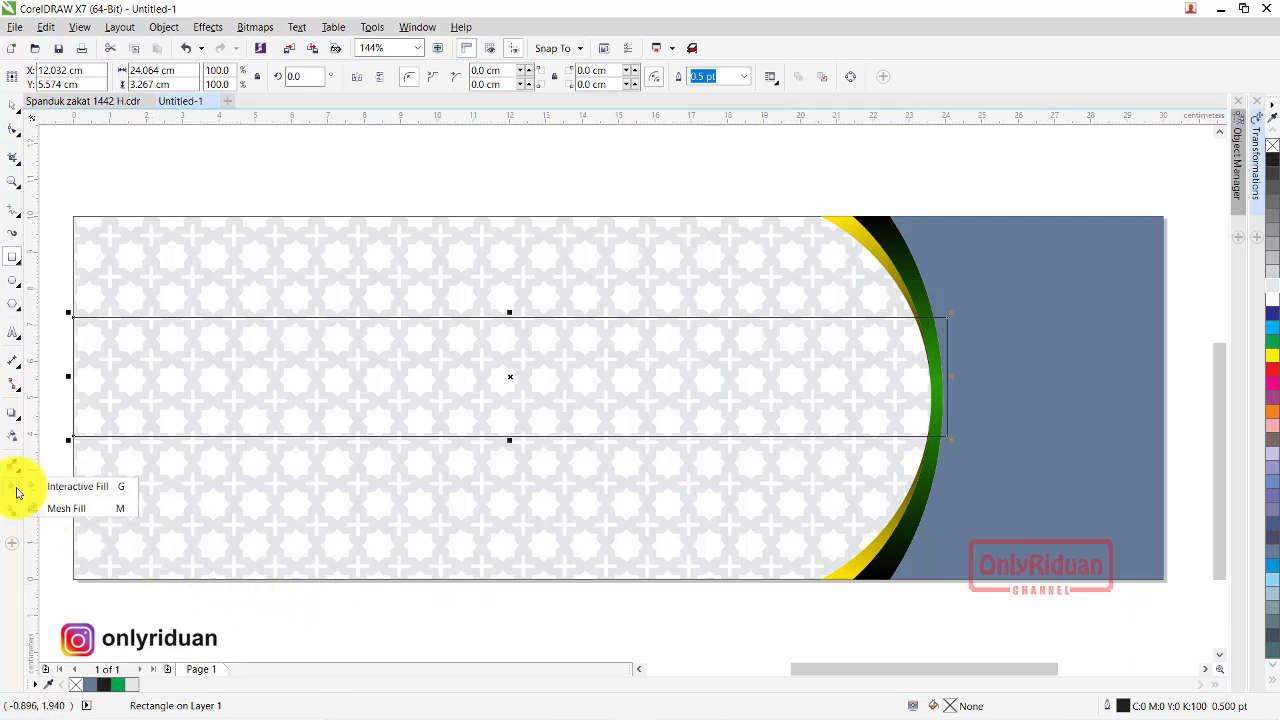
click(58, 488)
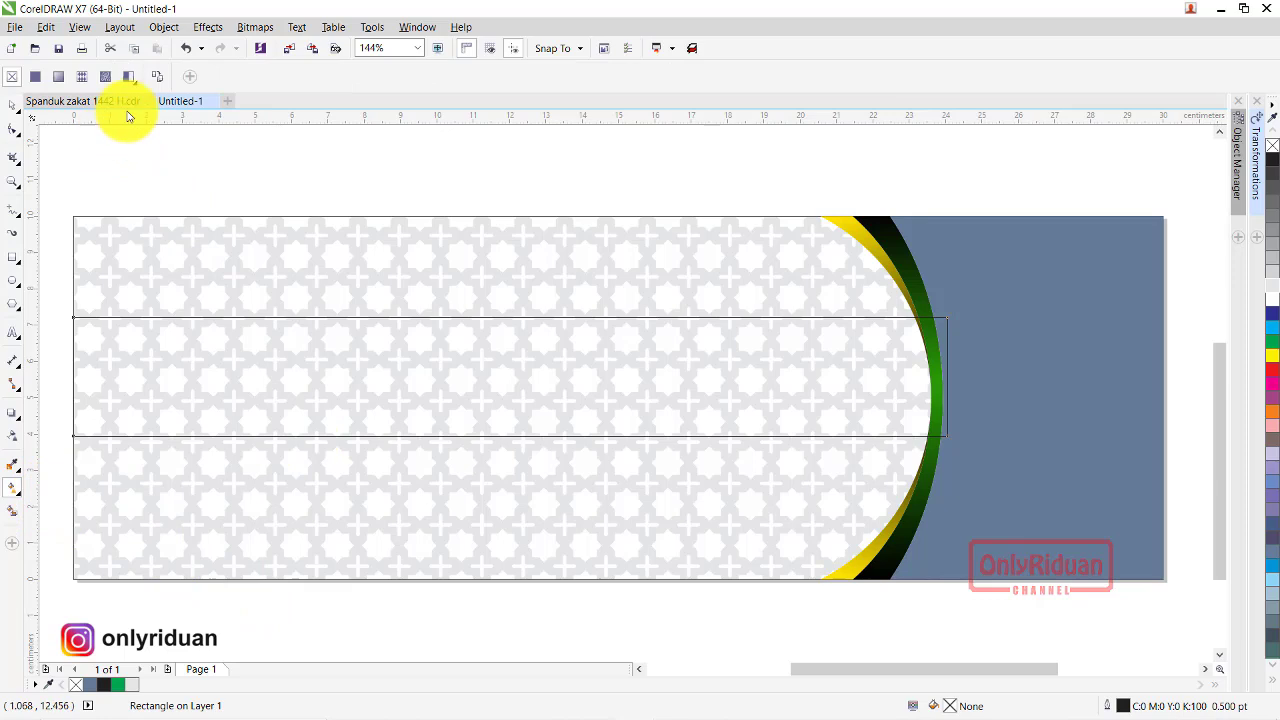
click(58, 79)
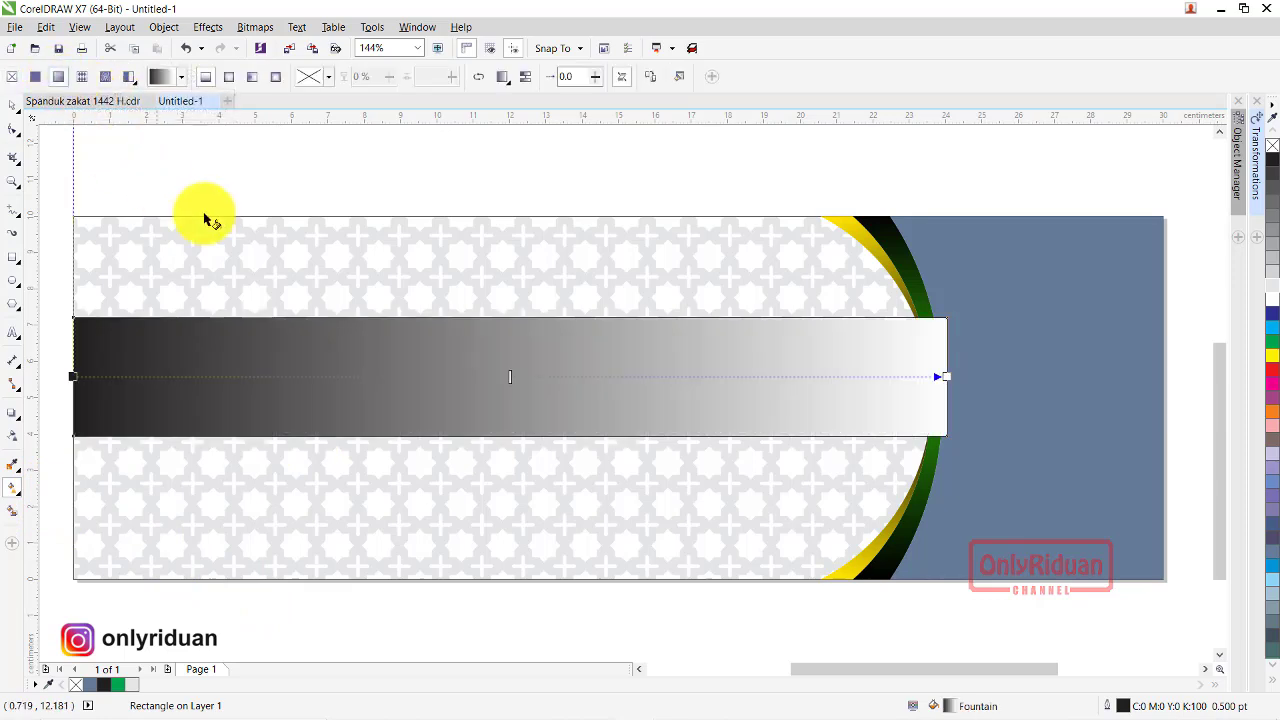
- Set both end colours of the band's fountain fill to rich black, C75 M68 Y65 K90
click(72, 376)
click(66, 400)
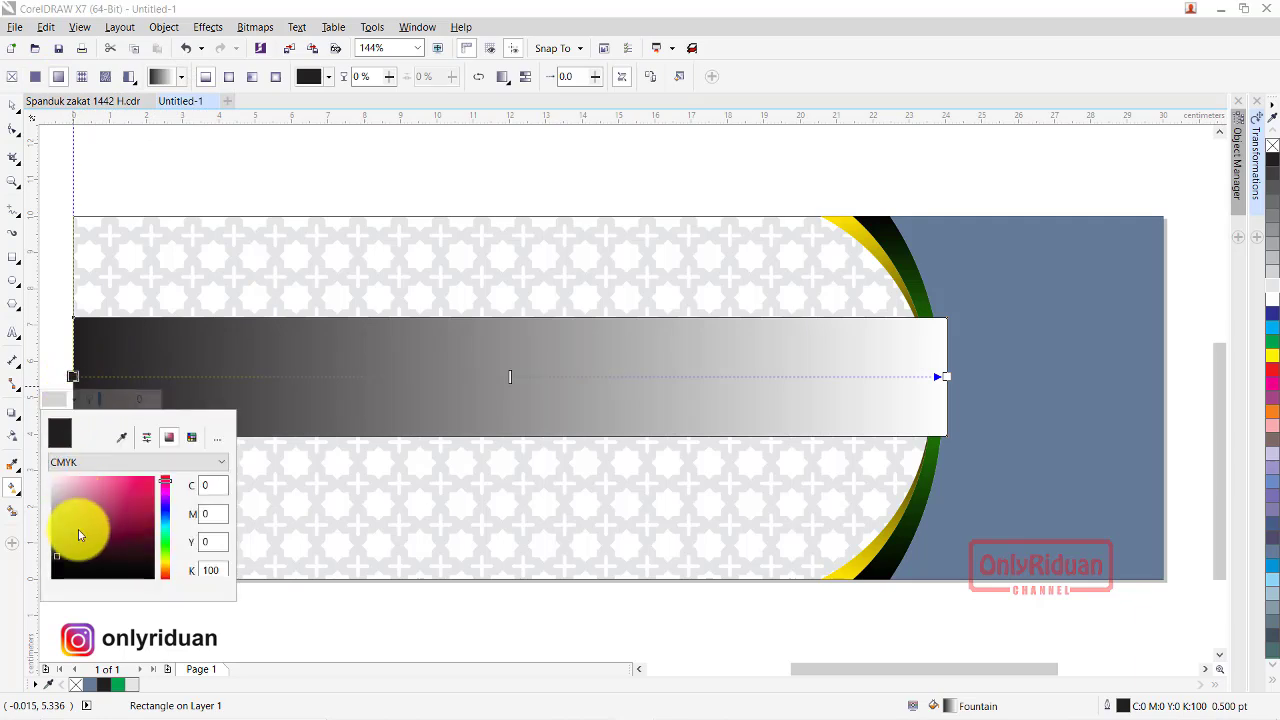
drag(59, 559, 200, 595)
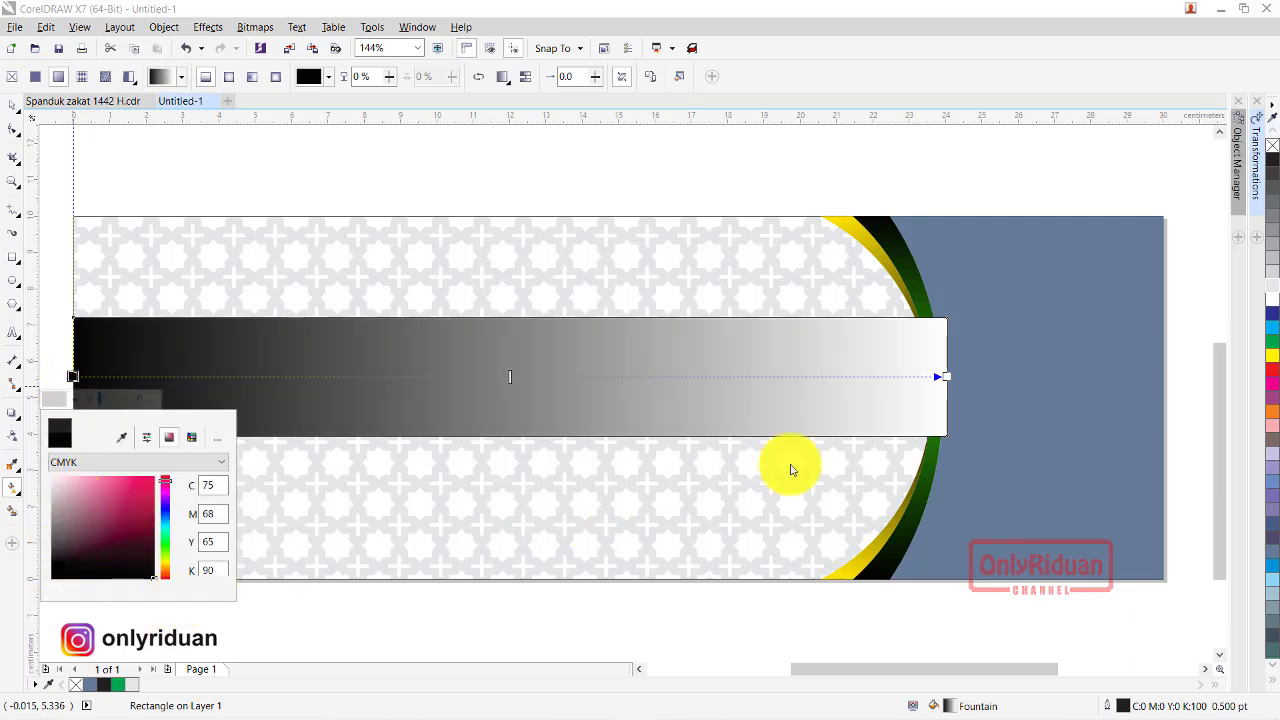
click(944, 377)
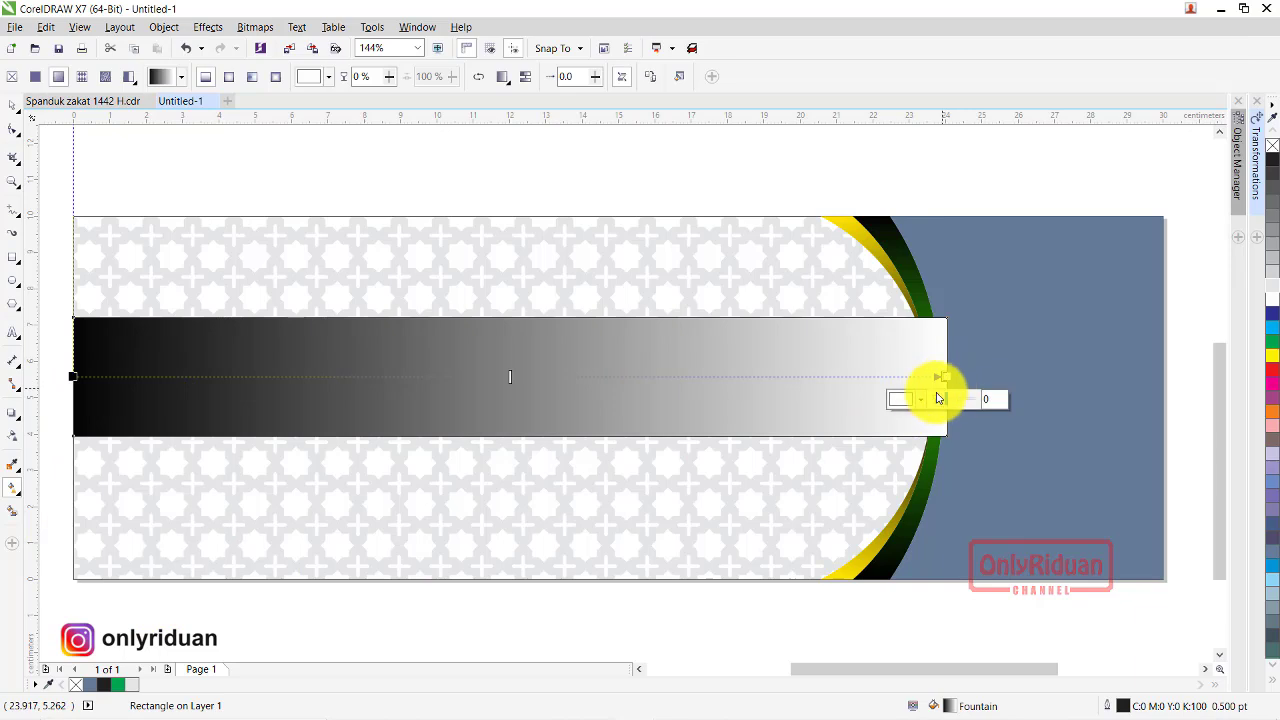
click(924, 400)
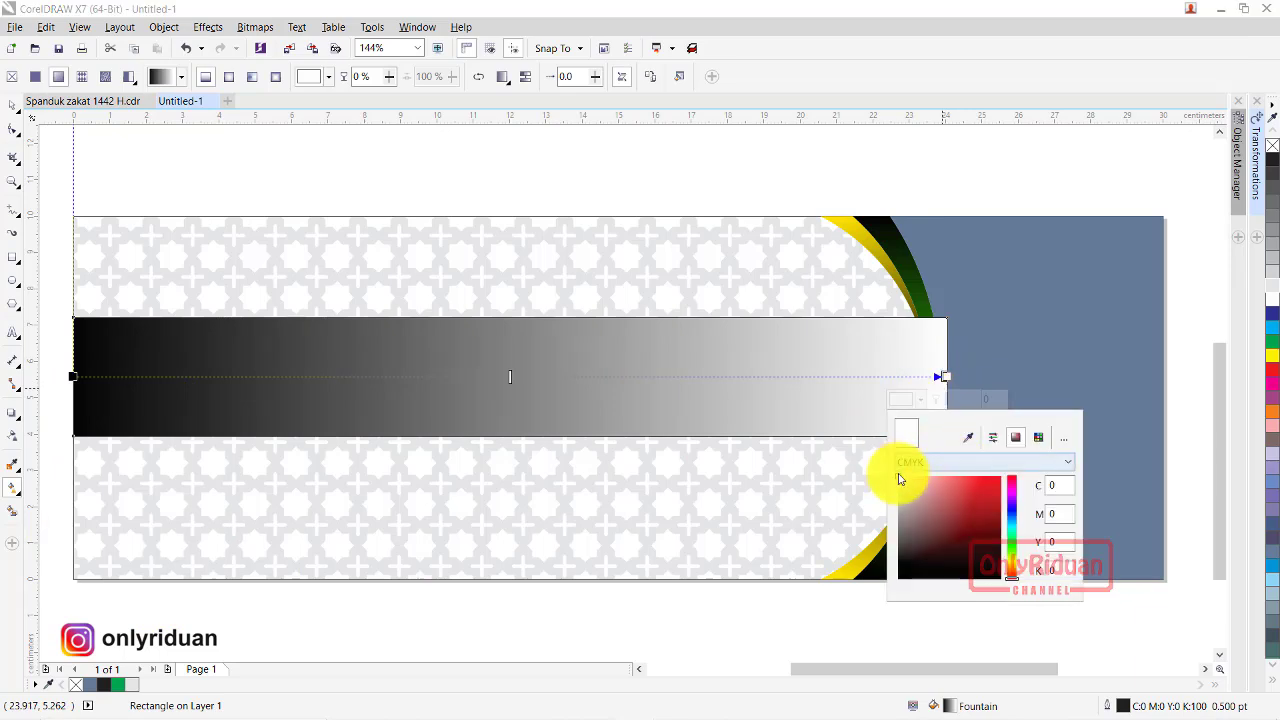
drag(986, 563, 998, 580)
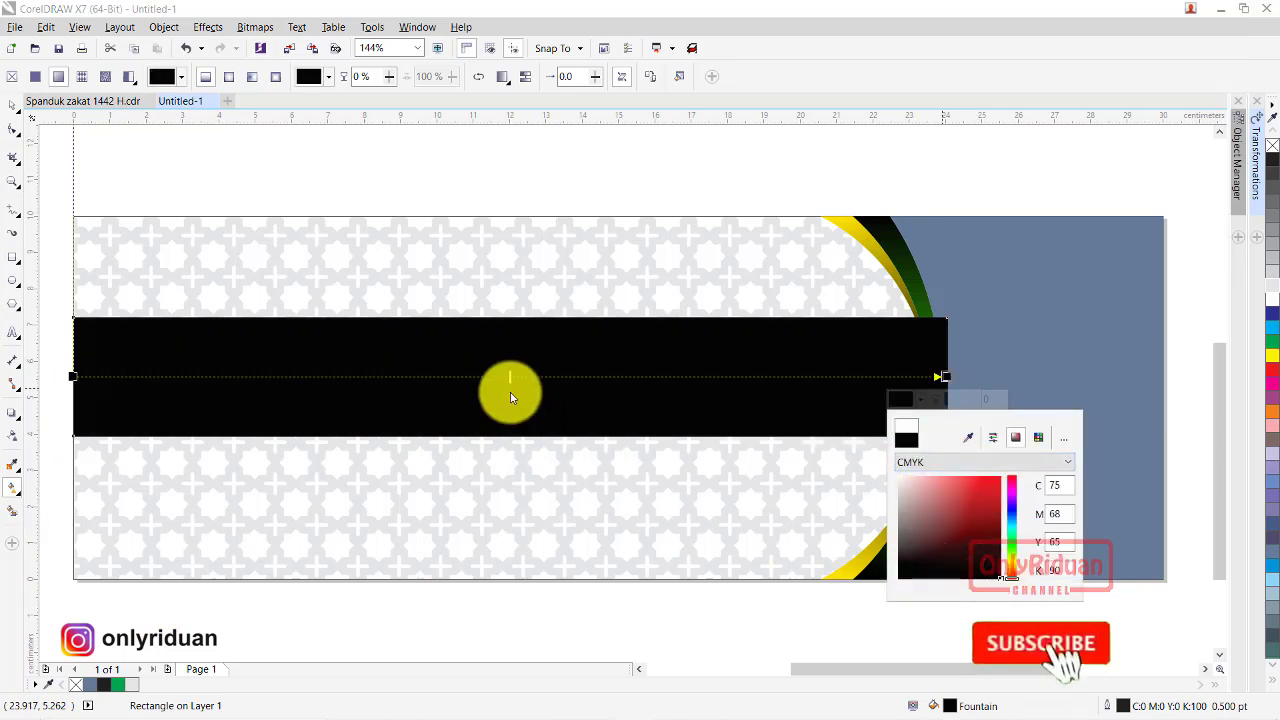
click(494, 376)
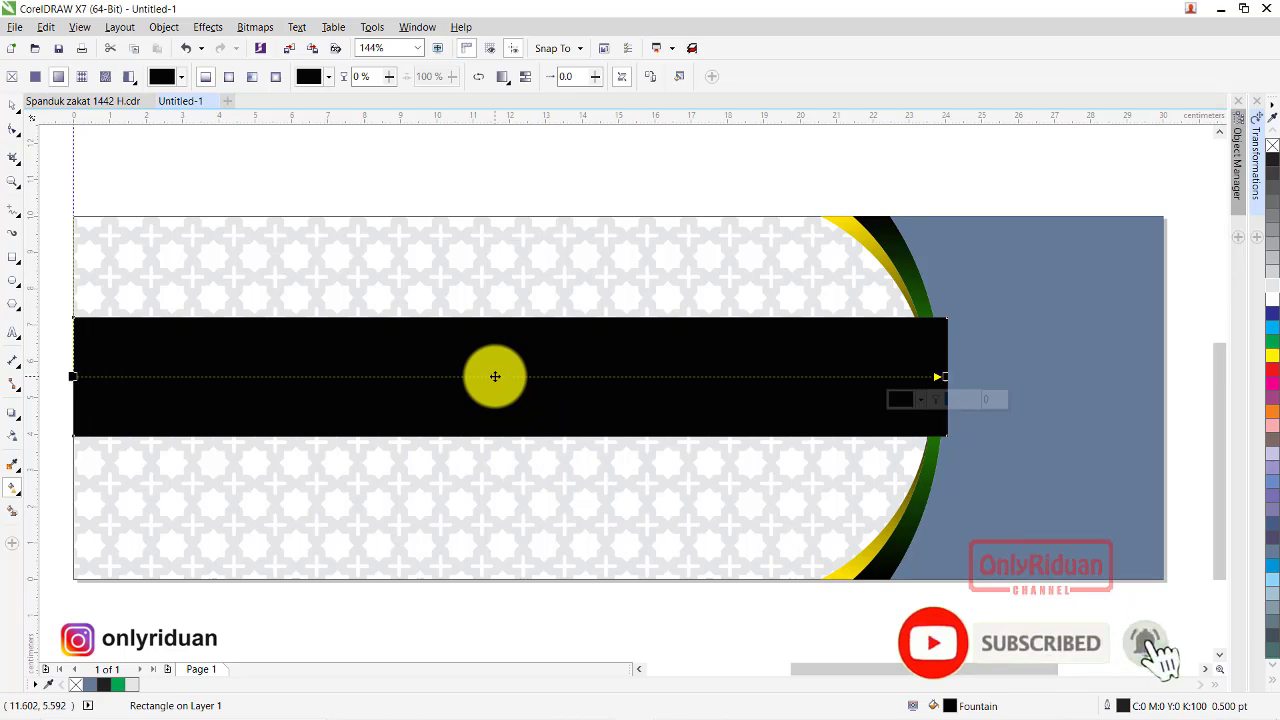
- Add a colour node at about 48% along the band's fountain fill and set it to green #34C200
double_click(494, 376)
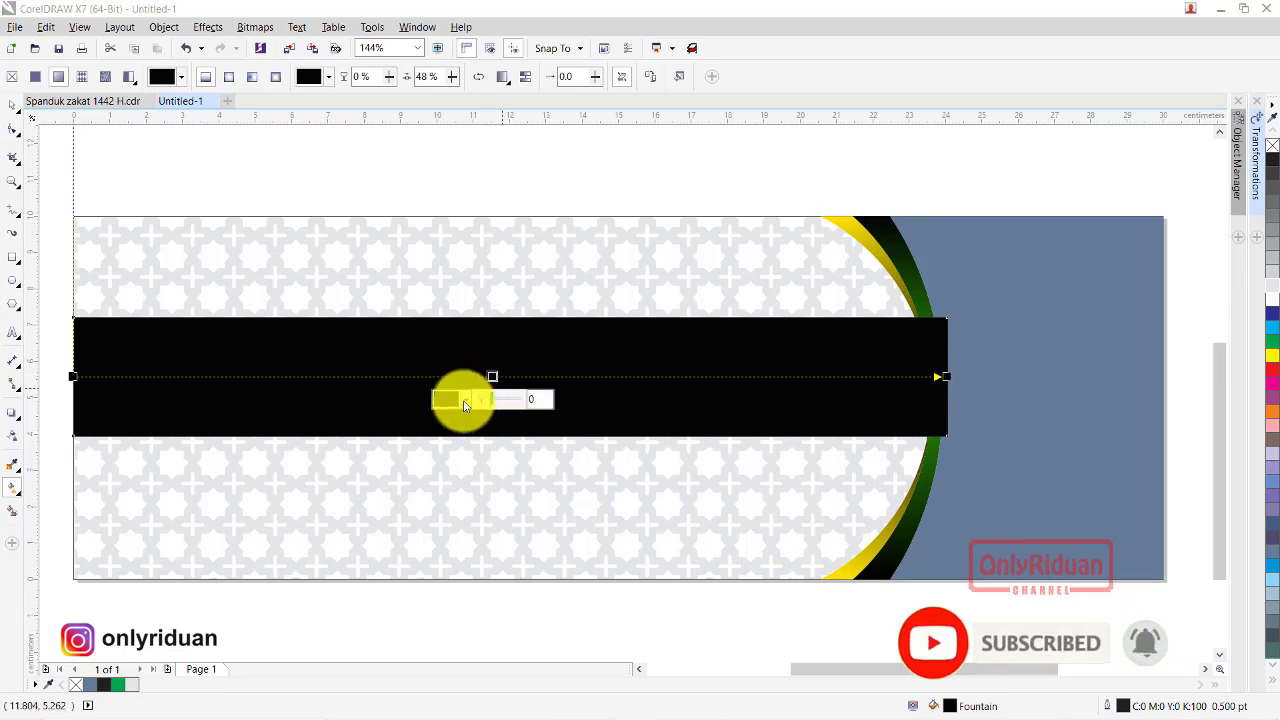
click(463, 403)
click(558, 560)
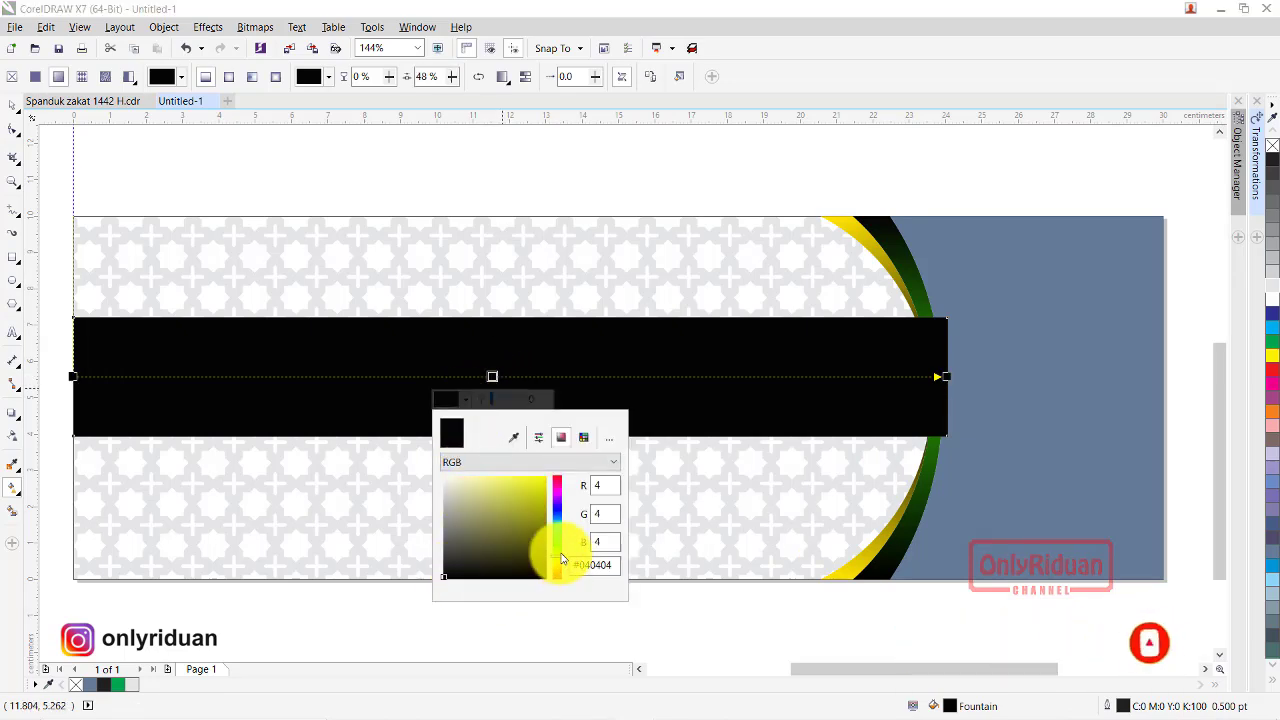
drag(561, 556, 562, 551)
click(546, 516)
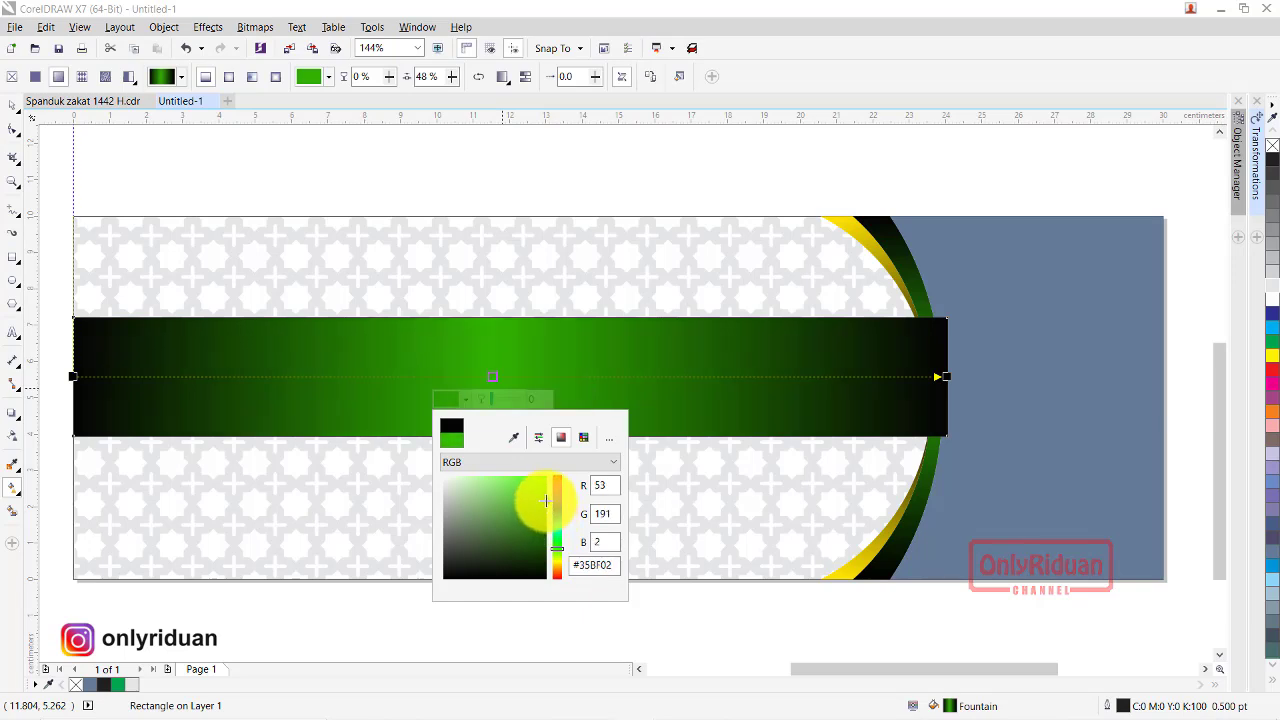
drag(546, 501, 546, 501)
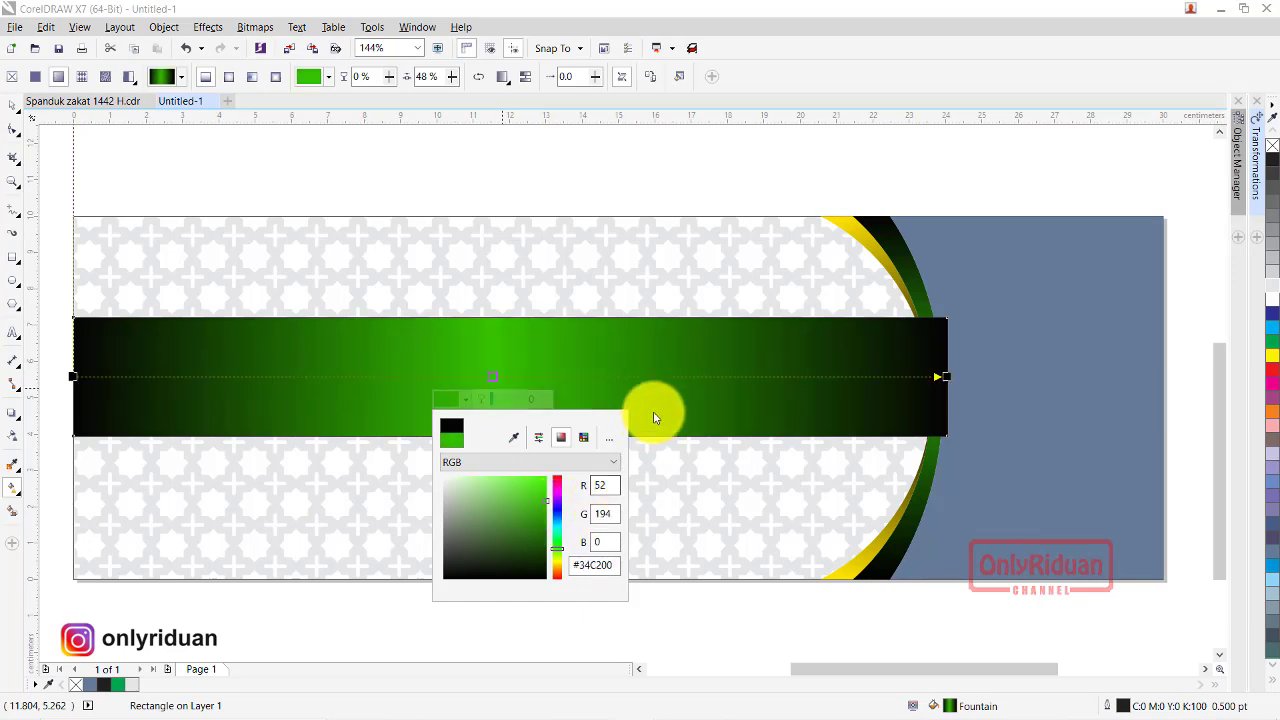
click(13, 104)
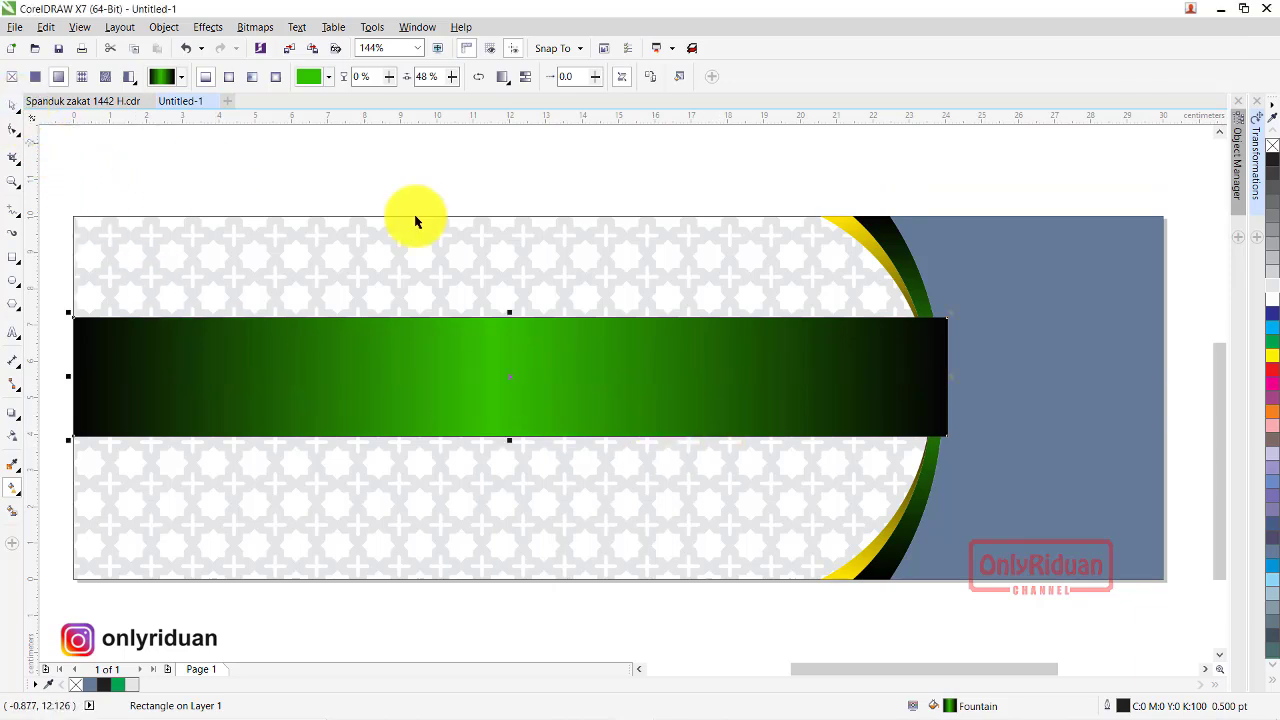
click(795, 230)
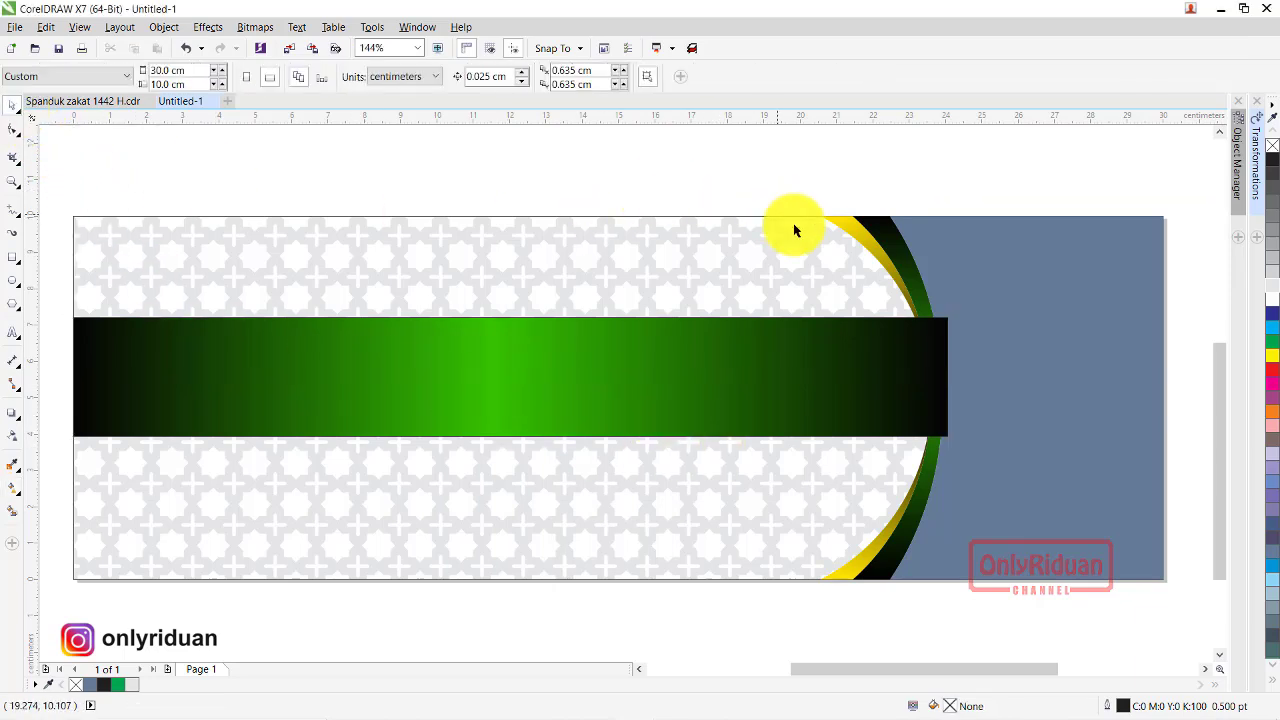
- Bring the three curved yellow and black-green strips to the front of the page, above the gradient band
scroll(934, 250, down, 2)
drag(862, 202, 997, 471)
right_click(912, 251)
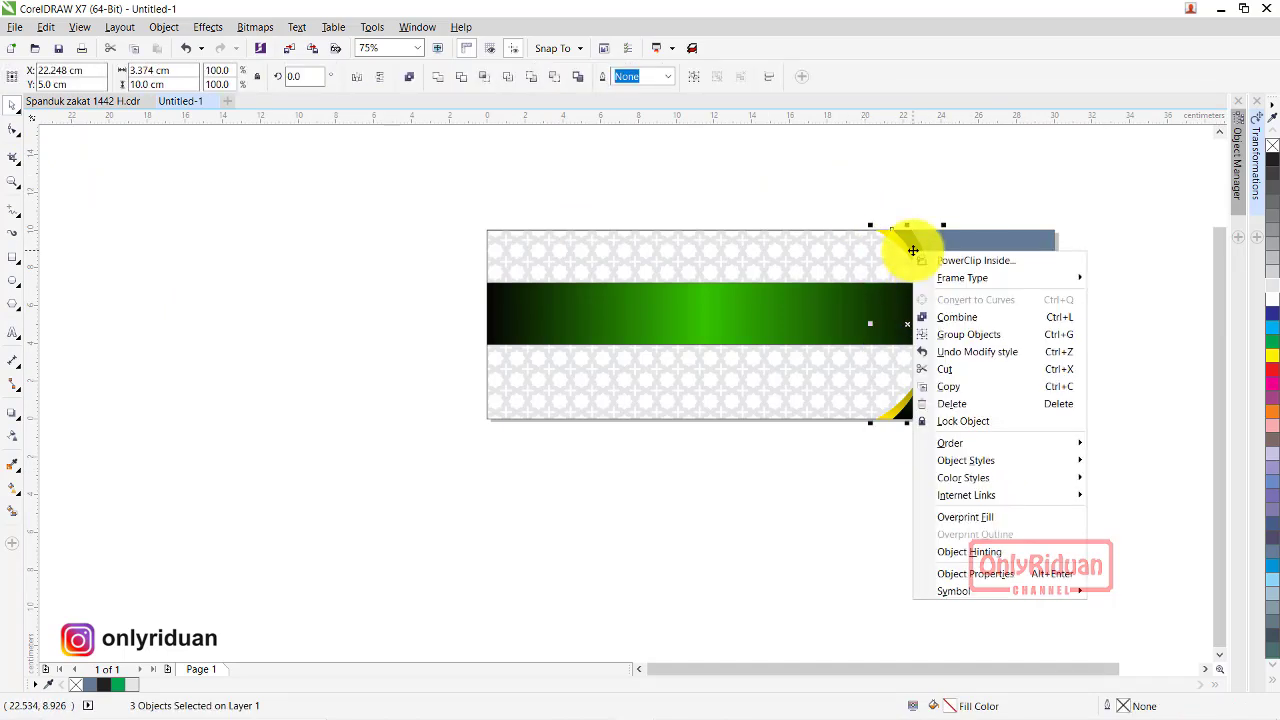
mouse_move(1014, 447)
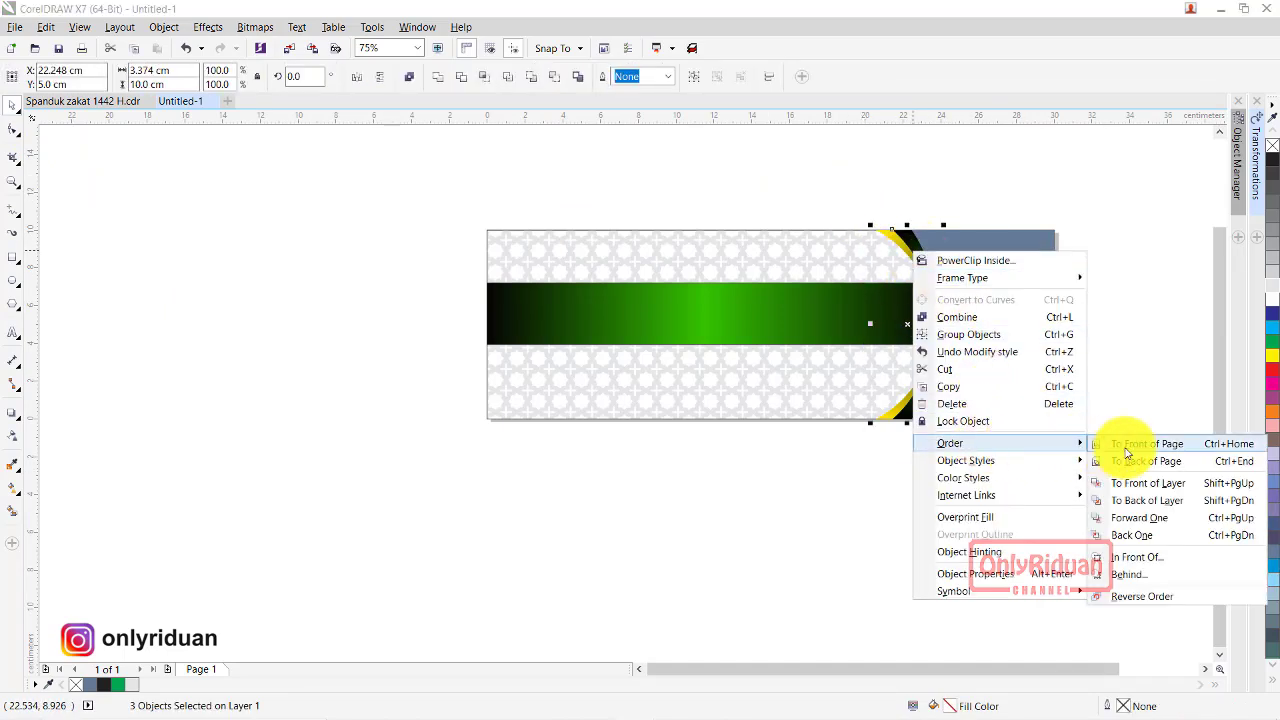
click(1140, 444)
click(967, 497)
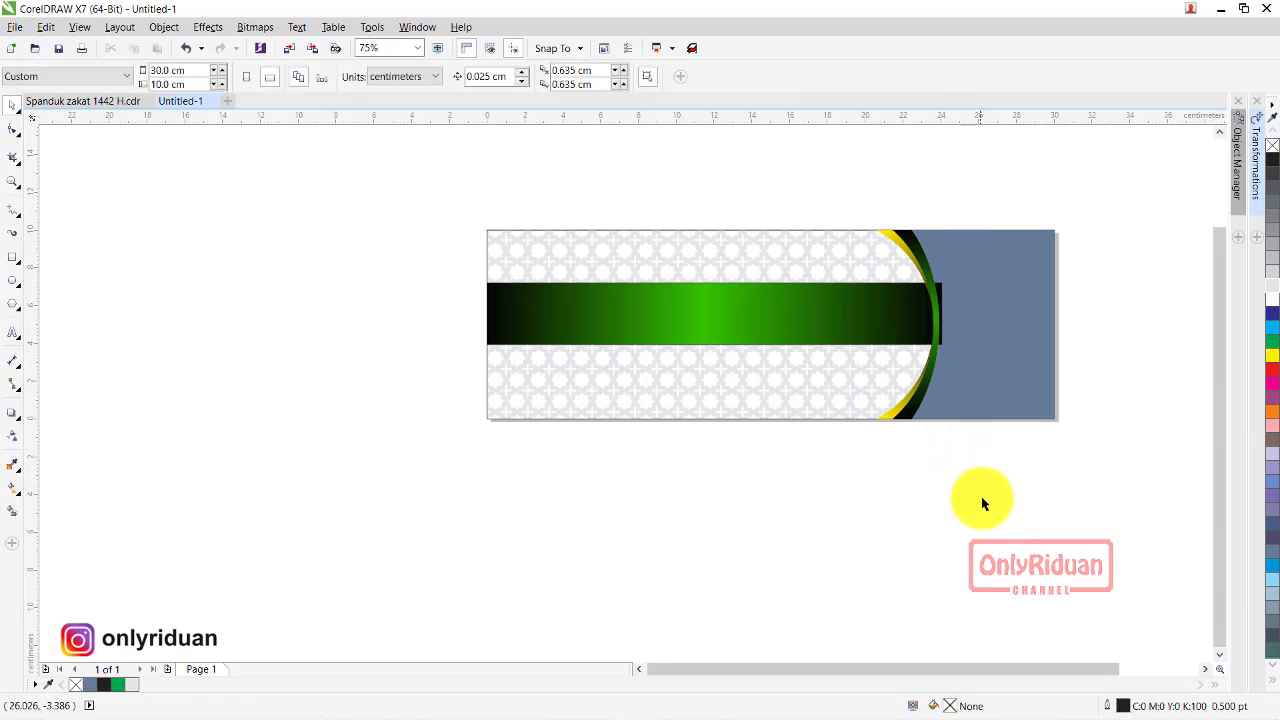
- Bring the blue-grey curved panel to the front of the page so it covers the band's end
click(1000, 310)
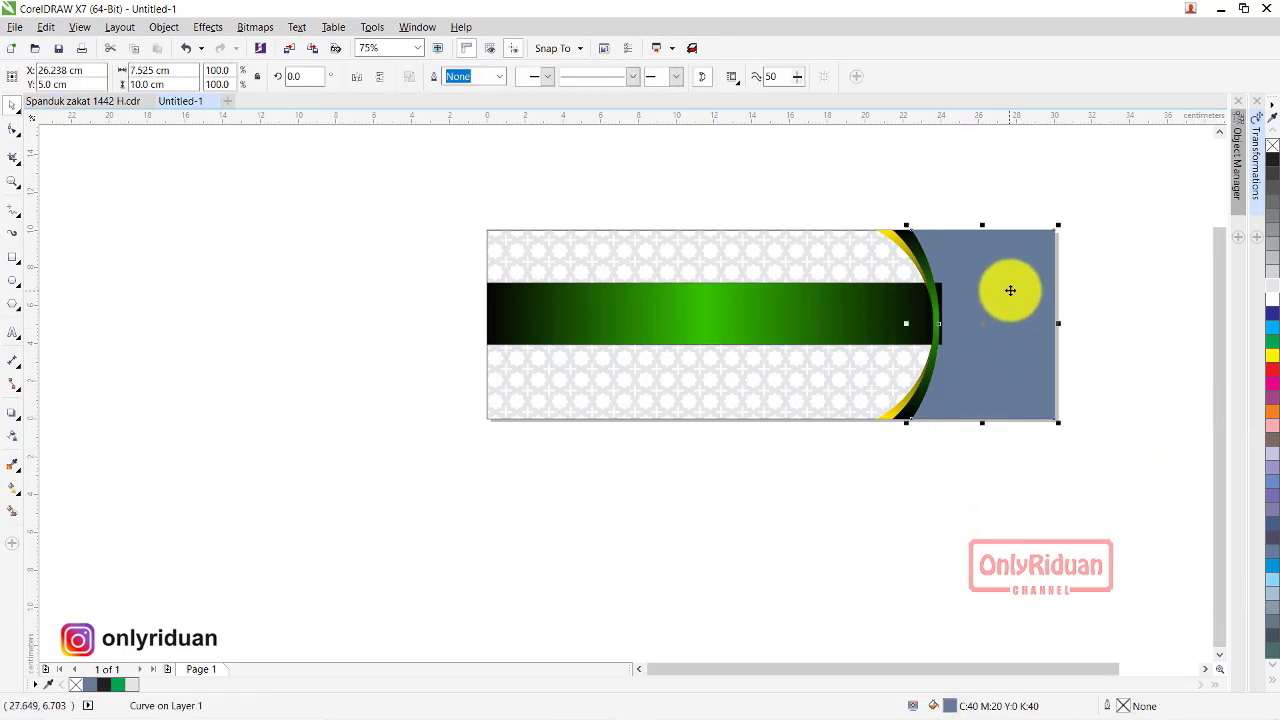
right_click(1010, 290)
mouse_move(1060, 523)
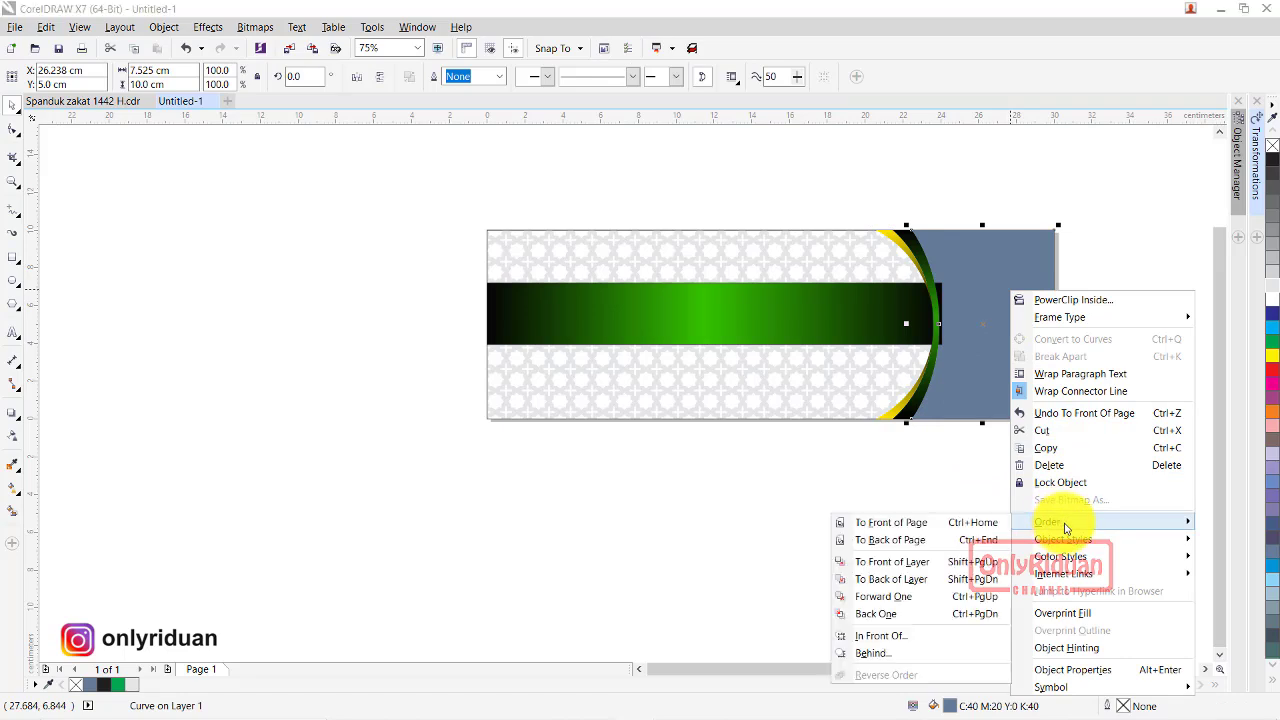
click(898, 525)
click(923, 528)
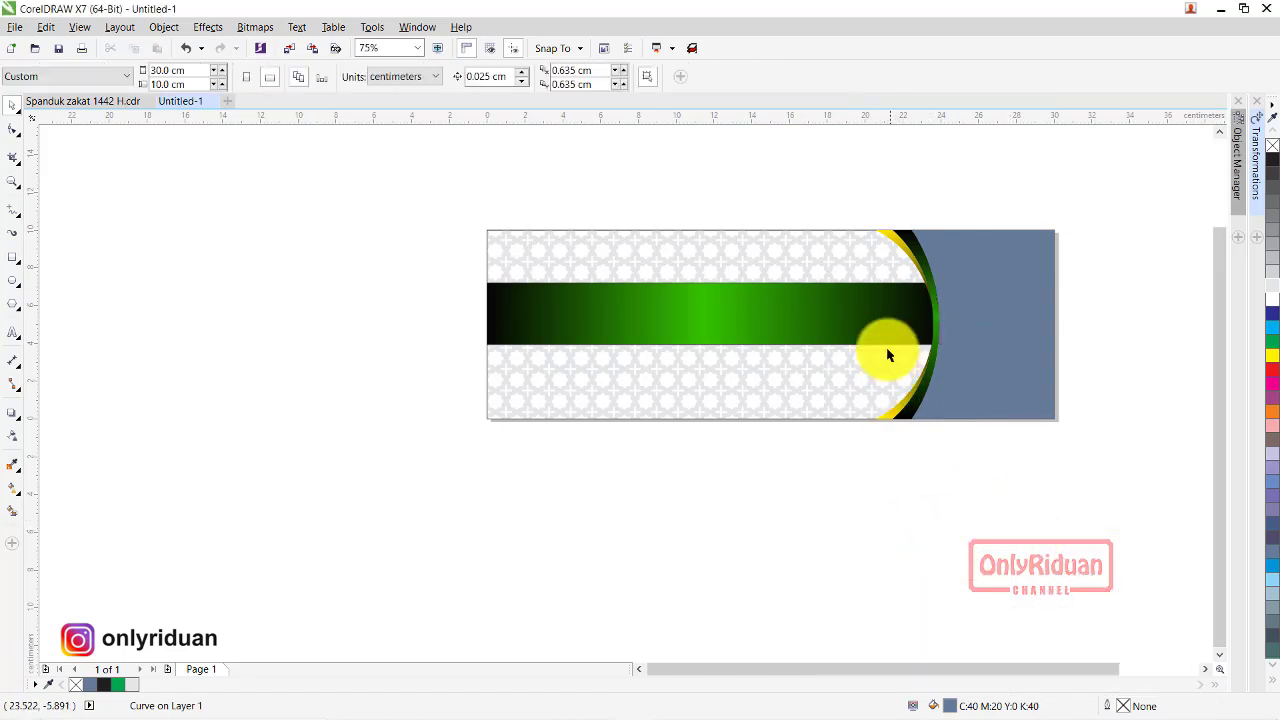
scroll(868, 305, up, 2)
scroll(868, 305, down, 2)
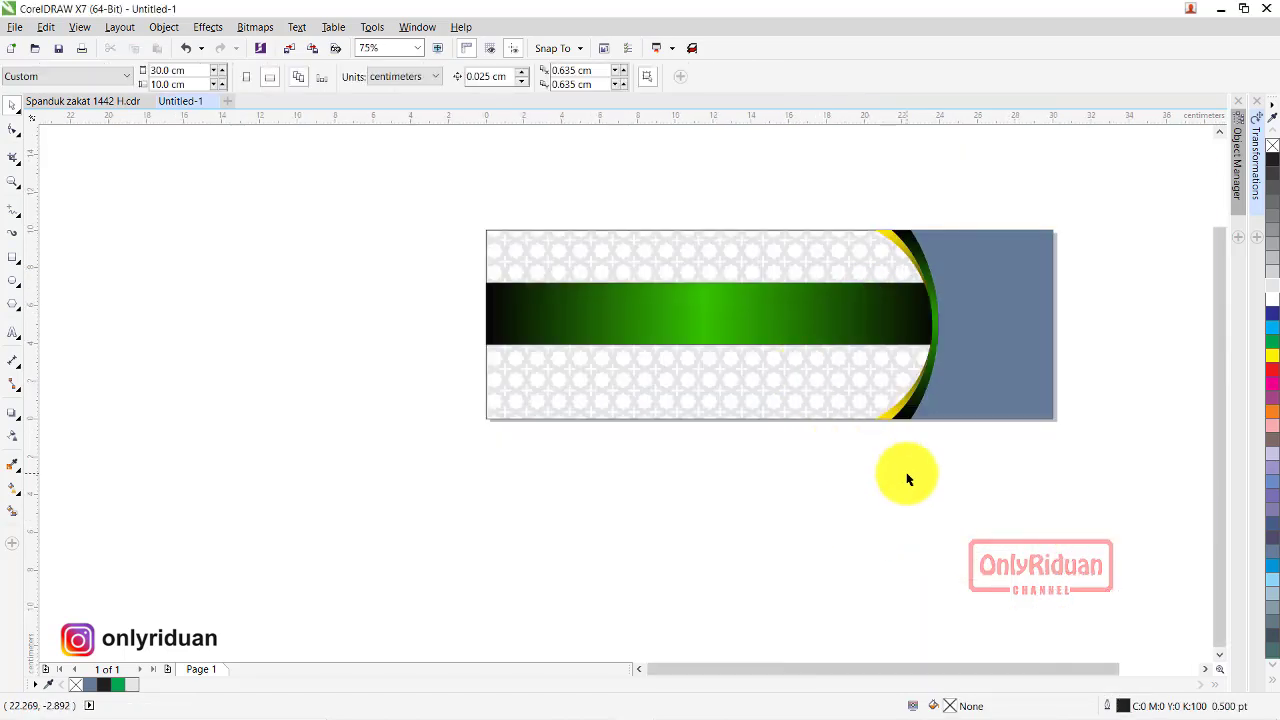
- Align the gradient band's vertical centre with the centre of the blue-grey panel
scroll(818, 285, up, 2)
click(698, 362)
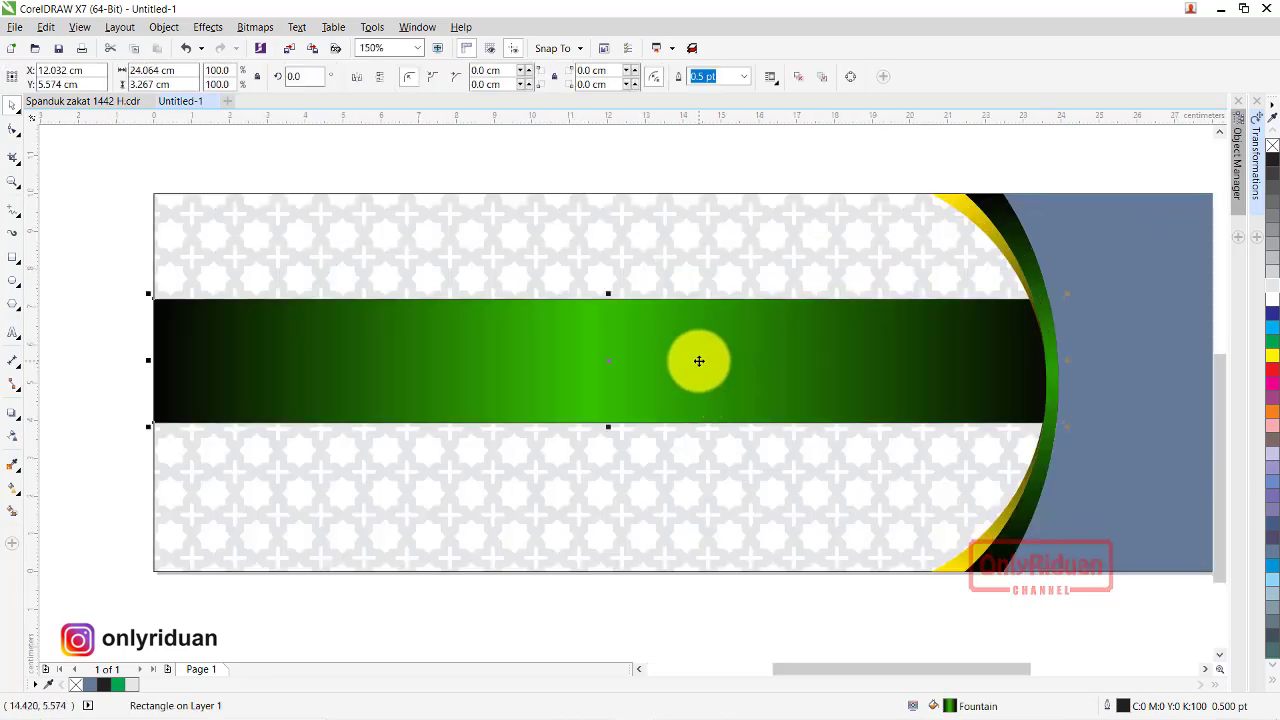
scroll(699, 360, down, 2)
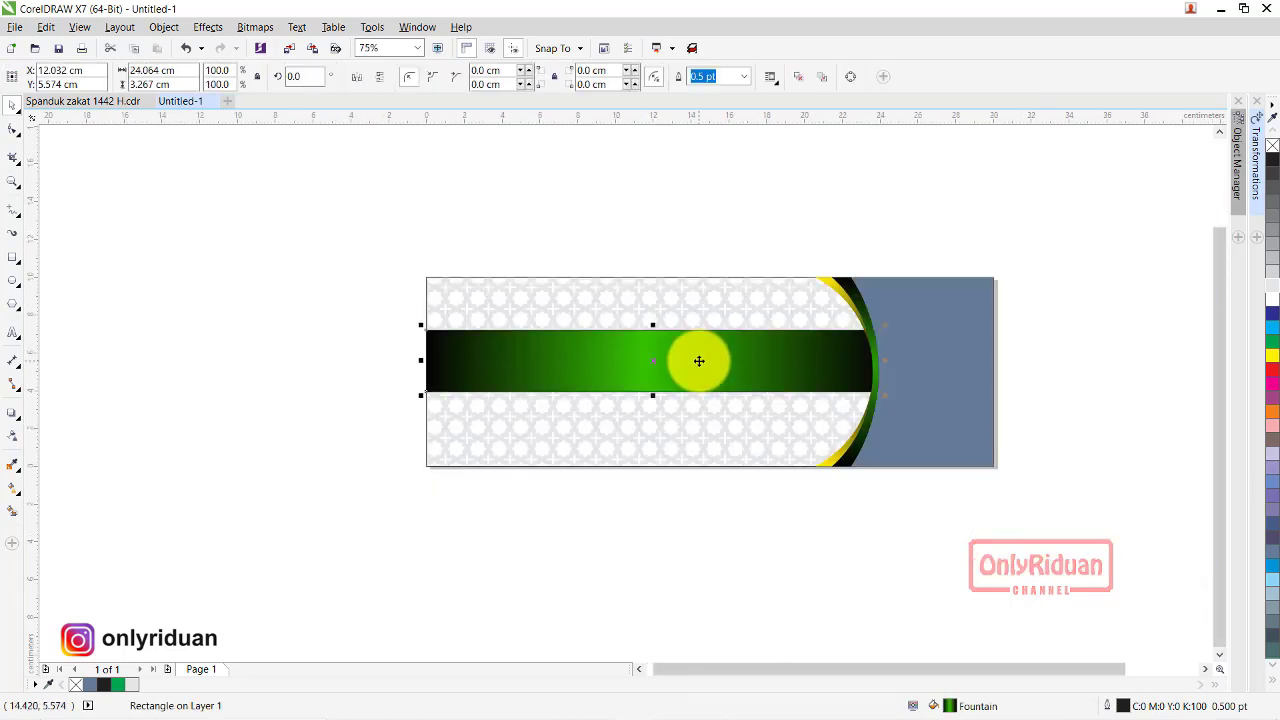
shift+click(959, 349)
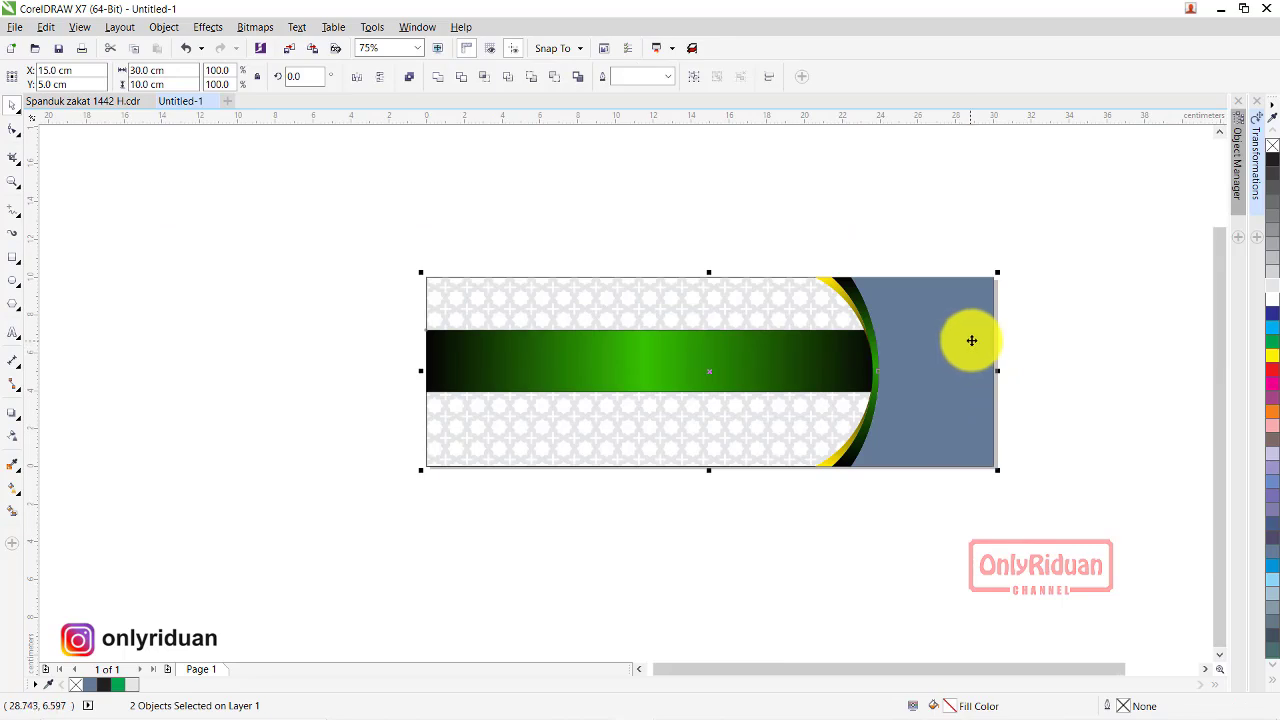
key(c)
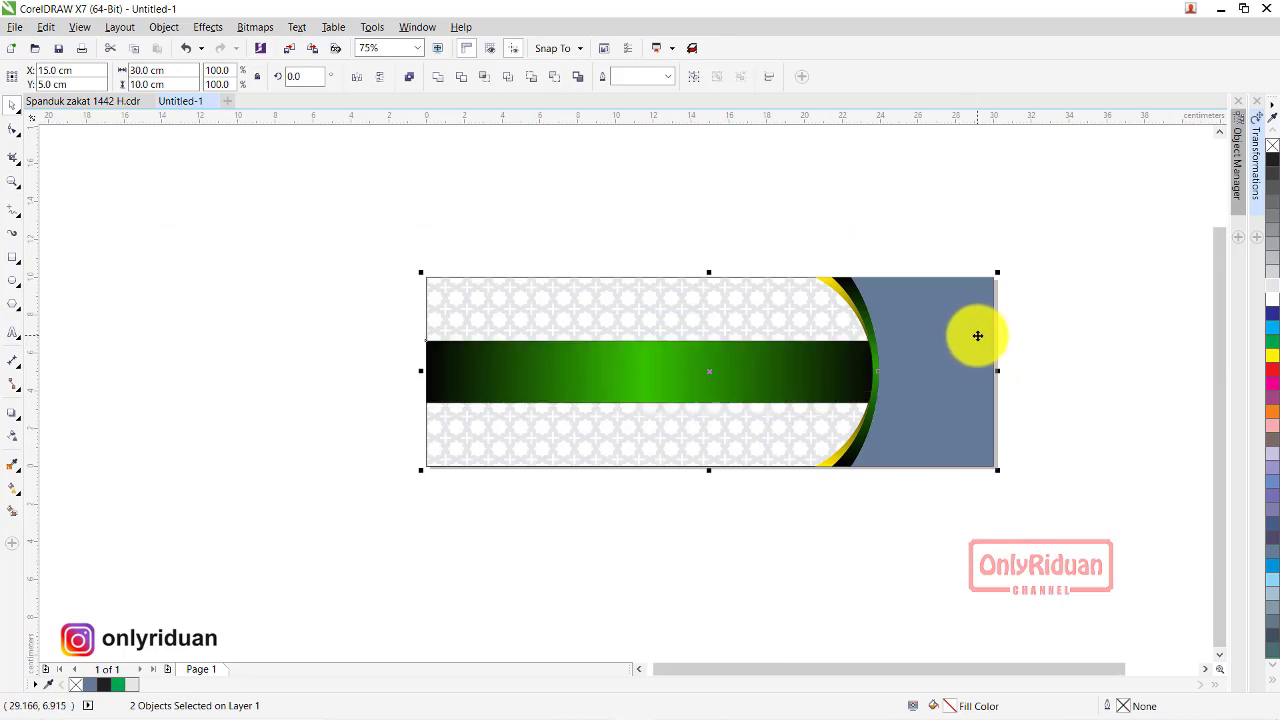
click(841, 530)
click(652, 389)
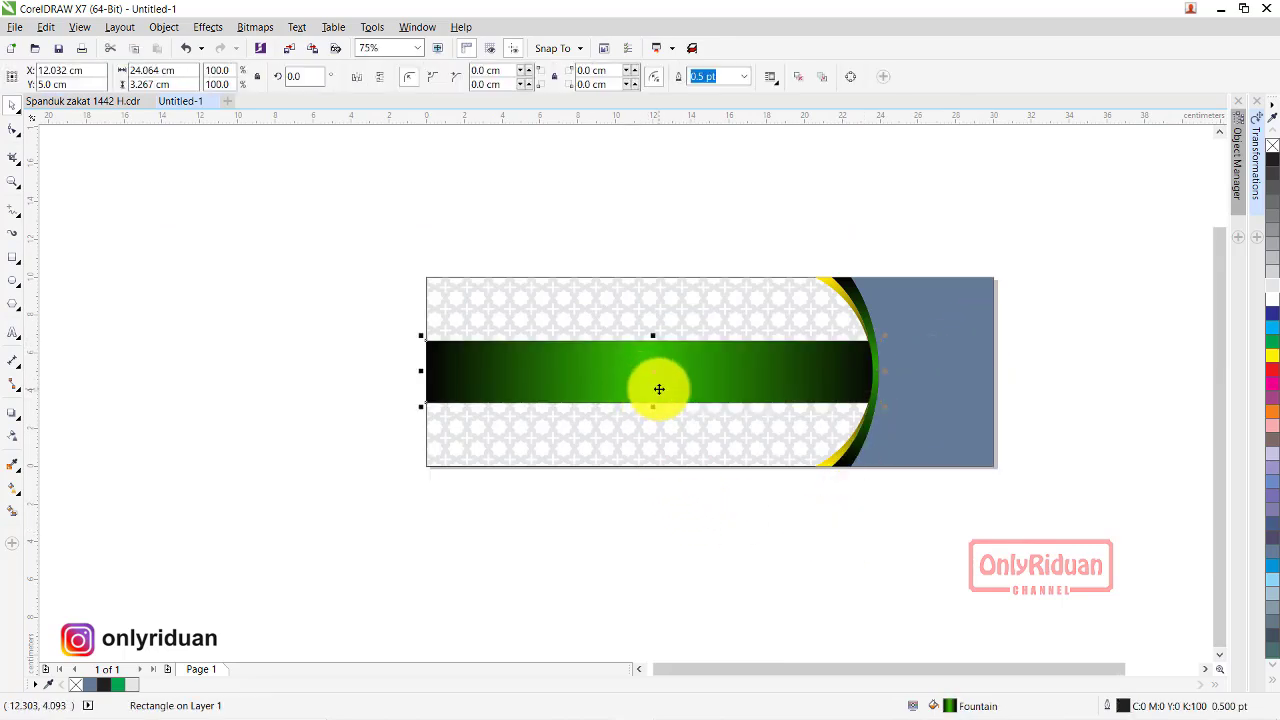
click(683, 192)
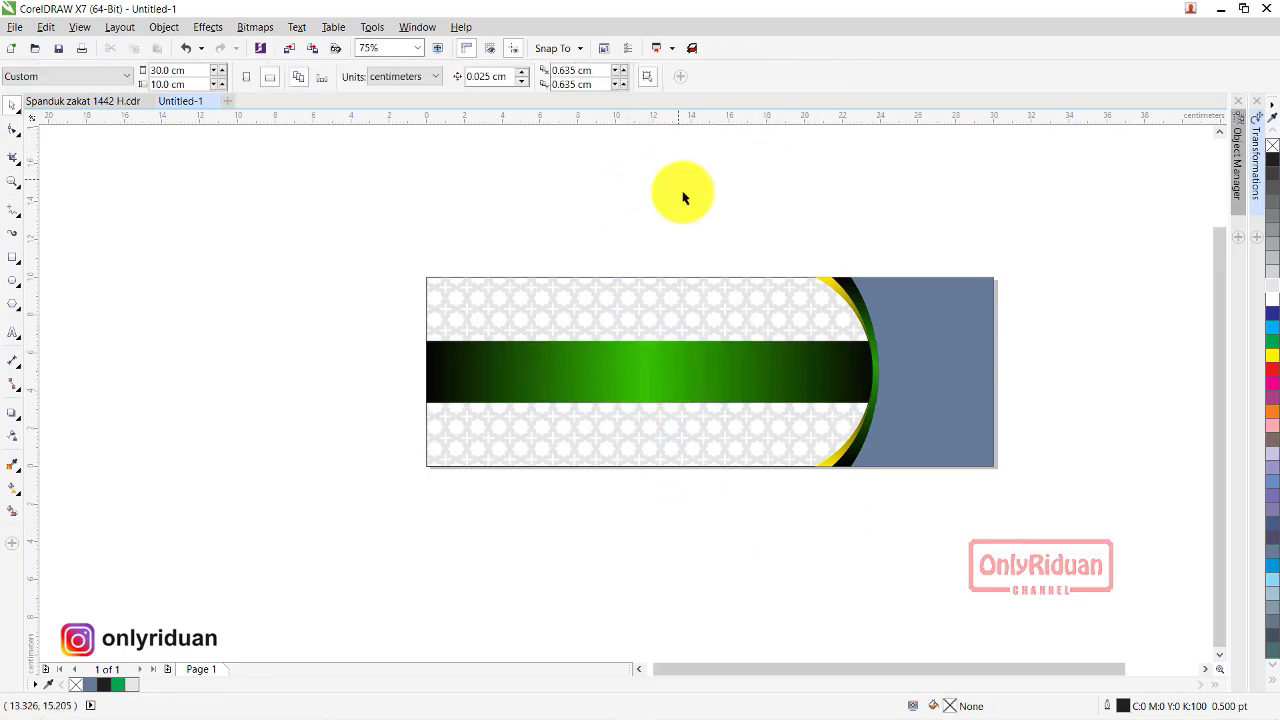
- Check the finished banner in Spanduk zakat 1442 H.cdr, and draw a square about 4.4 cm wide below the page in Untitled-1
scroll(1020, 490, up, 2)
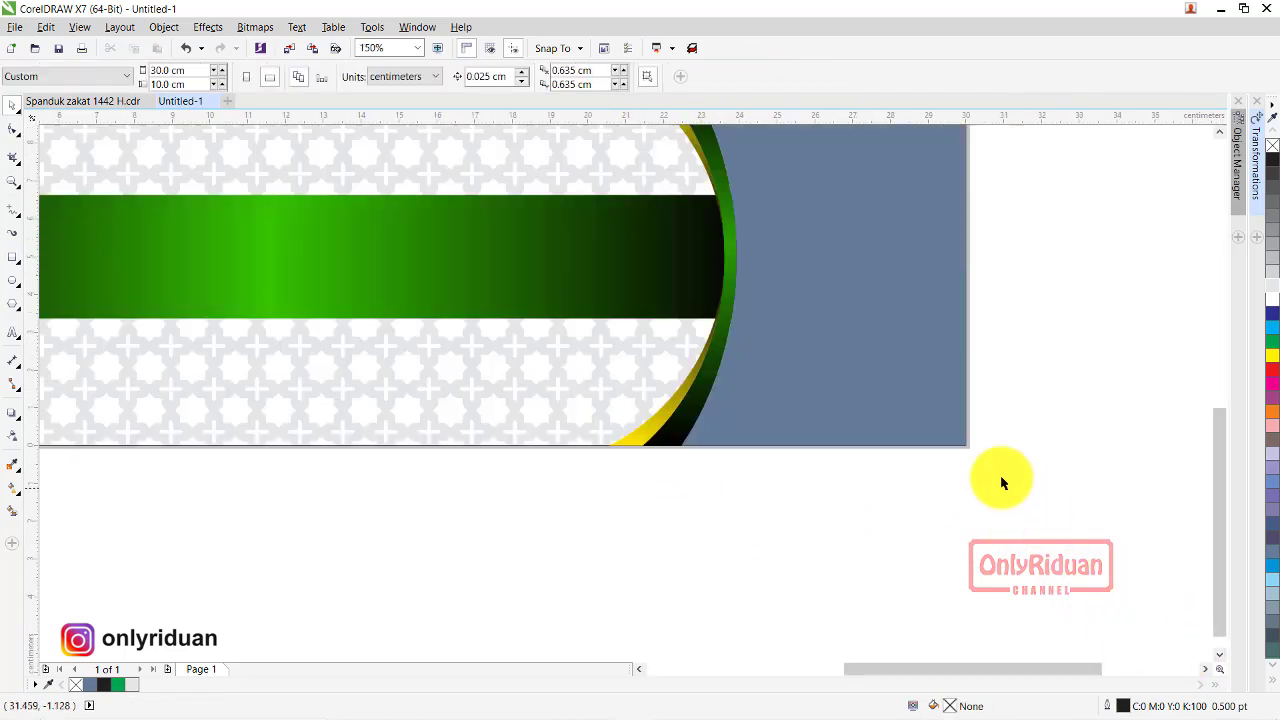
click(100, 102)
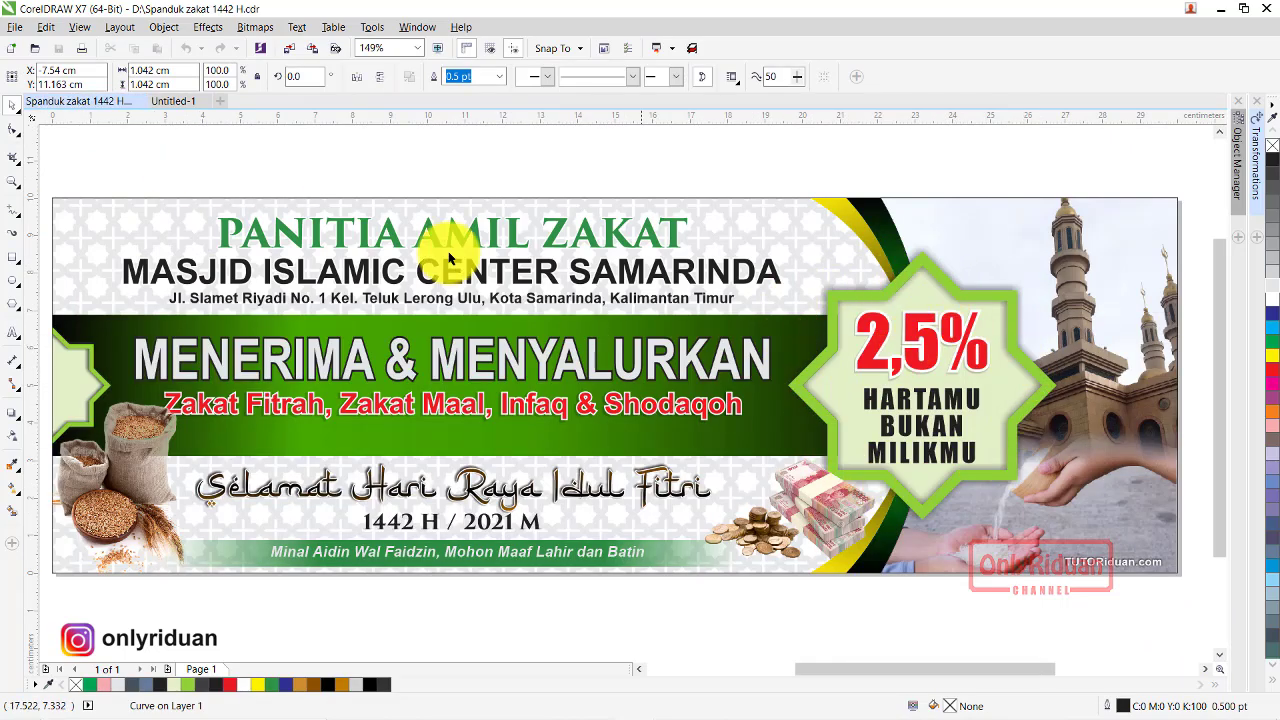
click(177, 103)
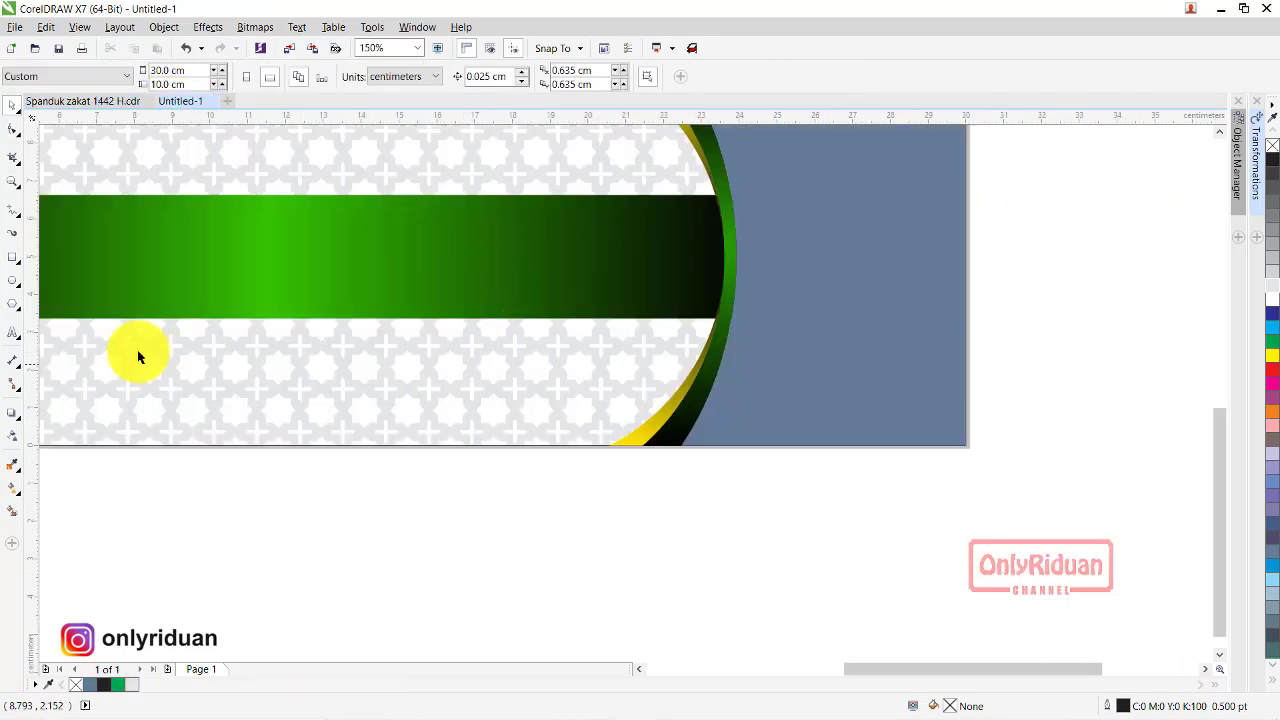
key(F6)
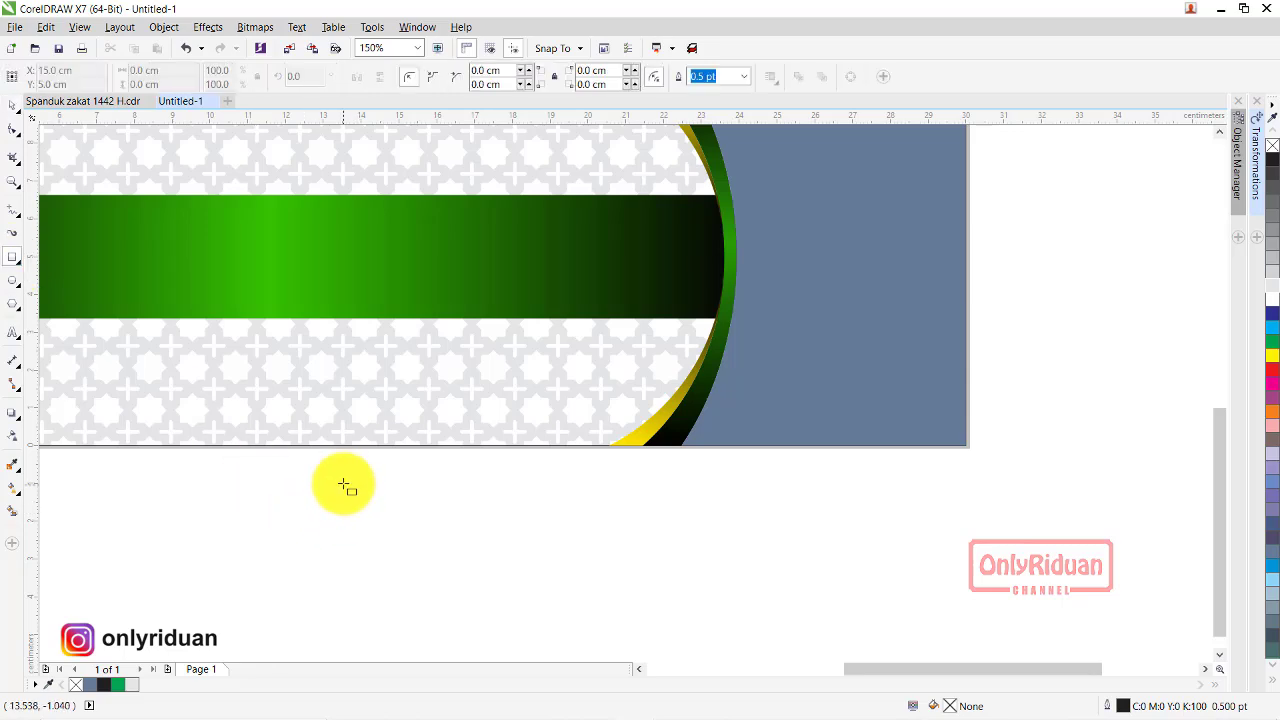
drag(340, 476, 506, 640)
scroll(494, 557, down, 2)
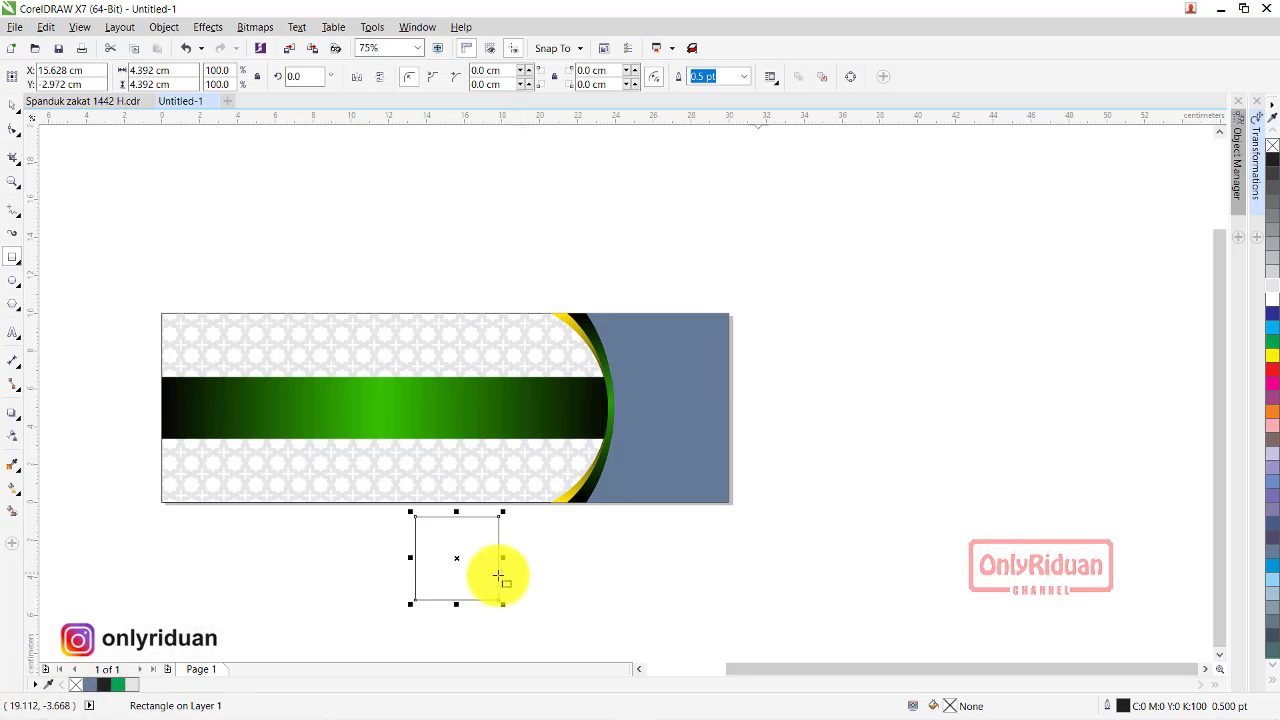
- Duplicate the square beside the original and rotate the copy 45°
drag(457, 559, 564, 559)
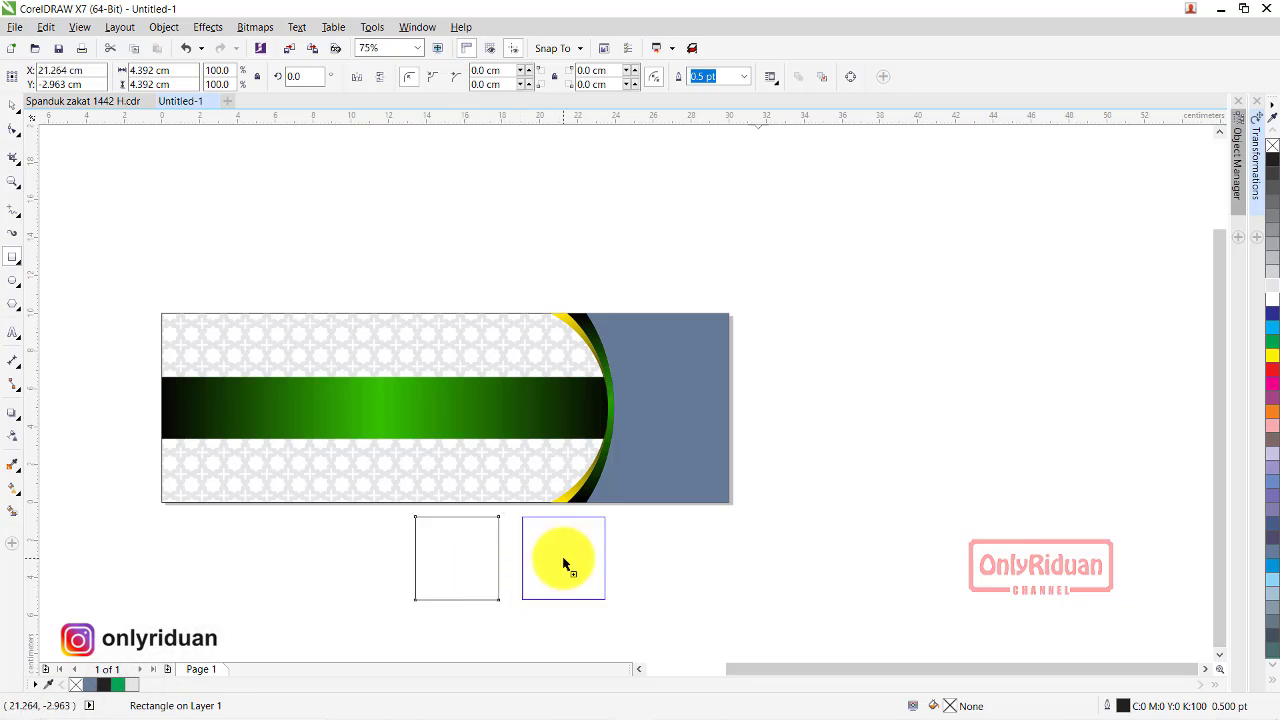
click(300, 76)
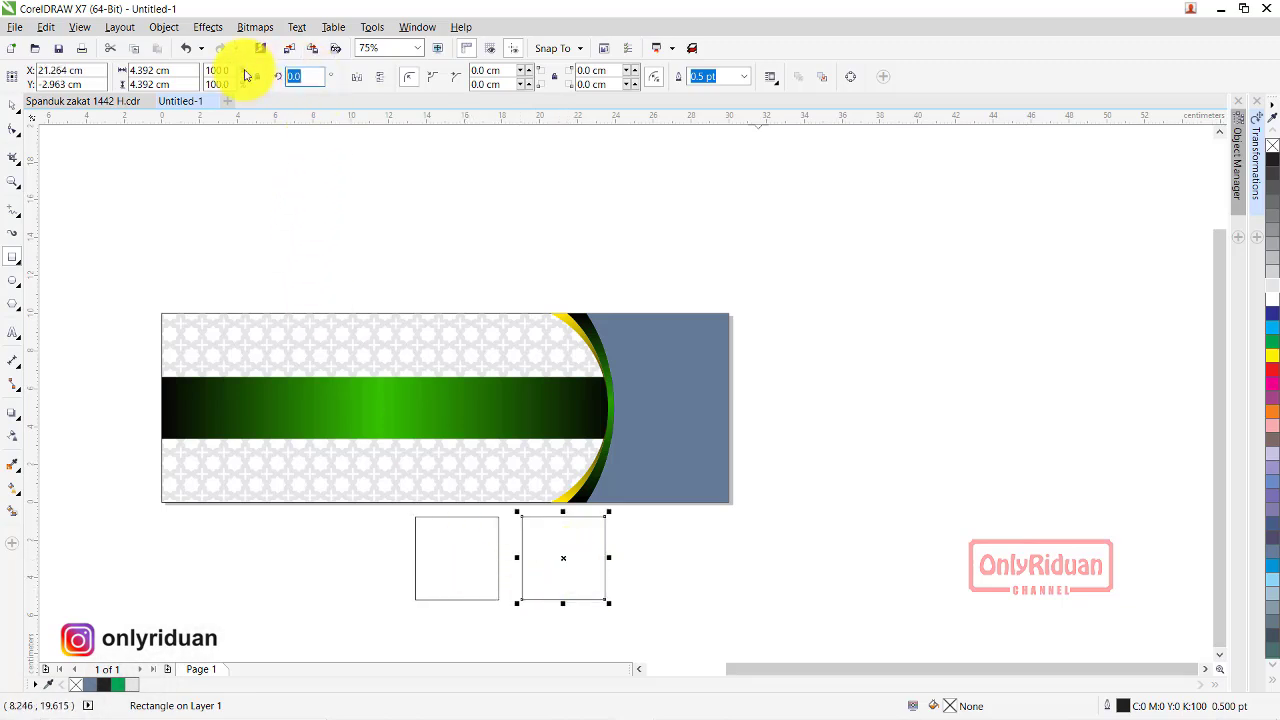
text(45)
key(Return)
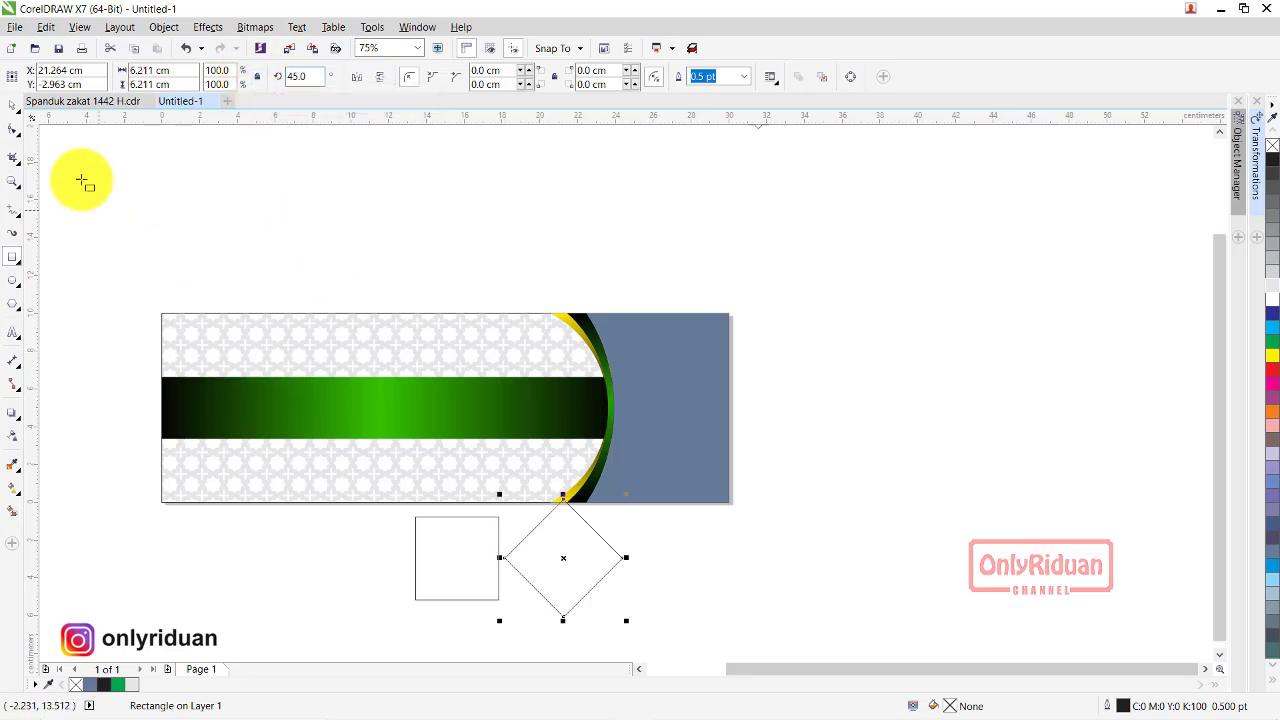
- Centre the two squares on each other, move them above the banner, and weld them into an eight-pointed star
drag(689, 638, 388, 491)
key(c)
key(e)
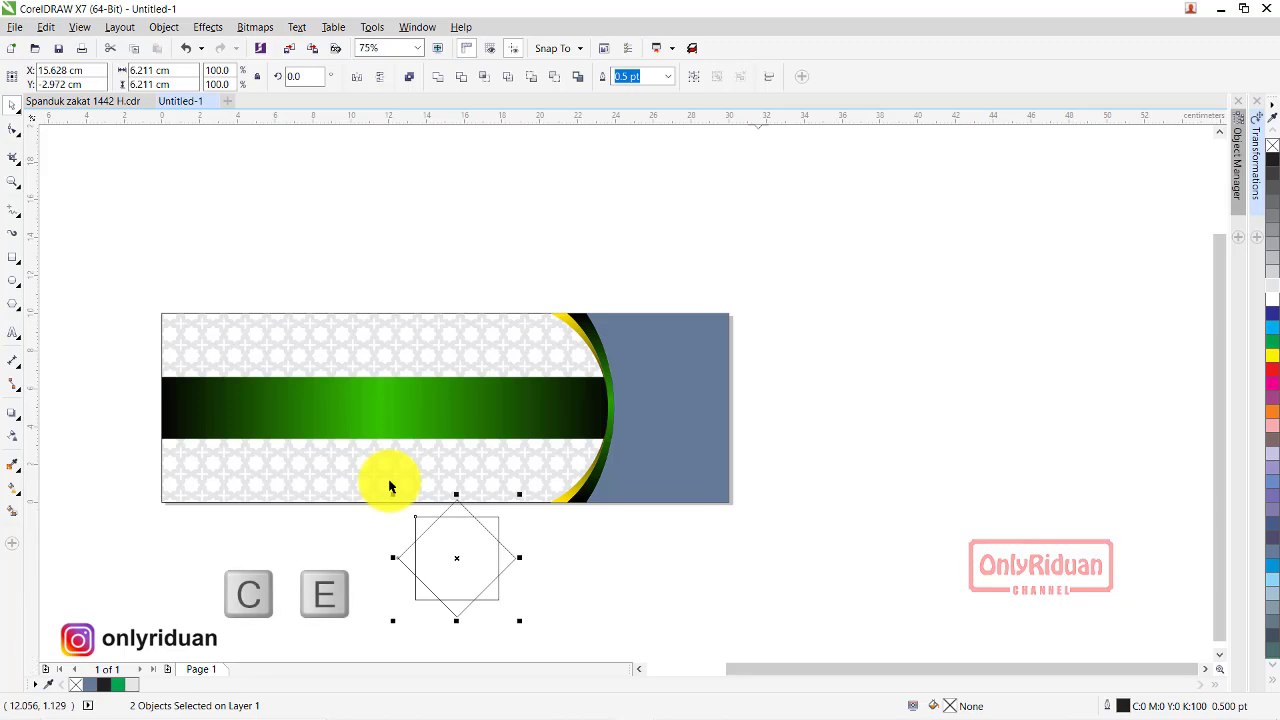
drag(474, 568, 474, 260)
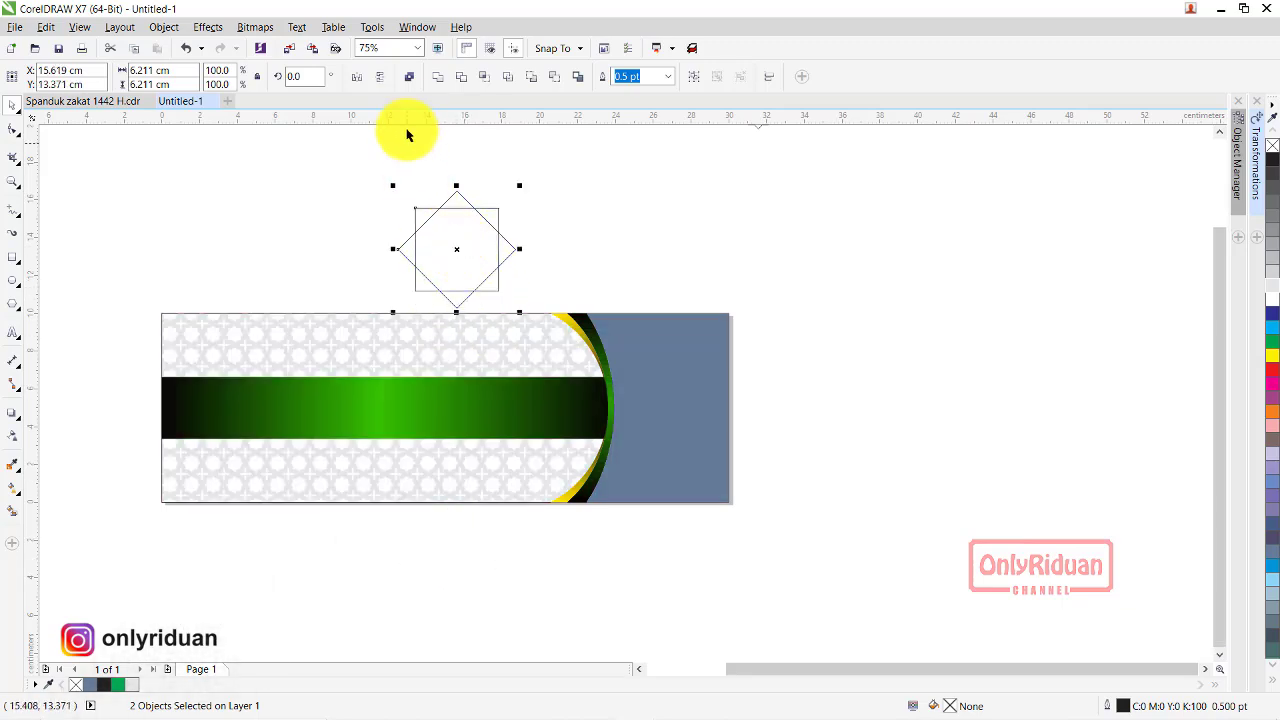
click(437, 80)
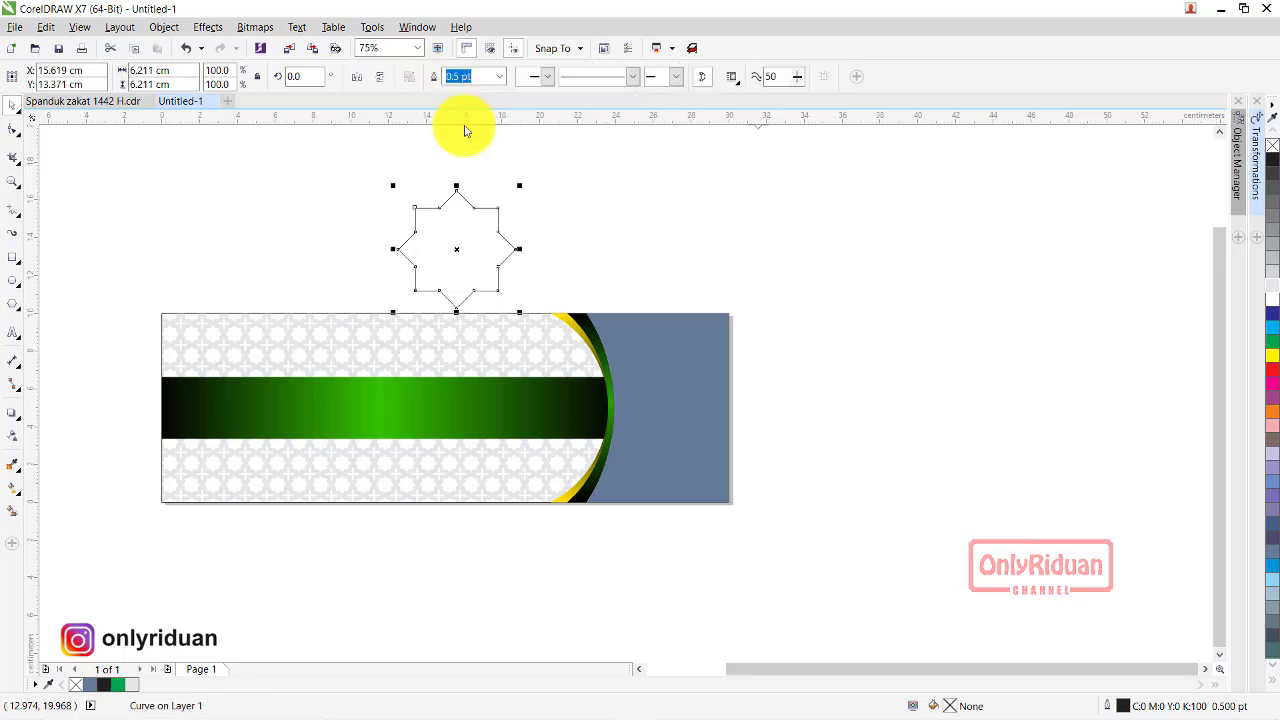
- Move the star up and across above the page, and create a slightly smaller concentric copy inside it
drag(456, 250, 545, 232)
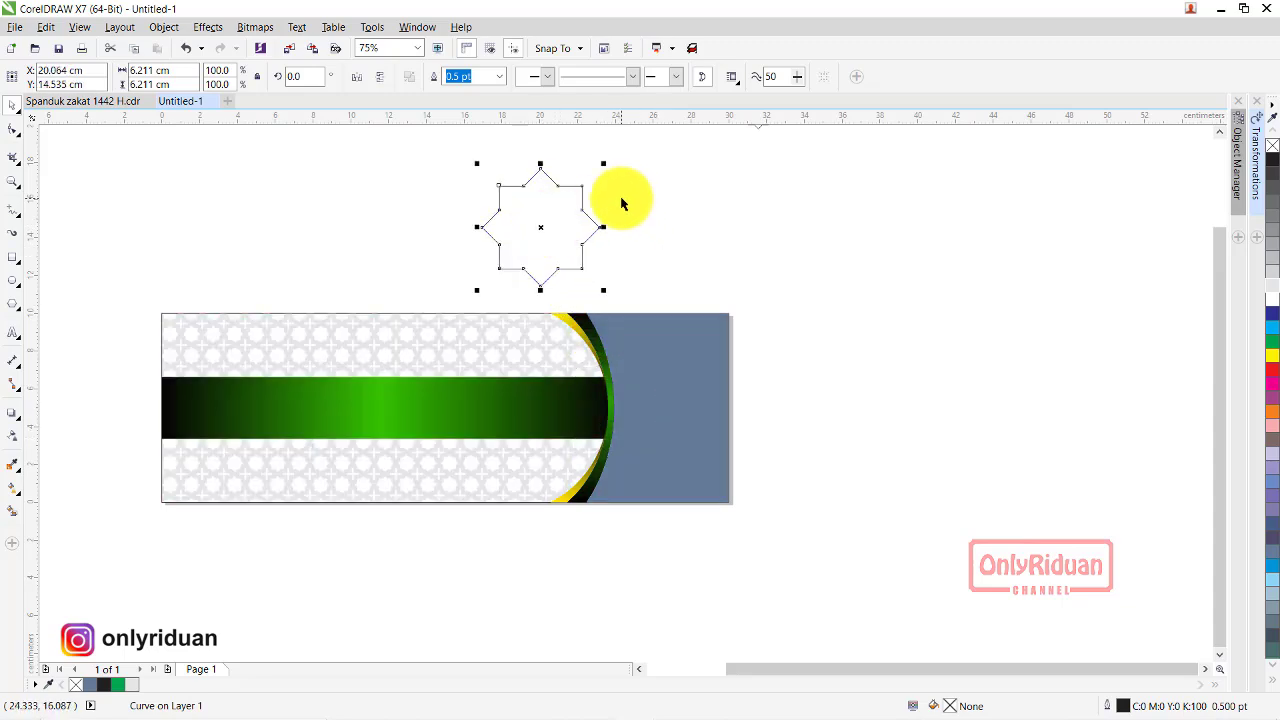
scroll(621, 204, up, 2)
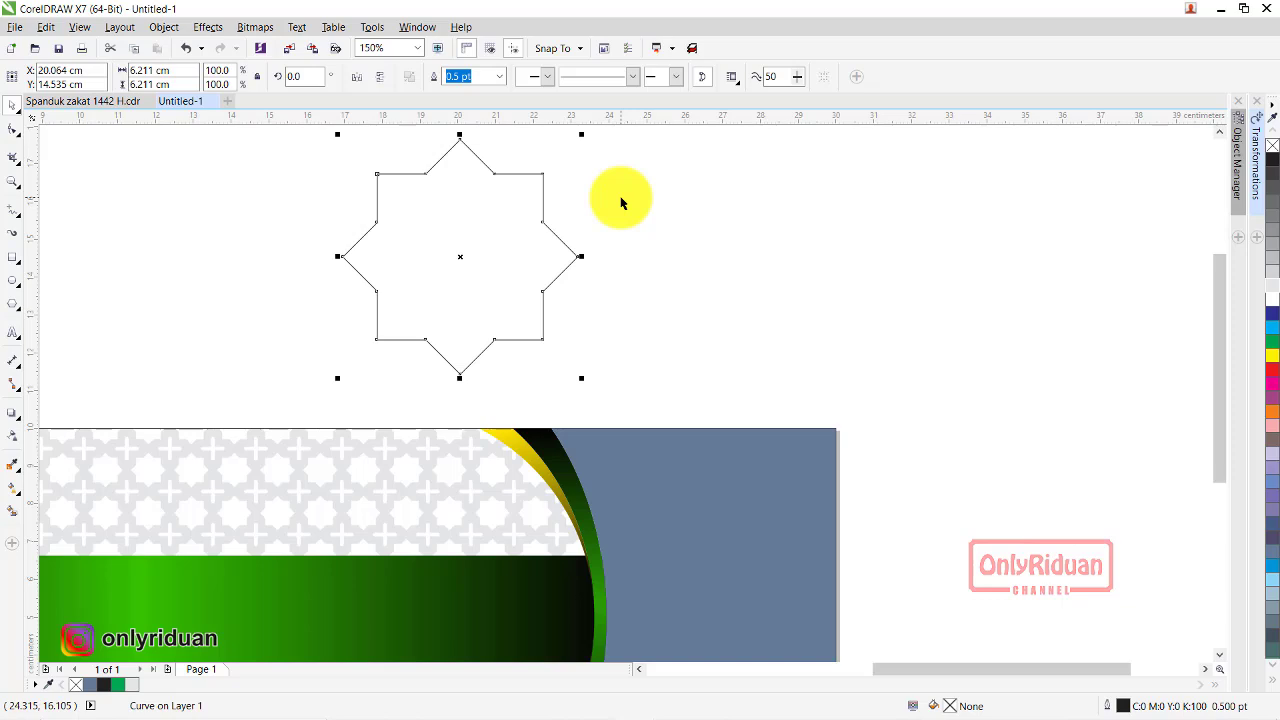
drag(581, 378, 575, 365)
click(686, 264)
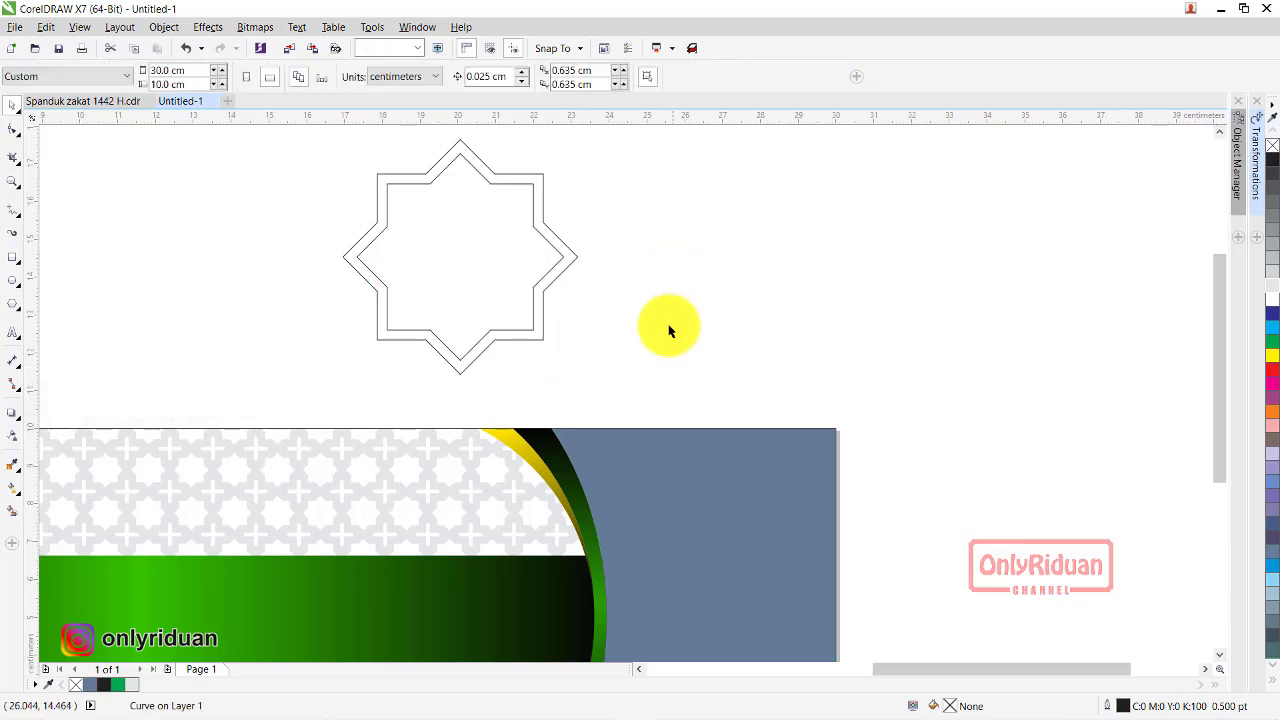
- Trim the outer star with the inner star to form a star-shaped frame
drag(690, 397, 336, 172)
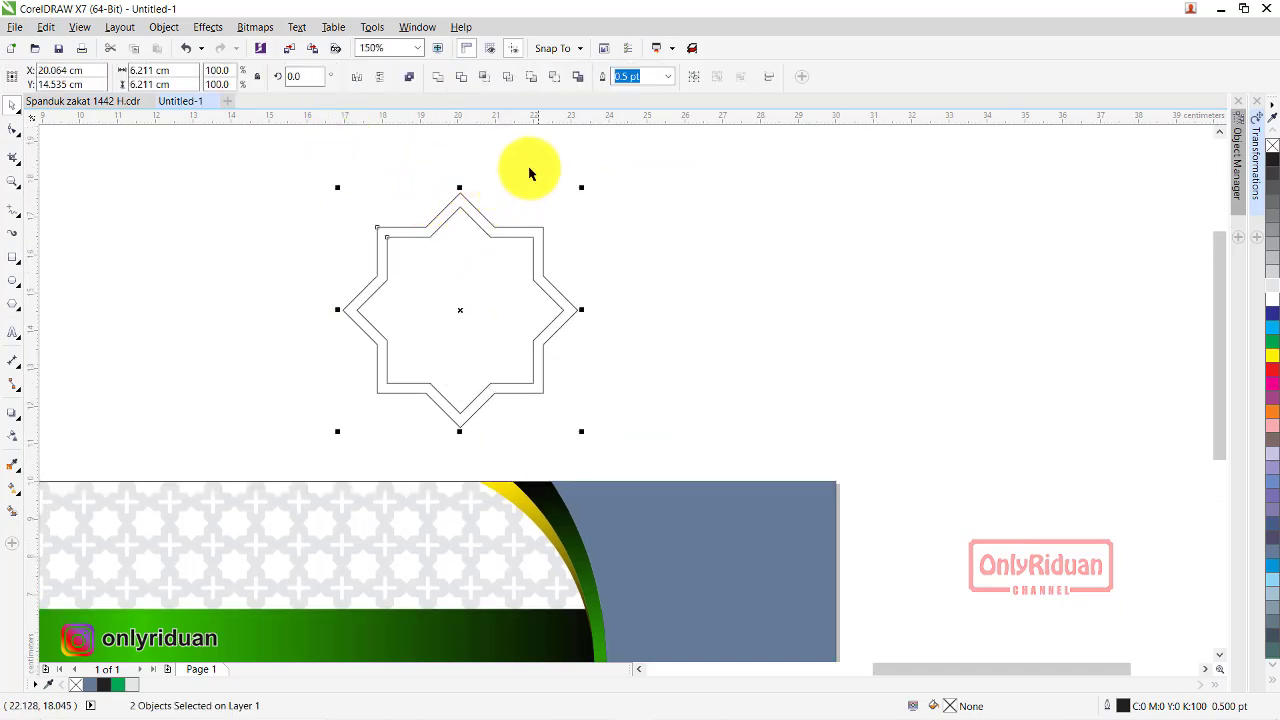
click(460, 78)
click(561, 230)
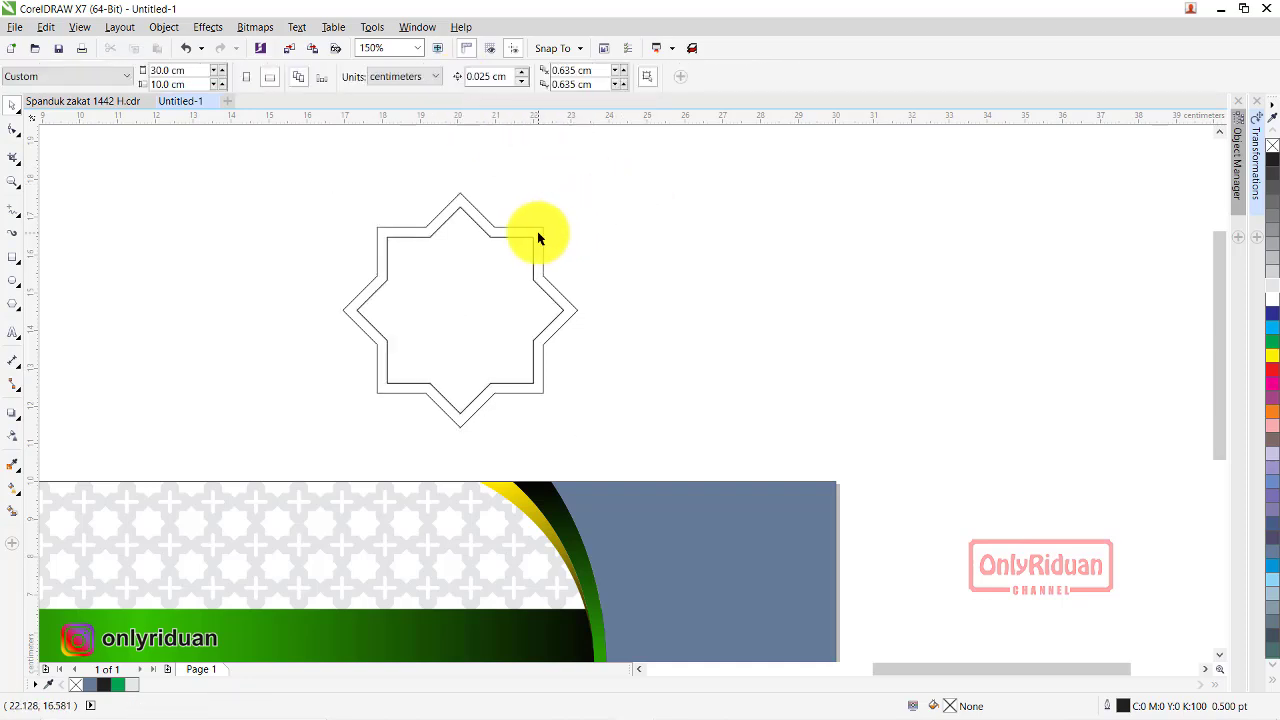
- Move the star-shaped frame clear of the inner star and fill it with lime green C:40 M:0 Y:100 K:0
drag(538, 238, 809, 221)
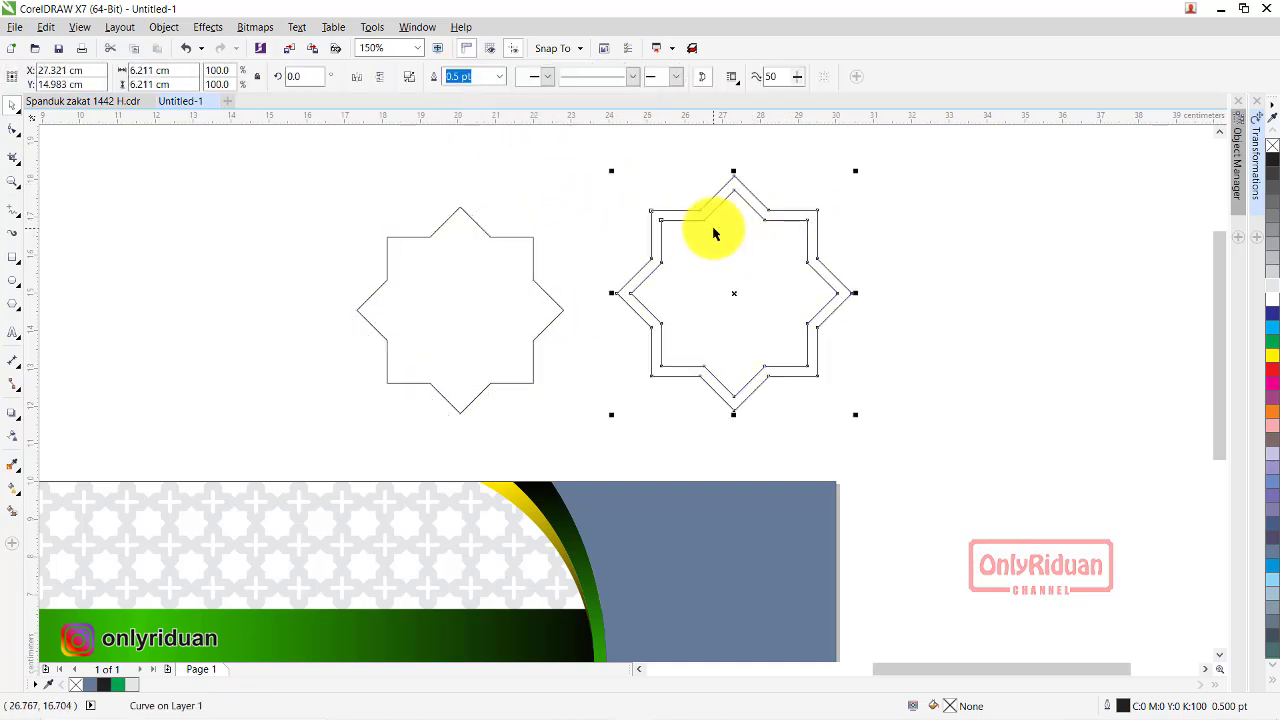
click(1274, 682)
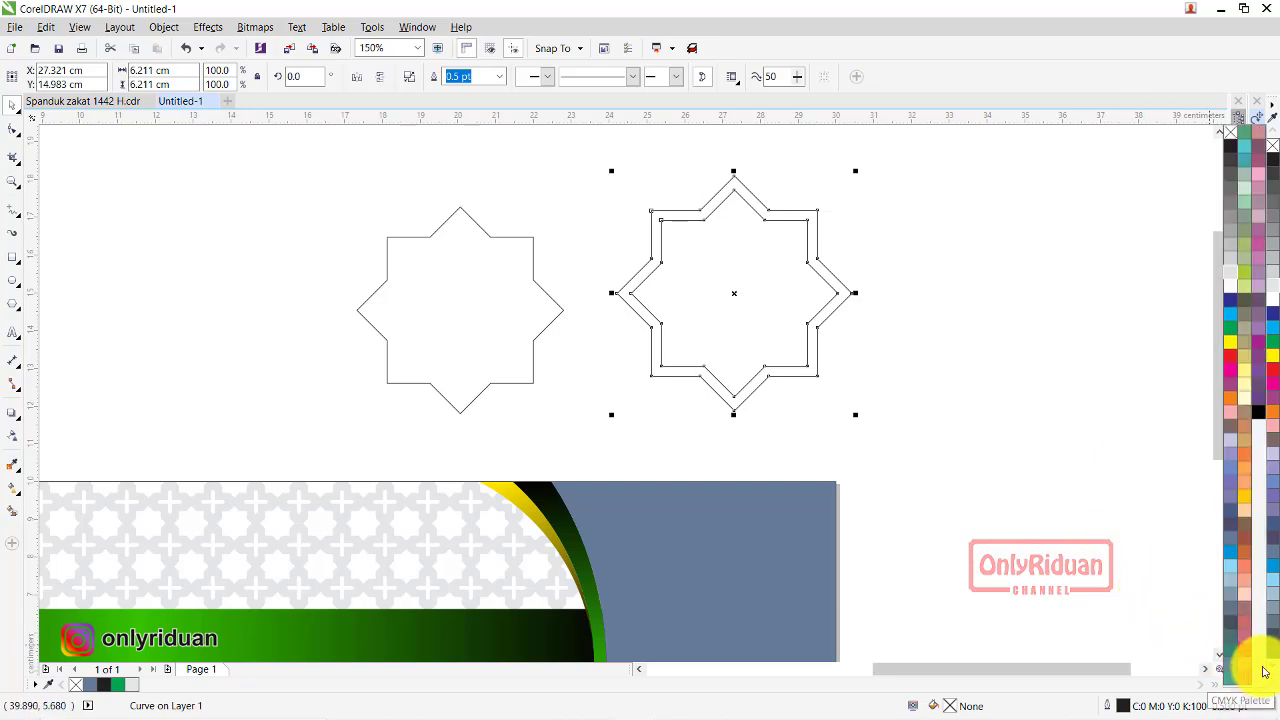
click(1246, 271)
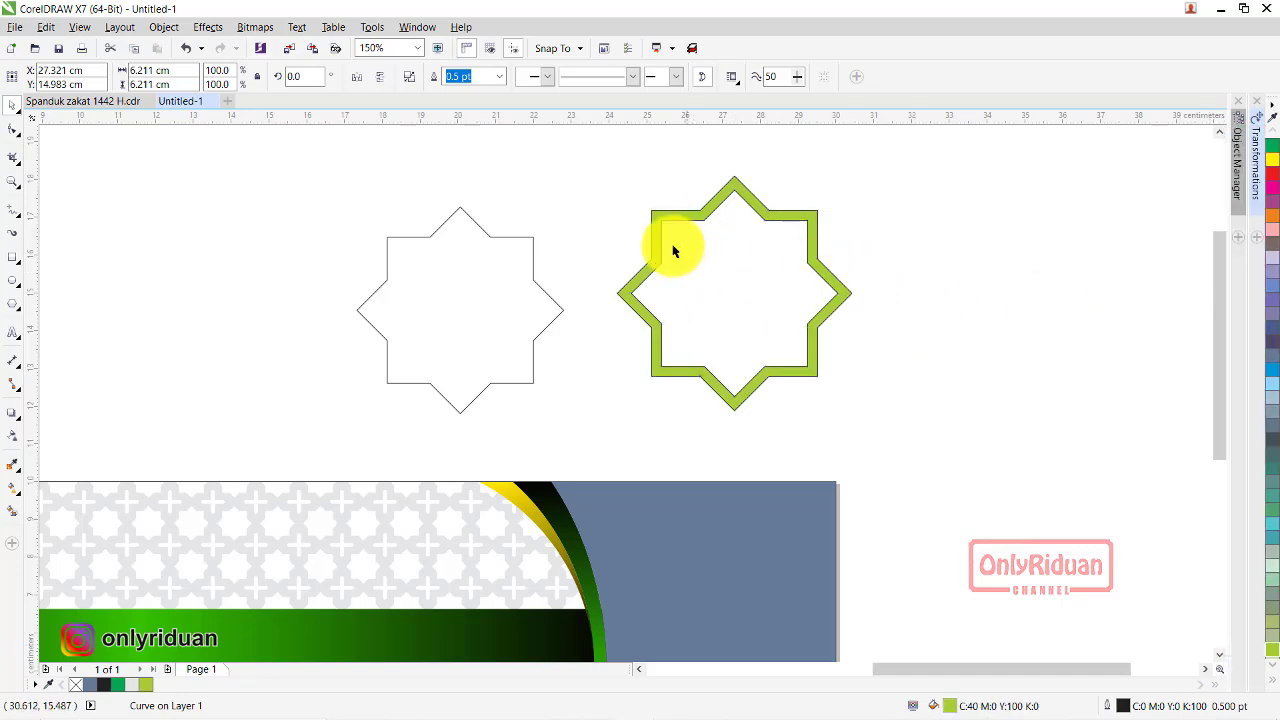
- Fill the solid inner star with a pale mint green from the colour palette
click(600, 270)
click(509, 320)
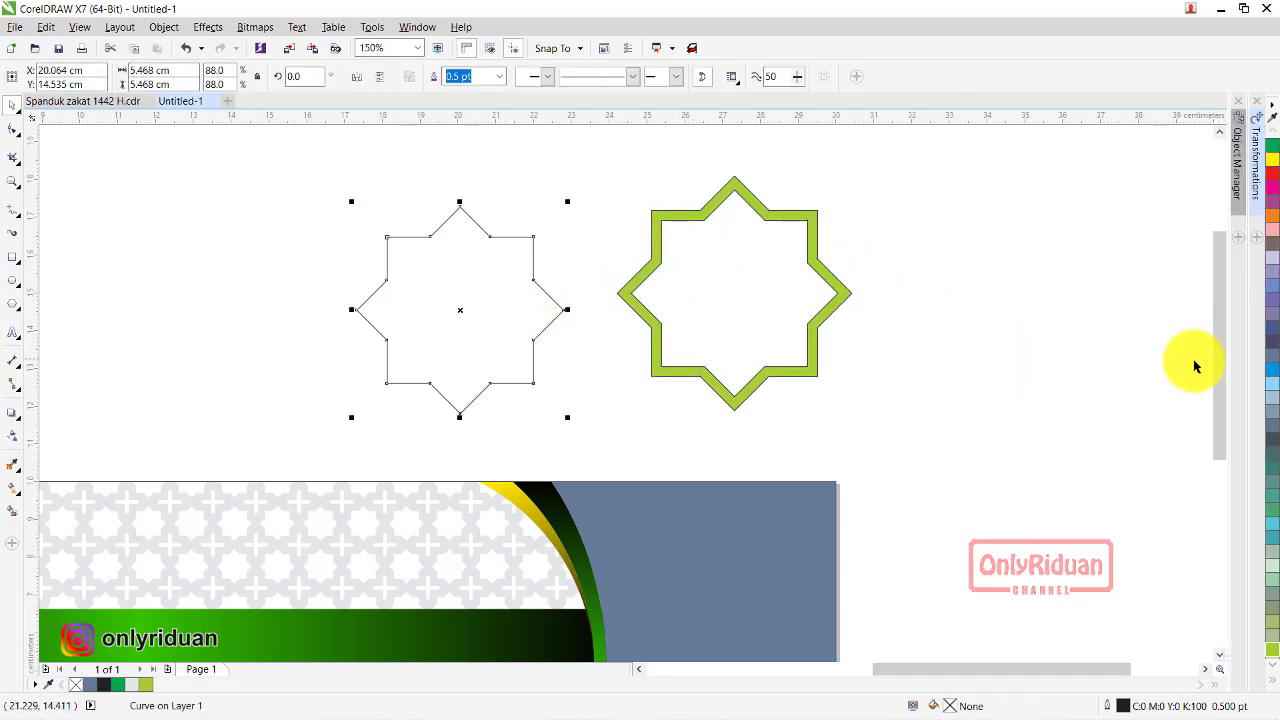
click(1273, 570)
click(818, 424)
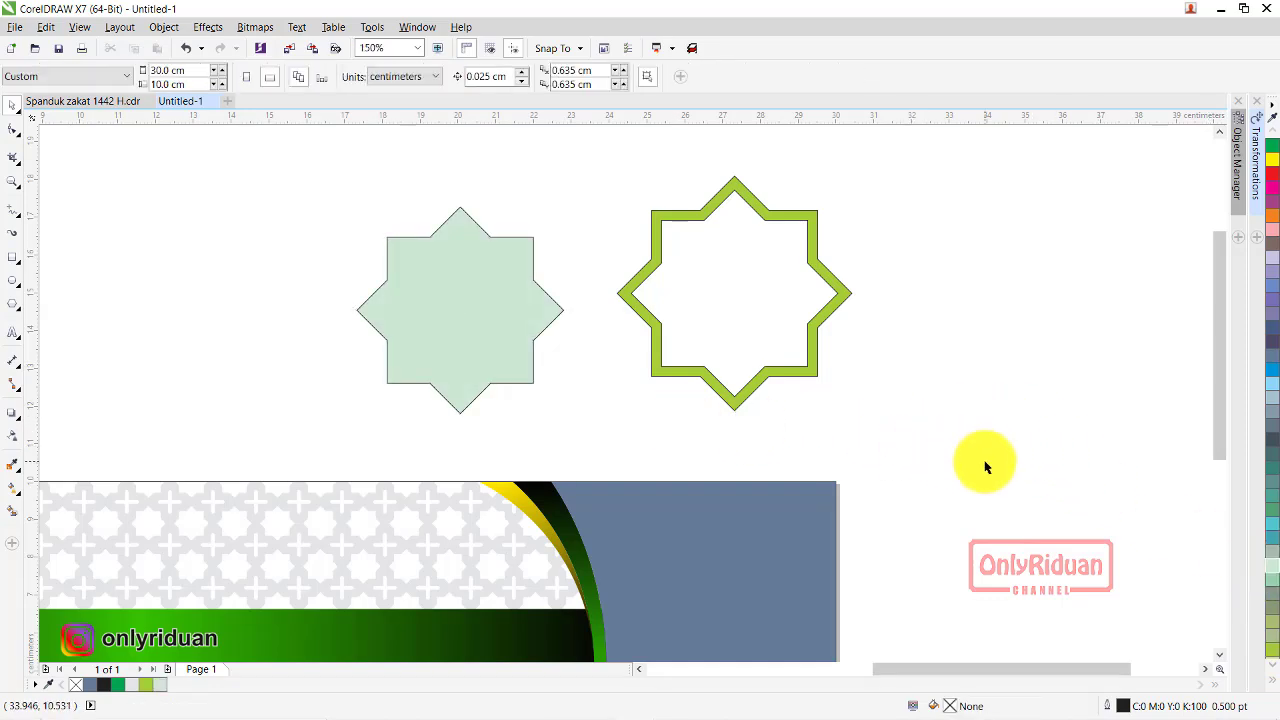
- Align the pale green star and the lime frame on each other's centres, both horizontally and vertically
drag(985, 462, 293, 156)
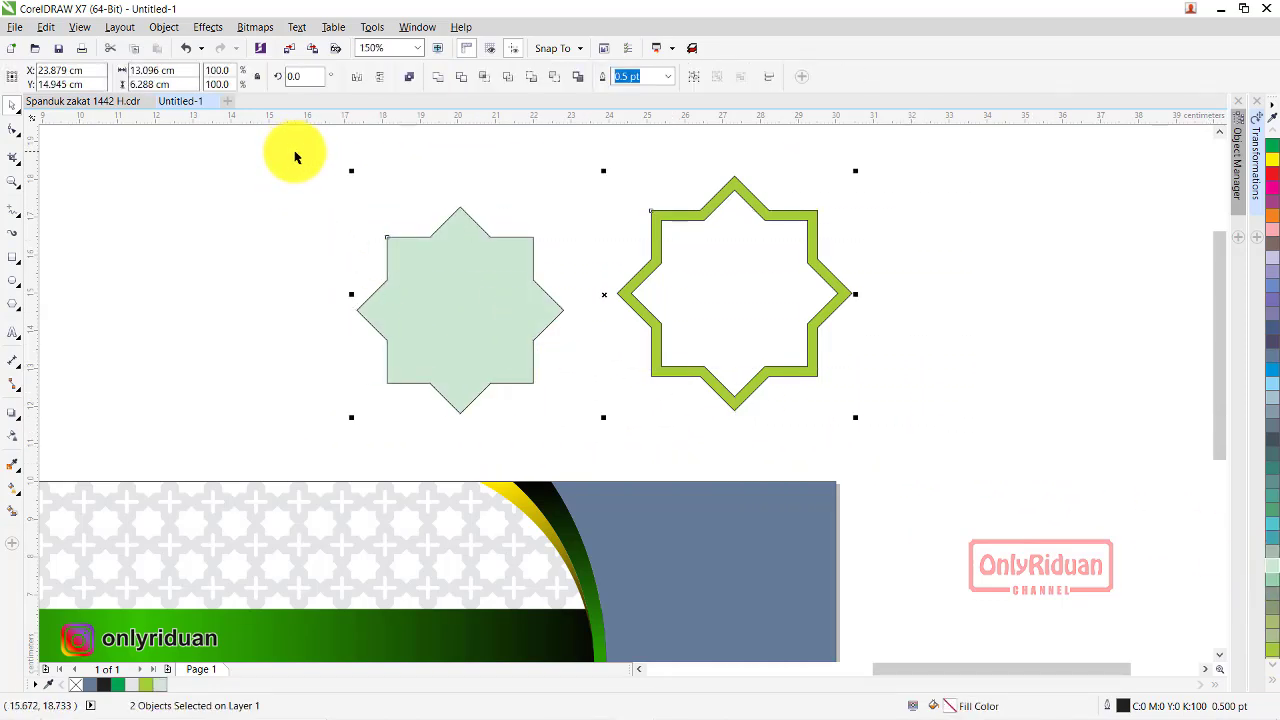
key(c)
key(e)
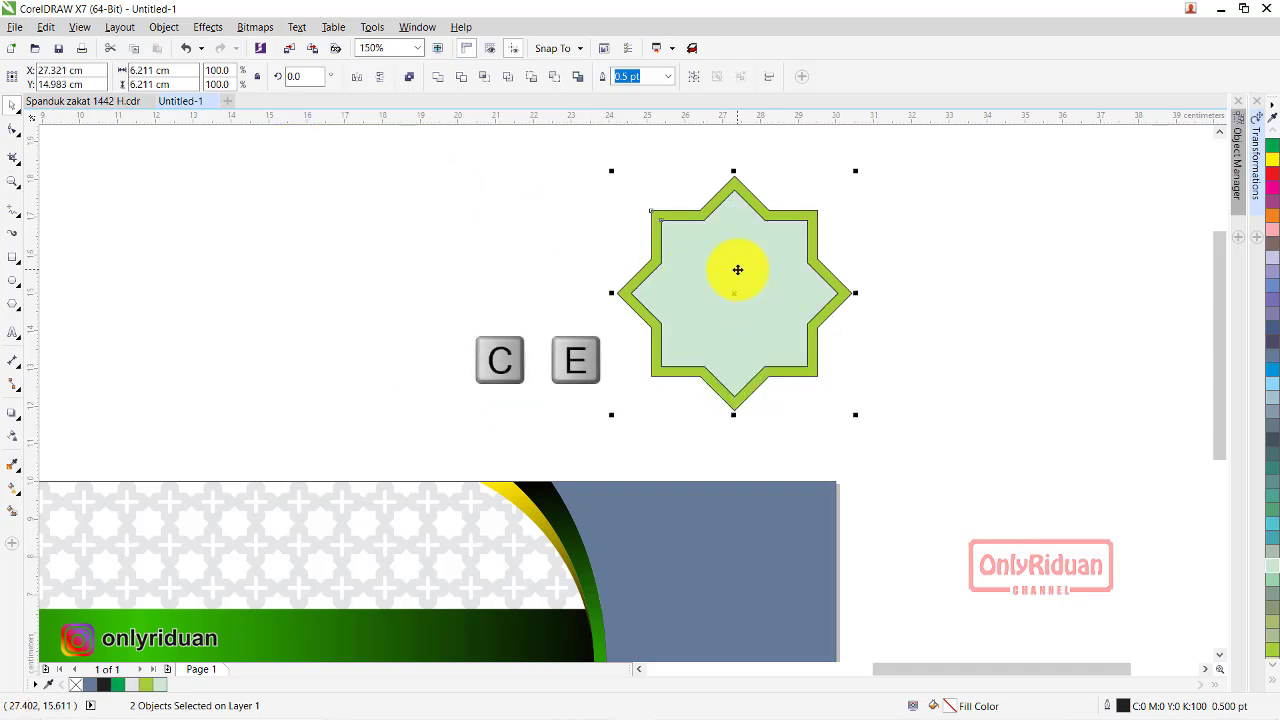
- Move the two concentric eight-pointed stars together about 5 cm to the left above the banner
scroll(735, 270, down, 2)
scroll(806, 293, up, 2)
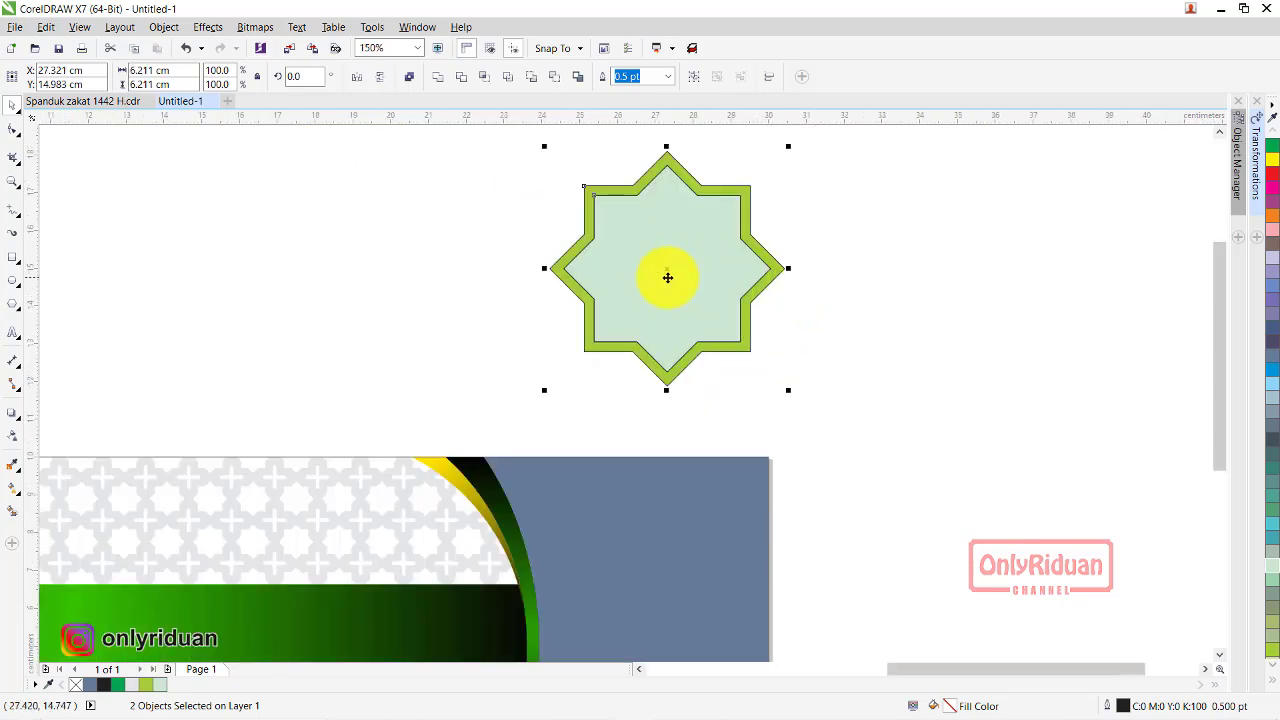
drag(668, 277, 480, 296)
click(689, 300)
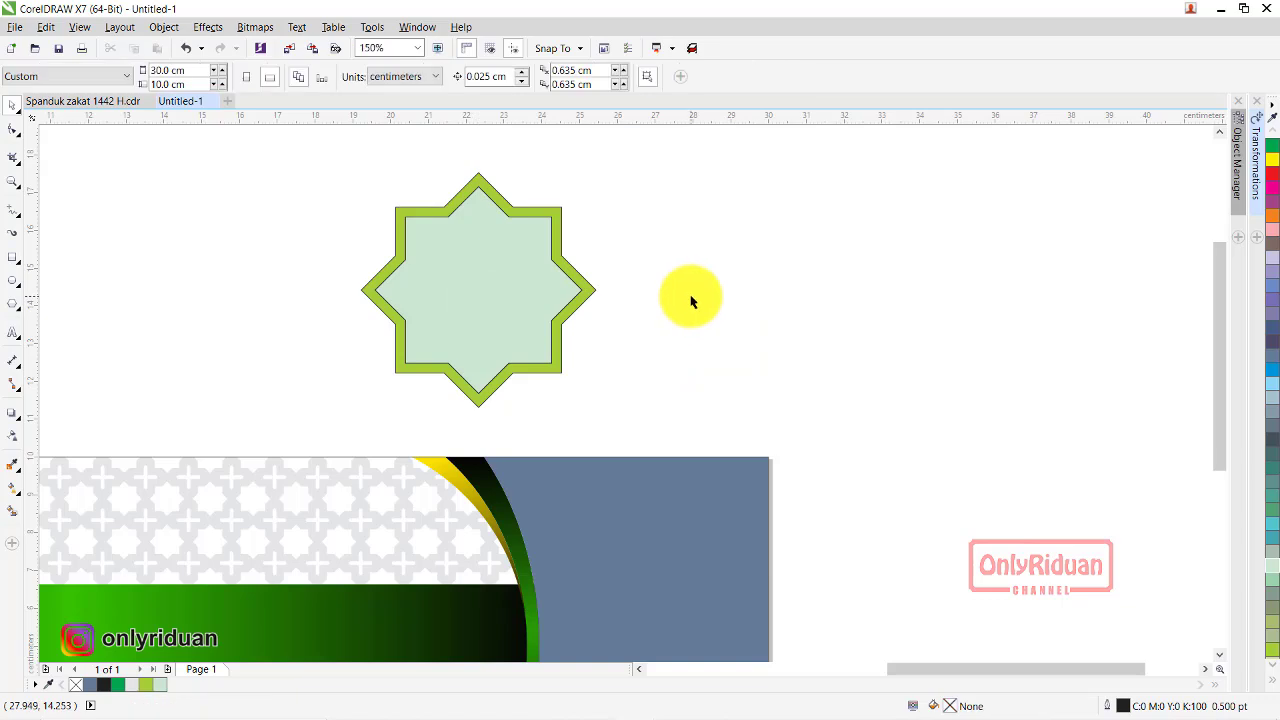
- Remove the outlines of both eight-pointed stars by setting their outline width to None
drag(634, 416, 262, 160)
click(668, 76)
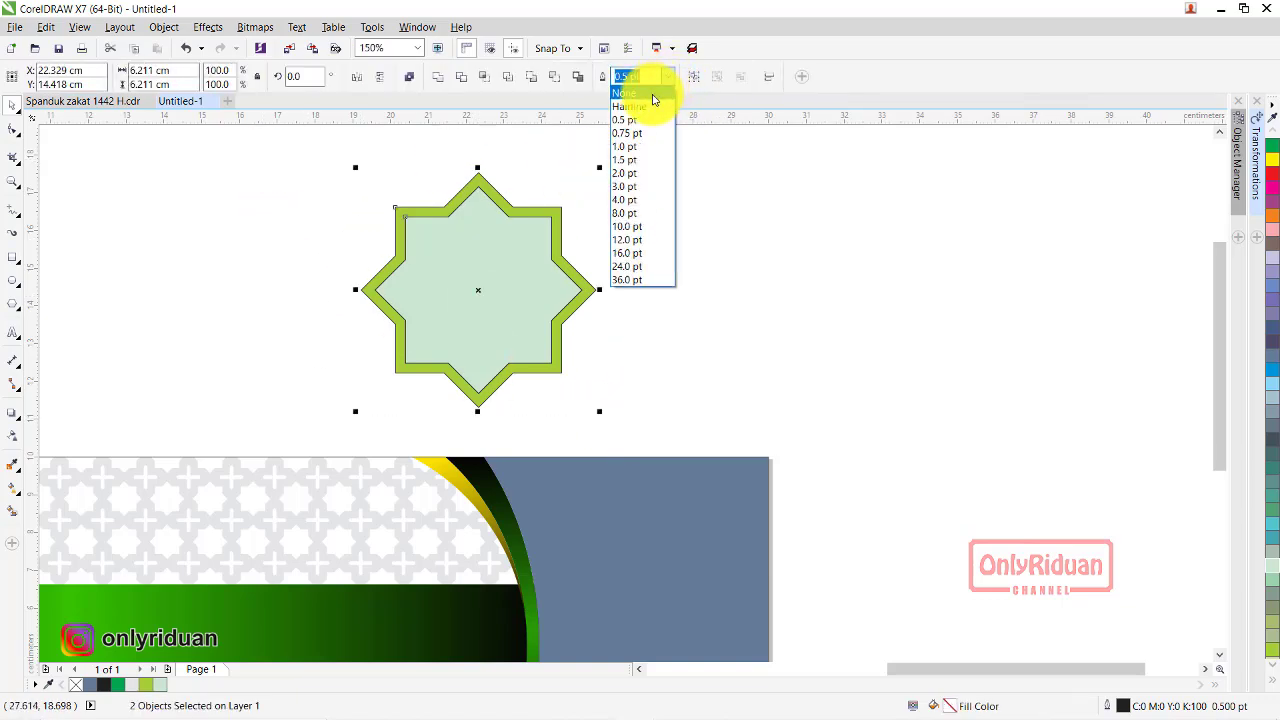
click(648, 92)
click(688, 260)
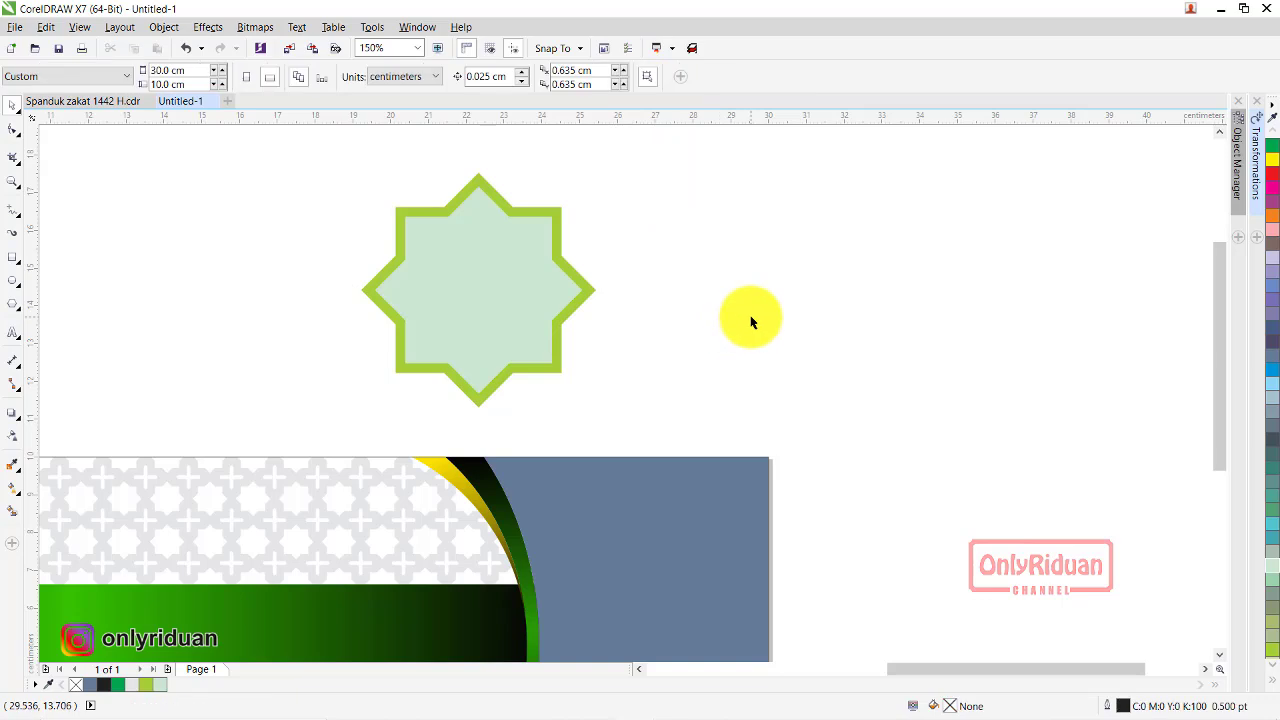
- Apply a drop shadow with the Small Glow preset to the lime green star frame
click(581, 286)
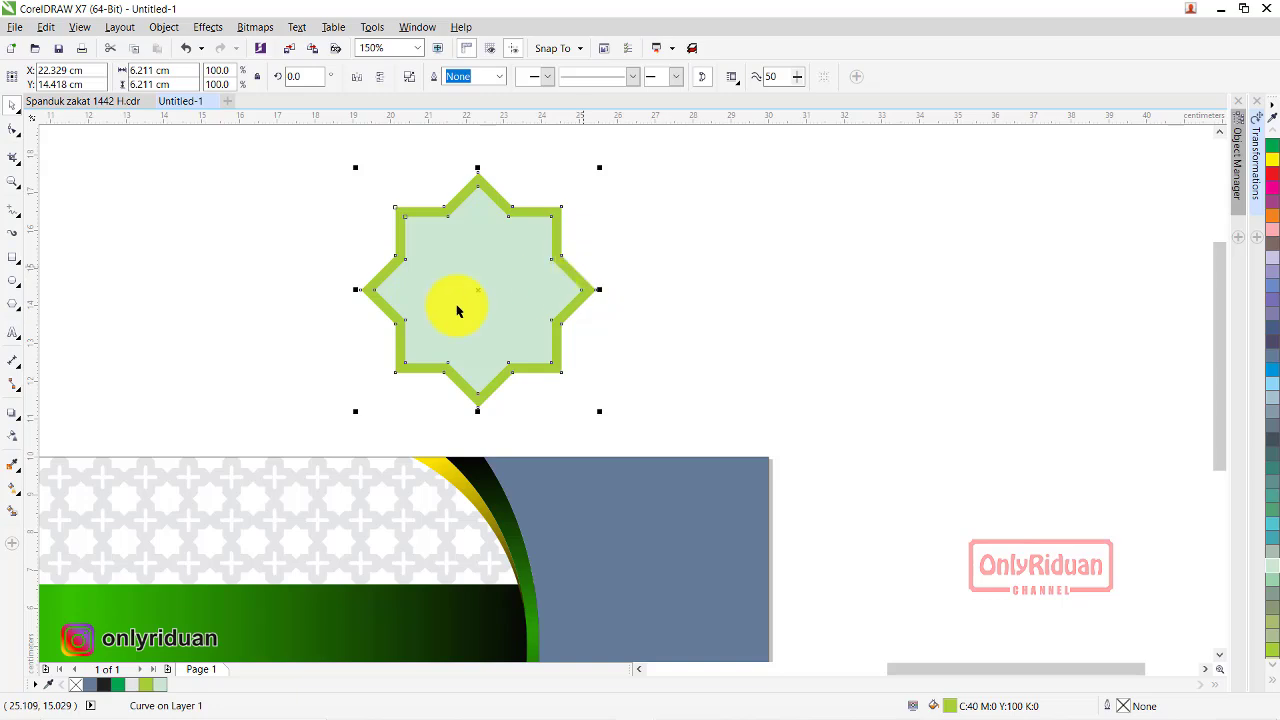
click(13, 421)
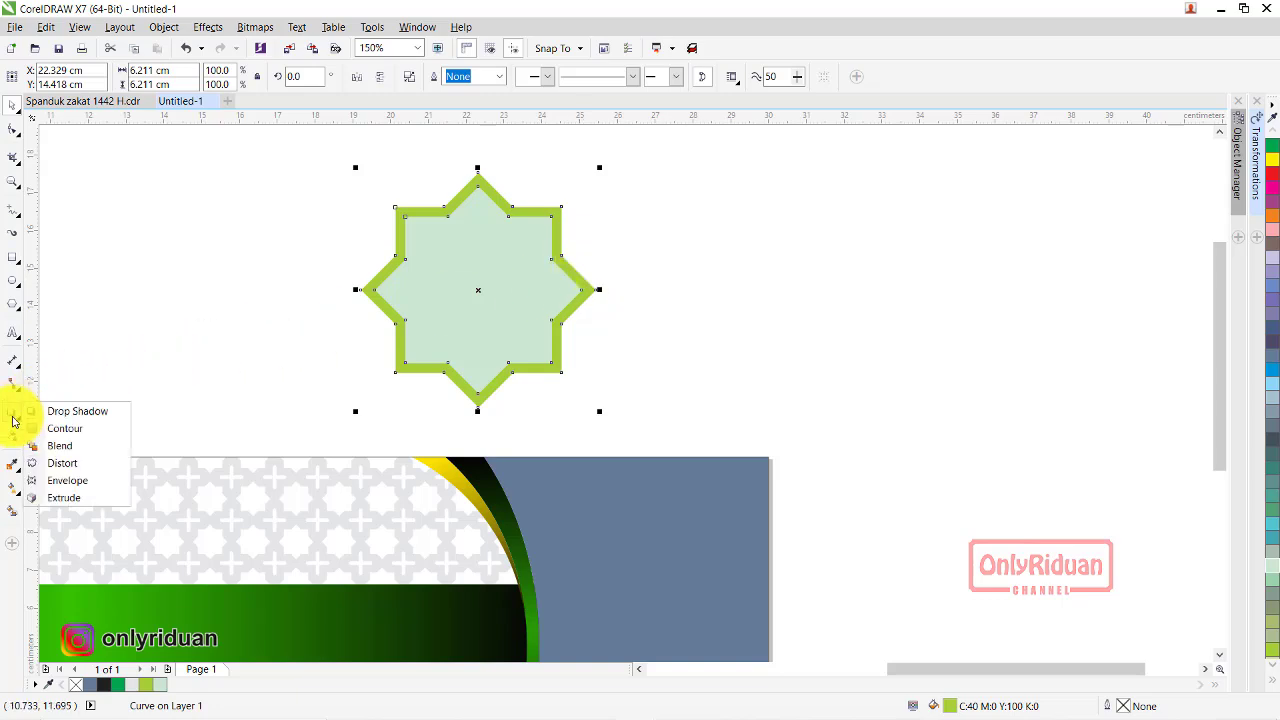
click(63, 410)
click(73, 79)
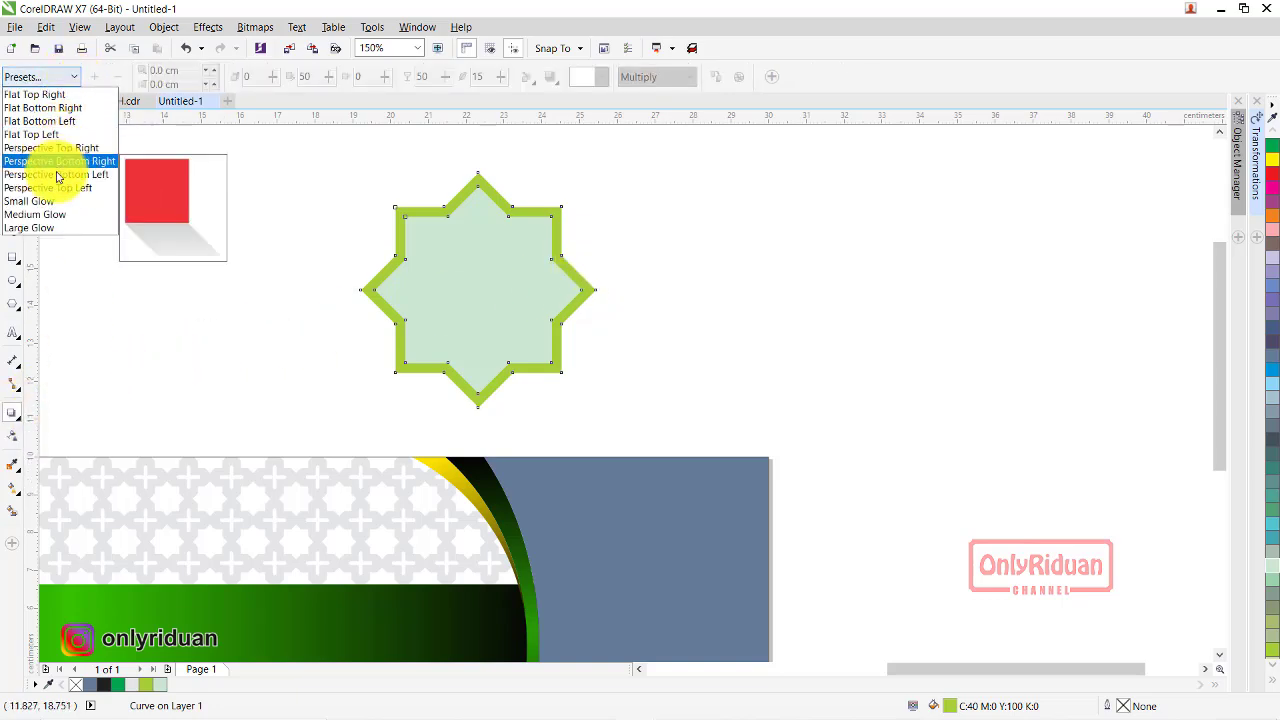
click(62, 205)
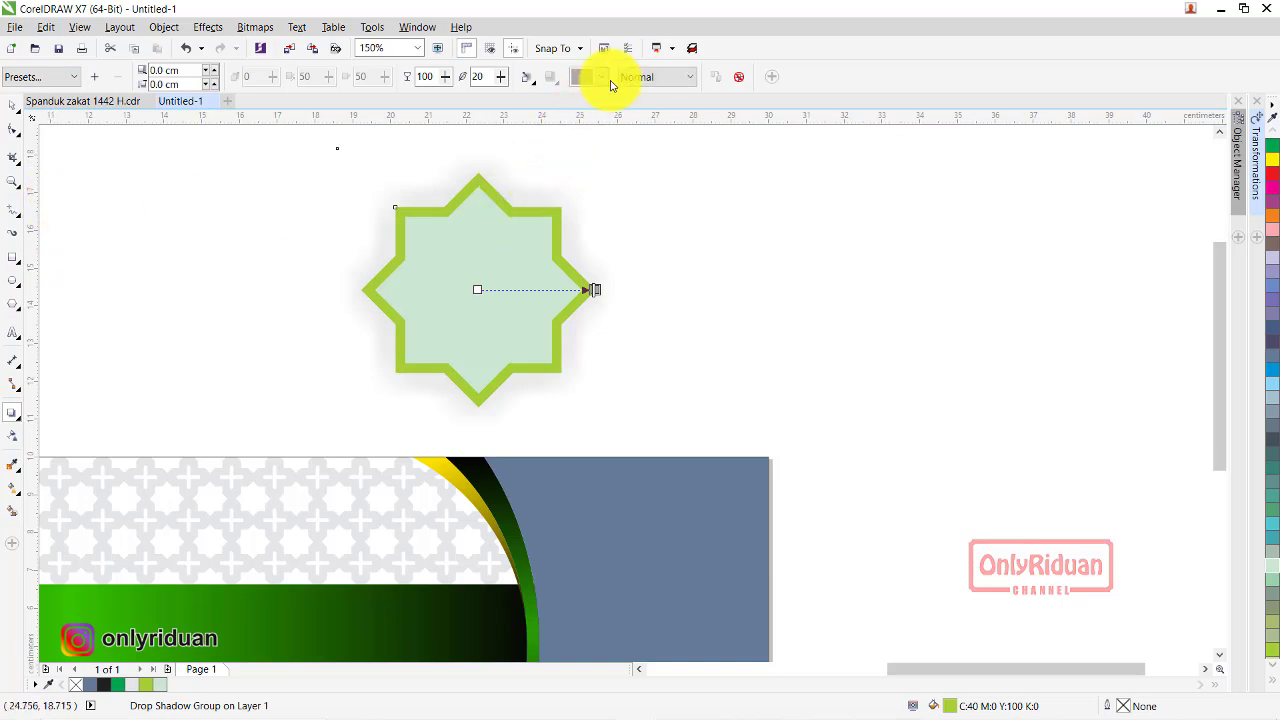
- Change the star frame's shadow colour to black and set its feathering to 5
click(603, 79)
click(592, 95)
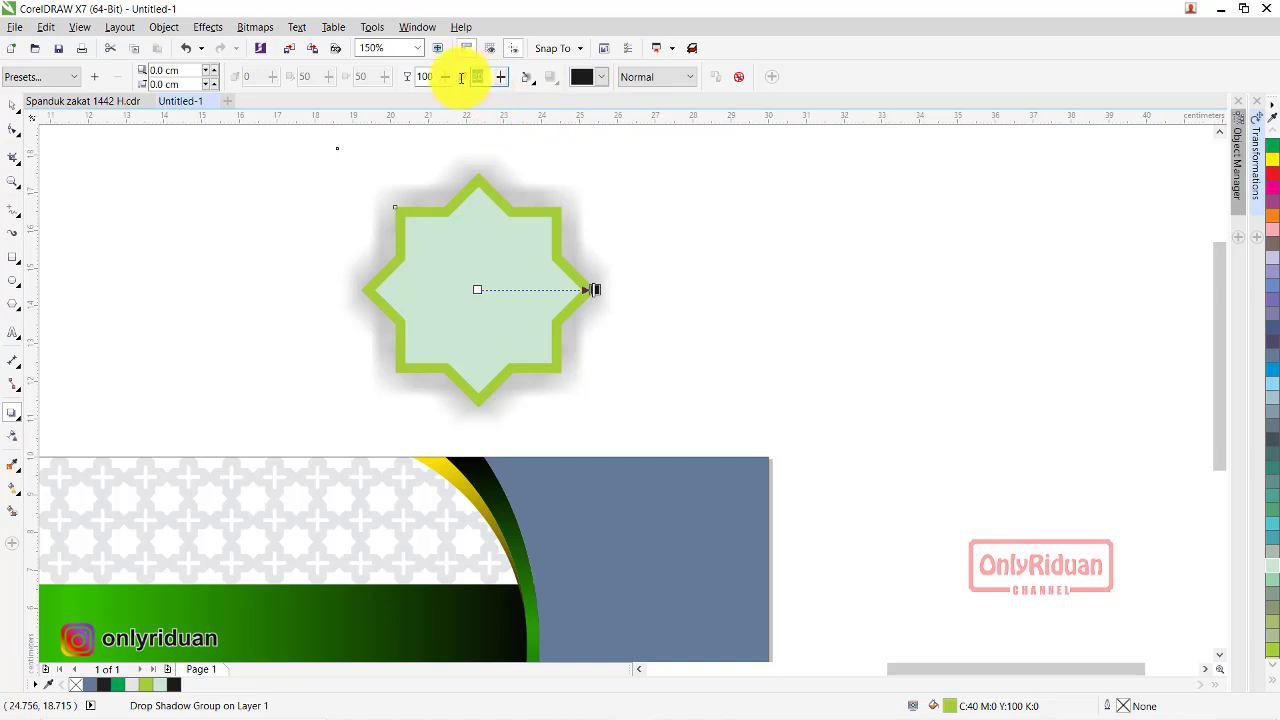
text(5)
key(Return)
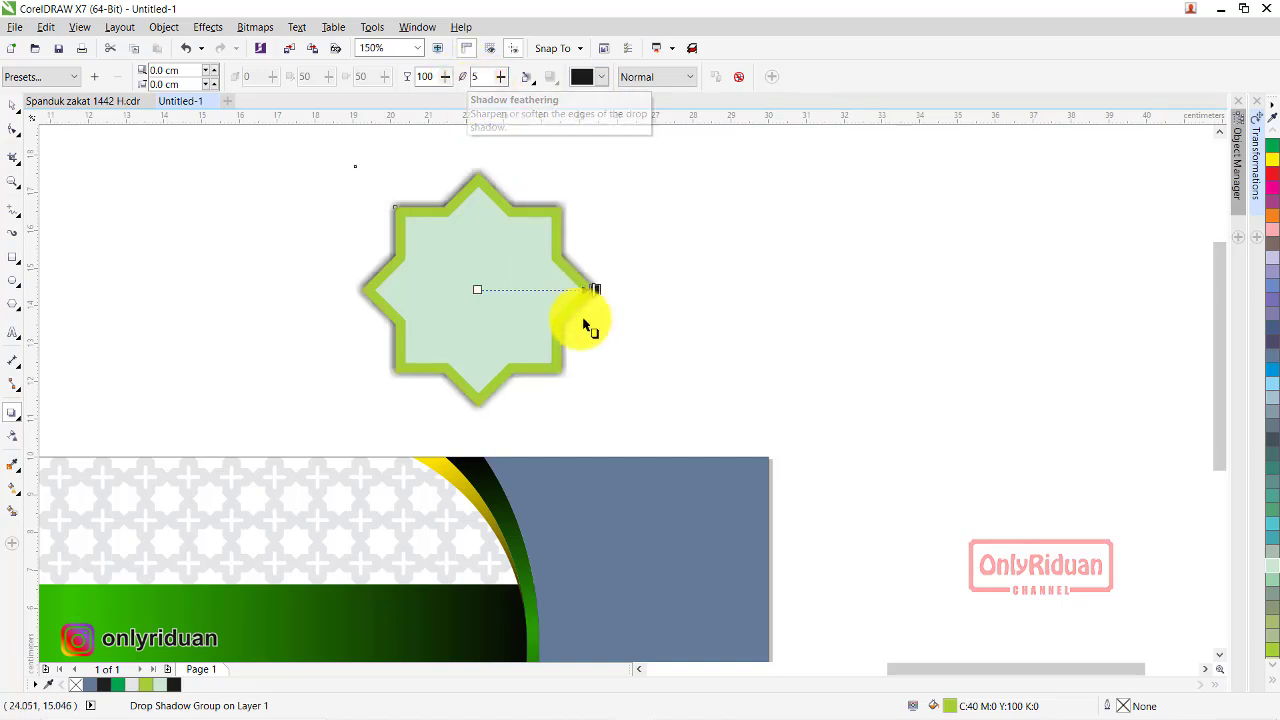
key(space)
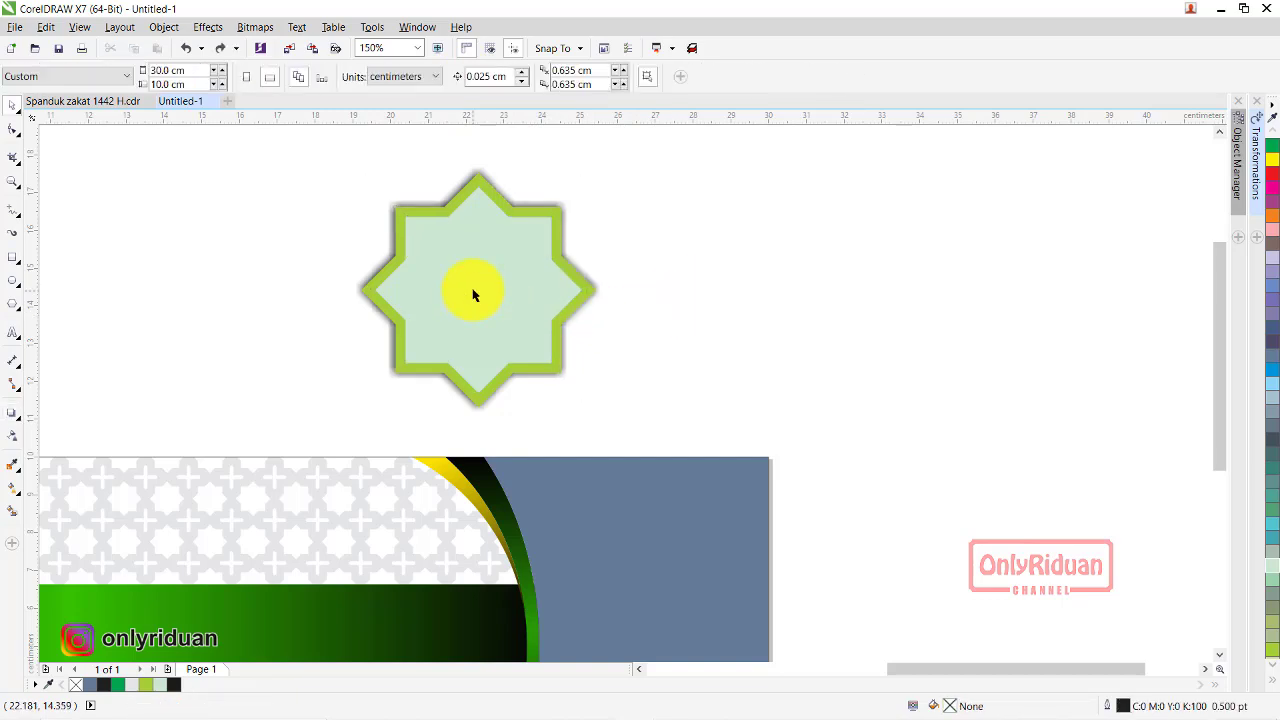
- Send the pale green inner star to the back of the page, behind the frame's shadow
click(476, 288)
drag(501, 282, 702, 284)
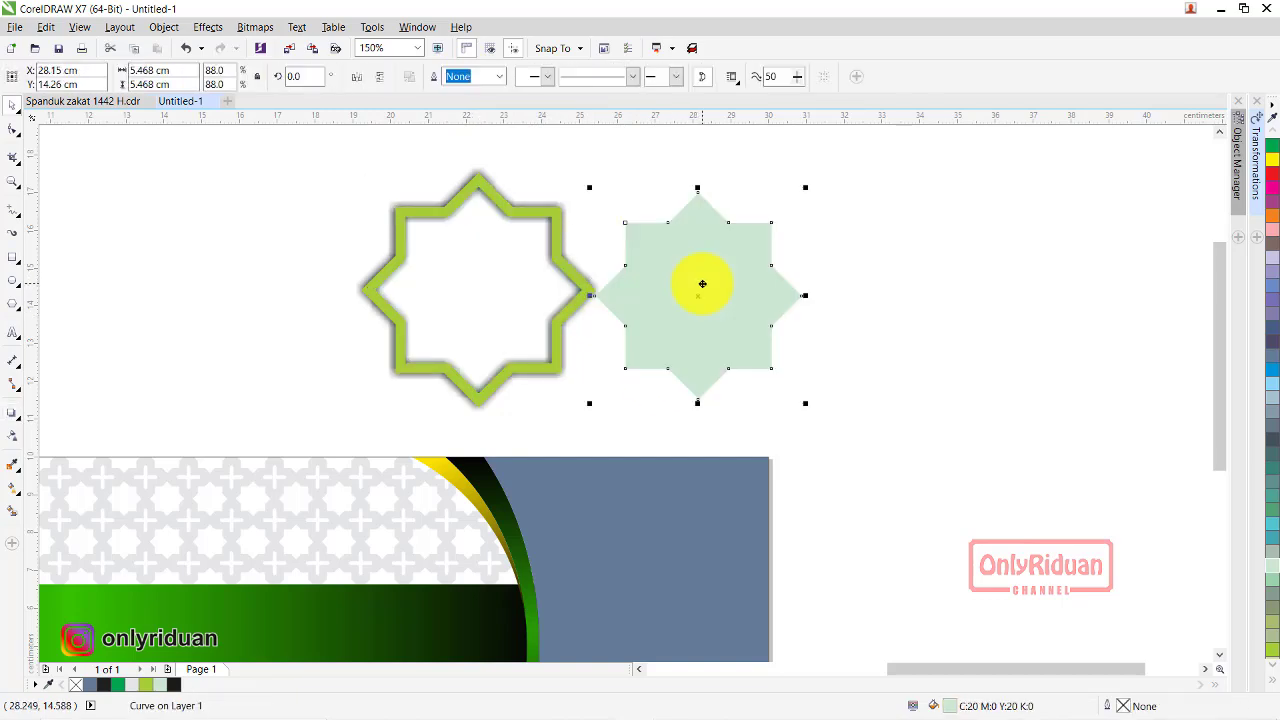
key(ctrl+z)
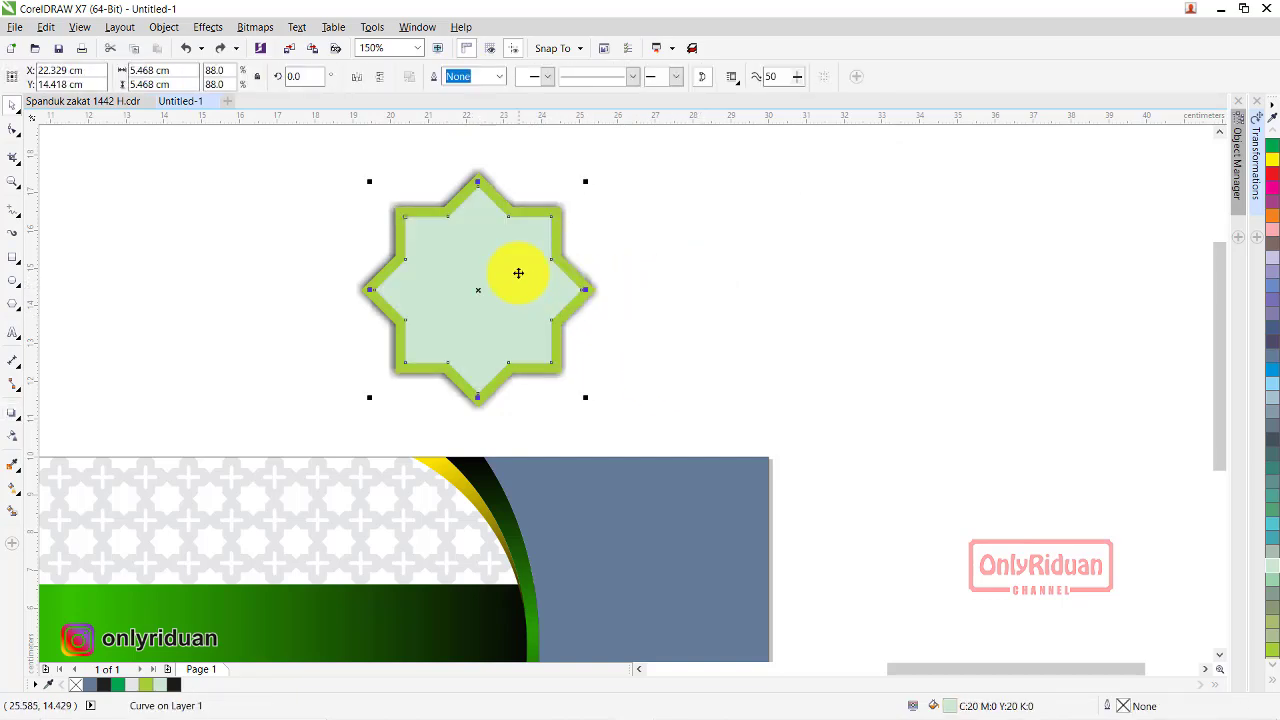
right_click(499, 265)
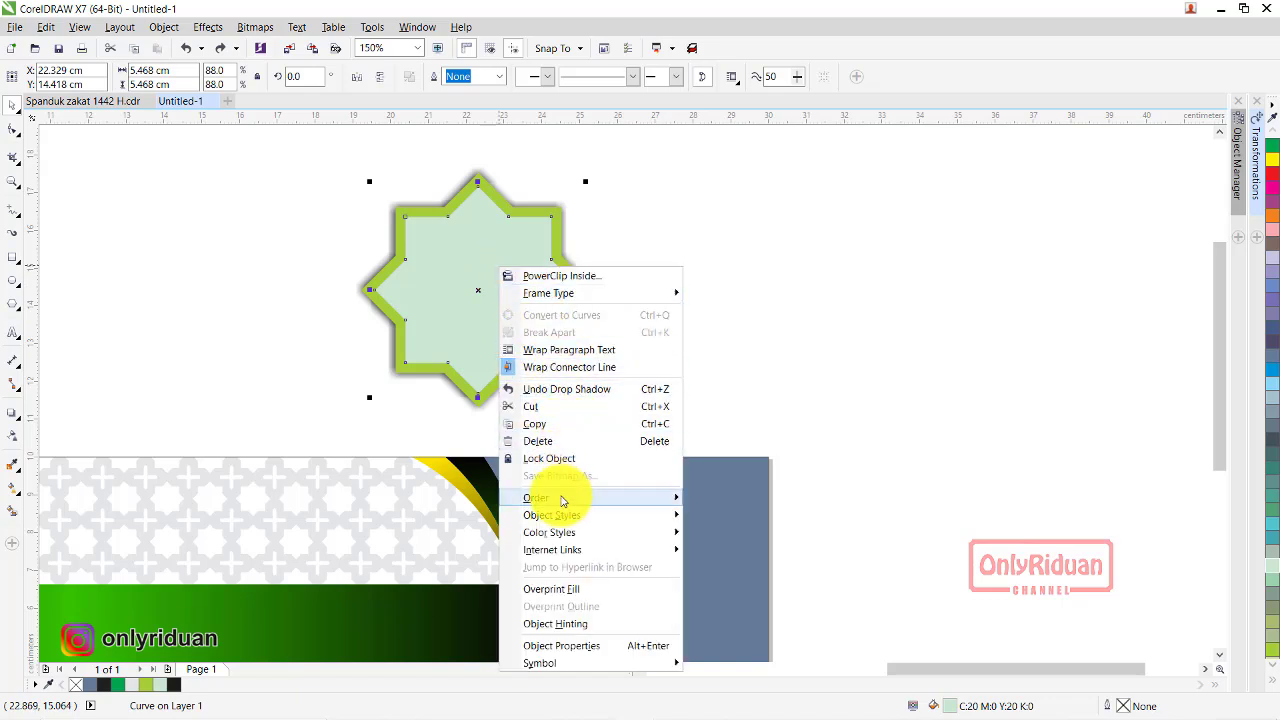
mouse_move(562, 500)
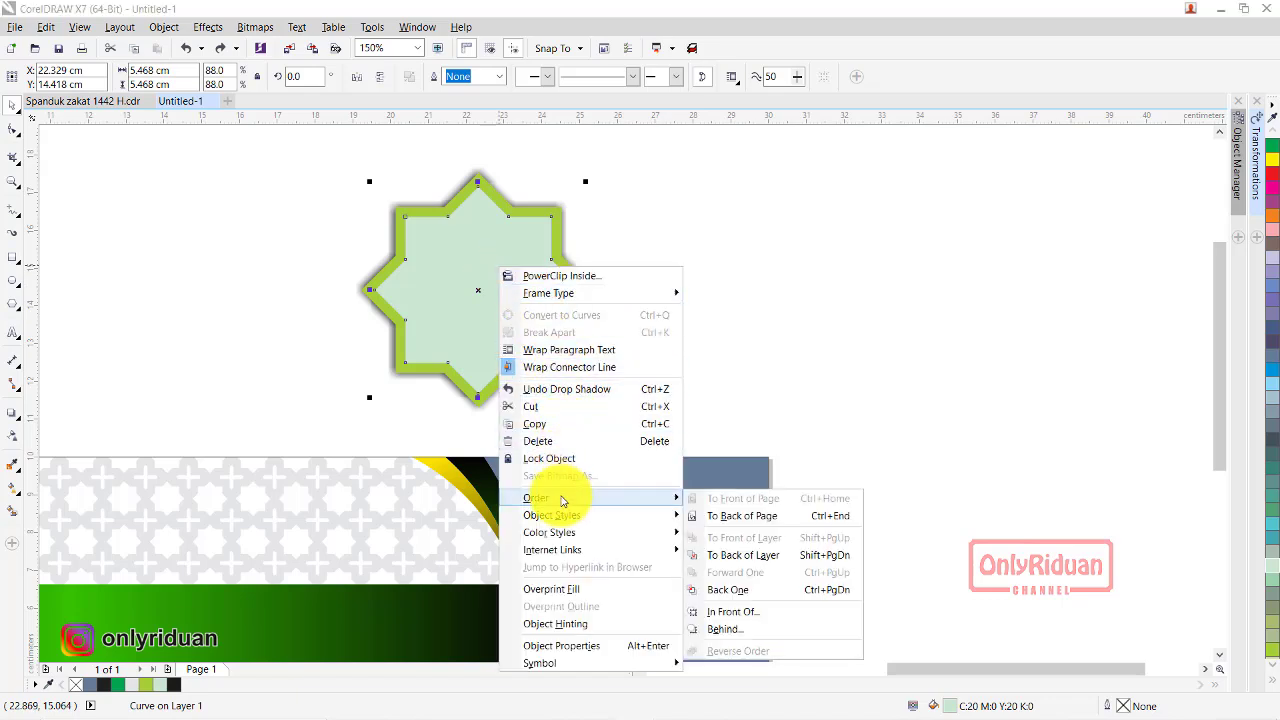
click(742, 513)
click(700, 362)
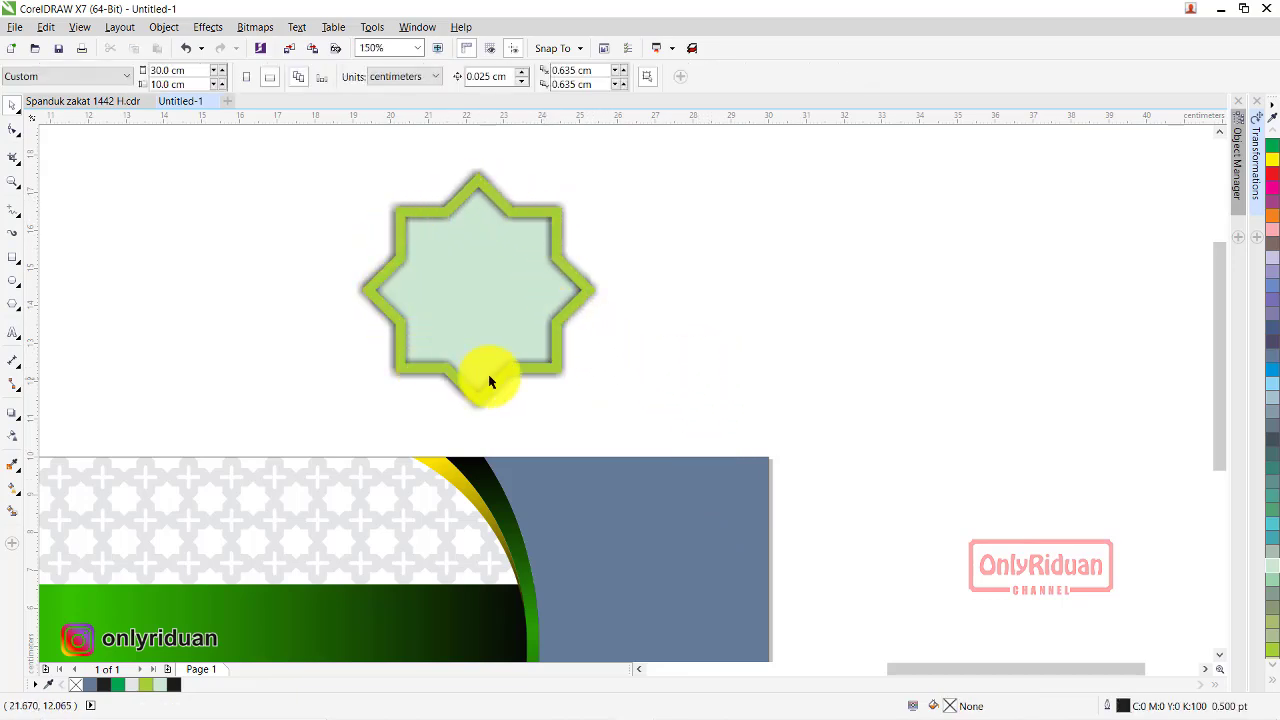
- Set the shadow opacity of the lime green star frame to 80
scroll(591, 330, down, 2)
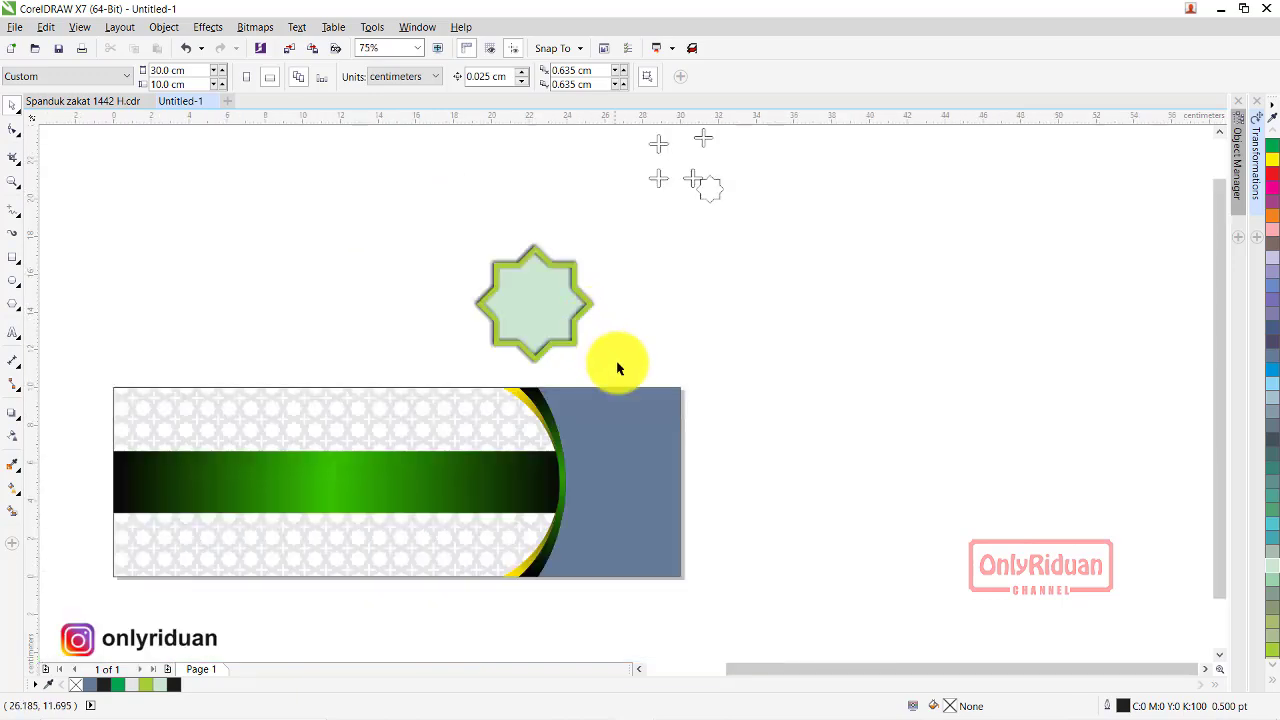
scroll(626, 336, up, 2)
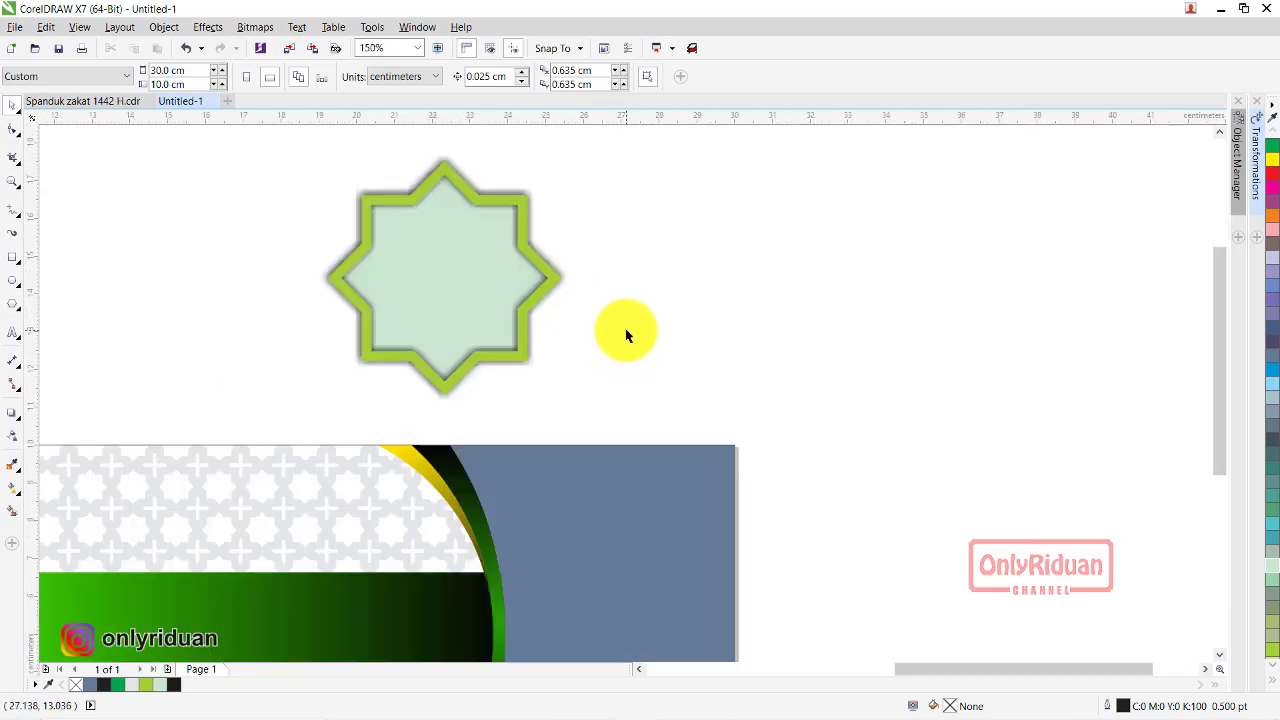
click(551, 280)
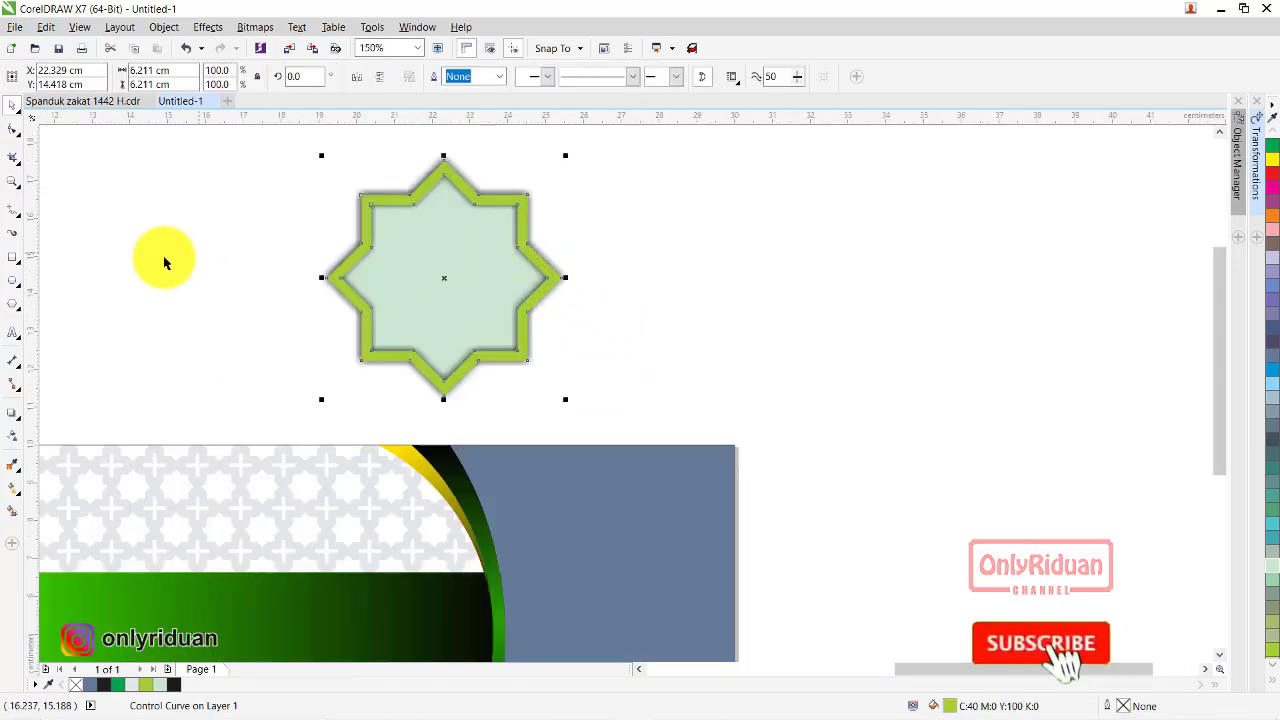
click(13, 413)
click(437, 79)
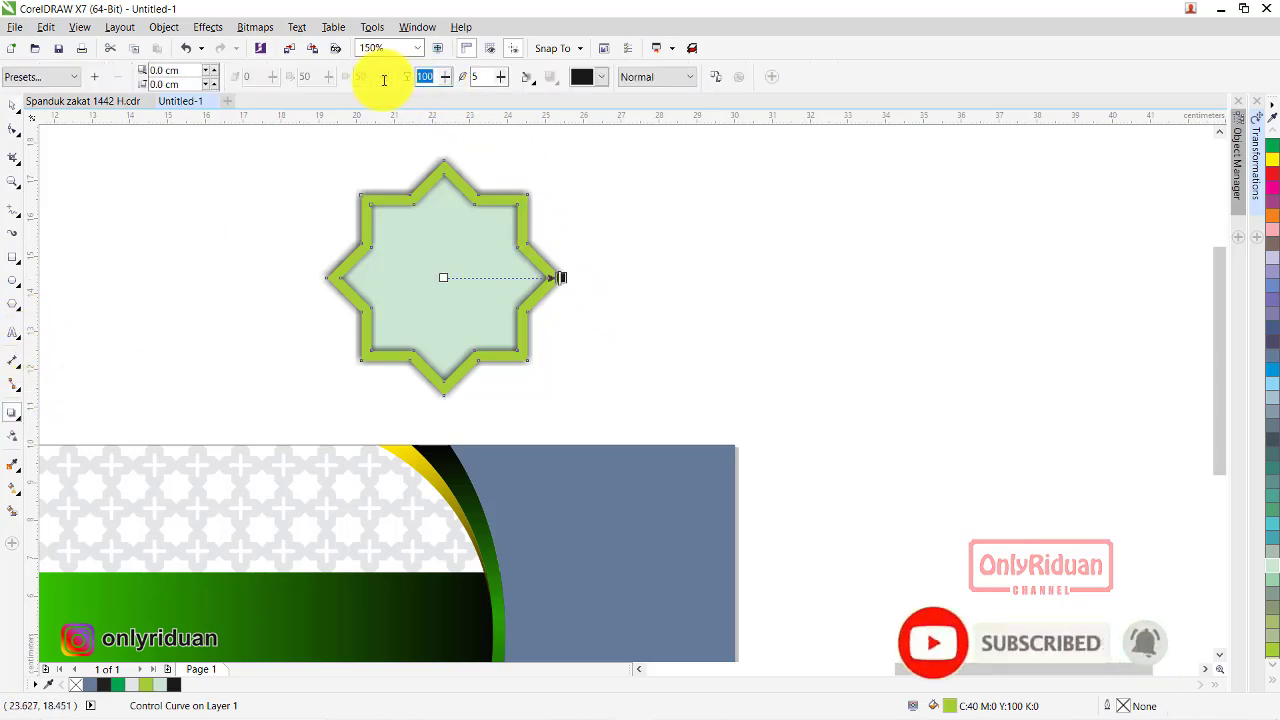
text(80)
key(Return)
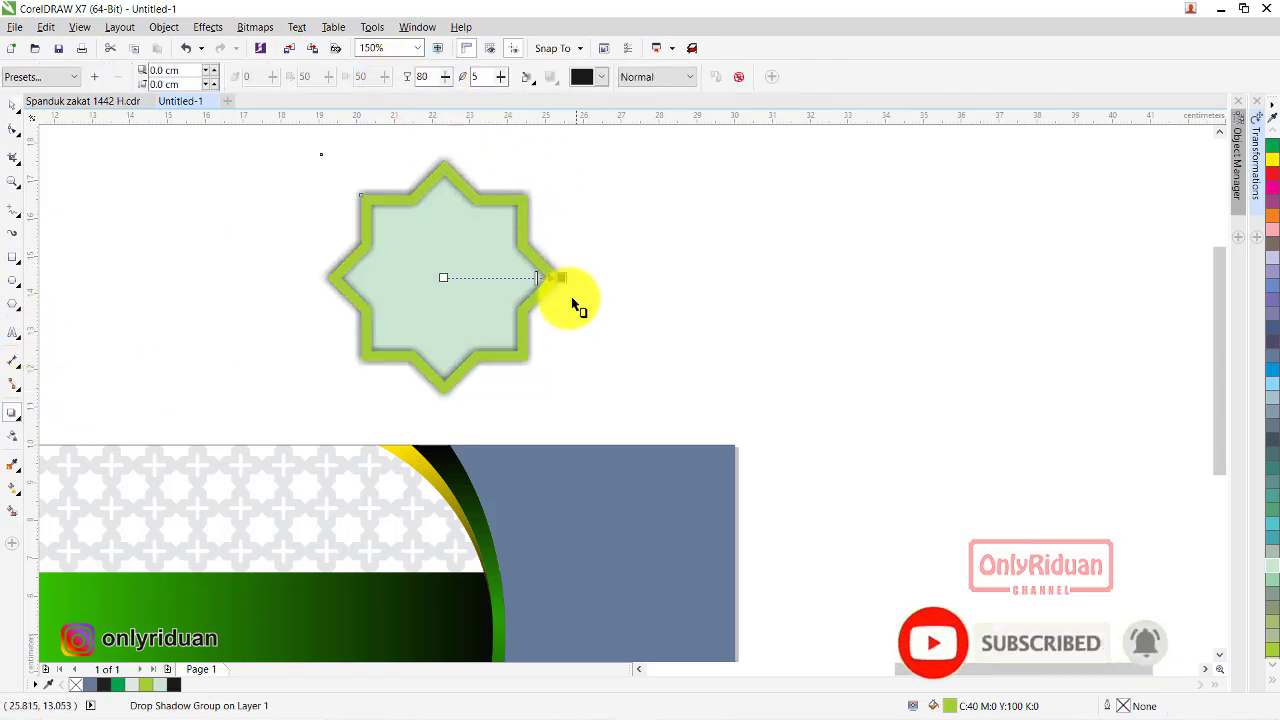
scroll(546, 222, down, 2)
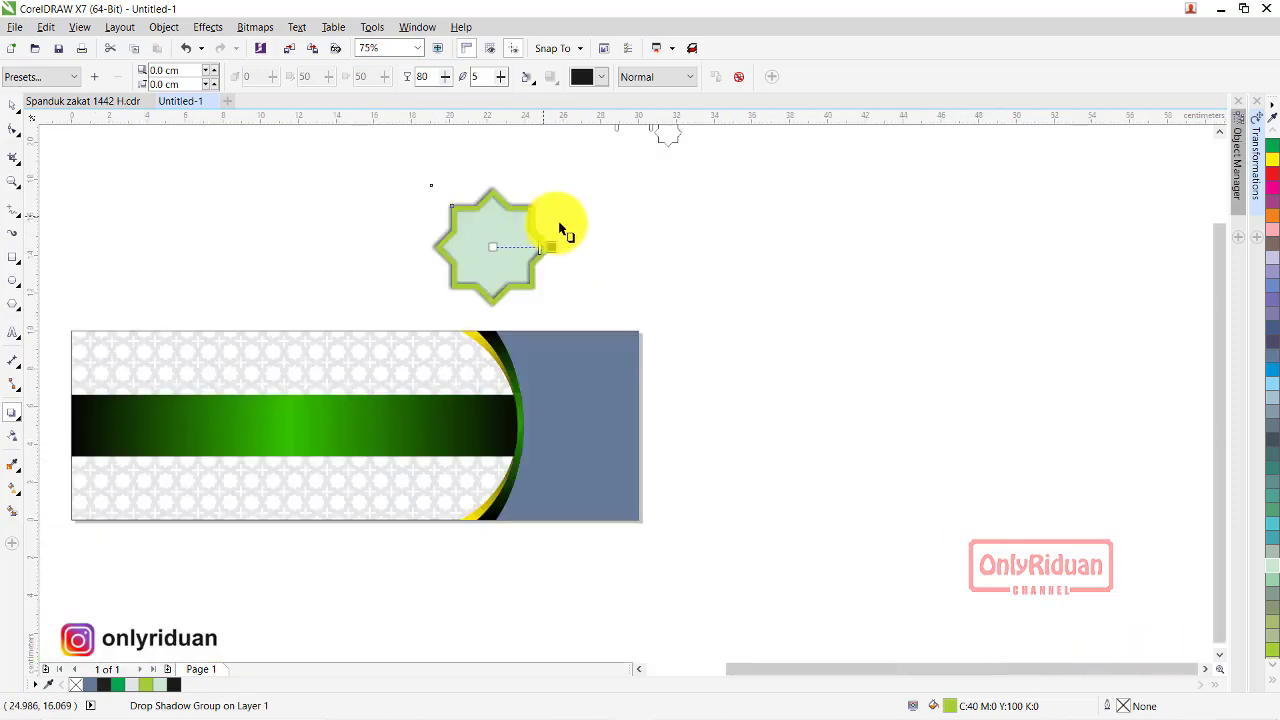
click(13, 105)
click(640, 246)
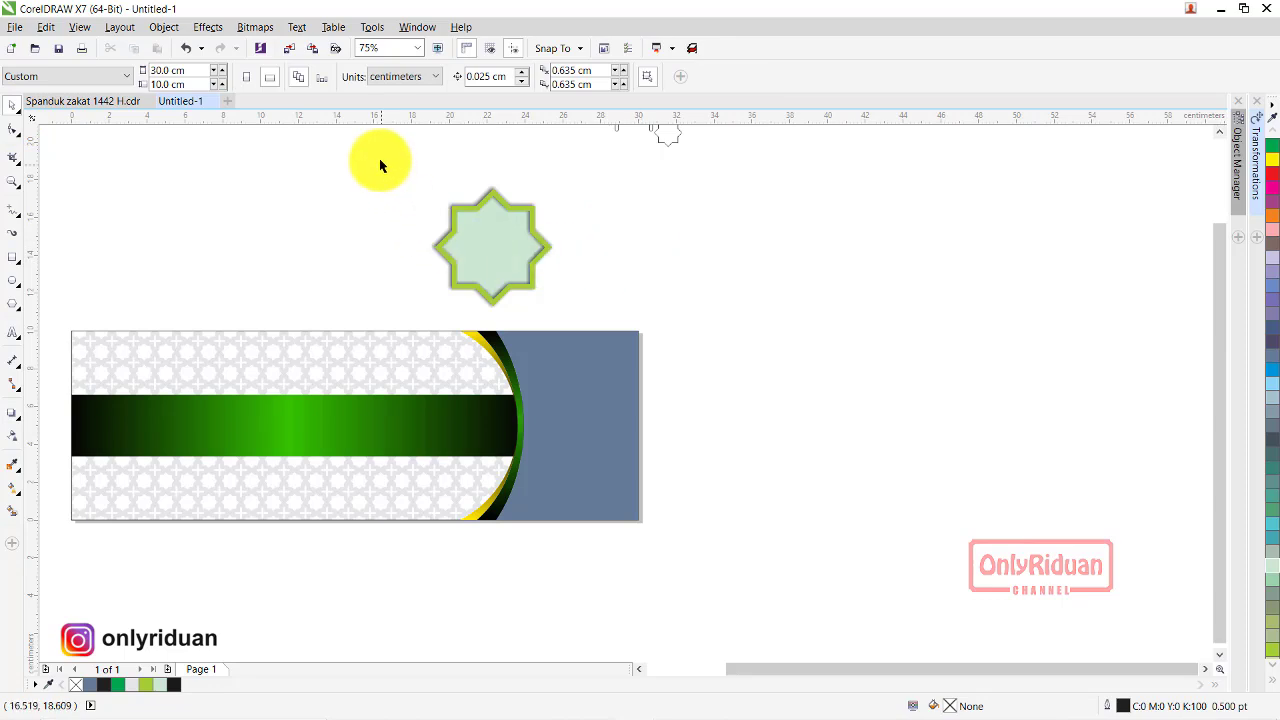
- Group the star shapes with their shadow and place the group over the curved divider, vertically centred at Y 5.0 cm
drag(617, 323, 611, 319)
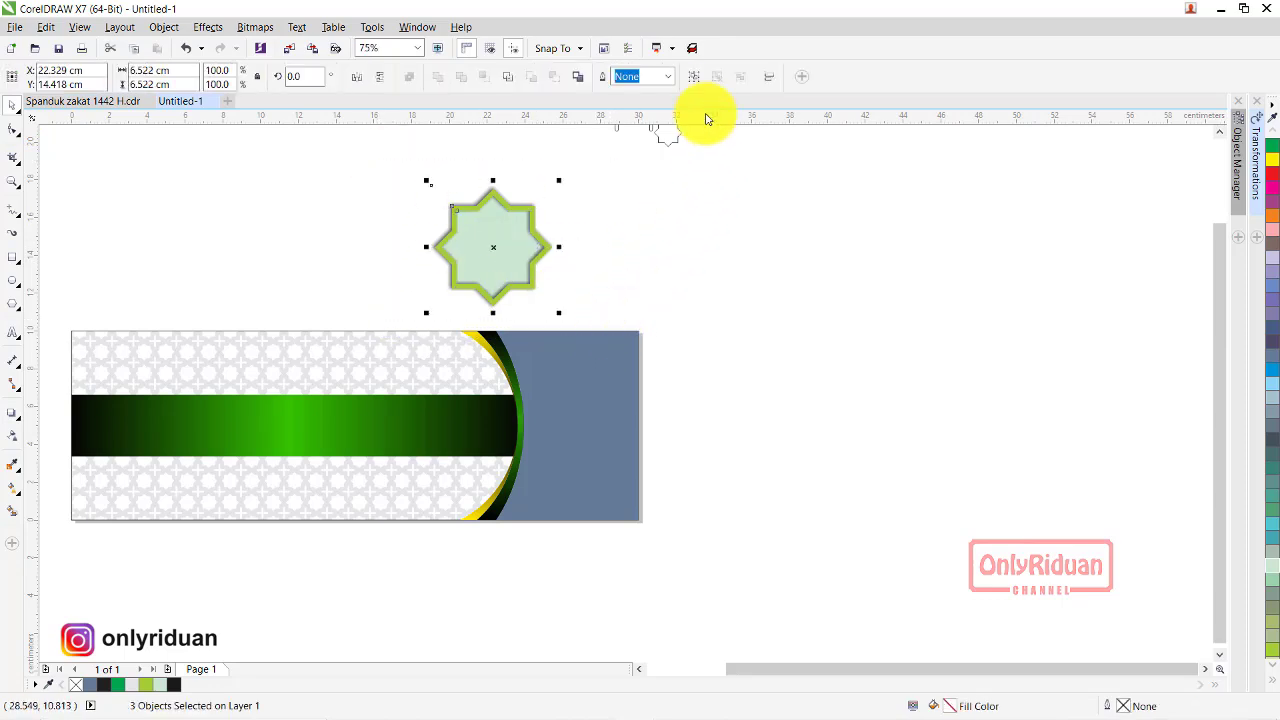
click(694, 77)
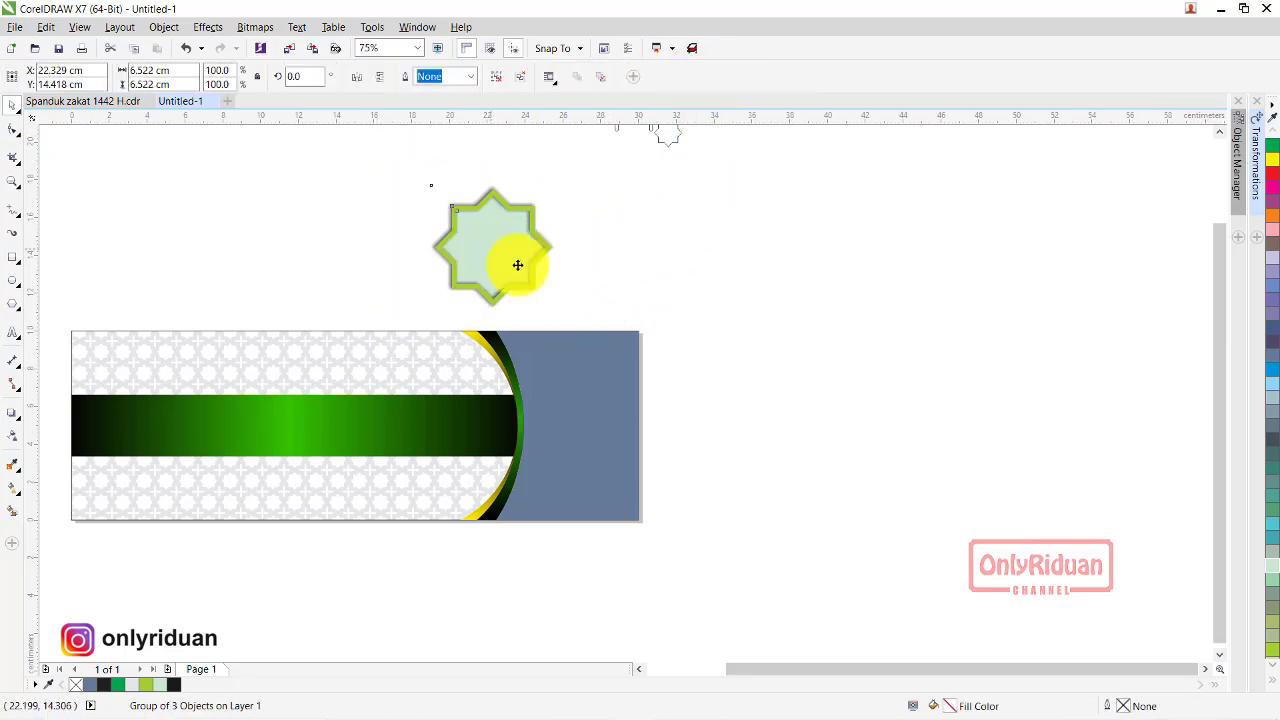
drag(517, 265, 520, 427)
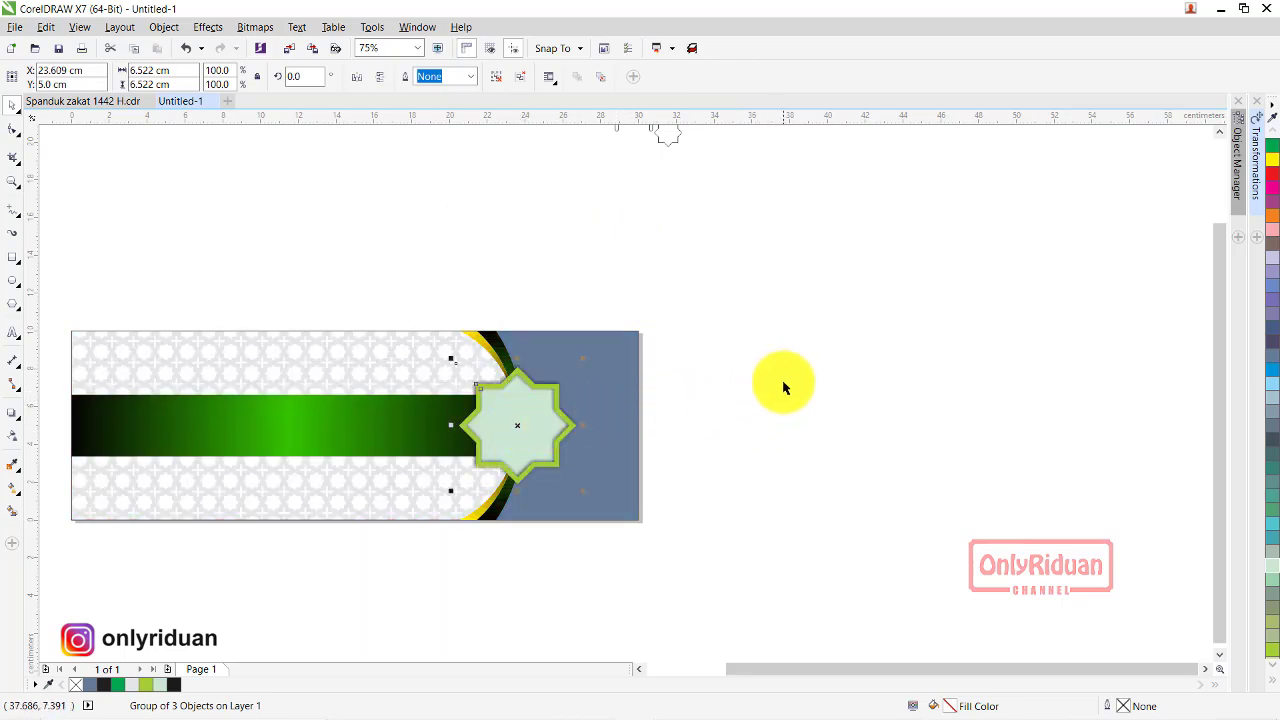
- Duplicate the star group beside the banner's left end and scale the copy down to about 3.76 cm
scroll(640, 672, left, 2)
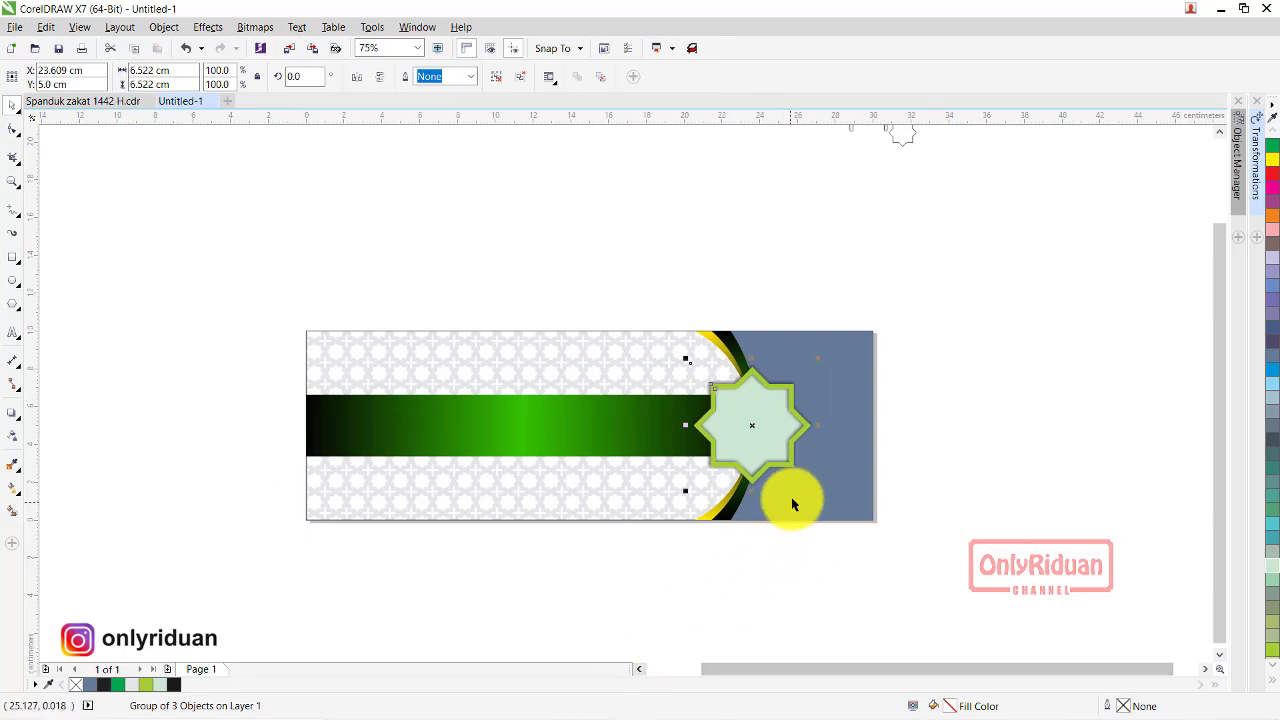
drag(751, 426, 232, 432)
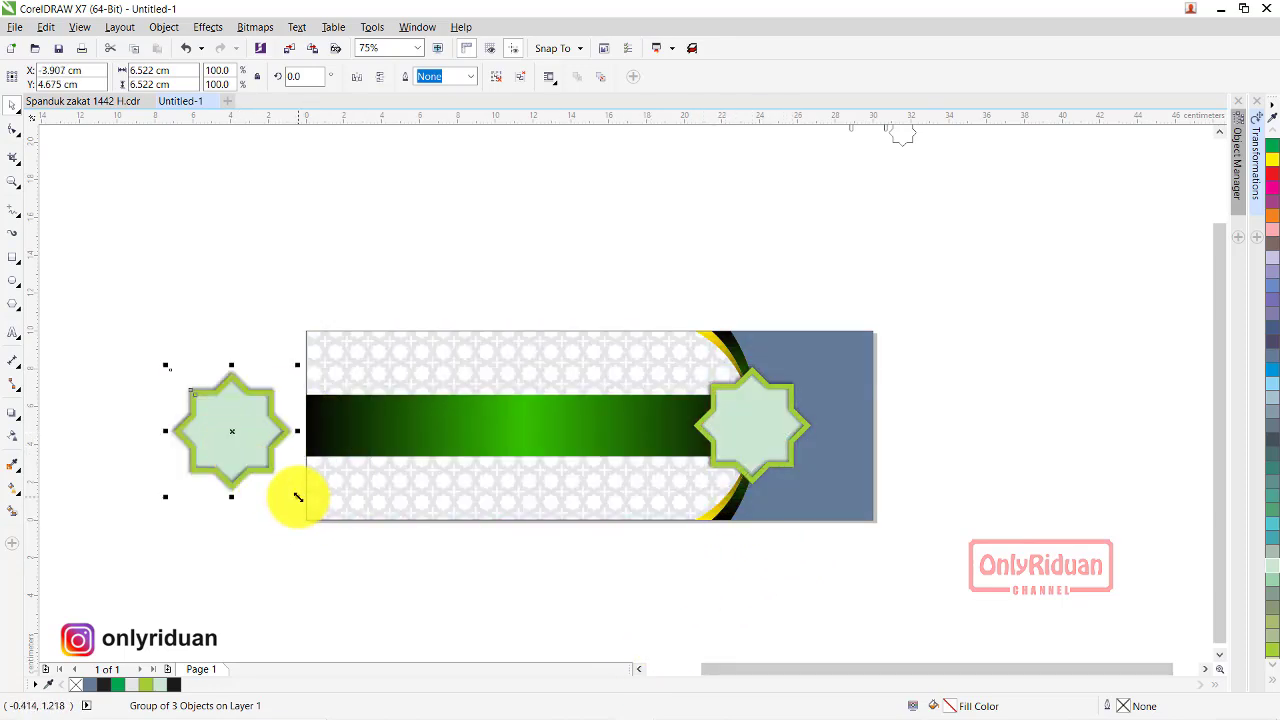
drag(297, 496, 246, 511)
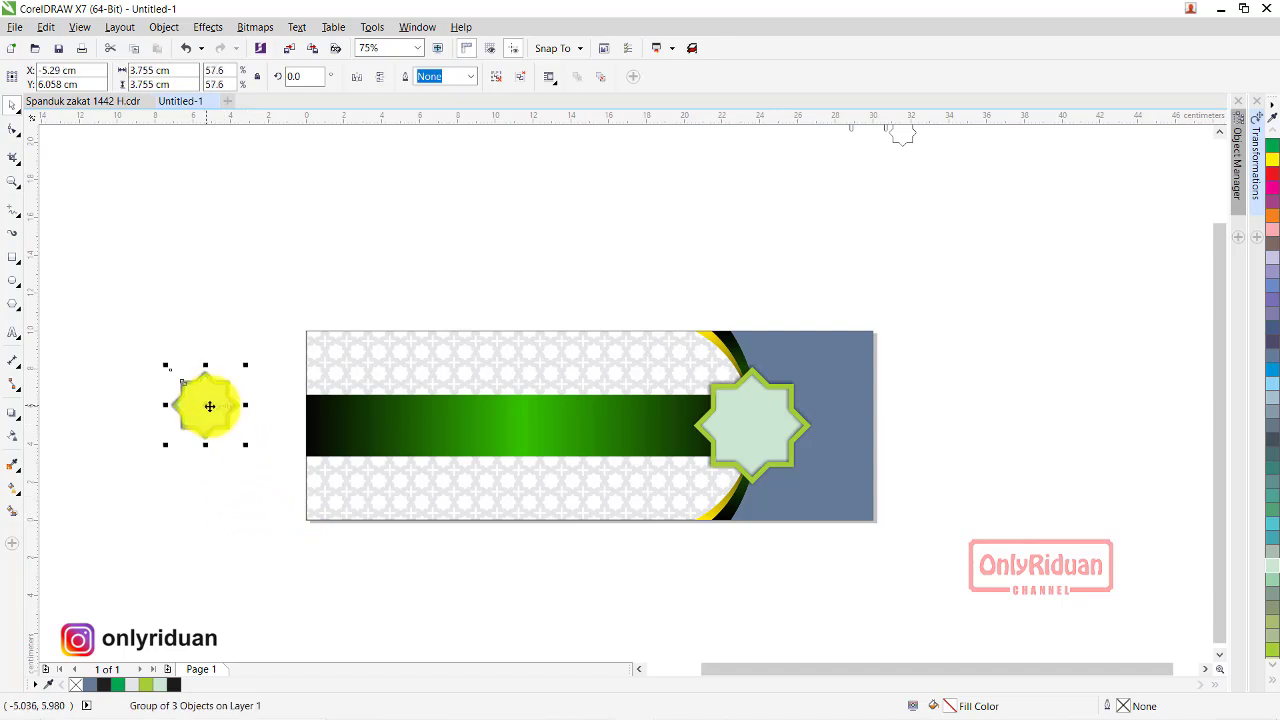
- Centre the small star on the banner's left edge at X 0, Y 5 cm and PowerClip it inside the green gradient band
drag(209, 406, 304, 428)
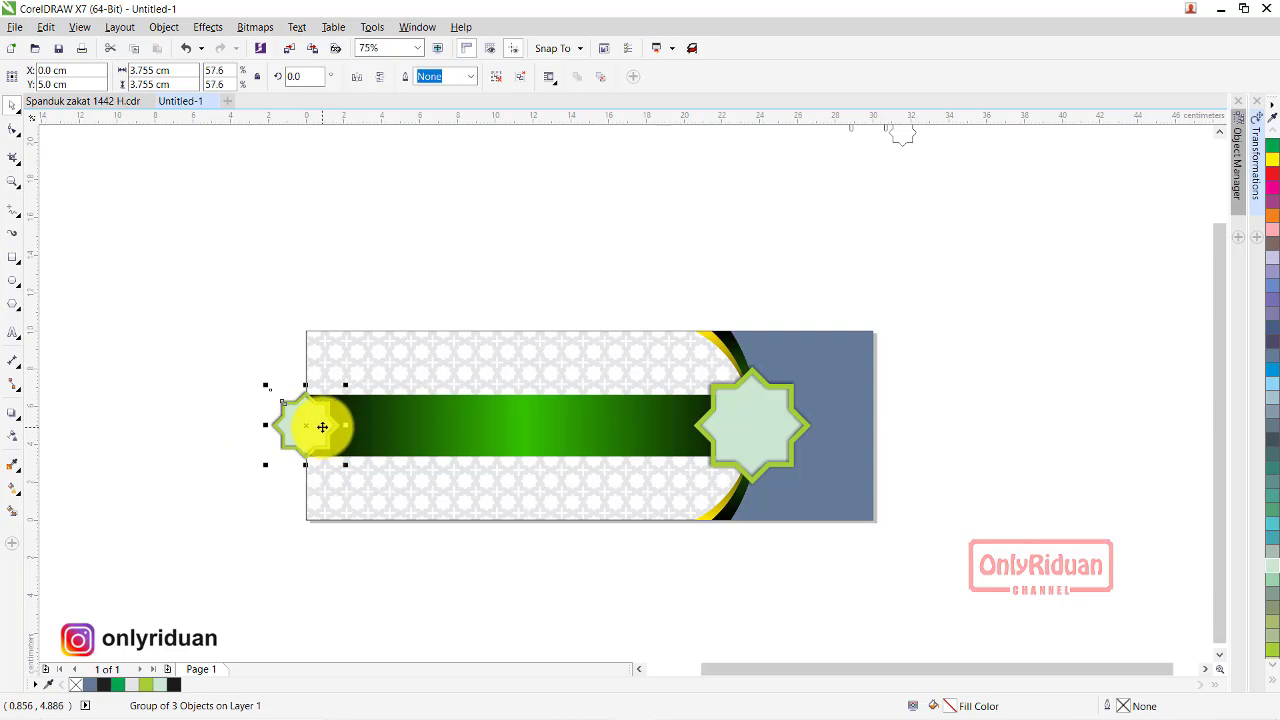
right_click(314, 427)
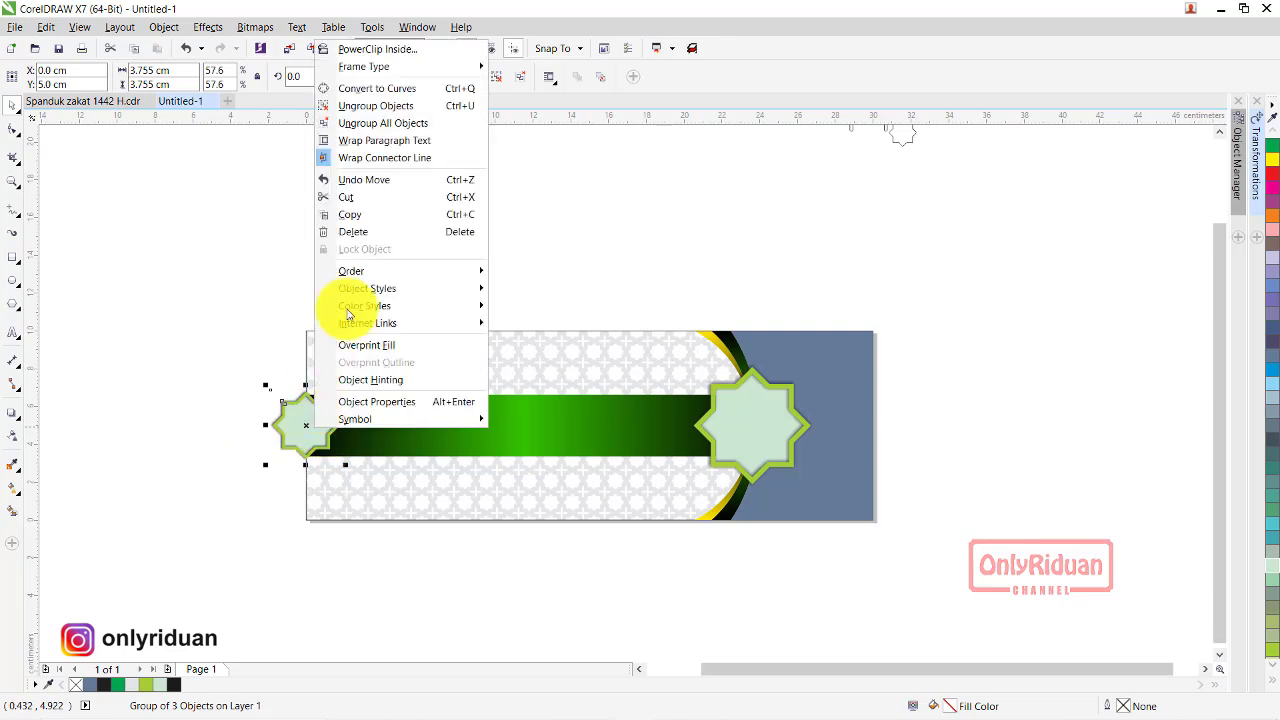
click(380, 43)
click(378, 418)
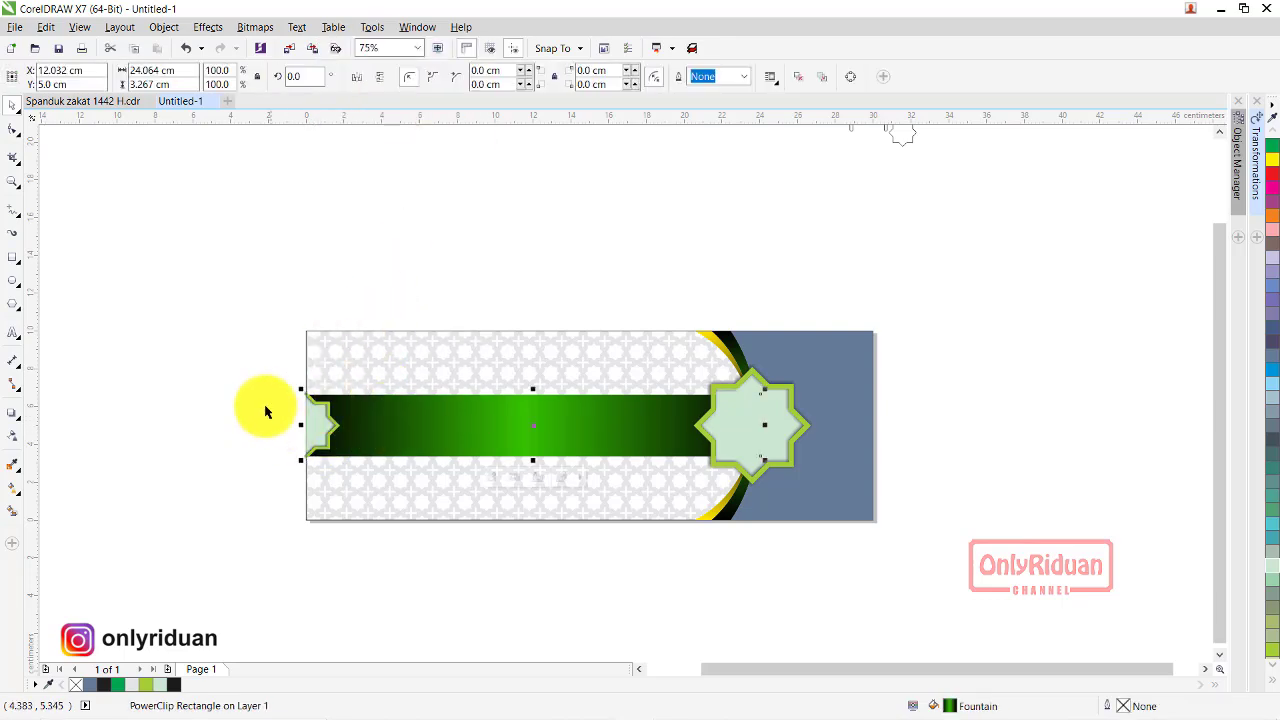
click(465, 544)
- Zoom in on the banner and compare it with the finished design in Spanduk zakat 1442 H.cdr
key(z)
click(722, 505)
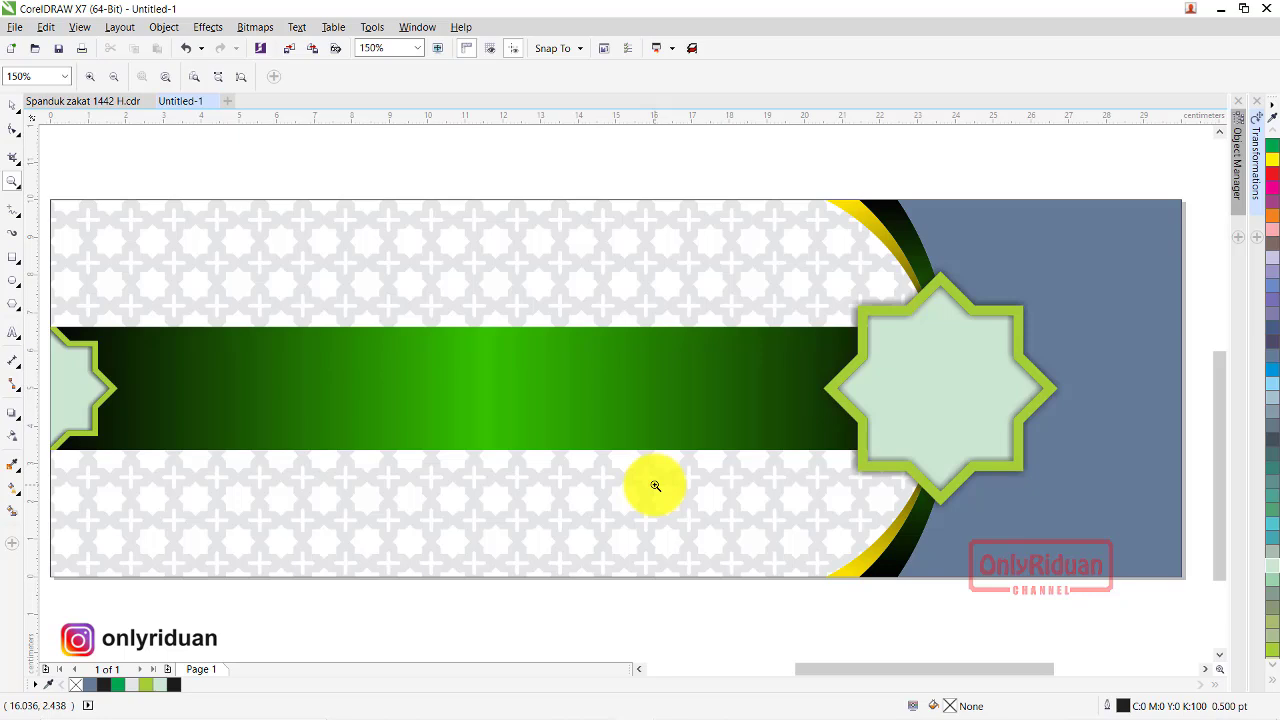
click(71, 103)
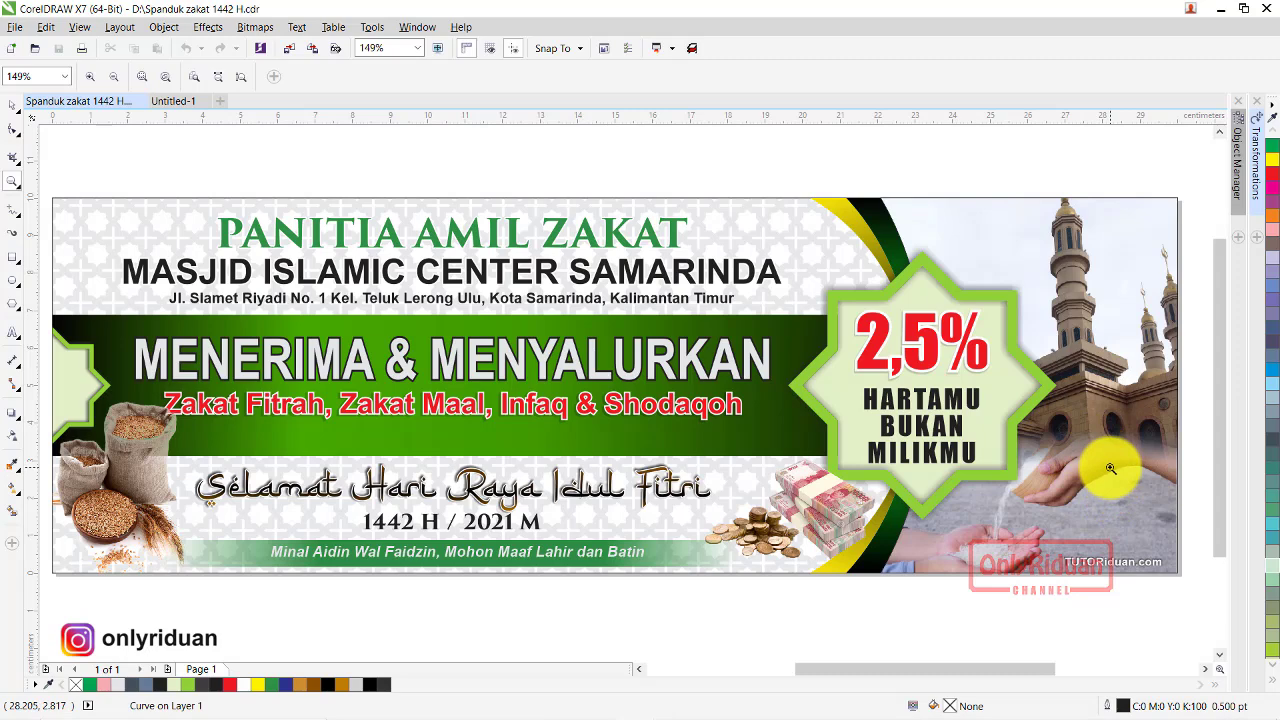
click(177, 101)
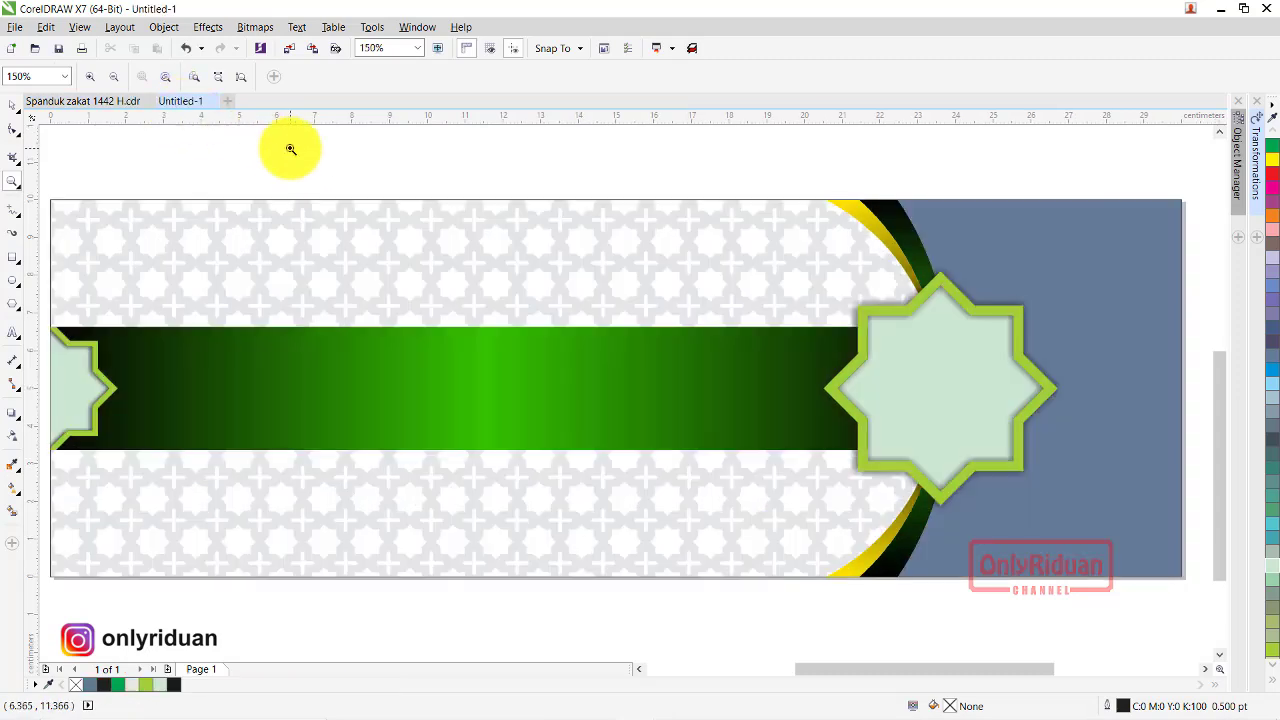
- Import the Zakat photo from the Materi Desain Spanduk Zakat 1442 H folder, about 8.6 cm wide, over the blue-grey panel's lower part
click(15, 27)
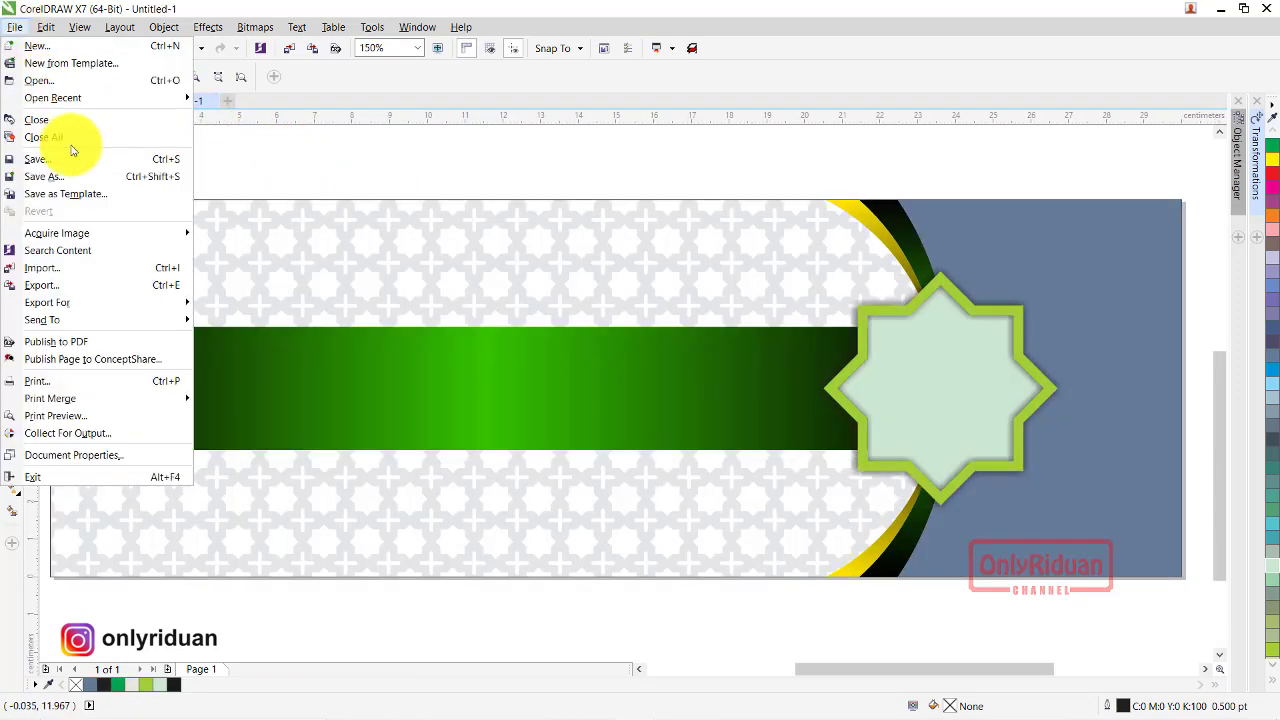
click(45, 268)
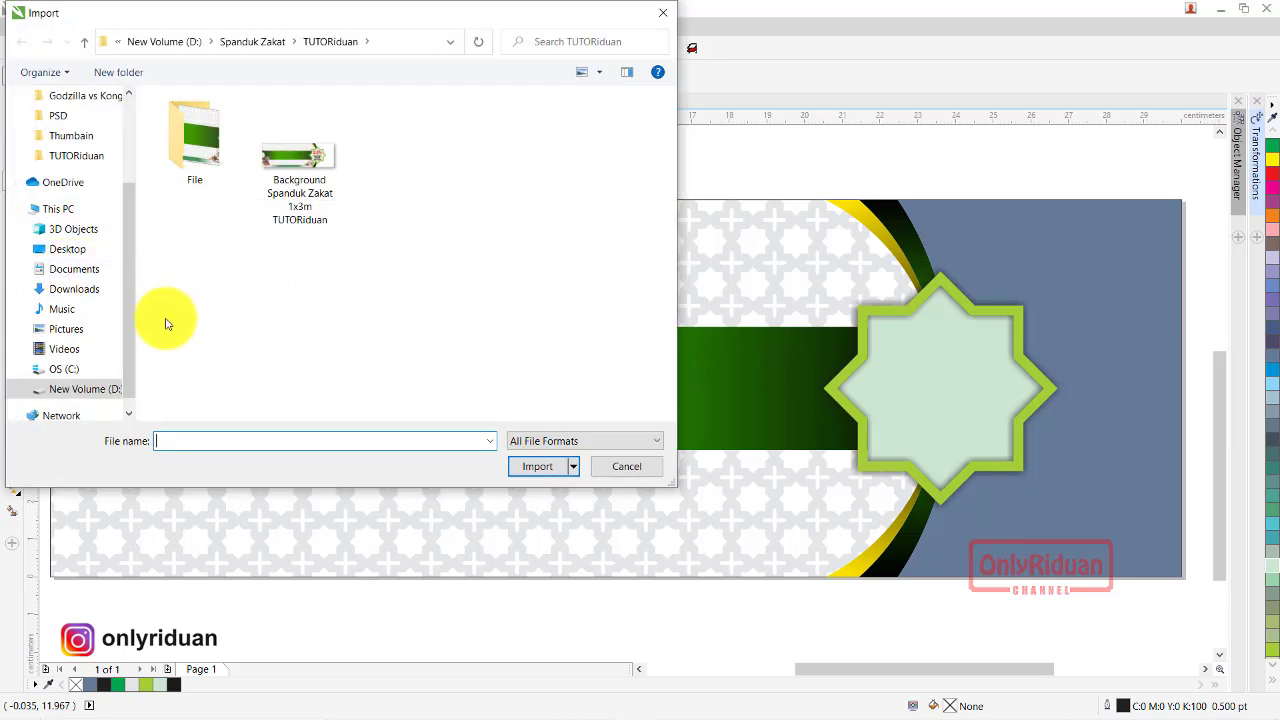
click(104, 388)
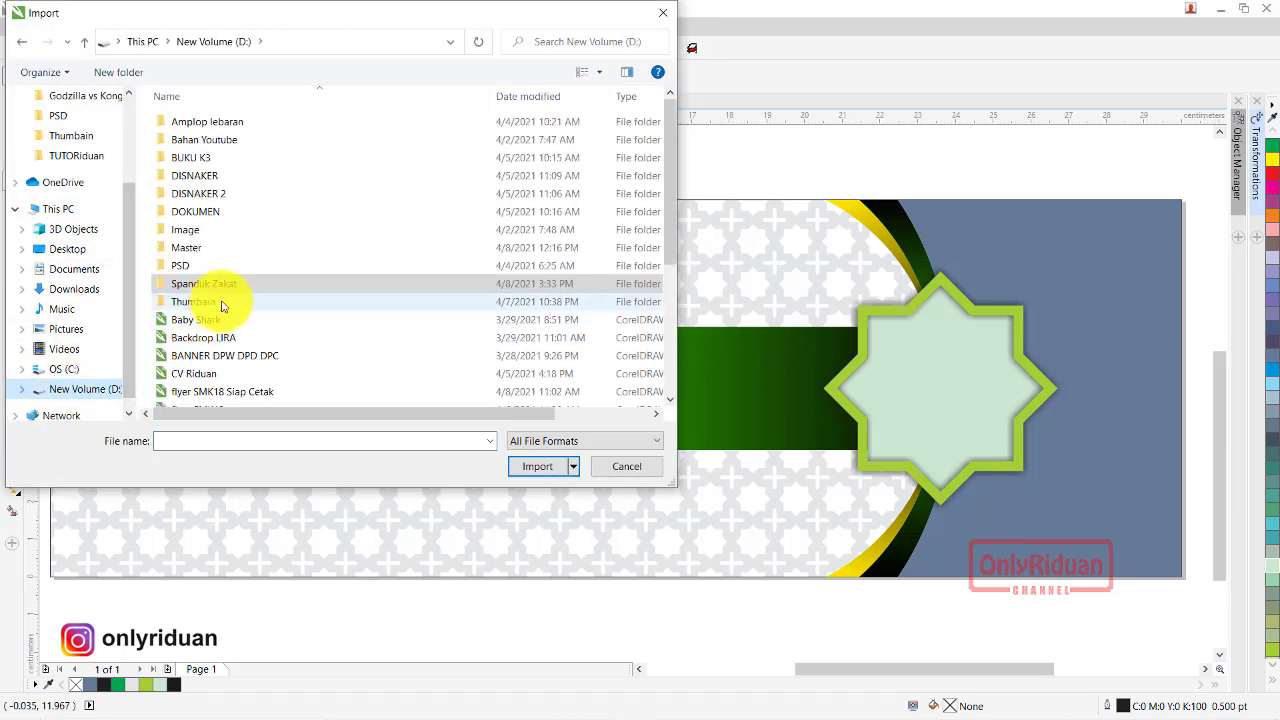
double_click(191, 284)
click(196, 124)
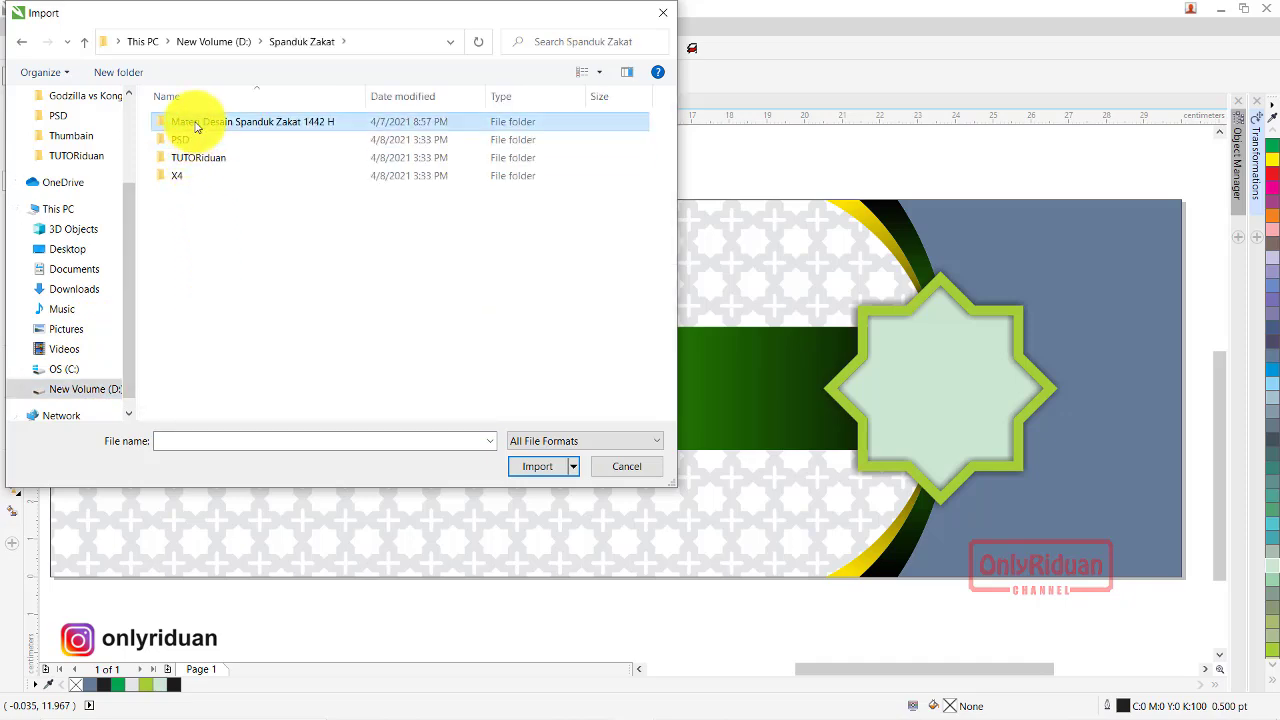
double_click(196, 124)
click(500, 125)
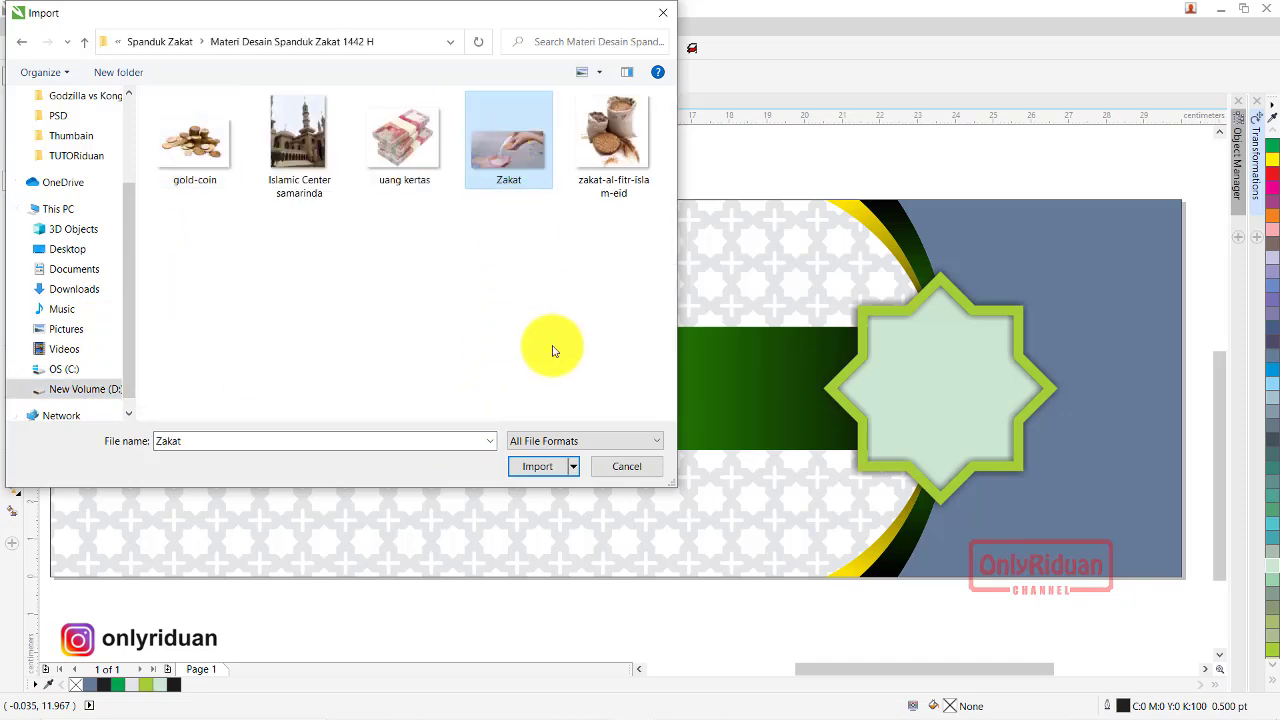
click(537, 466)
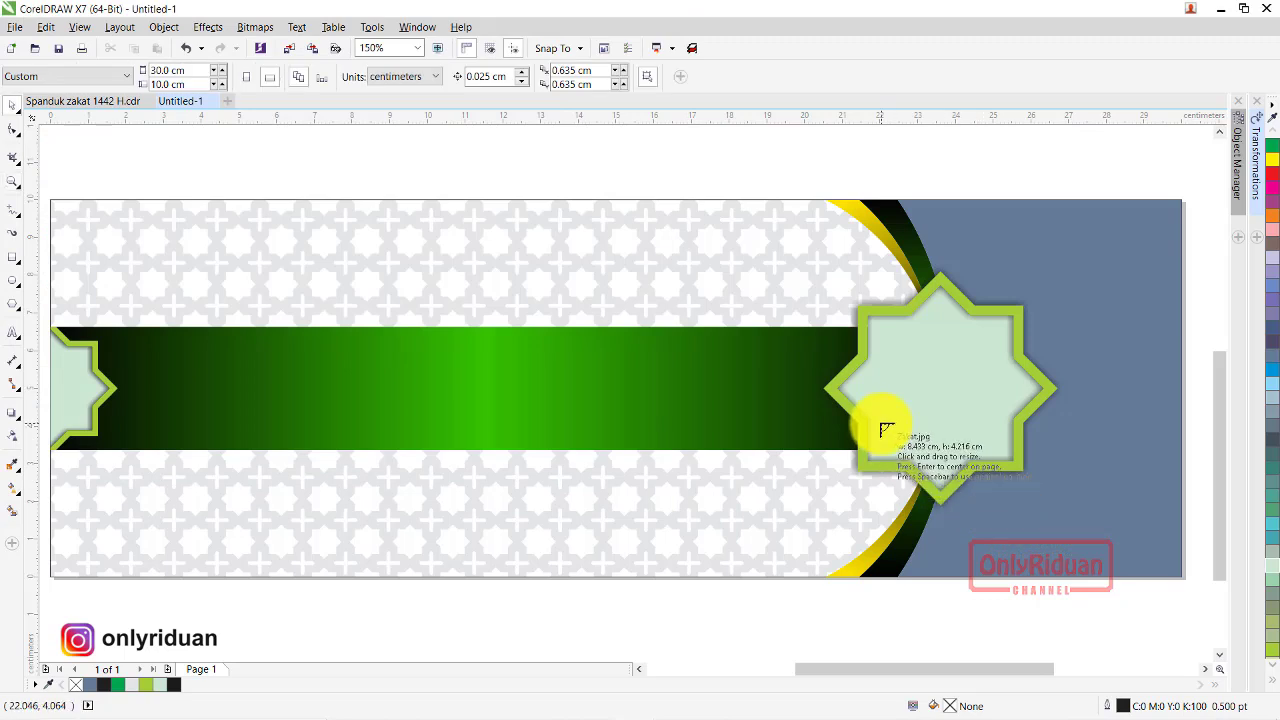
drag(866, 418, 1191, 583)
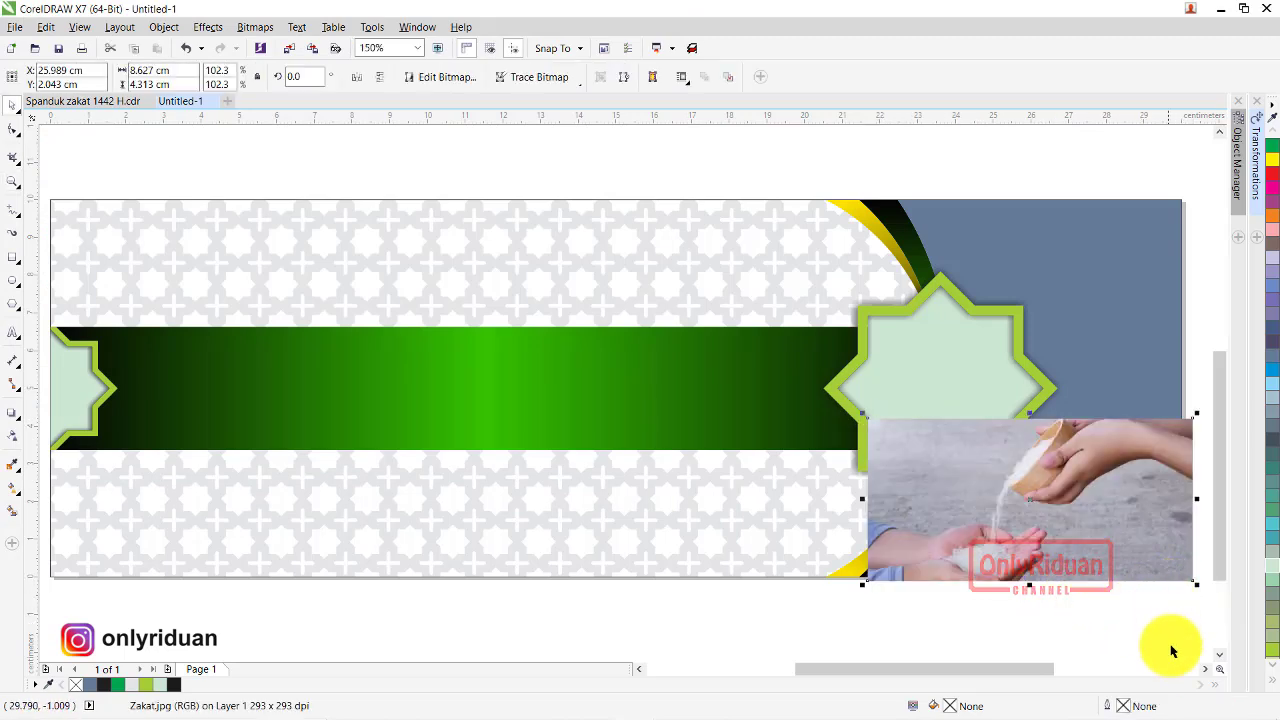
- PowerClip the Zakat hands photo inside the blue-grey curved panel
scroll(1197, 664, right, 4)
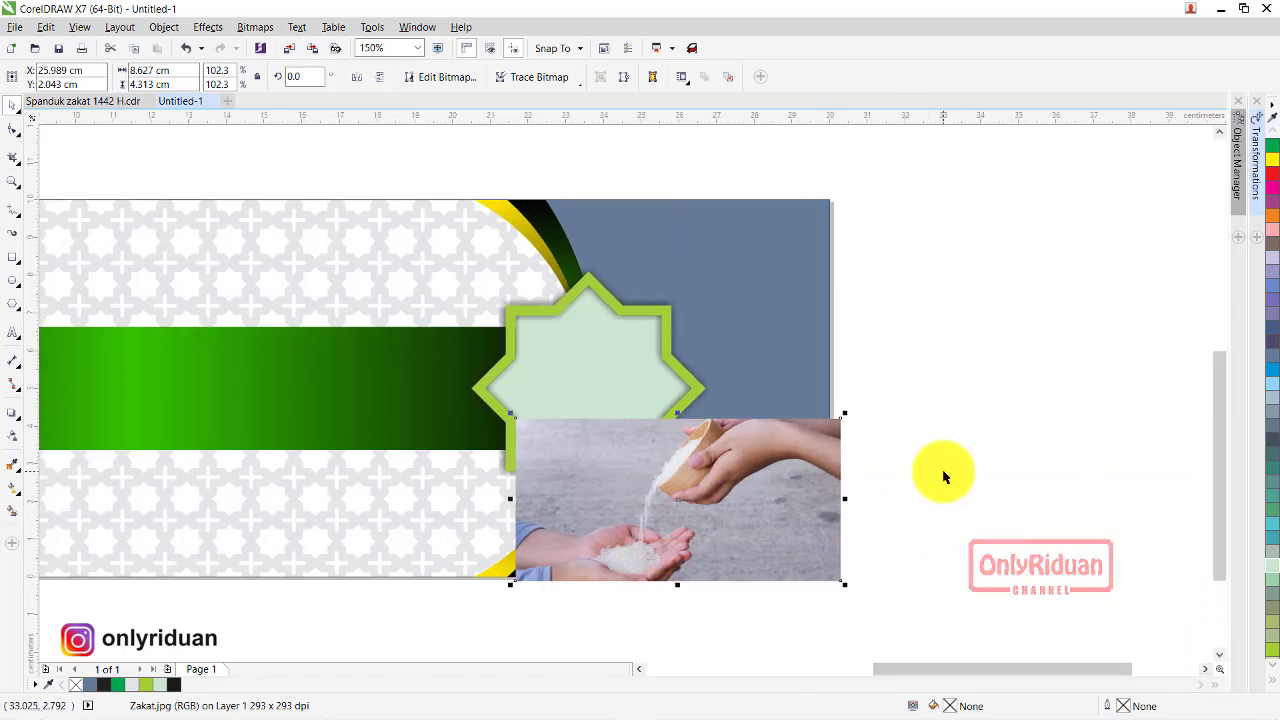
right_click(755, 475)
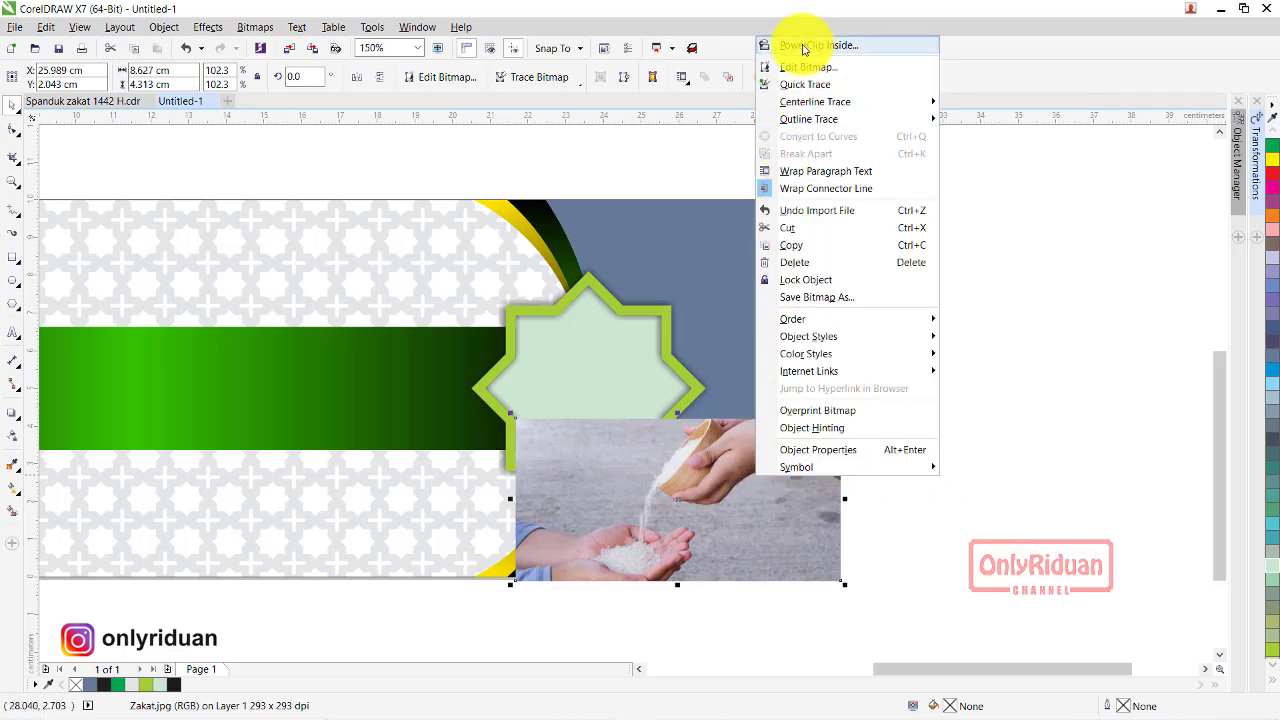
click(806, 45)
click(760, 306)
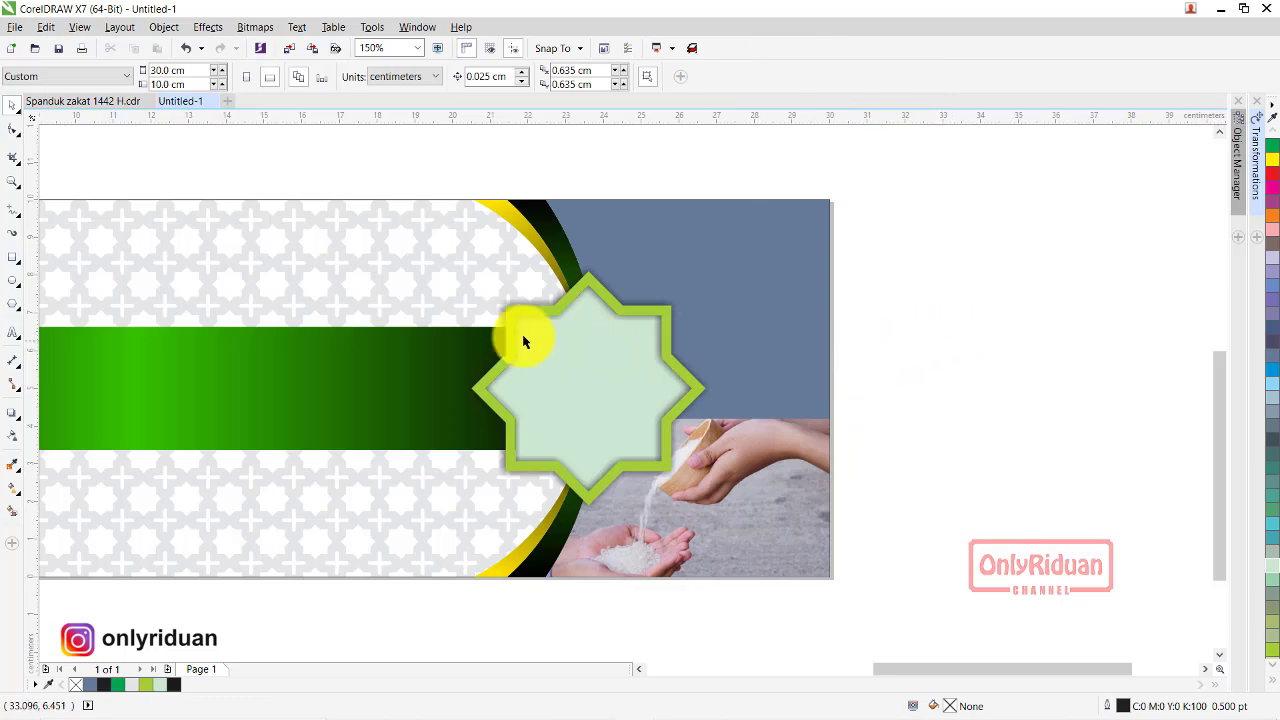
- Import the Islamic Center samarinda photo at about 7.6 by 10.1 cm and move it off the page beside the banner
click(14, 28)
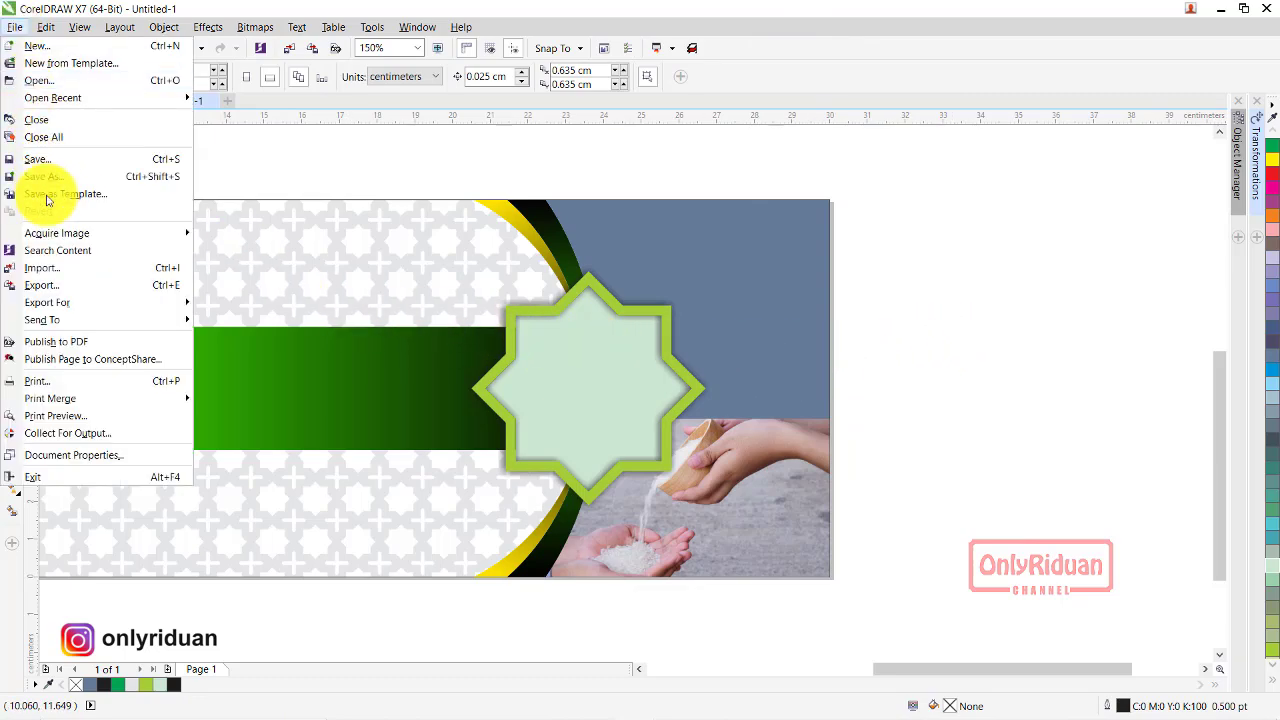
click(46, 265)
click(312, 182)
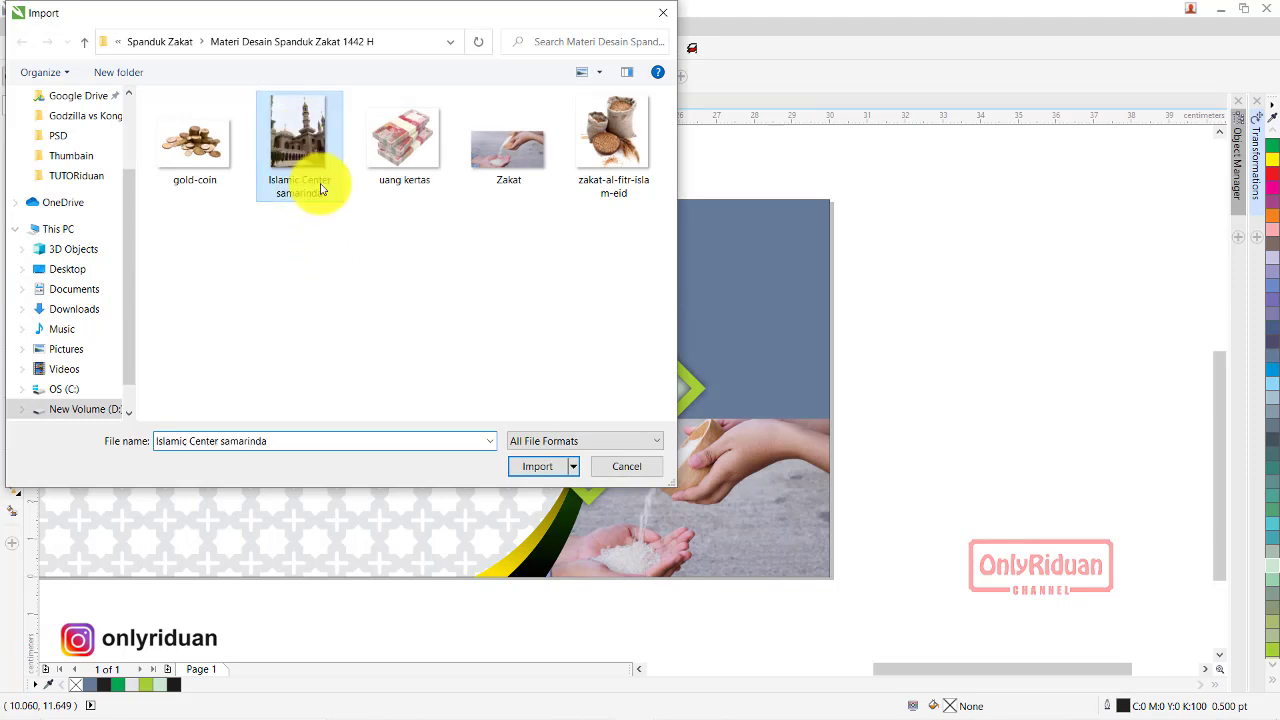
click(549, 466)
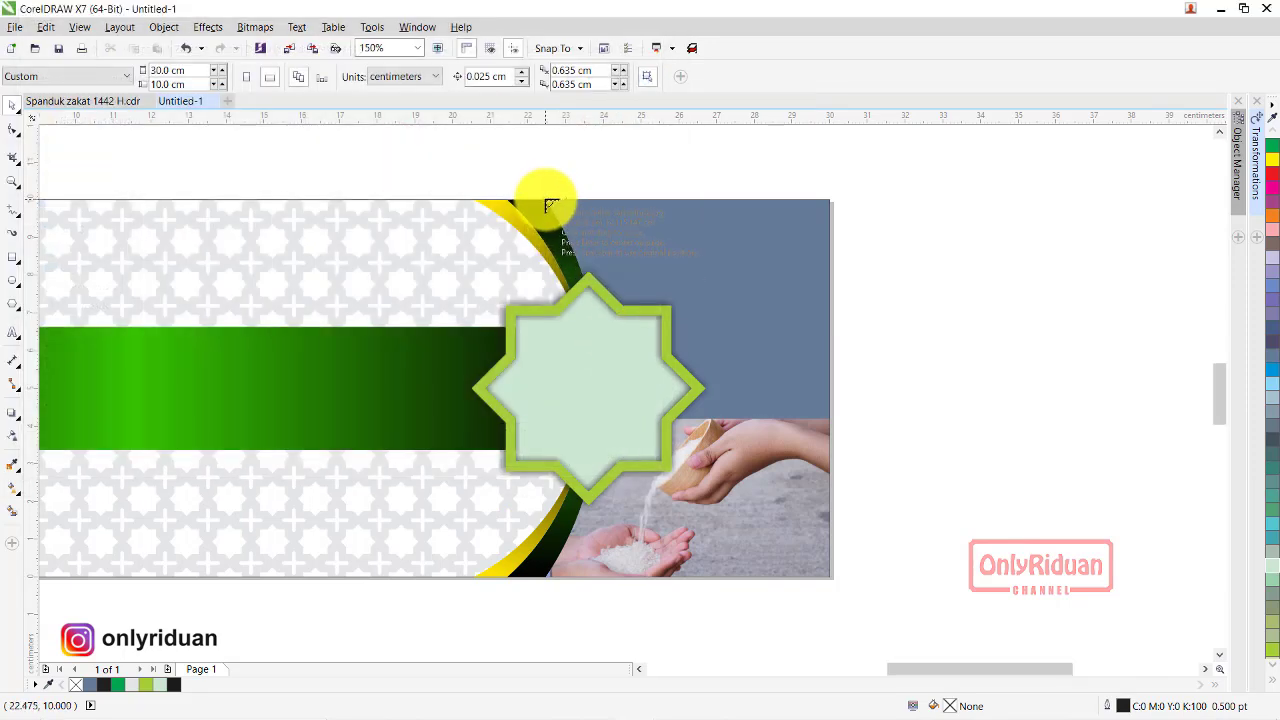
drag(548, 205, 868, 581)
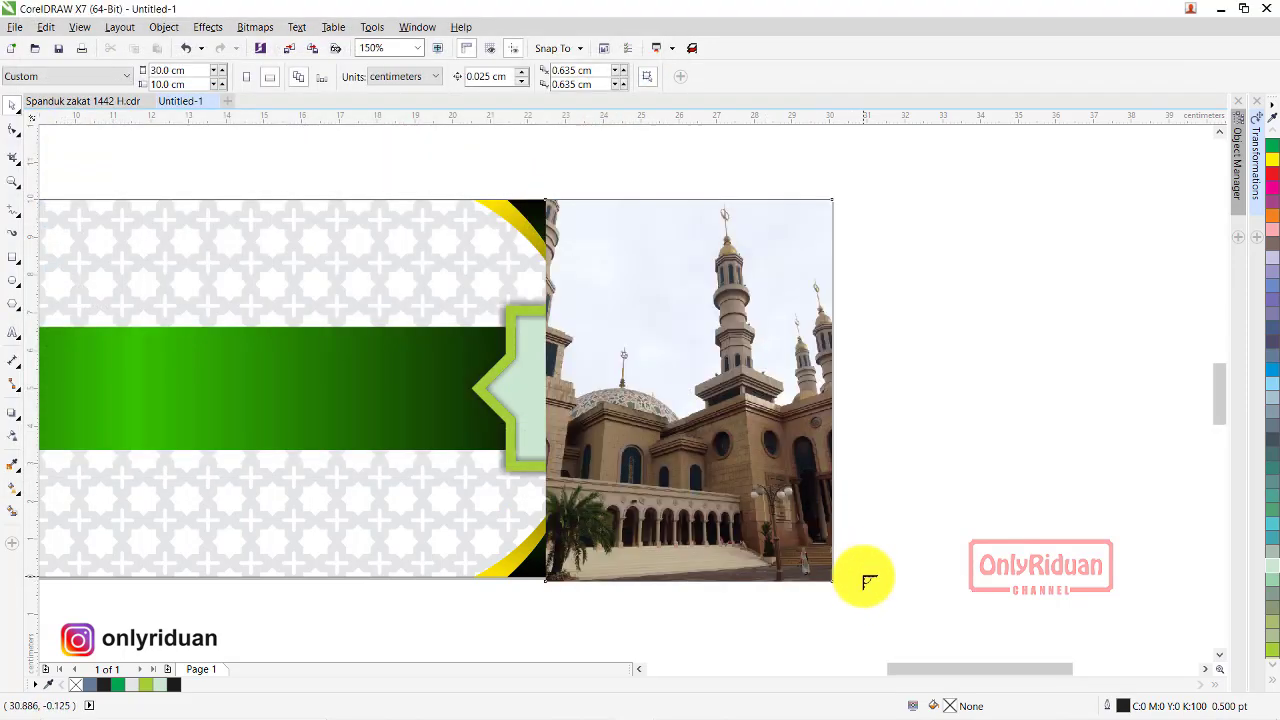
drag(651, 300, 970, 287)
- PowerClip the mosque photo inside the same curved panel, above the hands photo
right_click(972, 286)
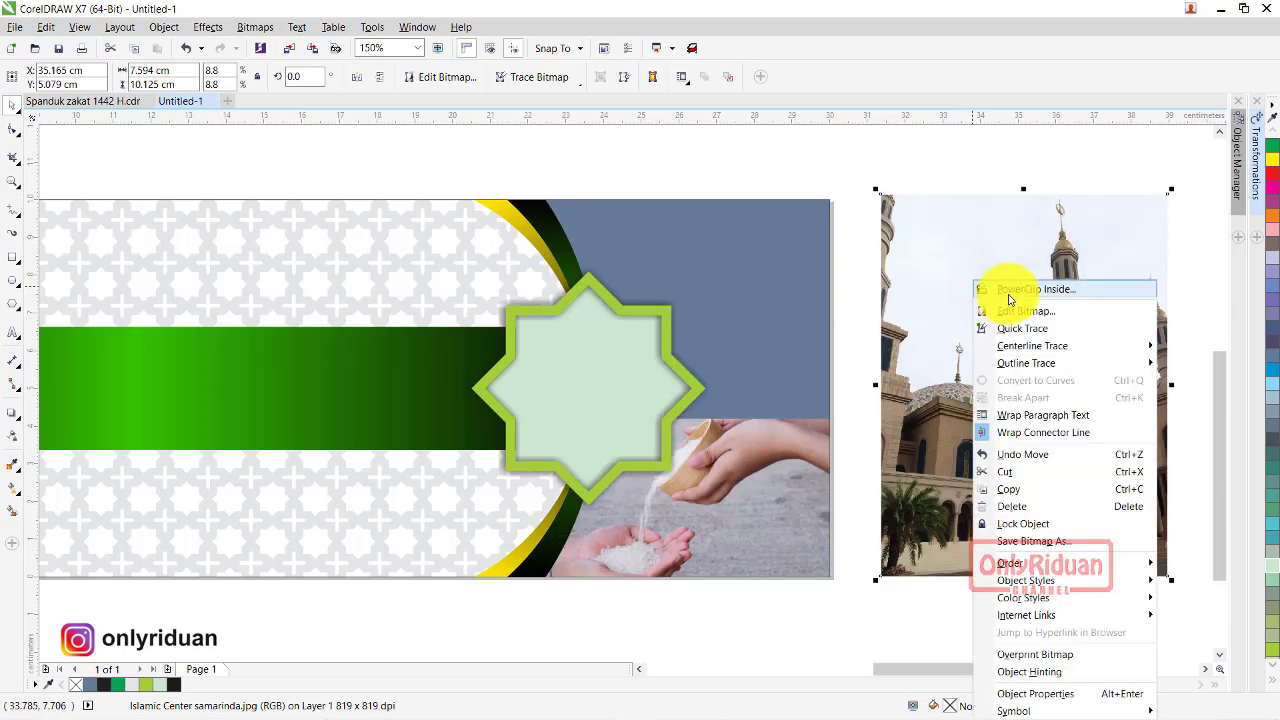
click(794, 286)
click(774, 273)
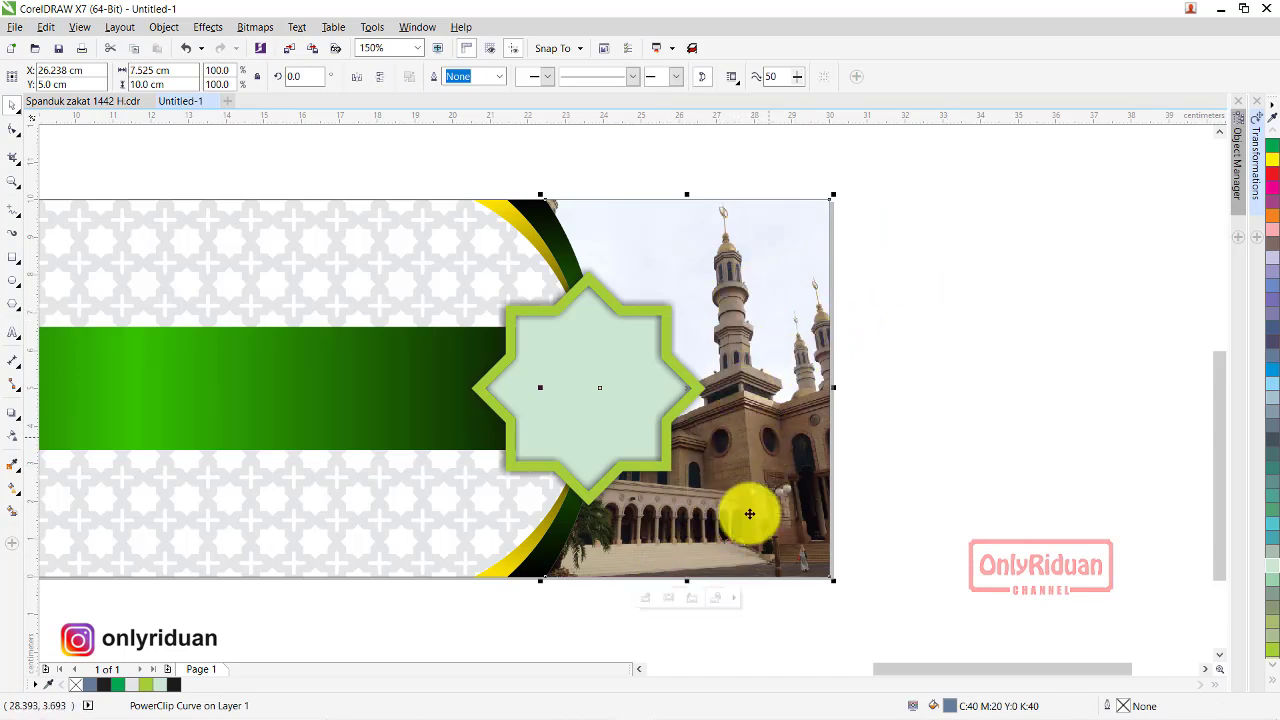
- Edit the panel's PowerClip contents and move the mosque photo up to about Y 5.88 cm
right_click(732, 355)
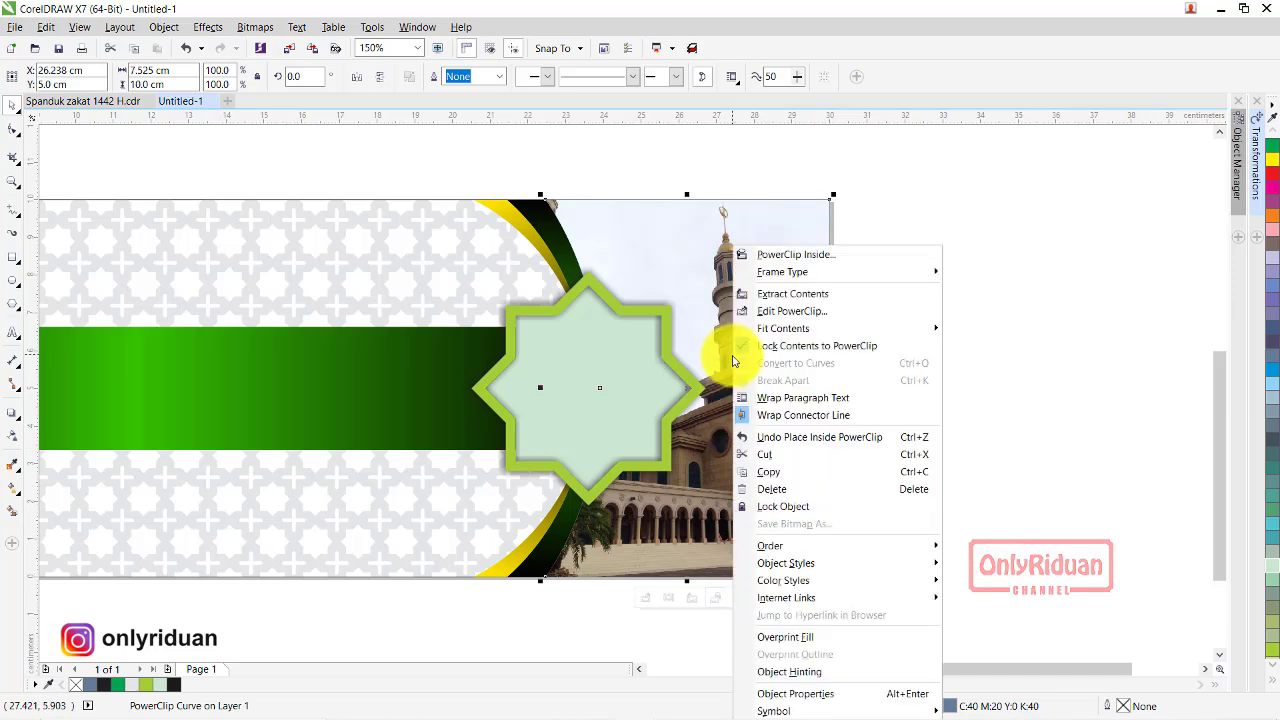
click(792, 316)
drag(757, 420, 758, 380)
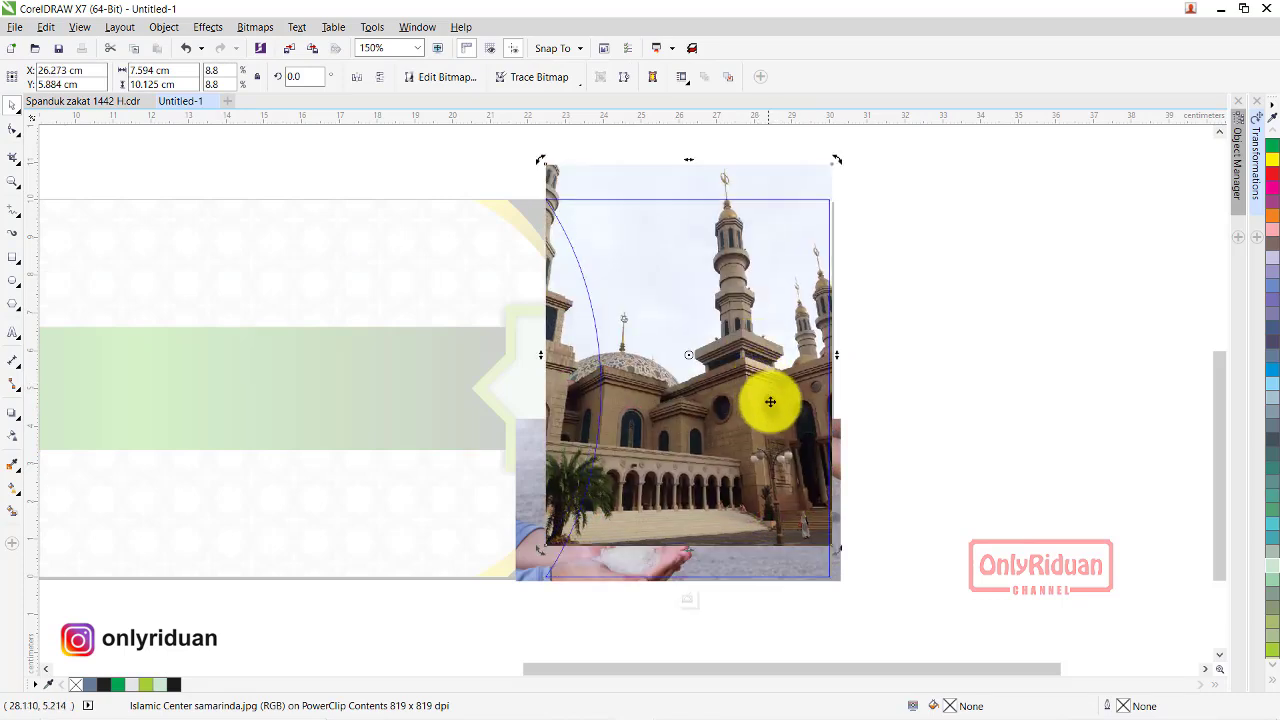
click(943, 363)
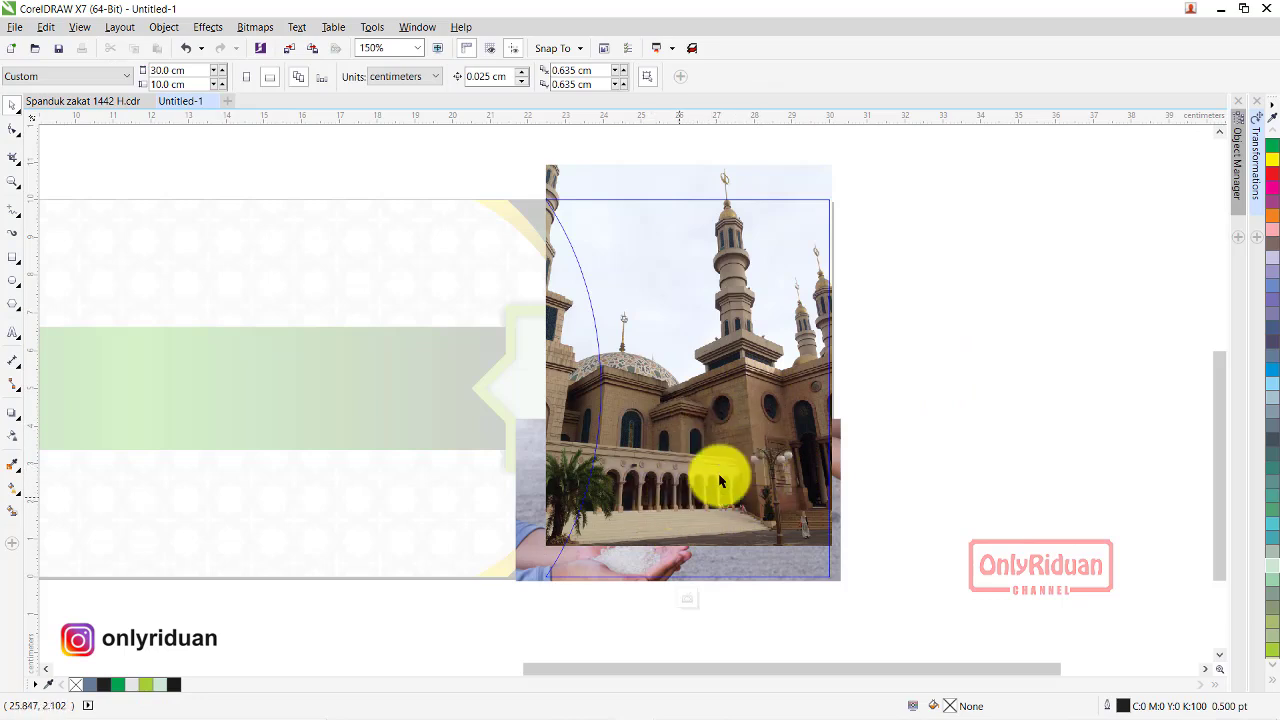
- Fade the mosque photo's lower part into the hands photo with a linear transparency at -90°, ending just above the pouring hand's underside
click(13, 438)
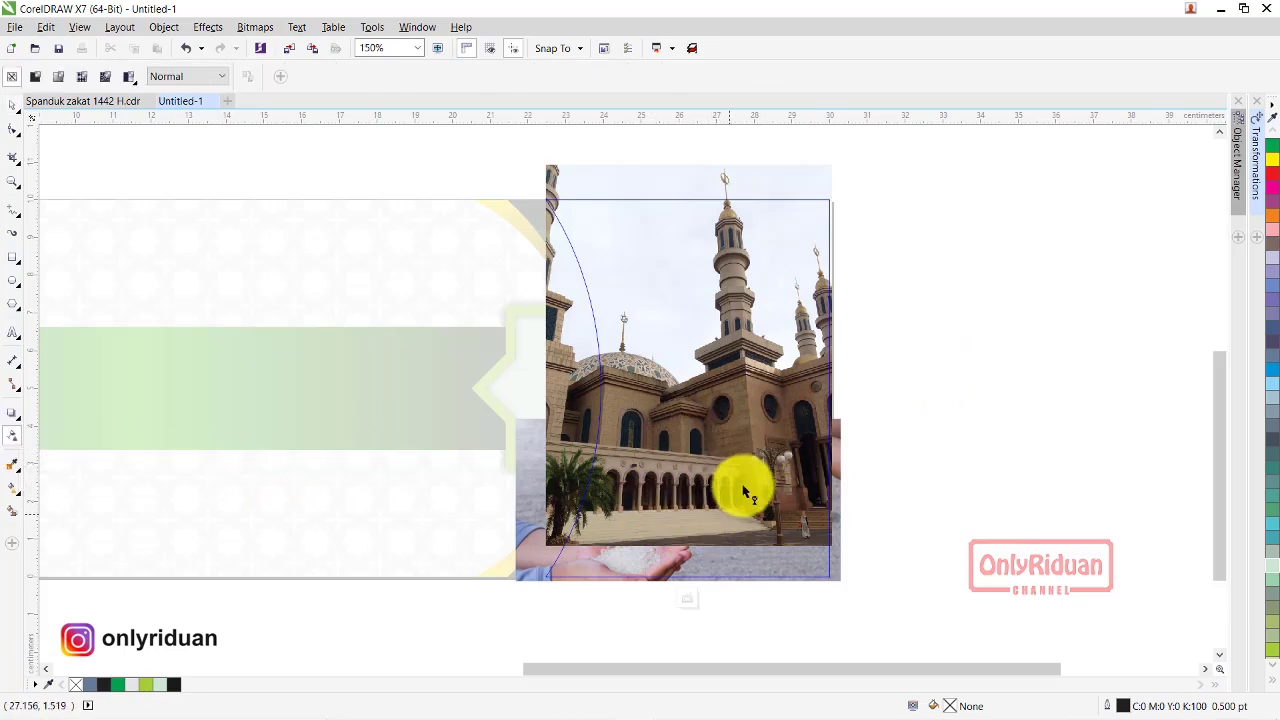
click(704, 427)
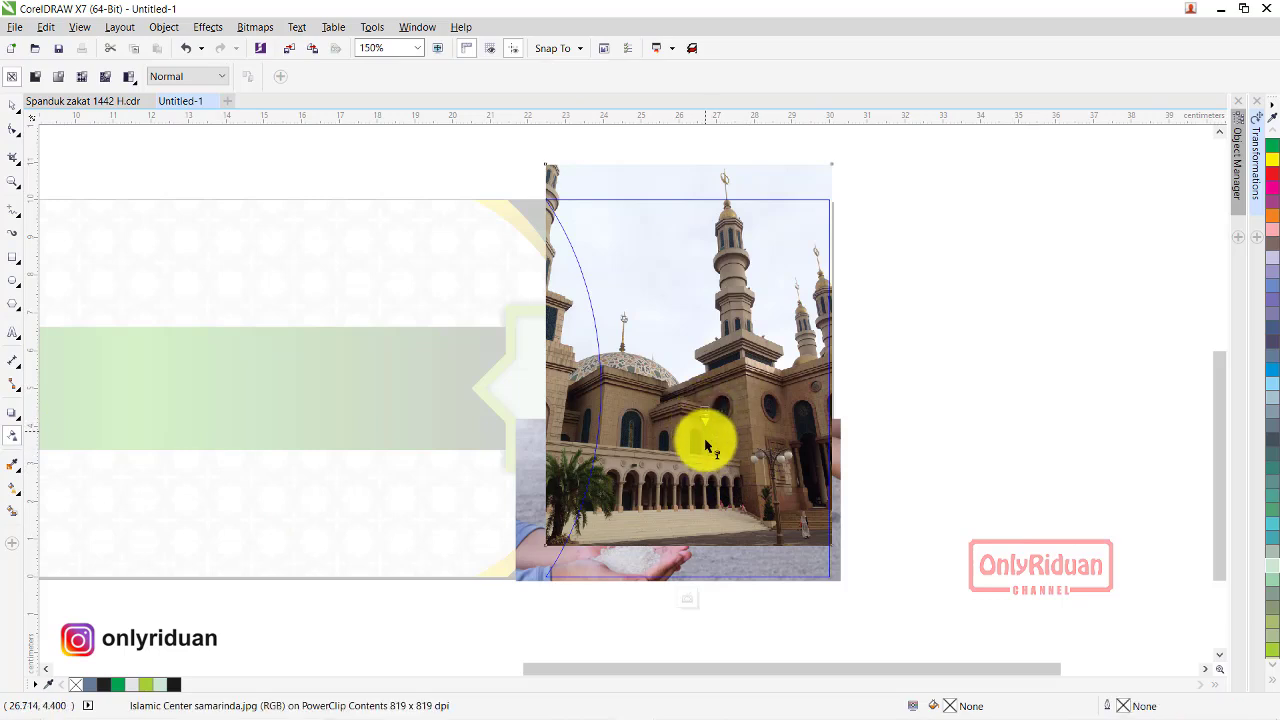
drag(704, 503, 704, 497)
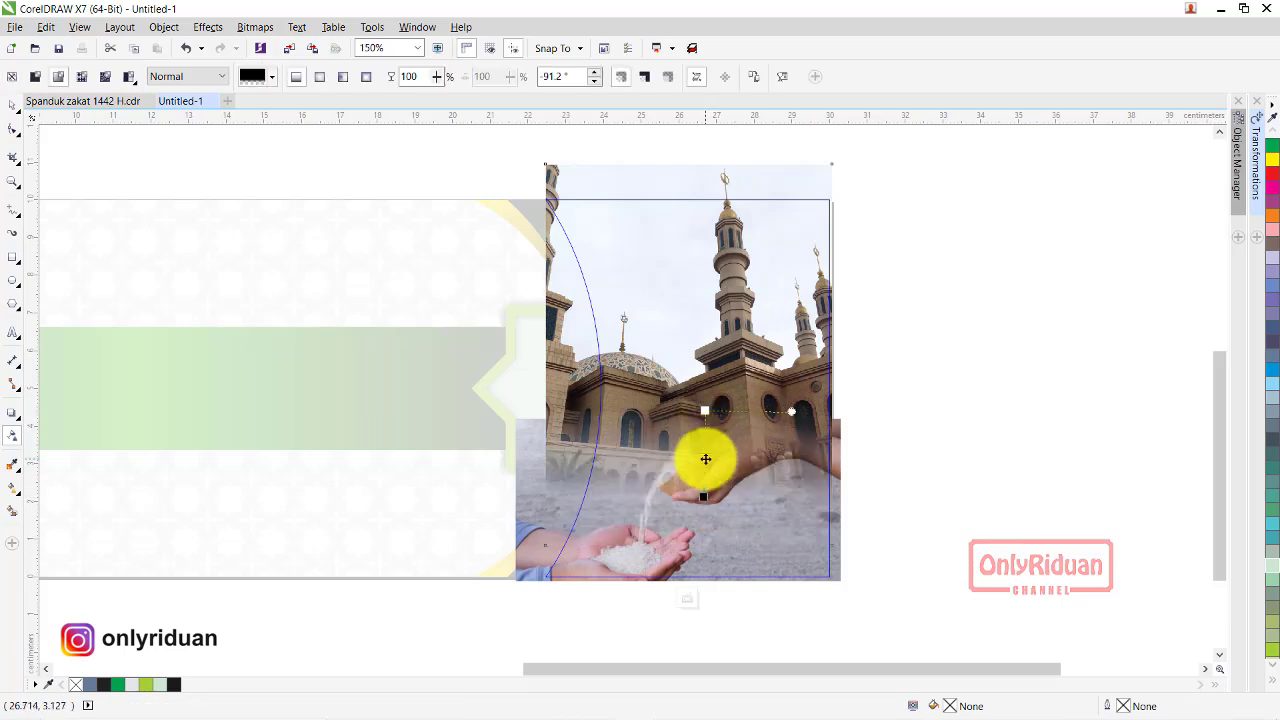
drag(706, 449, 703, 444)
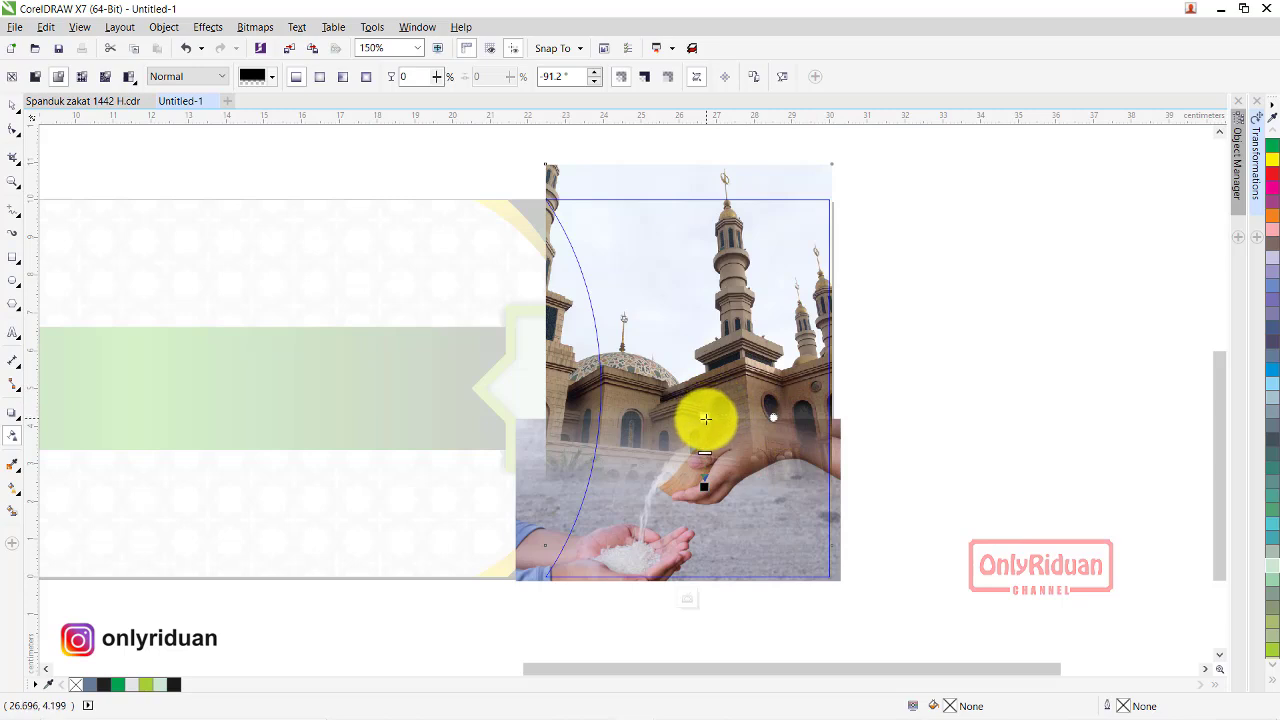
drag(706, 419, 704, 416)
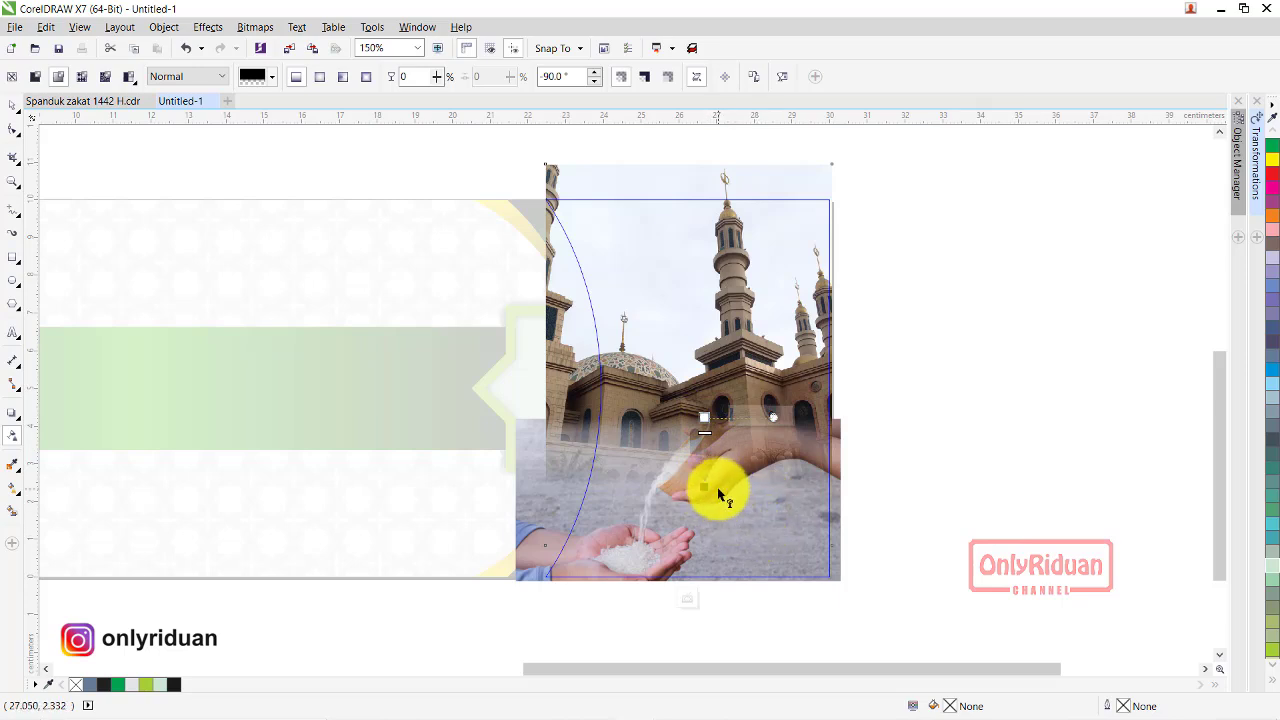
drag(717, 487, 704, 474)
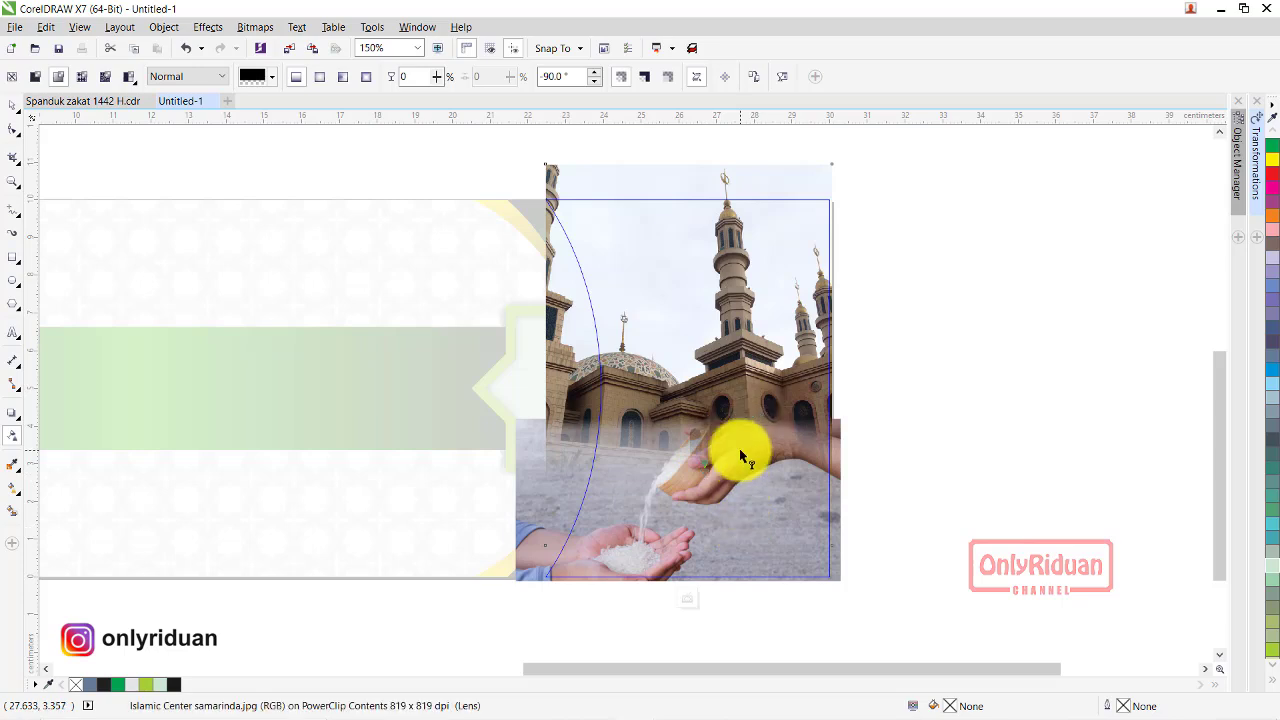
- Finish editing the photo panel's PowerClip contents and deselect the panel
right_click(740, 454)
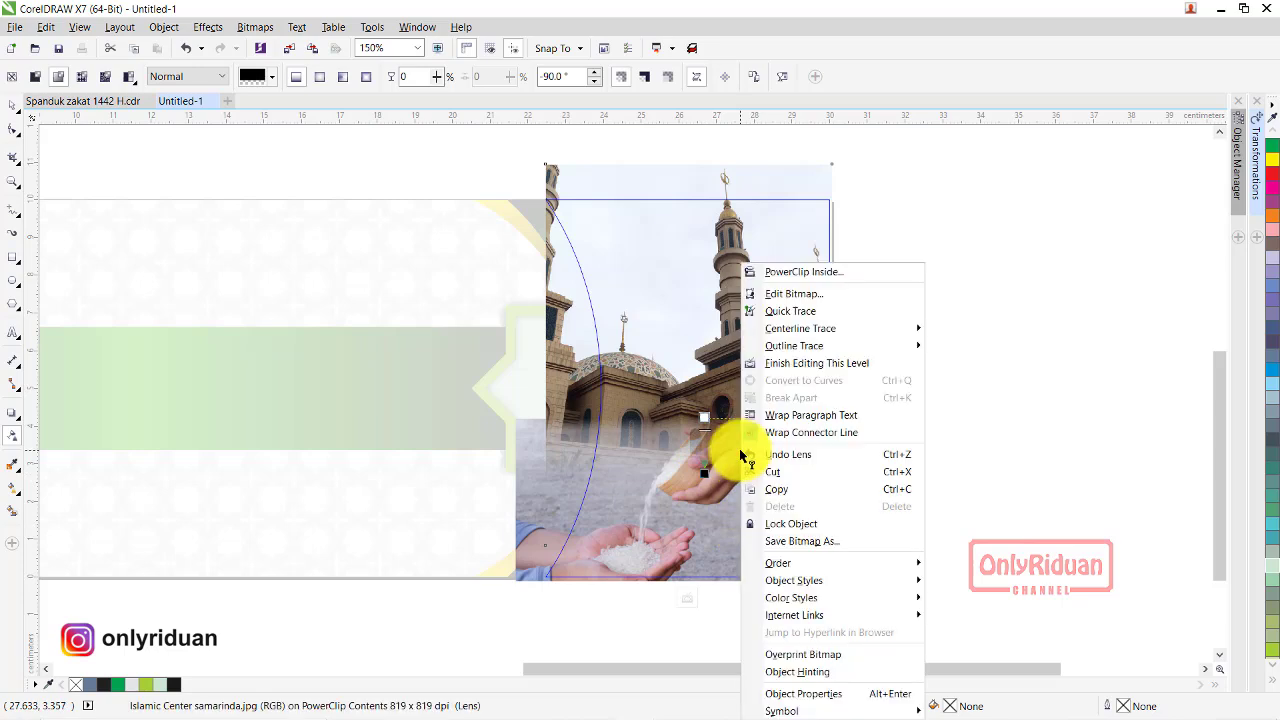
click(690, 600)
click(686, 598)
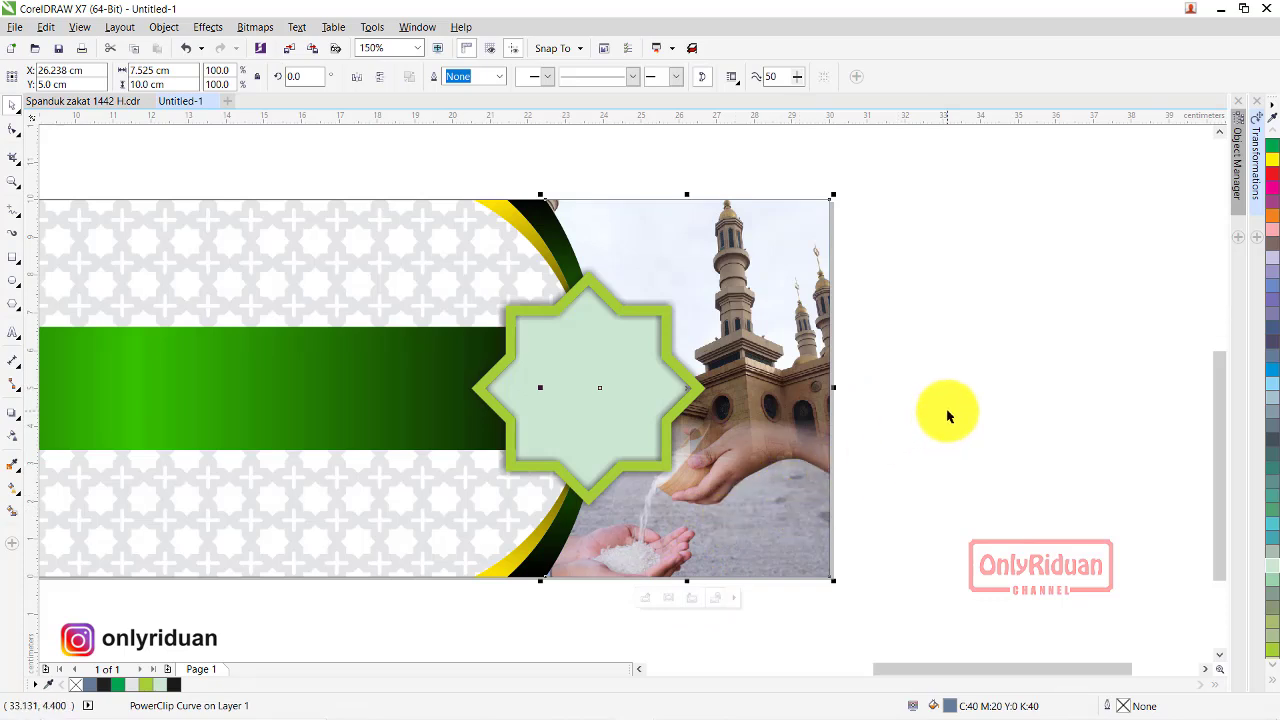
scroll(949, 416, down, 1)
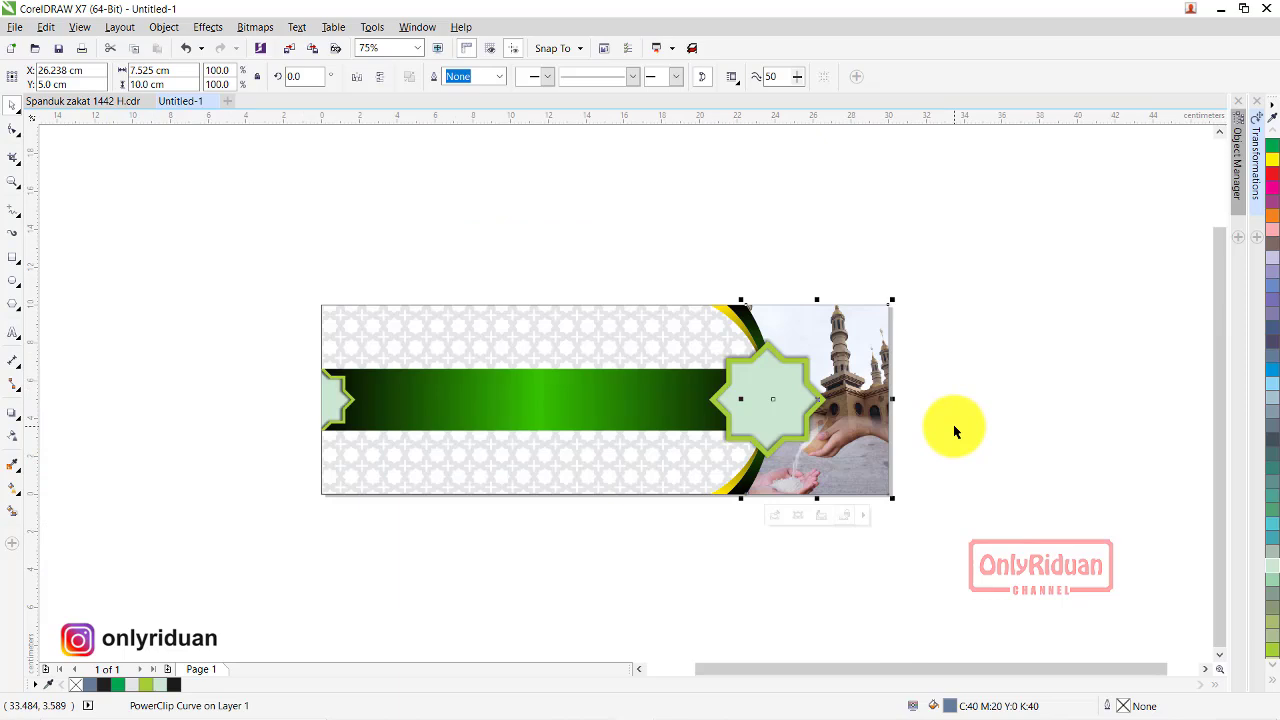
click(1028, 405)
- Copy the "2,5% HARTAMU BUKAN MILIKMU" text from Spanduk zakat 1442 H.cdr into Untitled-1 and place it beside the banner's photo end
click(80, 101)
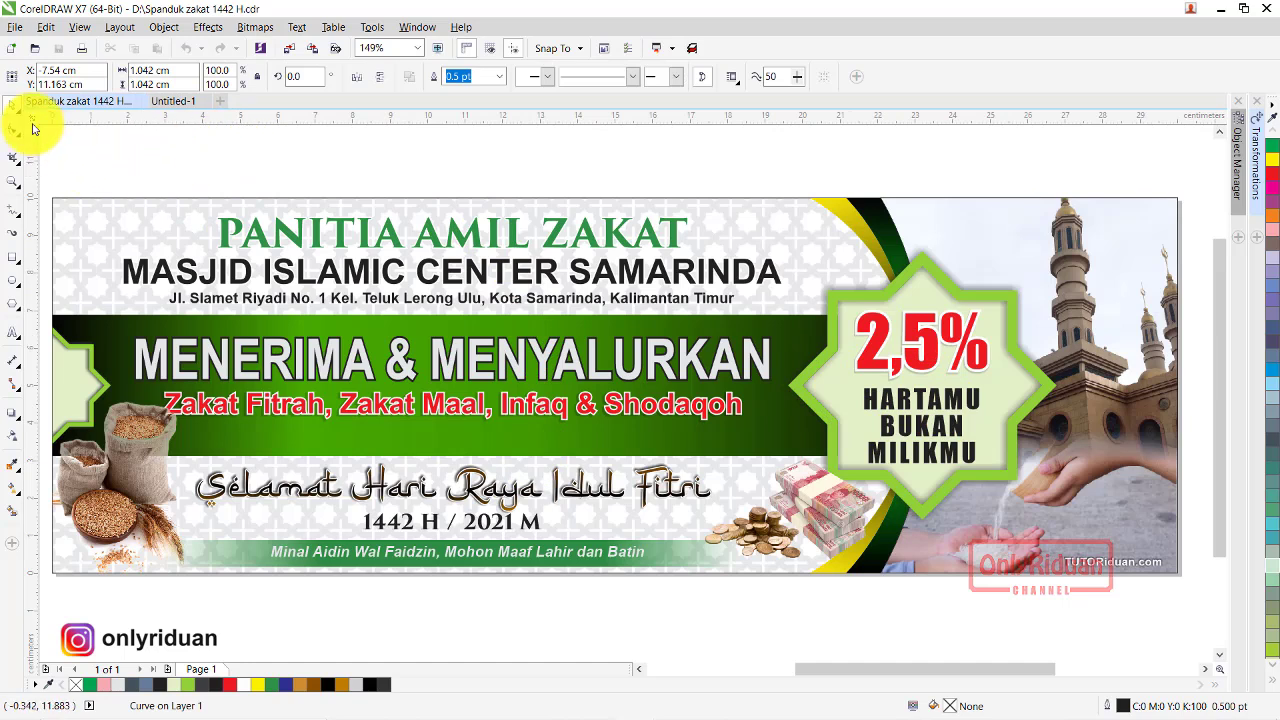
drag(880, 343, 1010, 493)
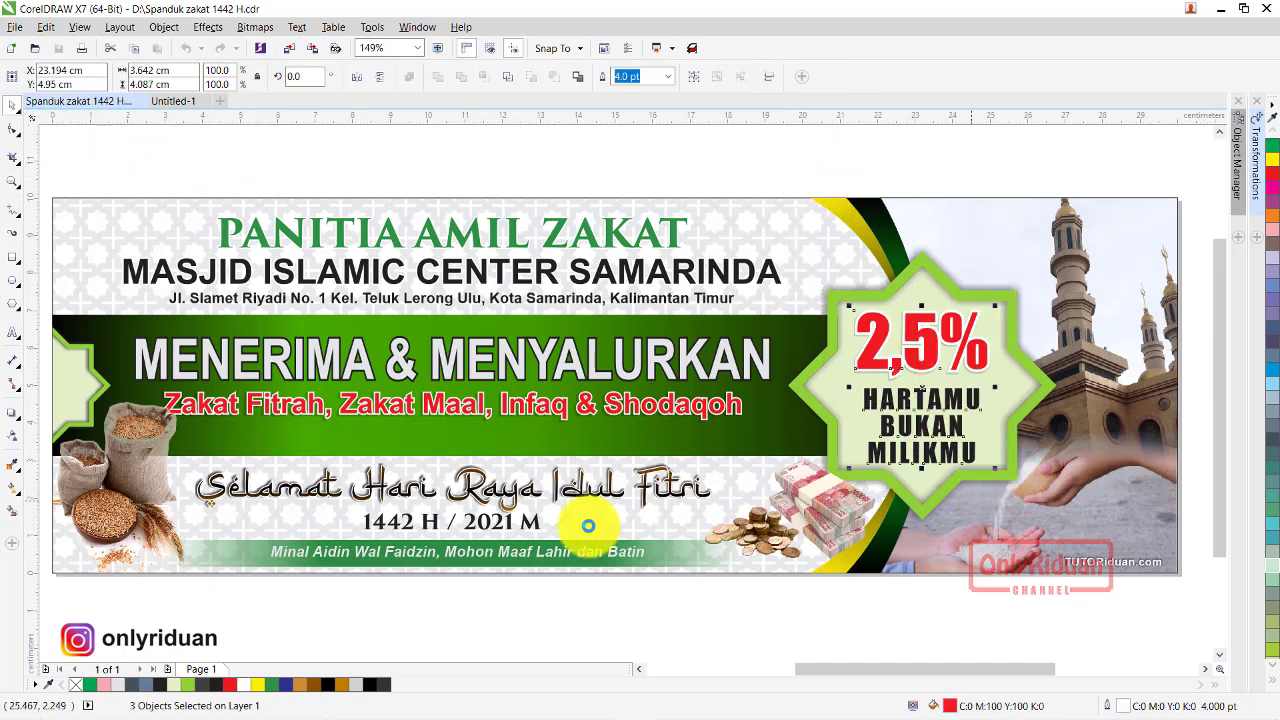
click(174, 102)
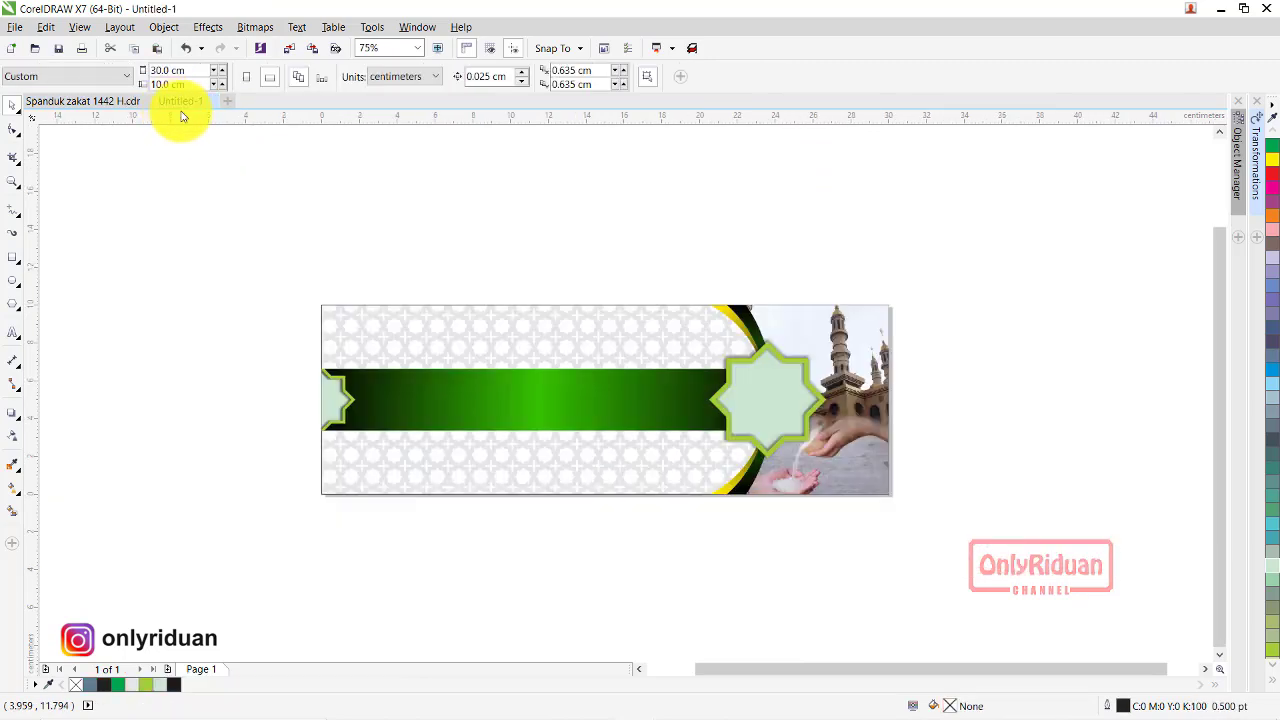
key(ctrl+v)
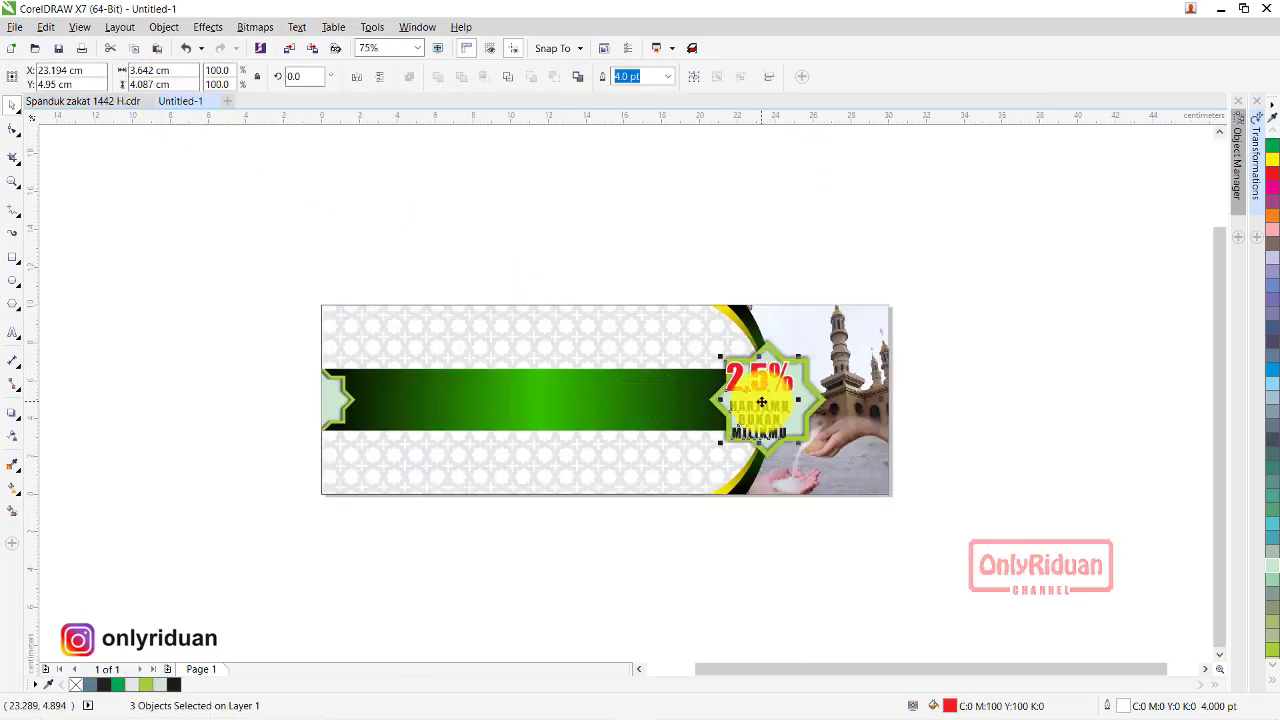
drag(761, 402, 957, 406)
scroll(956, 408, up, 2)
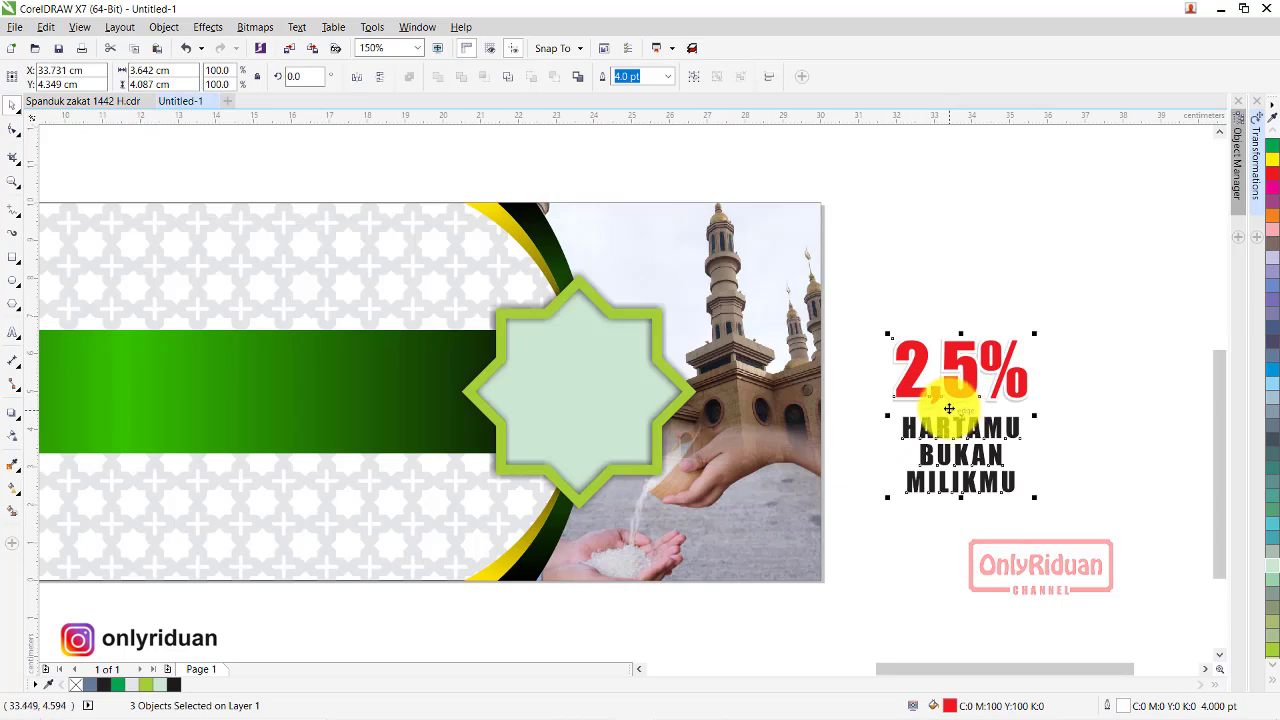
drag(403, 167, 707, 513)
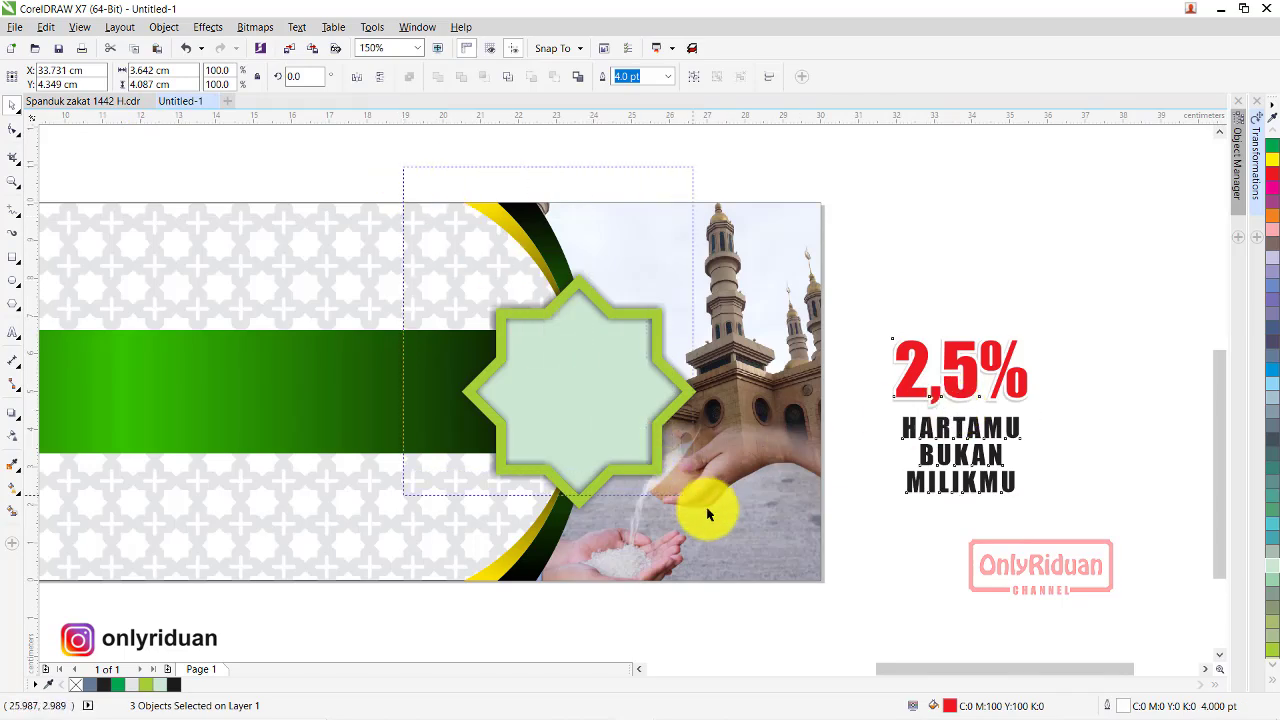
click(434, 190)
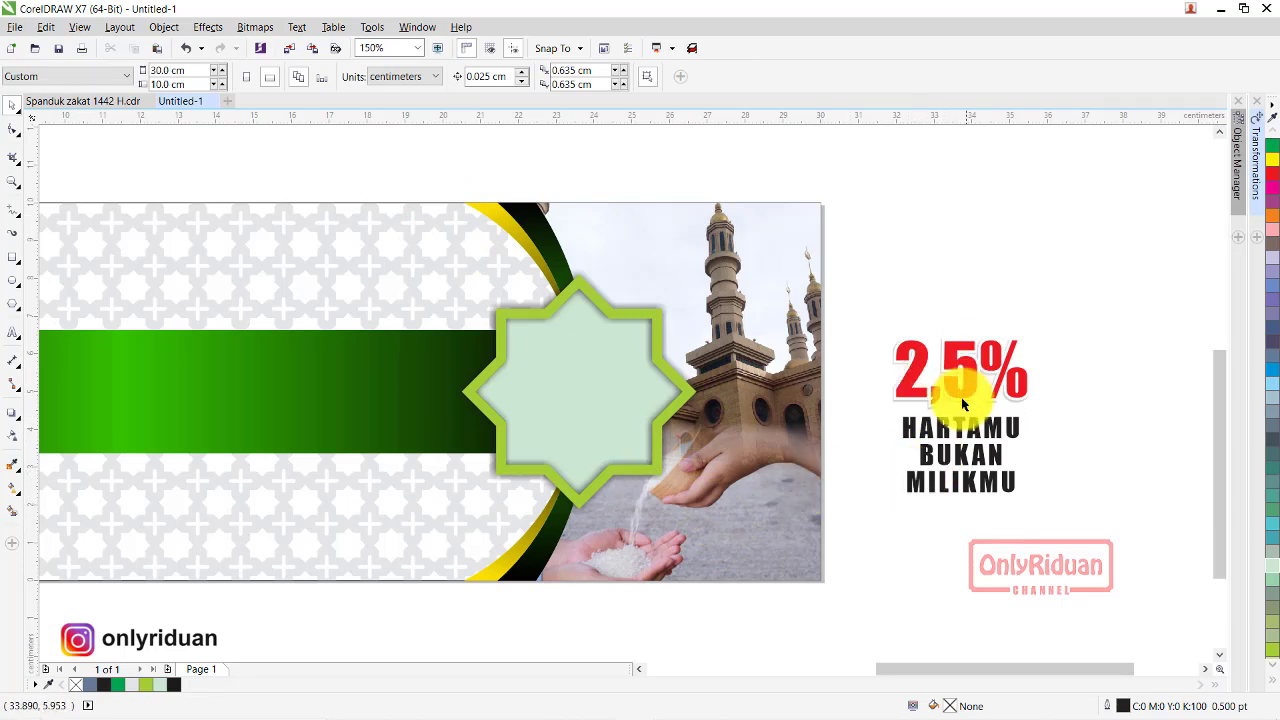
- Scale the large green star group at the photo panel's edge up around its centre to about 6.98 cm
drag(861, 516, 438, 307)
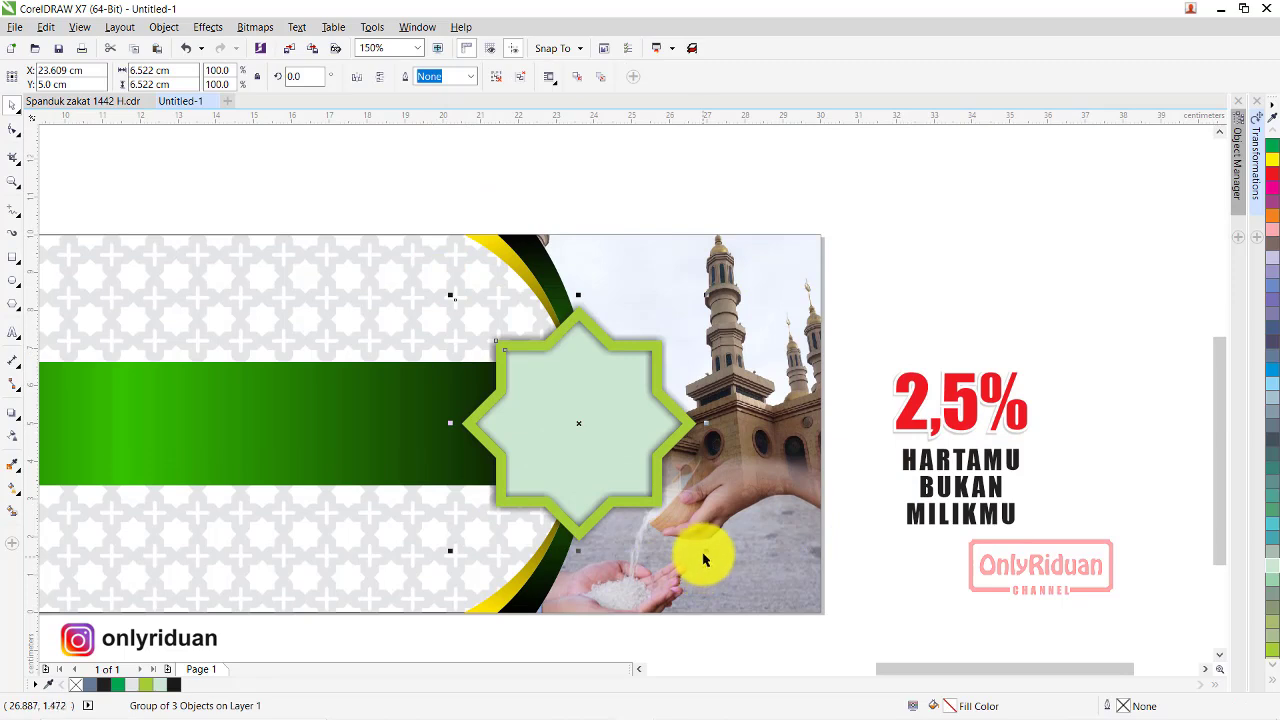
drag(706, 551, 714, 561)
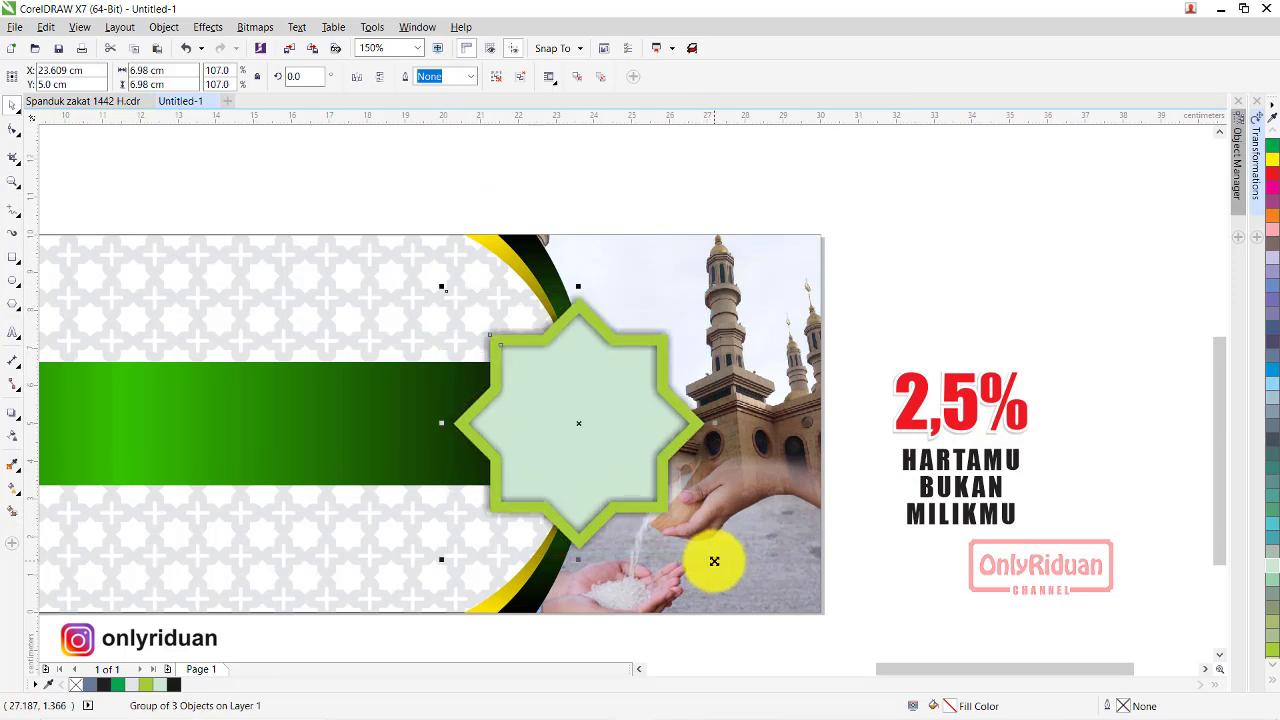
click(1005, 530)
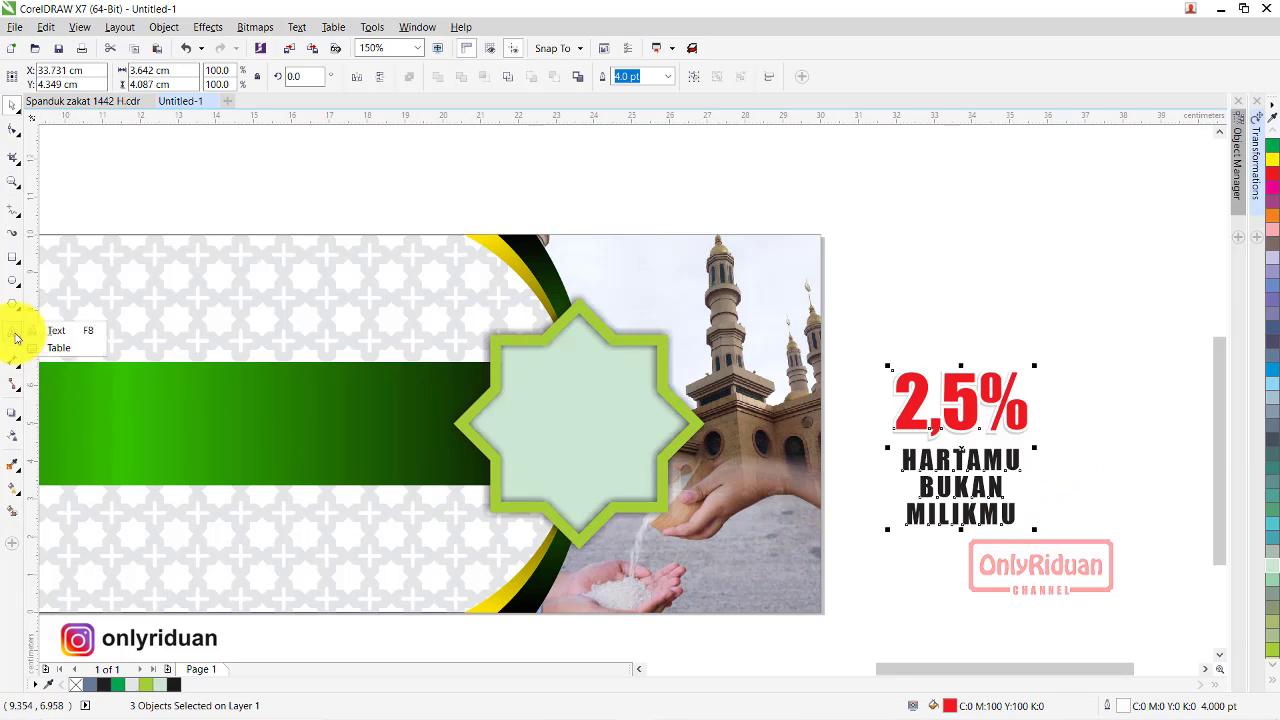
- Add the artistic text "2,5%" above the copied text beside the banner and set its font to Impact
click(49, 334)
click(896, 226)
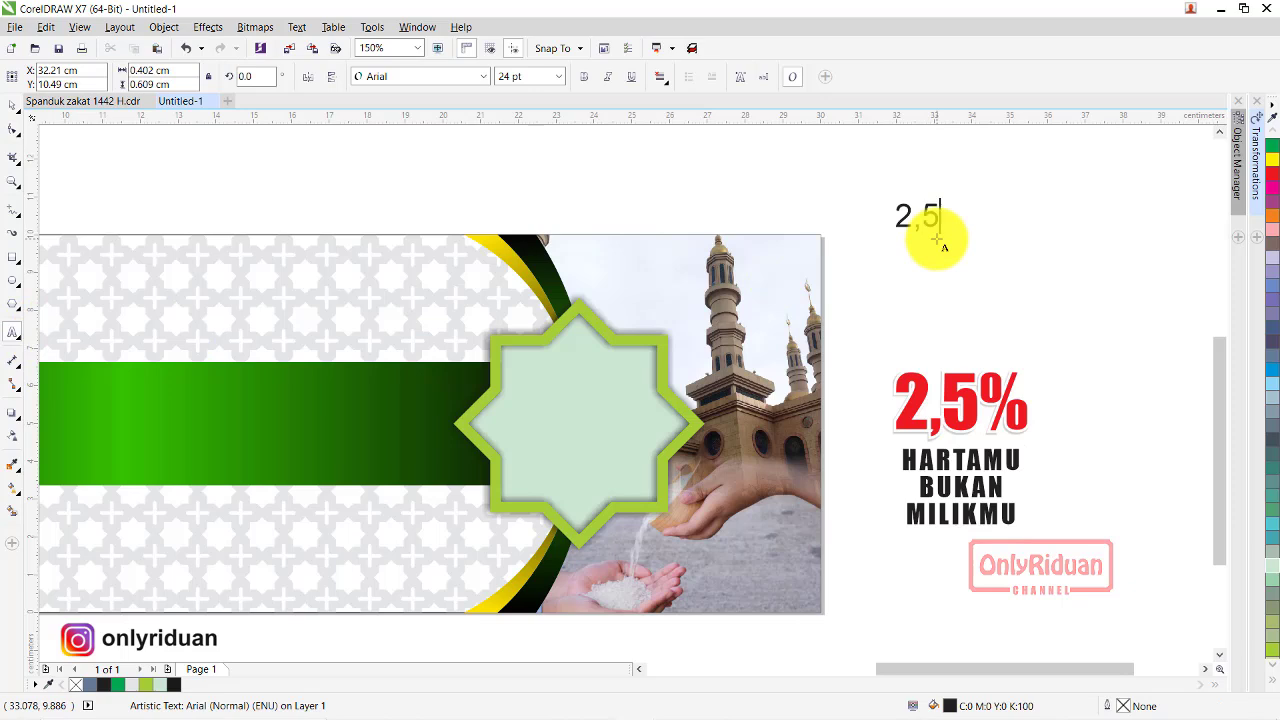
key(Escape)
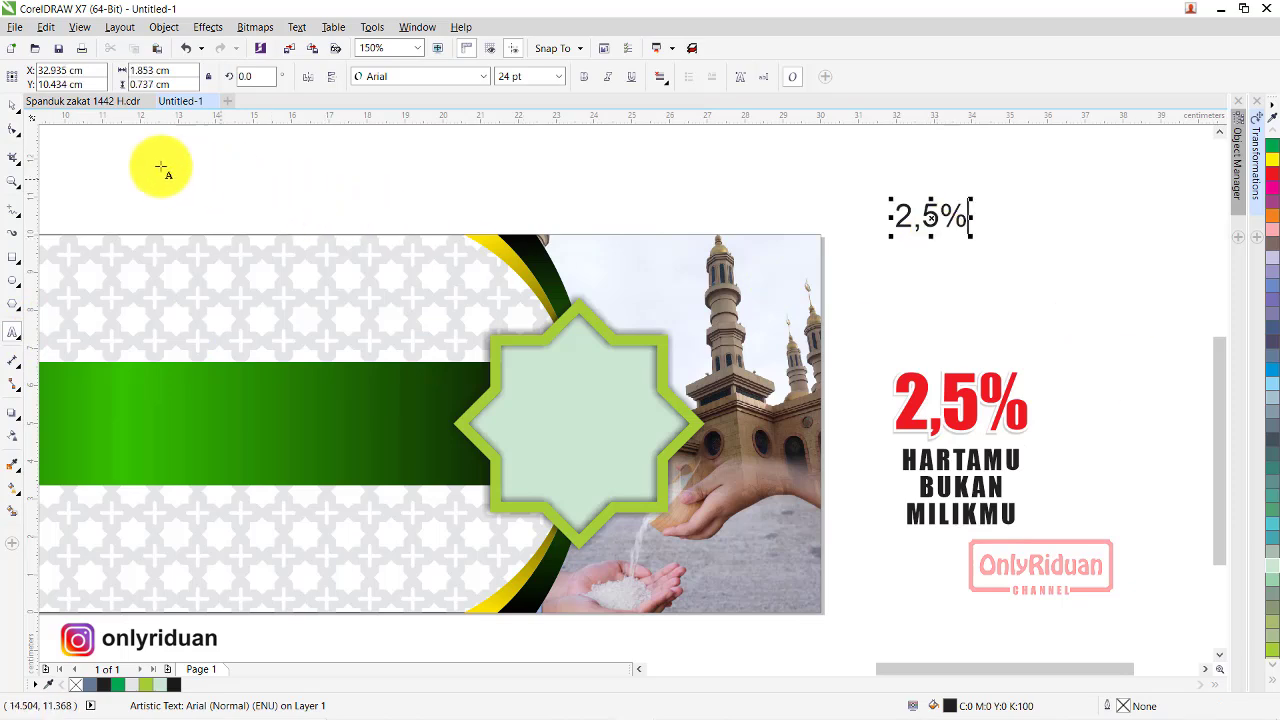
click(12, 104)
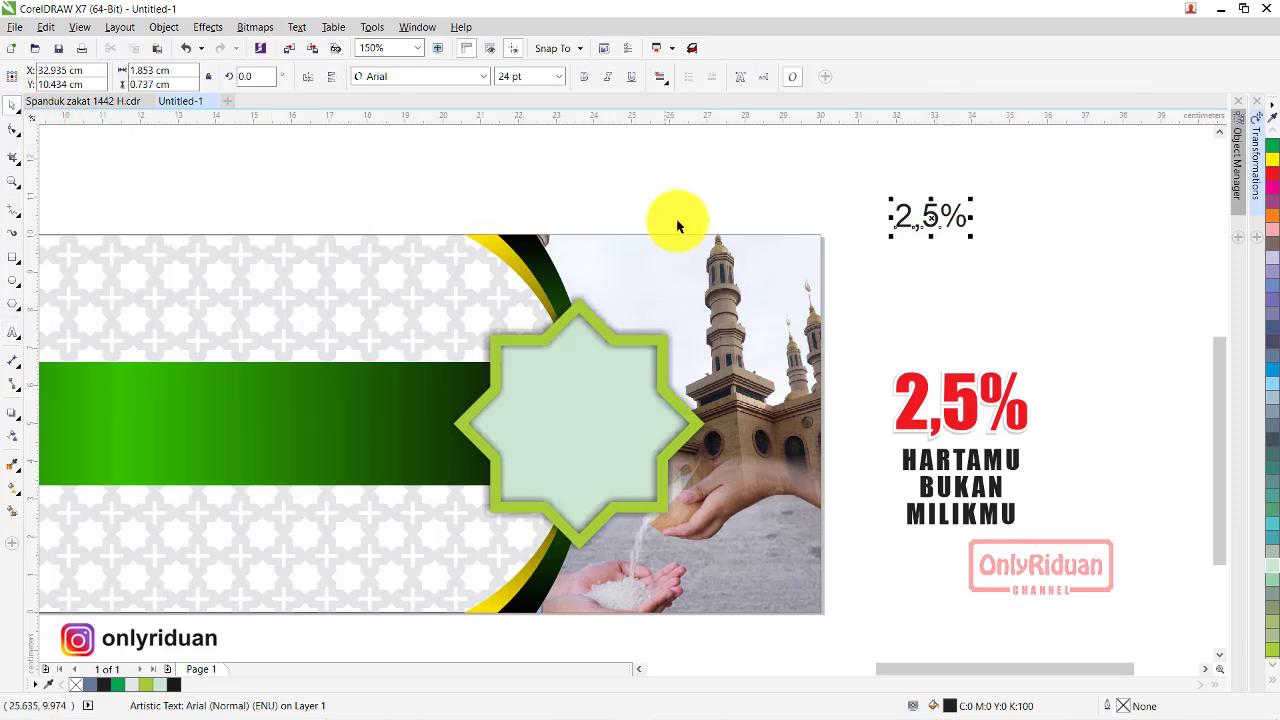
click(486, 78)
click(464, 105)
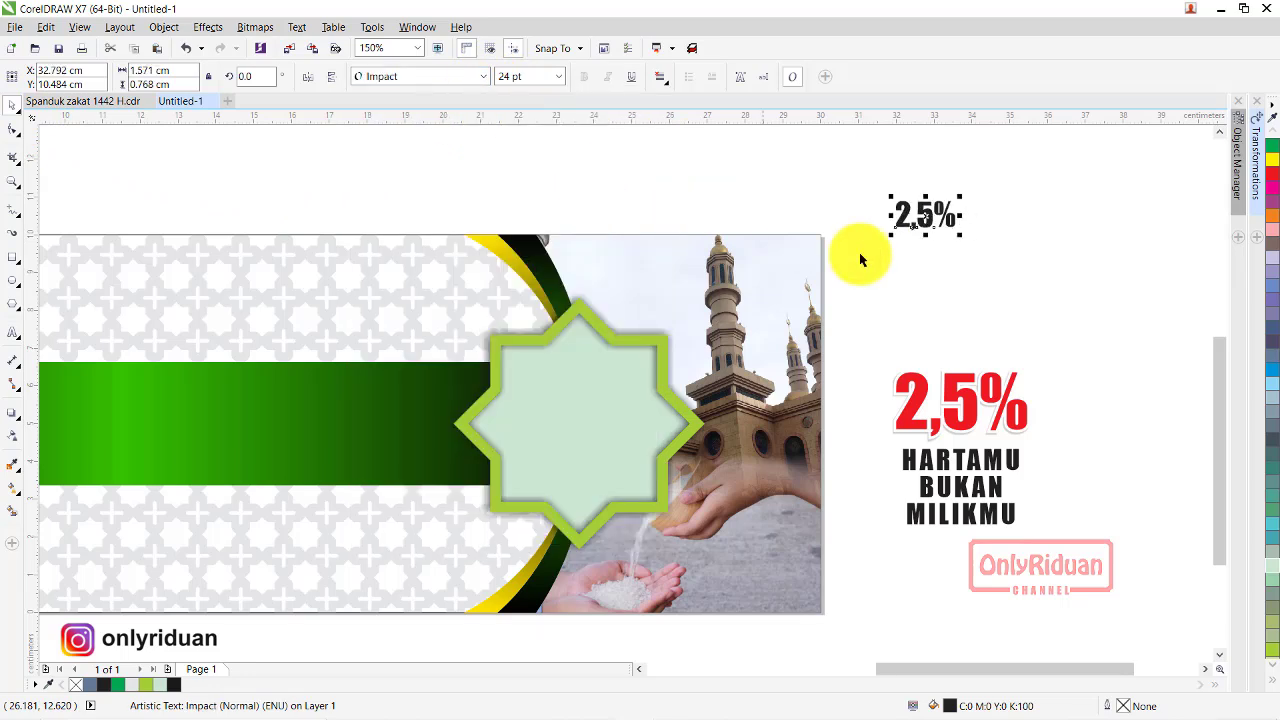
- Enlarge the new "2,5%" text to about 3.35 cm wide inside the large star's upper half and fill it red
drag(962, 232, 1029, 295)
drag(952, 229, 580, 380)
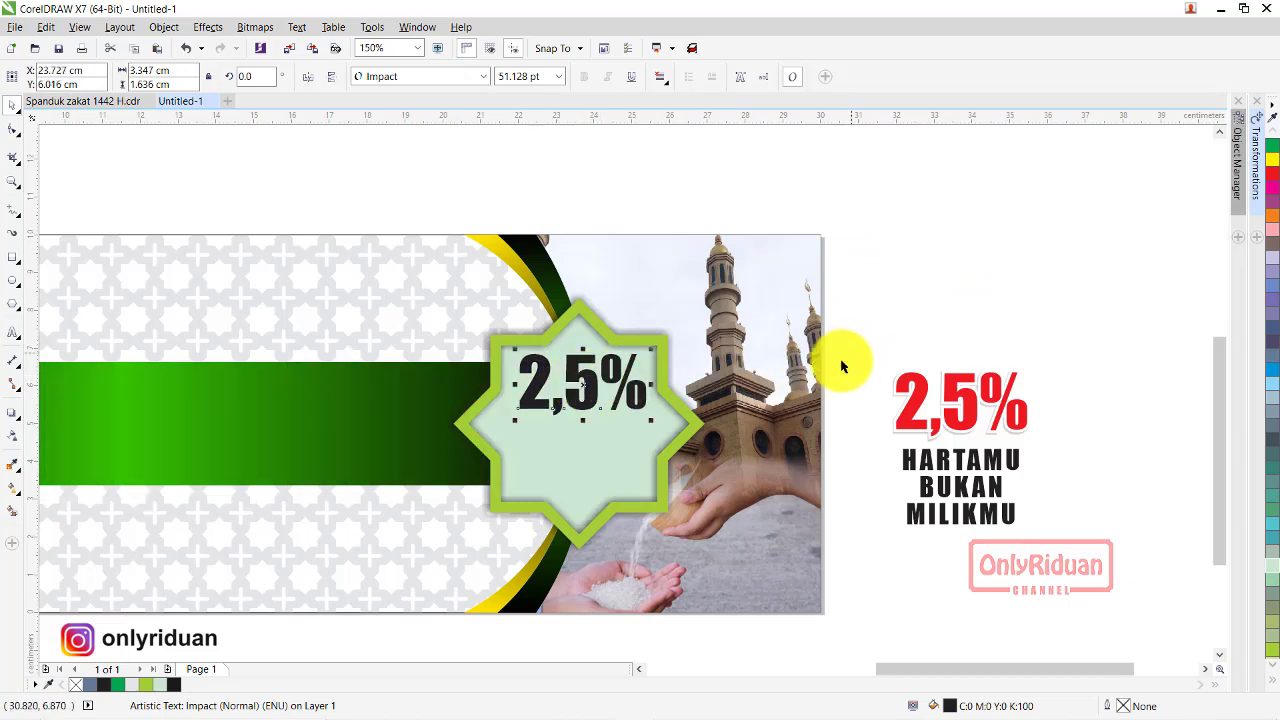
click(1272, 688)
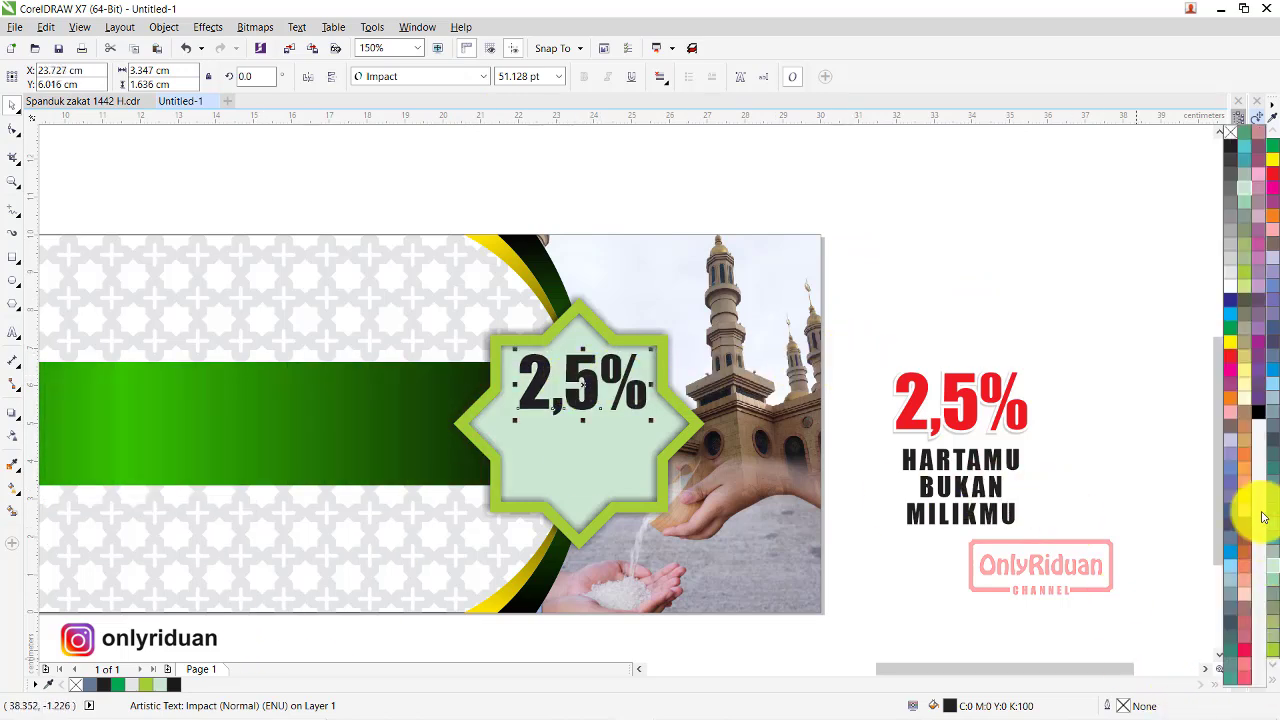
click(1218, 360)
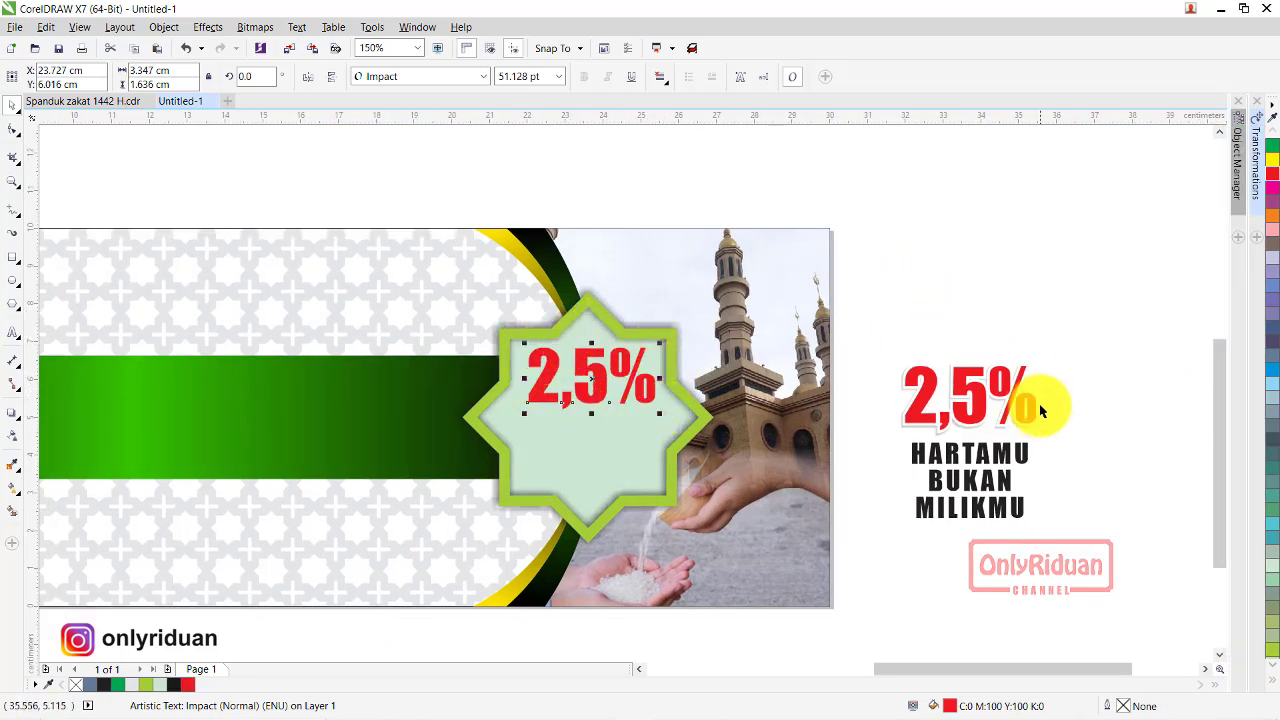
- Give the "2,5%" text in the star a white 1.5 pt outline placed behind the fill and scaled with the object
double_click(1122, 708)
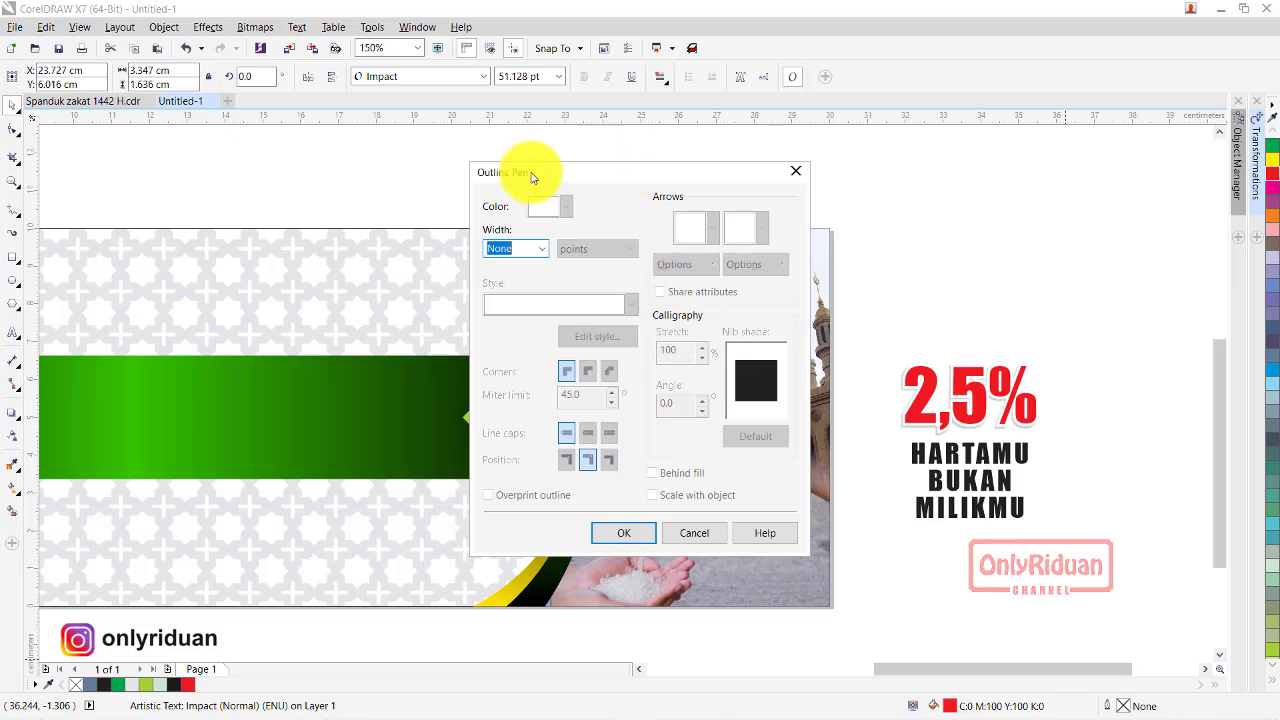
drag(529, 171, 305, 175)
click(226, 246)
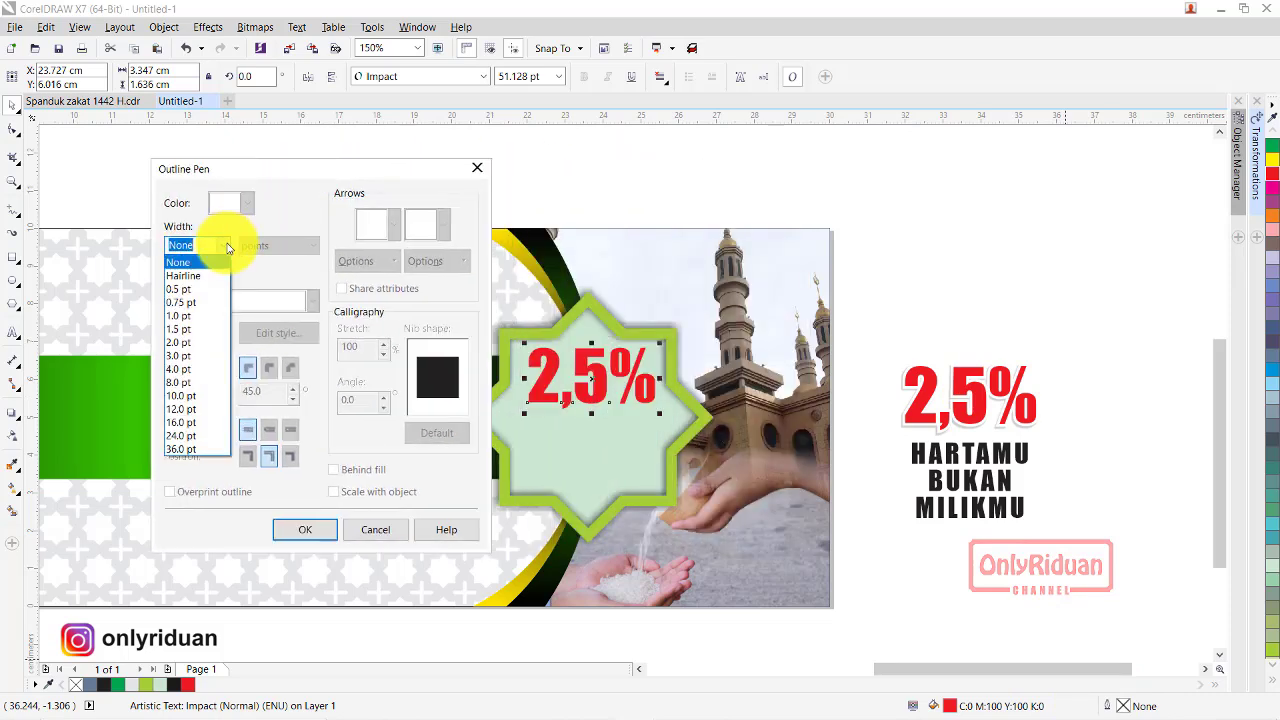
click(192, 336)
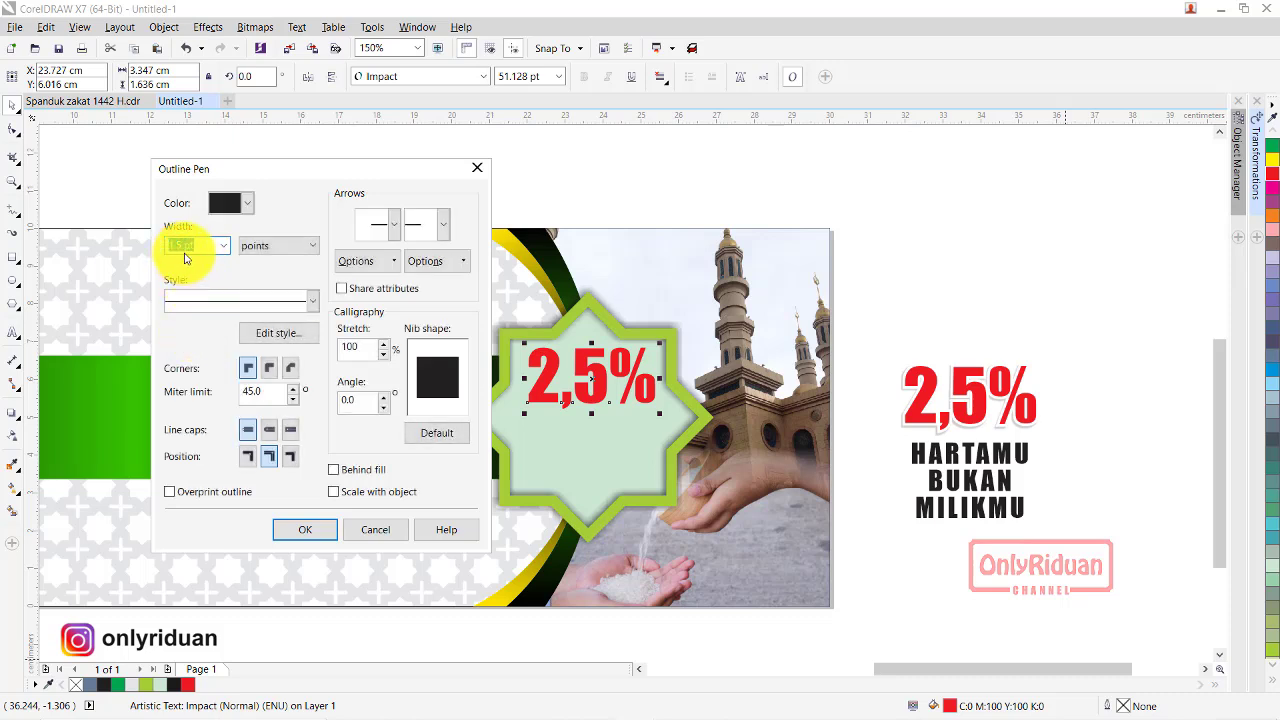
click(238, 210)
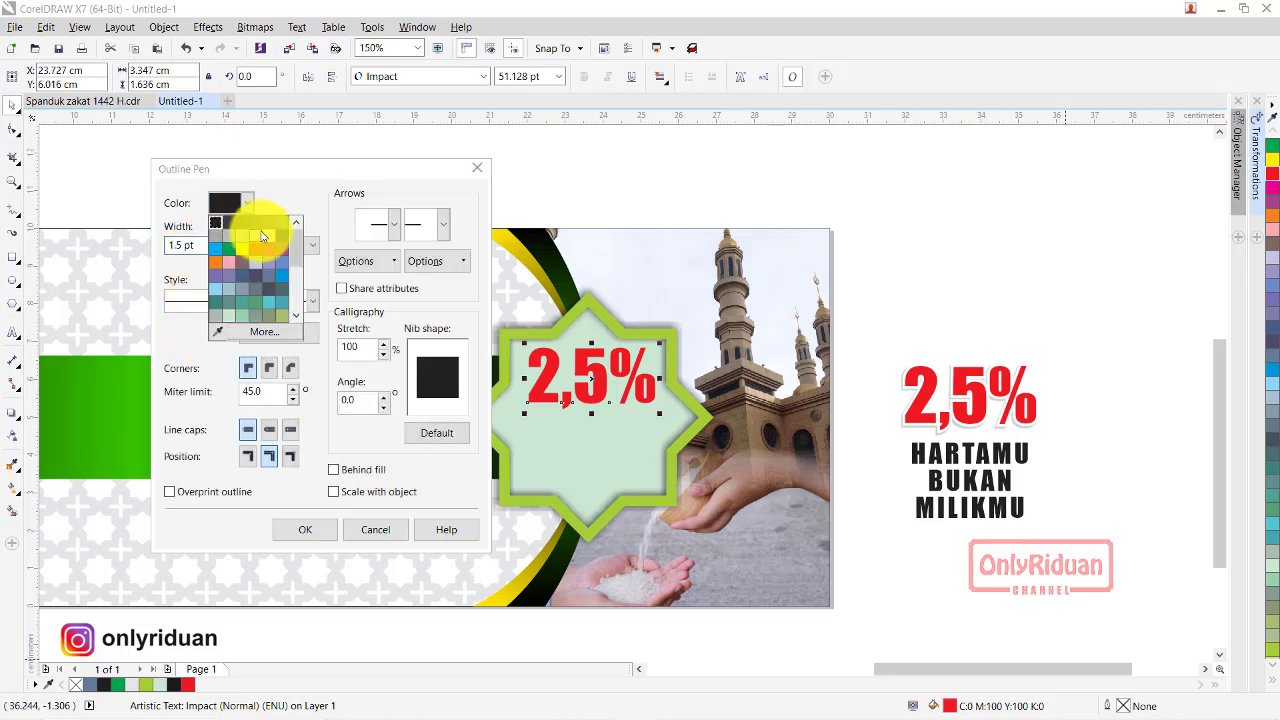
click(263, 222)
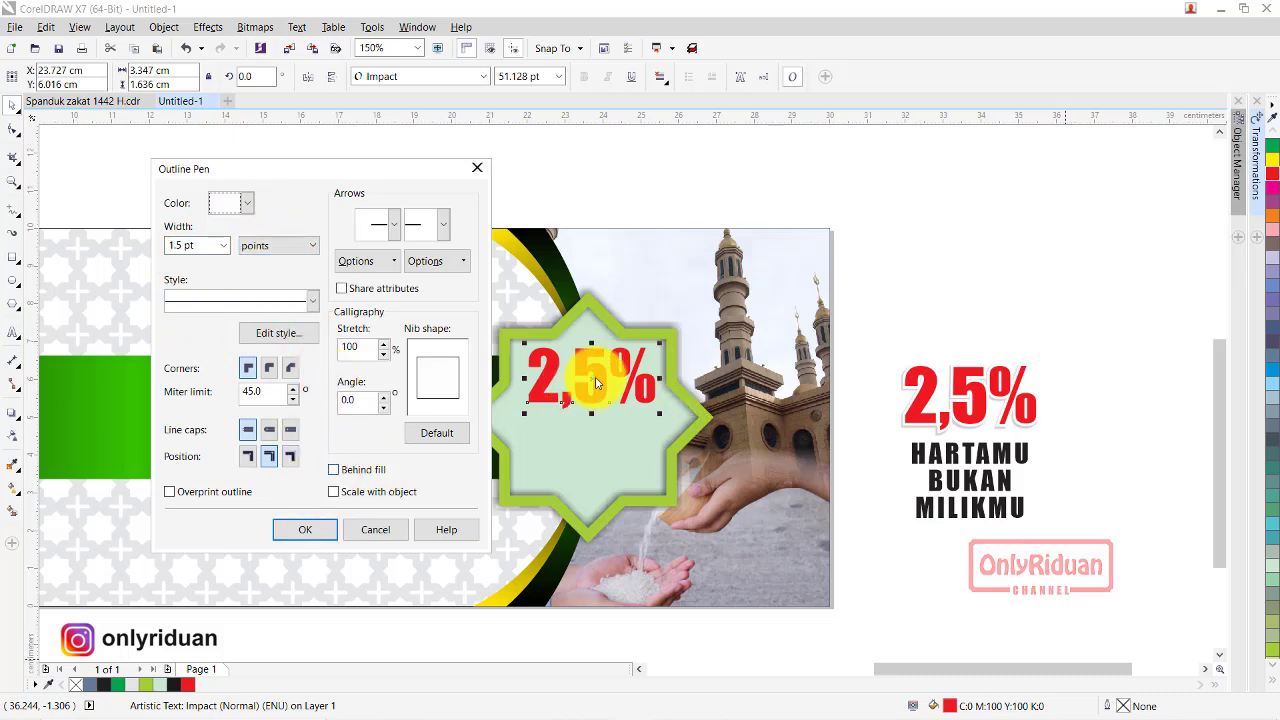
click(333, 492)
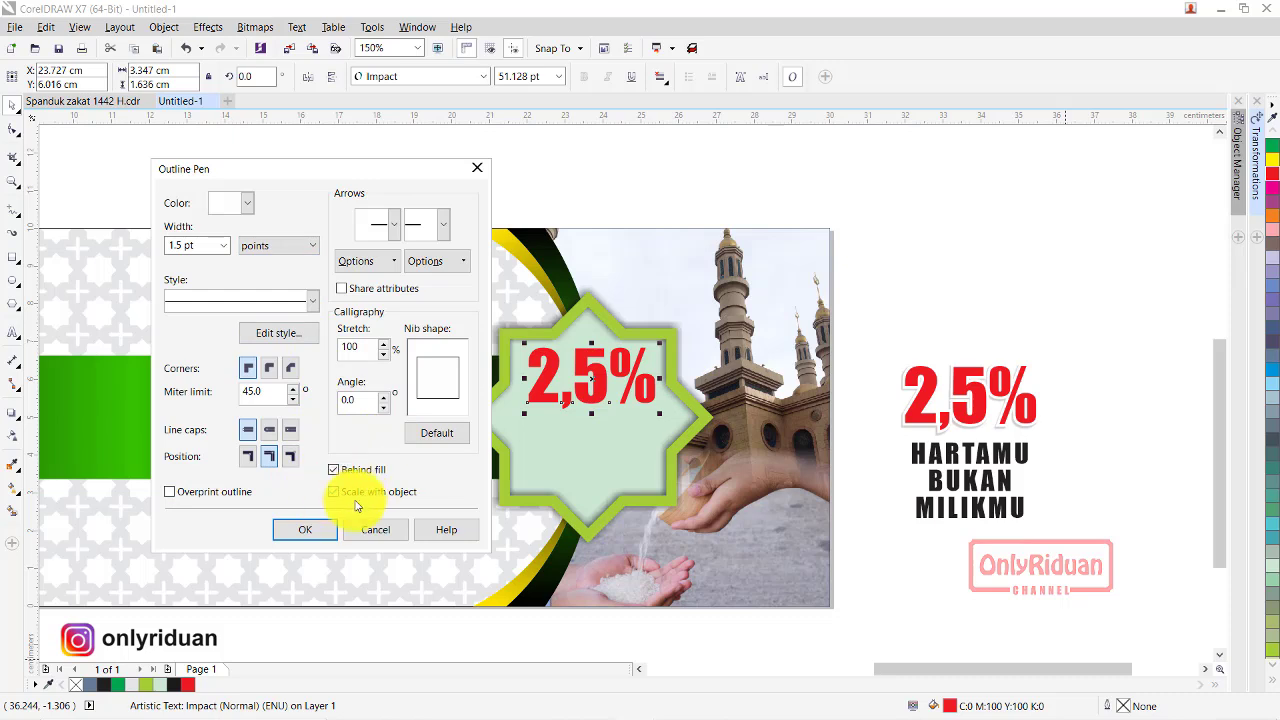
click(308, 527)
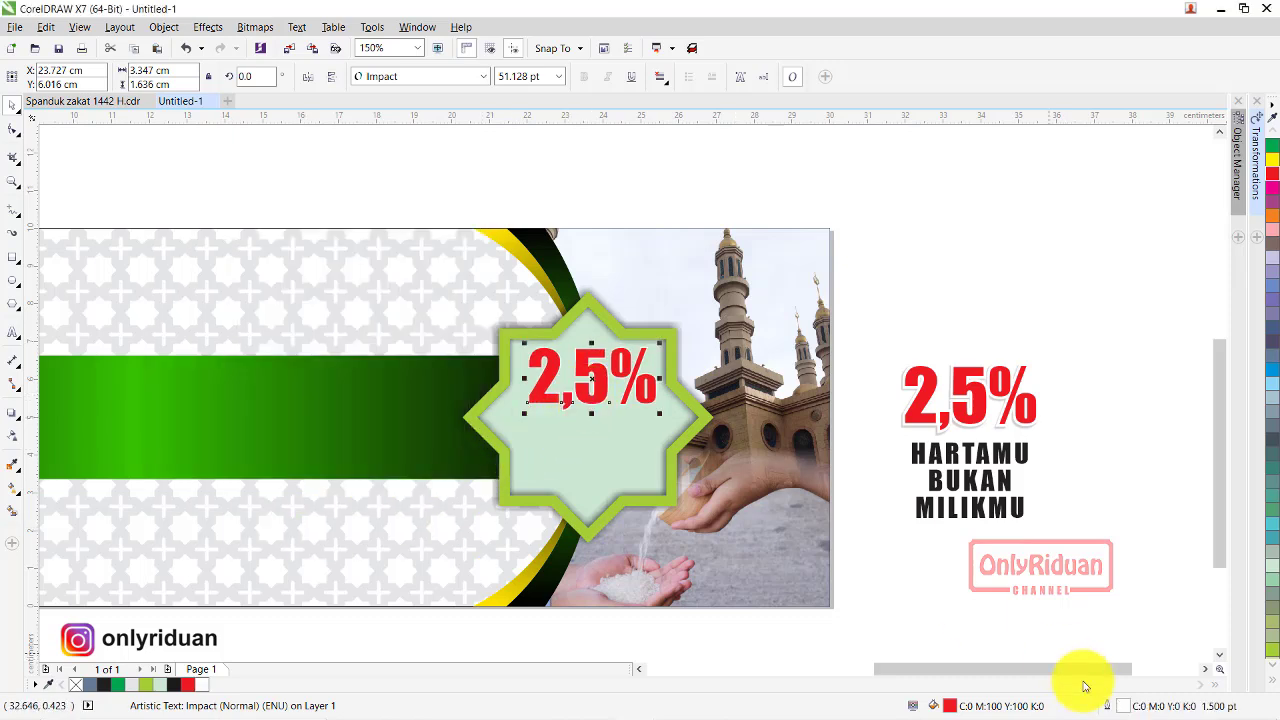
- Set the outline width of the star's "2,5%" text to 3.0 pt
double_click(1127, 703)
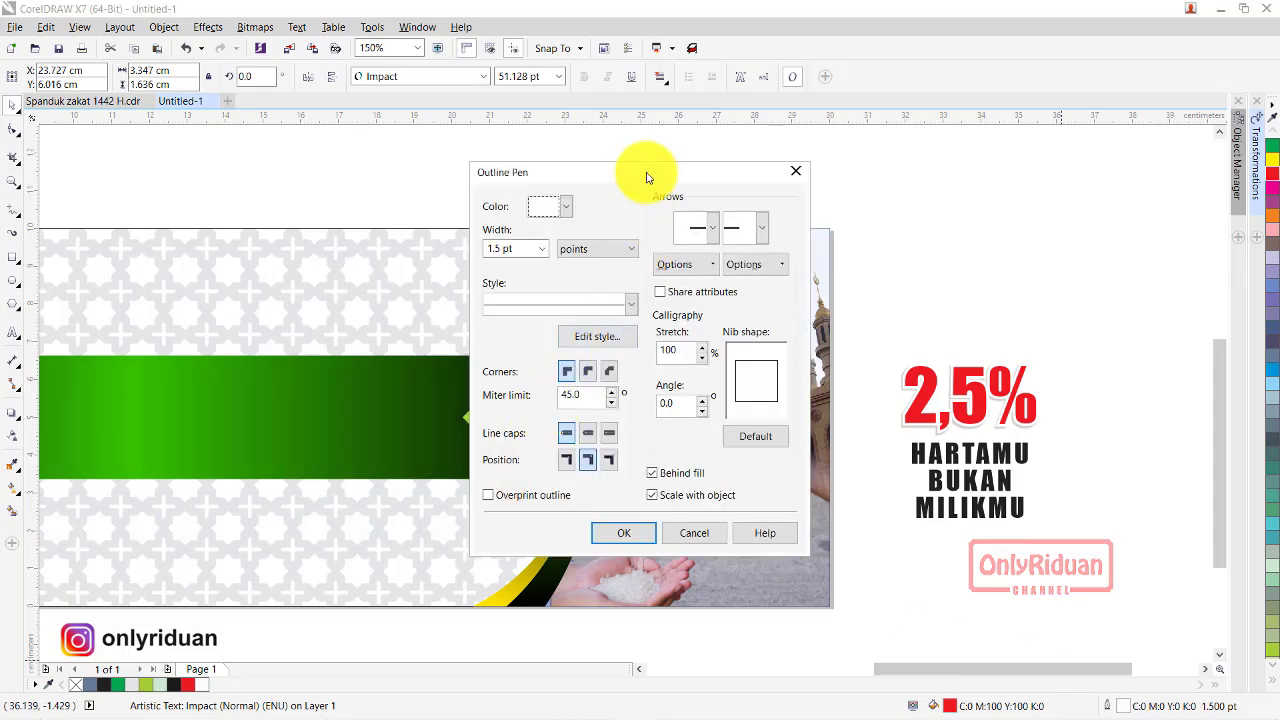
drag(651, 171, 301, 170)
click(193, 248)
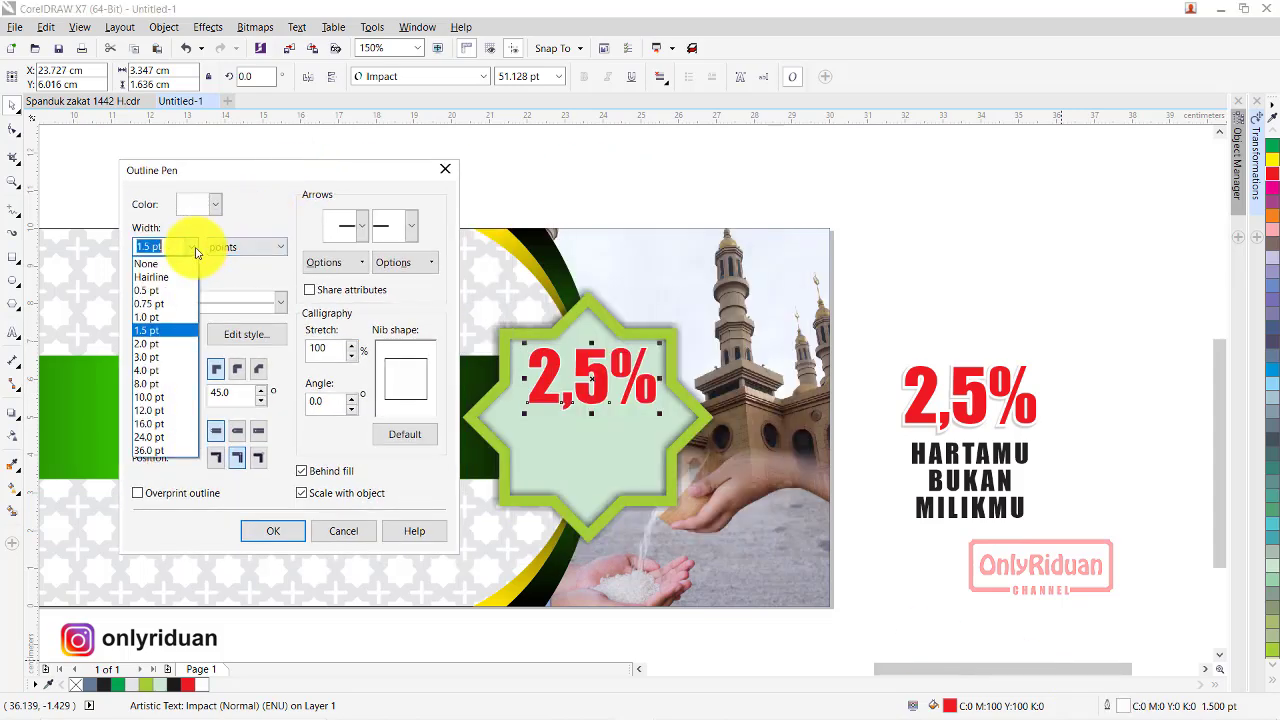
click(147, 357)
click(270, 531)
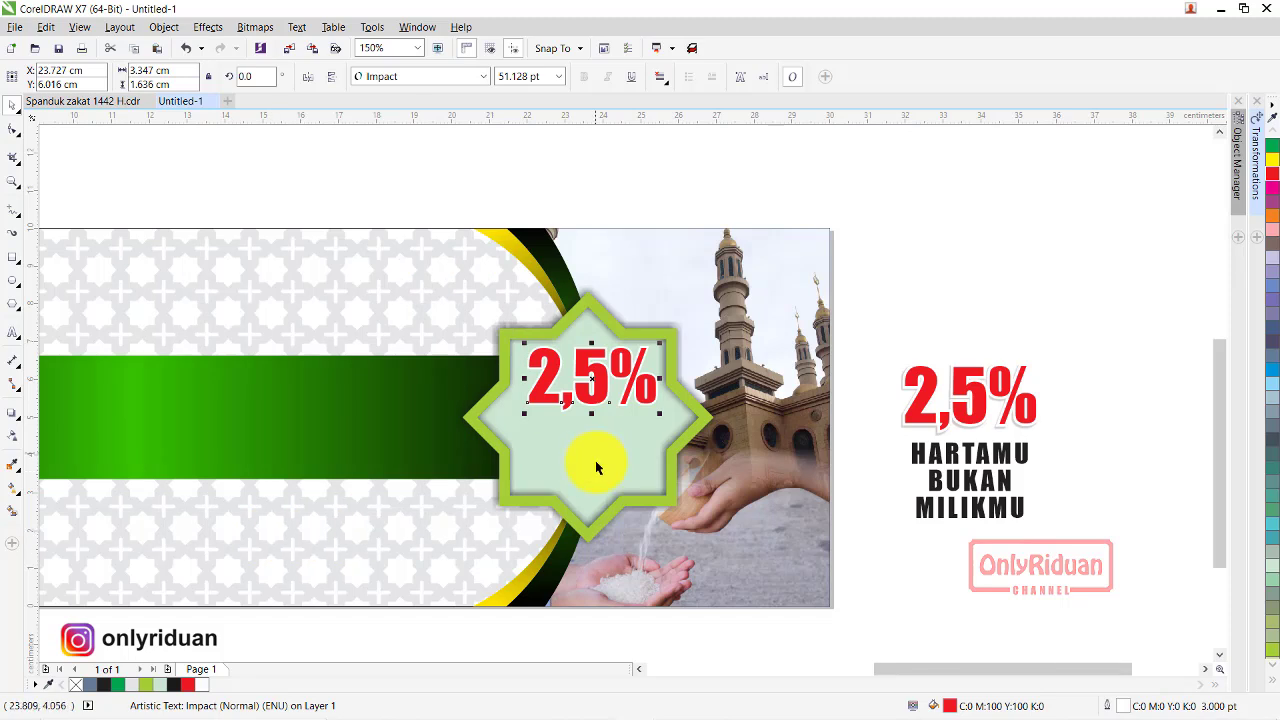
- Add a Flat Bottom Left drop shadow to the star's "2,5%" text and shift it to sit about 0.02 cm directly below
scroll(583, 383, up, 2)
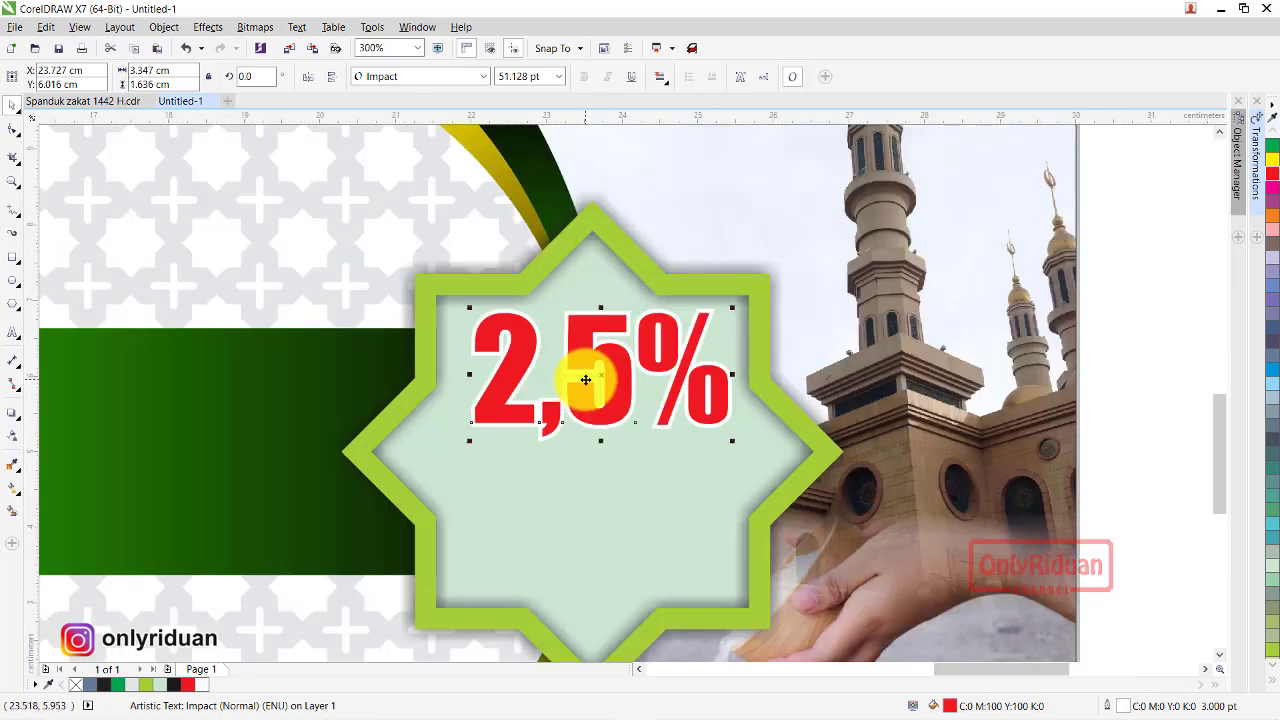
click(18, 422)
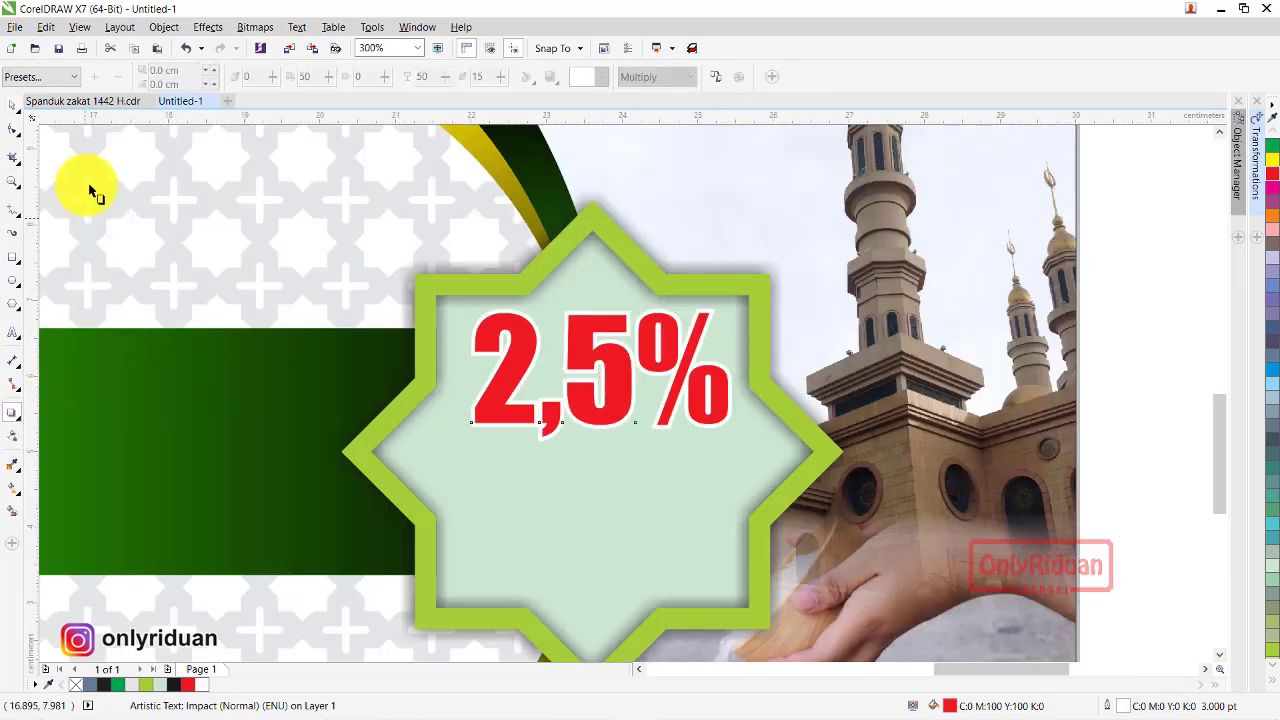
click(73, 76)
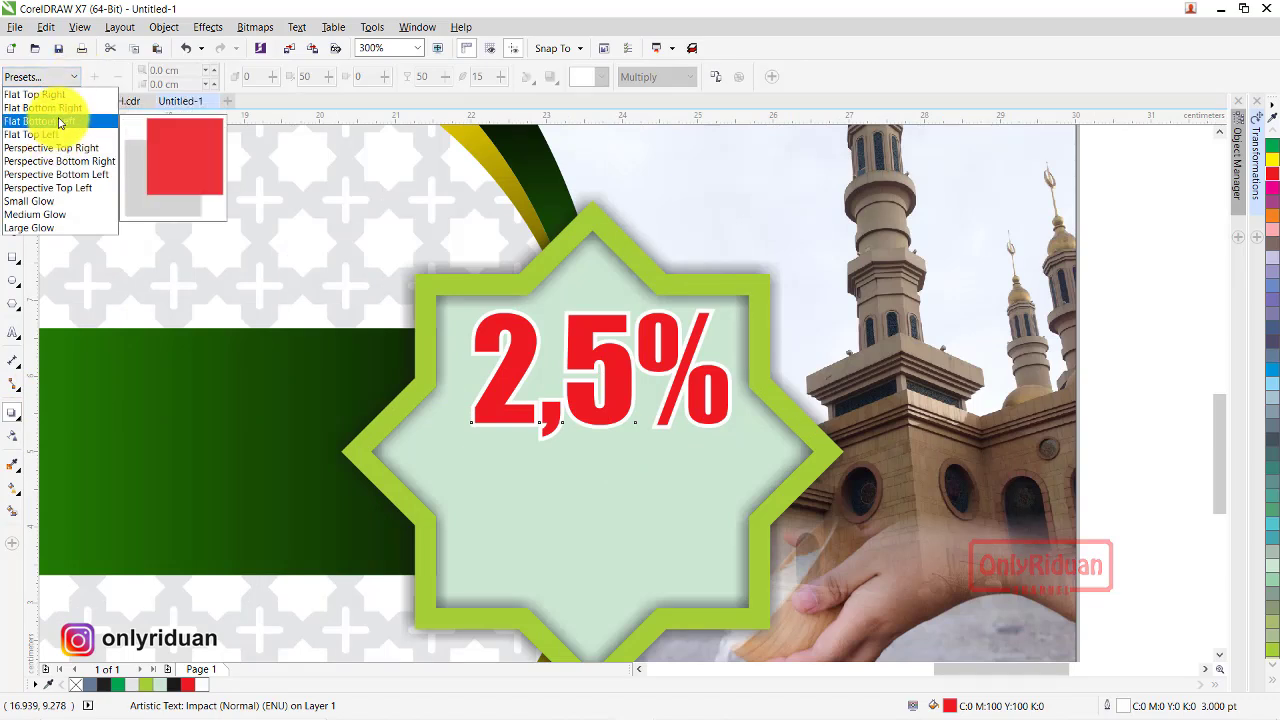
click(60, 123)
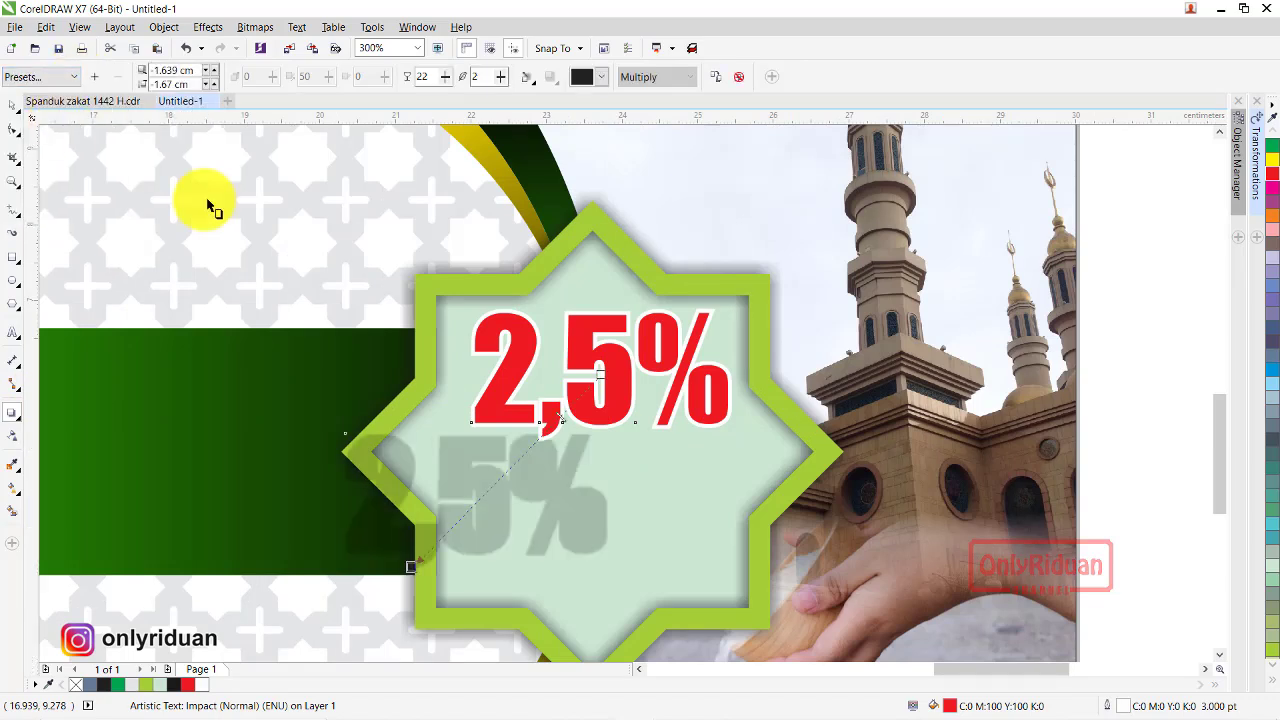
drag(473, 519, 603, 438)
scroll(603, 440, up, 2)
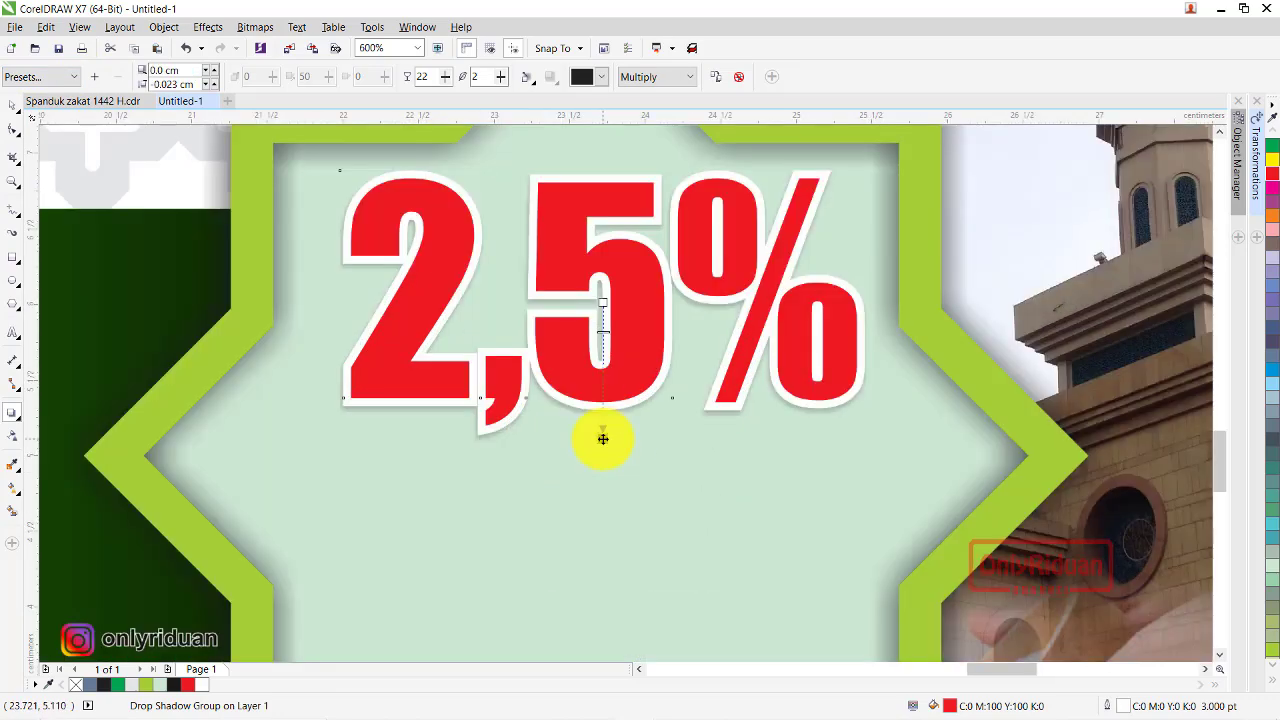
scroll(603, 438, down, 1)
scroll(601, 437, down, 1)
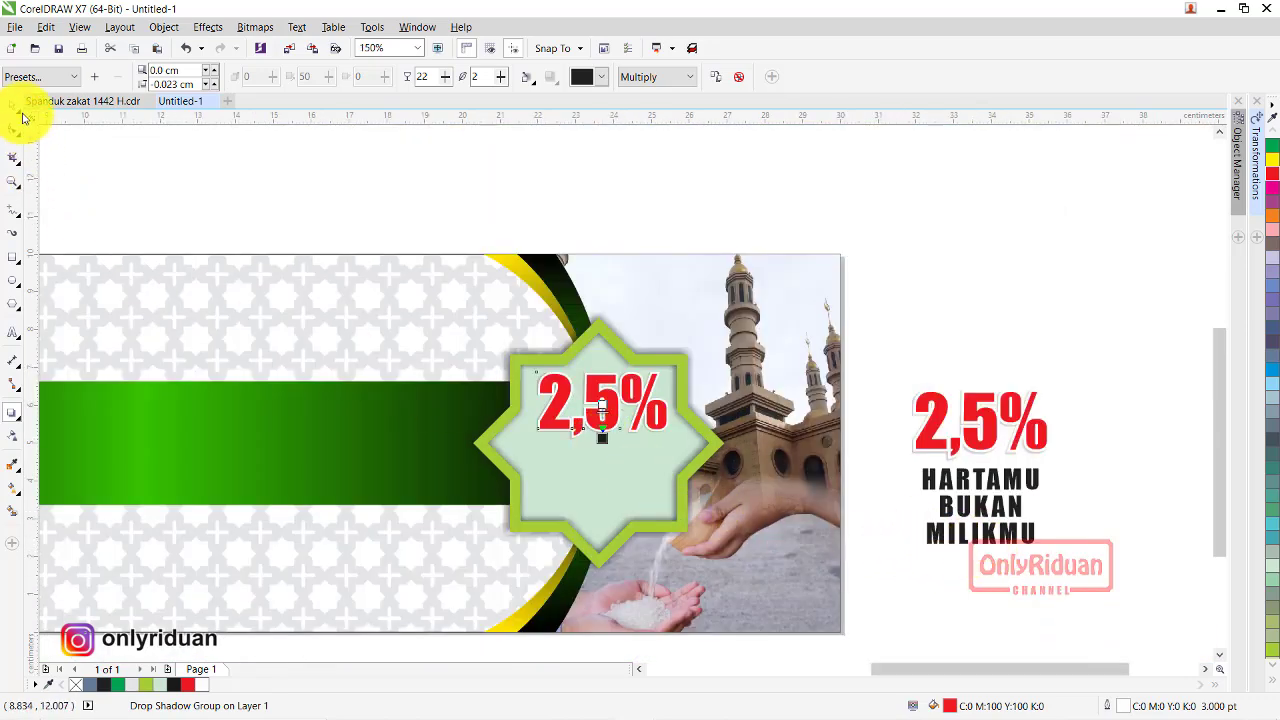
key(space)
- Move the copied "HARTAMU BUKAN MILIKMU" text into the large star, slightly reduced and centred under "2,5%"
click(973, 533)
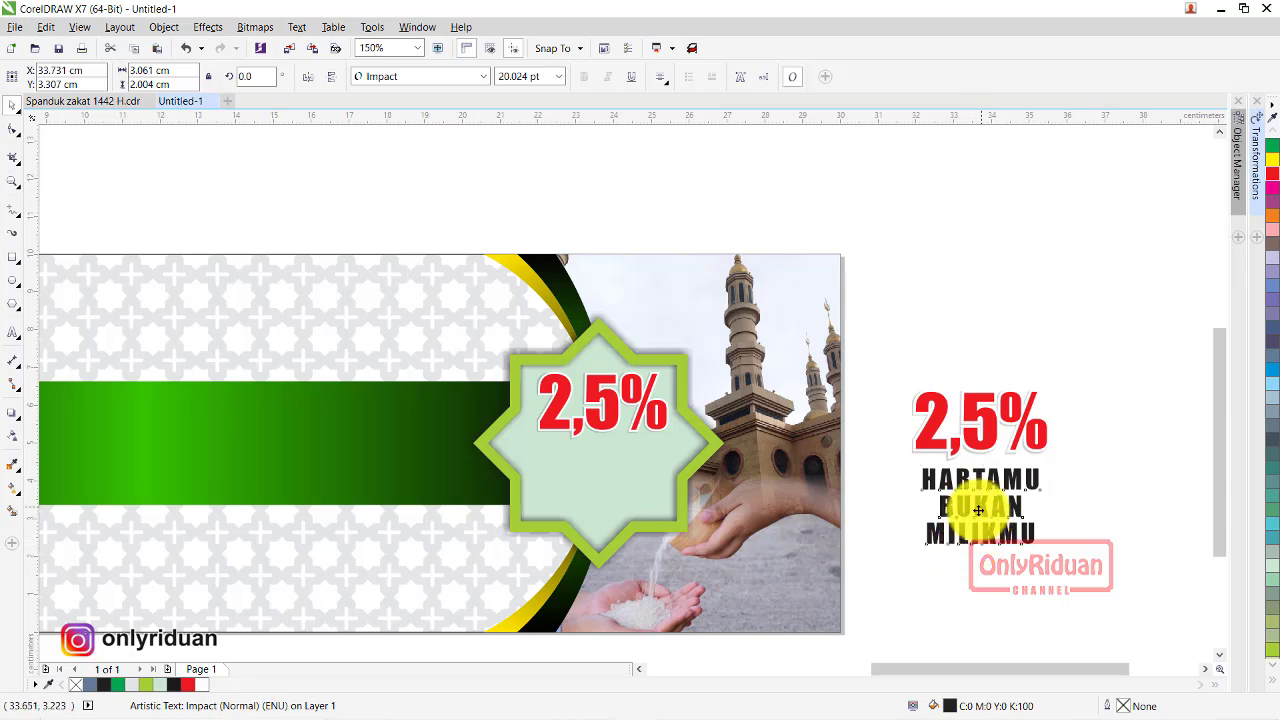
drag(978, 510, 652, 539)
drag(600, 479, 604, 478)
click(938, 525)
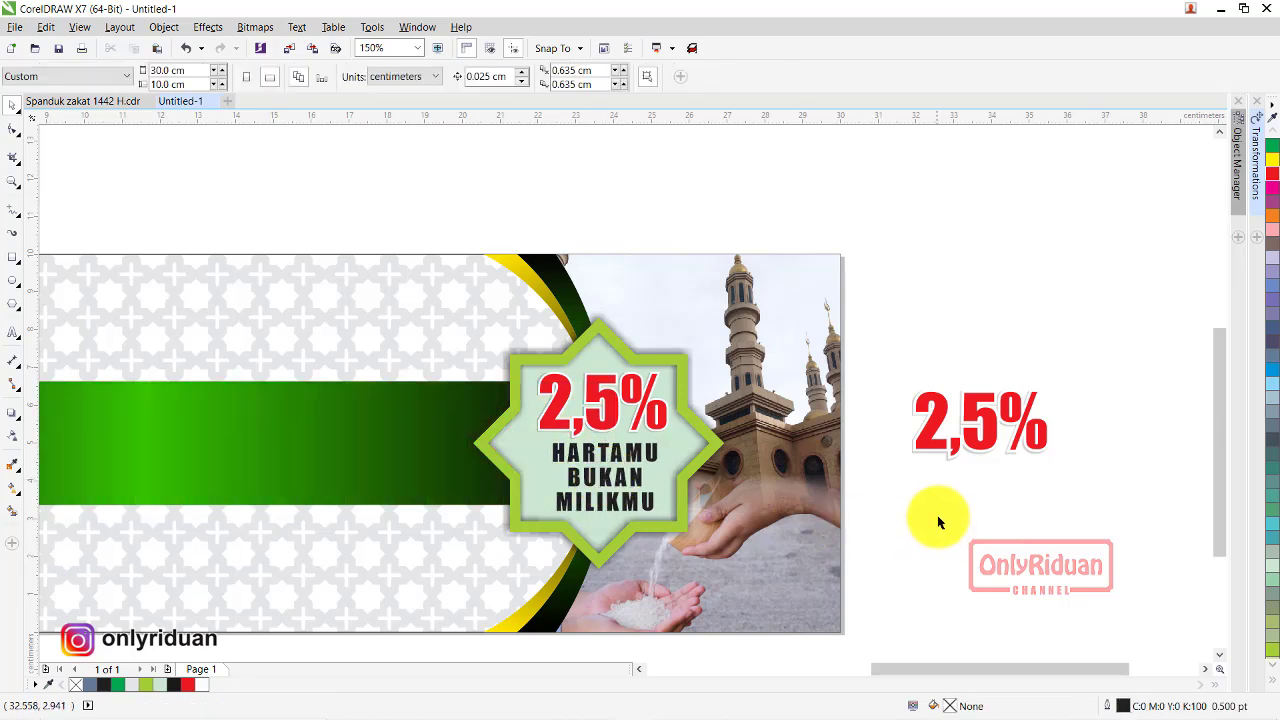
- Import the zakat-al-fitr-islam-eid picture and place it about 4.3 cm square at the banner's lower-left corner
scroll(938, 521, down, 1)
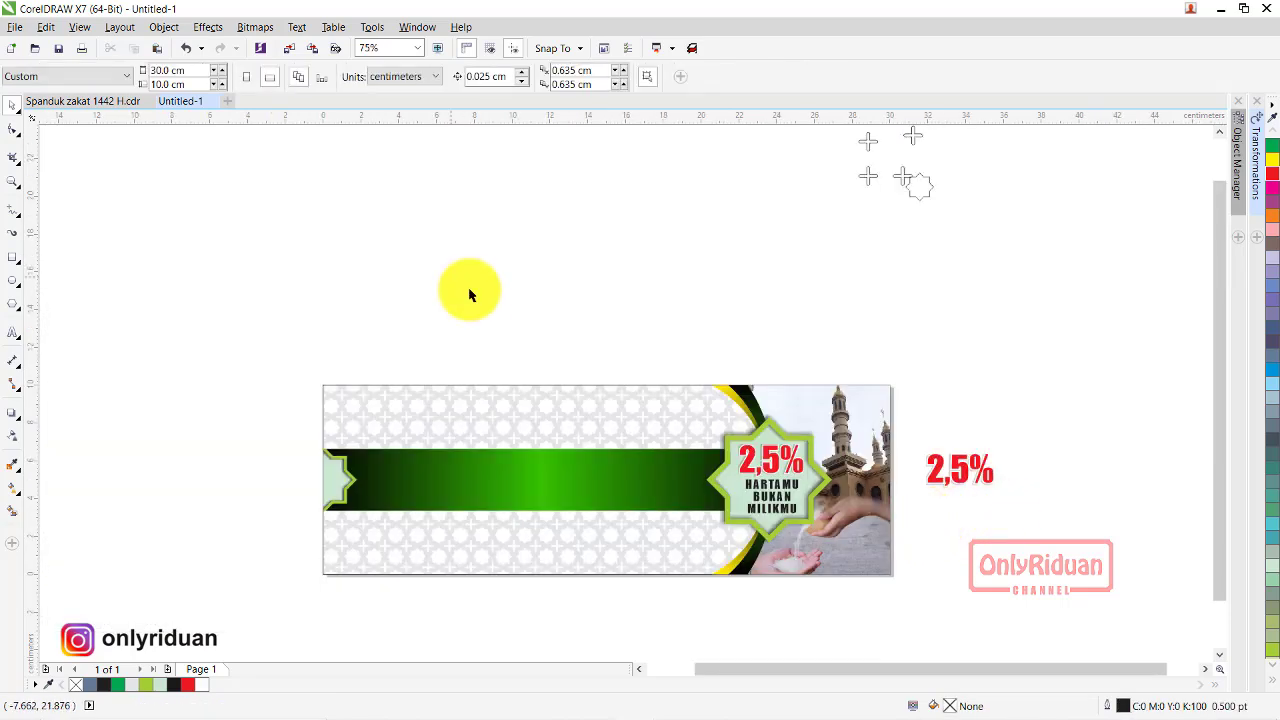
scroll(528, 554, up, 1)
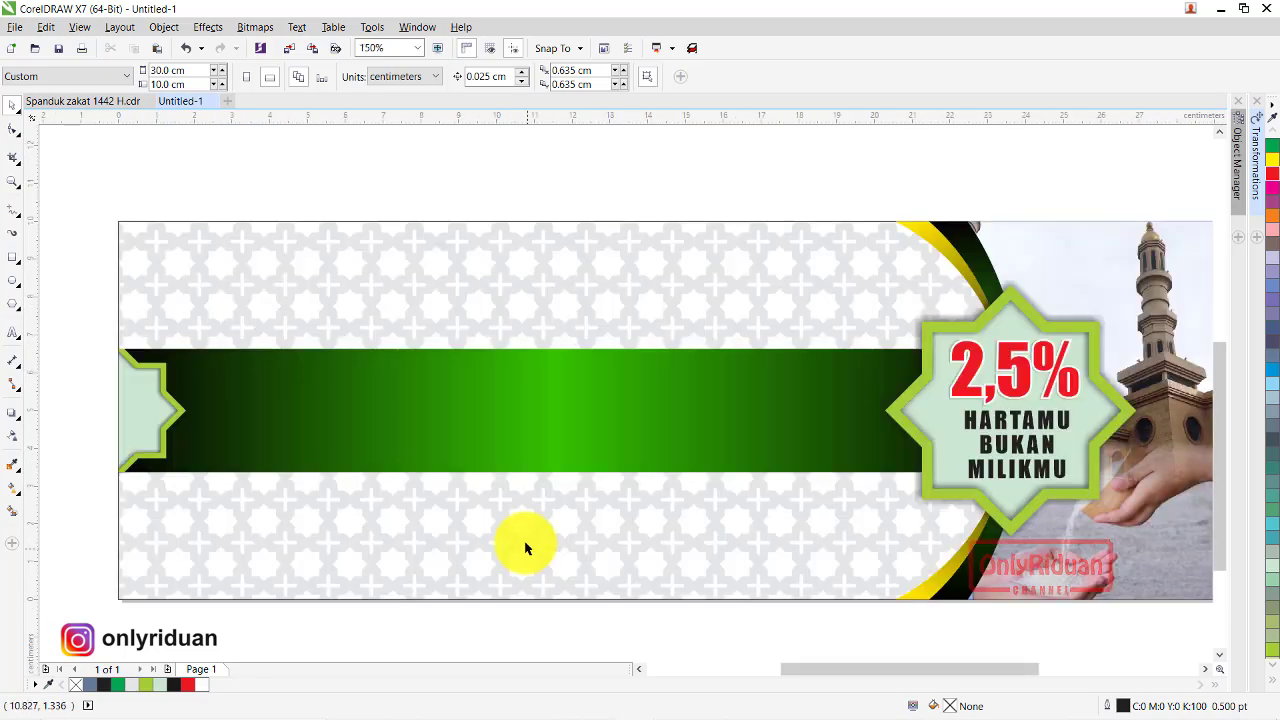
click(15, 27)
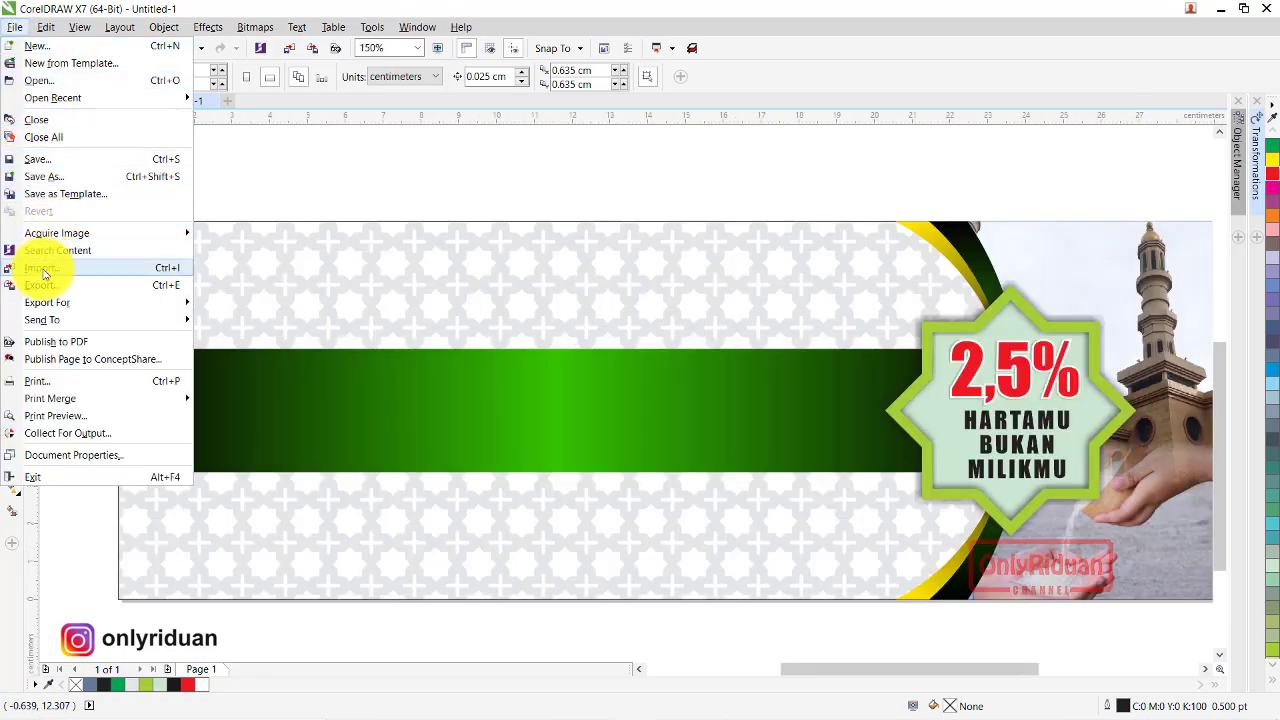
click(43, 263)
click(606, 140)
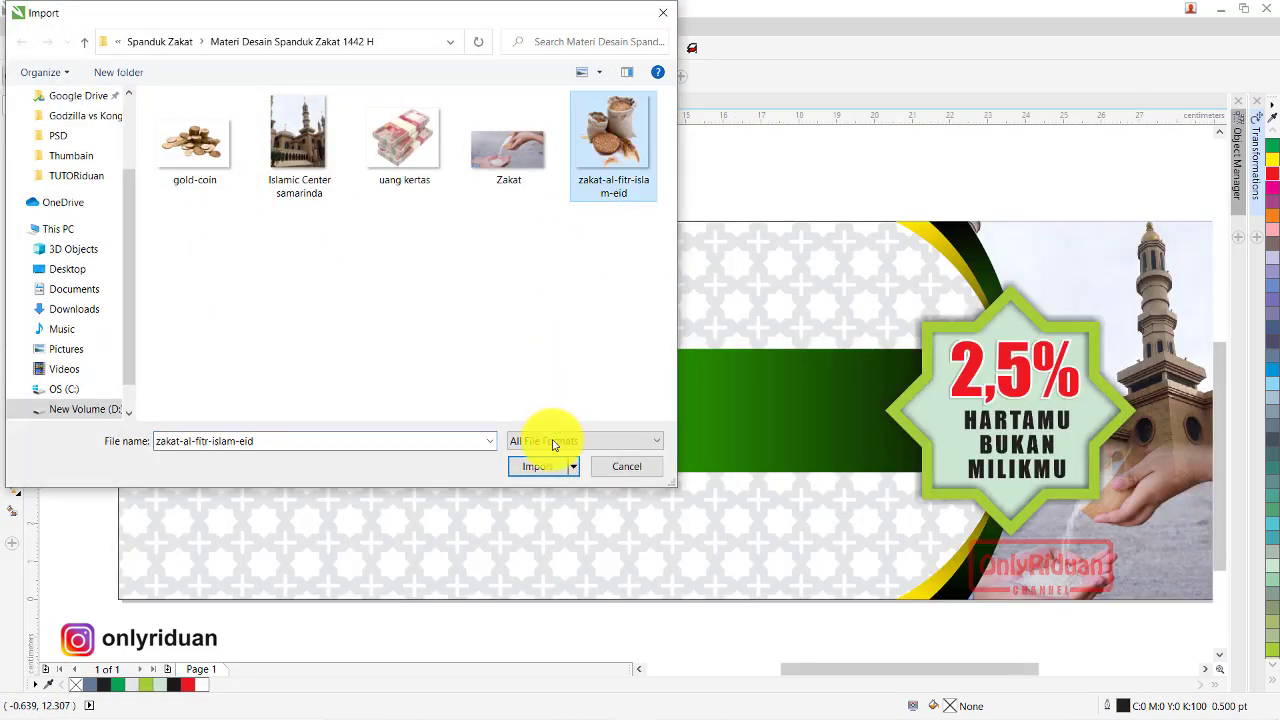
click(530, 462)
drag(128, 436, 271, 600)
drag(223, 528, 208, 531)
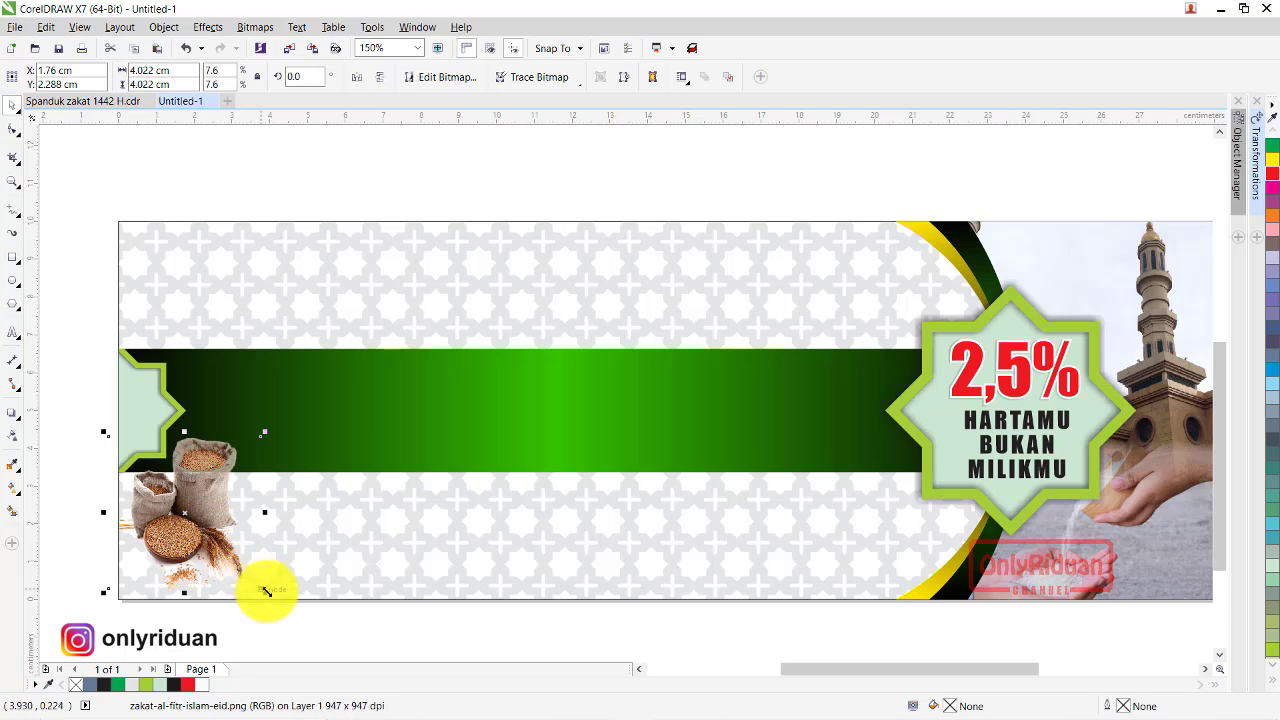
drag(265, 592, 278, 604)
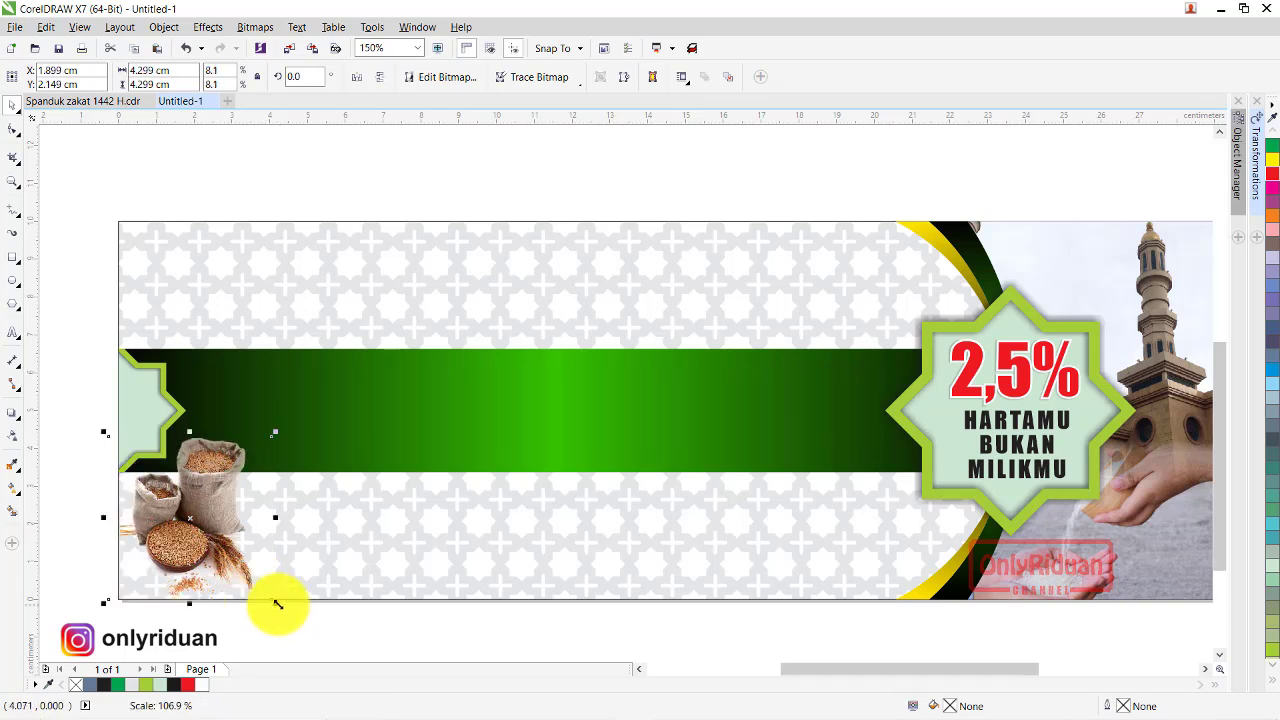
- Import the uang kertas picture at about 3.4 × 2.8 cm and place it just below the large star's lower-left side
click(15, 27)
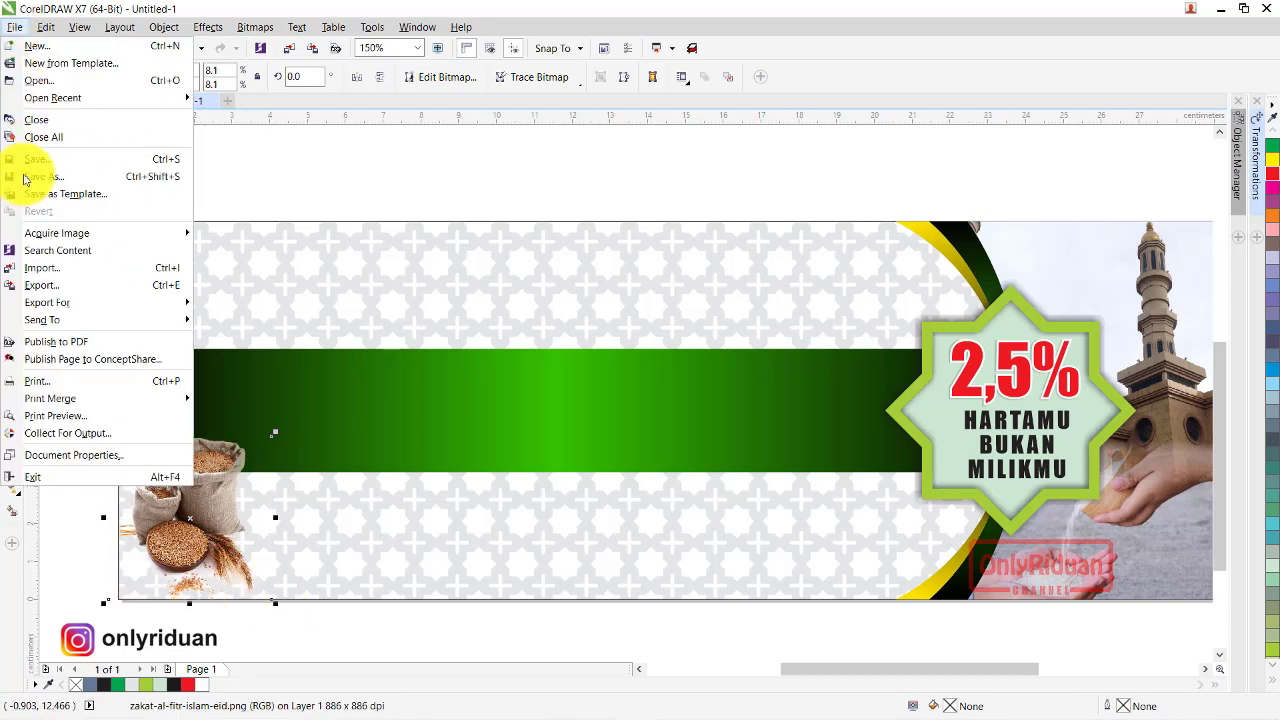
click(43, 270)
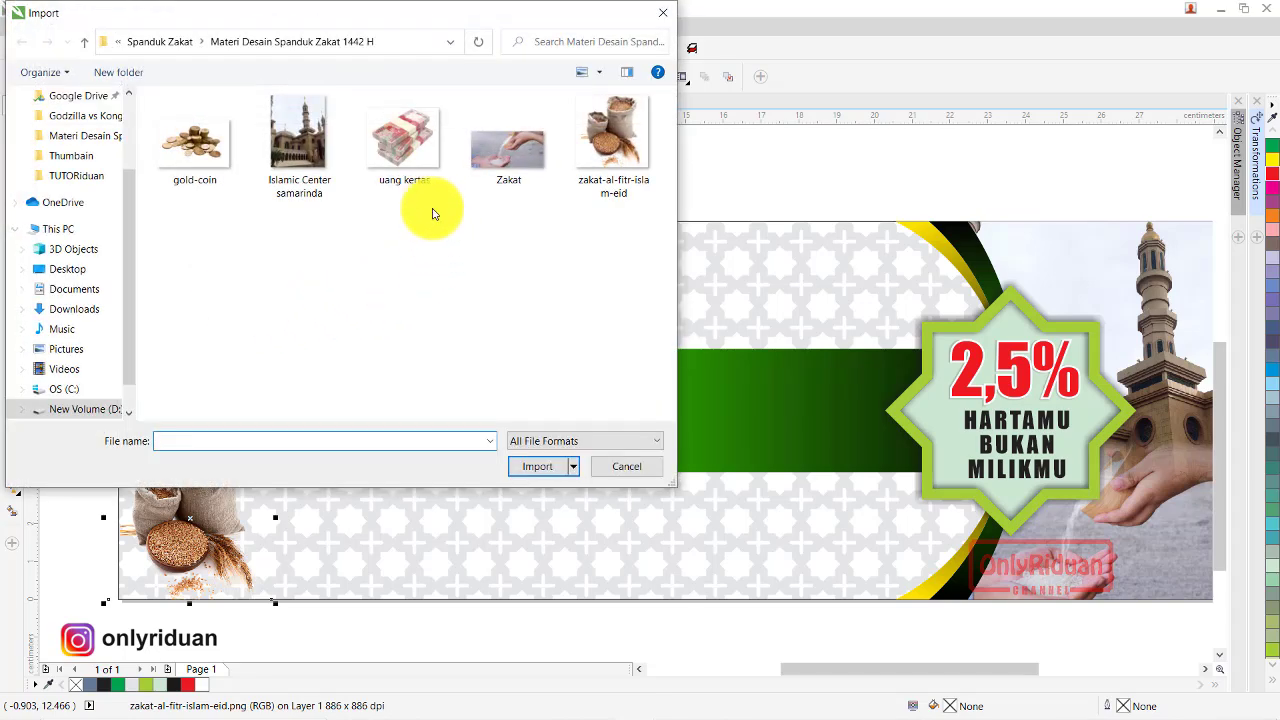
click(407, 152)
click(537, 466)
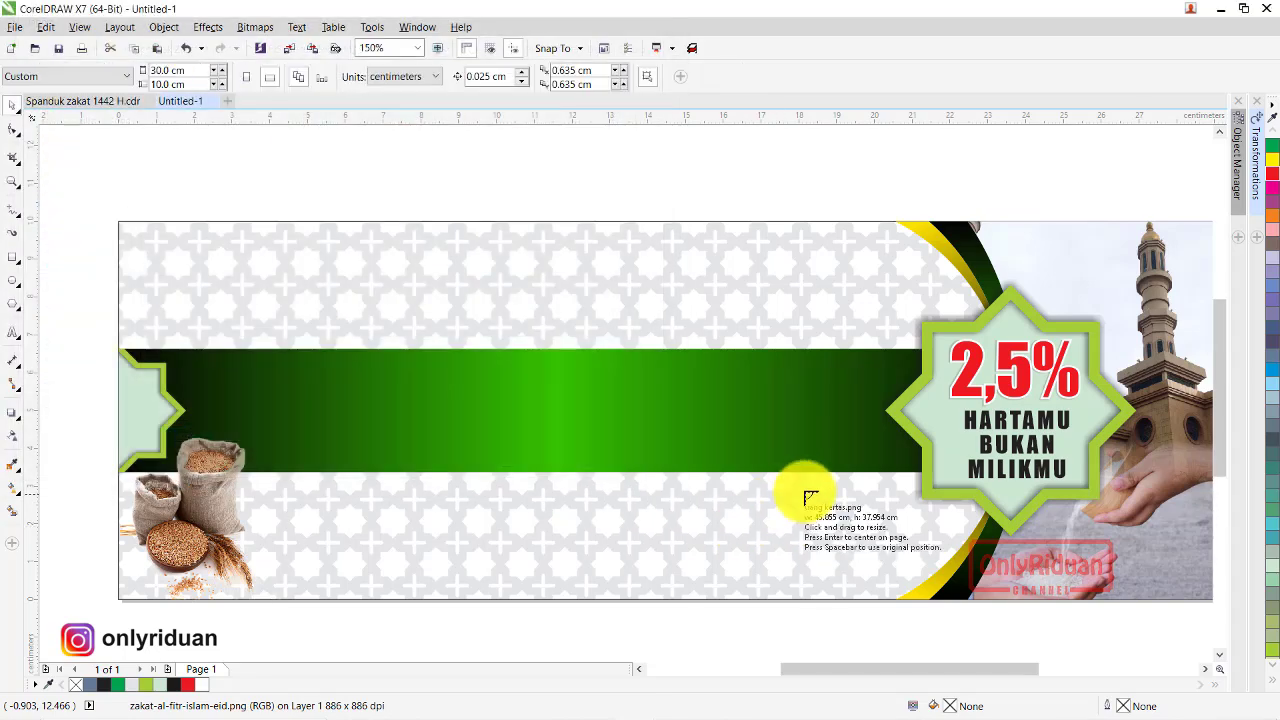
drag(858, 478, 982, 597)
drag(925, 530, 918, 524)
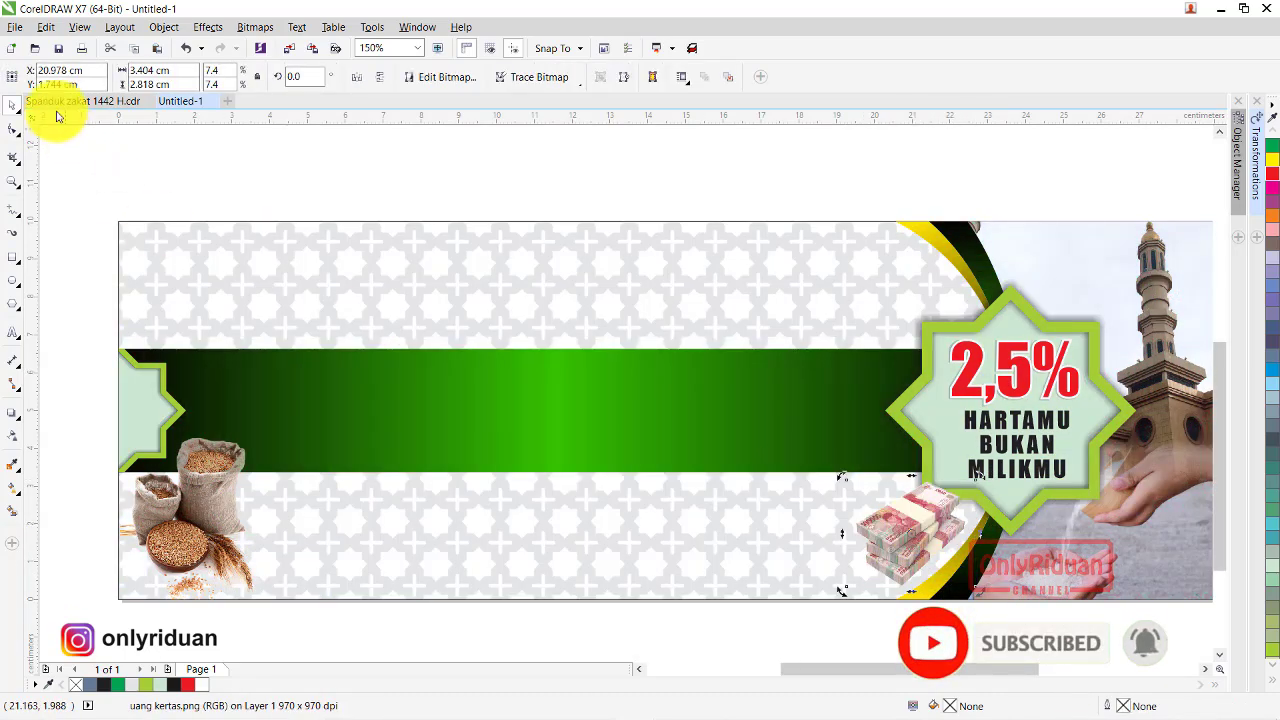
- Import the gold-coin picture at about 2.7 × 1.8 cm and nudge it against the lower-left side of the banknotes
click(15, 27)
click(66, 272)
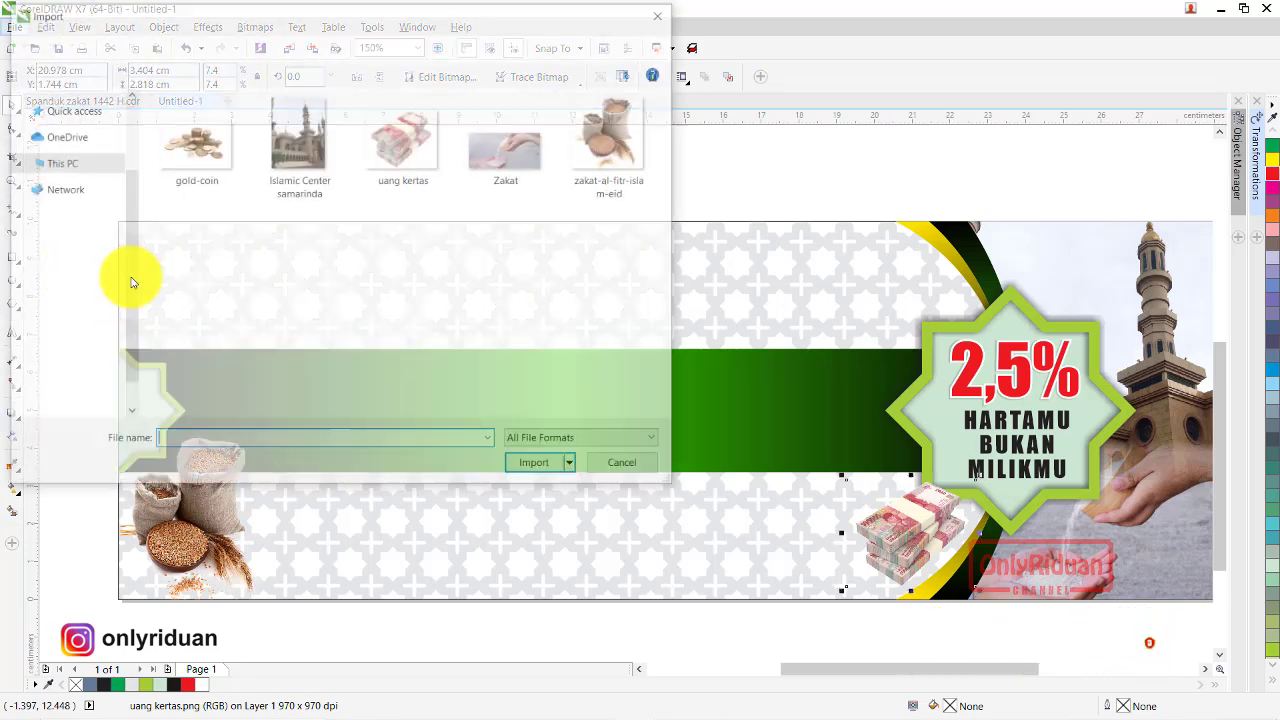
click(194, 137)
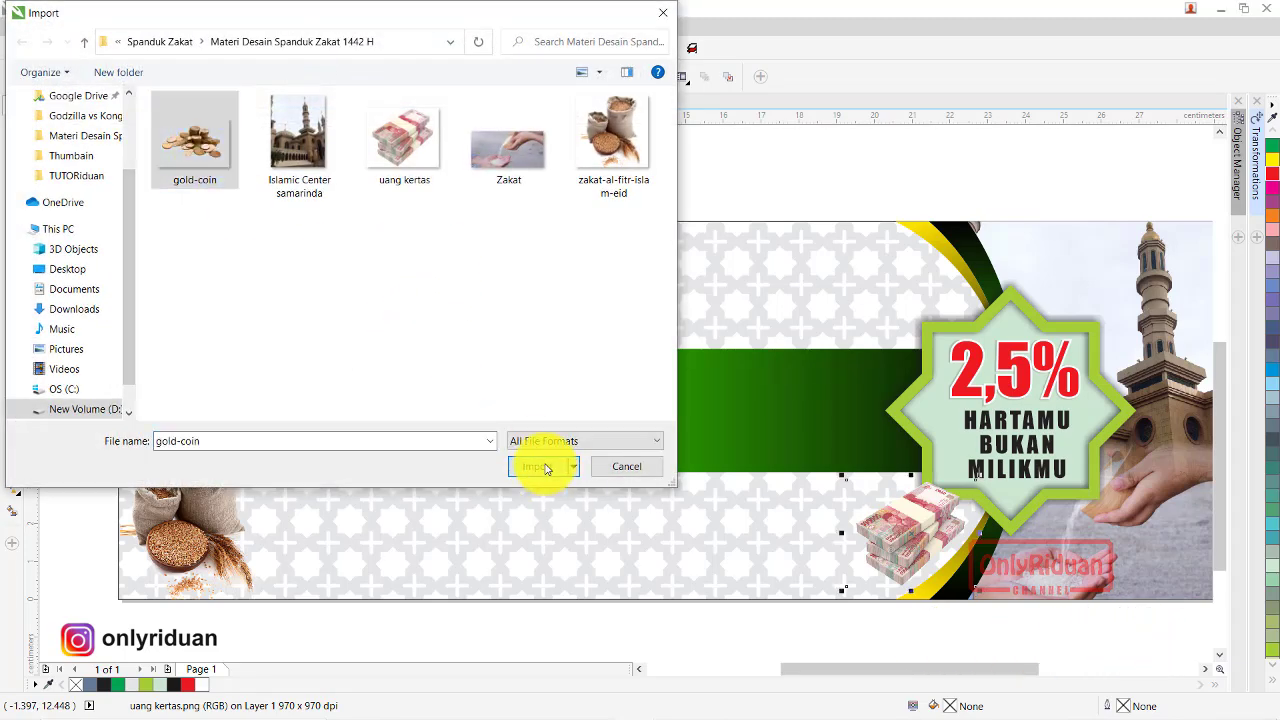
click(543, 466)
drag(773, 527, 876, 597)
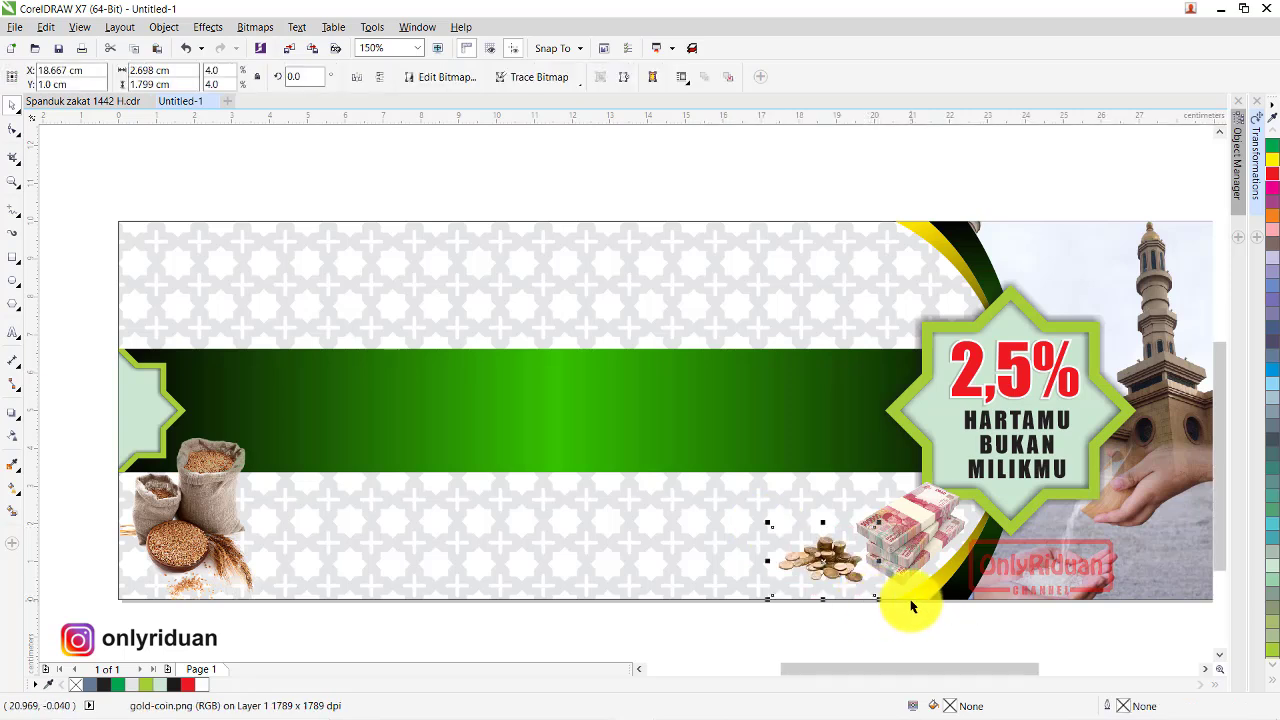
key(Right)
key(Right)
key(Right)
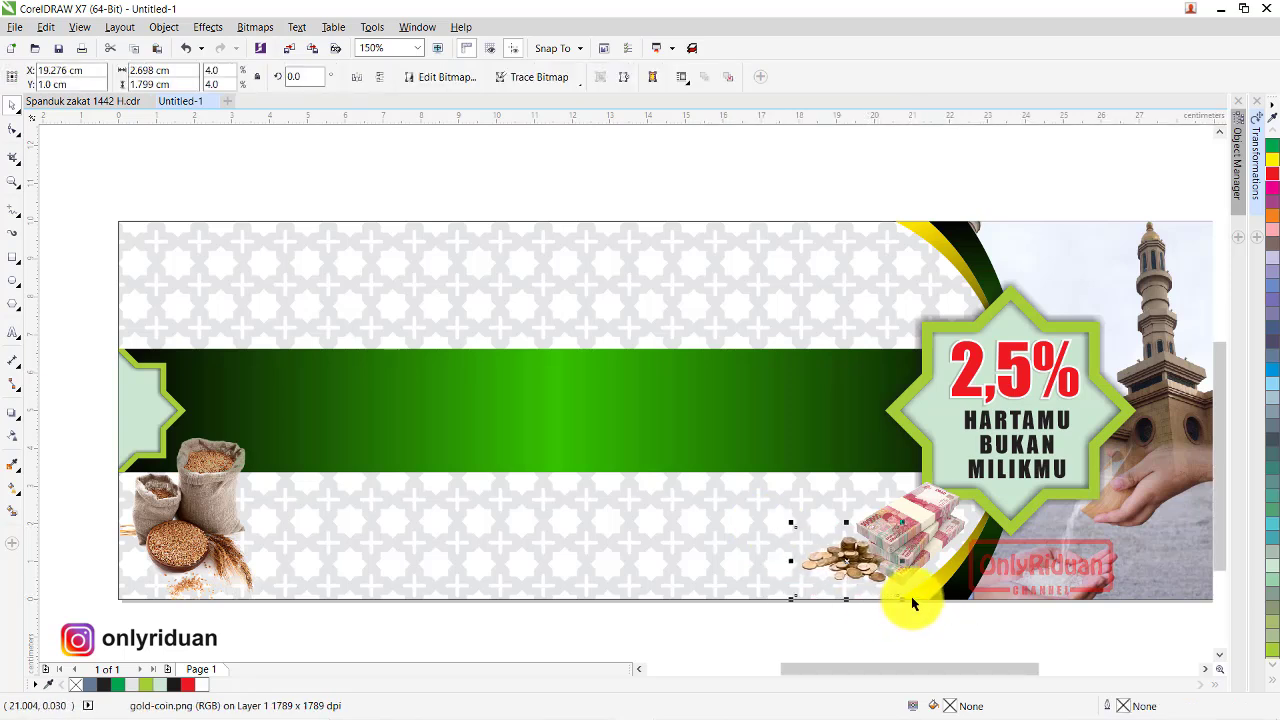
key(Down)
key(Down)
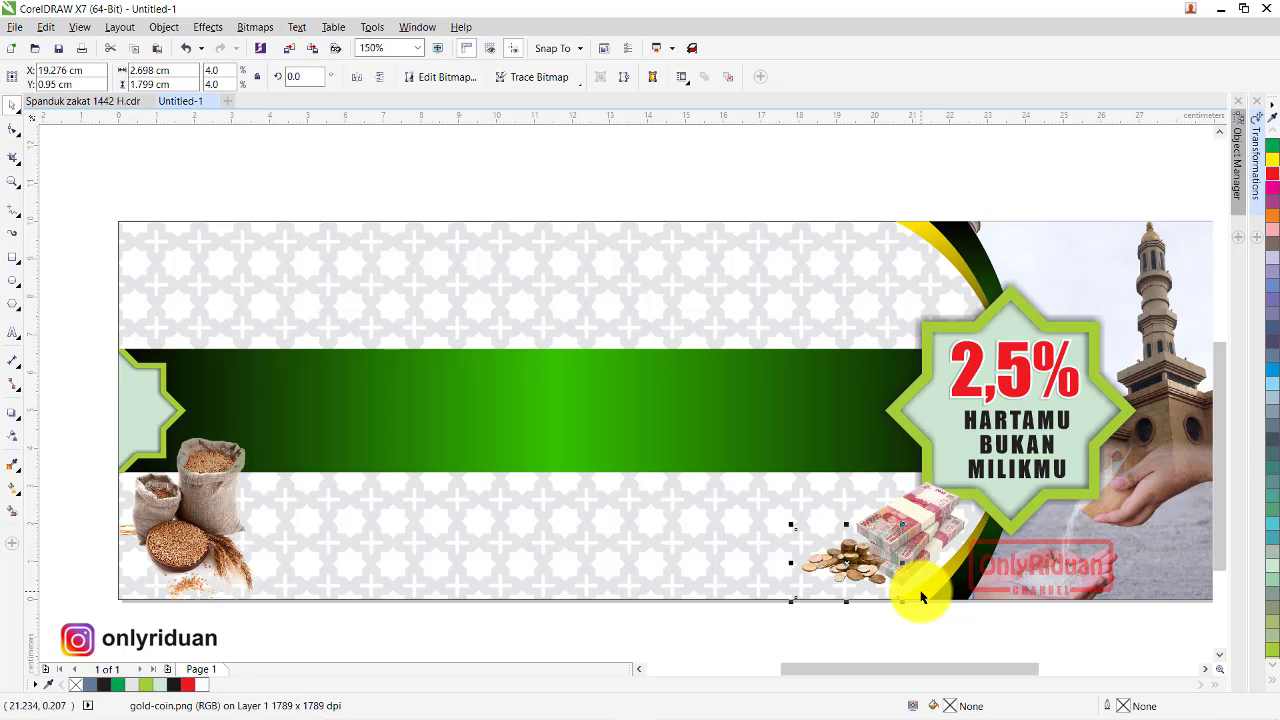
- Crop the grain sacks picture's left side inward by 0.25 cm to the banner's left edge with the Shape tool
click(196, 527)
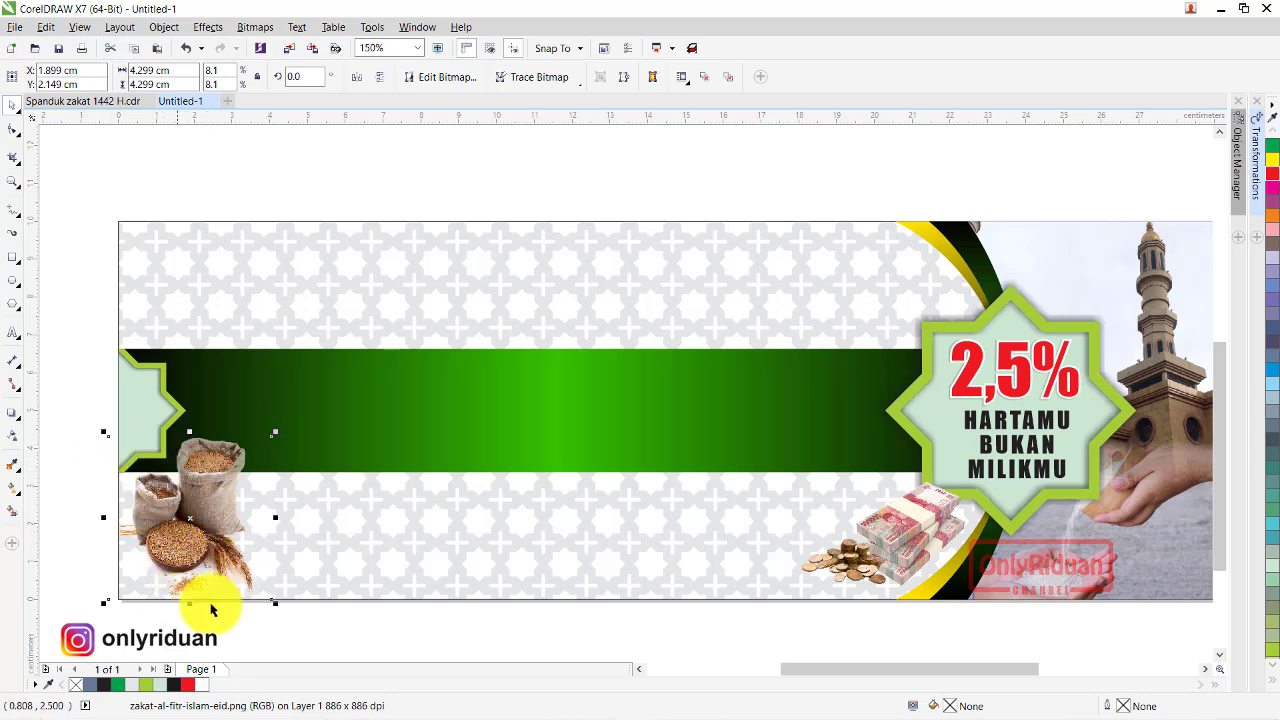
click(14, 131)
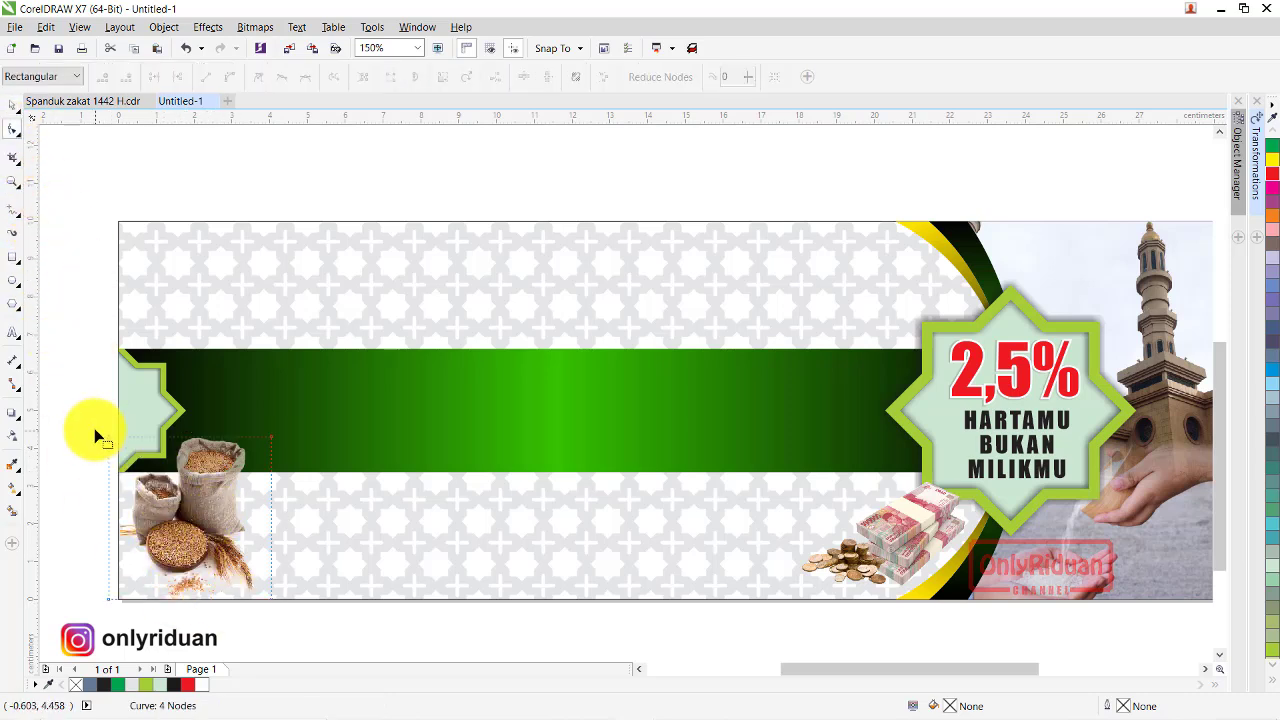
drag(84, 405, 122, 606)
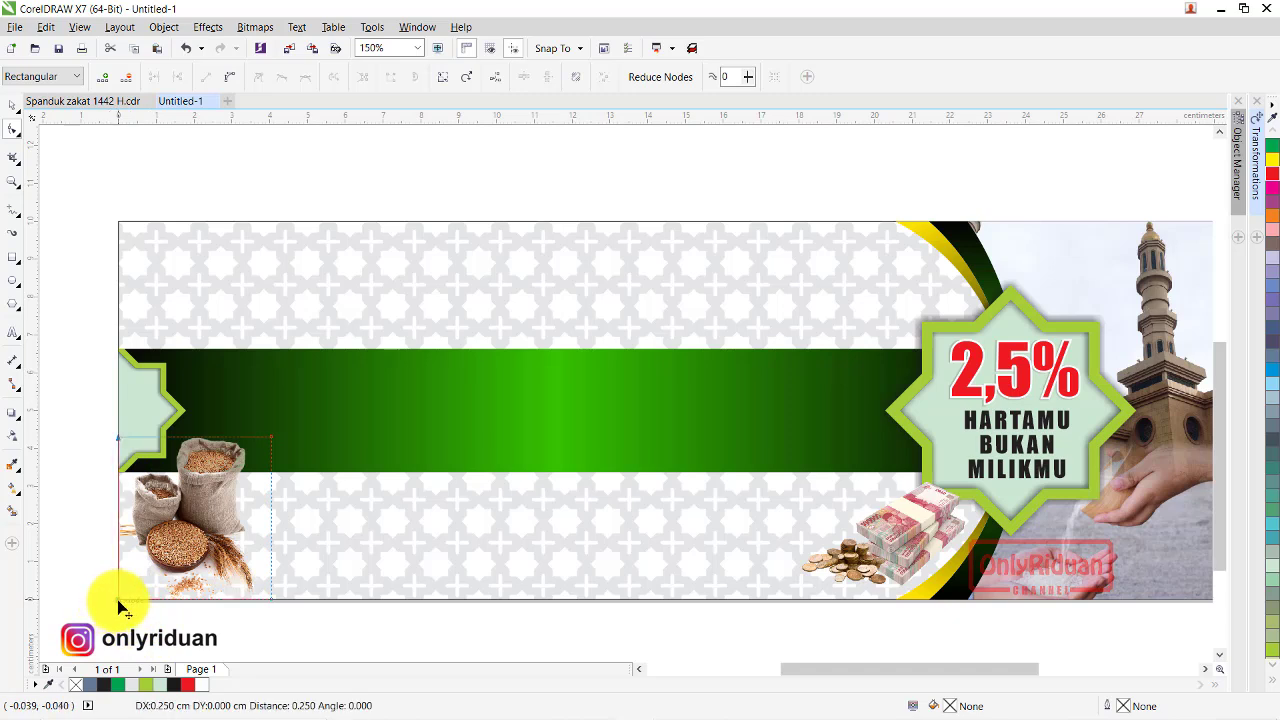
click(14, 107)
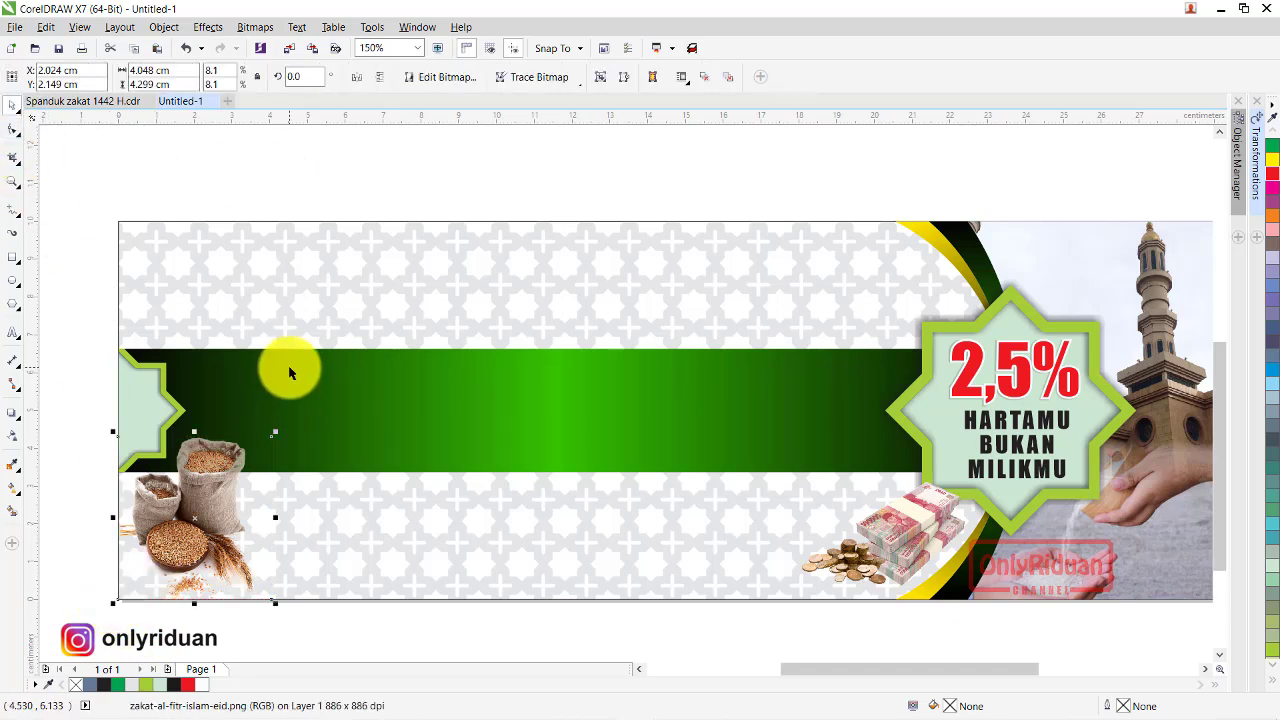
- Copy the three heading lines from "PANITIA AMIL ZAKAT" to the mosque address from Spanduk zakat 1442 H.cdr into Untitled-1, nudged slightly down
click(82, 101)
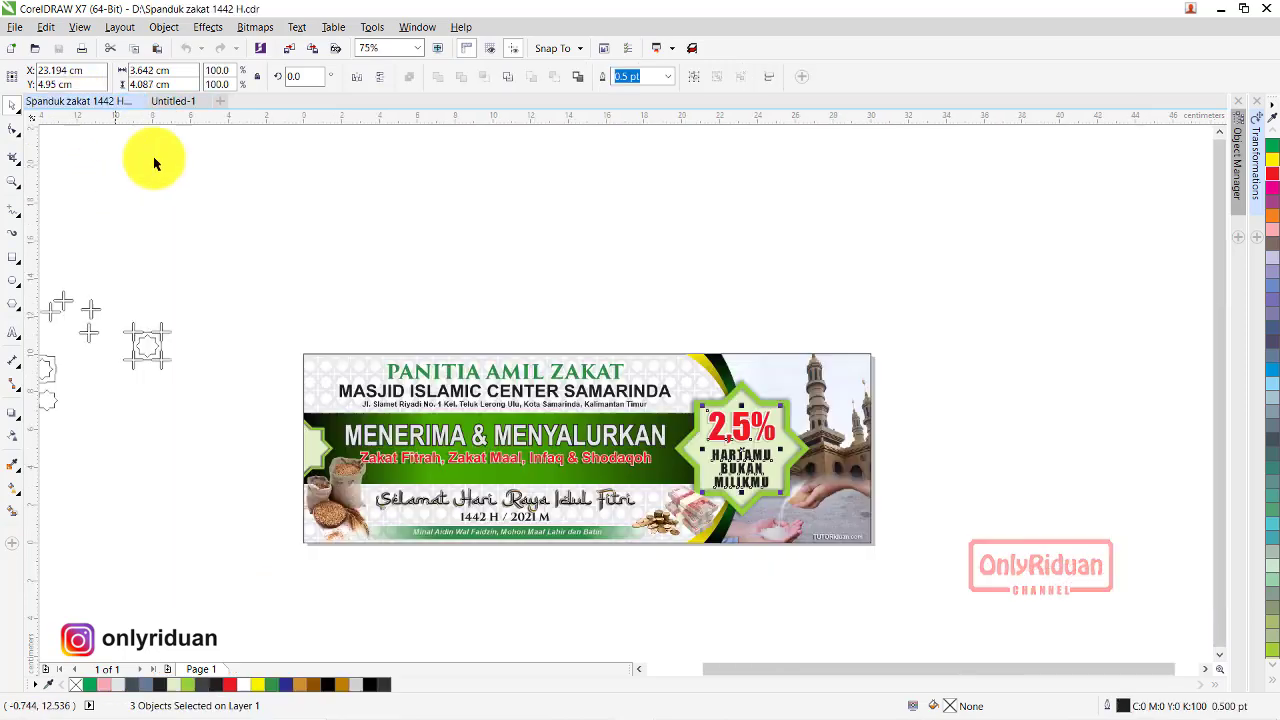
scroll(458, 422, up, 2)
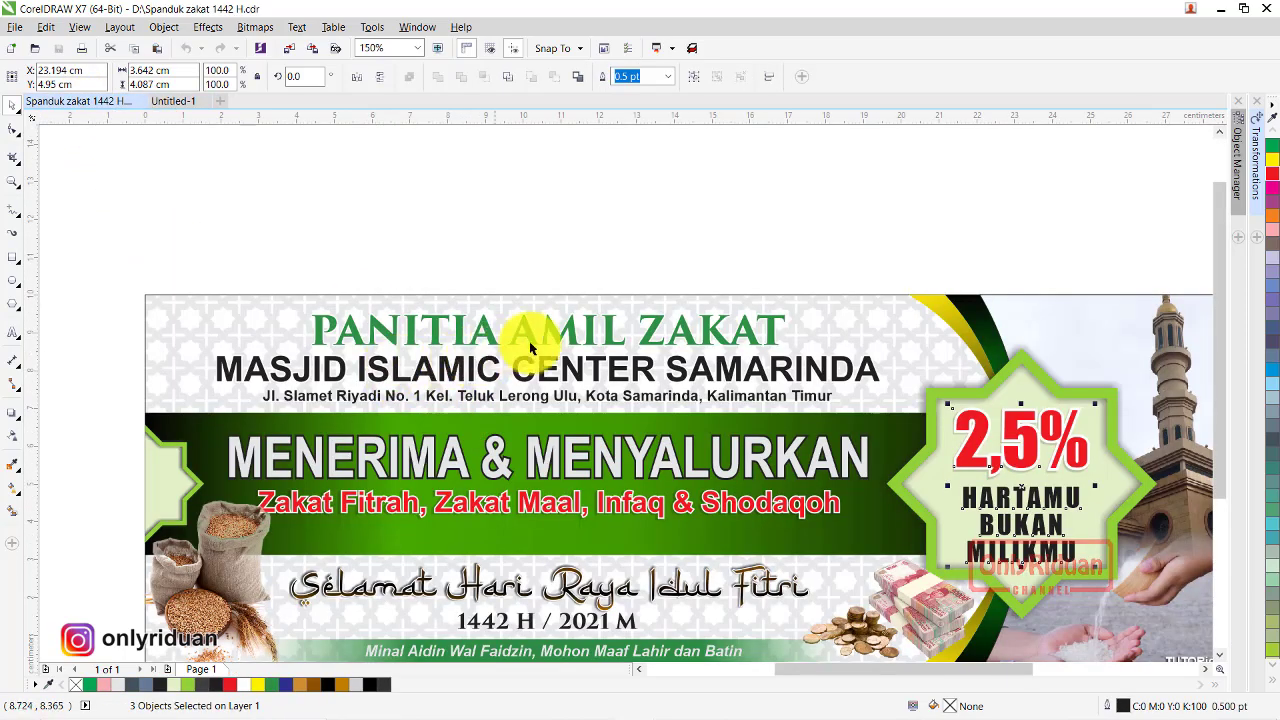
drag(167, 204, 882, 434)
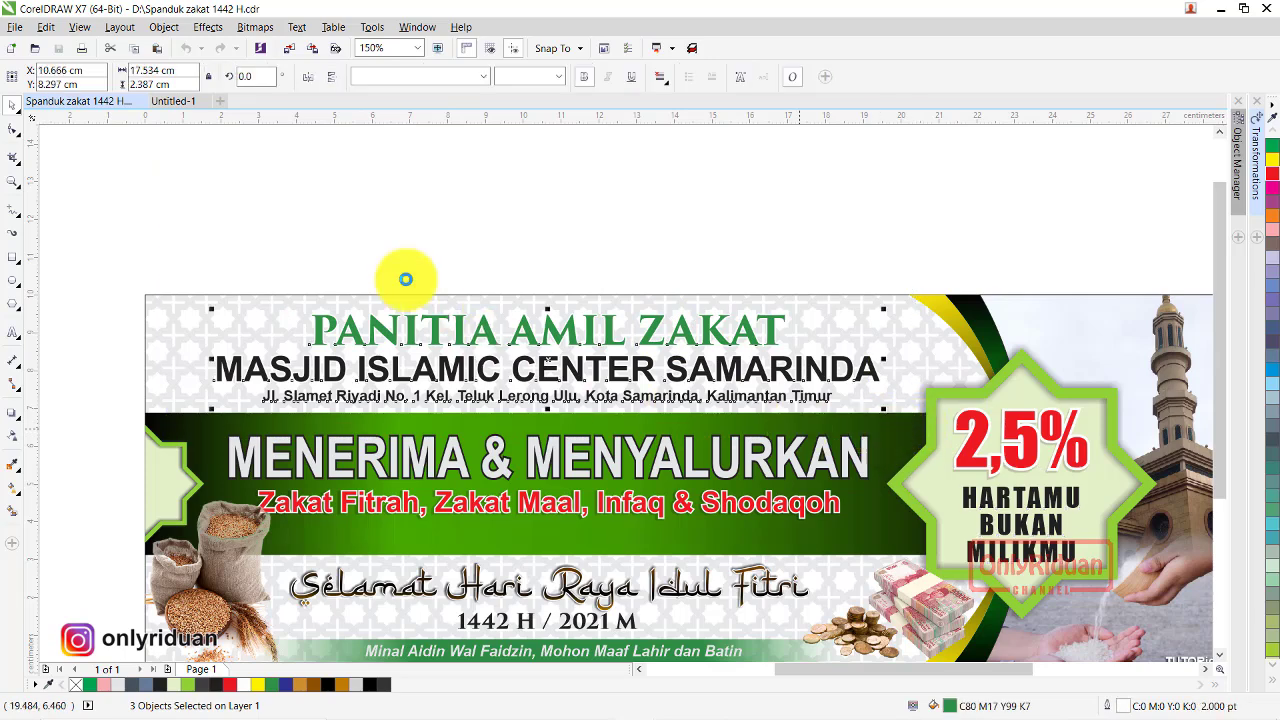
click(166, 102)
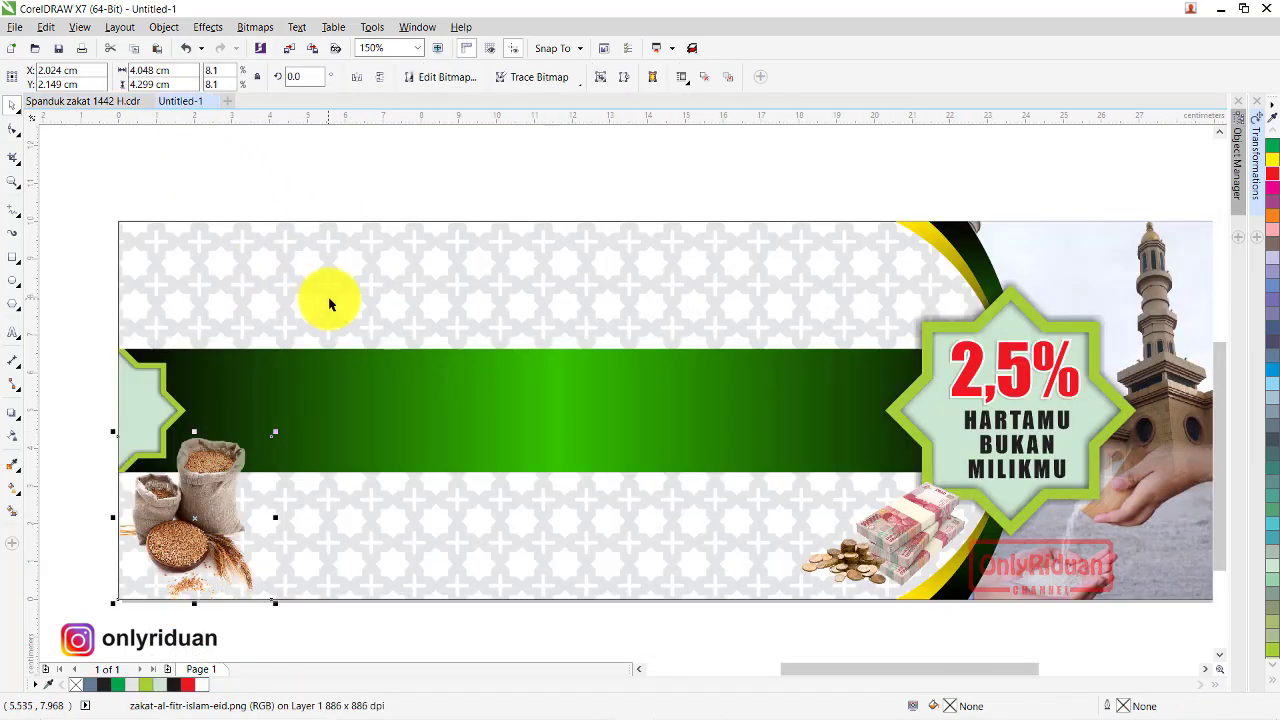
key(ctrl+v)
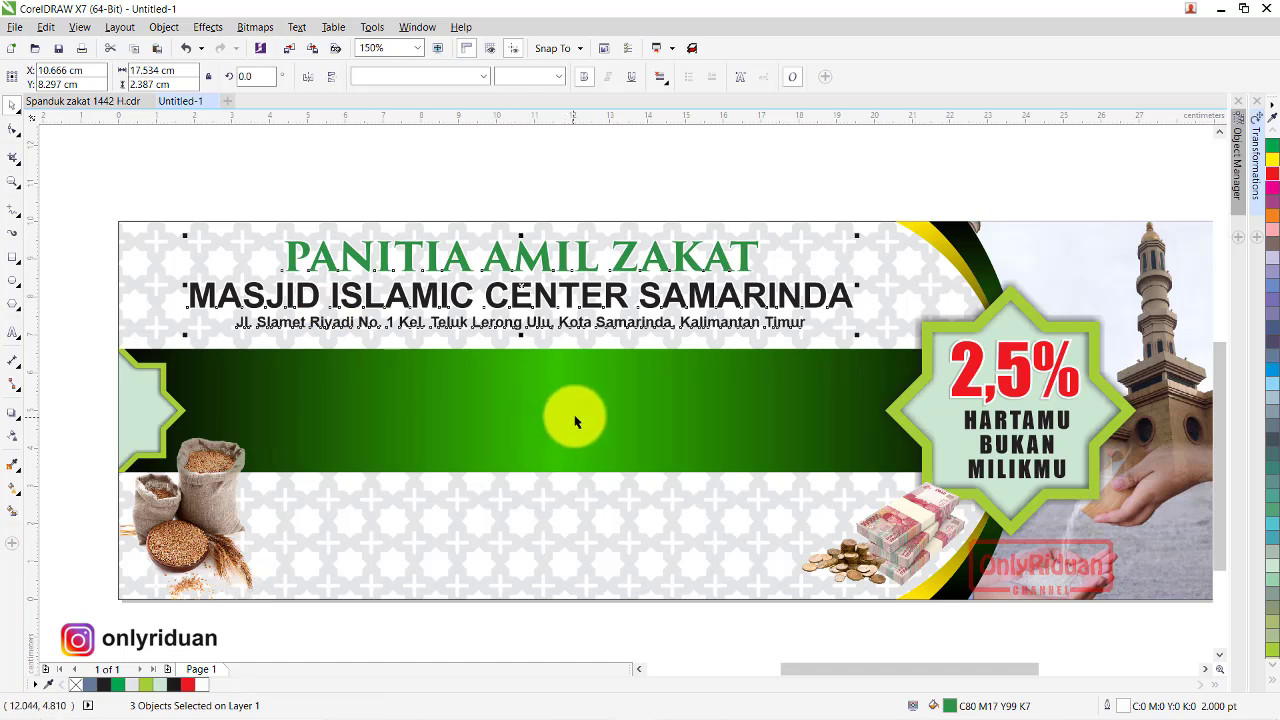
click(494, 193)
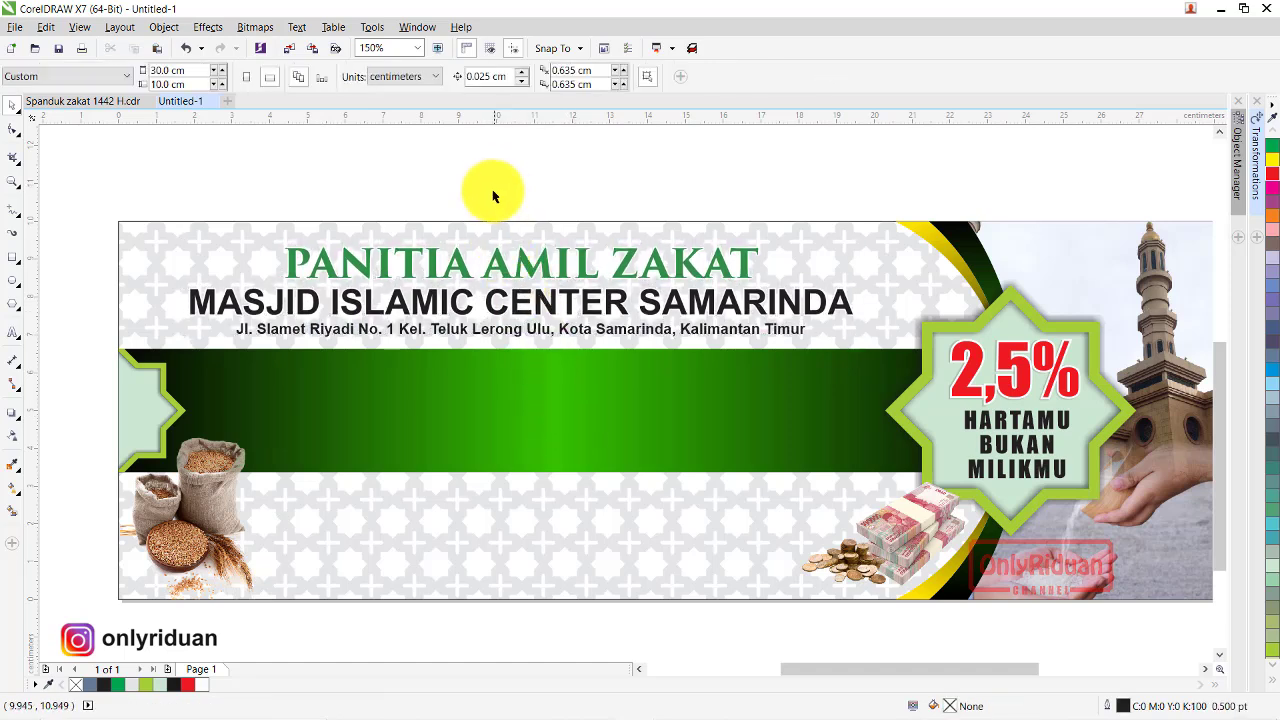
click(514, 279)
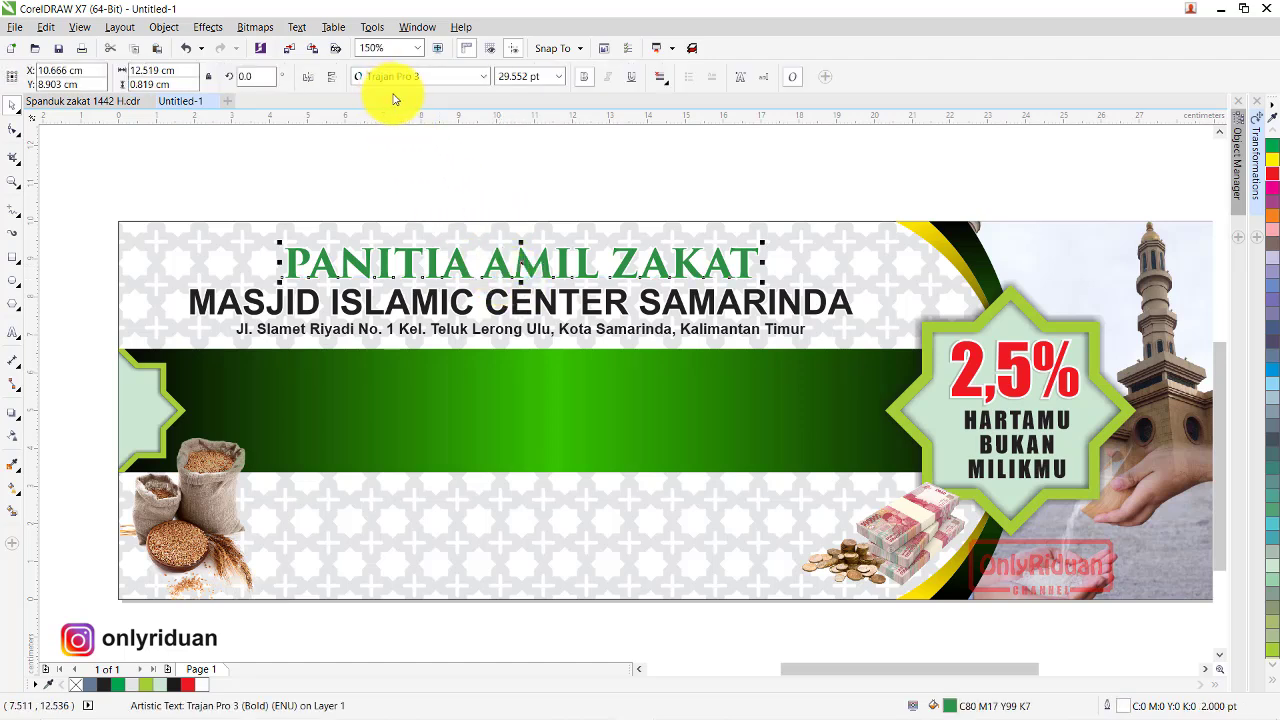
click(405, 308)
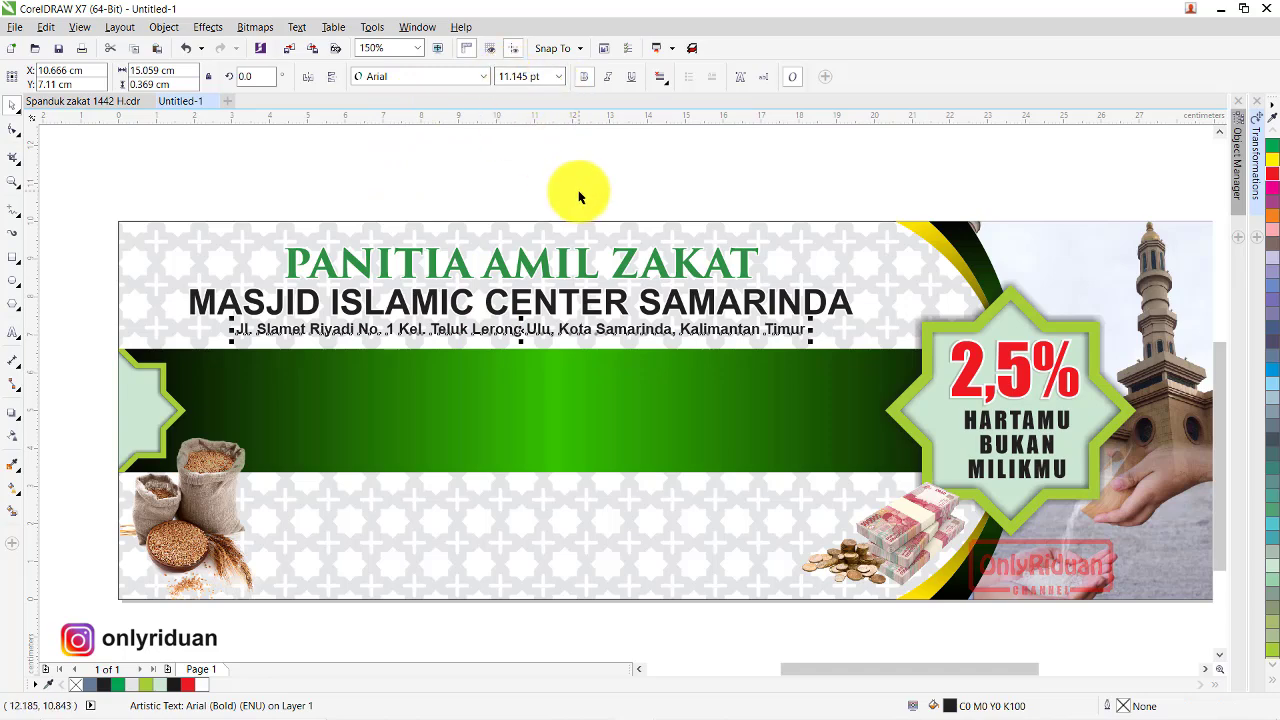
- Copy "MENERIMA & MENYALURKAN" and the red "Zakat Fitrah, Zakat Maal, Infaq & Shodaqoh" line from Spanduk zakat 1442 H.cdr into Untitled-1's green band
click(96, 102)
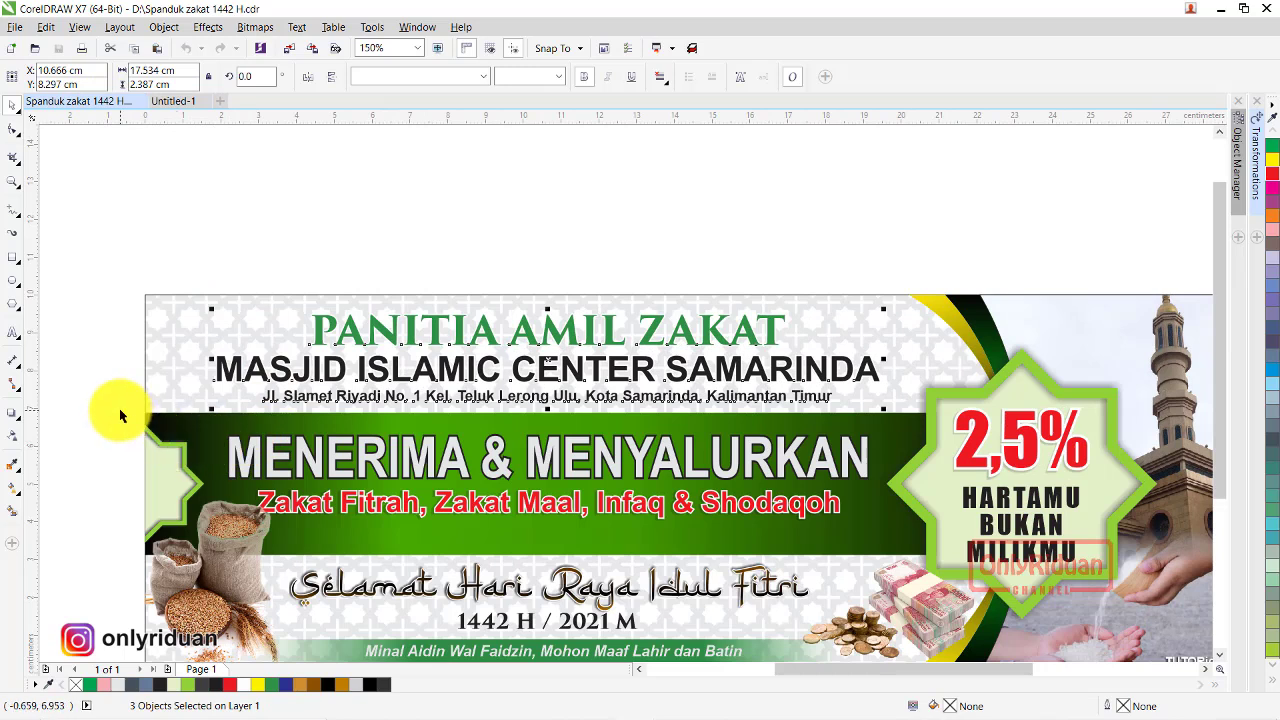
drag(120, 415, 880, 543)
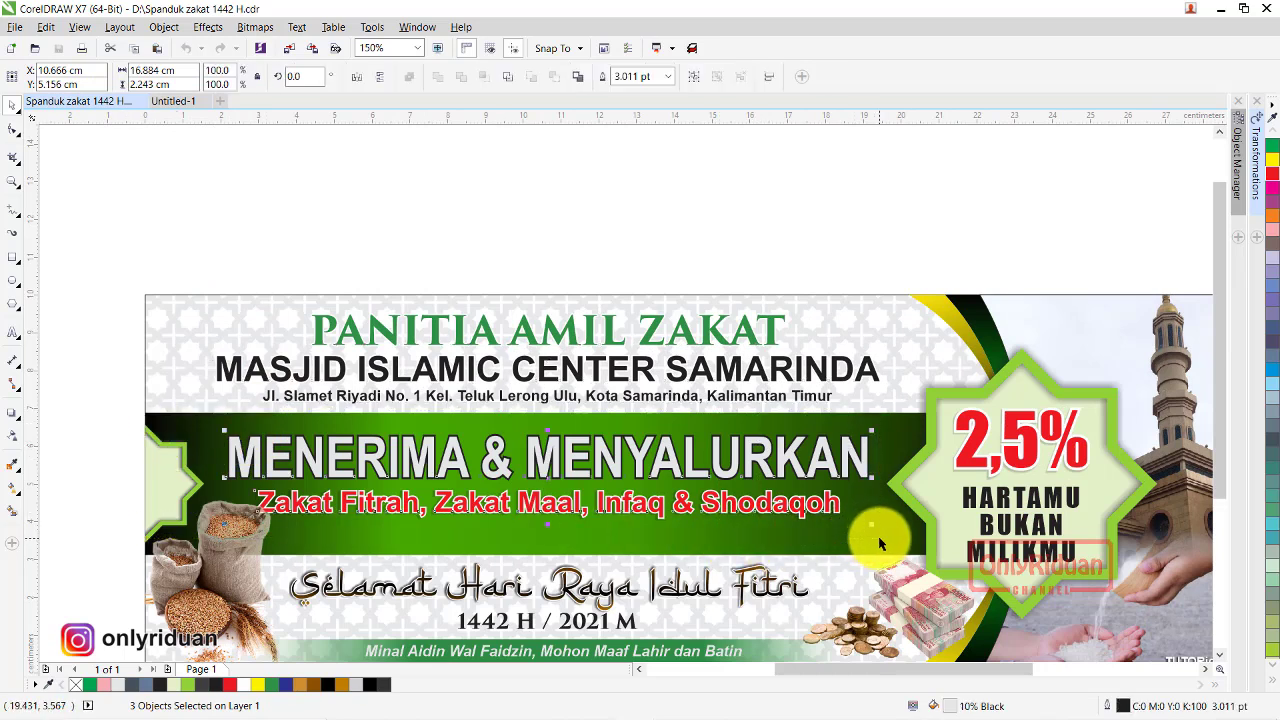
click(170, 102)
key(ctrl+v)
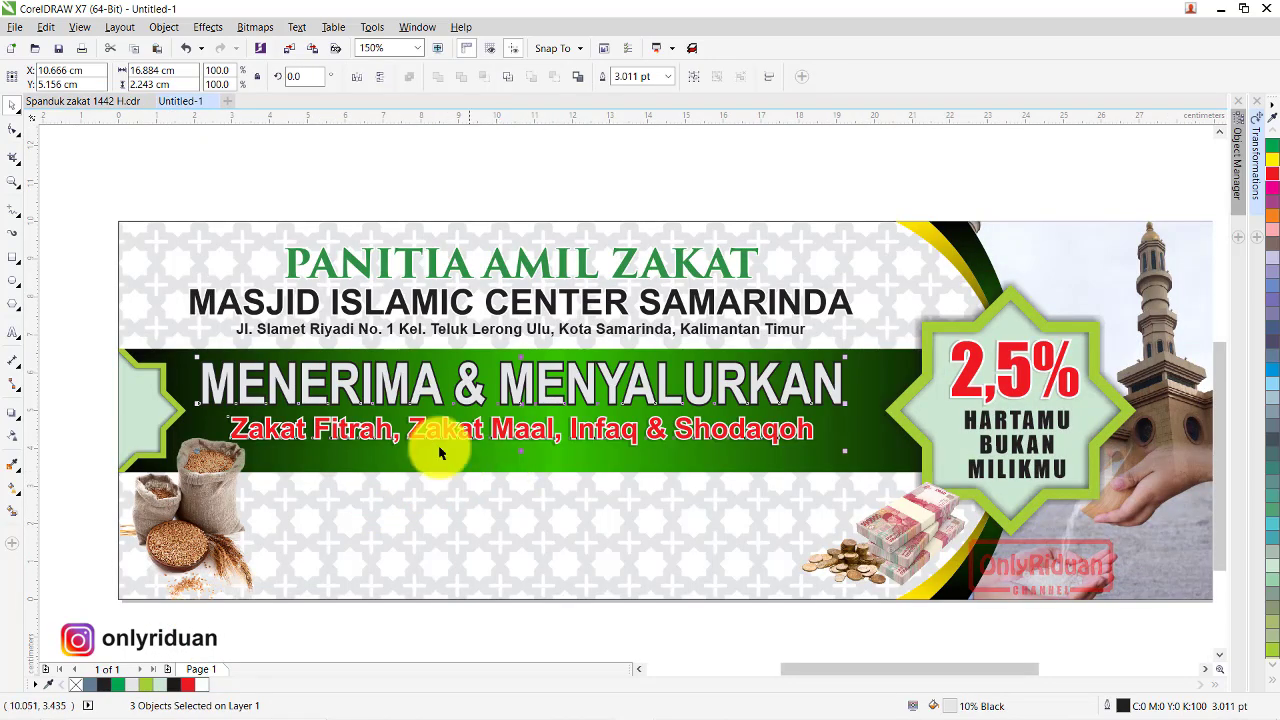
- Shift the heading lines and the green band's text together about 0.23 cm to the right
drag(158, 177, 874, 471)
key(Right)
key(Escape)
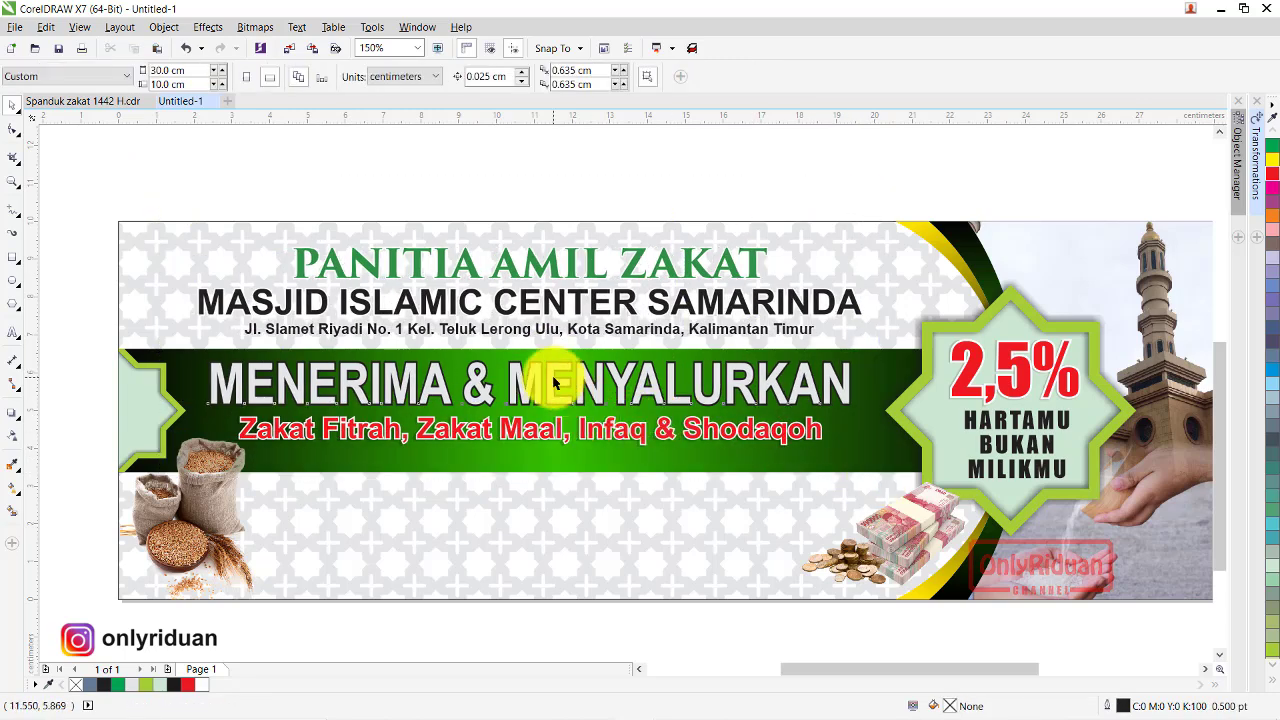
- Try widening the black outline of the "MENERIMA & MENYALURKAN" text to about 4 pt
click(553, 383)
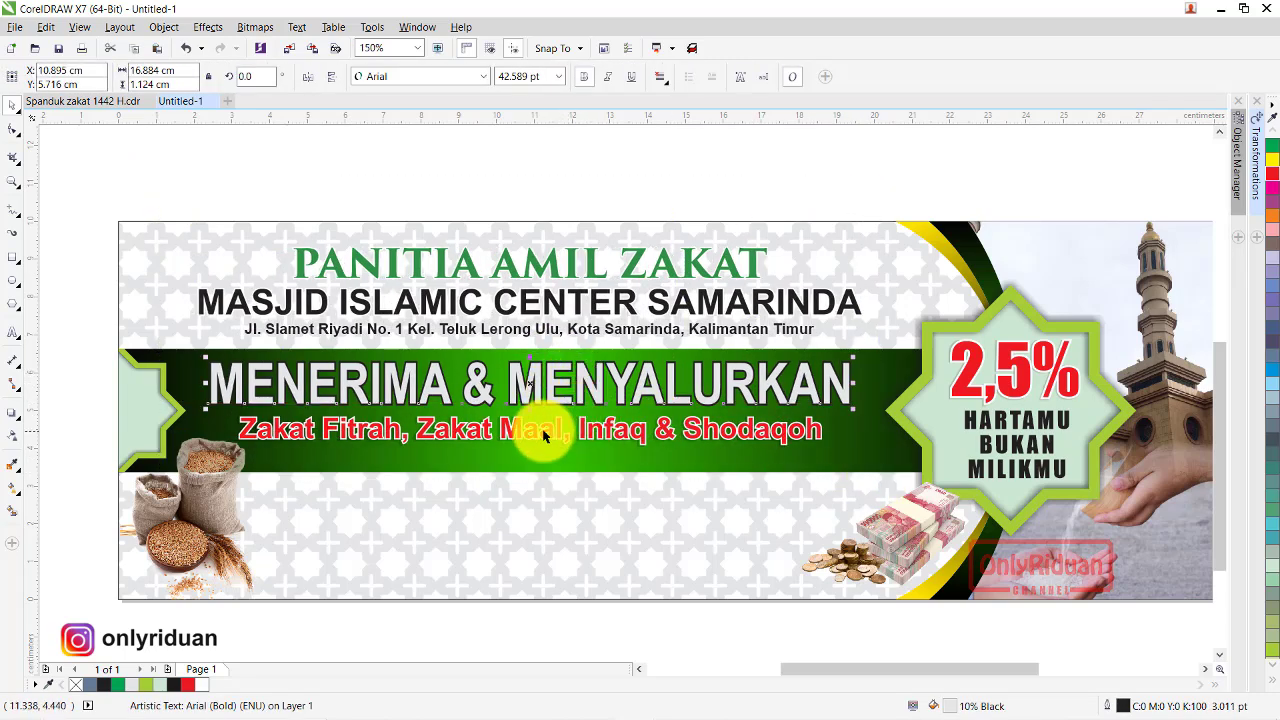
click(543, 432)
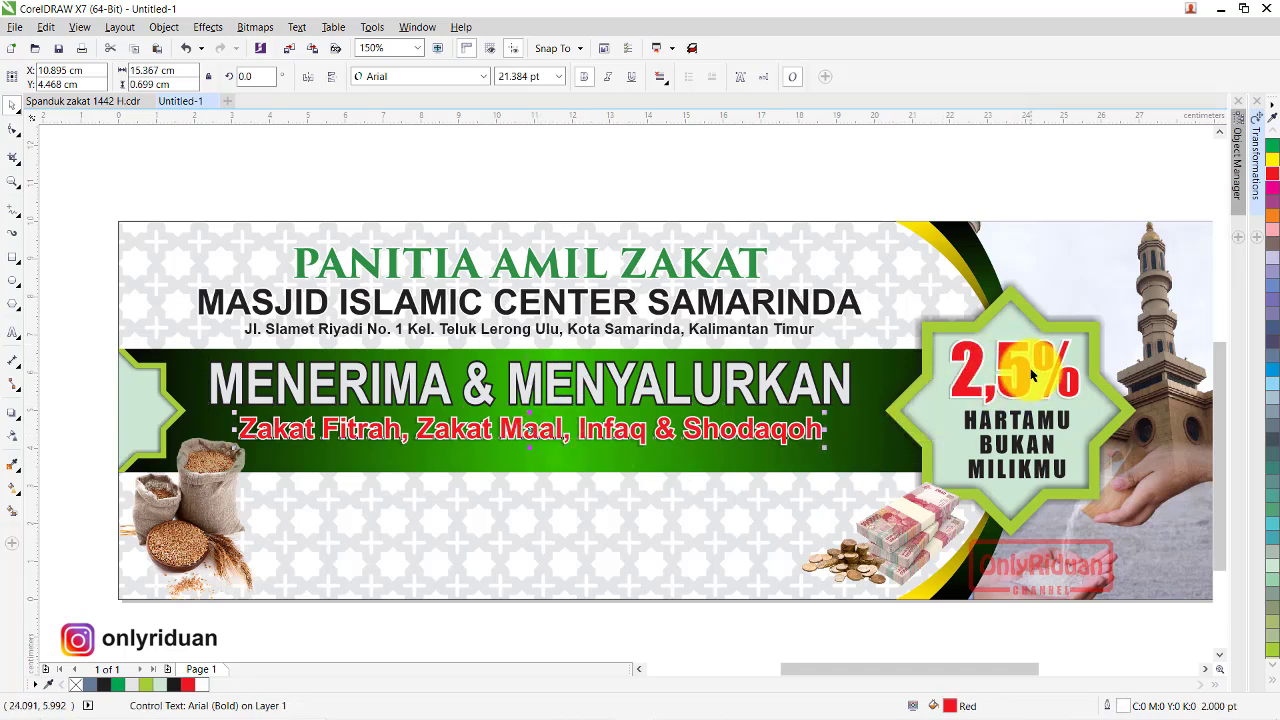
click(650, 388)
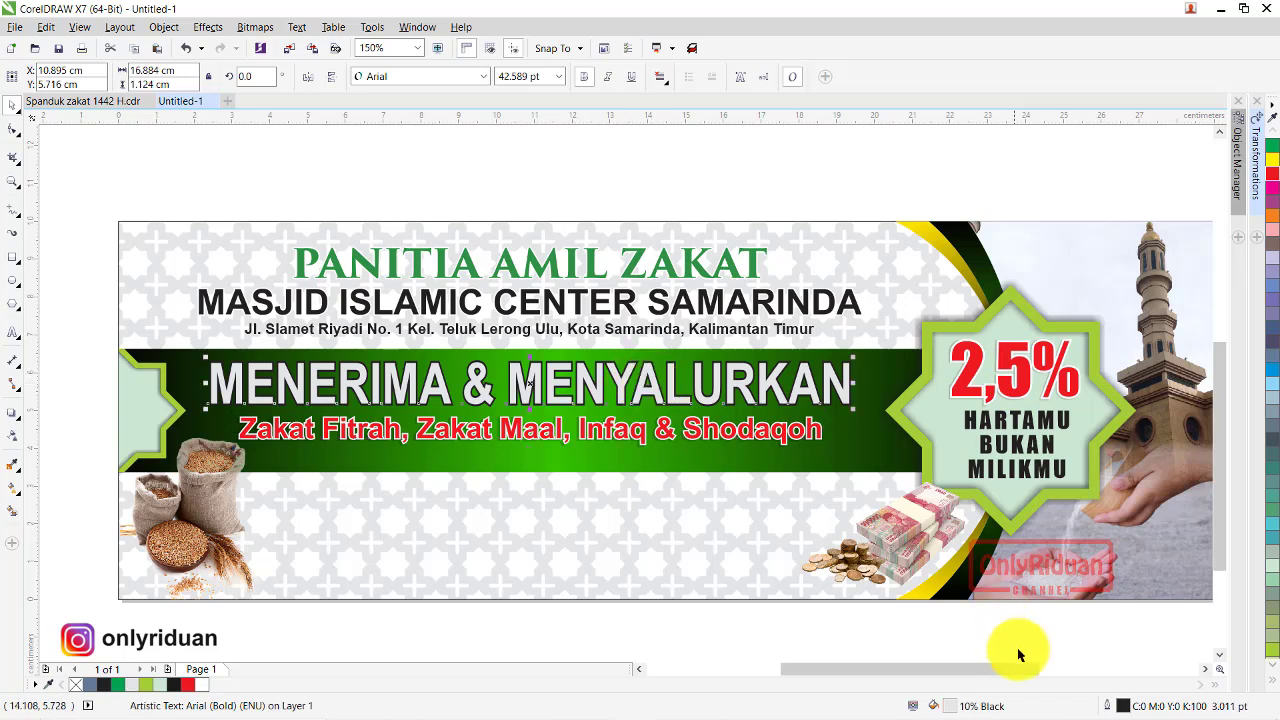
double_click(1124, 708)
drag(612, 180, 805, 197)
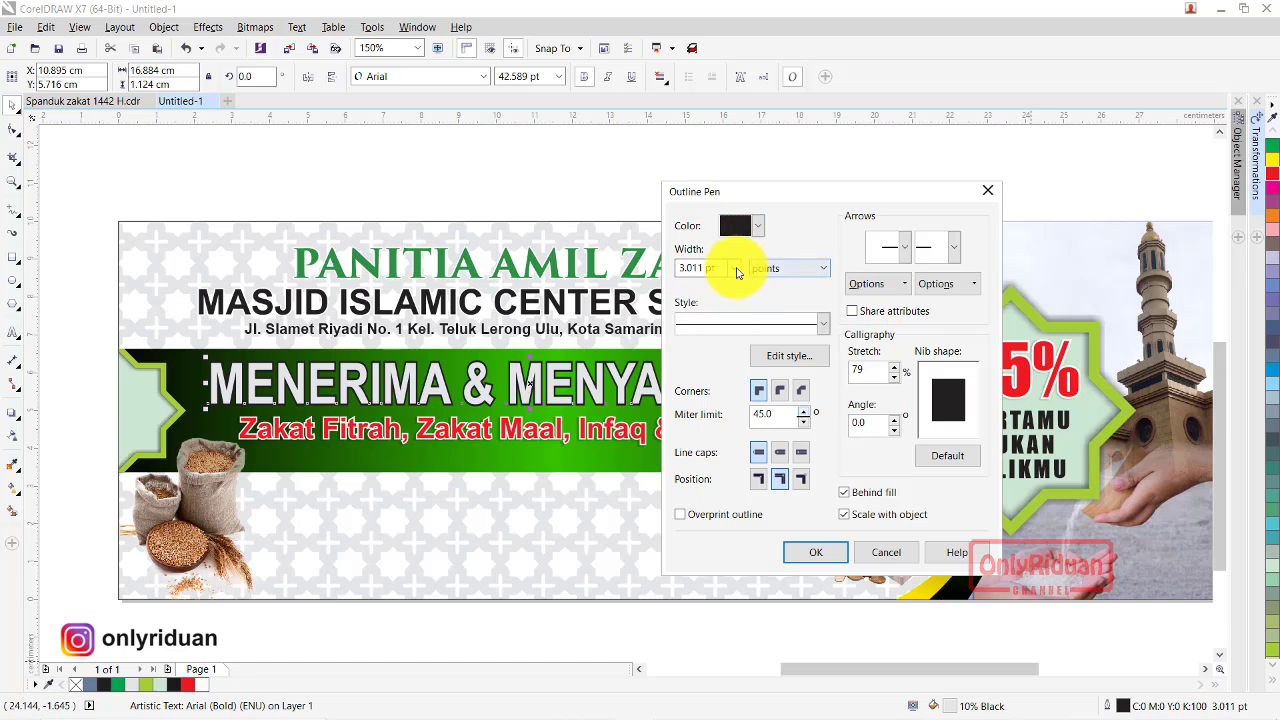
click(734, 268)
click(692, 390)
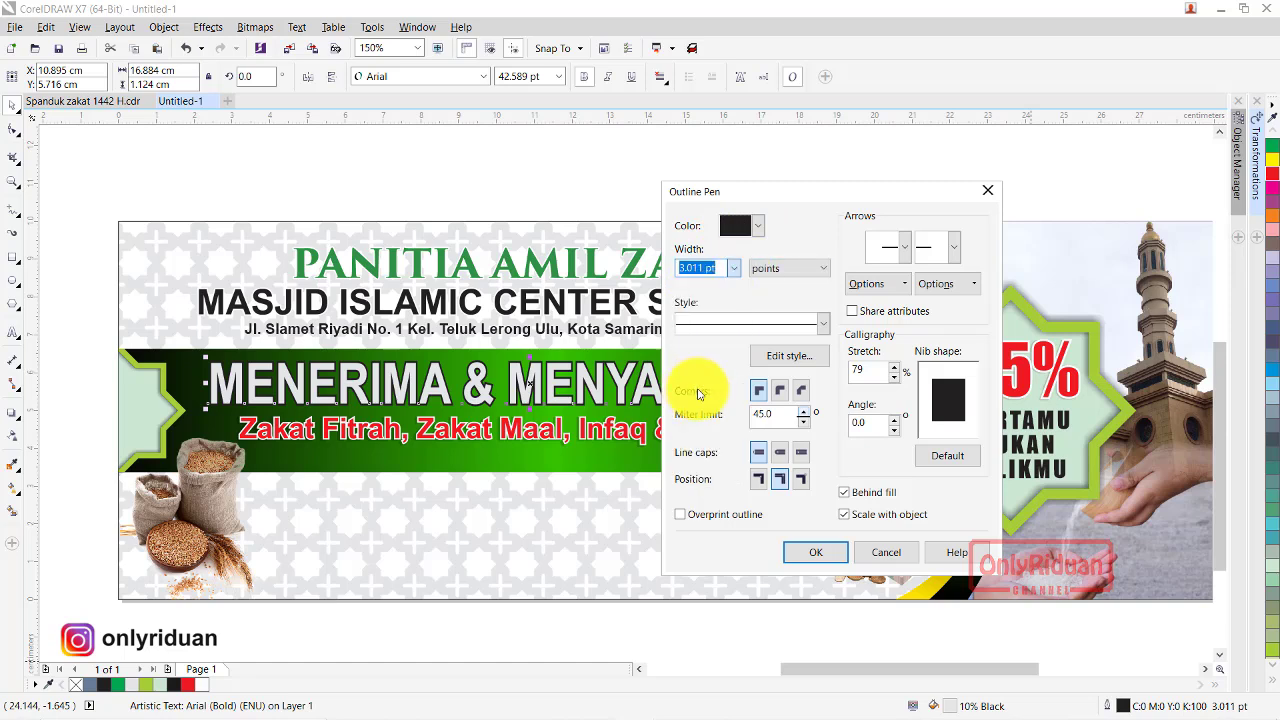
click(817, 553)
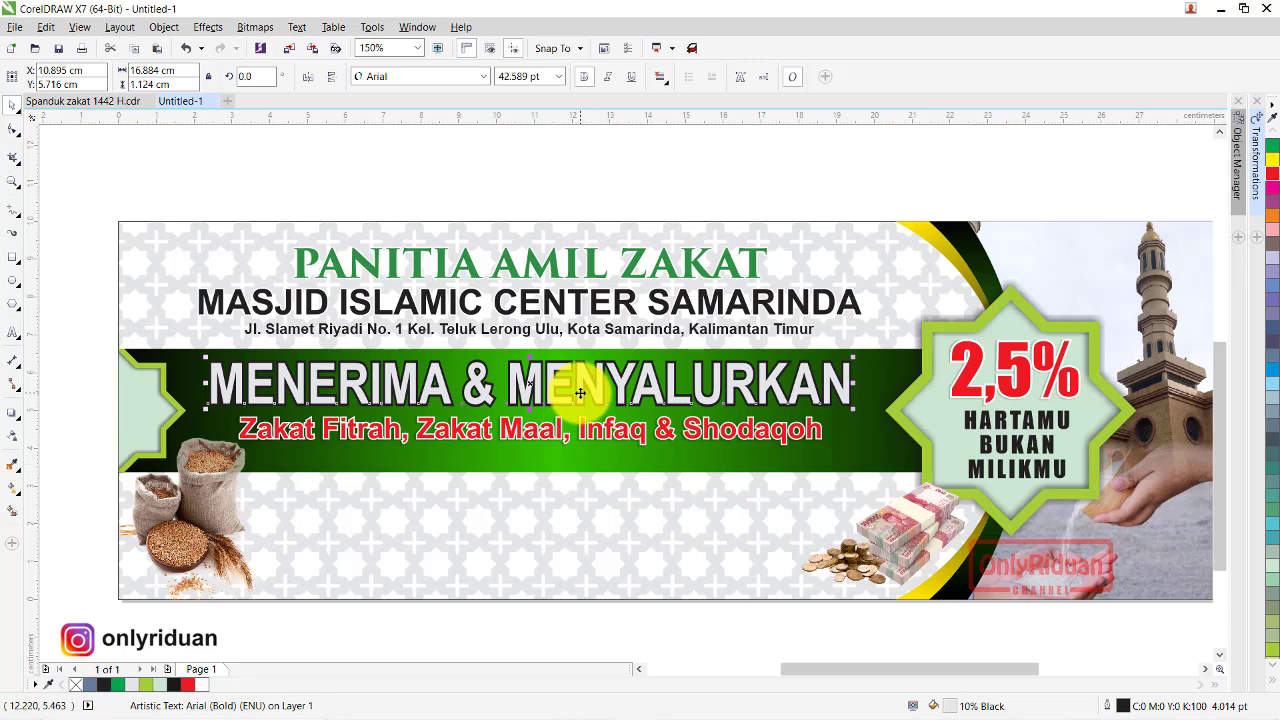
scroll(500, 471, up, 1)
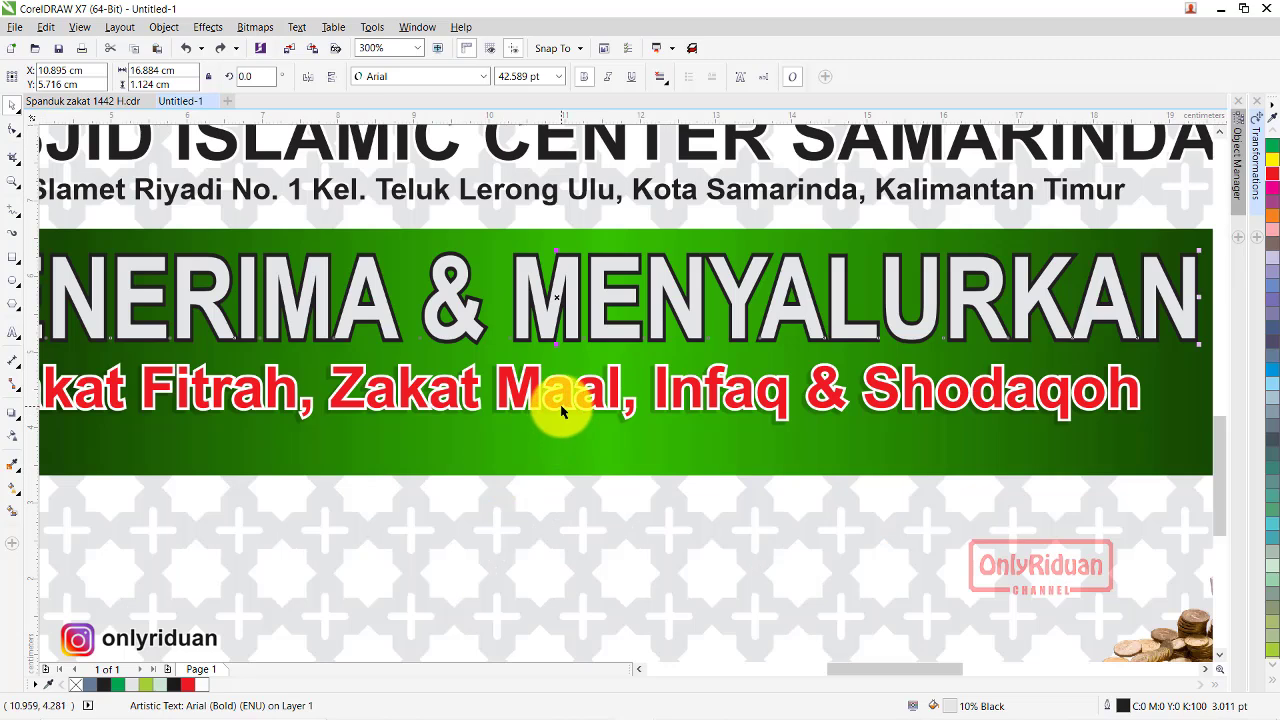
scroll(557, 409, down, 1)
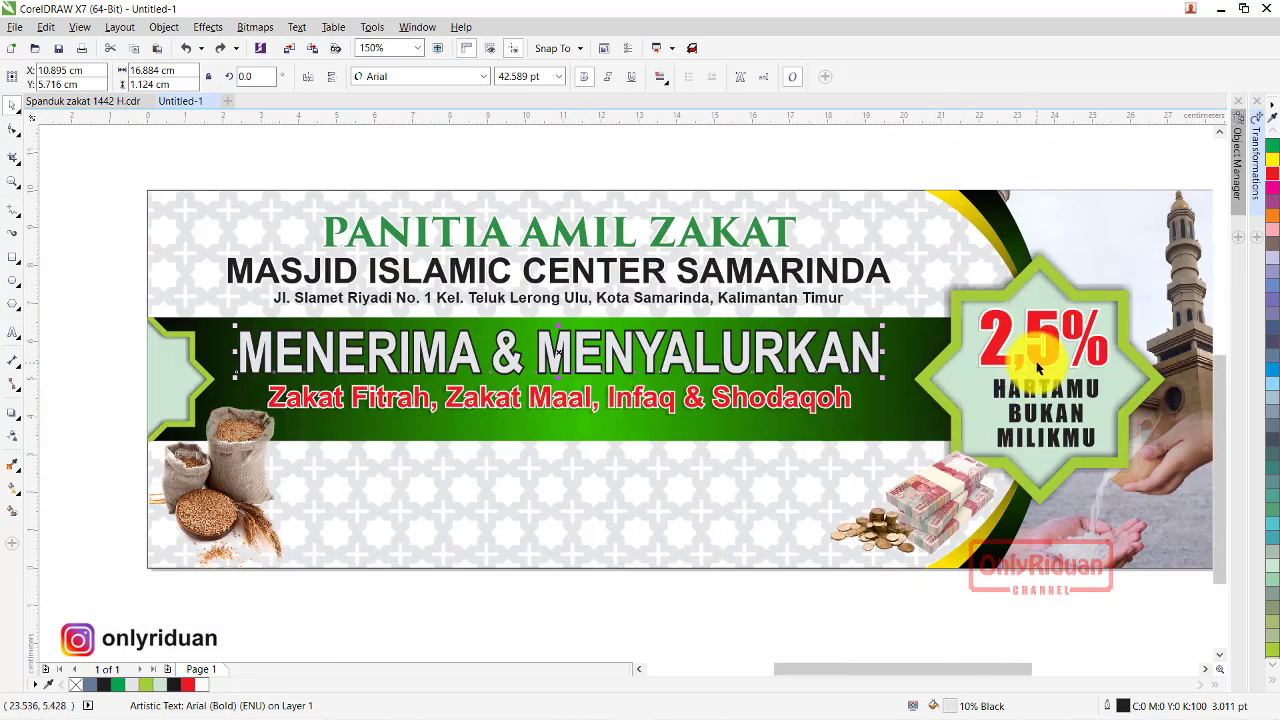
- Check the bottom strip in Spanduk zakat 1442 H.cdr and draw a similar rectangle about 15.15 by 0.74 cm along Untitled-1's lower edge
click(112, 105)
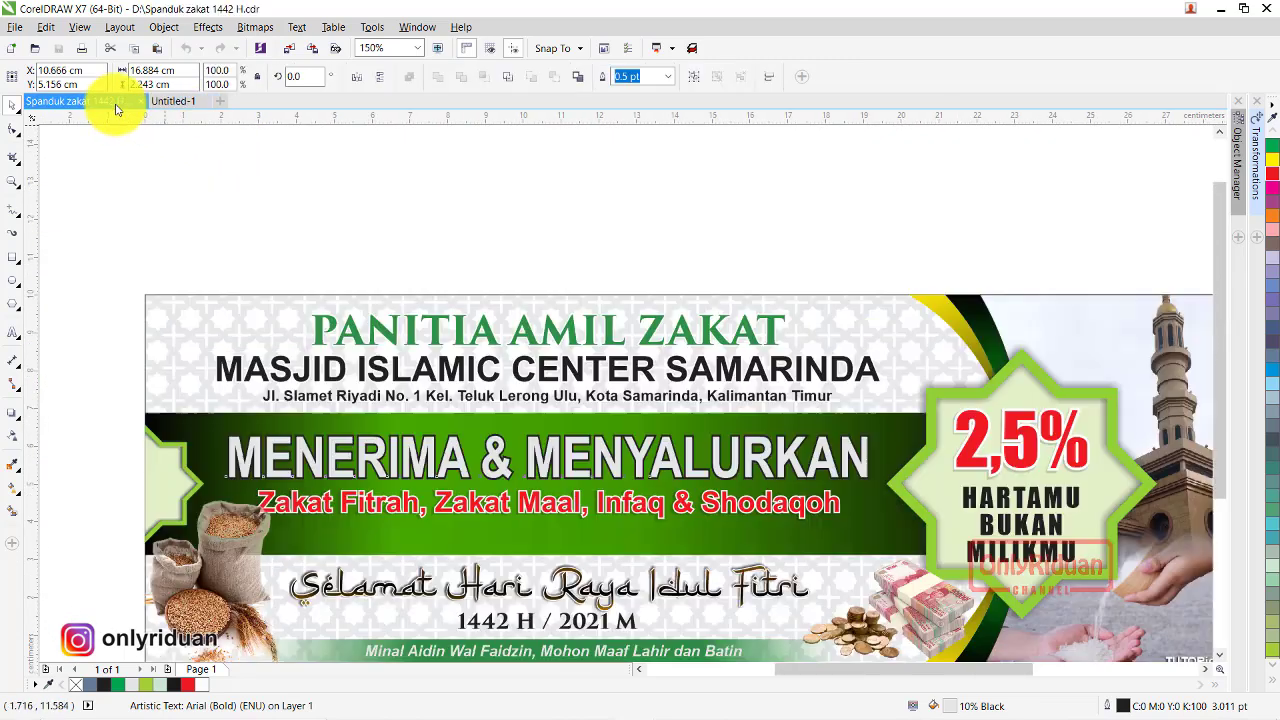
drag(1223, 414, 1223, 486)
click(783, 550)
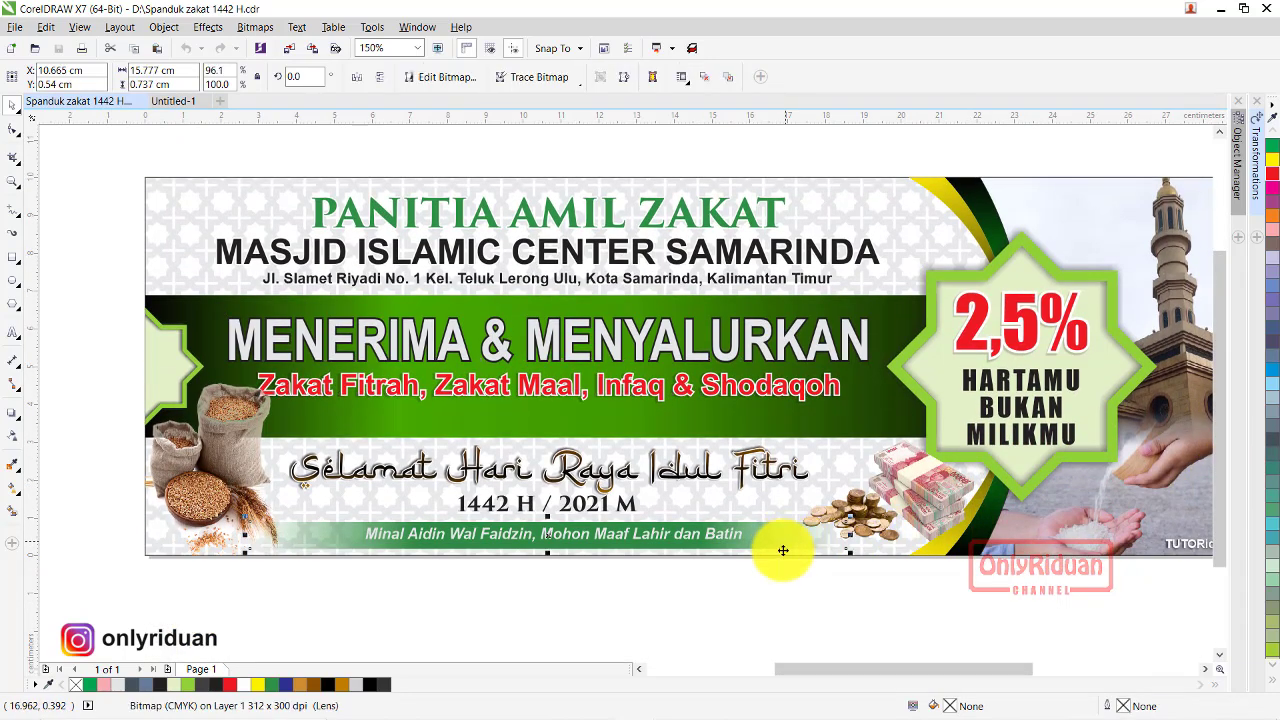
click(176, 104)
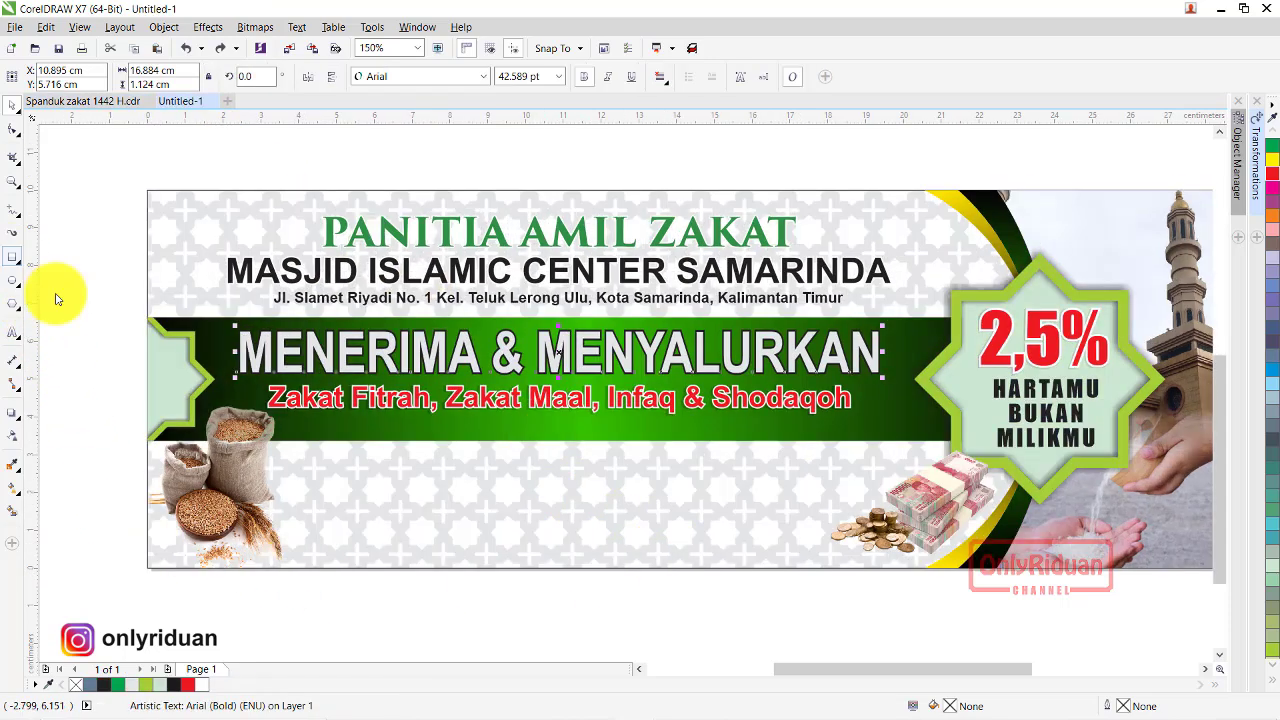
key(F6)
drag(275, 530, 846, 554)
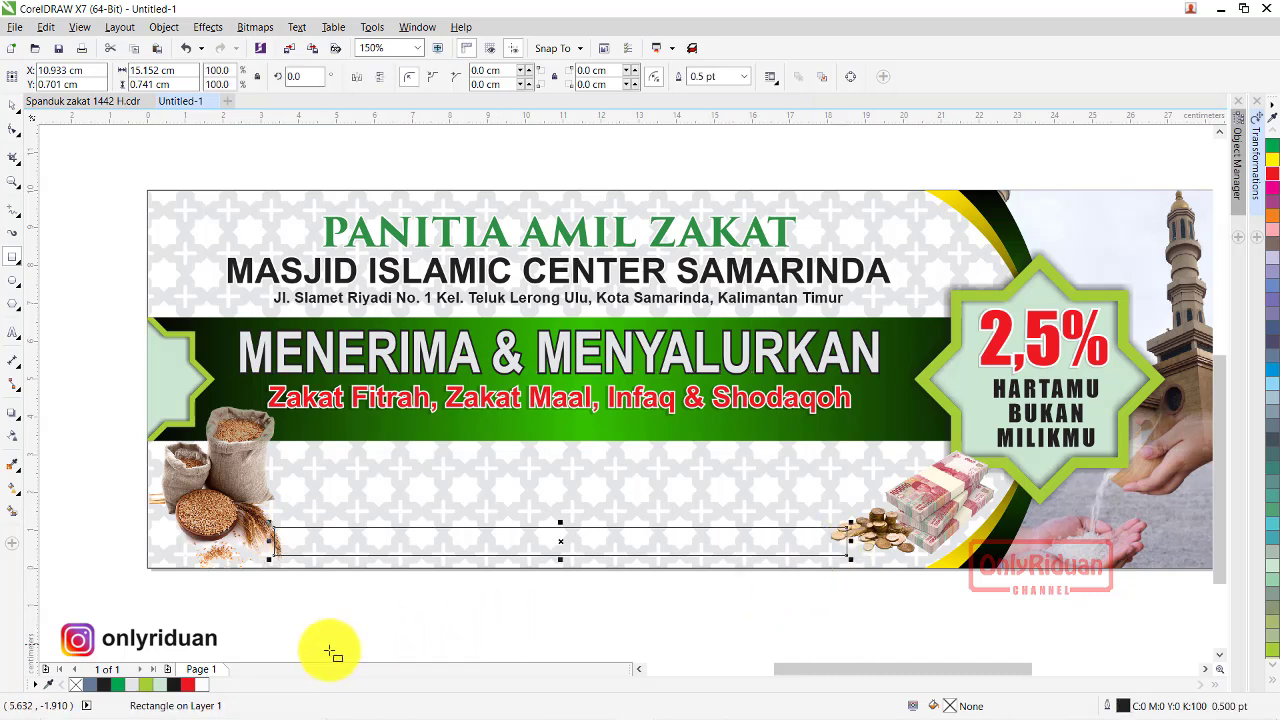
- Fill the bottom rectangle with green and set its outline width to None
click(118, 686)
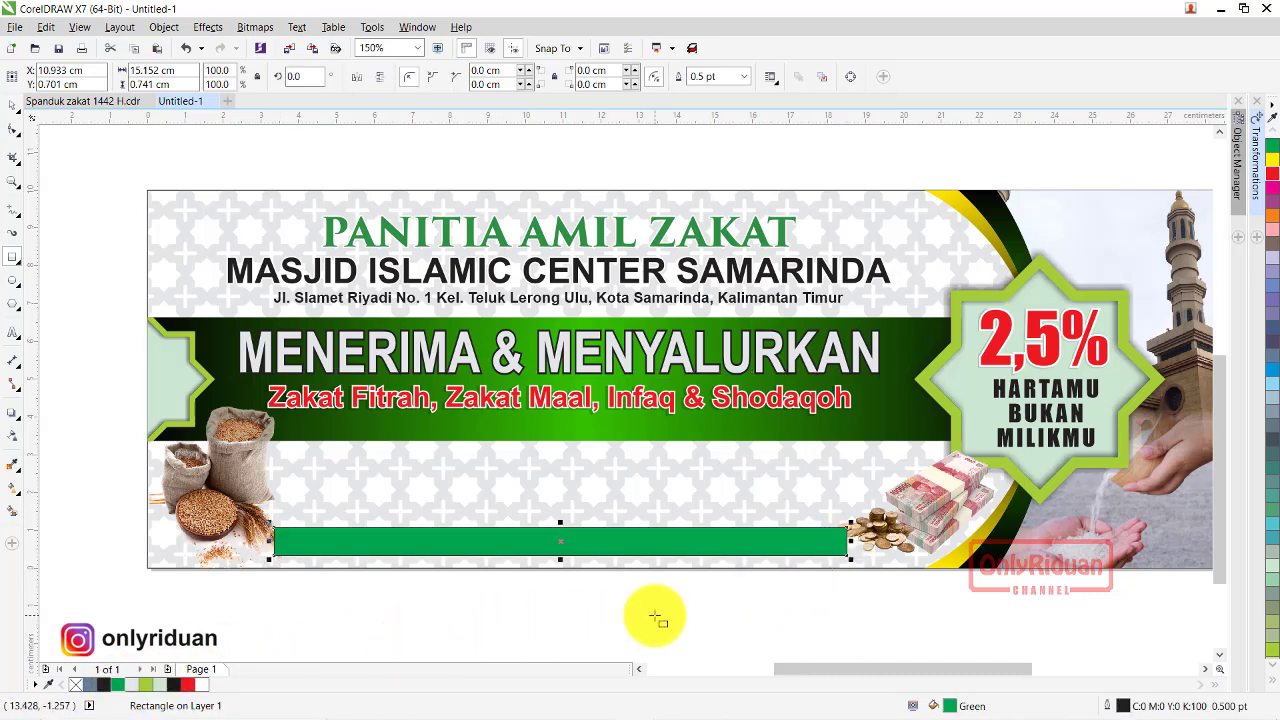
click(715, 77)
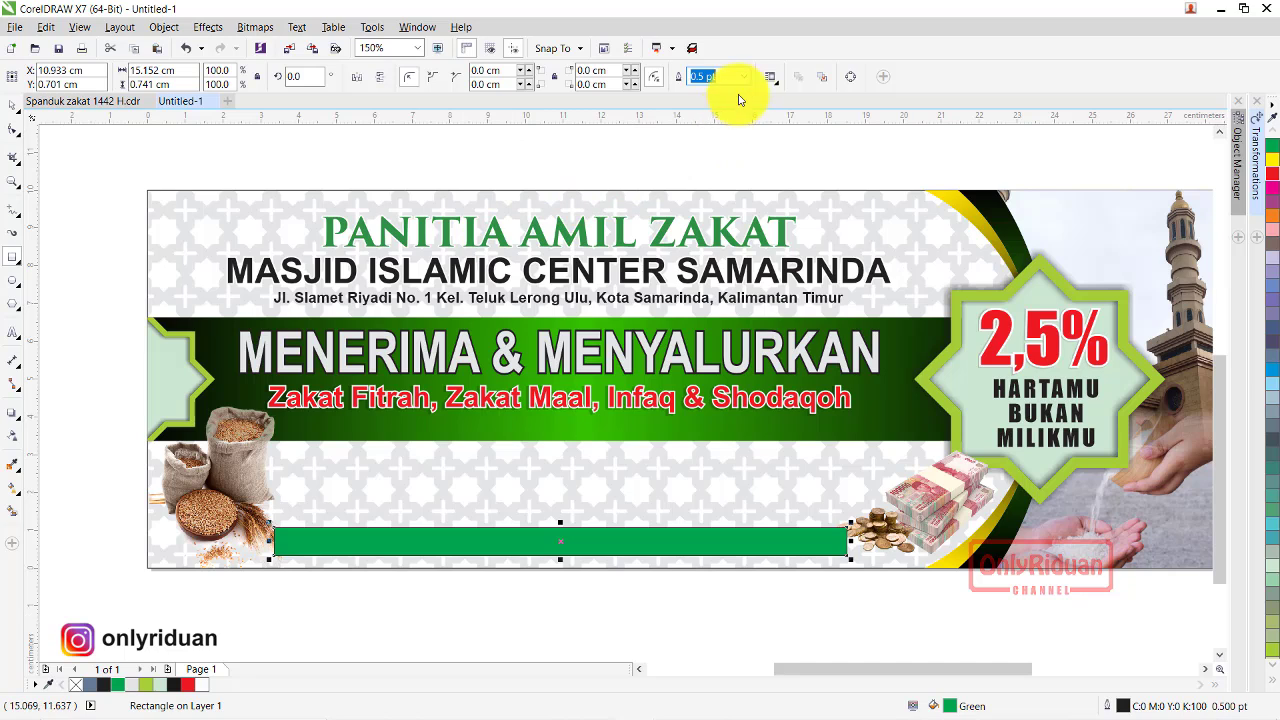
click(744, 77)
click(715, 95)
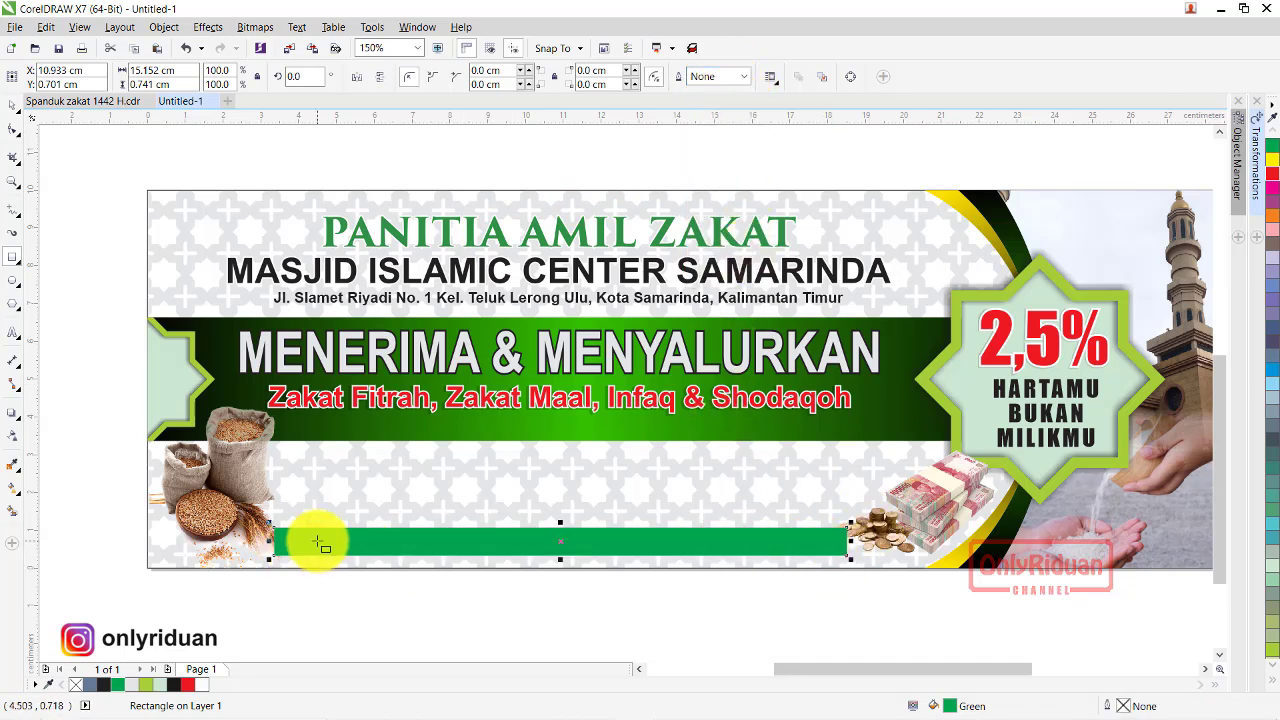
- Fade out the left end of the green bottom strip with a linear transparency
click(15, 440)
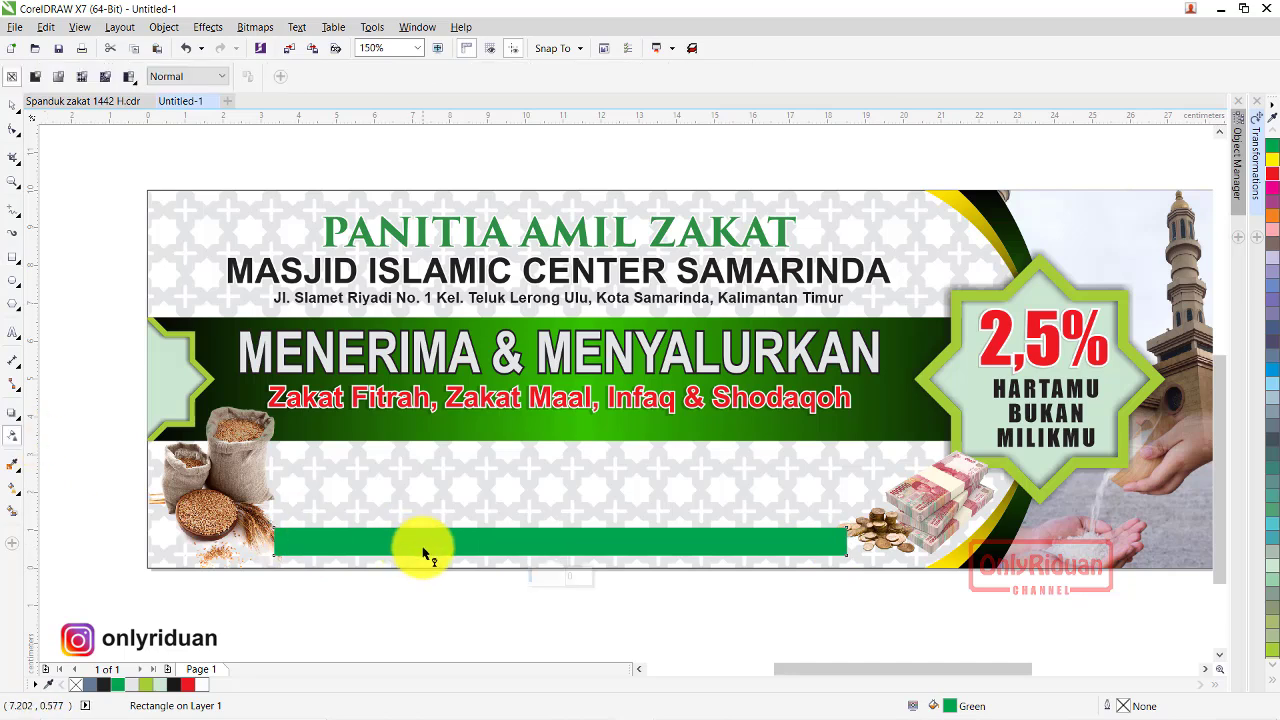
drag(421, 548, 285, 549)
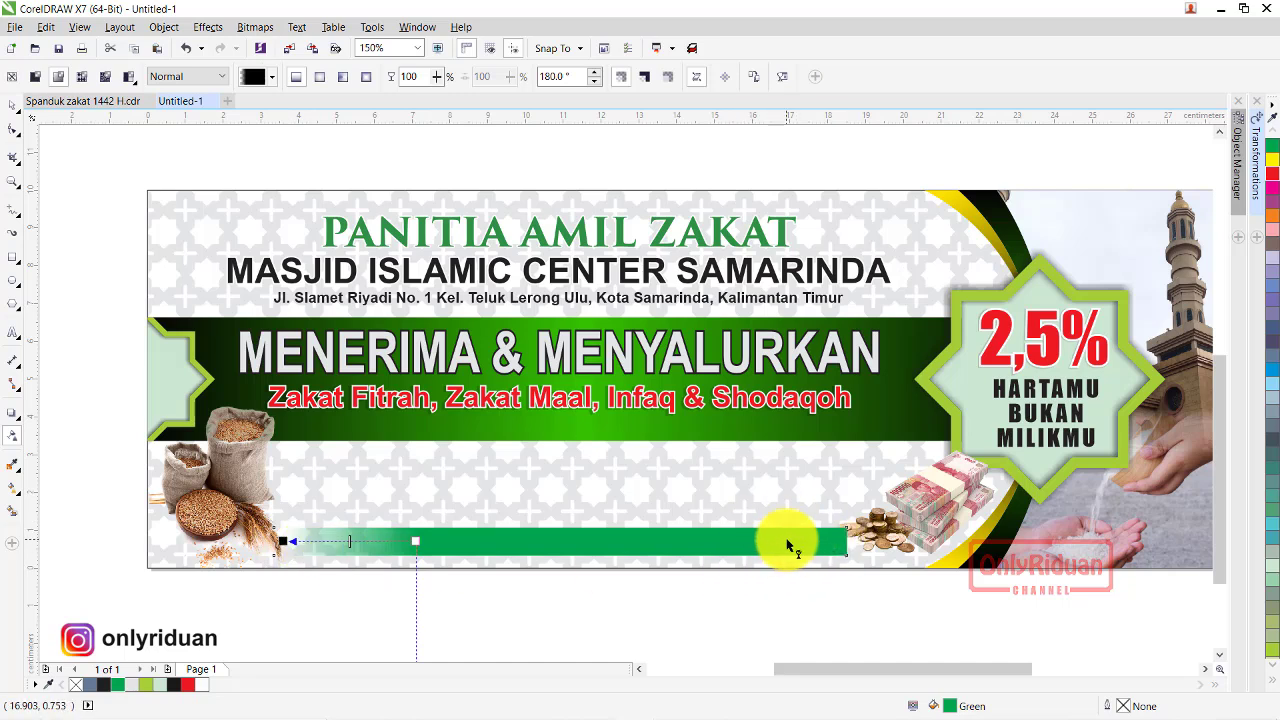
drag(706, 547, 838, 545)
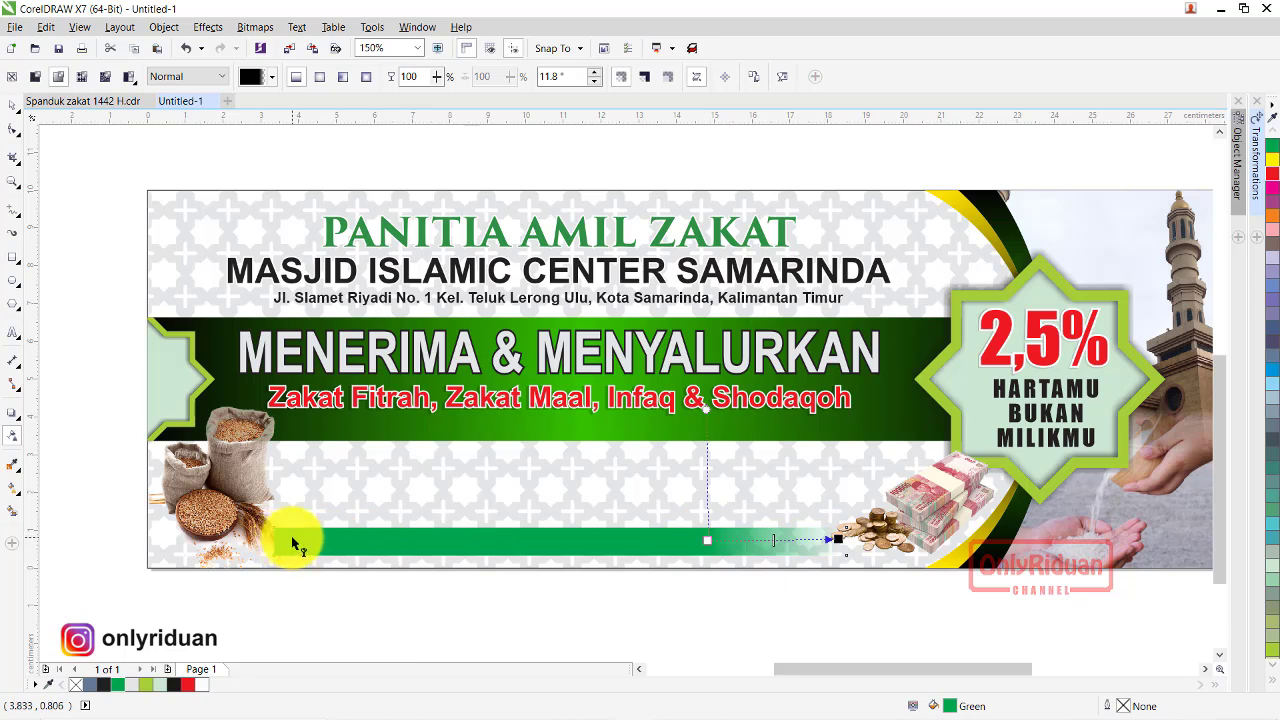
drag(415, 541, 283, 541)
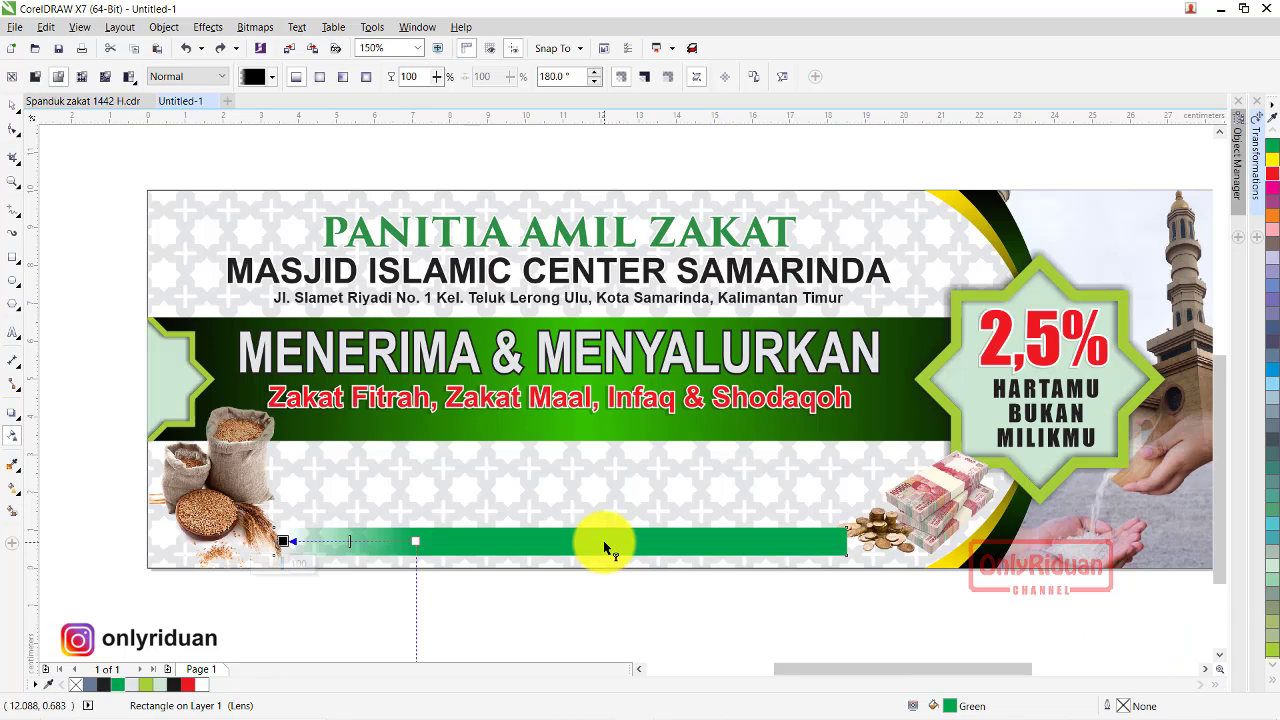
- Convert the strip to a 300 dpi CMYK bitmap with transparent background, and fade out its right end with a linear transparency
click(255, 27)
click(267, 52)
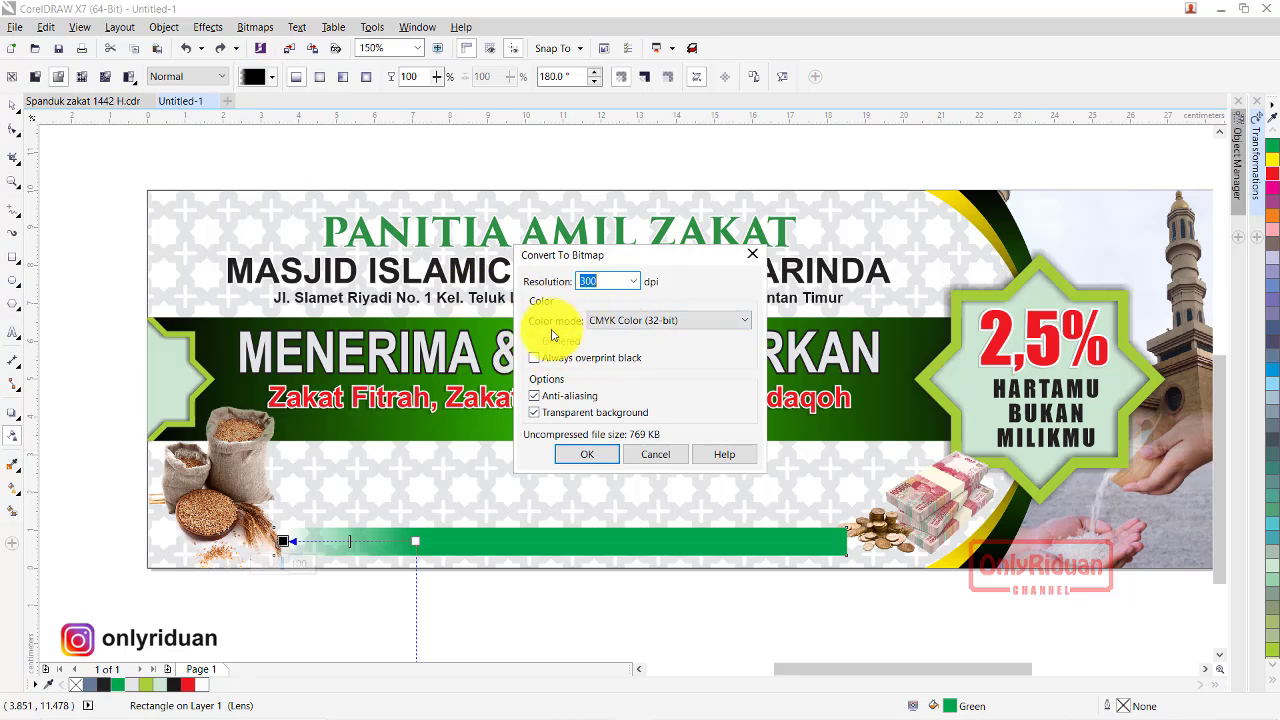
click(586, 454)
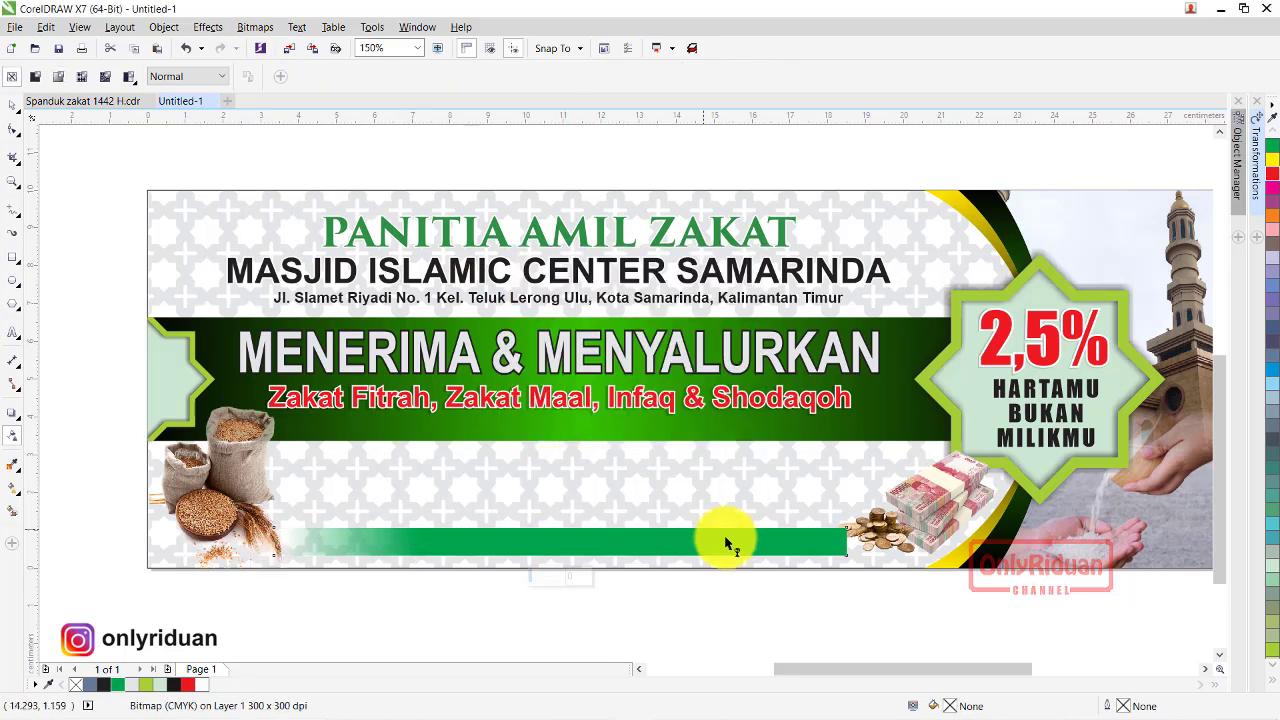
drag(720, 548, 845, 543)
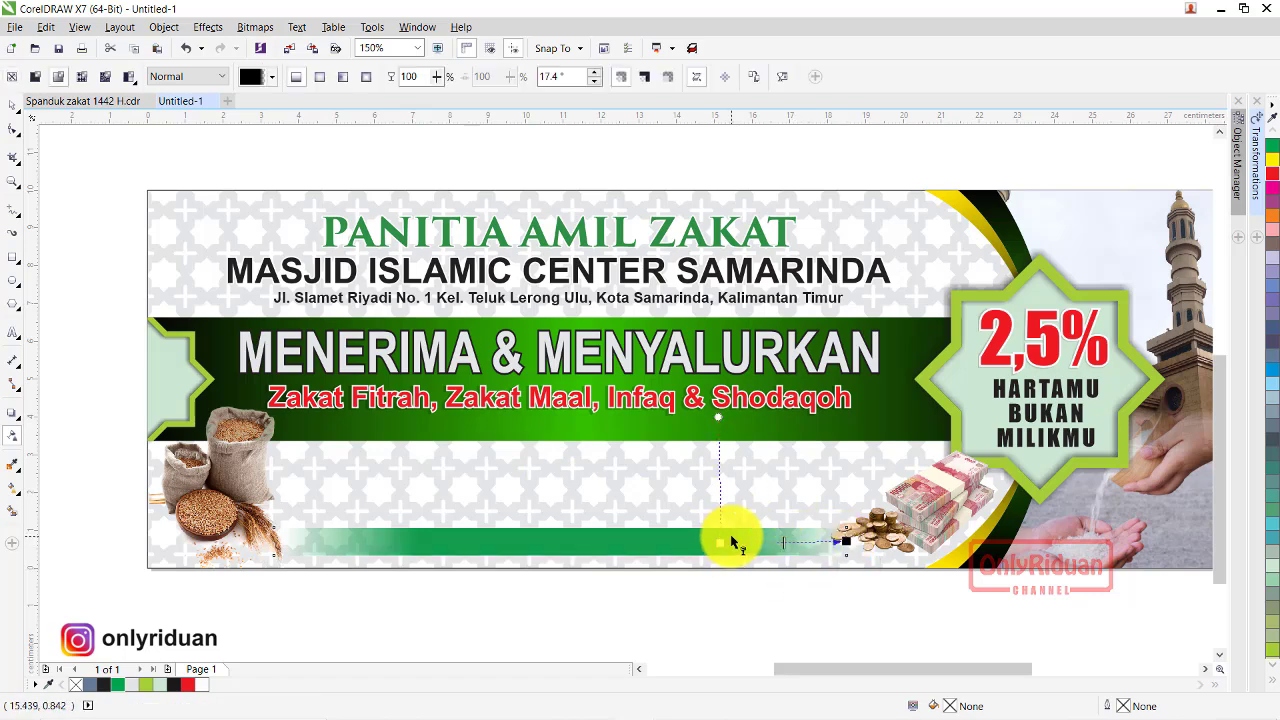
click(13, 108)
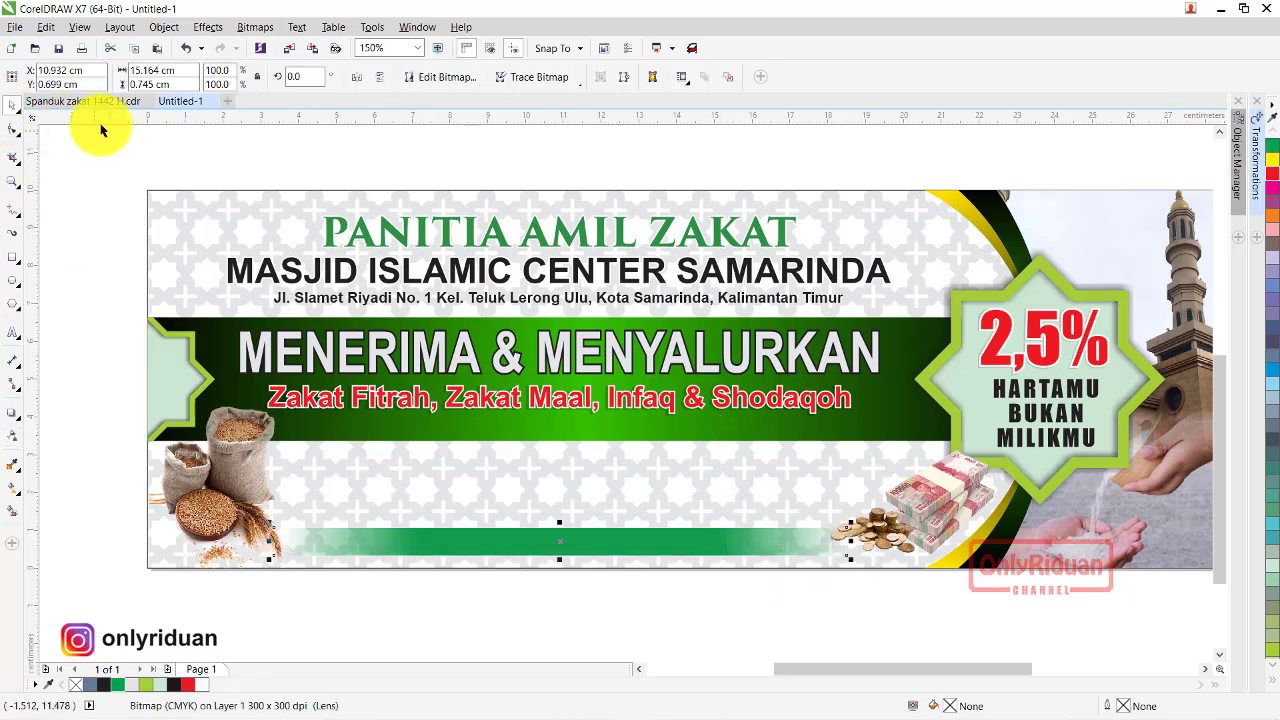
- Copy the "Selamat Hari Raya Idul Fitri", "1442 H / 2021 M" and "Minal Aidin Wal Faidzin" lines from Spanduk zakat 1442 H.cdr into Untitled-1, raised about 0.15 cm
click(100, 102)
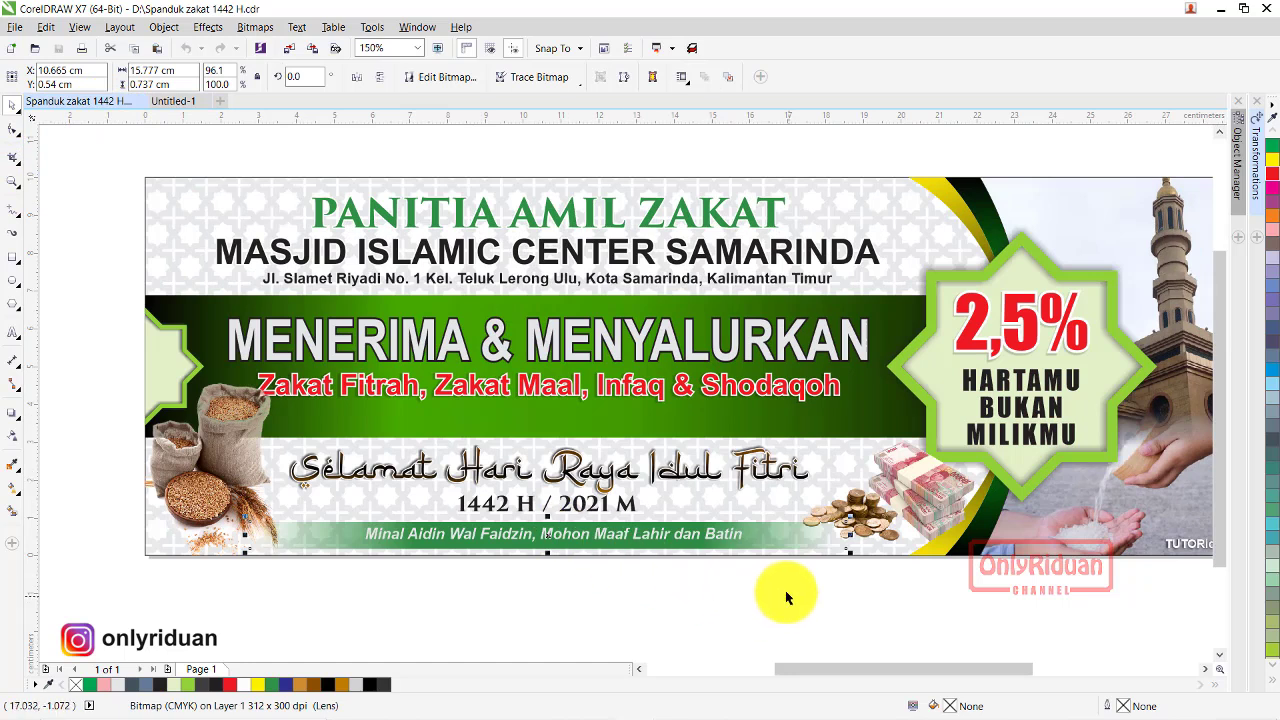
click(628, 538)
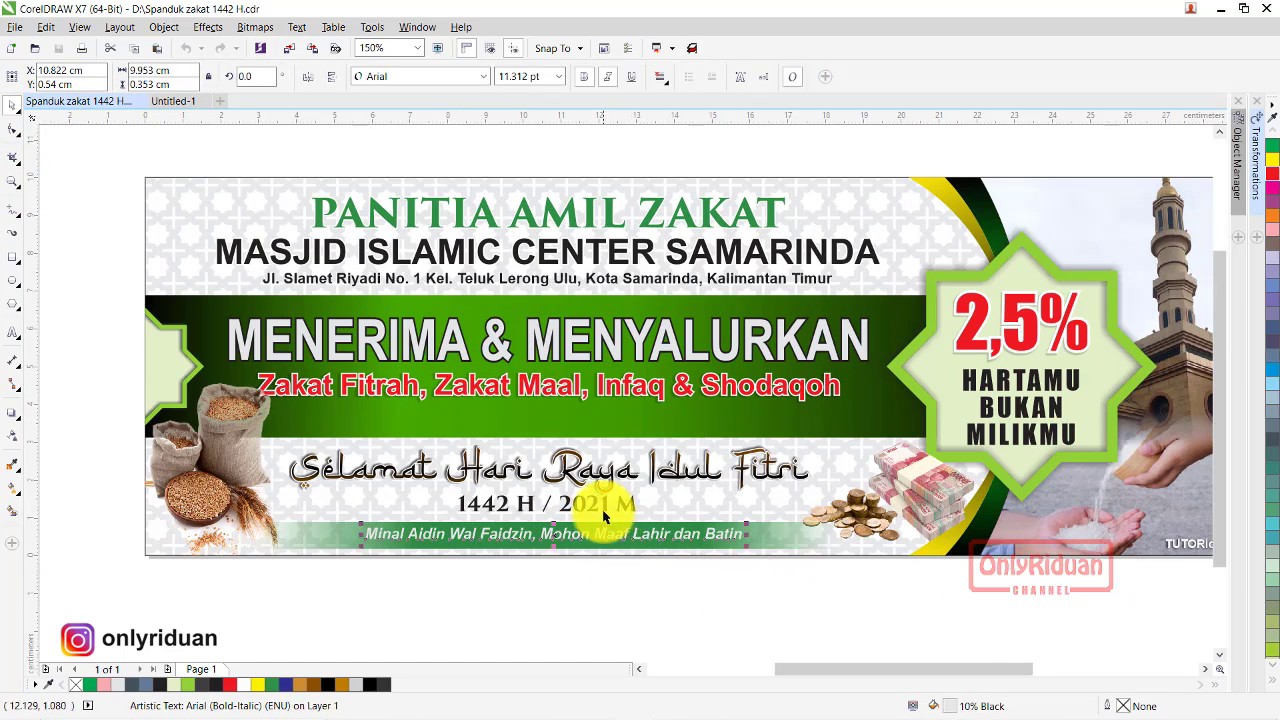
shift+click(603, 508)
shift+click(597, 476)
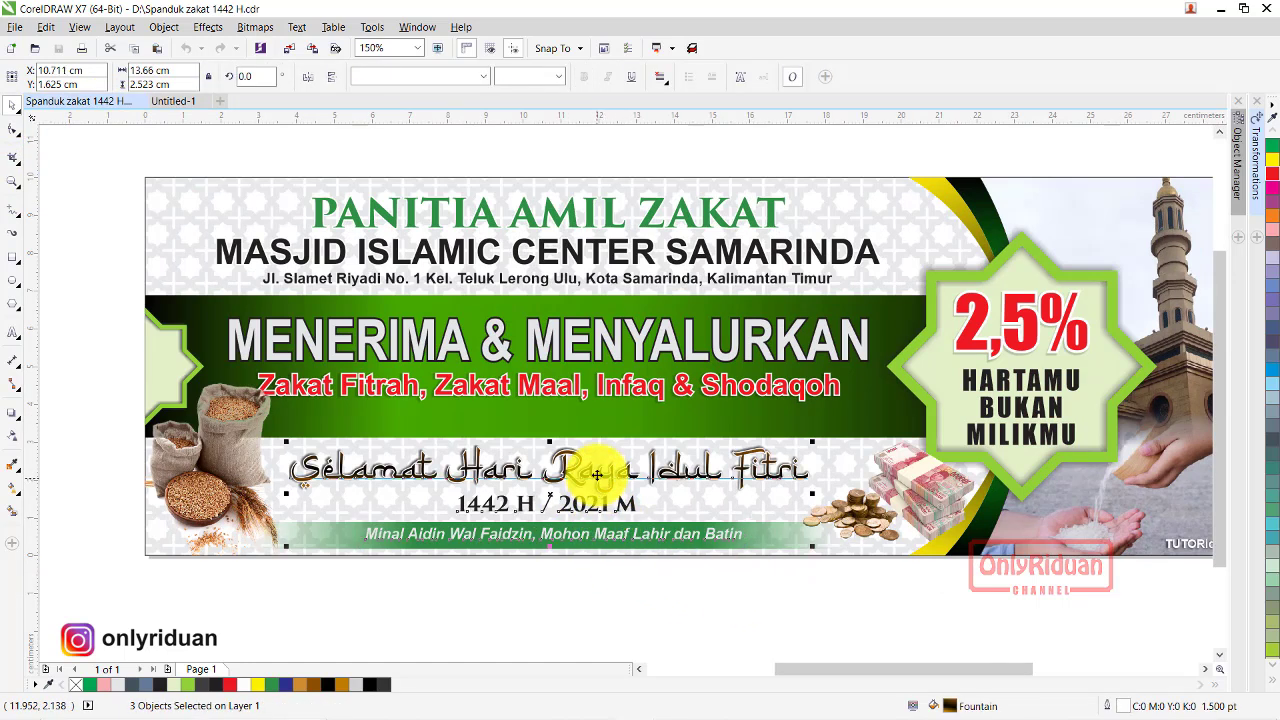
click(173, 101)
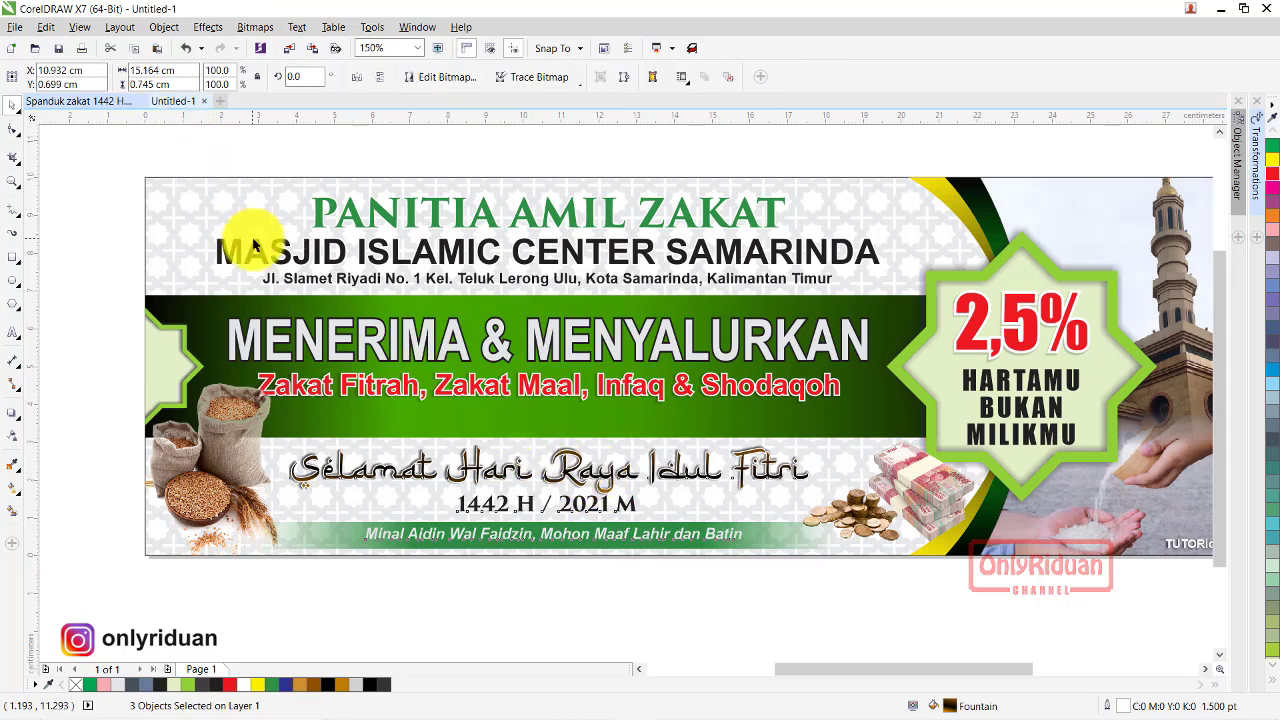
key(ctrl+v)
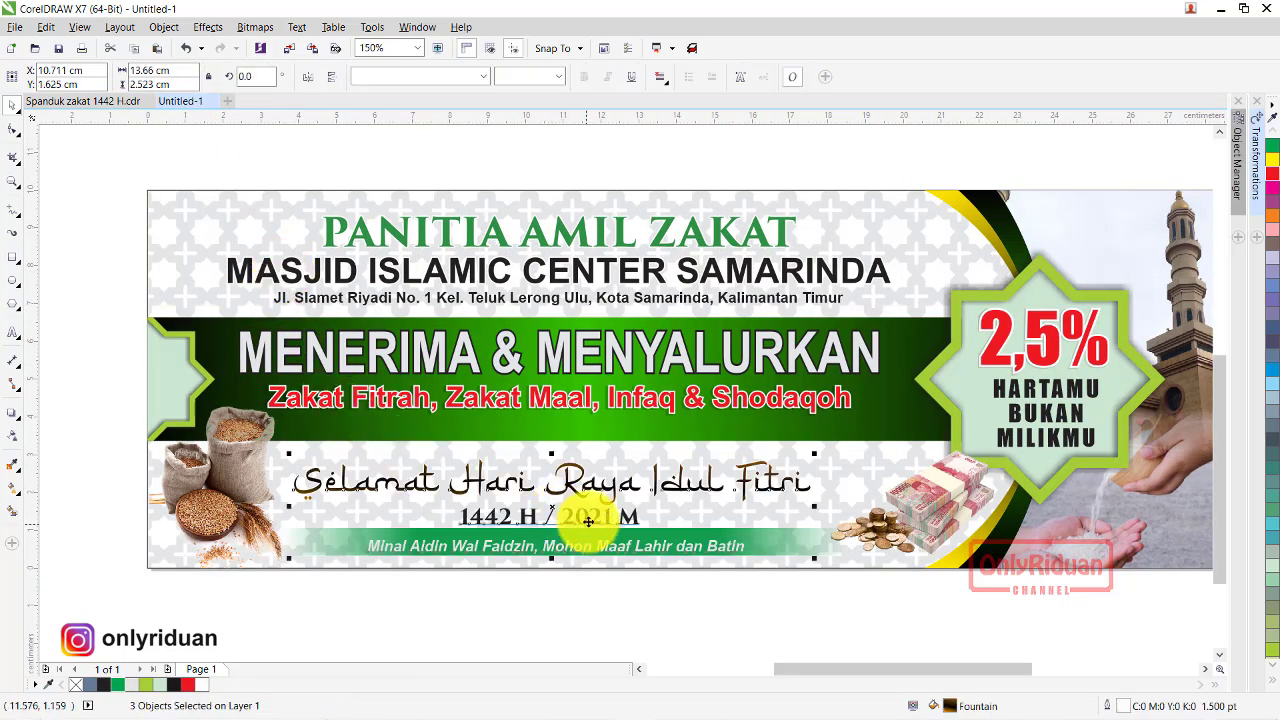
drag(590, 518, 590, 513)
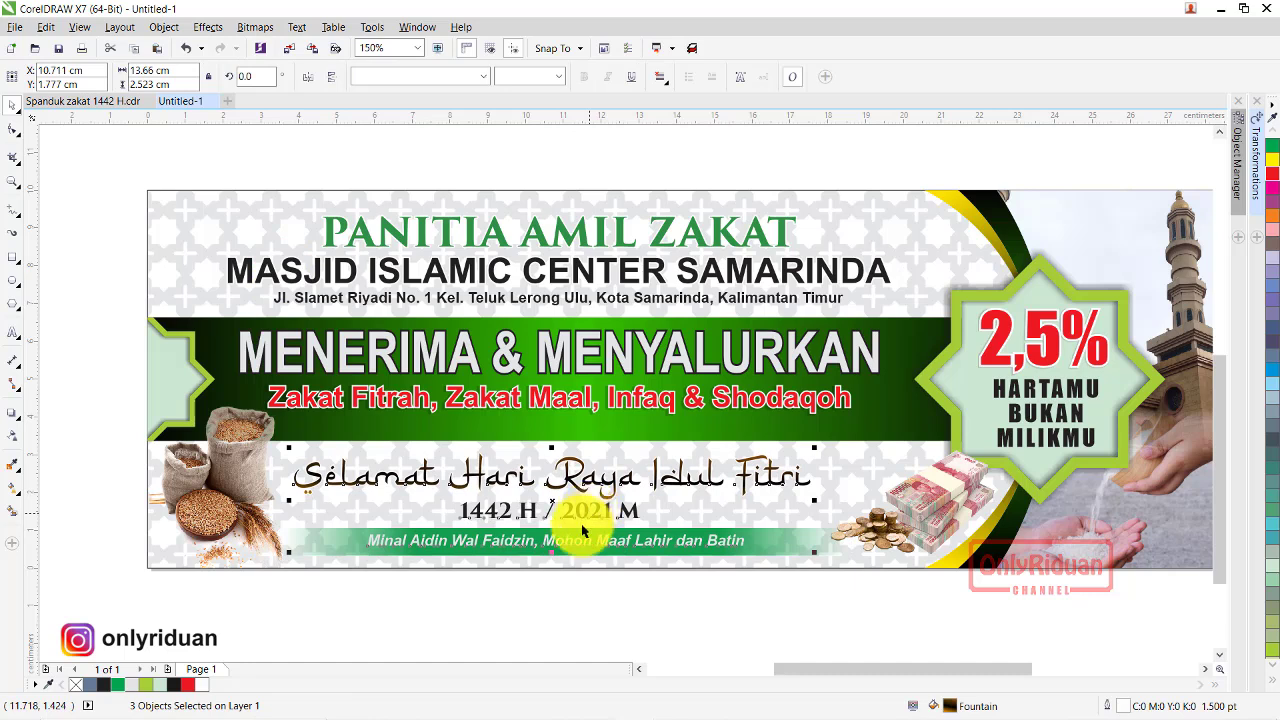
- Check the fonts used by the three copied greeting lines at the bottom of the banner
click(576, 596)
click(566, 482)
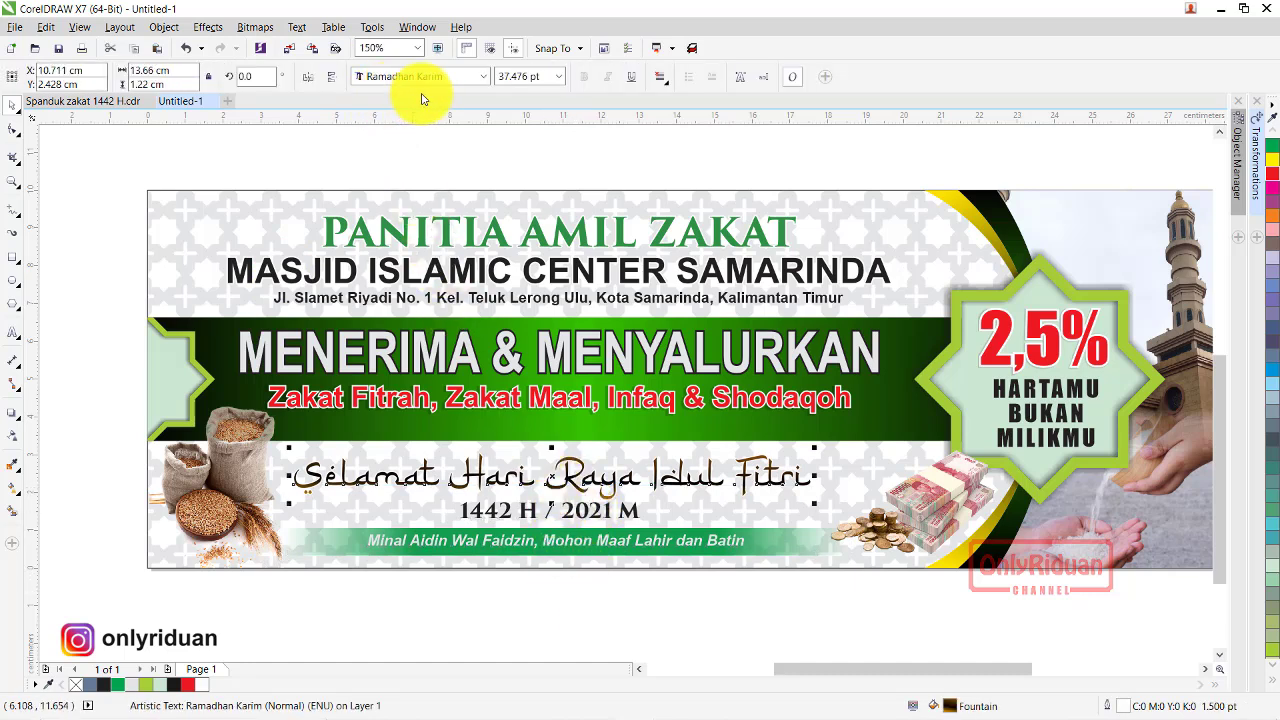
click(530, 512)
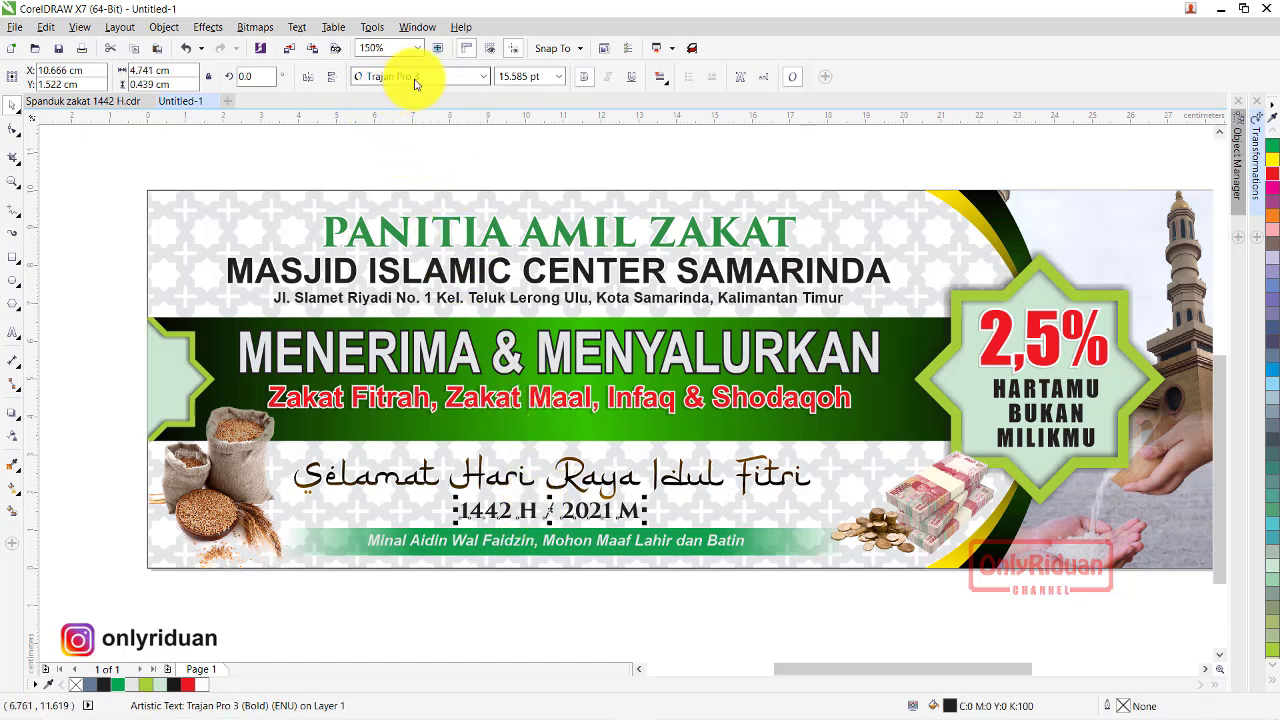
click(514, 548)
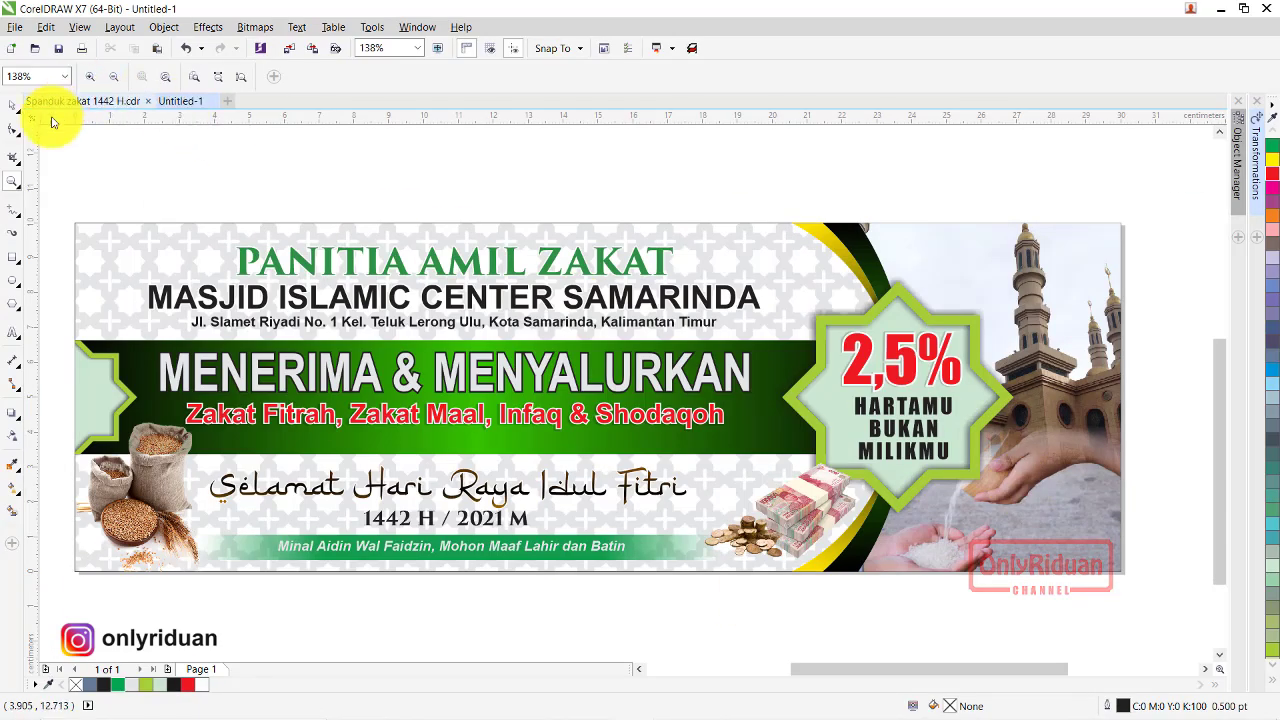
- Select every object of the finished banner and group them together
click(12, 104)
drag(71, 210, 1144, 575)
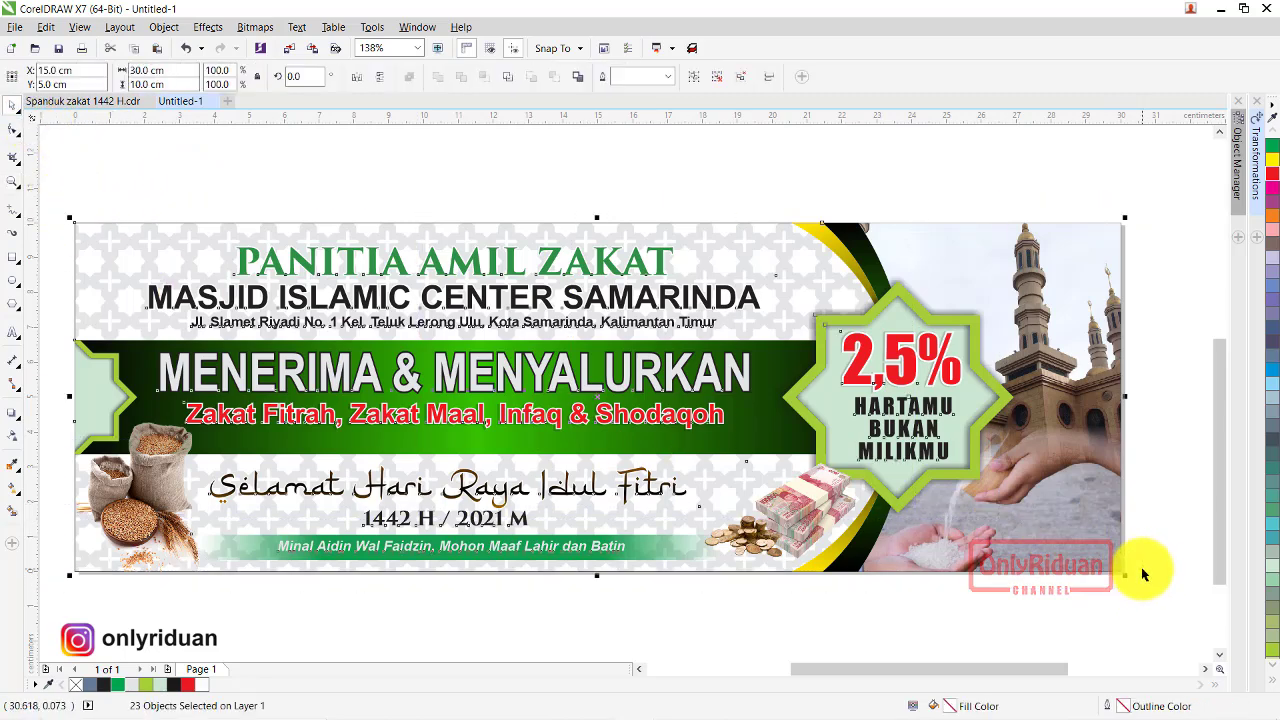
click(693, 77)
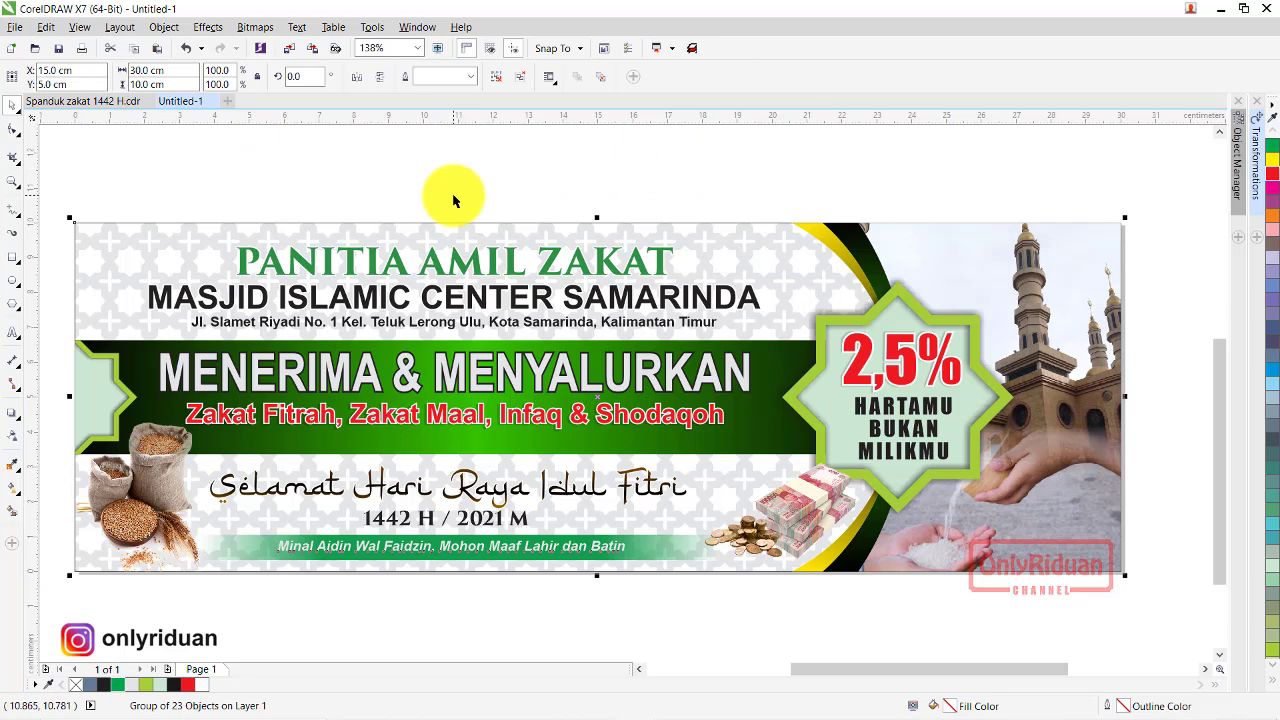
- Start exporting the banner to the Documents folder as a JPEG named "Sapnduk Zakat 1x3M 1 lembar MA"
click(14, 28)
click(62, 286)
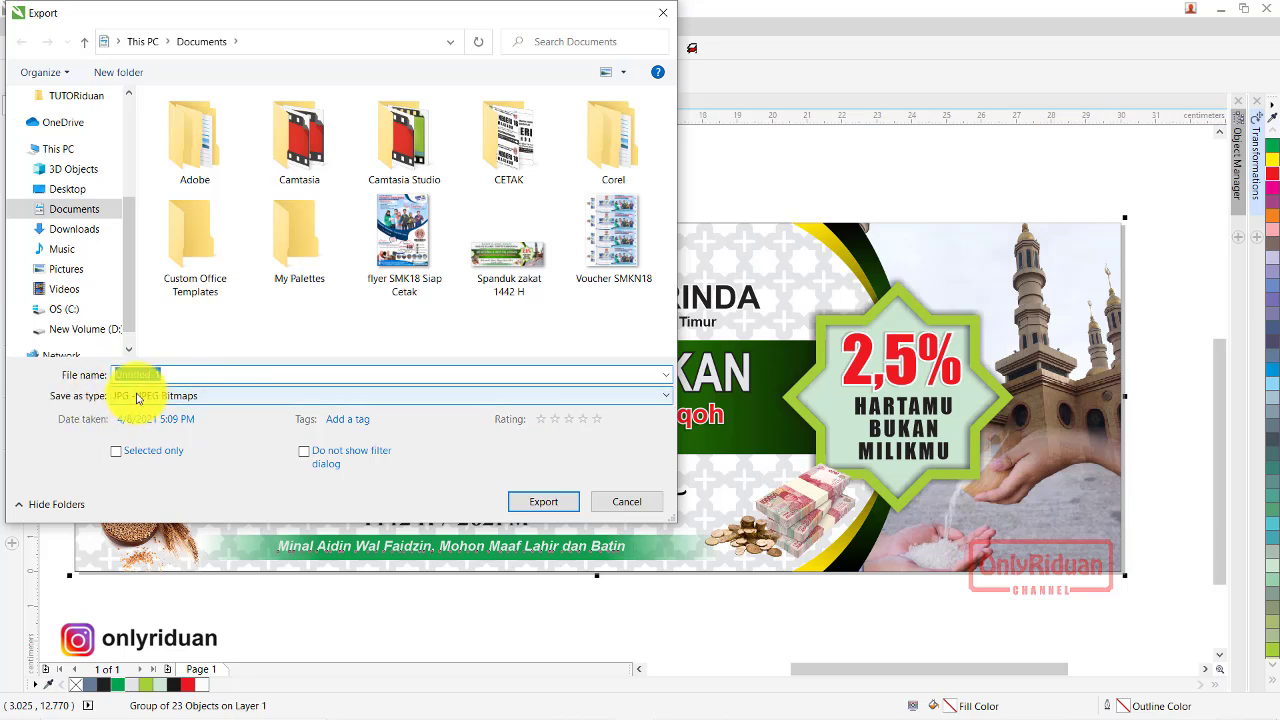
drag(173, 374, 112, 368)
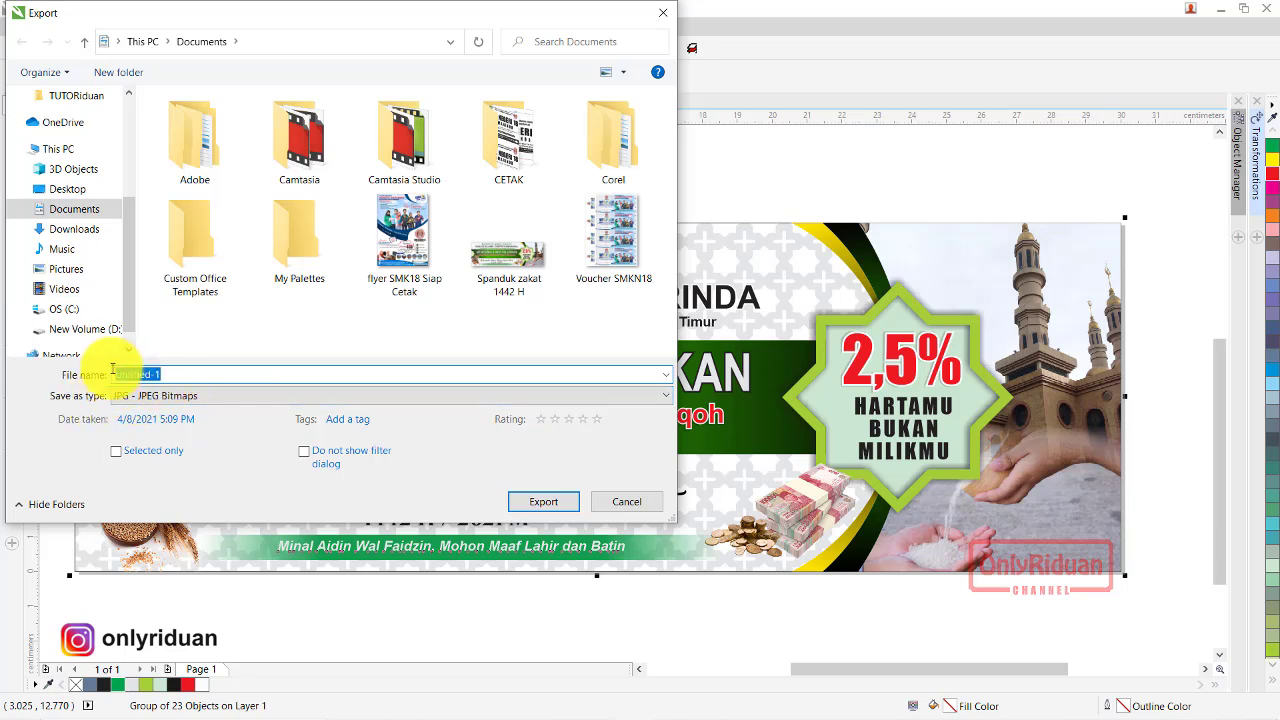
text(s)
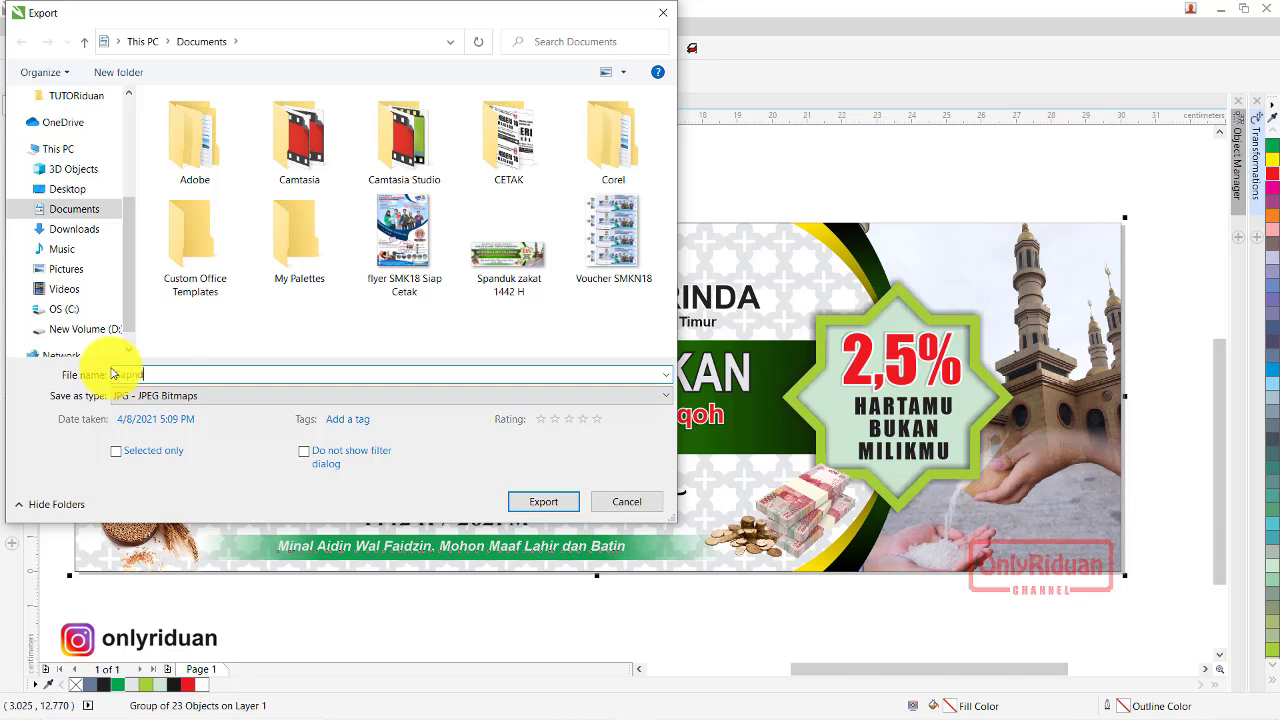
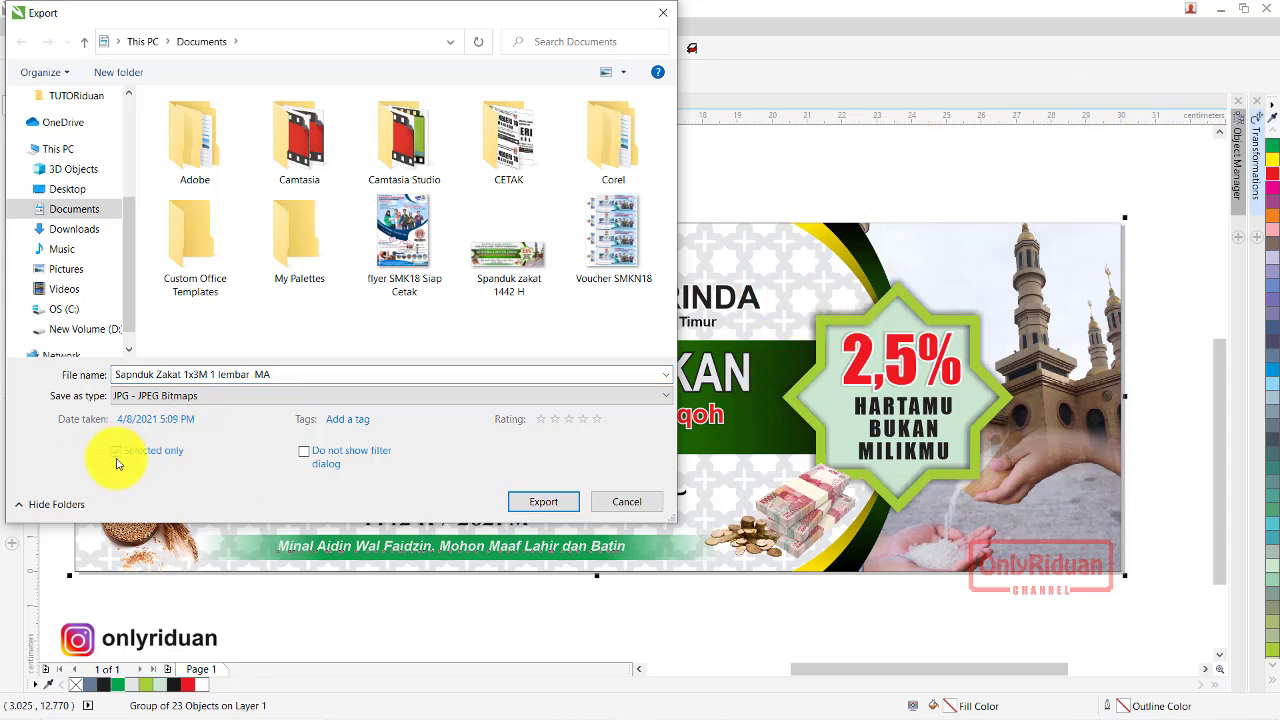
click(549, 510)
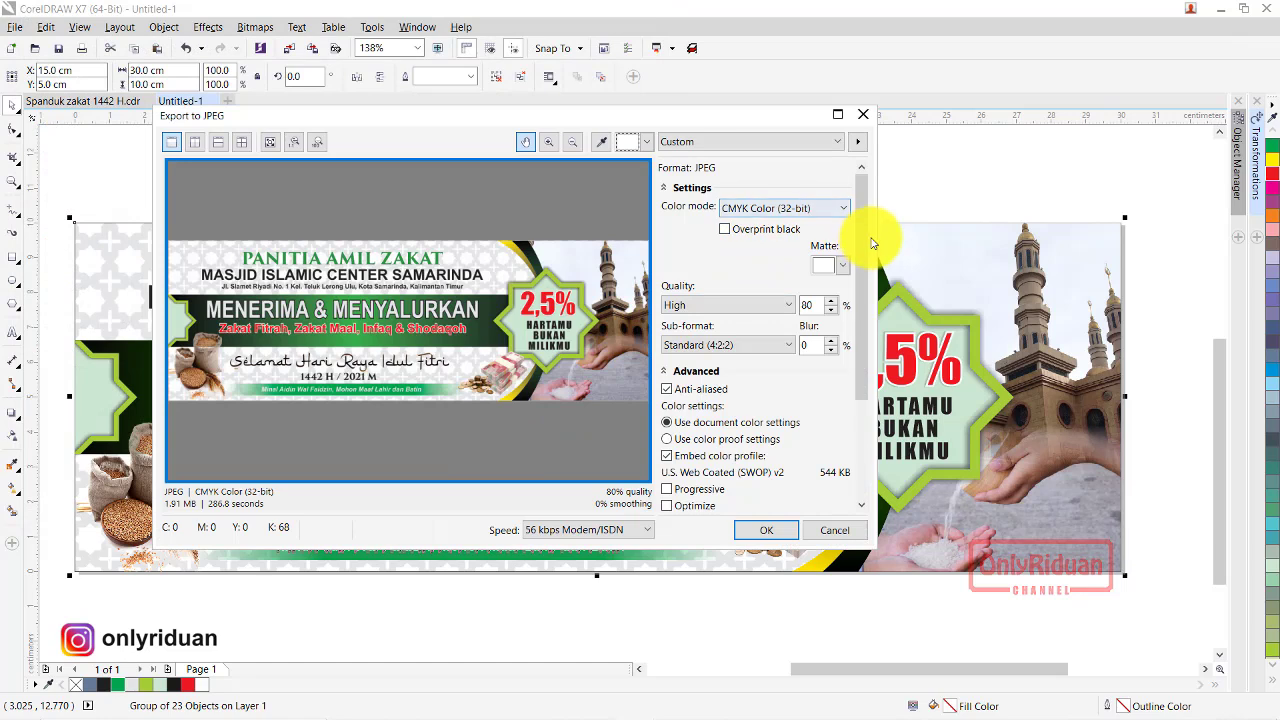
- Set the JPEG export's resolution to 96 and its width to 300 cm, keeping the aspect ratio
drag(861, 243, 857, 400)
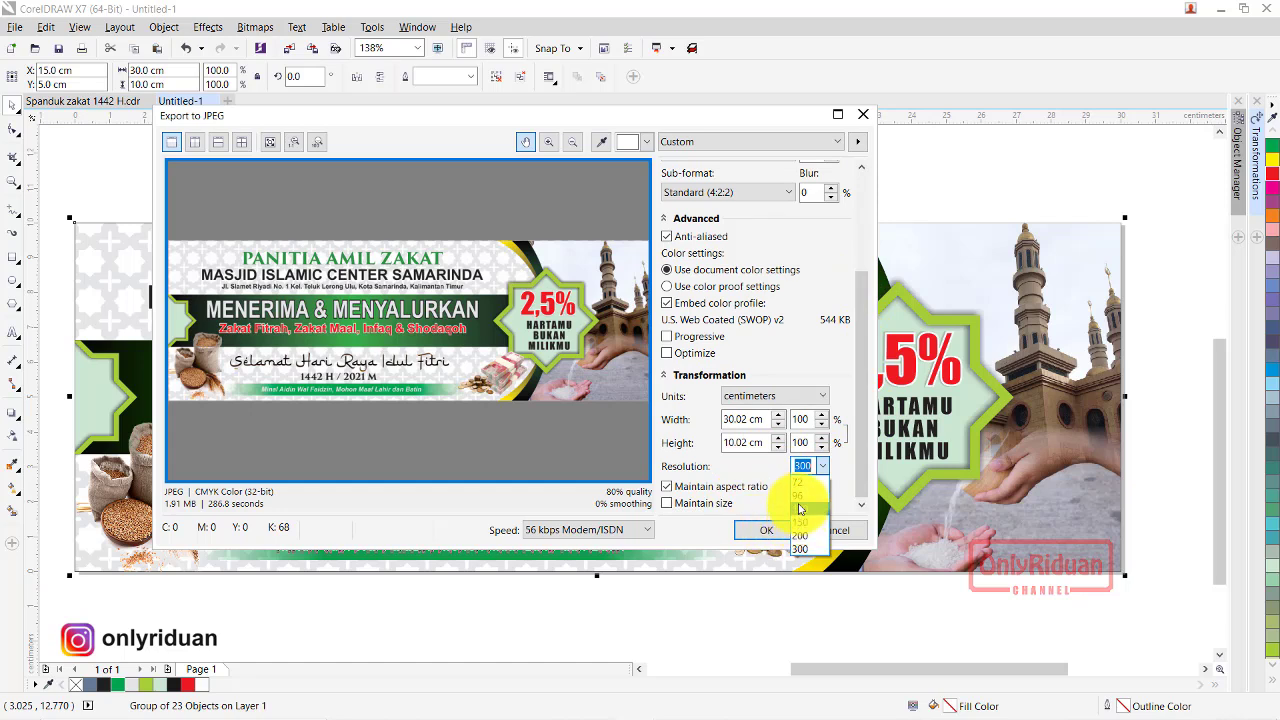
click(801, 496)
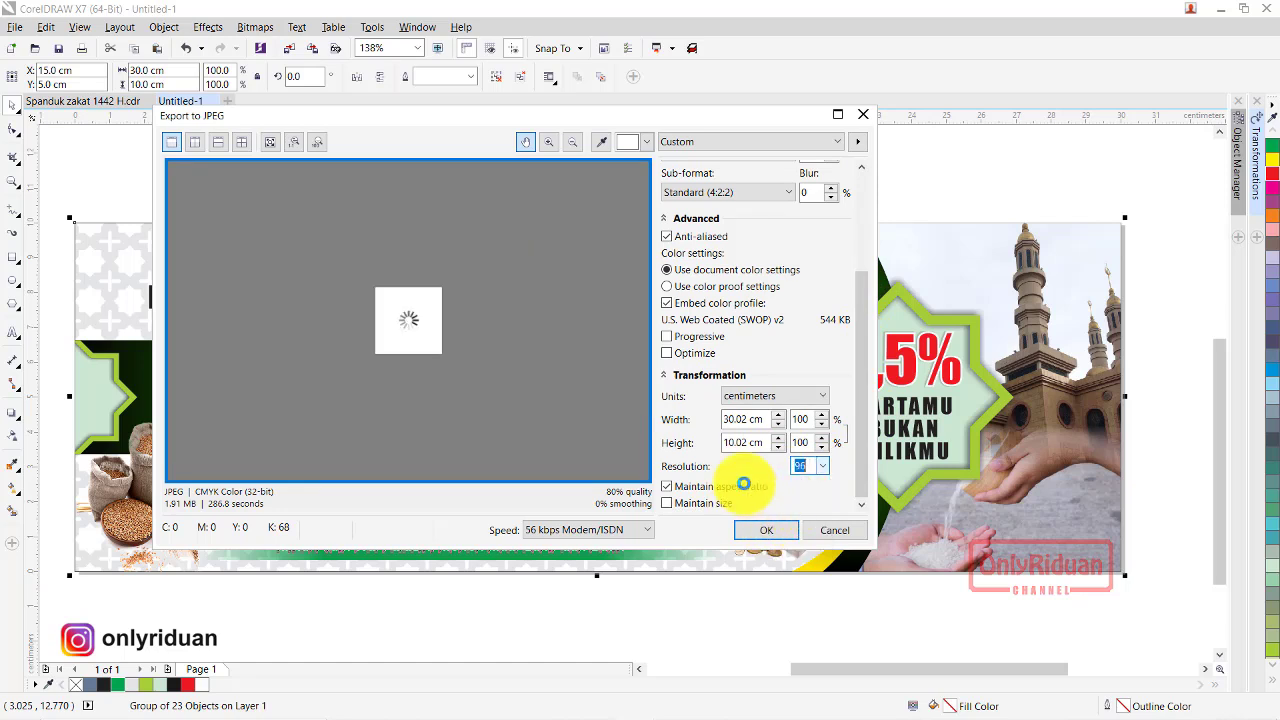
double_click(743, 421)
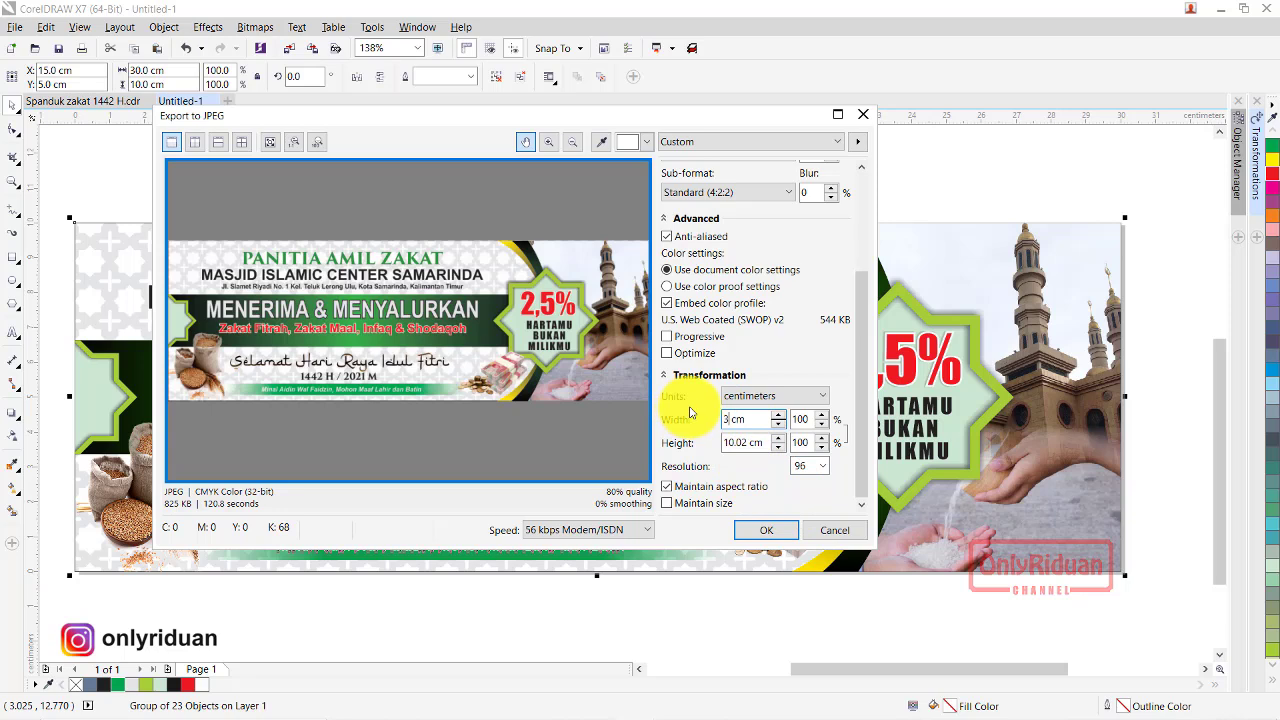
key(Tab)
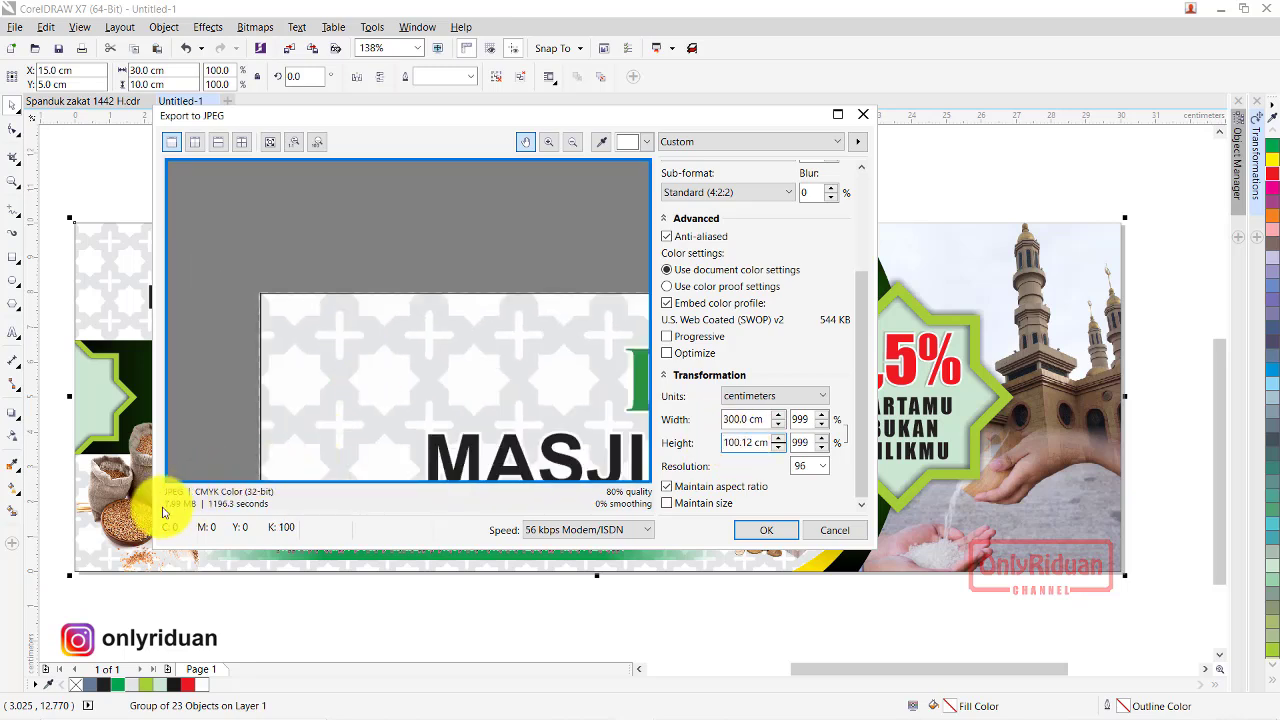
- Inspect the lettering and the 2,5% star in the export preview and complete the CMYK JPEG export
drag(409, 440, 334, 273)
scroll(494, 297, up, 5)
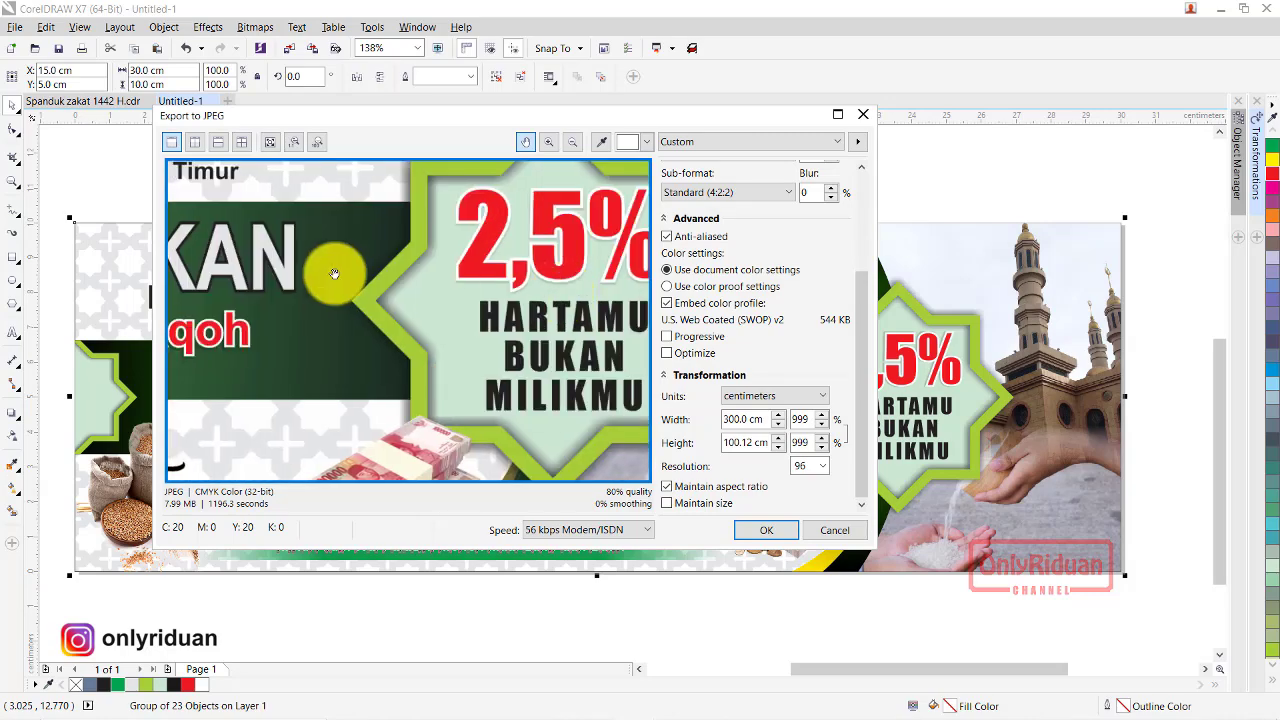
scroll(334, 273, down, 5)
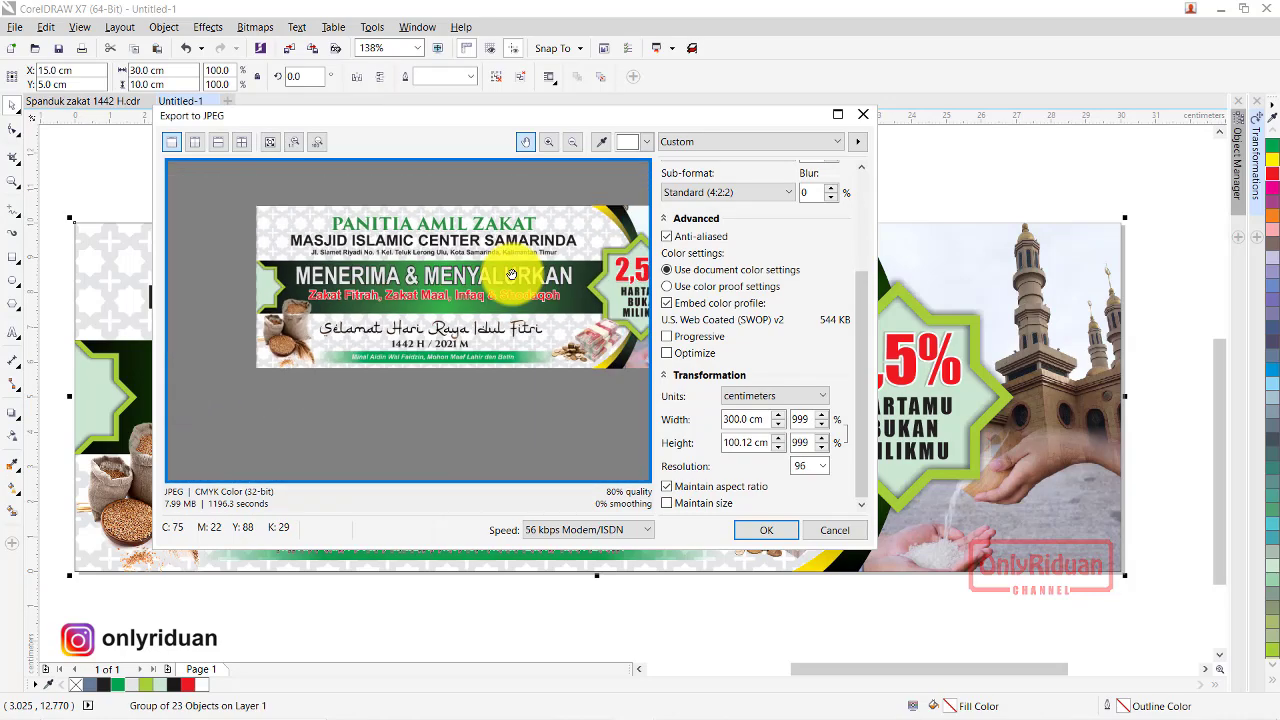
drag(511, 275, 398, 304)
scroll(406, 303, up, 4)
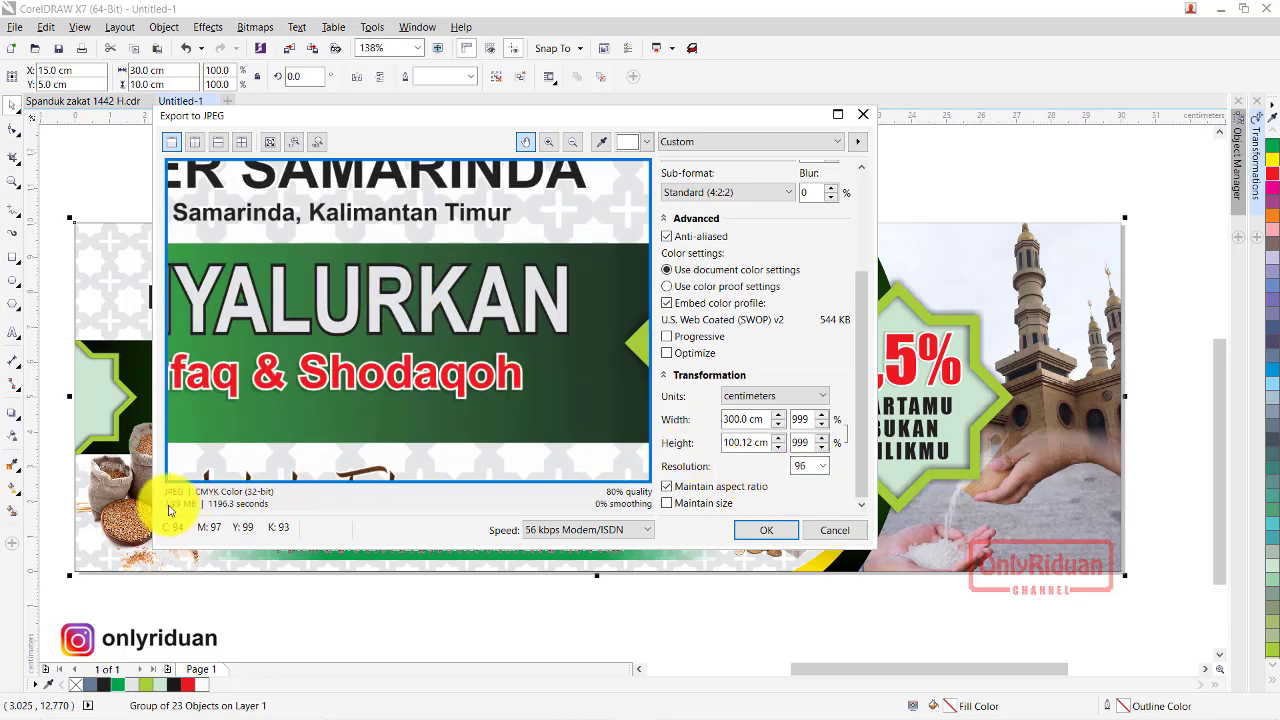
drag(862, 362, 877, 237)
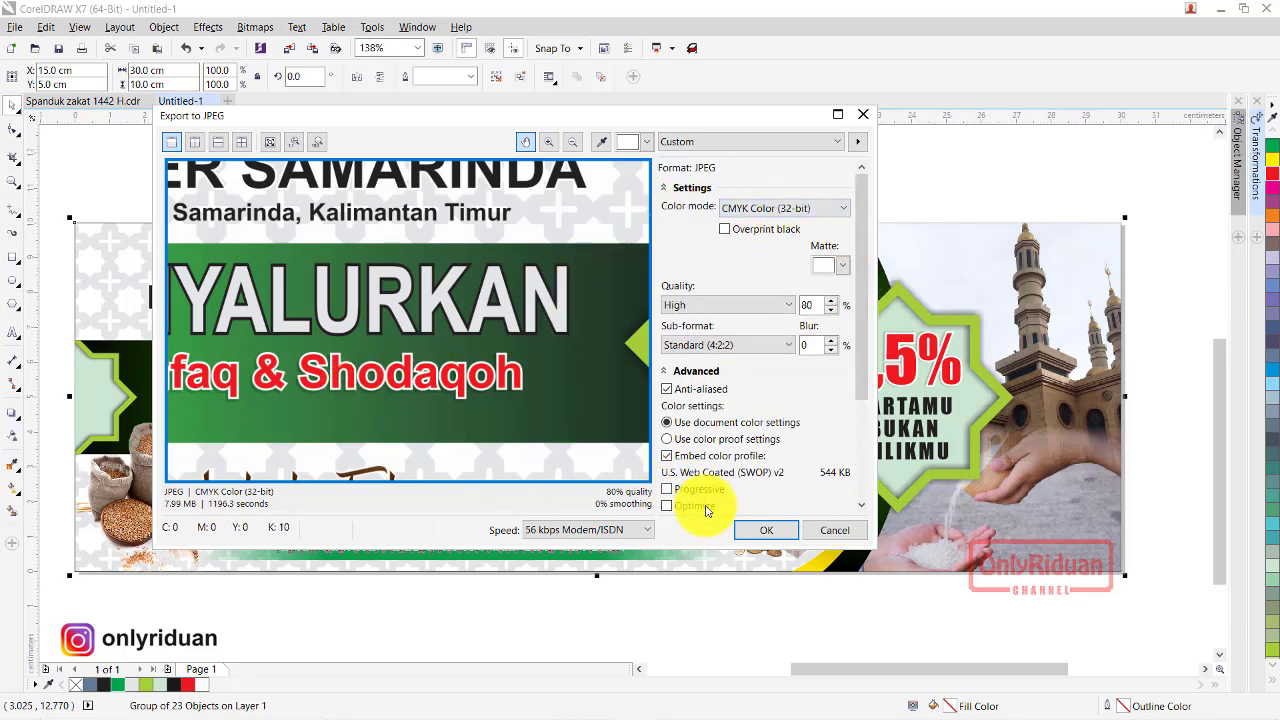
click(764, 530)
scroll(303, 207, down, 1)
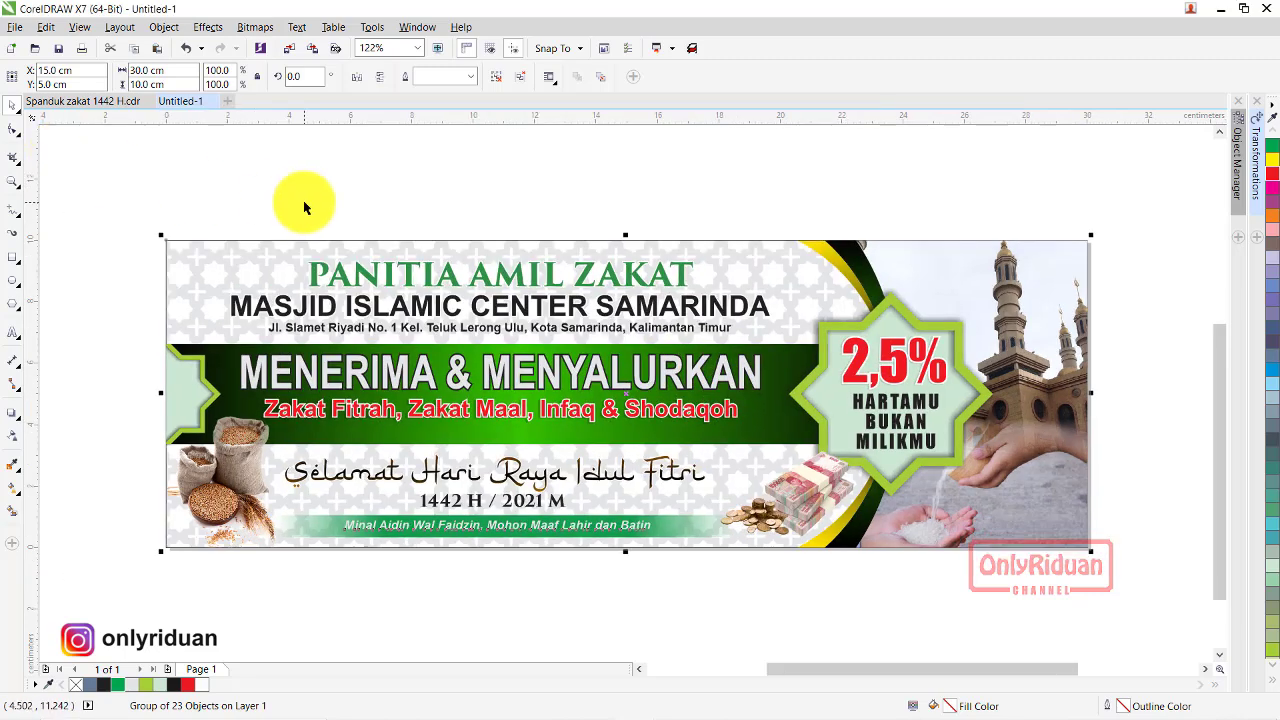
- Switch to File Explorer and open the exported "Sapnduk Zakat 1x3M 1 lembar MA" image from the Documents folder in a maximized viewer
mouse_move(437, 712)
click(477, 705)
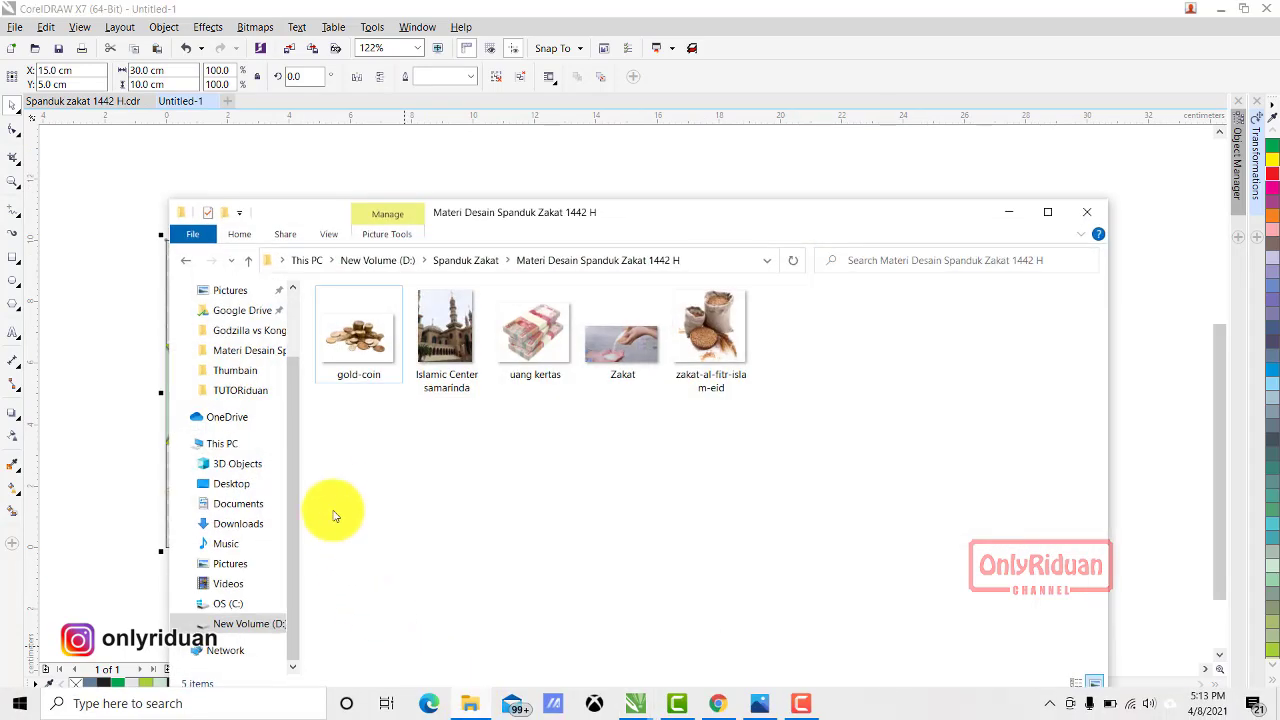
click(239, 505)
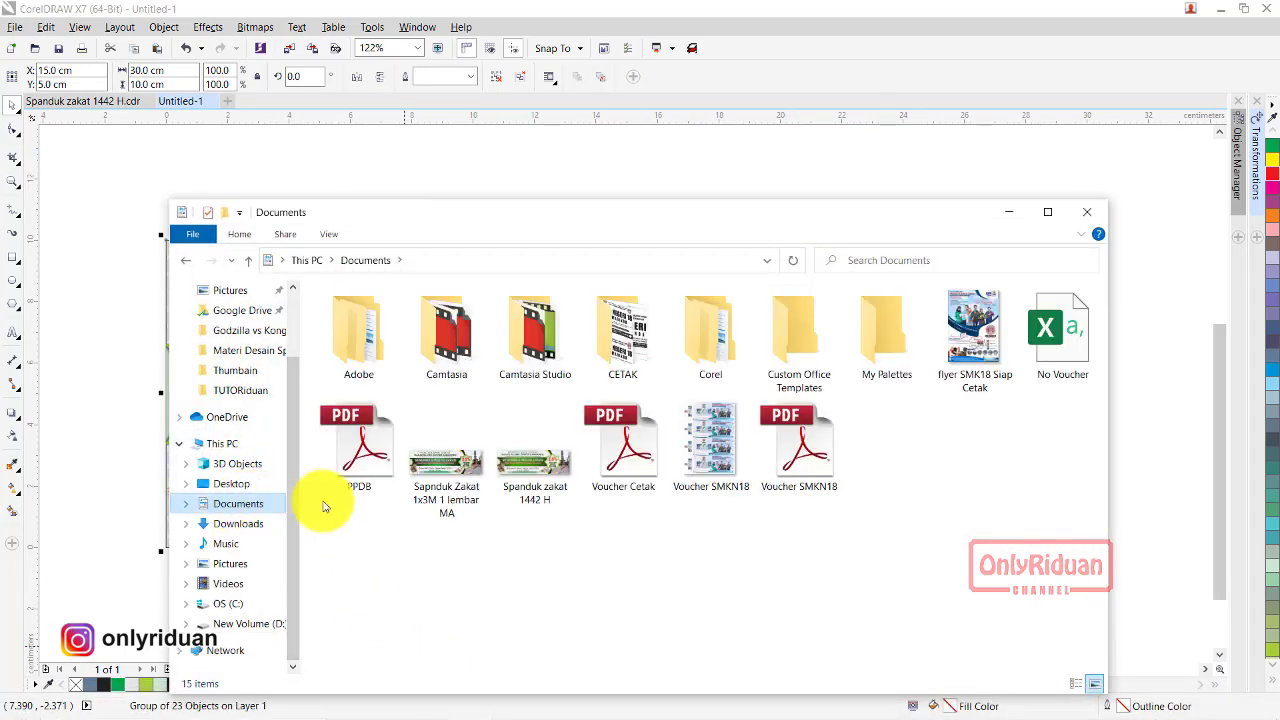
double_click(450, 472)
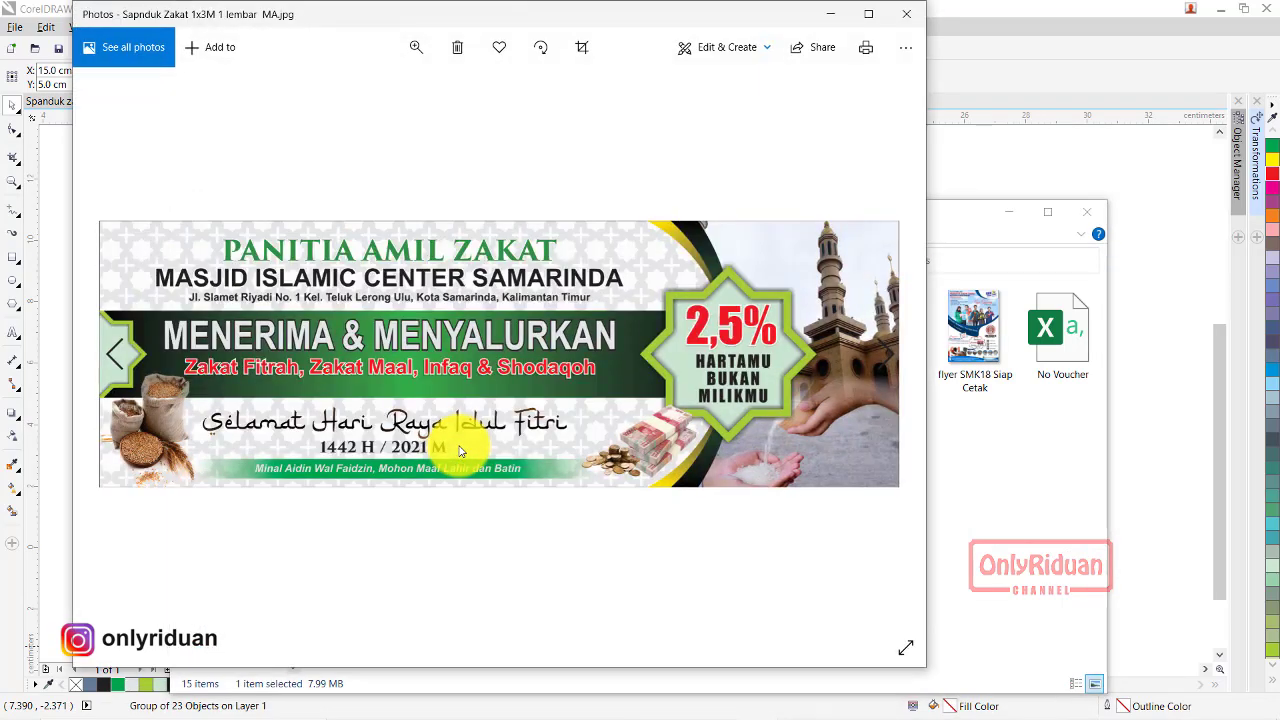
click(868, 14)
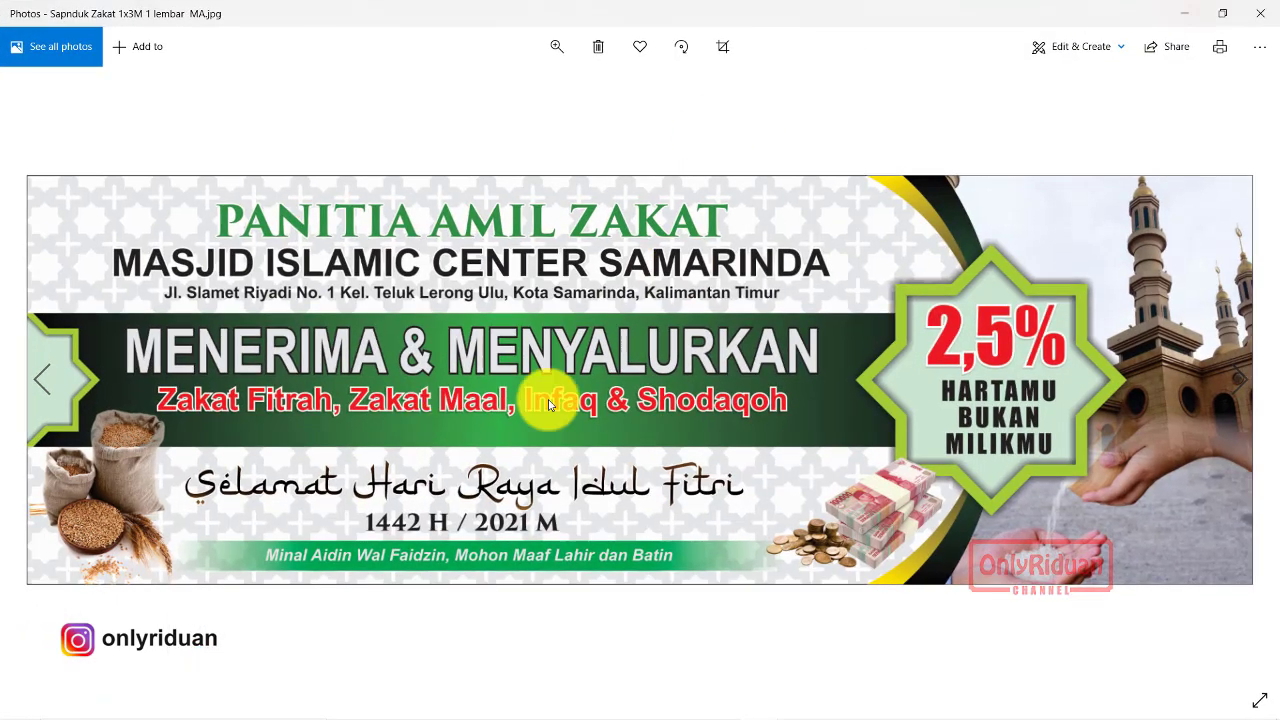
- Examine the exported banner's sharpness around the headline text, 2,5% star and money images, and return to the CorelDRAW document
scroll(575, 381, up, 3)
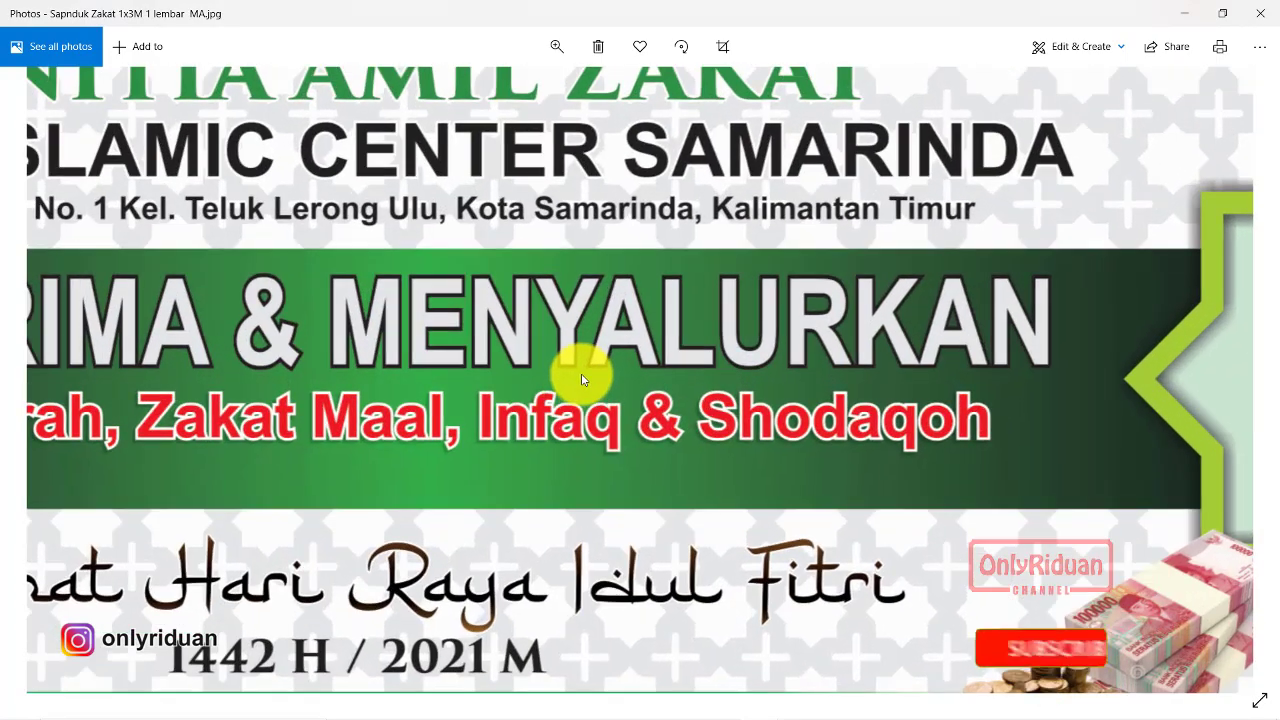
scroll(582, 379, up, 3)
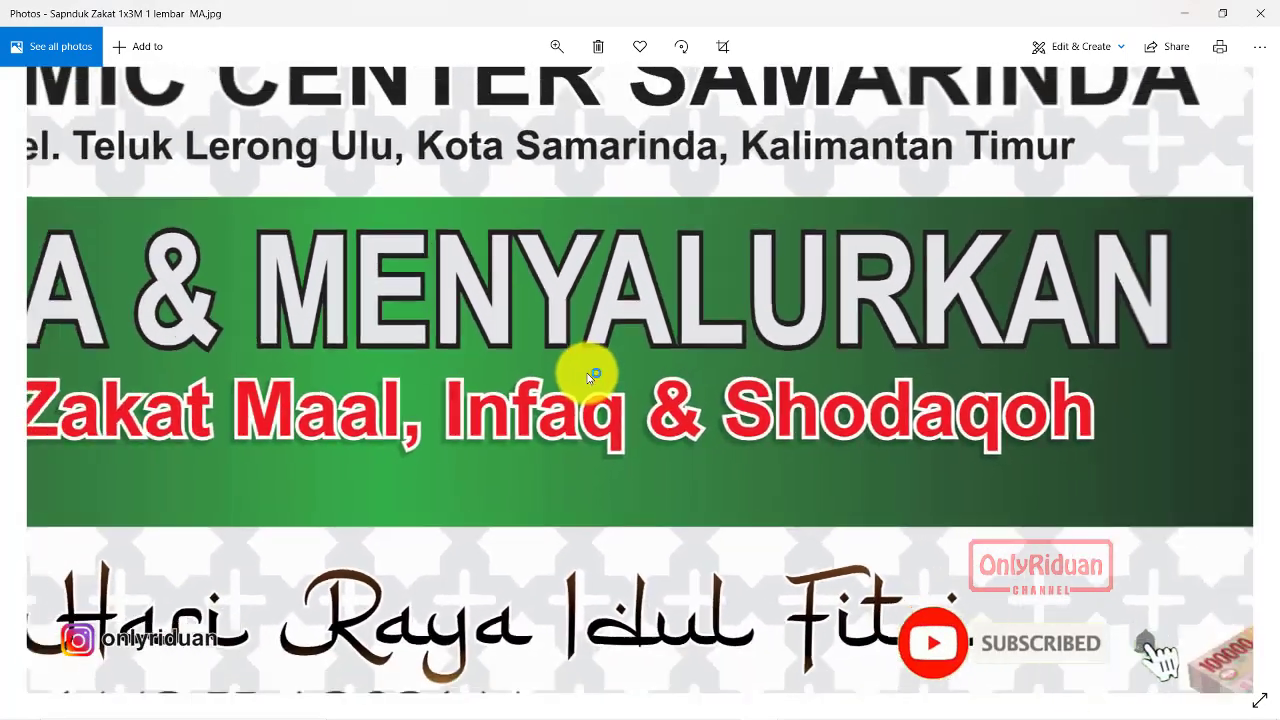
scroll(590, 376, down, 2)
drag(714, 286, 280, 349)
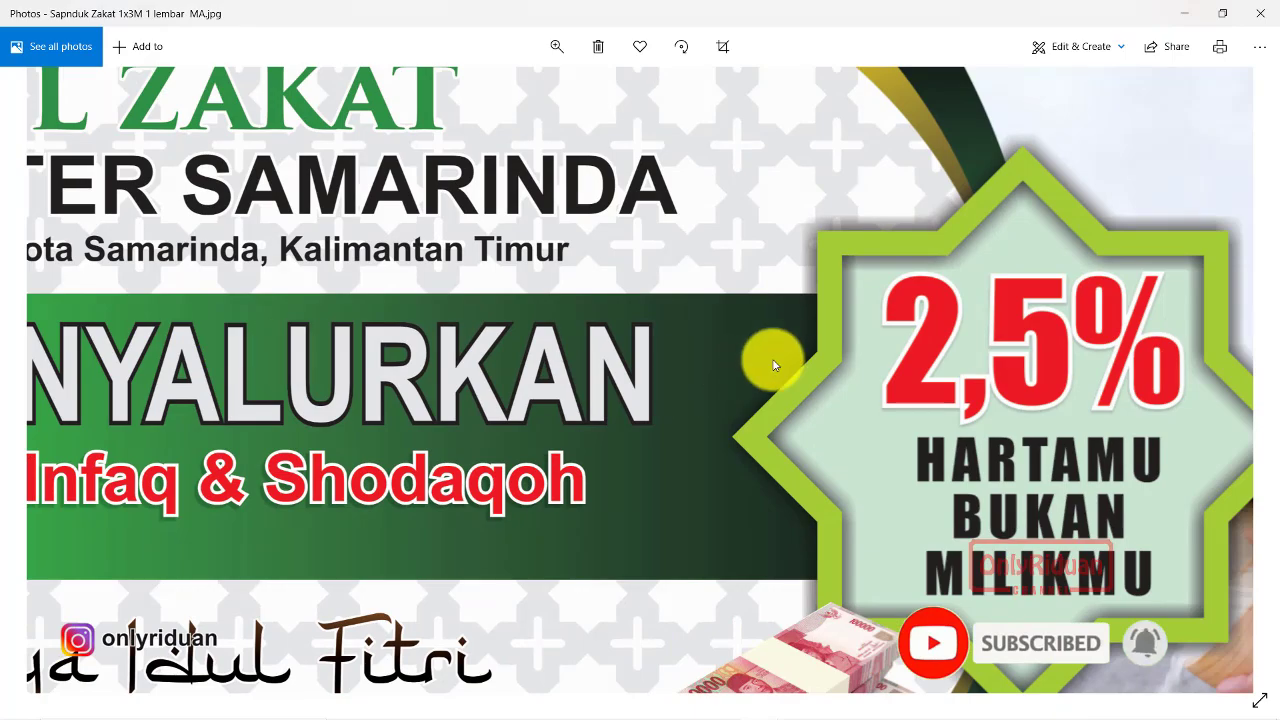
scroll(773, 365, up, 1)
scroll(771, 357, down, 3)
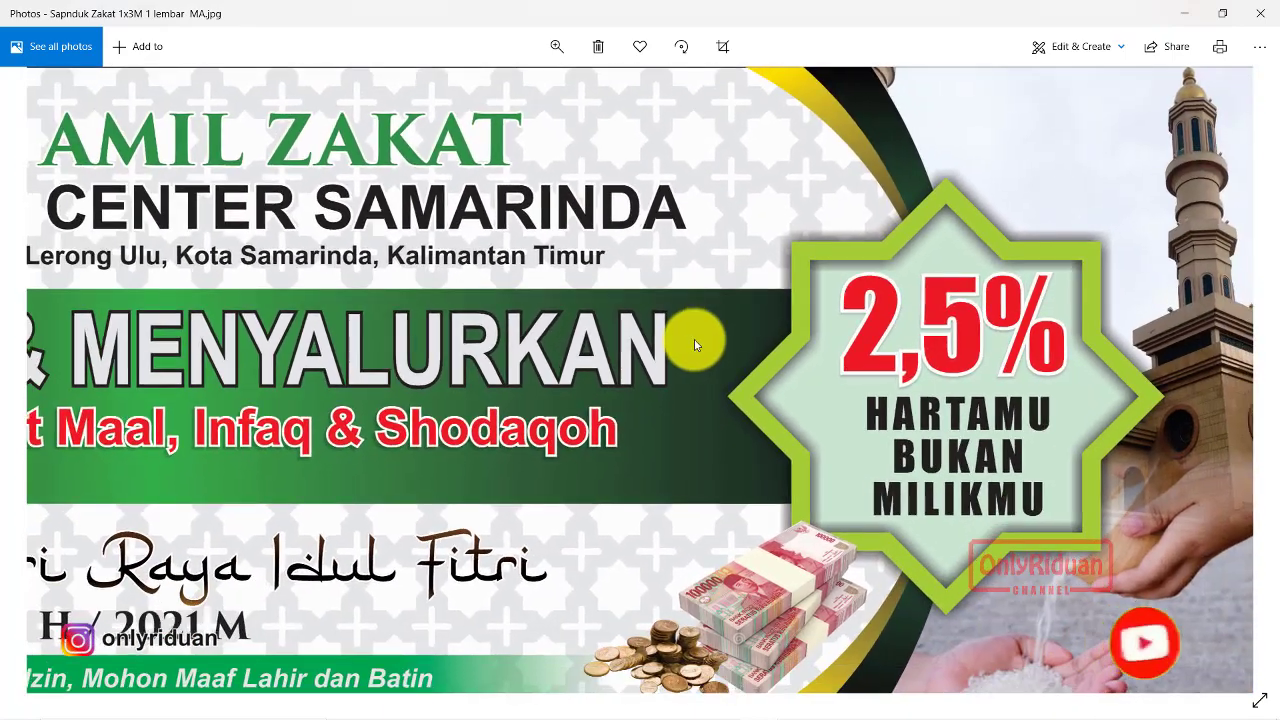
scroll(694, 339, down, 1)
click(1187, 12)
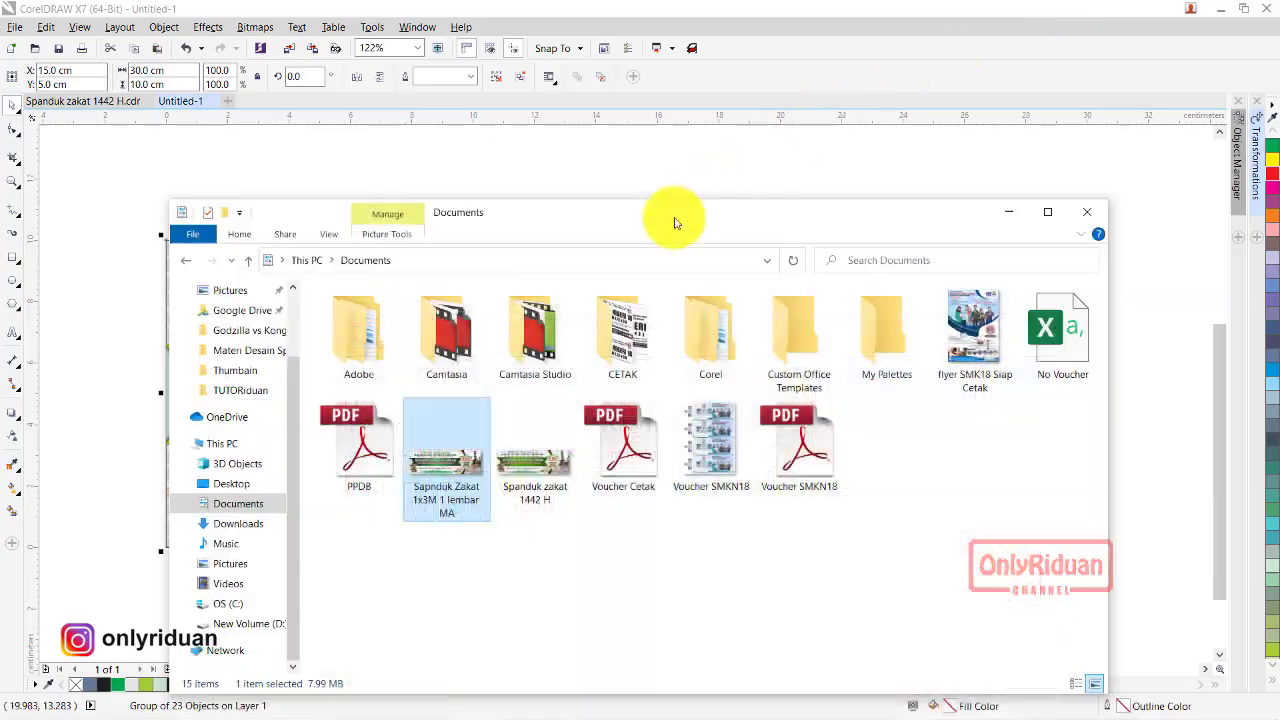
click(113, 378)
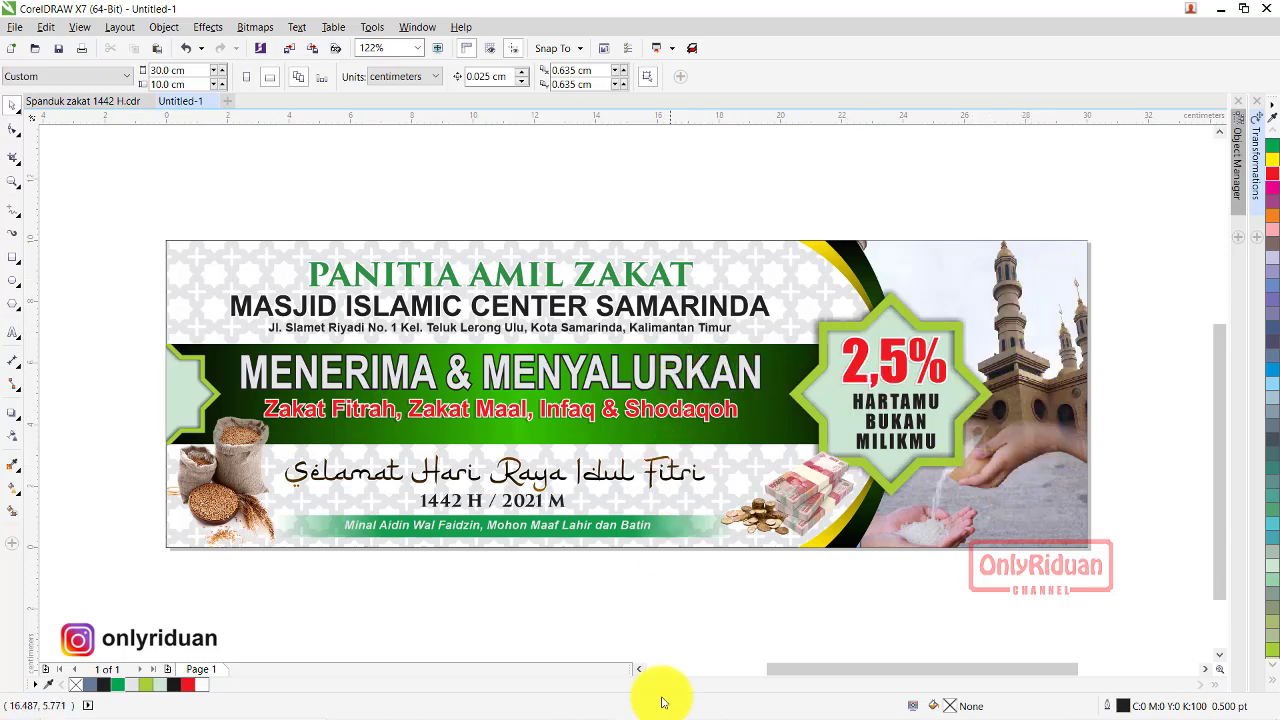
- Switch to the zakat banner PSD in Photoshop, select Layer-7 and check what it covers by hiding and reshowing it
mouse_move(760, 708)
click(843, 704)
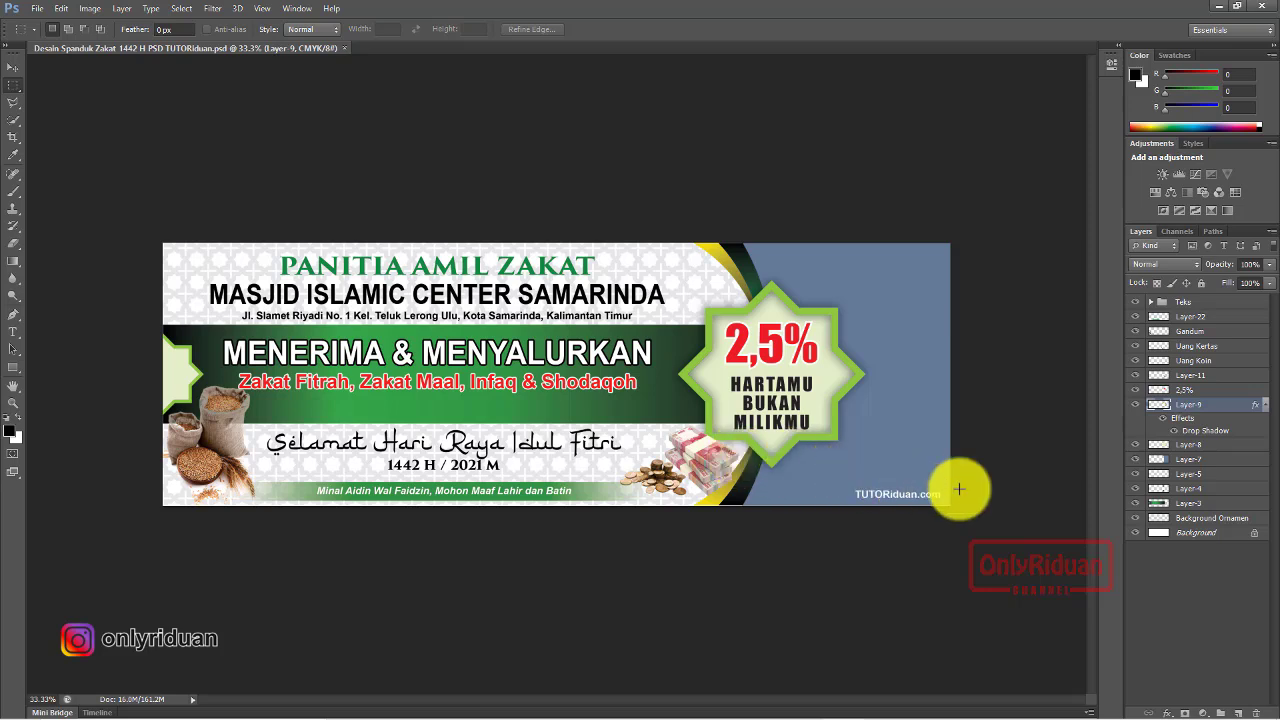
click(1198, 460)
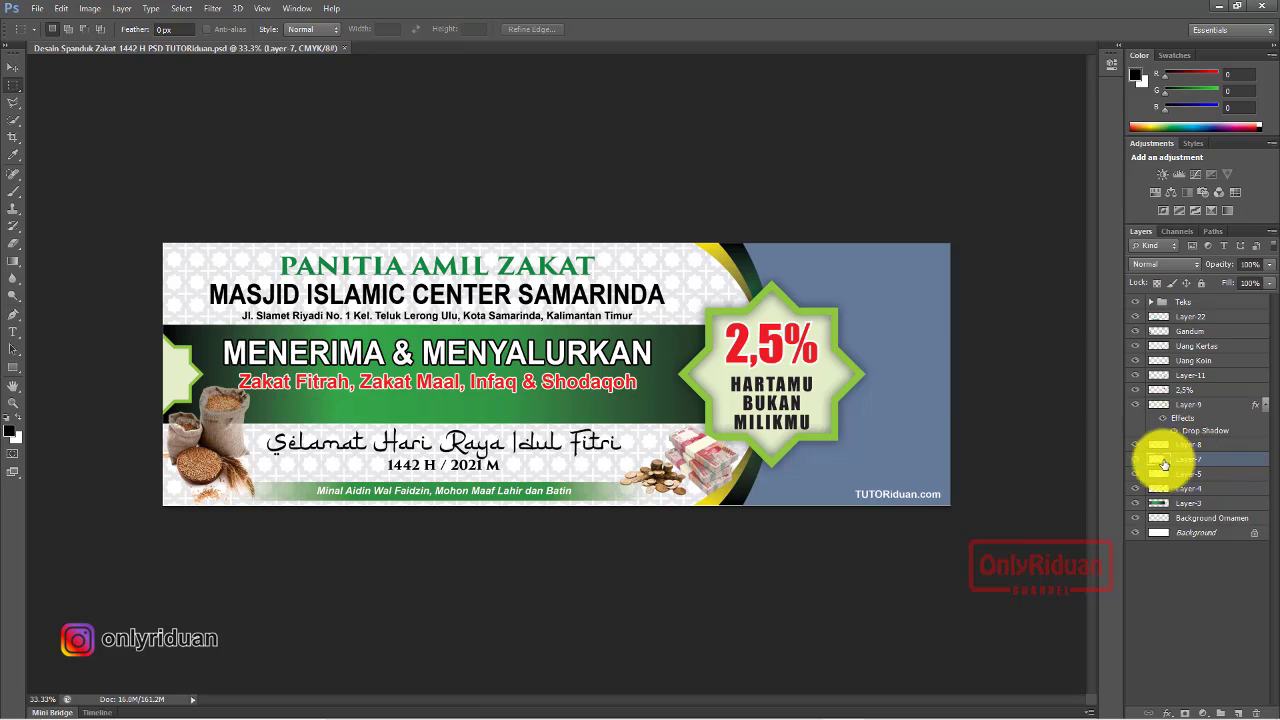
click(1135, 459)
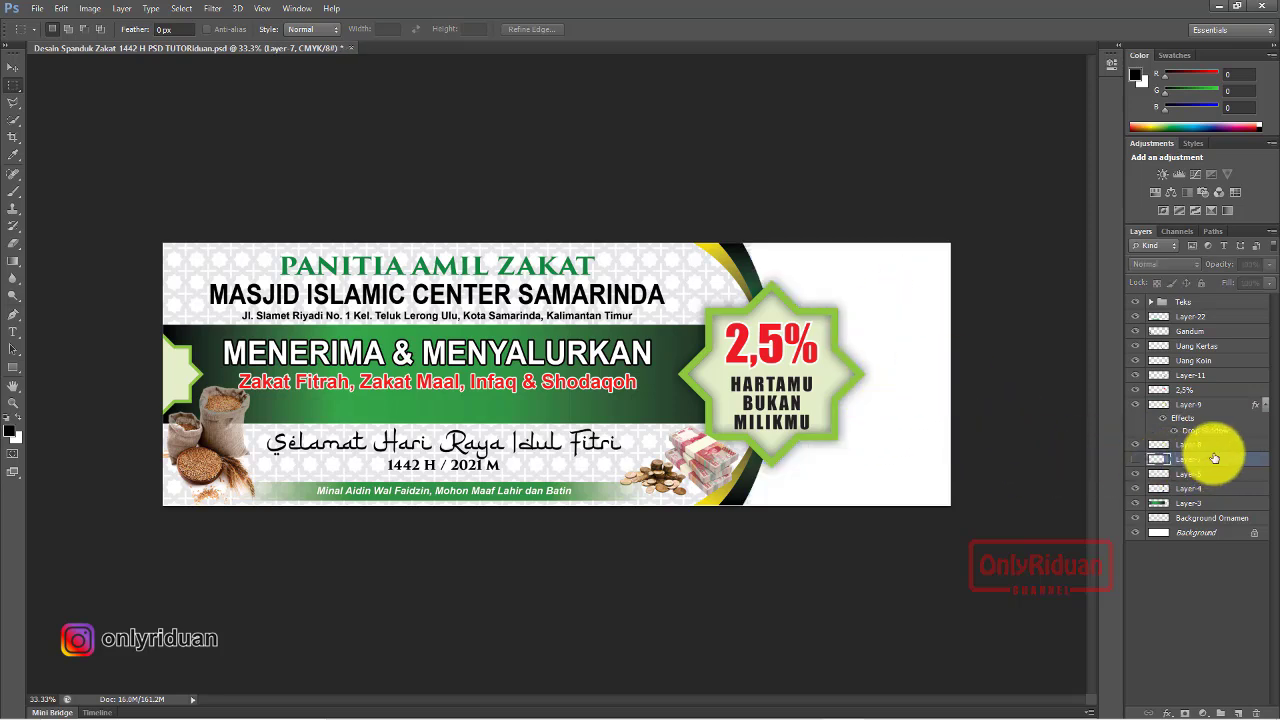
click(1136, 461)
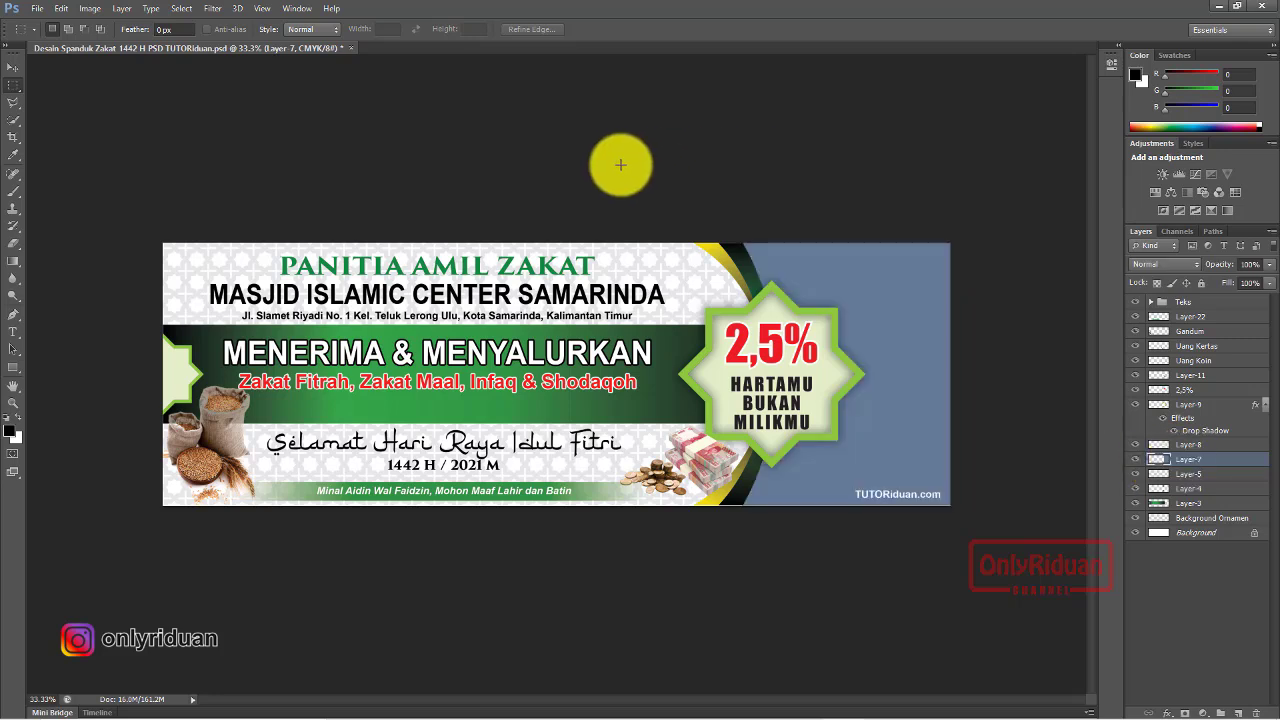
- Place the Zakat image from "Materi Desain Spanduk Zakat 1442 H" above Layer-7, over the lower part of the banner's blue area
click(37, 8)
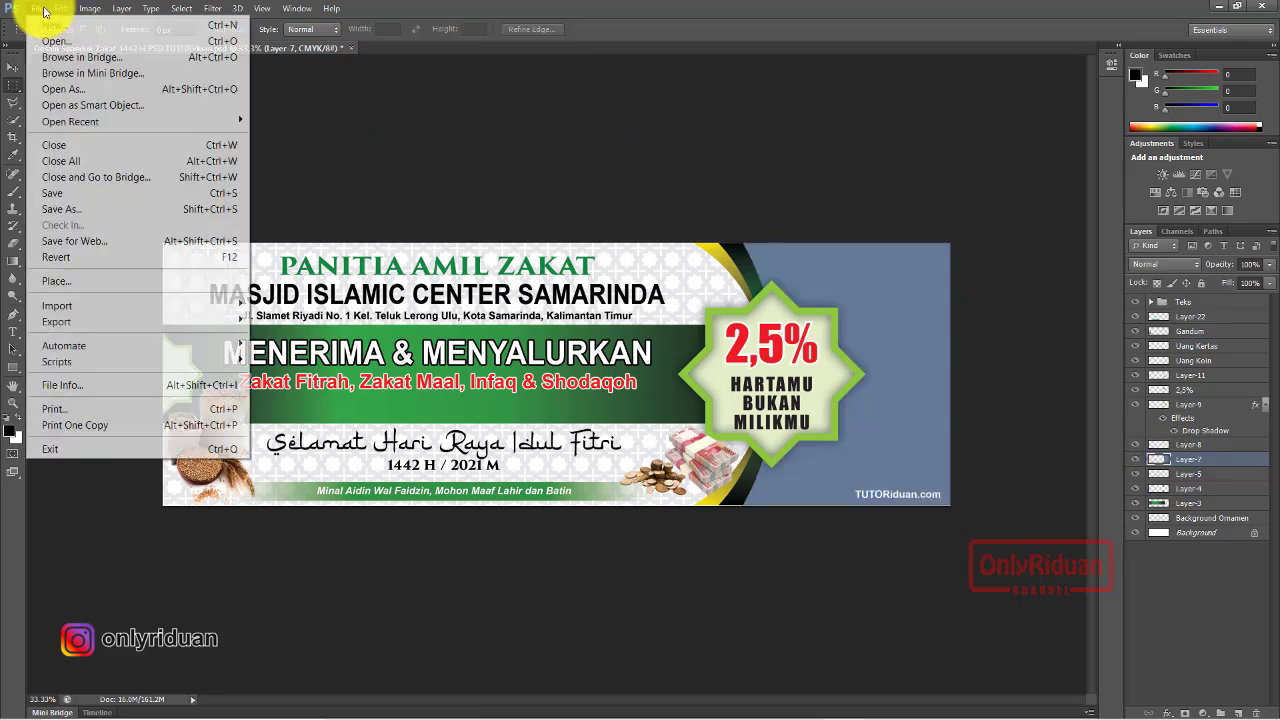
click(50, 281)
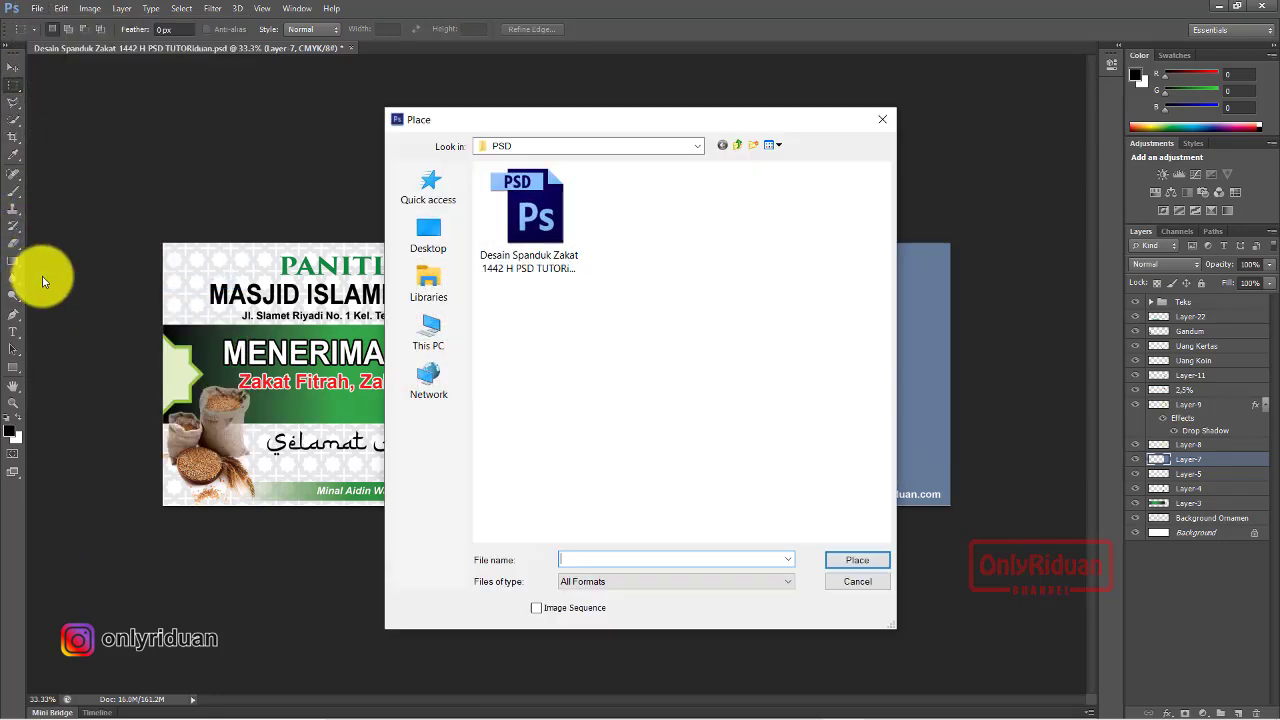
click(737, 145)
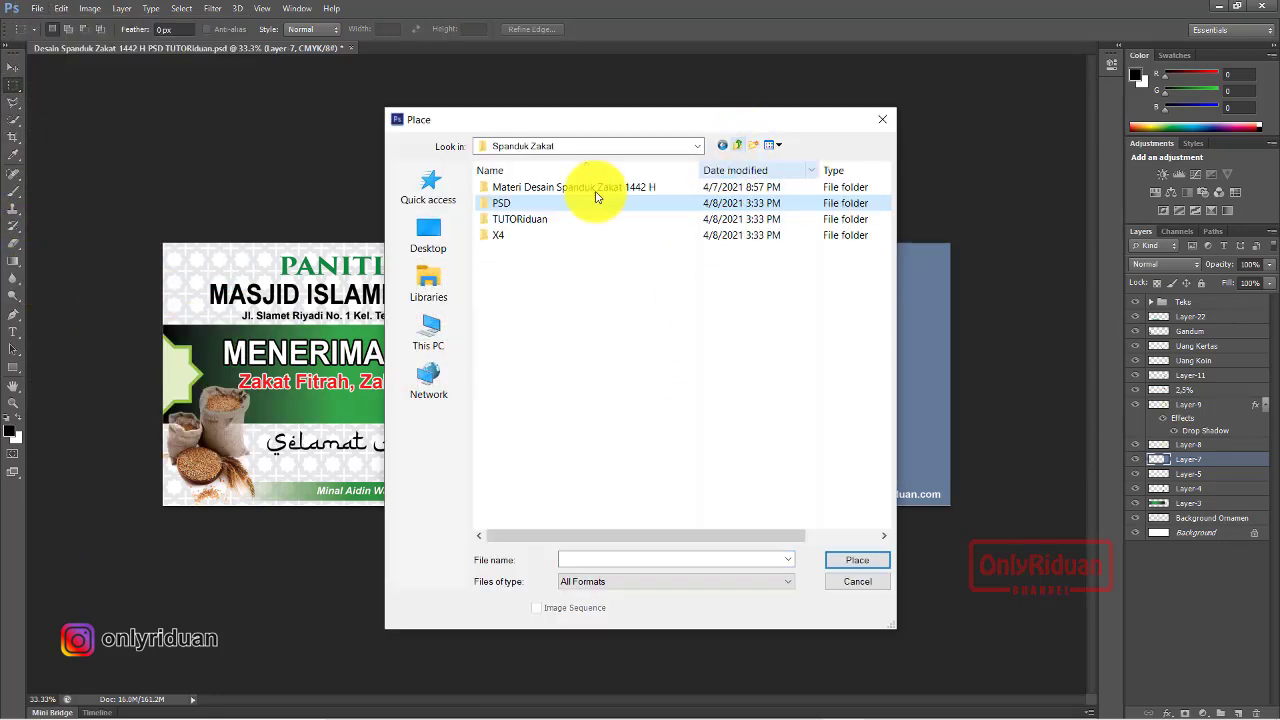
double_click(529, 193)
click(540, 350)
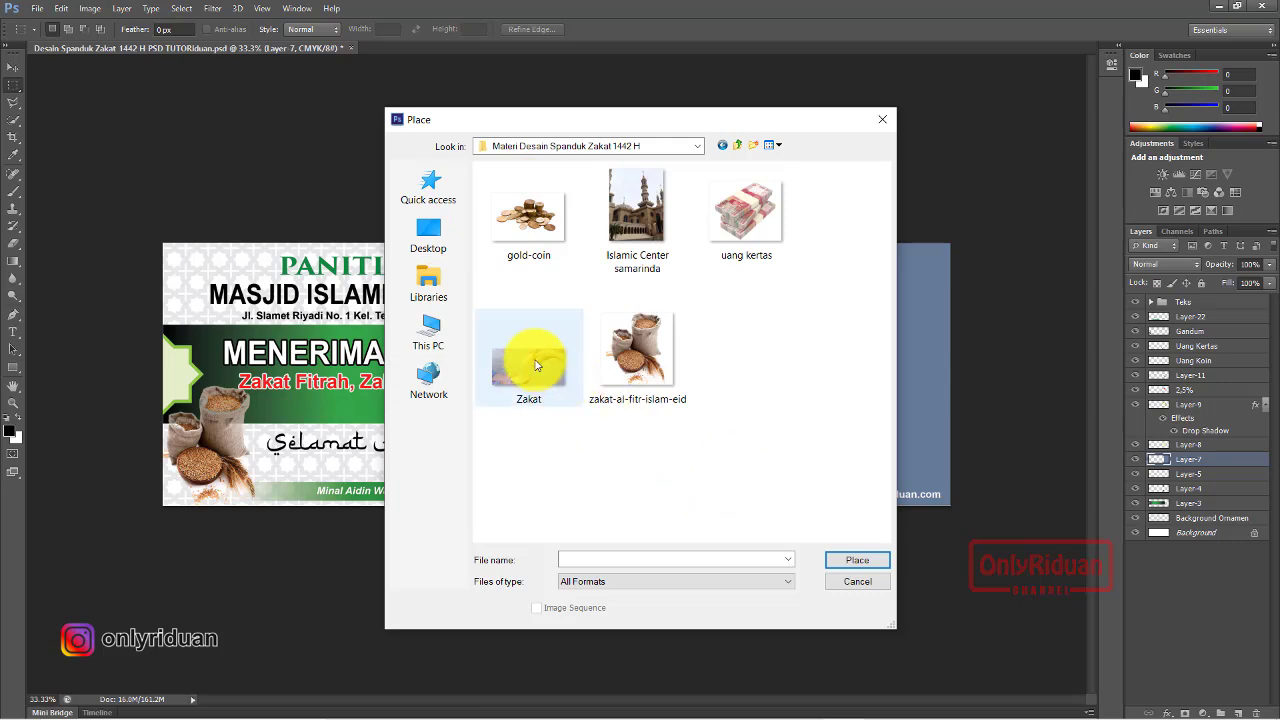
click(850, 559)
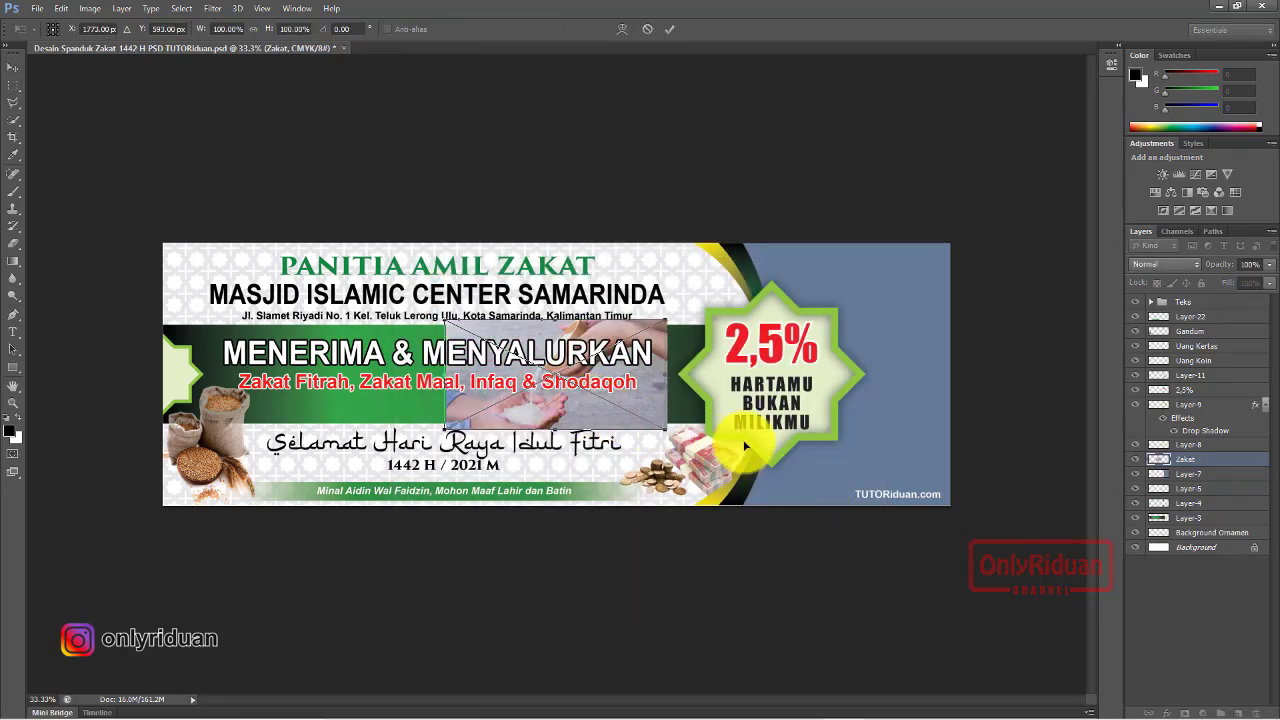
drag(745, 447, 924, 452)
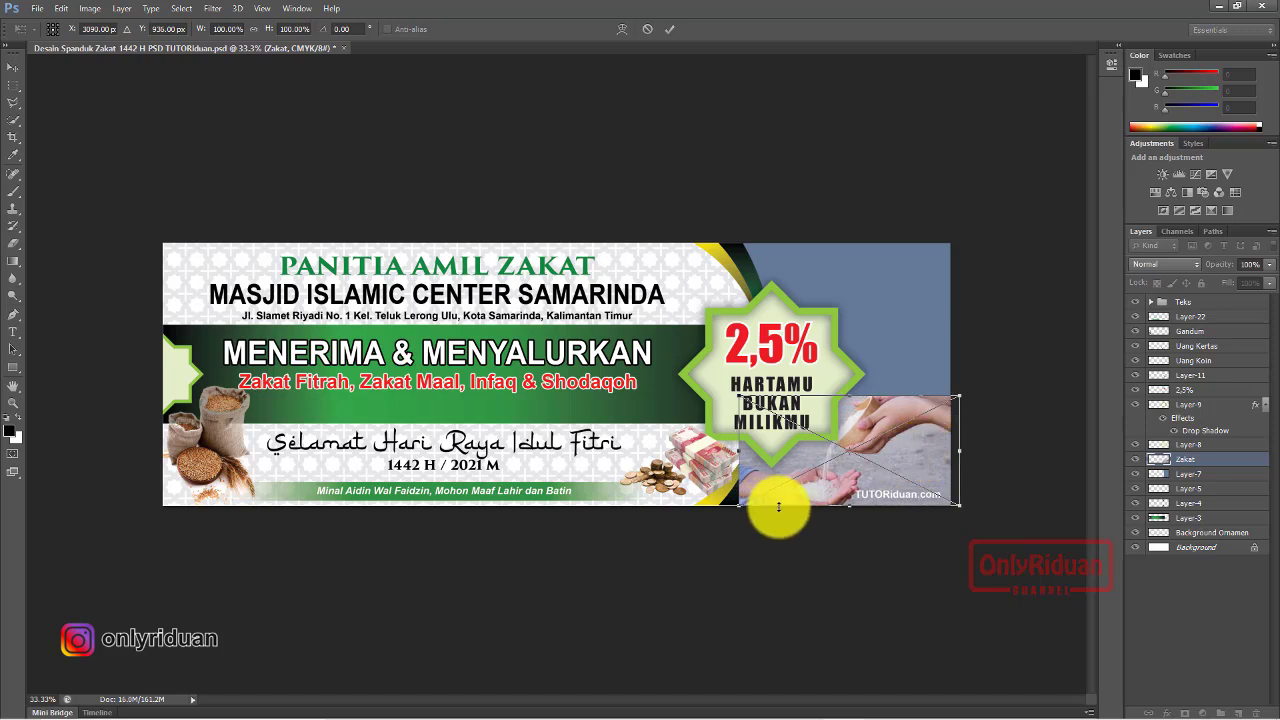
click(648, 29)
- Place the "Islamic Center samarinda" image above the Zakat layer, covering the banner's blue area and scaled to about 9.64%
click(36, 10)
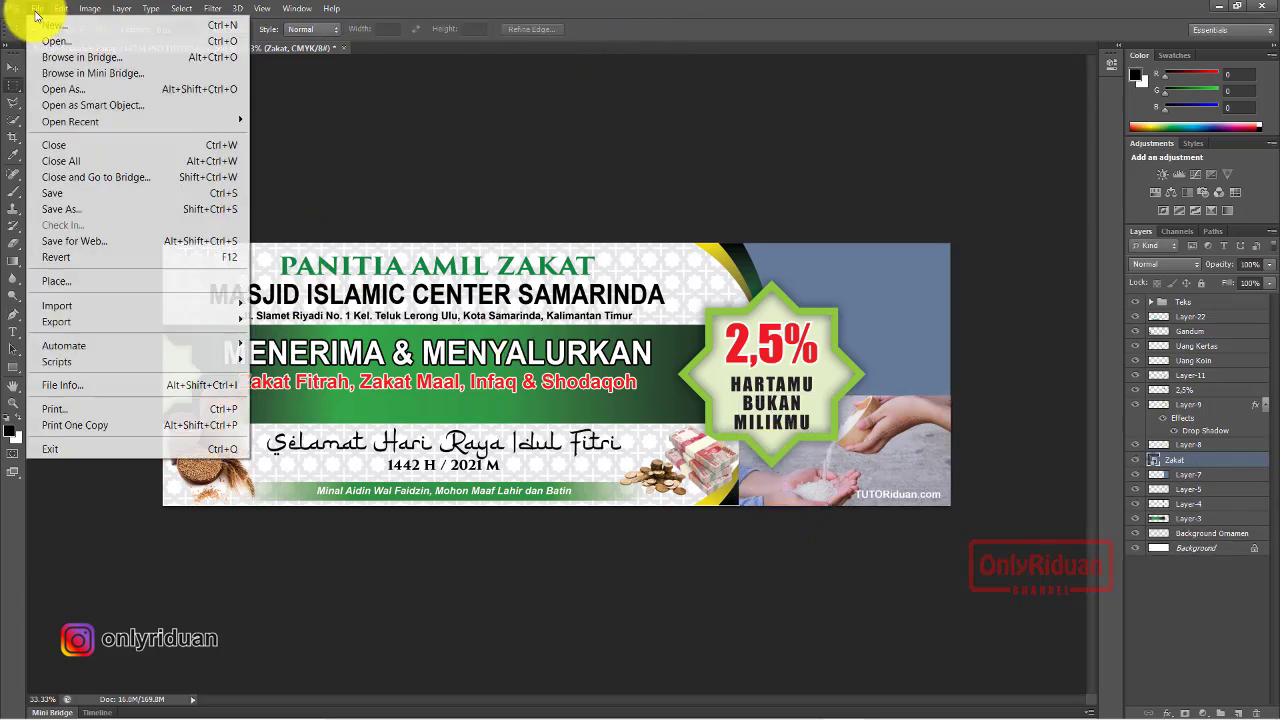
click(61, 285)
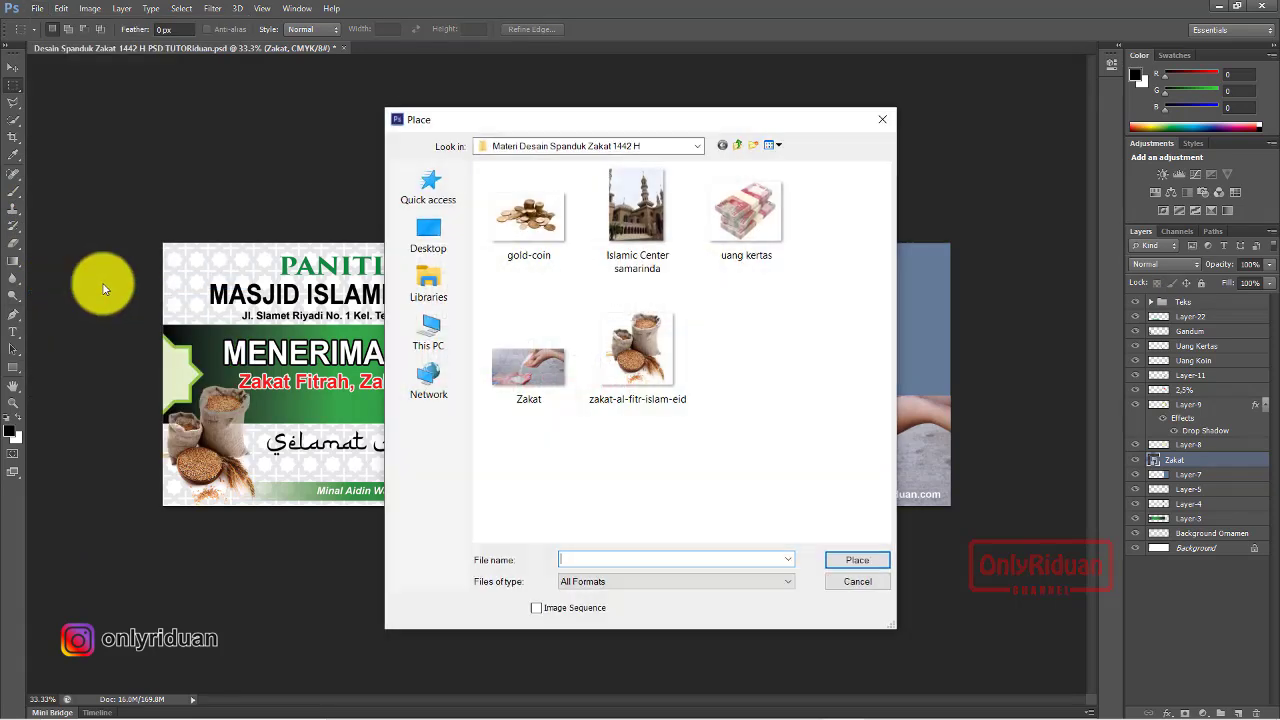
click(636, 205)
click(853, 563)
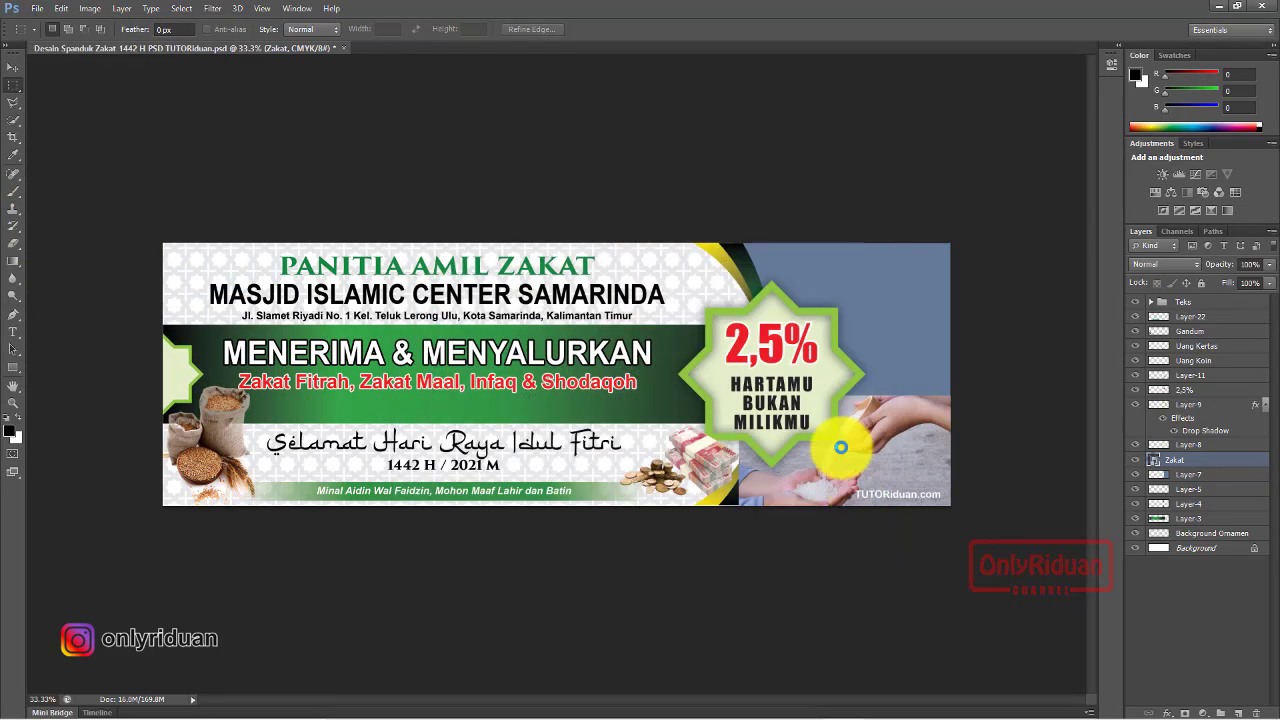
drag(626, 324, 914, 323)
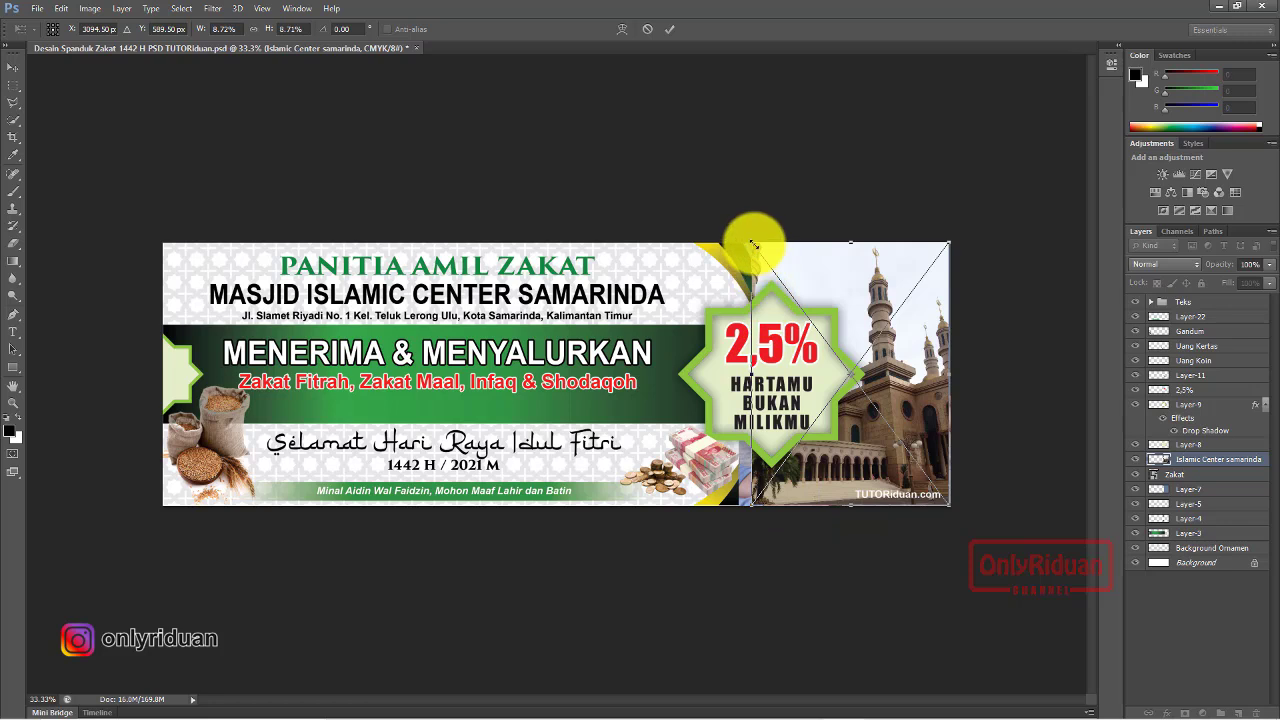
drag(750, 241, 735, 213)
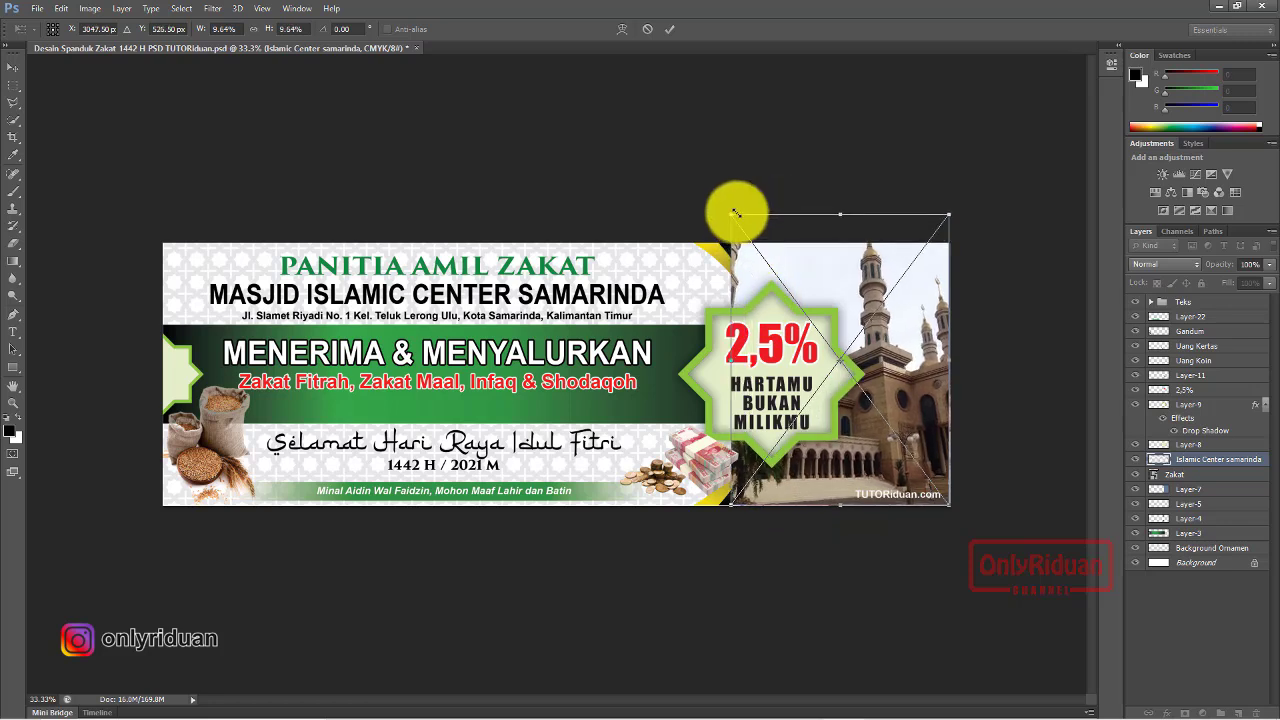
click(673, 29)
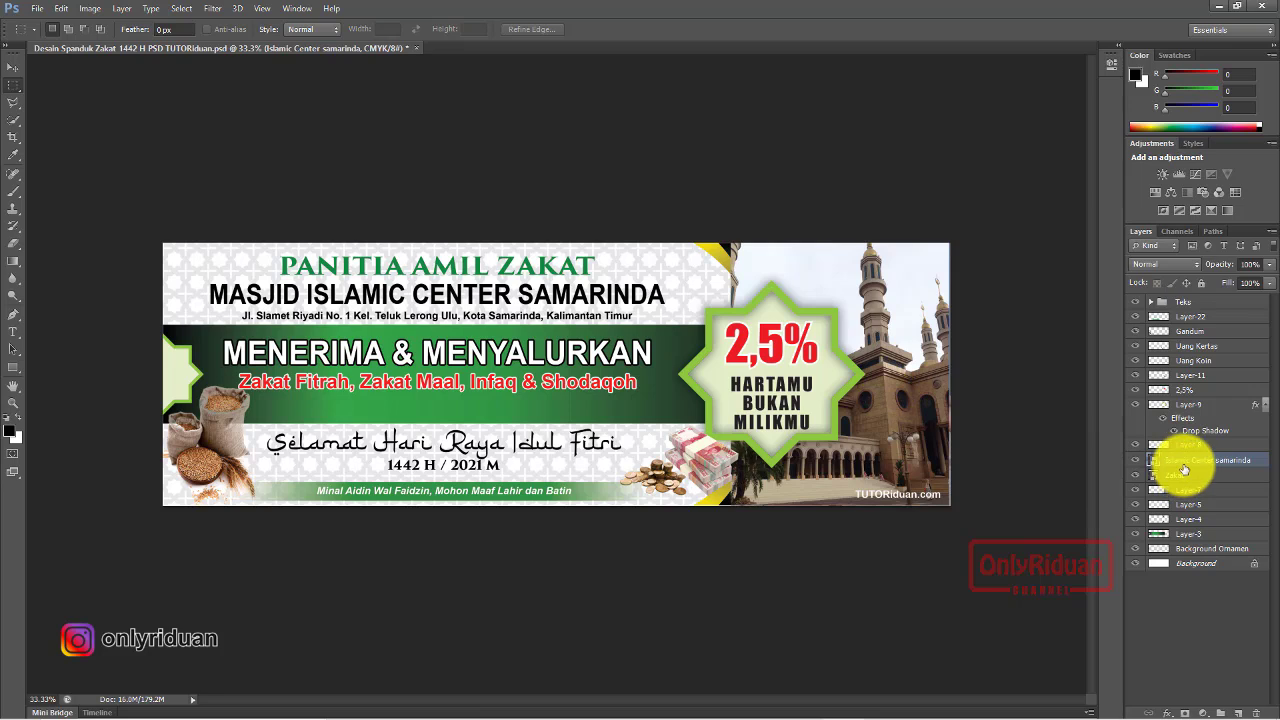
- Mask the Islamic Center samarinda layer with a linear black-to-transparent gradient so the lower part of the mosque fades into the Zakat photo
click(1184, 707)
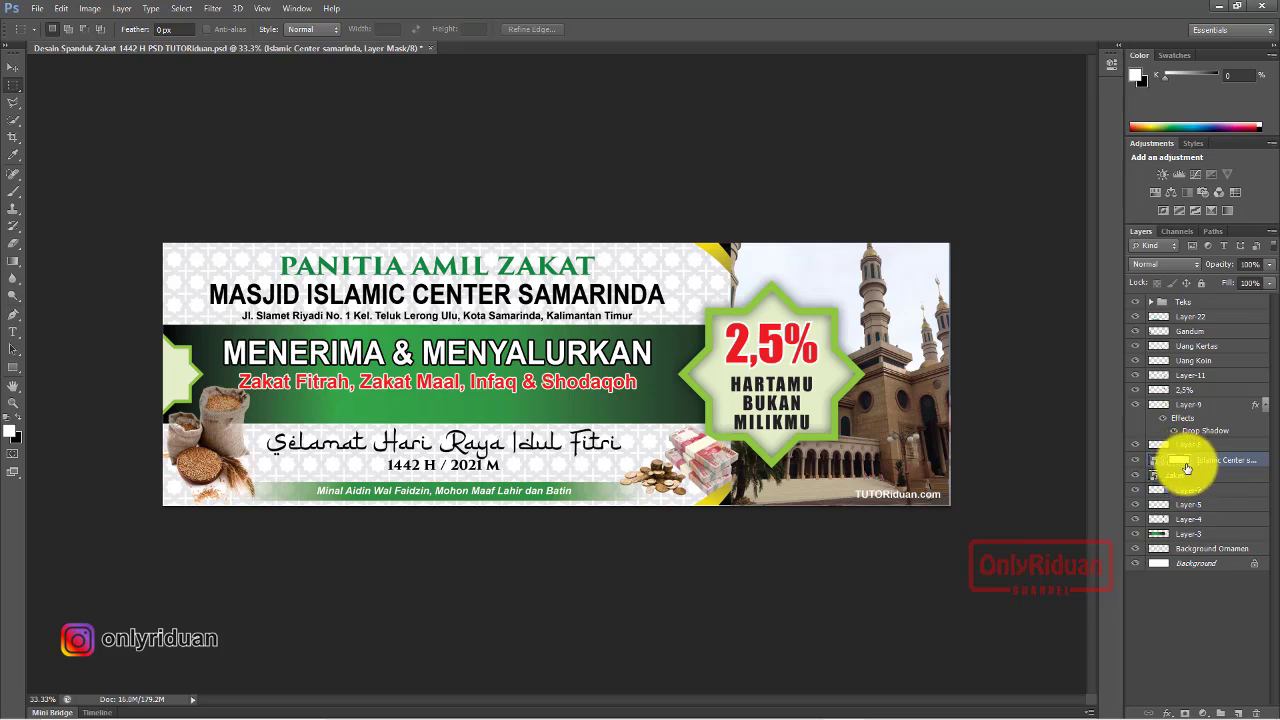
click(14, 262)
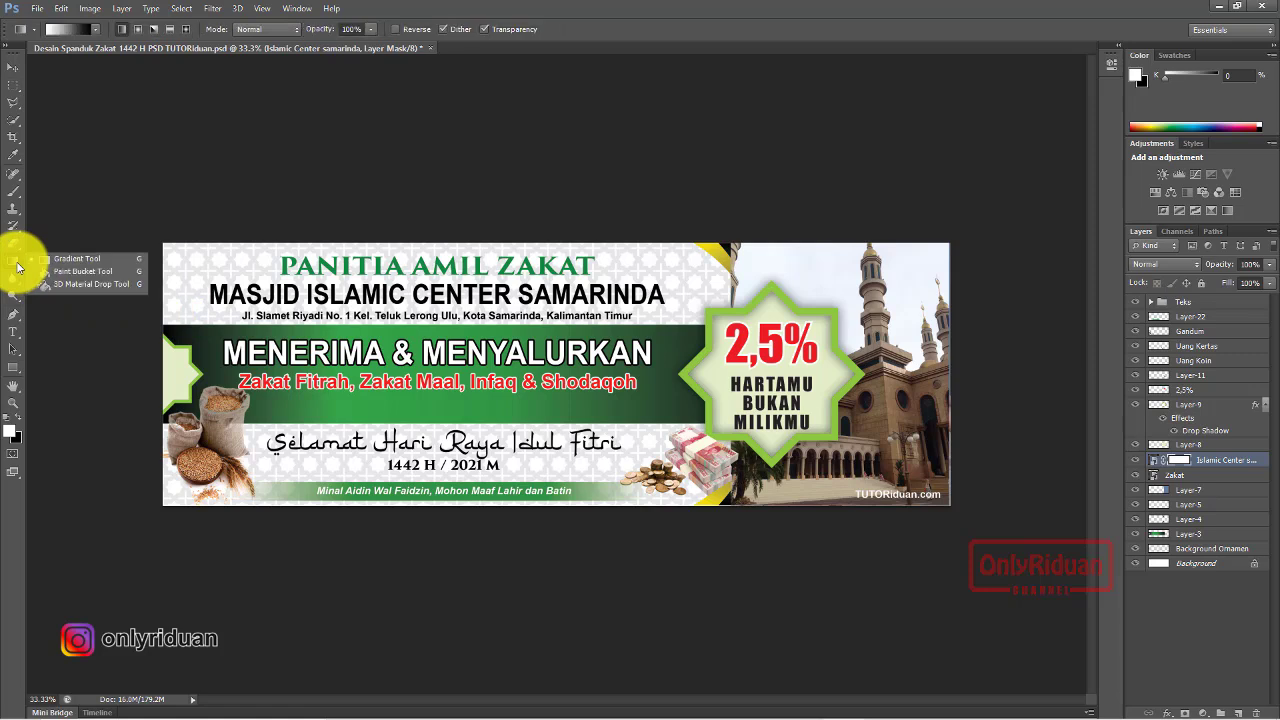
click(58, 262)
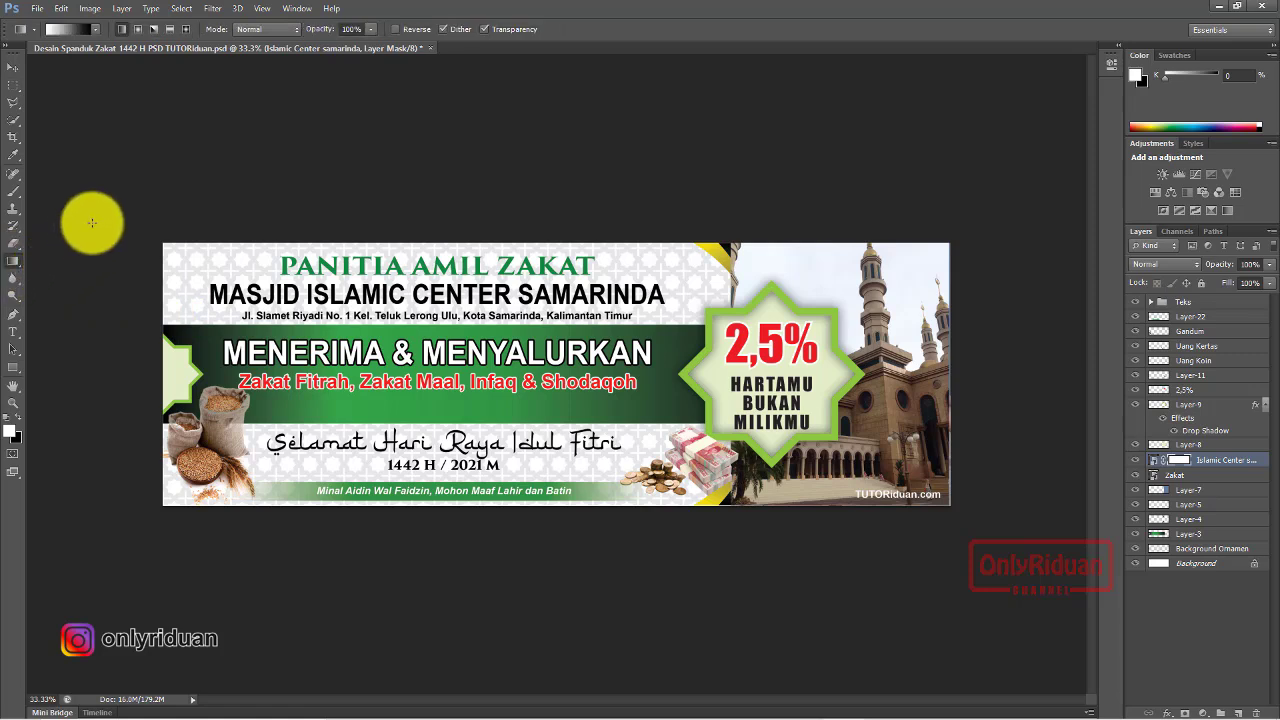
click(97, 31)
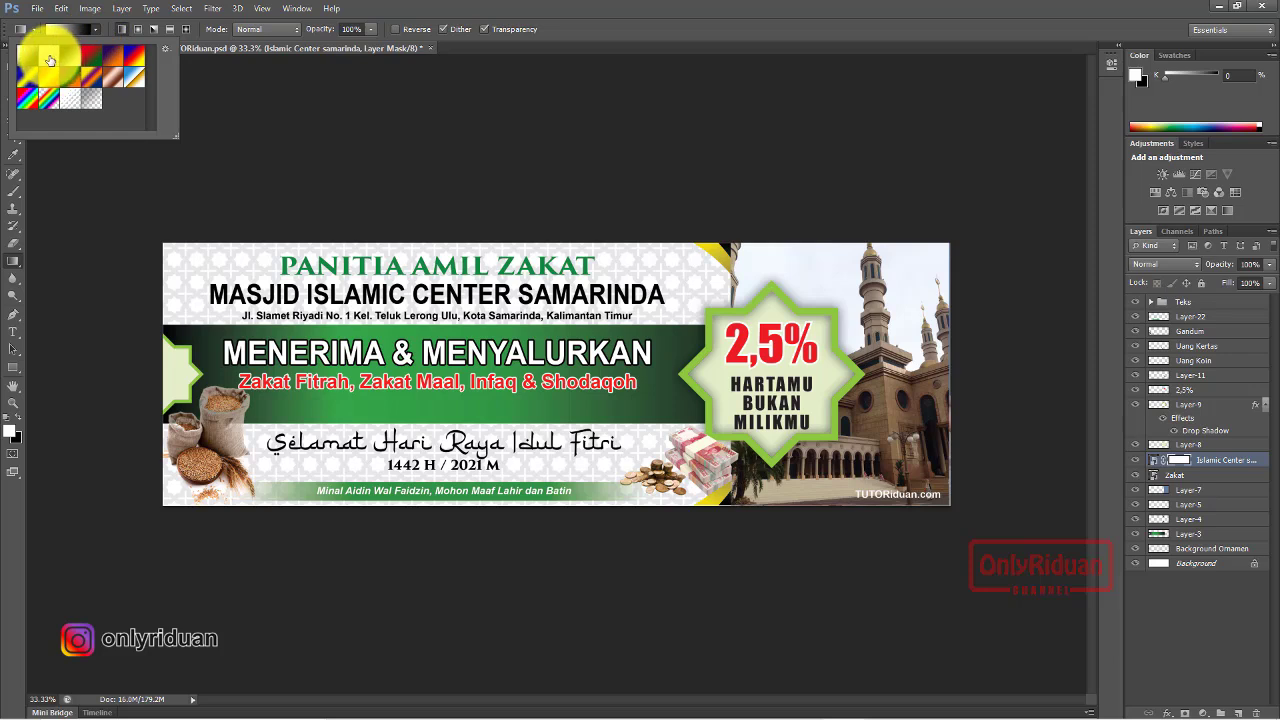
double_click(50, 60)
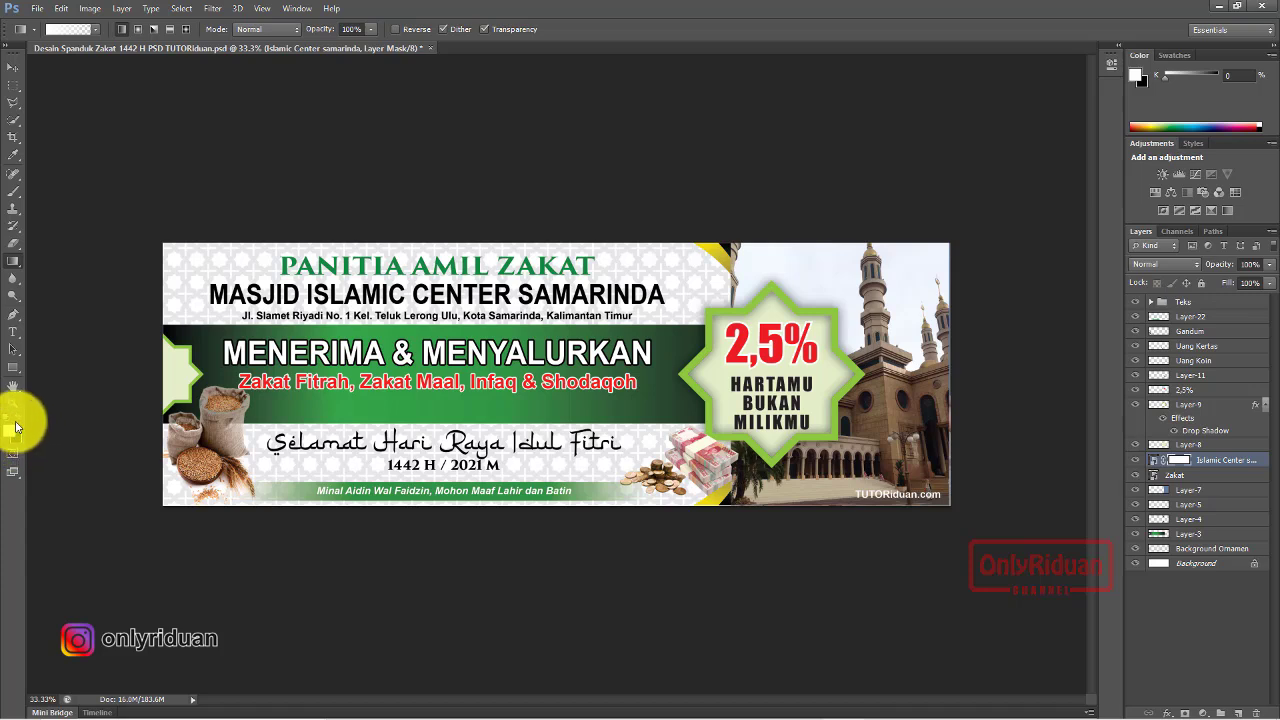
click(17, 422)
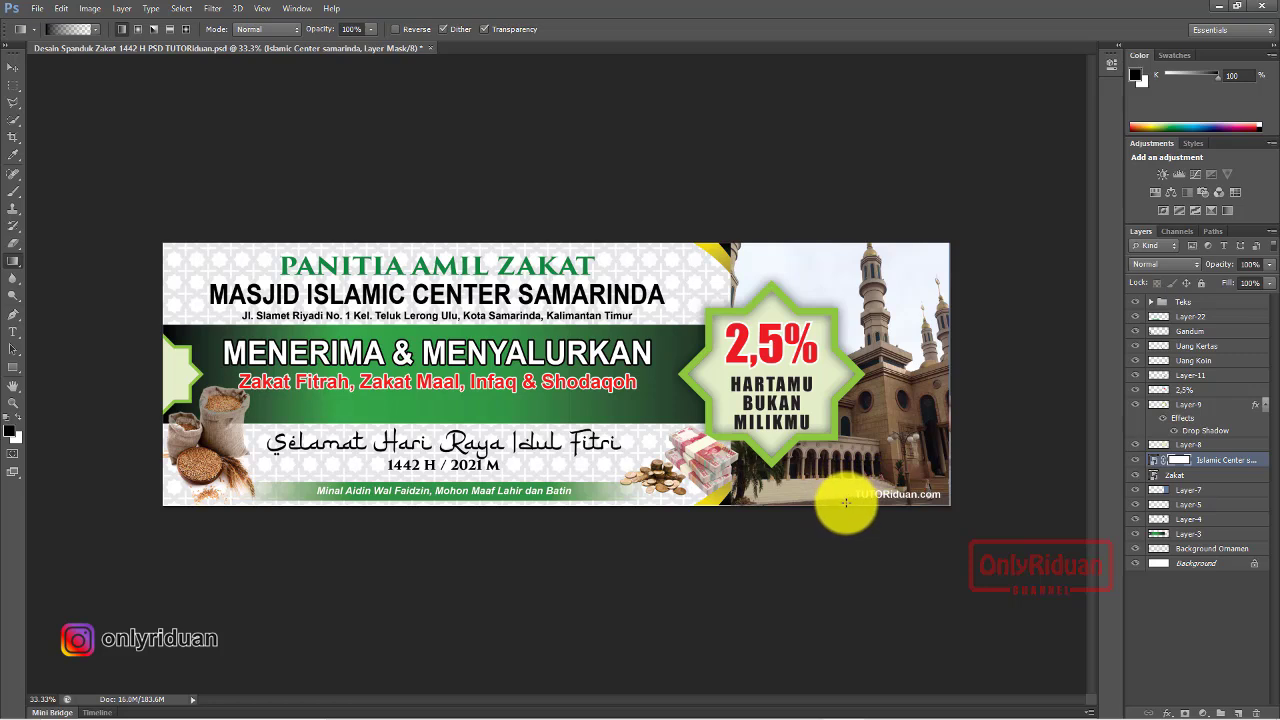
mouse_move(845, 430)
mouse_down()
mouse_move(845, 448)
mouse_move(848, 404)
mouse_move(869, 419)
mouse_up()
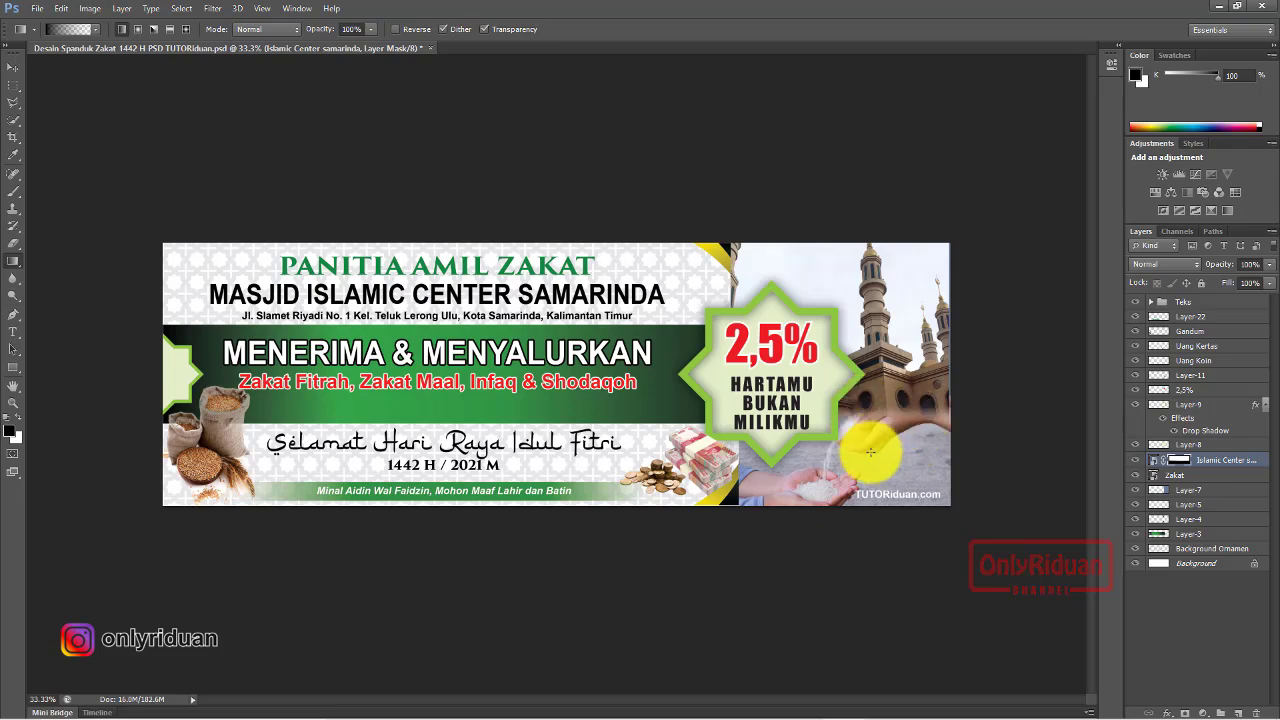
- Clip the Zakat and Islamic Center samarinda layers to Layer-7 and turn off the display of transform controls
click(13, 66)
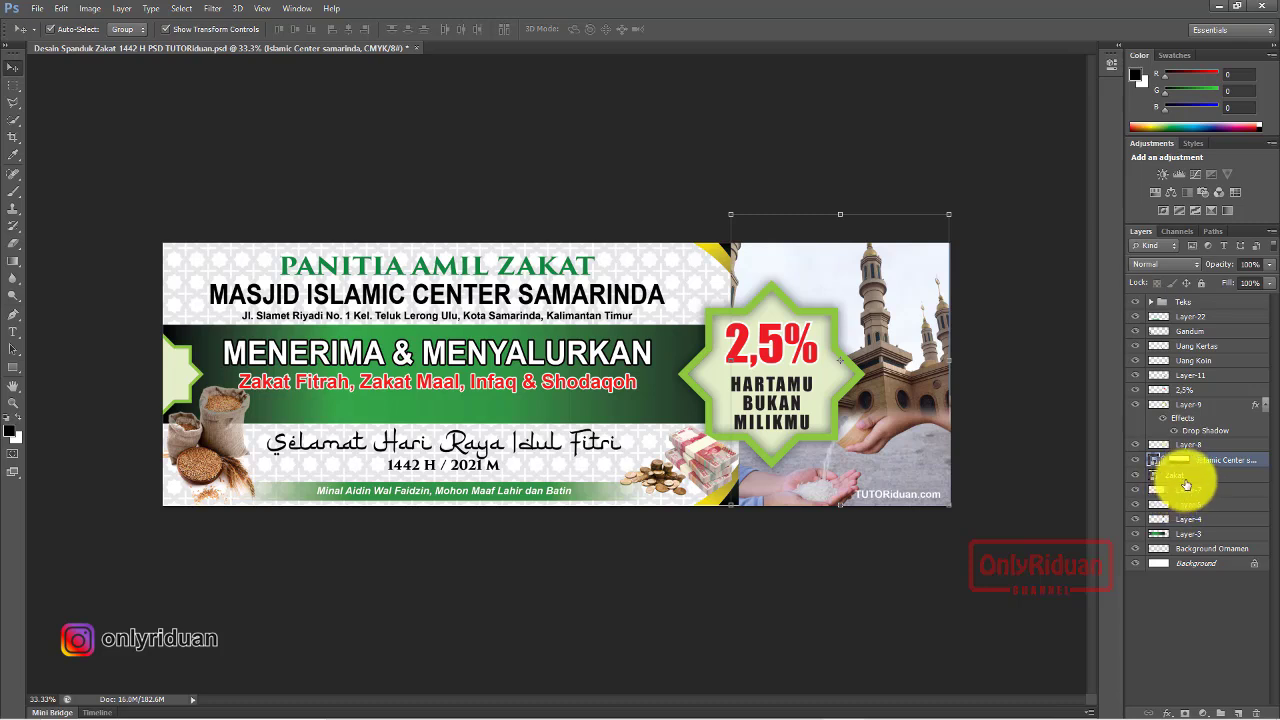
click(1187, 480)
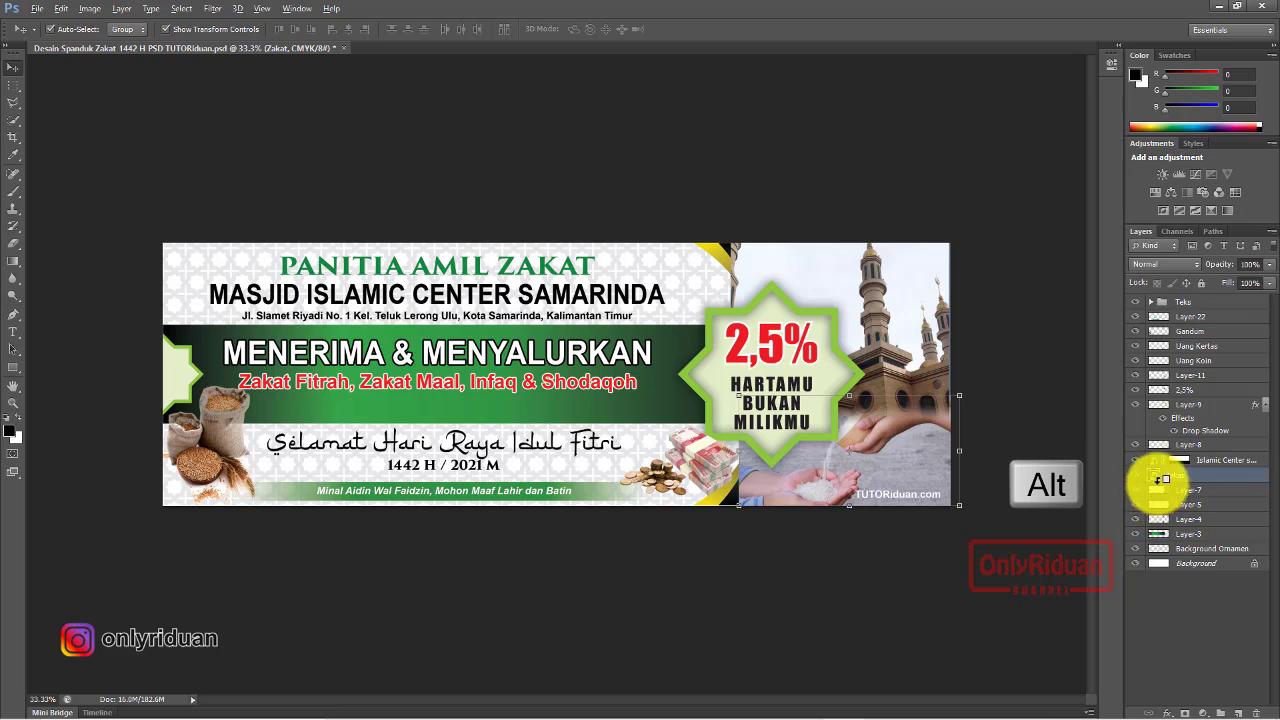
alt+click(1162, 478)
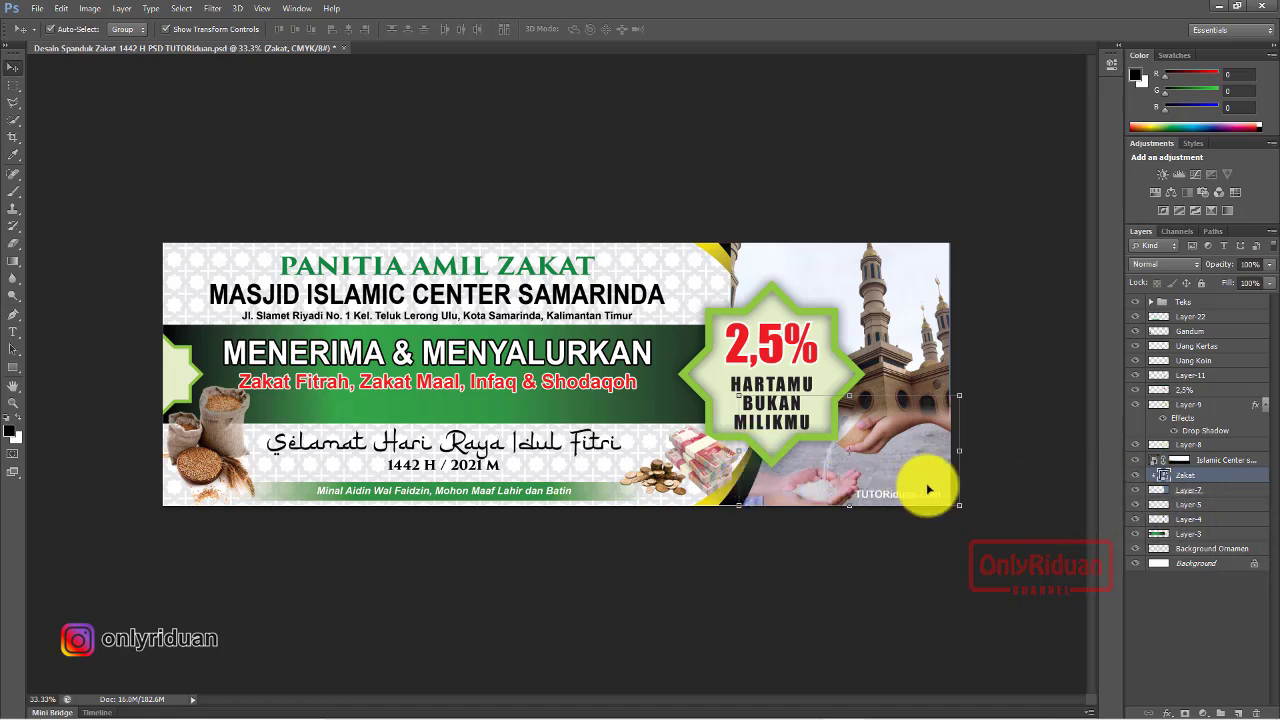
click(1208, 462)
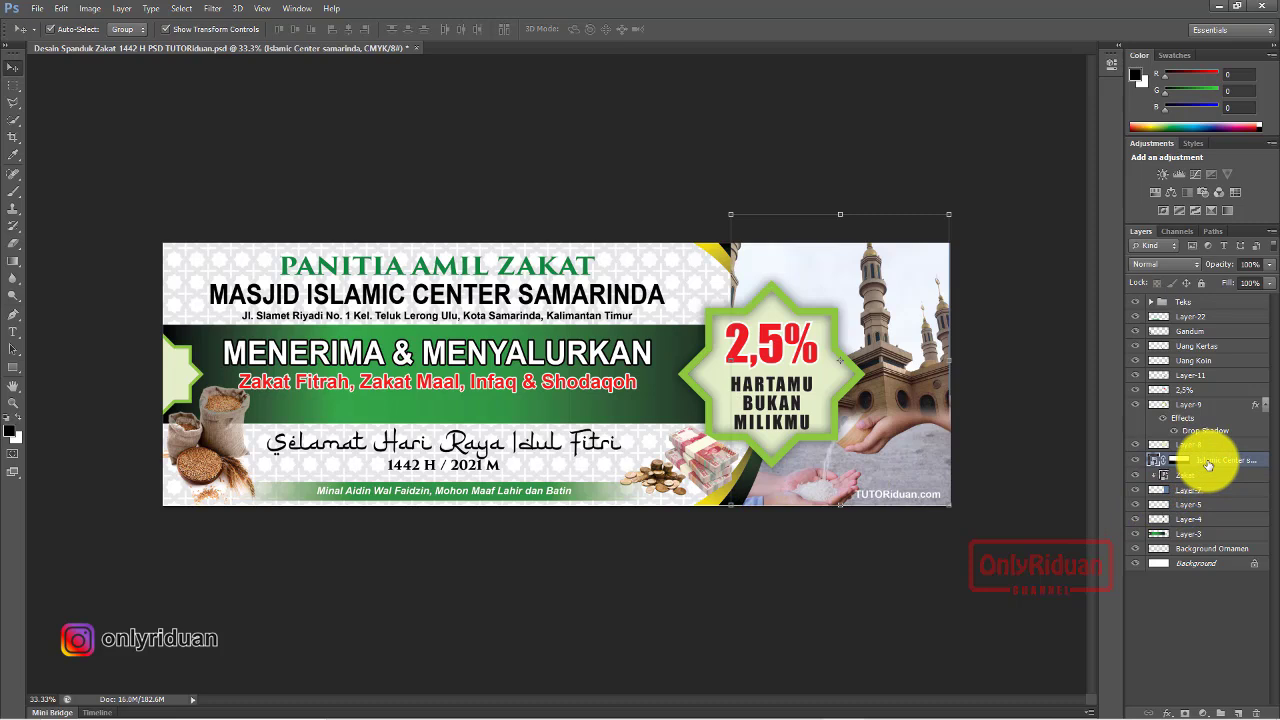
key(alt)
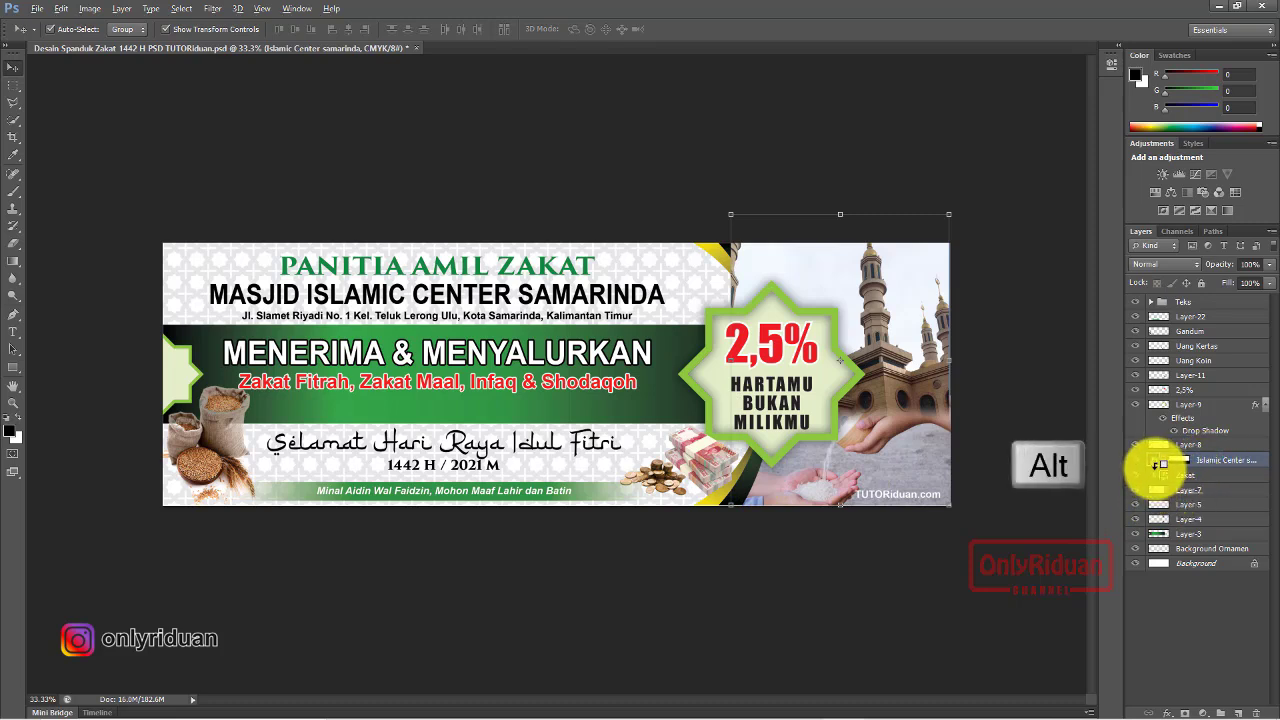
alt+click(1159, 465)
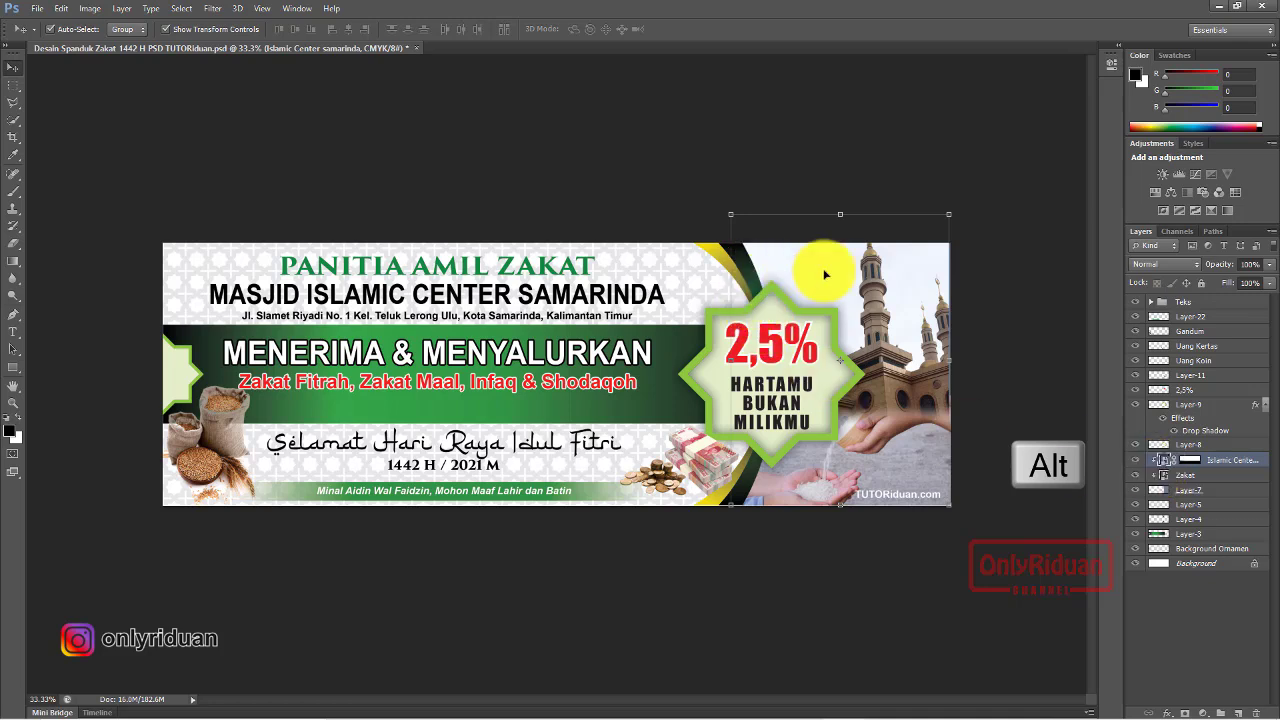
click(167, 29)
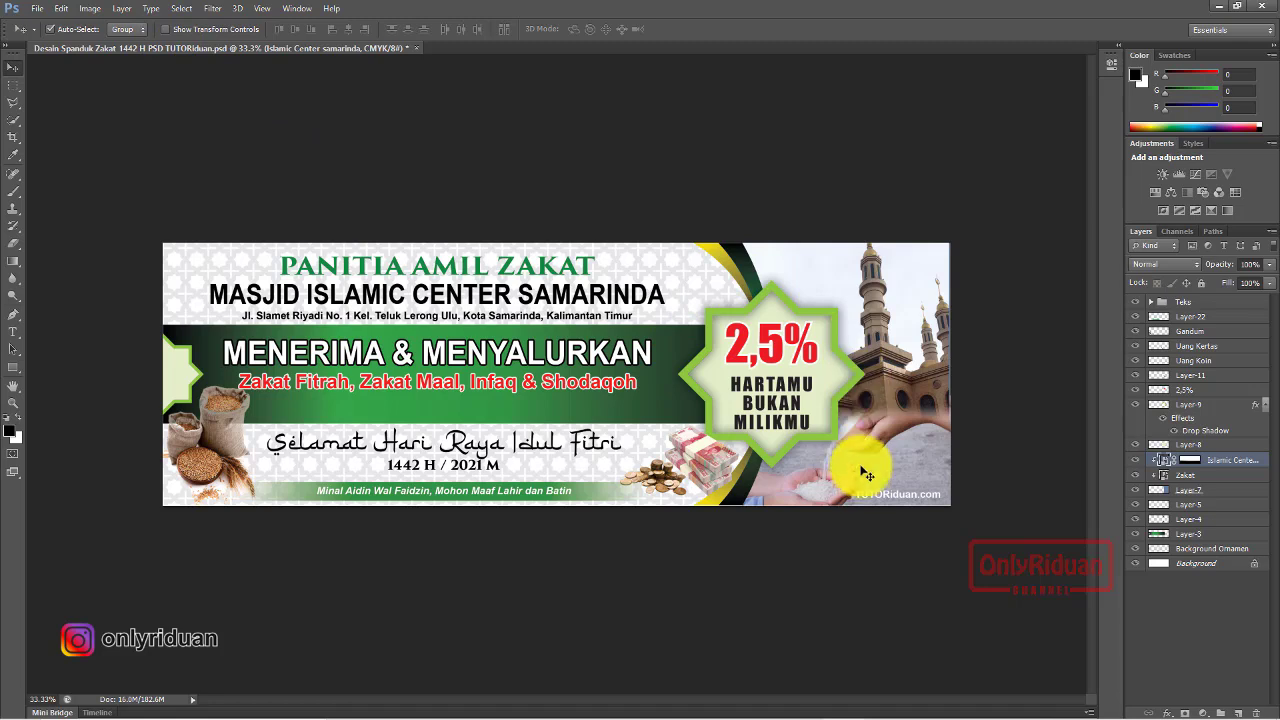